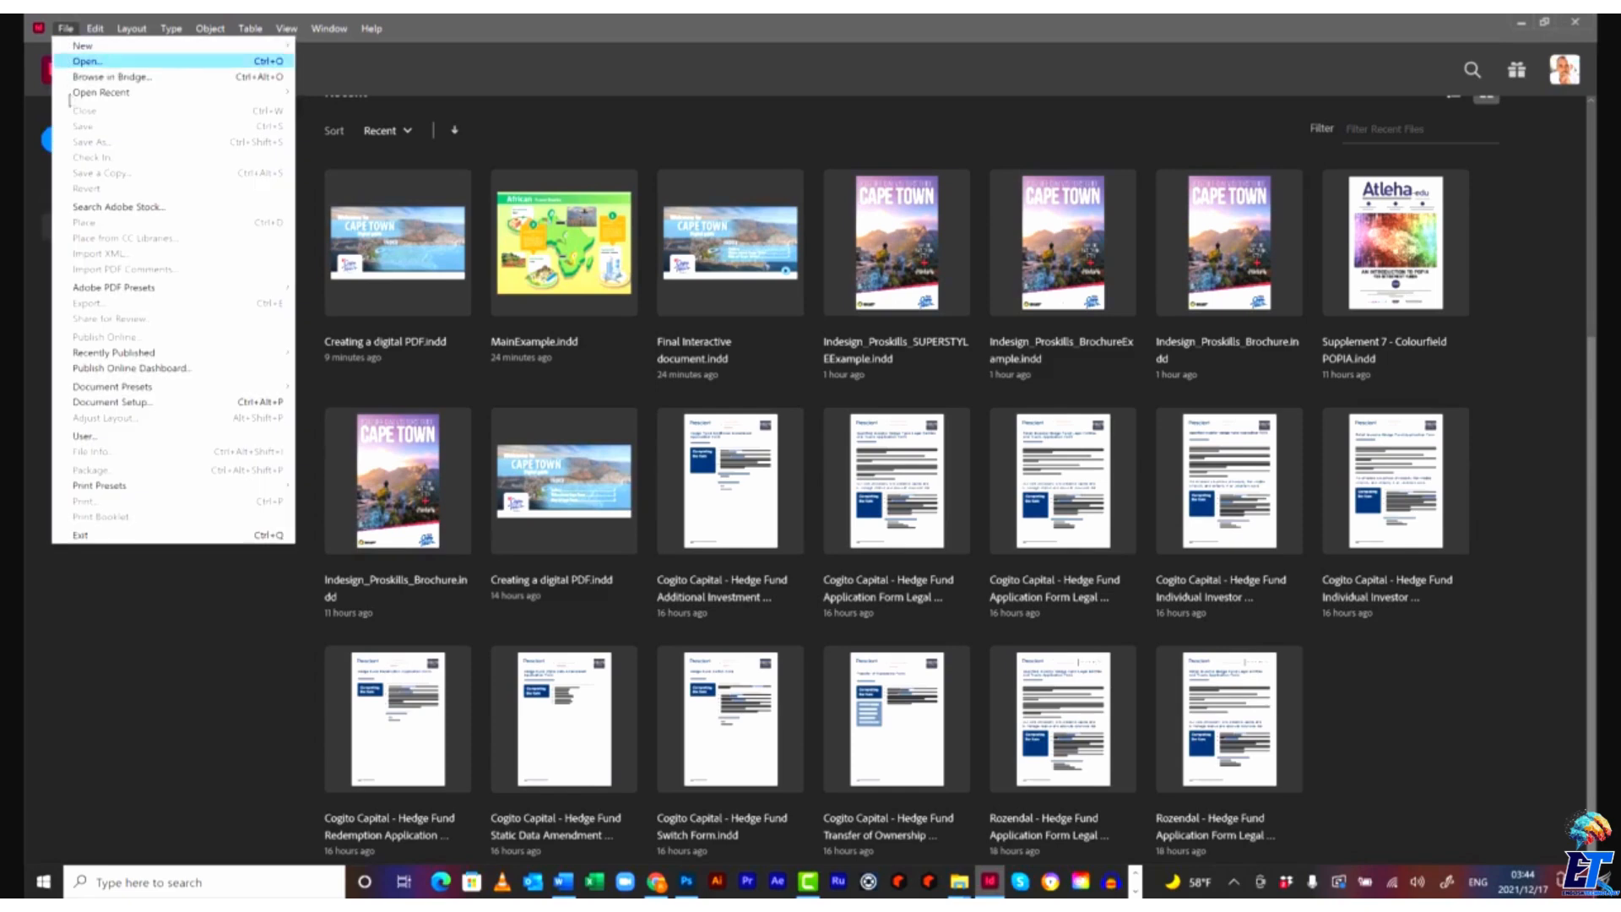
Open Creating a digital PDF.indd from the Creating a digital PDF Files folder in Course Files, Chapter 3, and continue past the media notice.
left_click(87, 62)
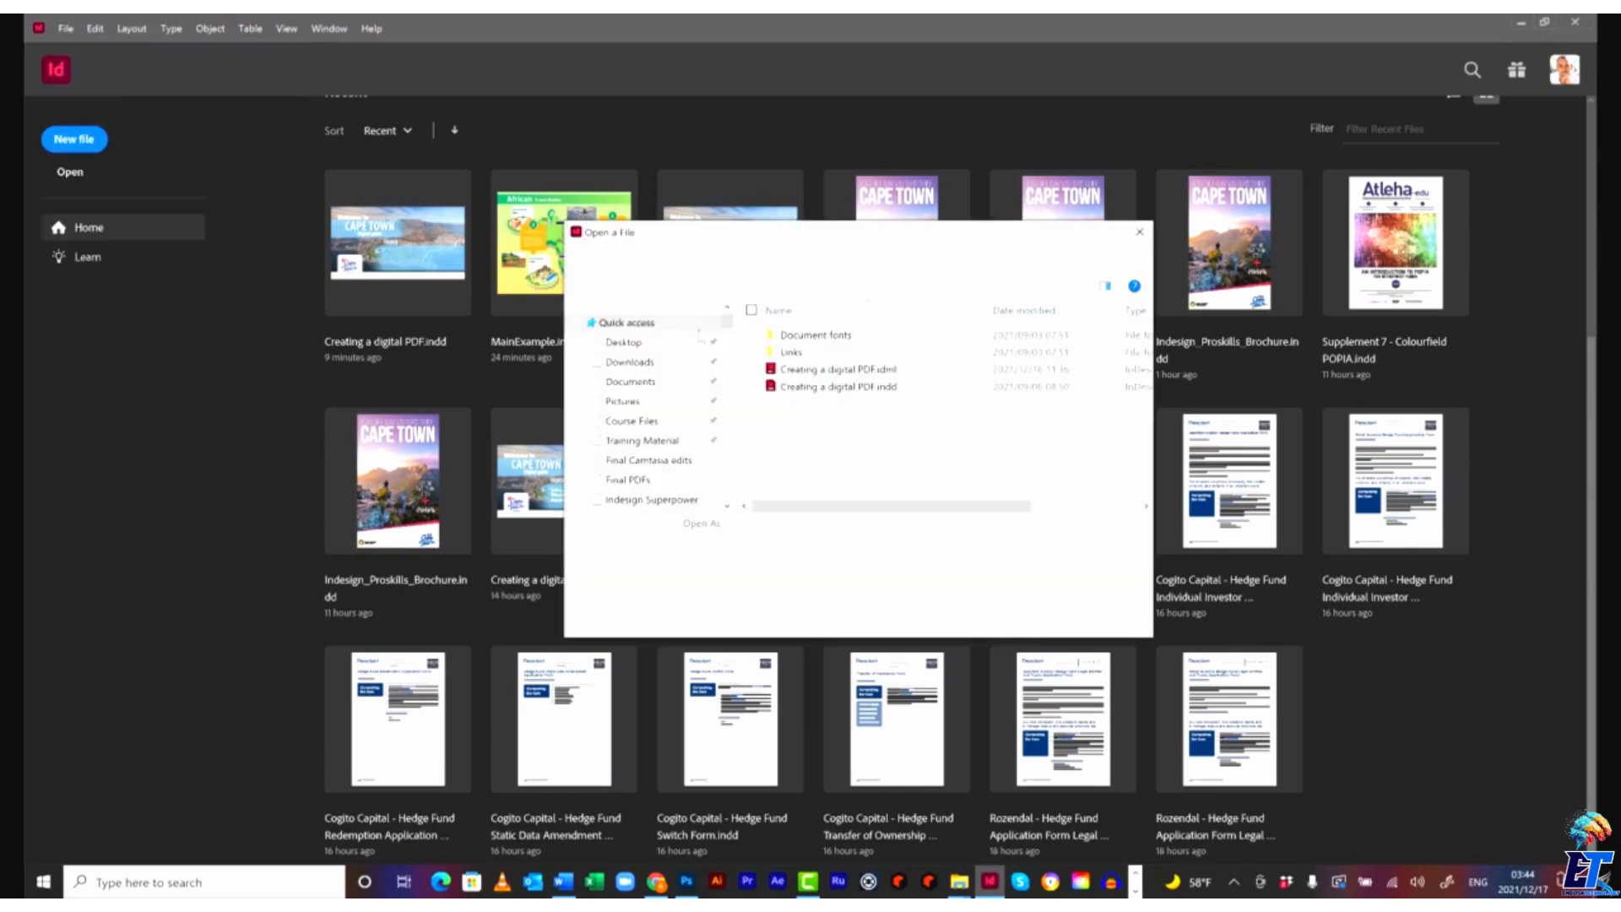
left_click(649, 421)
double_click(834, 369)
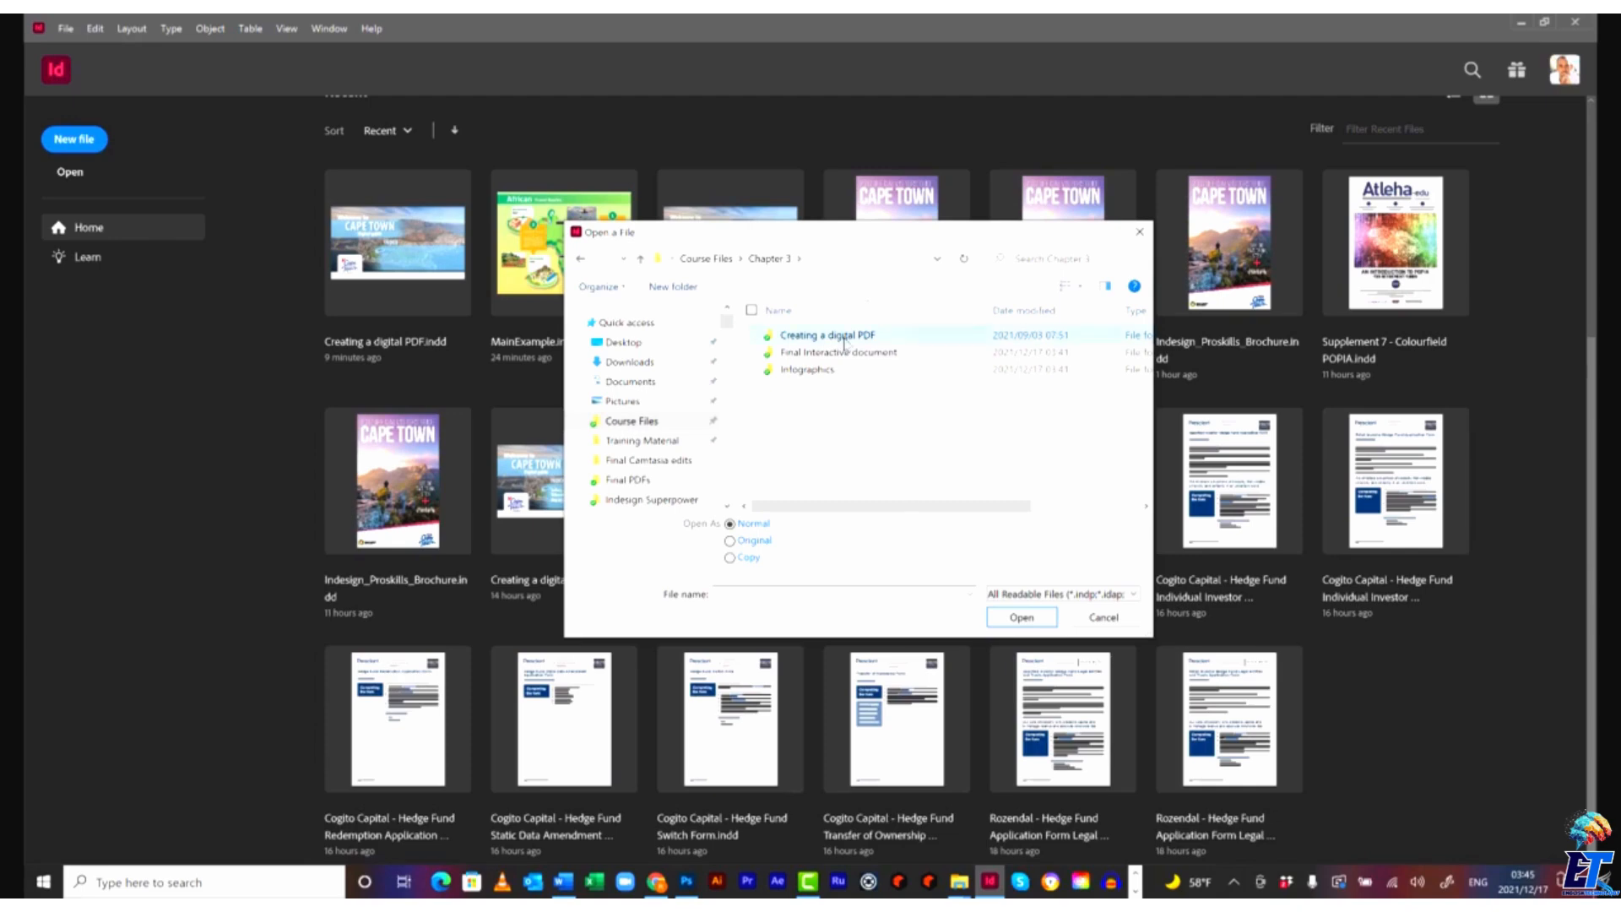
double_click(840, 337)
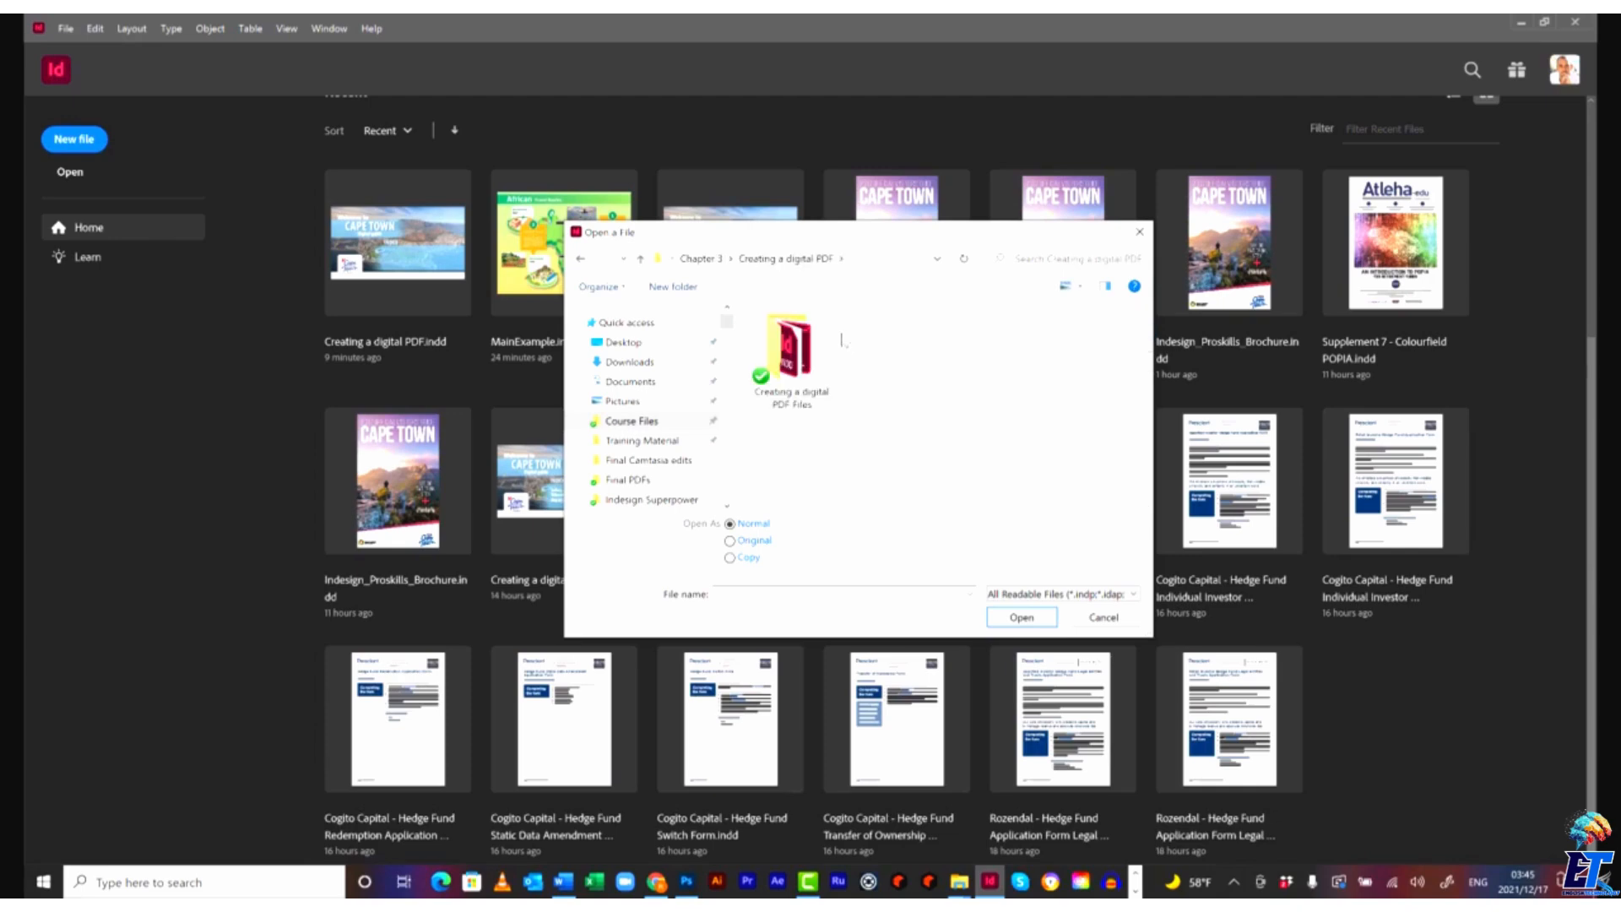
double_click(793, 351)
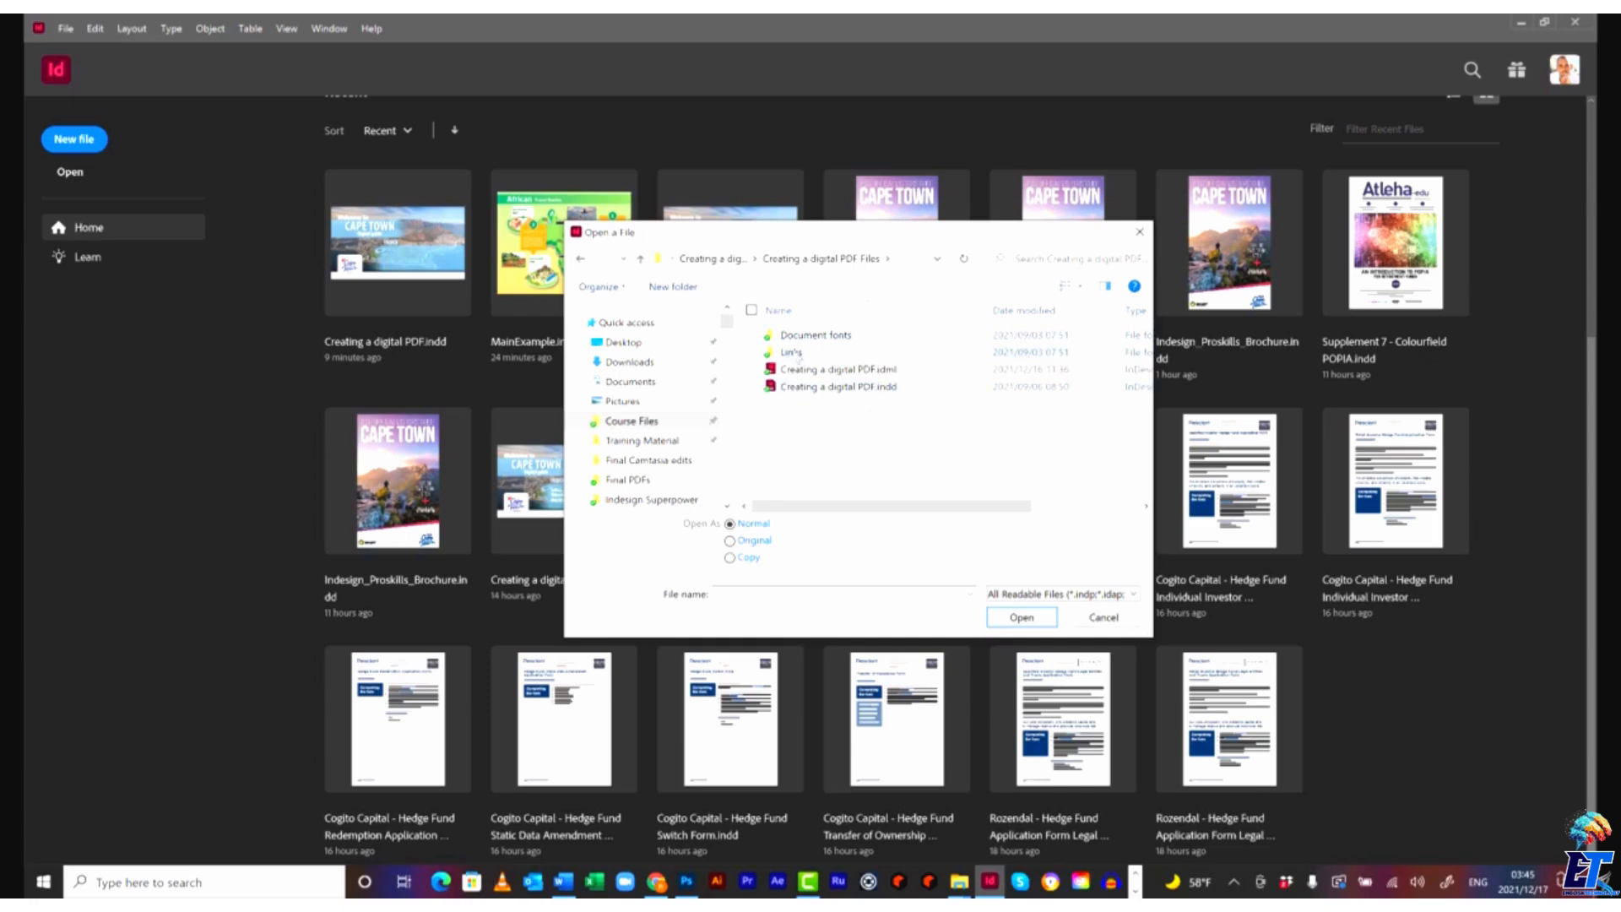
left_click(834, 388)
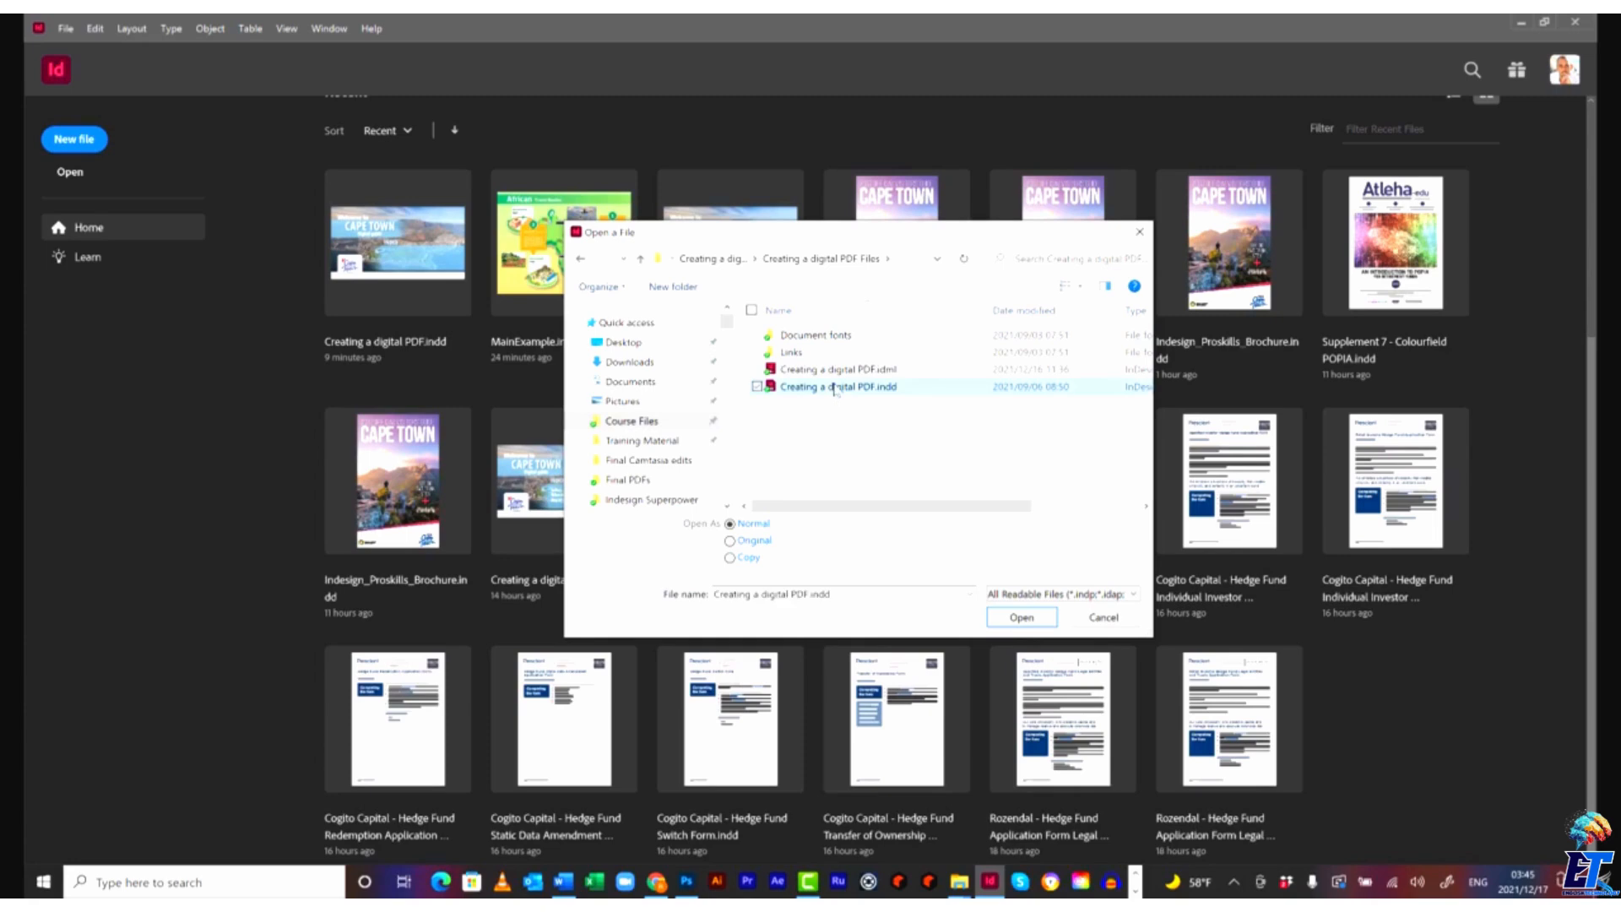
left_click(1021, 617)
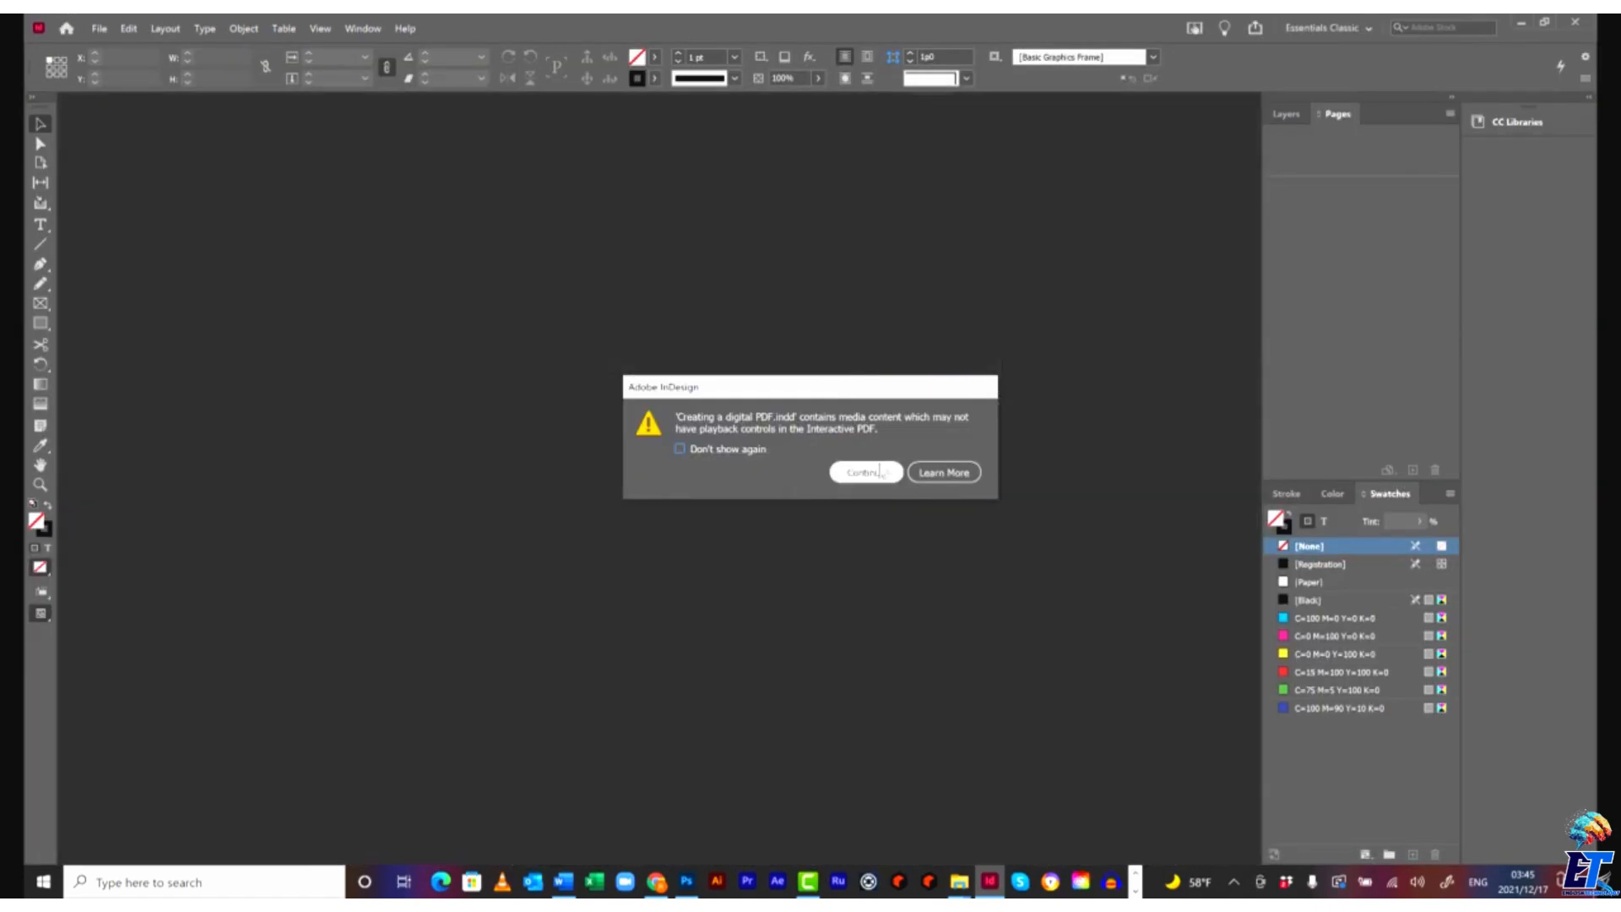
left_click(877, 471)
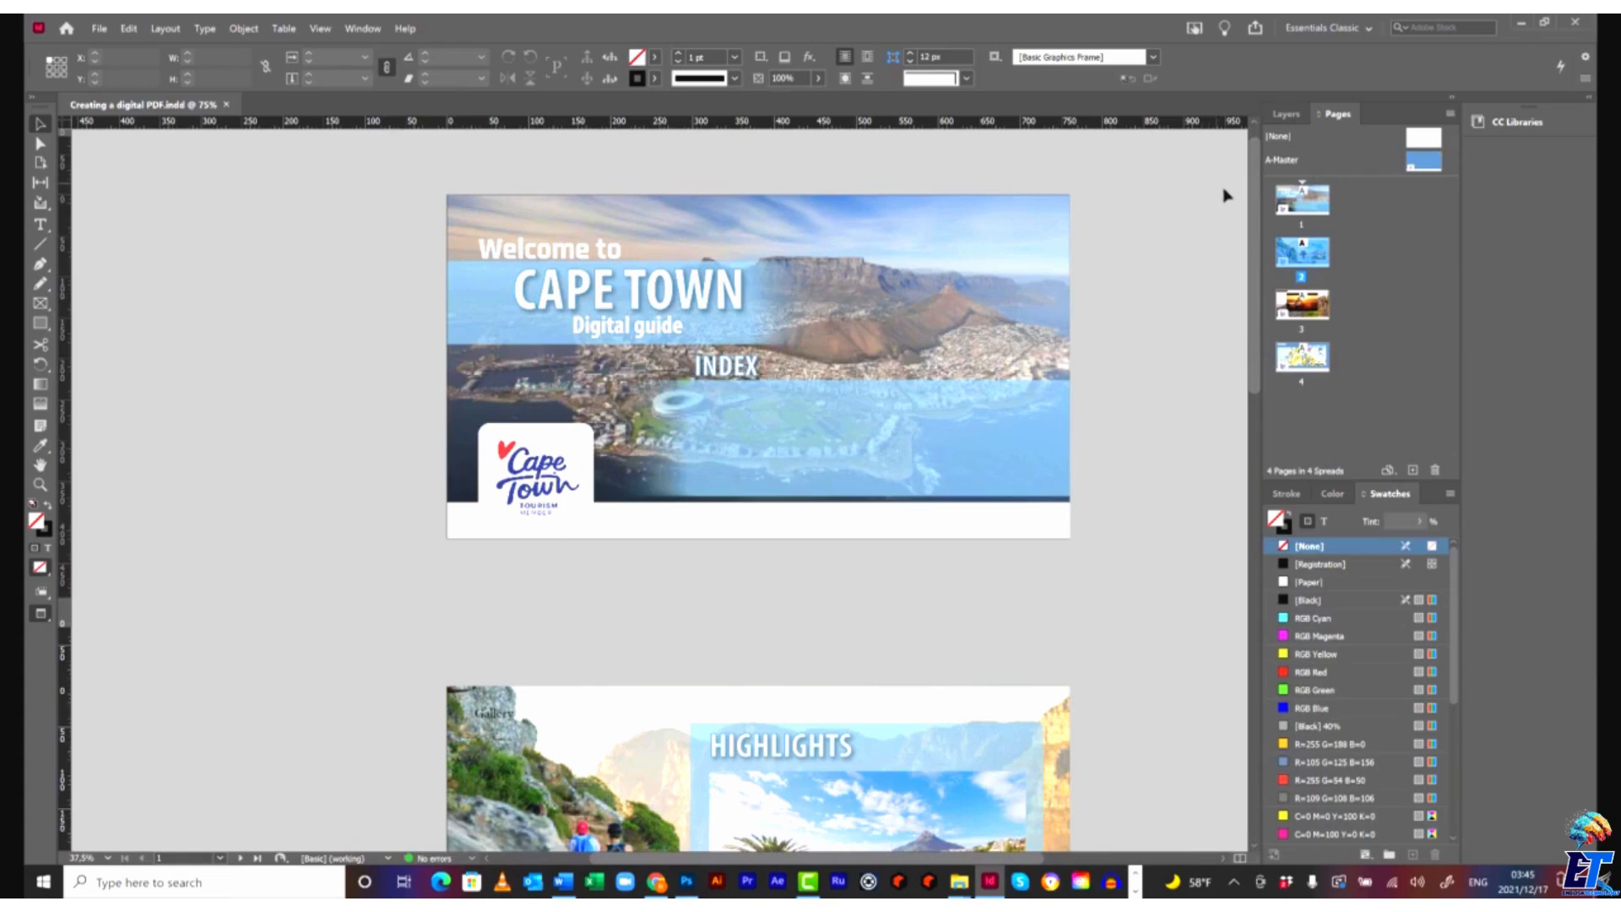
Look through the document's four pages, from the Cape Town cover to the interactive map, and return to the cover.
left_click(40, 483)
left_click_drag(1256, 245, 1249, 372)
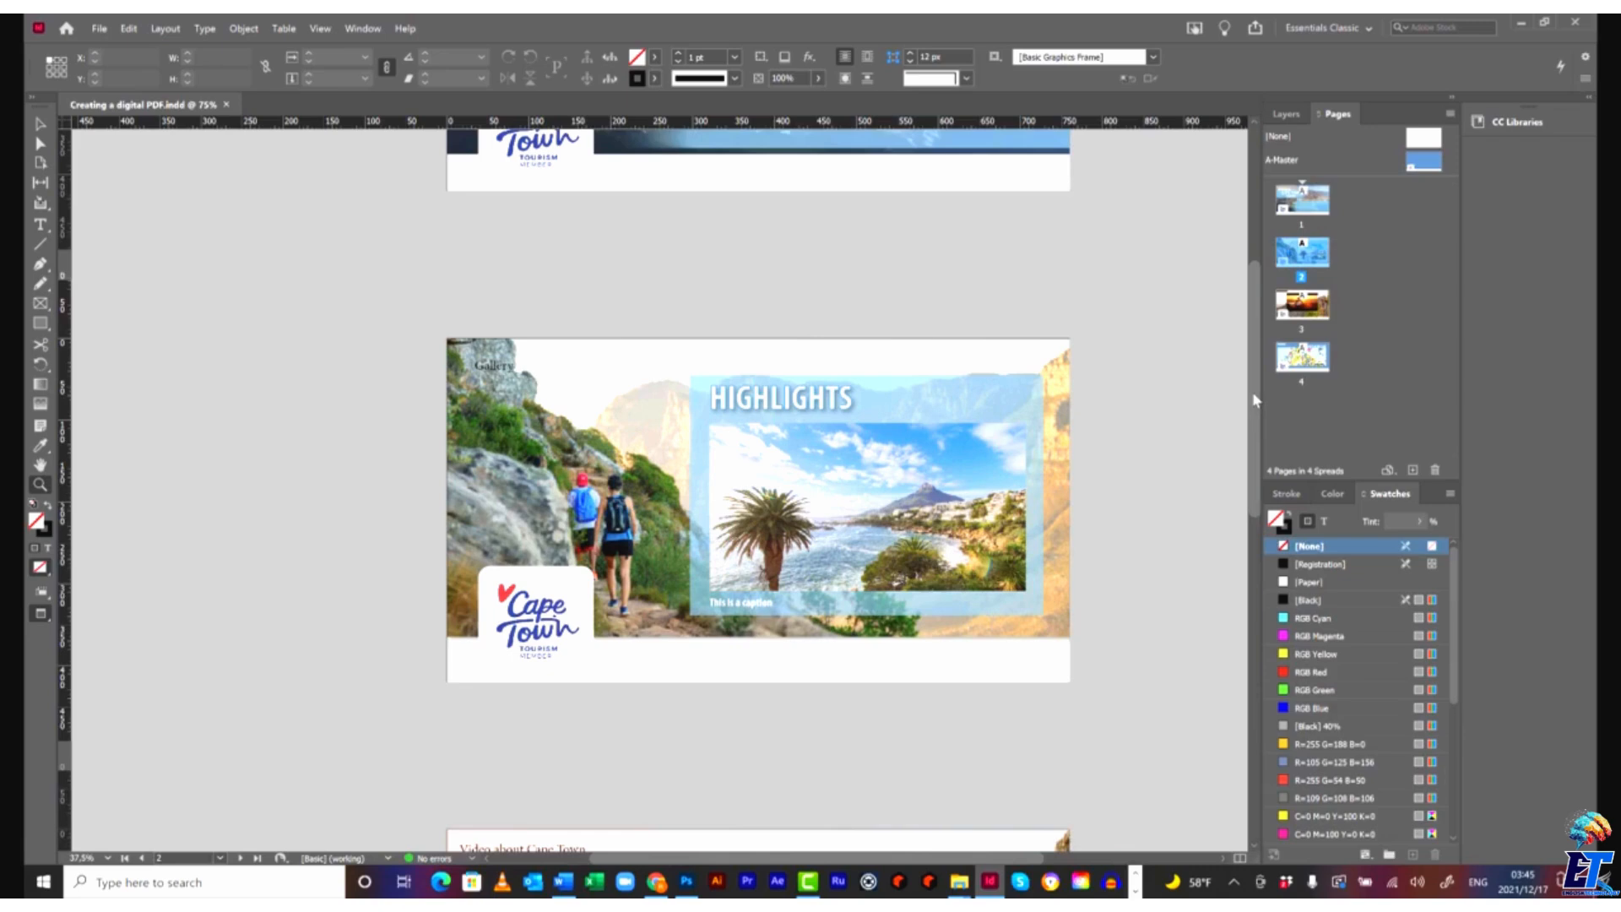
left_click_drag(1255, 398, 1249, 545)
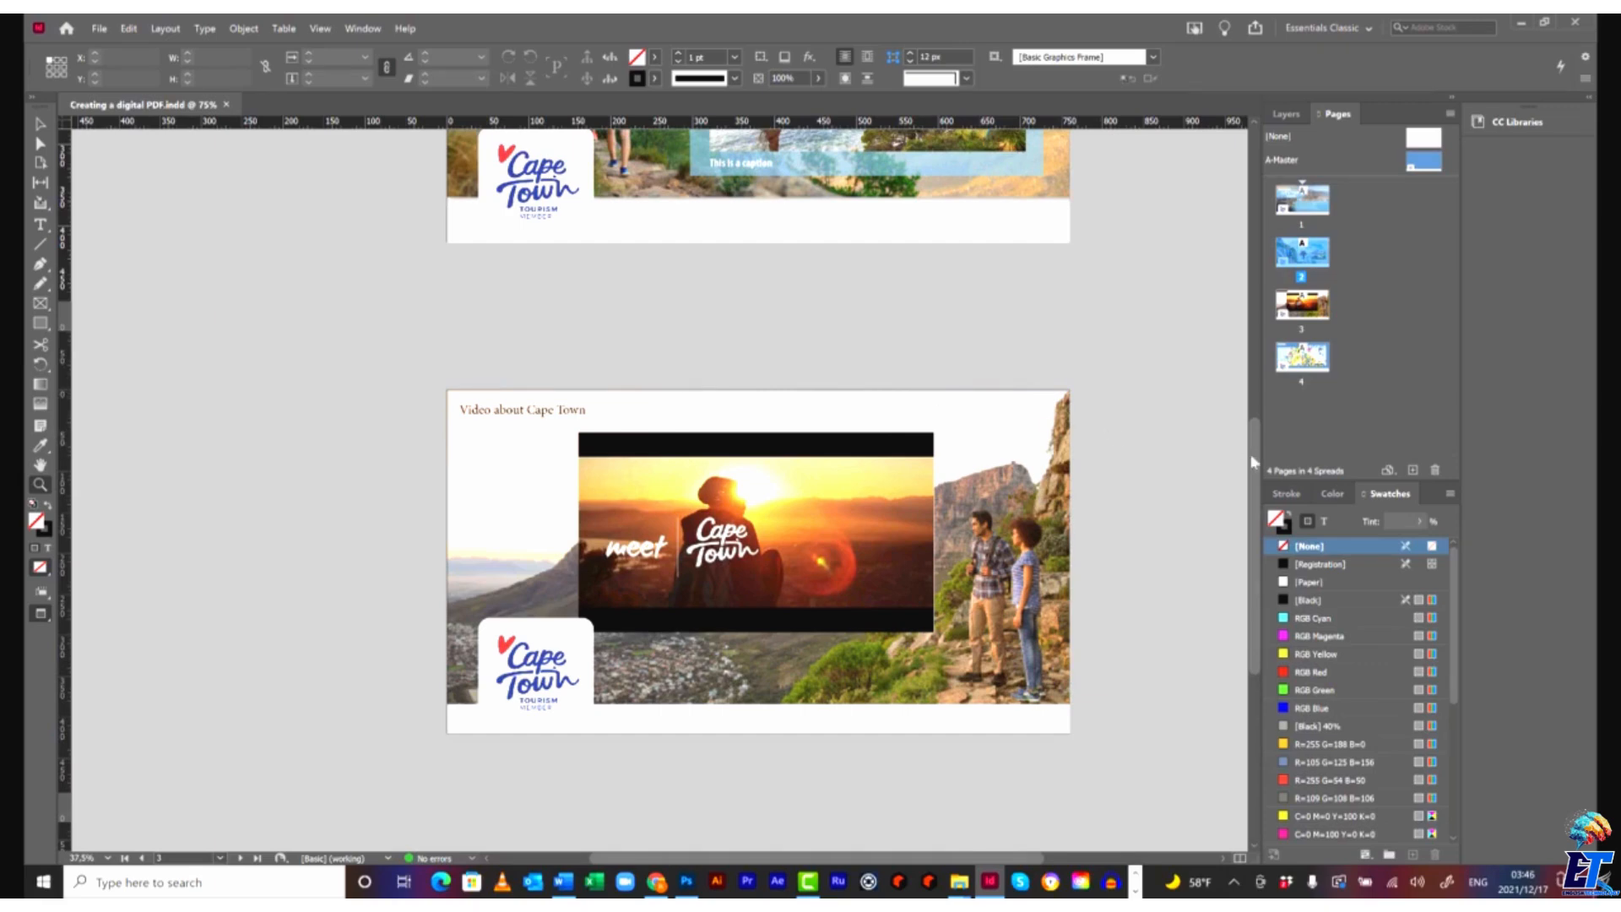
left_click_drag(1252, 463, 1230, 633)
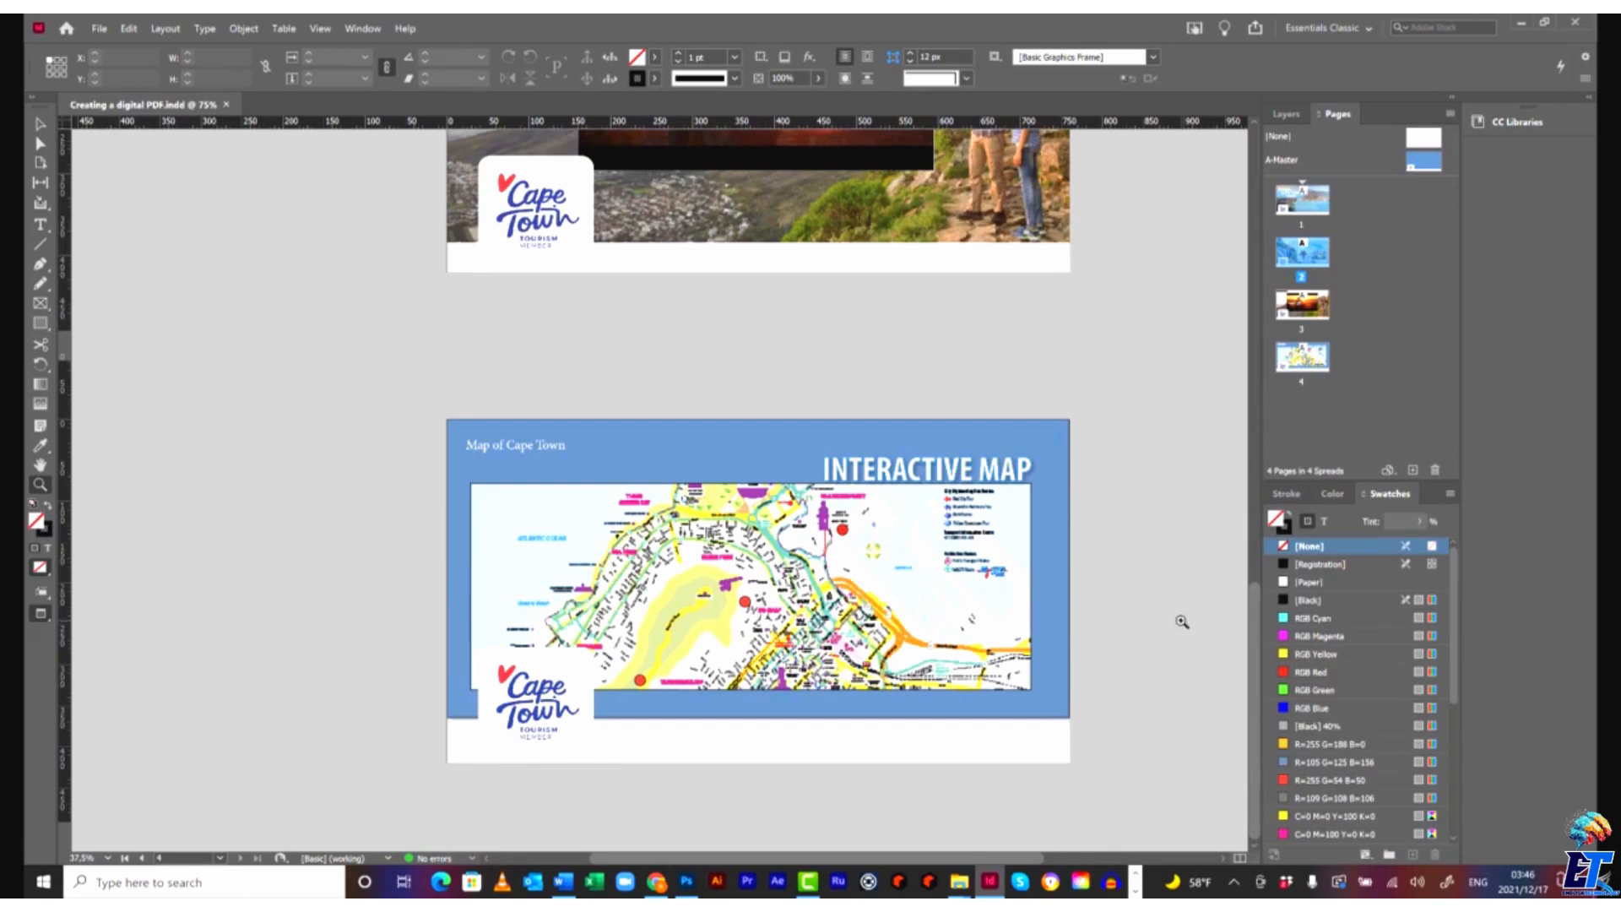
scroll(1182, 621, "up", 15)
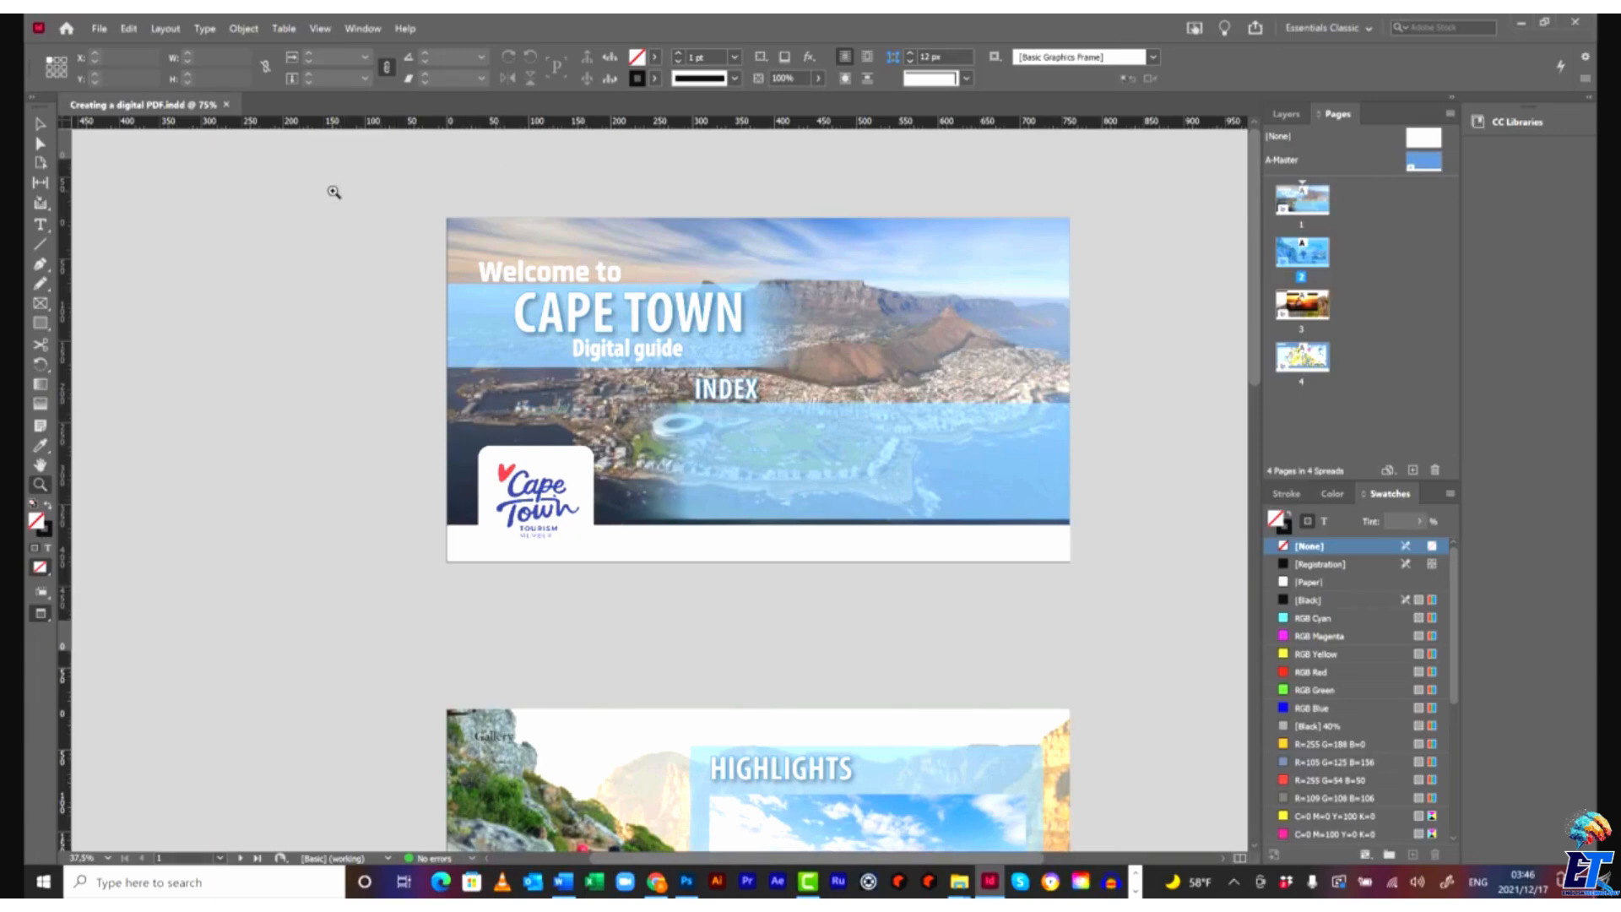
Create a blank 800 x 600 px web document with pixels as the unit, and close it.
left_click(100, 29)
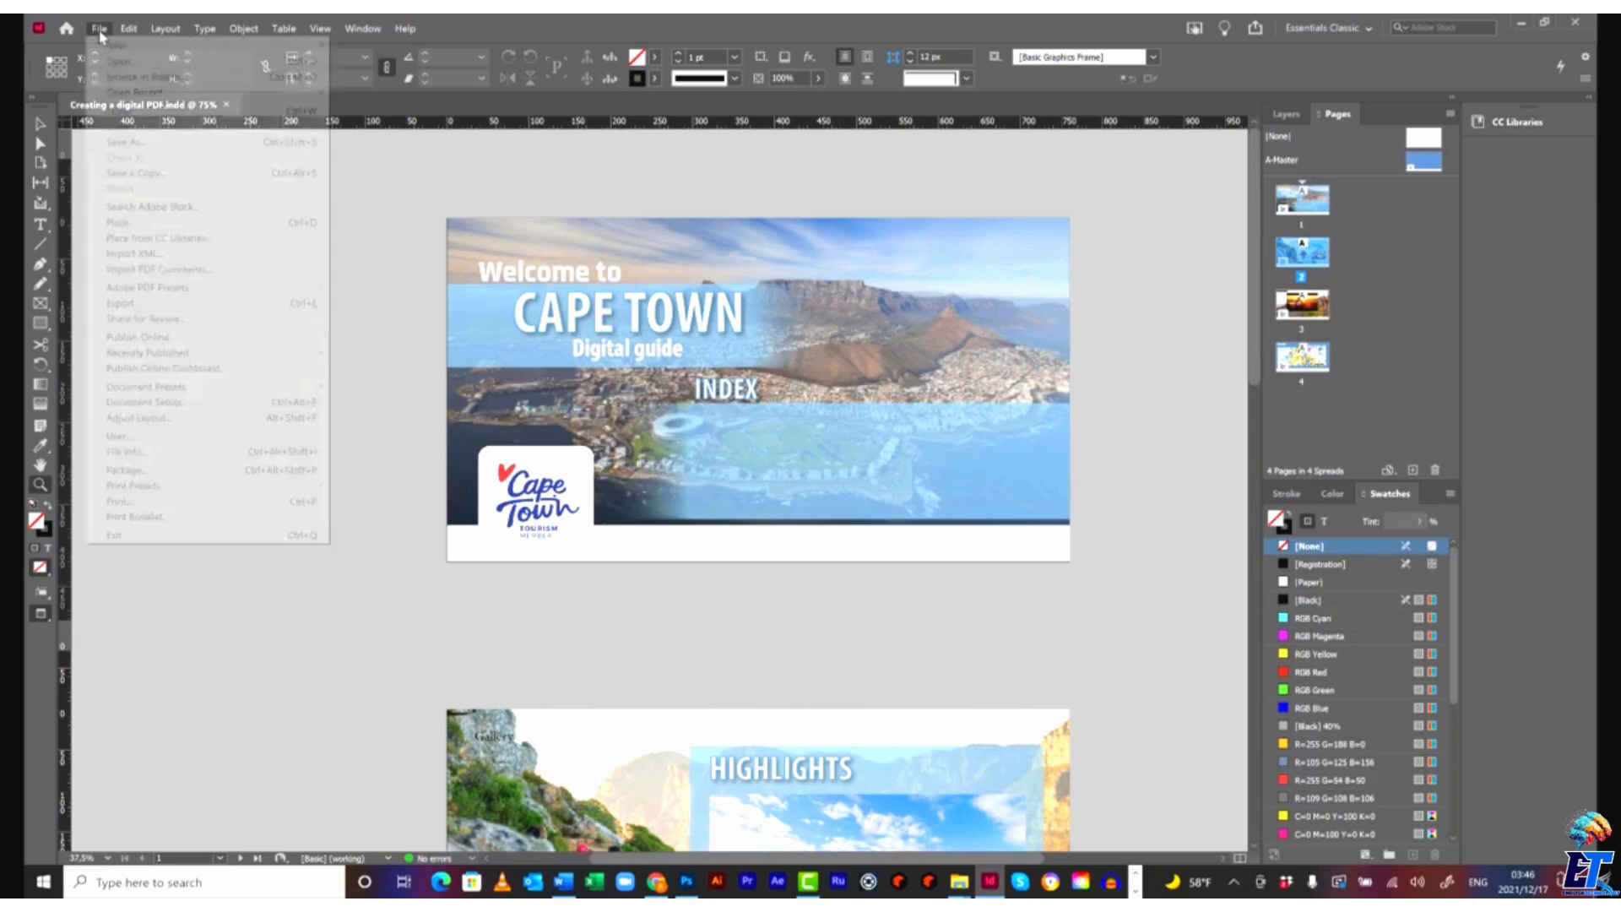
mouse_move(211, 46)
left_click(431, 48)
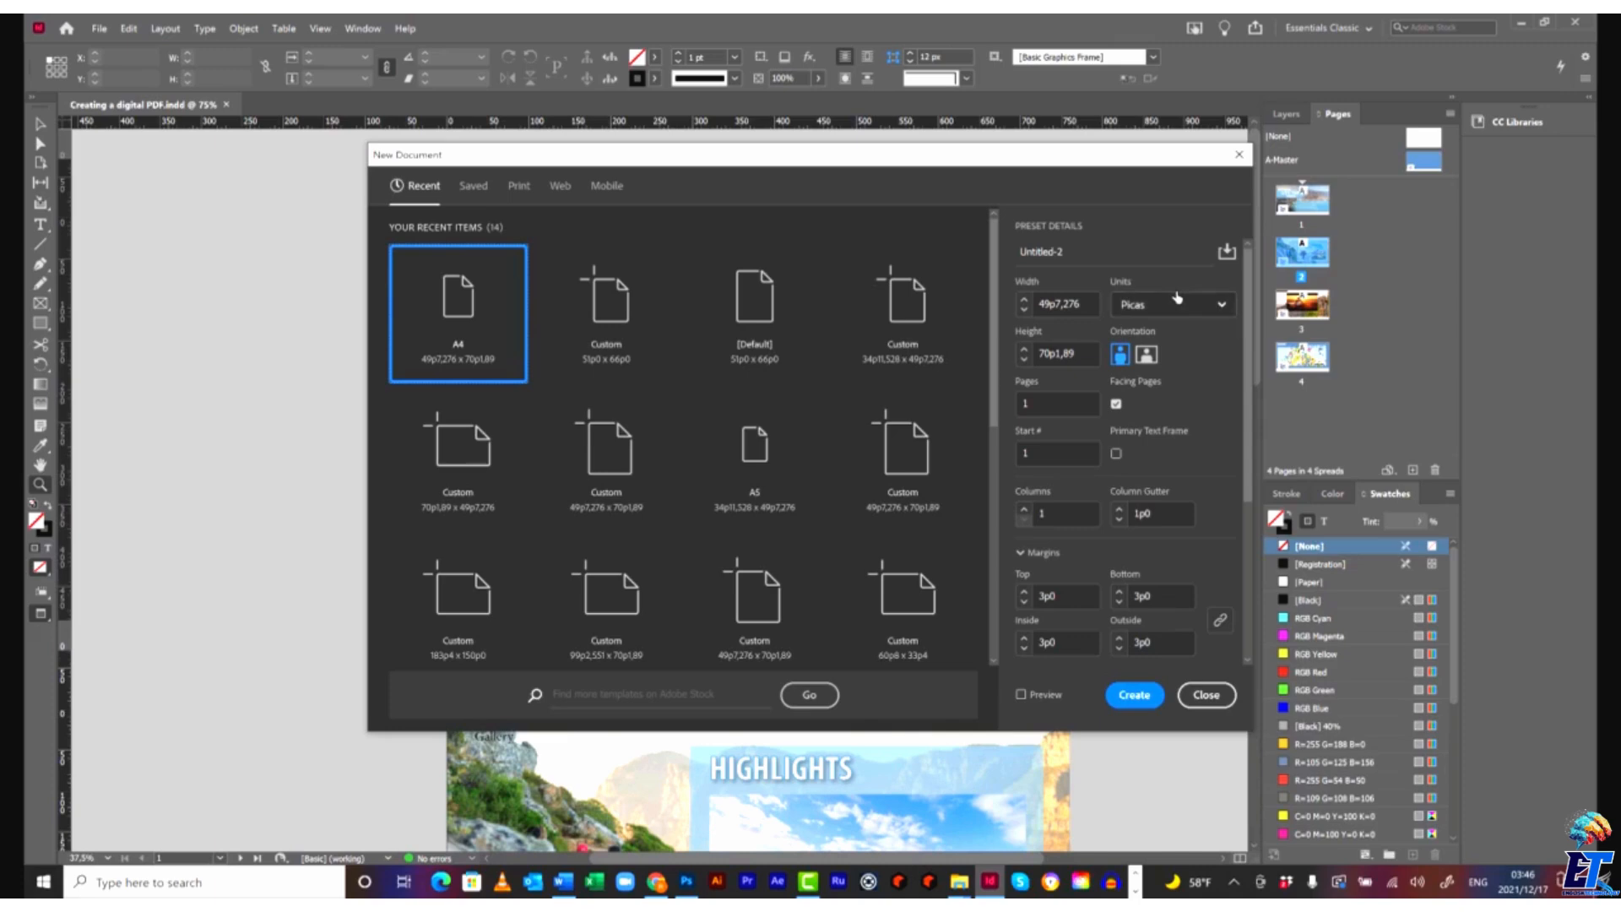
left_click(559, 187)
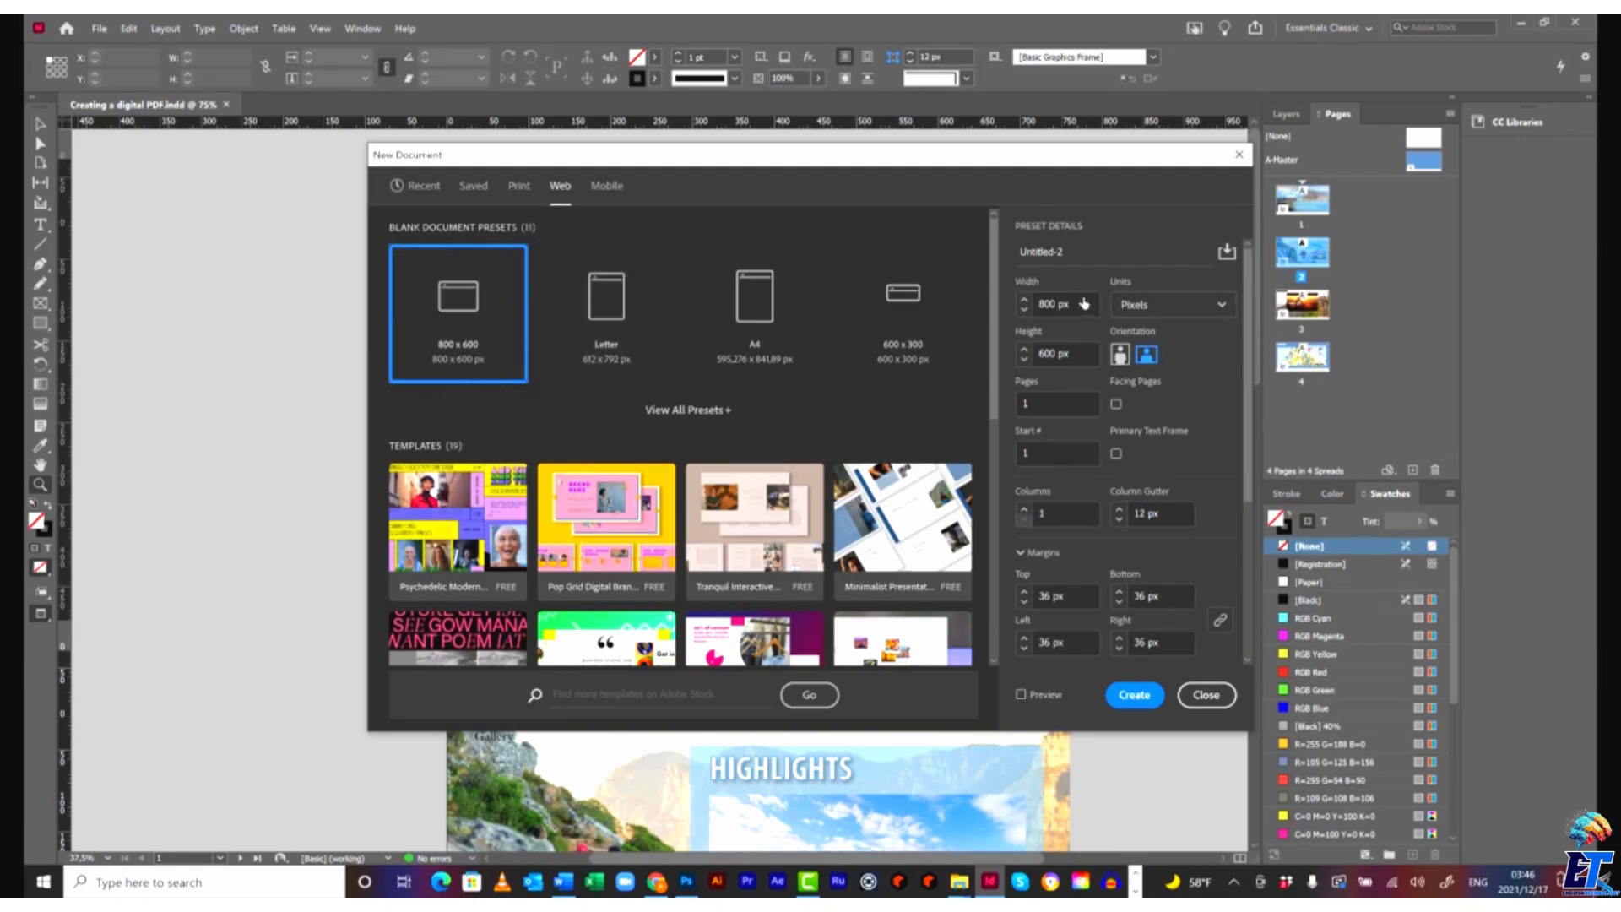
left_click(1217, 311)
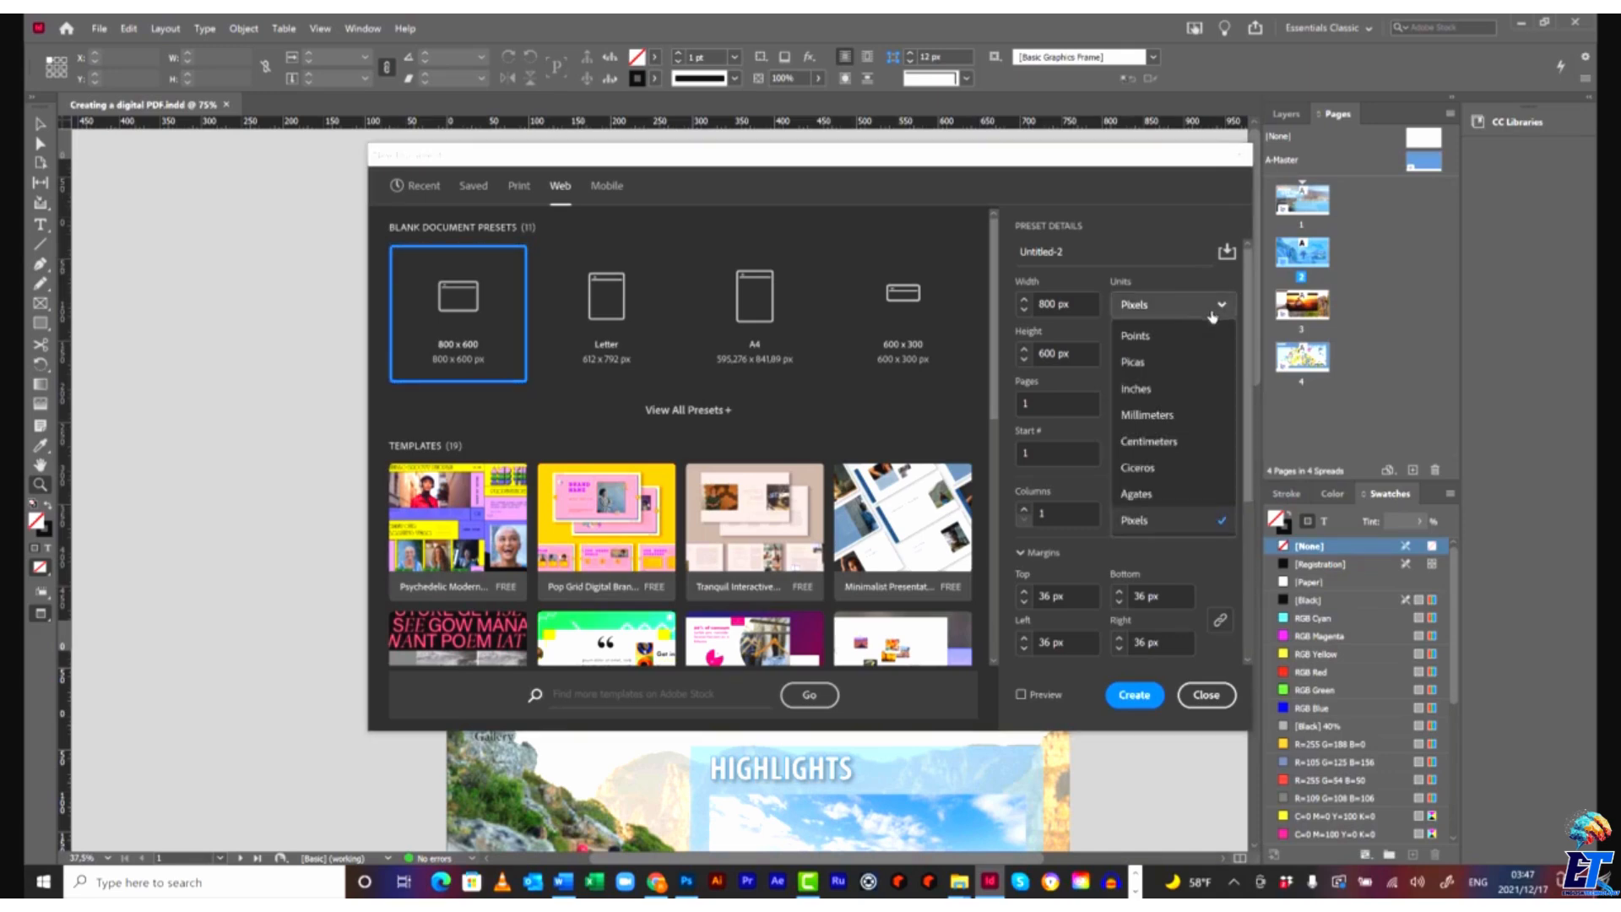
left_click(1155, 517)
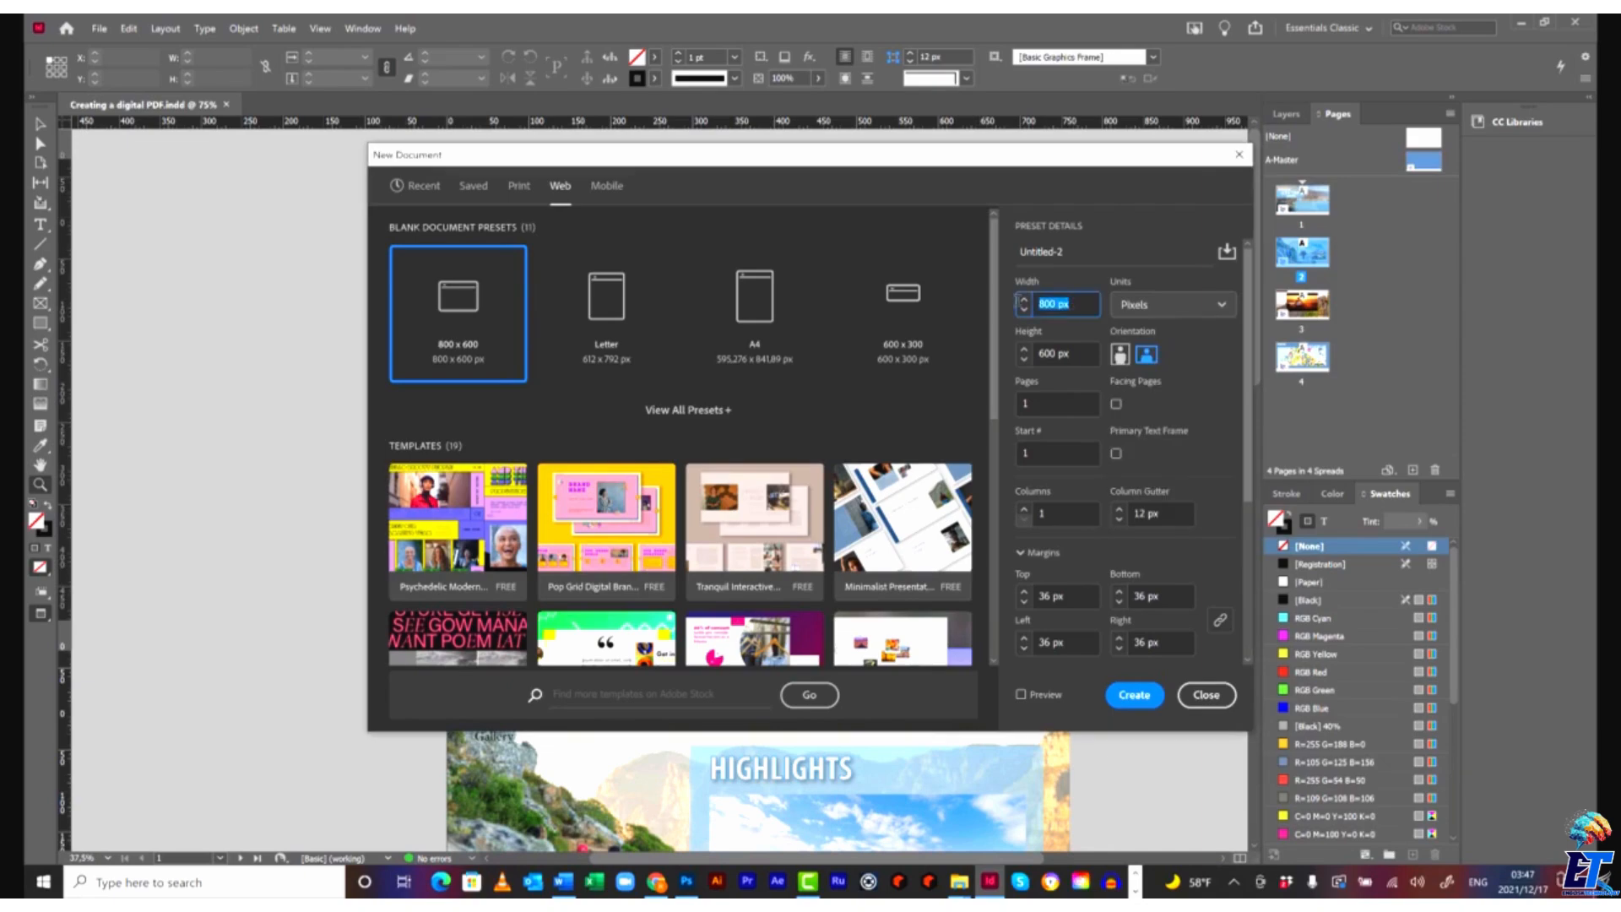
left_click_drag(1078, 305, 1025, 305)
left_click(1133, 695)
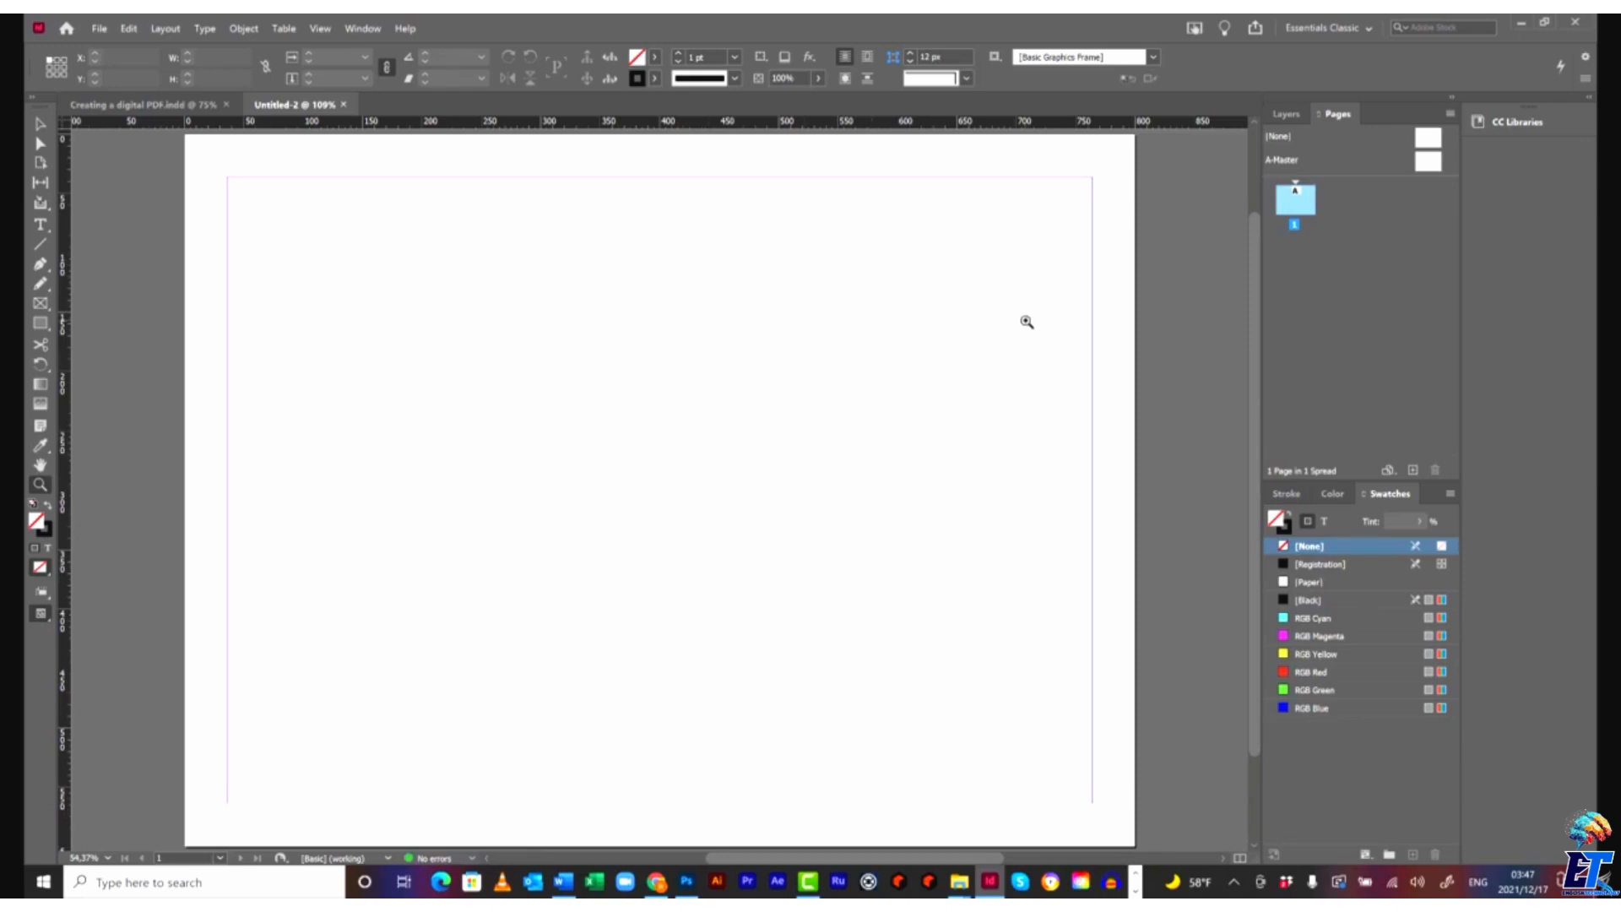
left_click(344, 105)
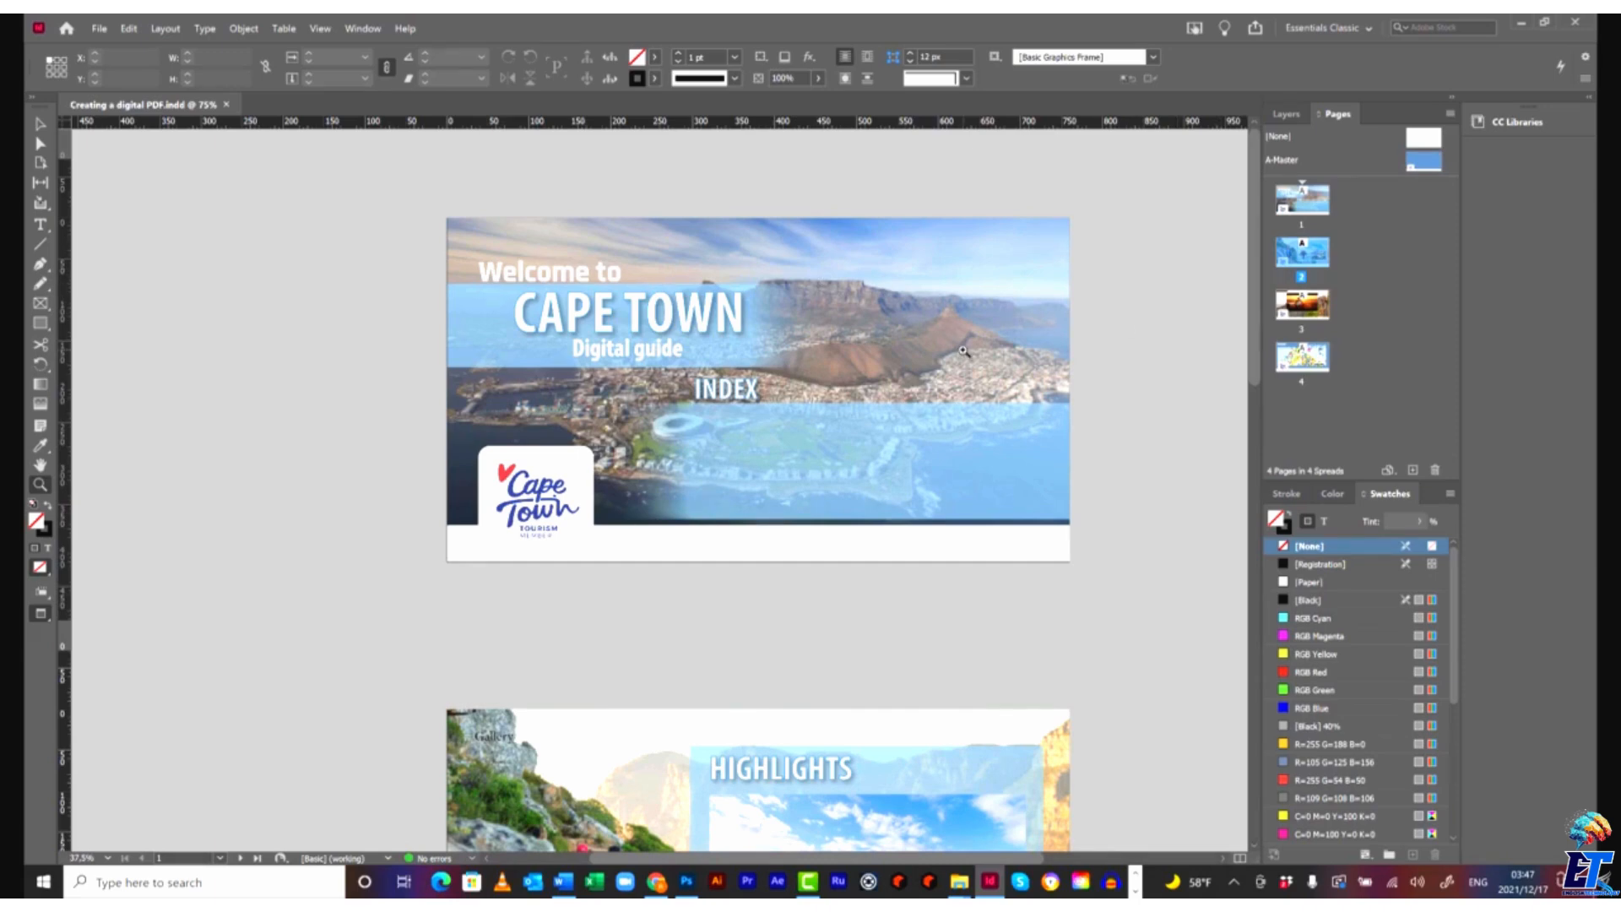
Switch the display performance to high quality while viewing the Gallery title on the Highlights page.
left_click(988, 292)
left_click_drag(863, 858, 778, 857)
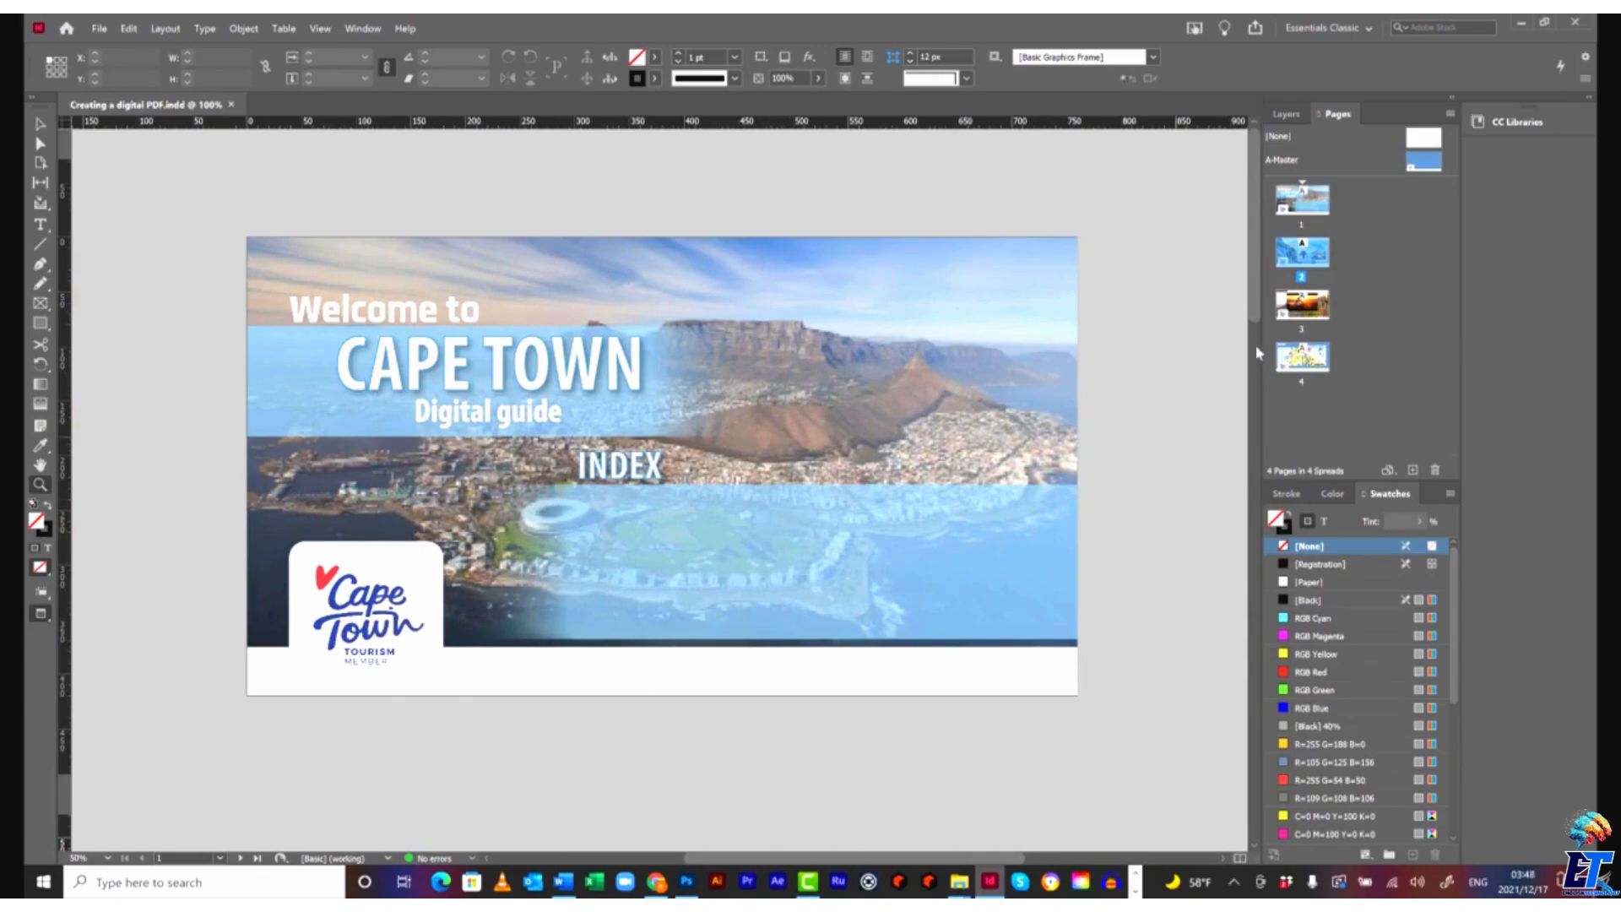
mouse_move(1252, 272)
left_mouse_down()
mouse_move(1251, 624)
mouse_move(1229, 707)
mouse_move(1241, 279)
left_mouse_up()
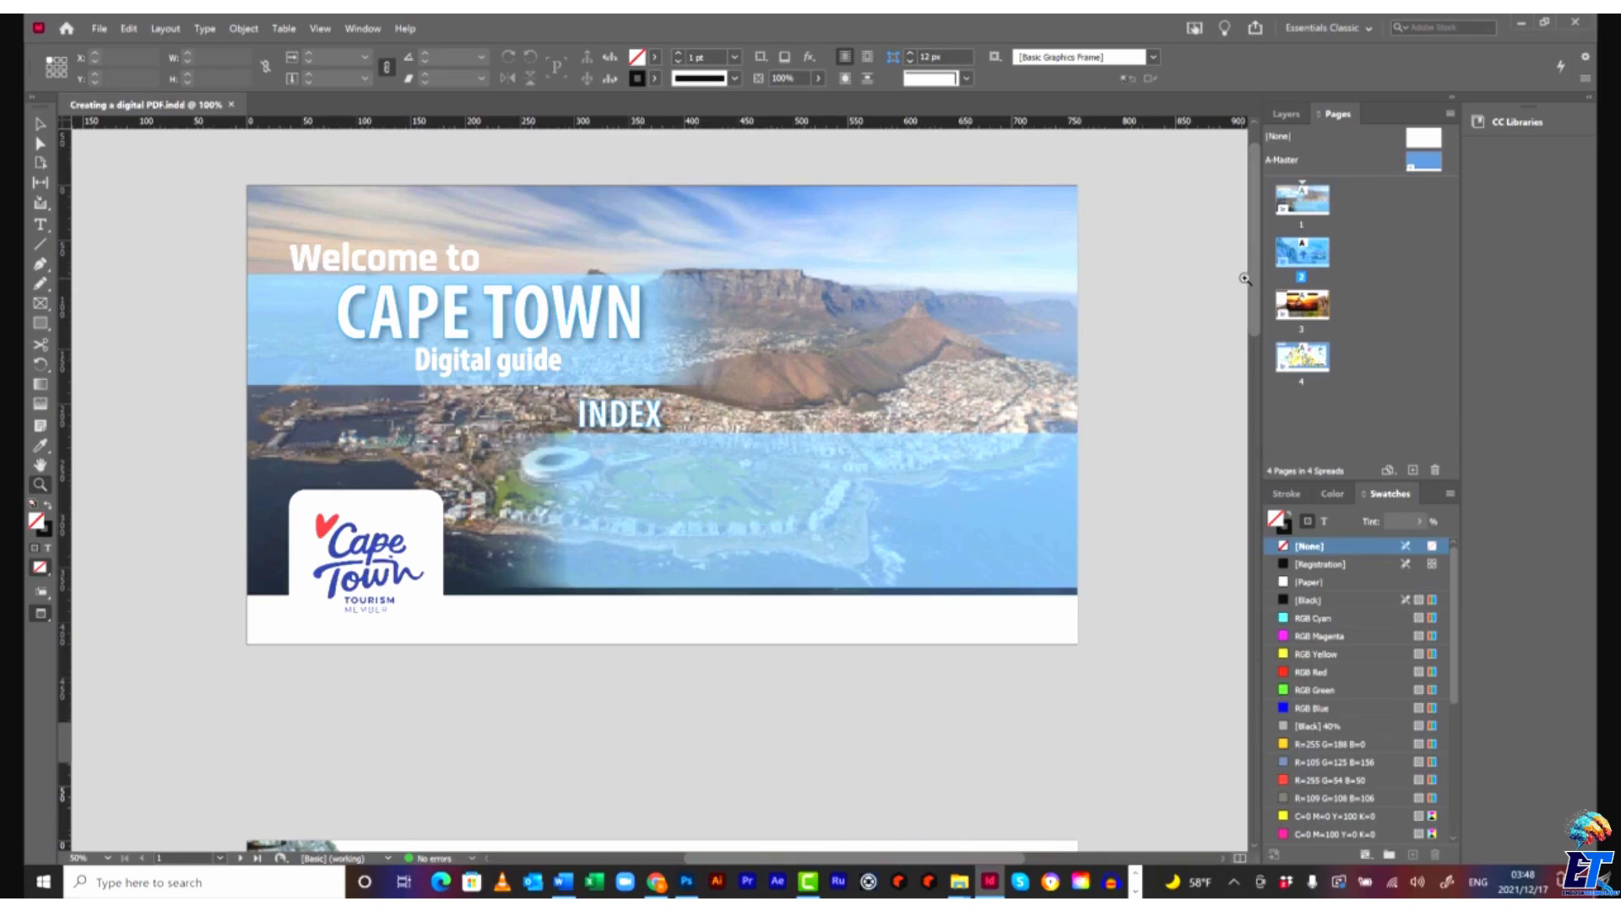
left_click_drag(1254, 285, 1202, 520)
scroll(1182, 462, "up", 5)
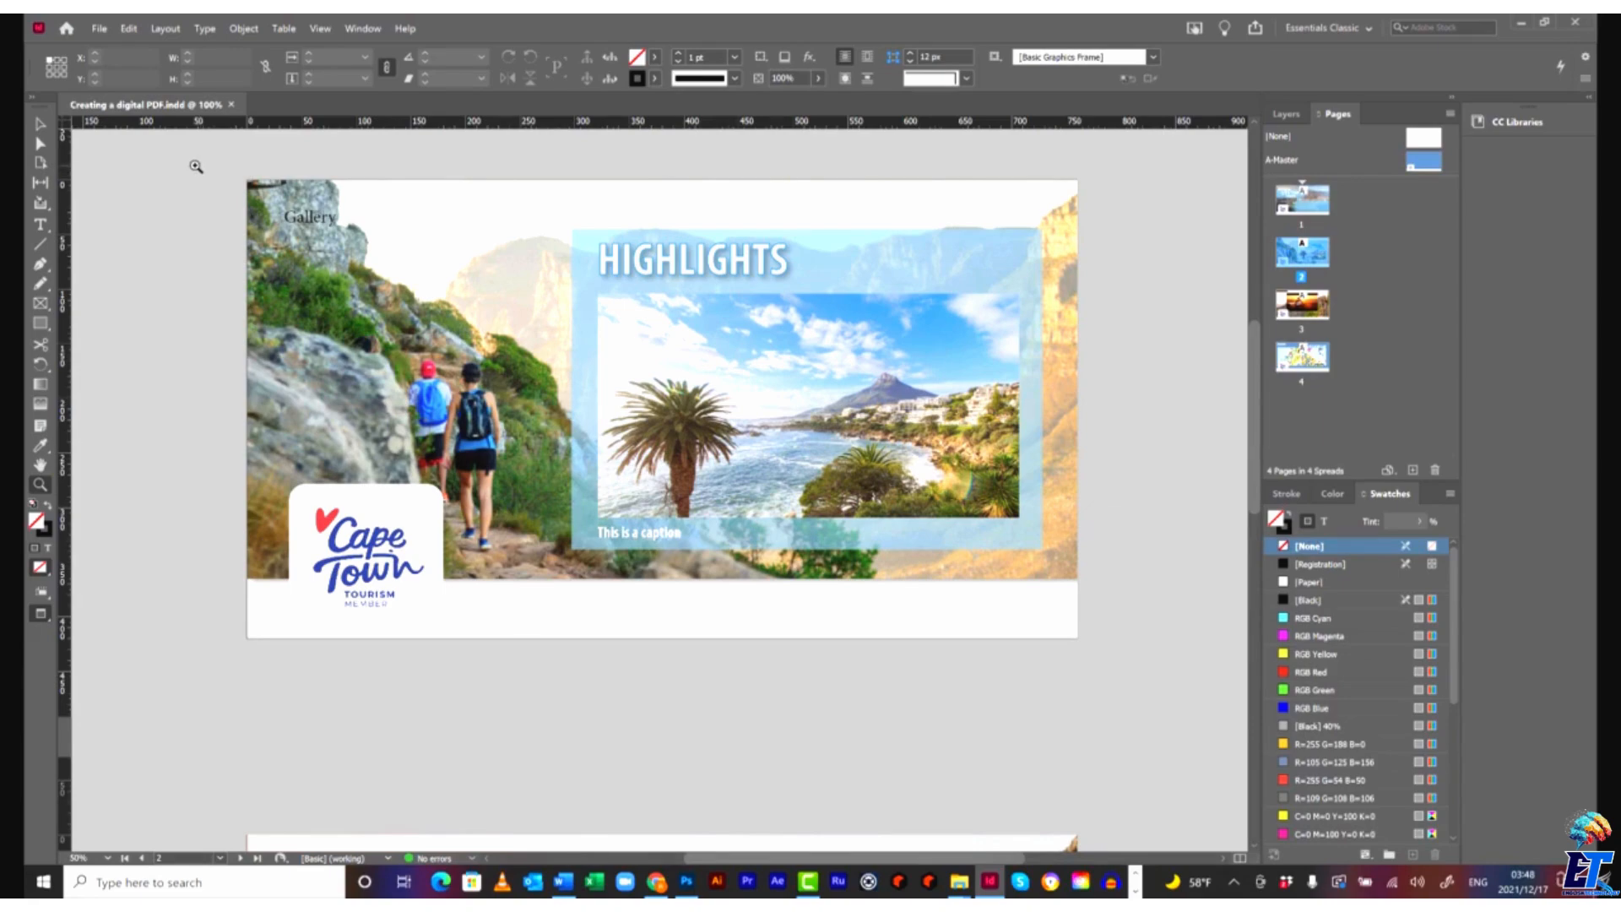
left_click_drag(195, 166, 641, 301)
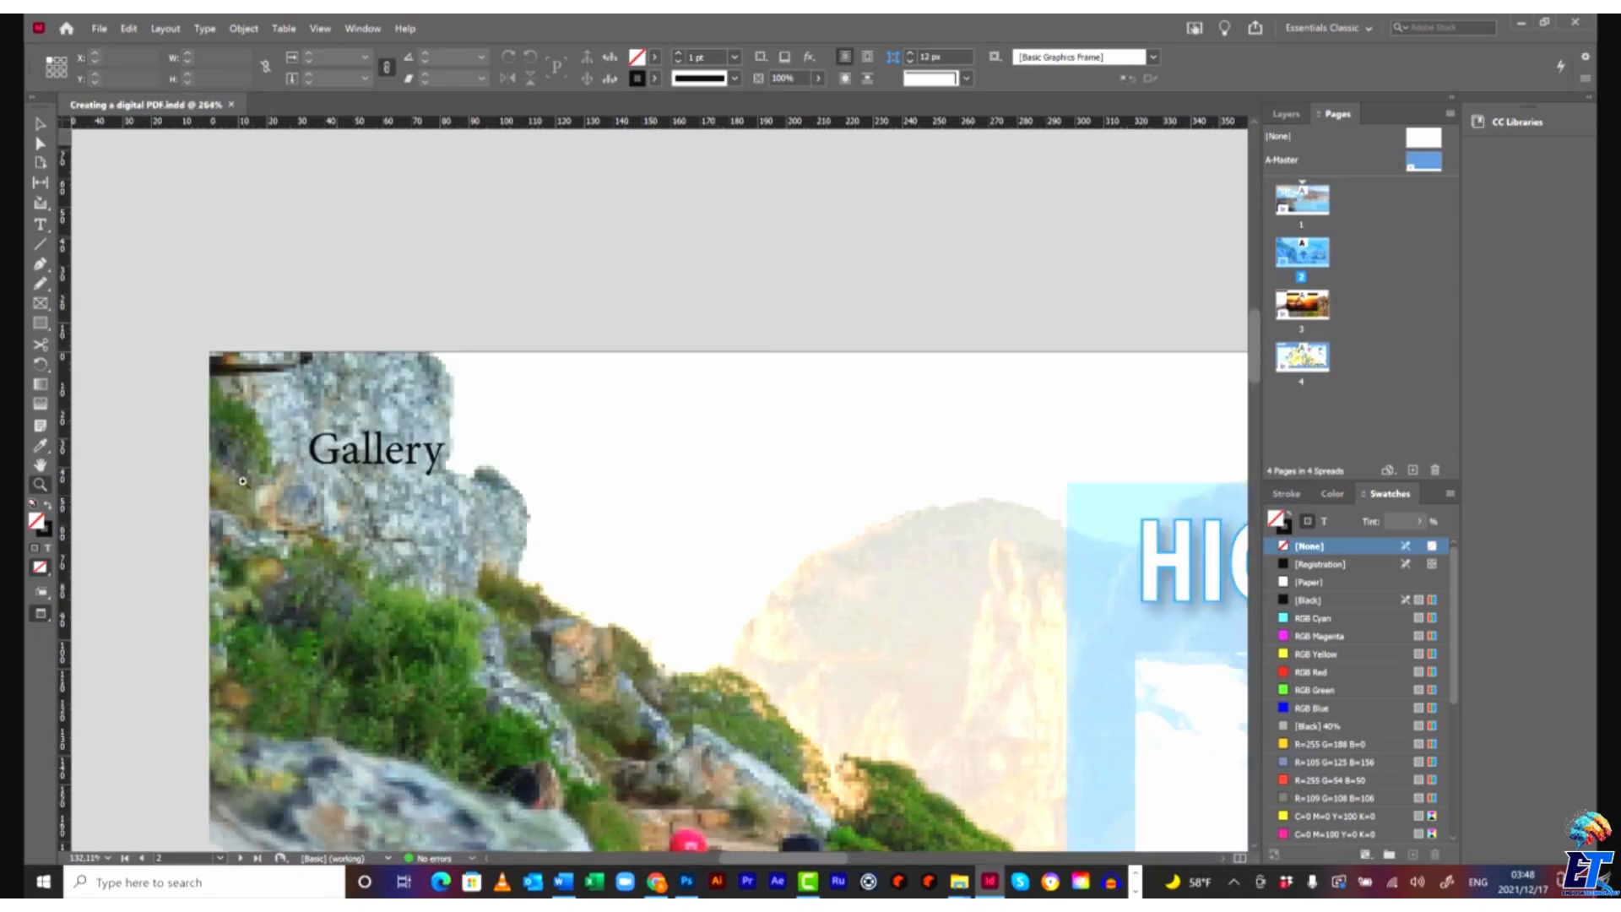
left_click(321, 28)
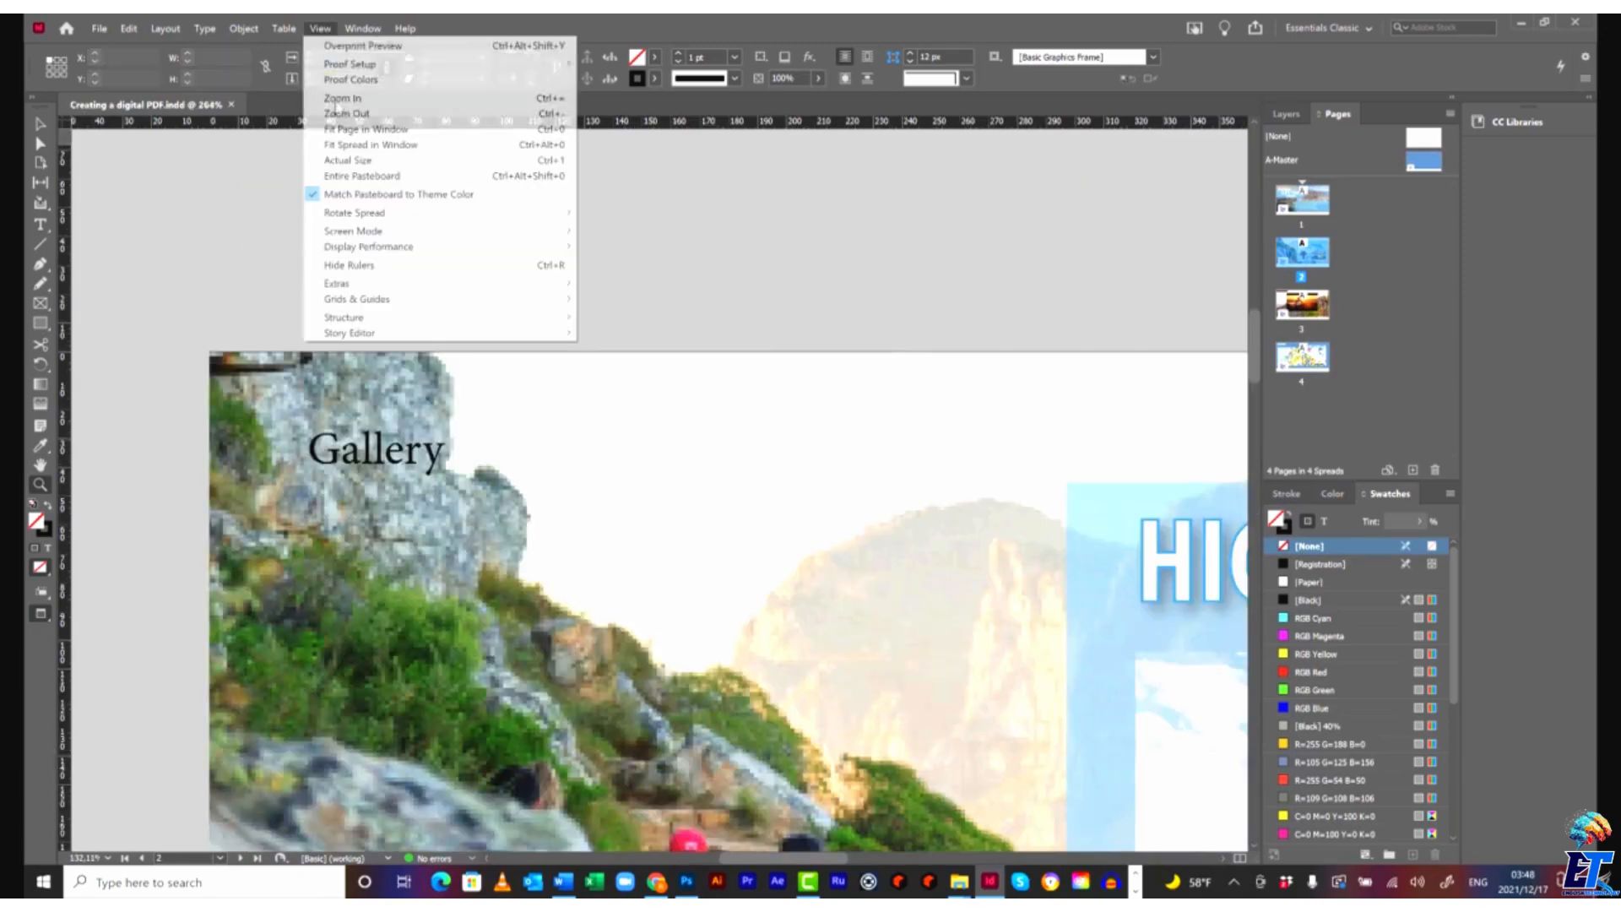
mouse_move(397, 246)
left_click(642, 275)
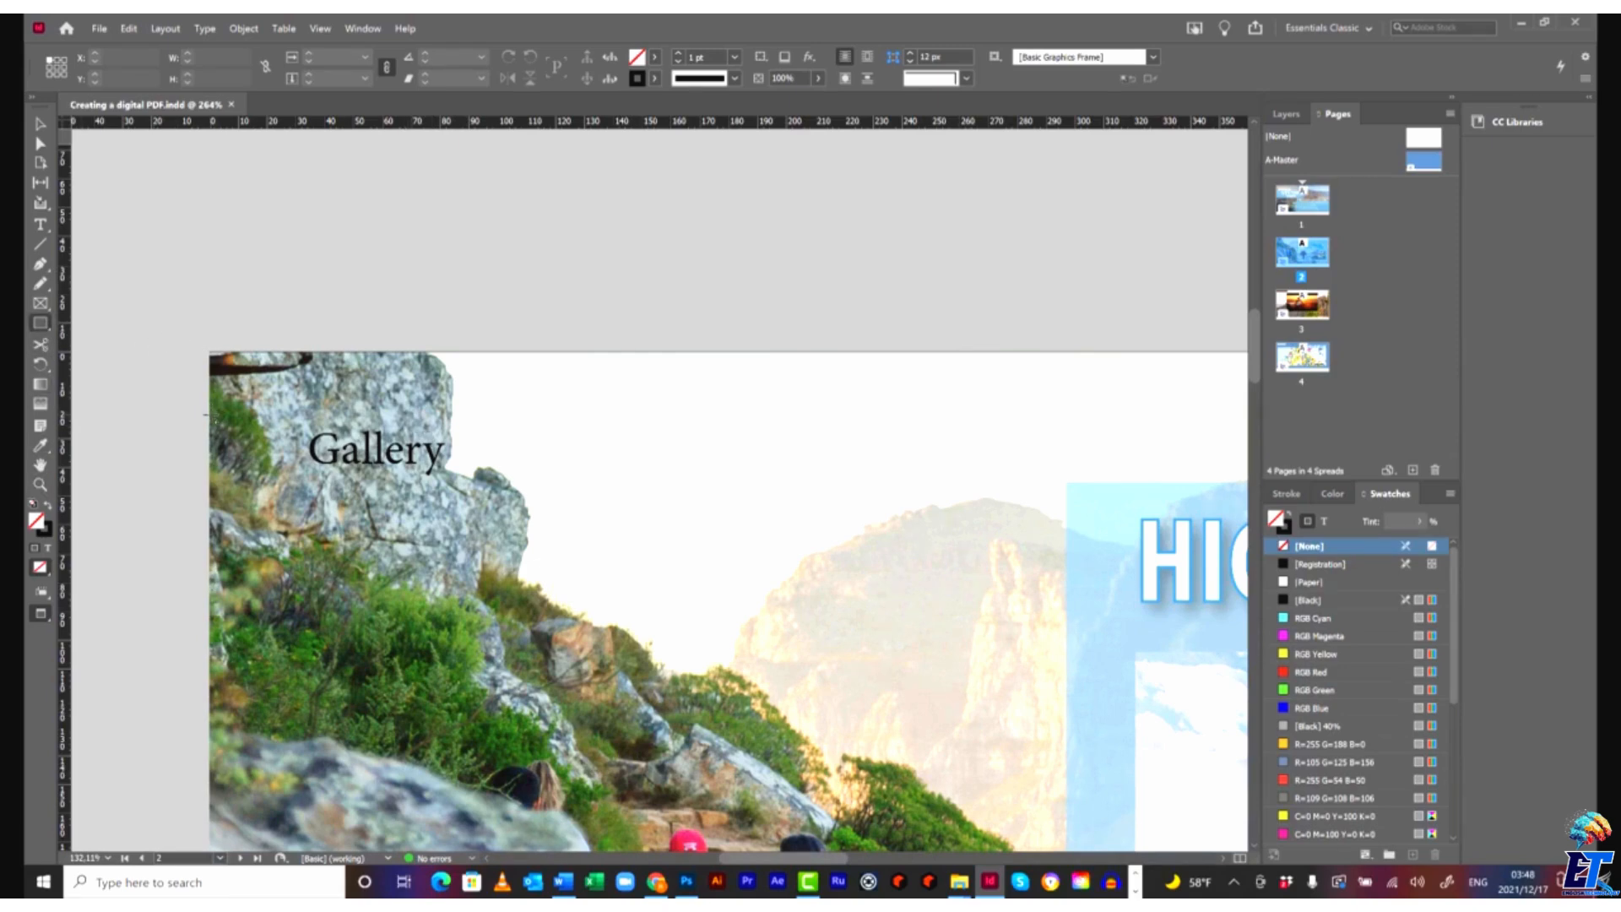
Draw a rectangle about 209 x 23 px over the Gallery title, with no stroke and a C=79 M=26 Y=4 K=0 fill.
left_click_drag(209, 414, 812, 481)
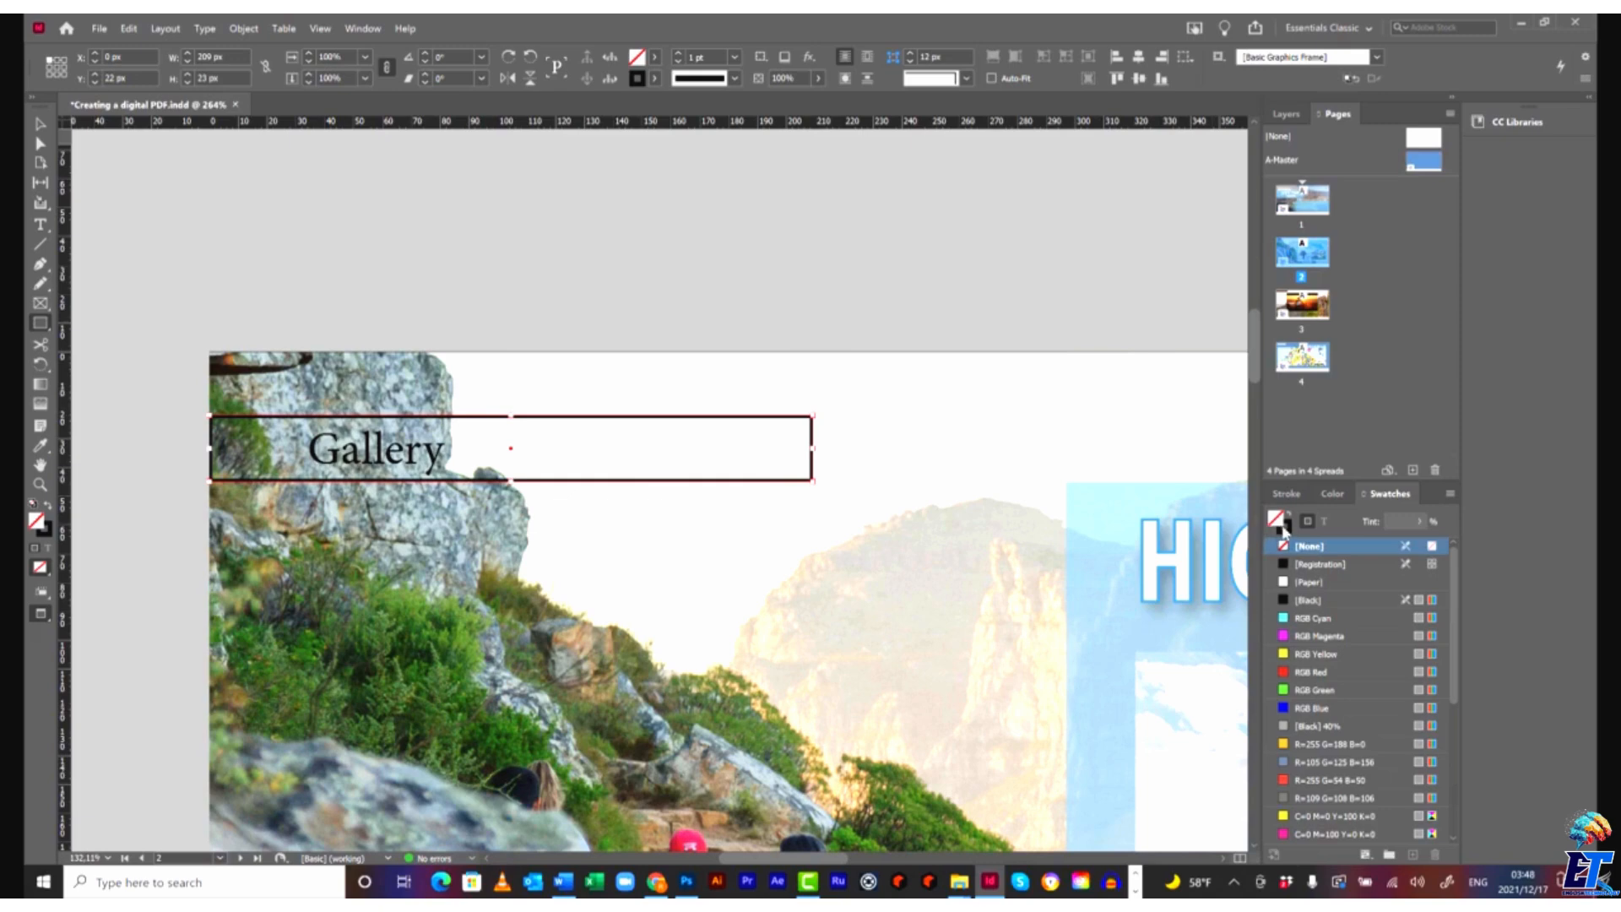
left_click(1286, 528)
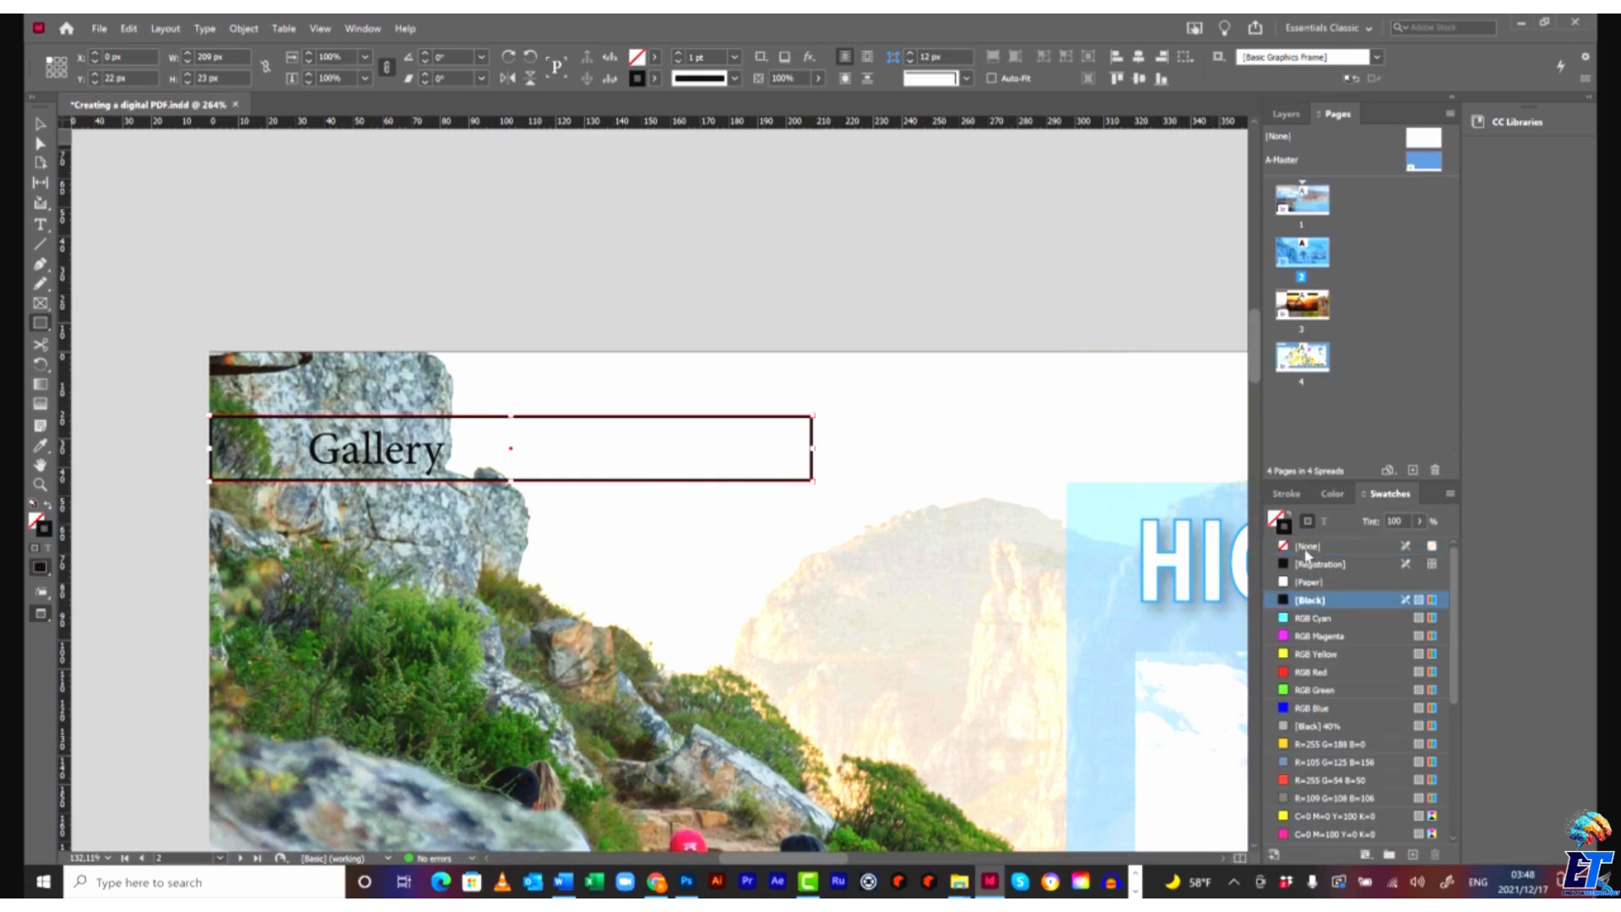
left_click(1306, 552)
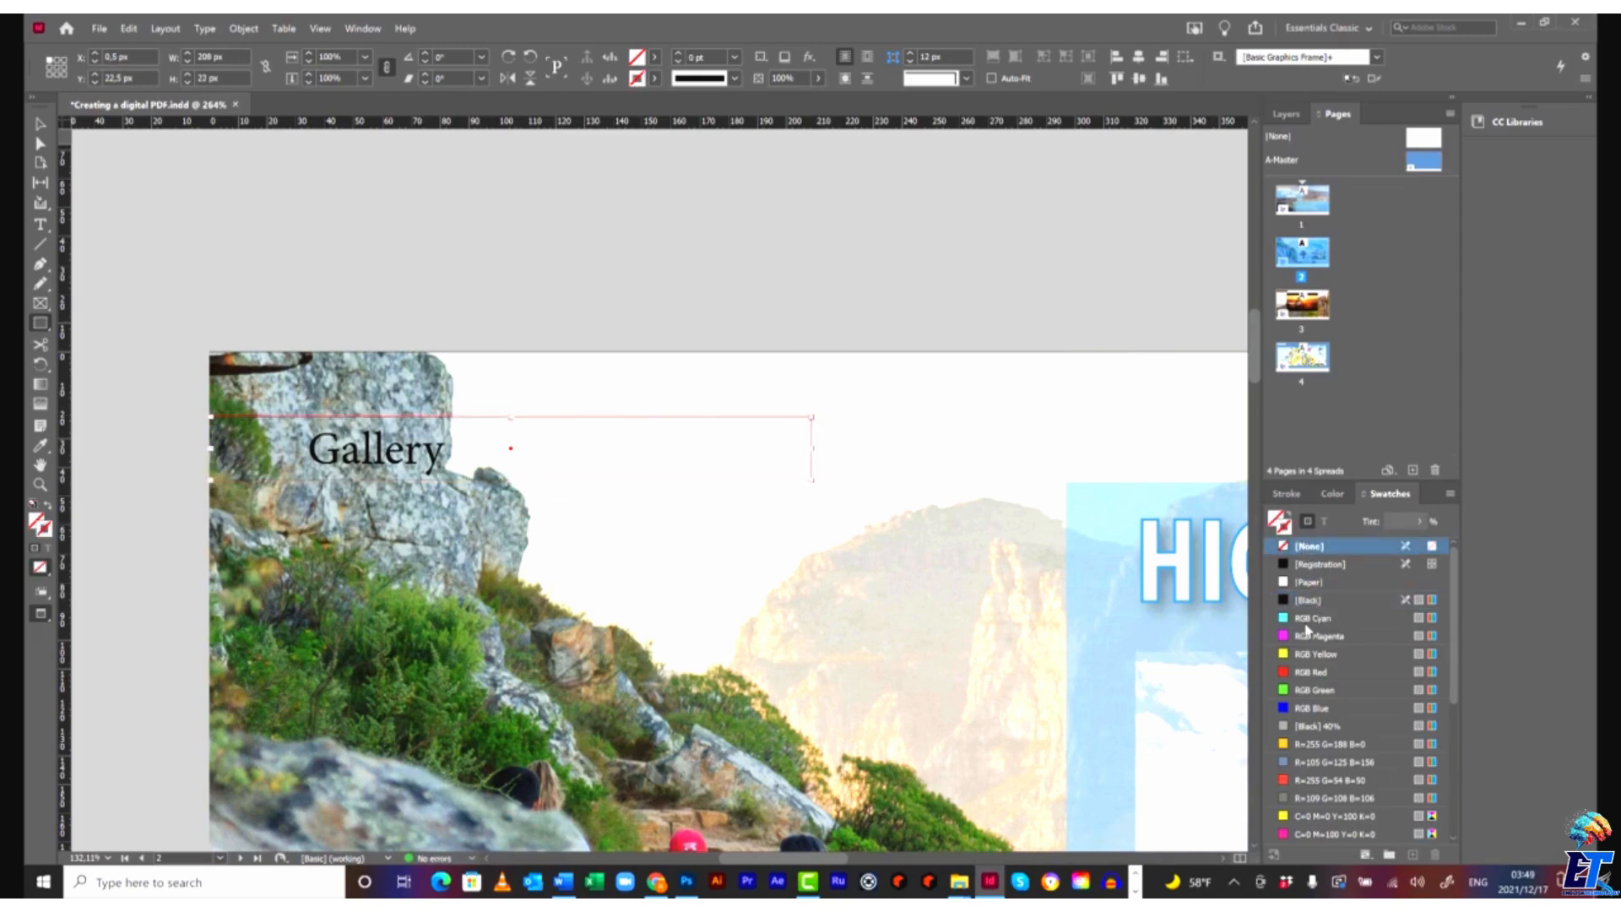
scroll(1310, 628, "down", 3)
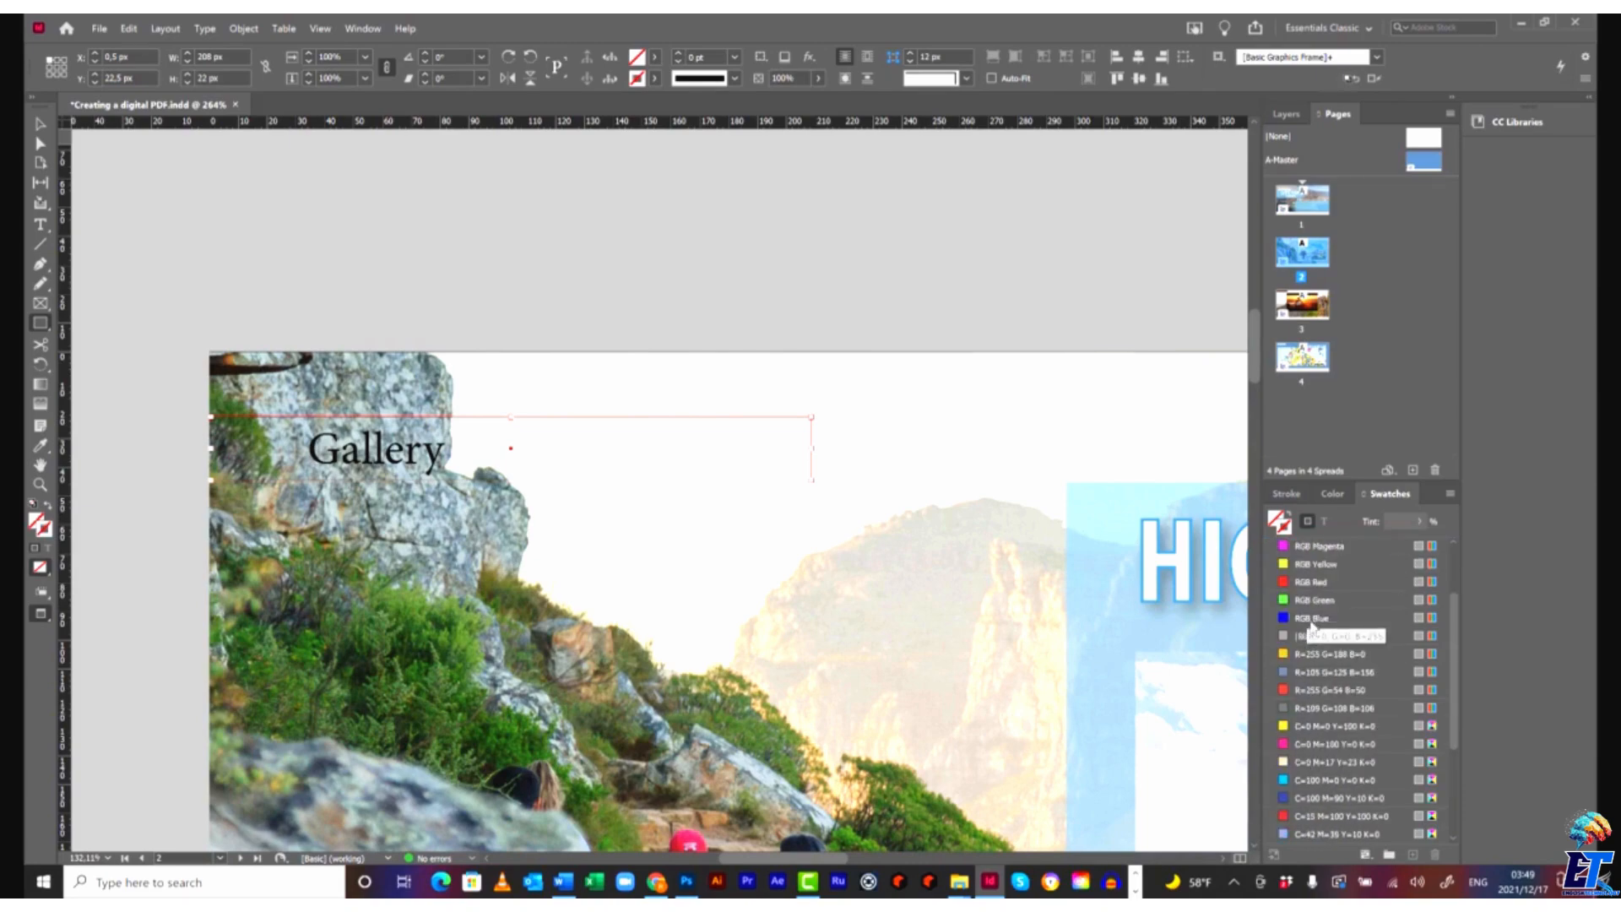
scroll(1313, 625, "down", 4)
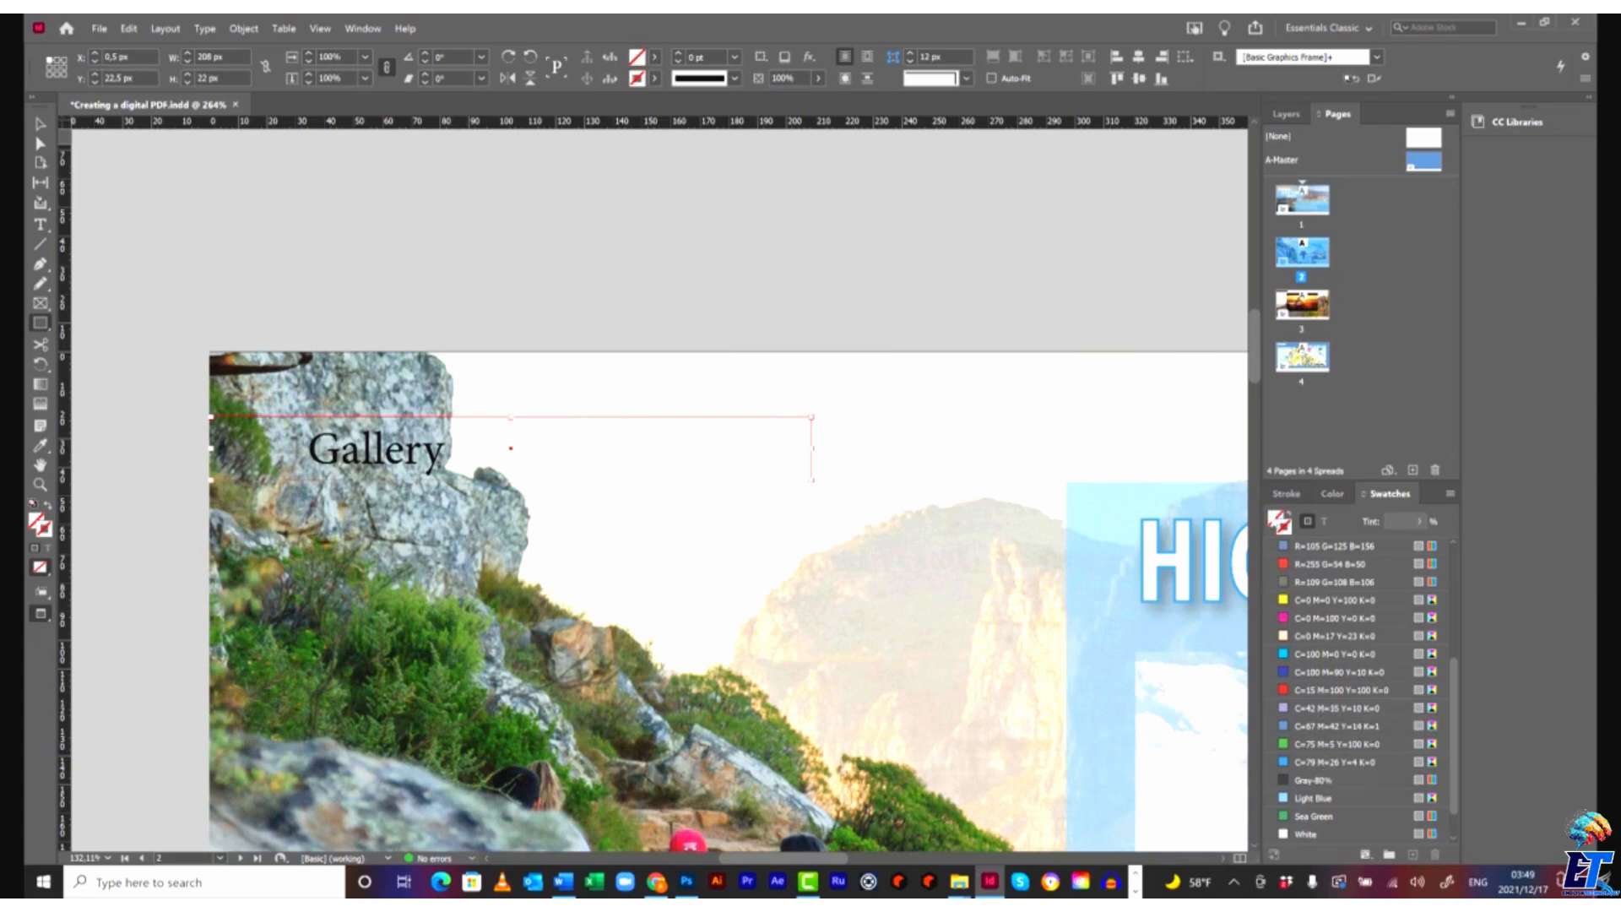
left_click(1328, 760)
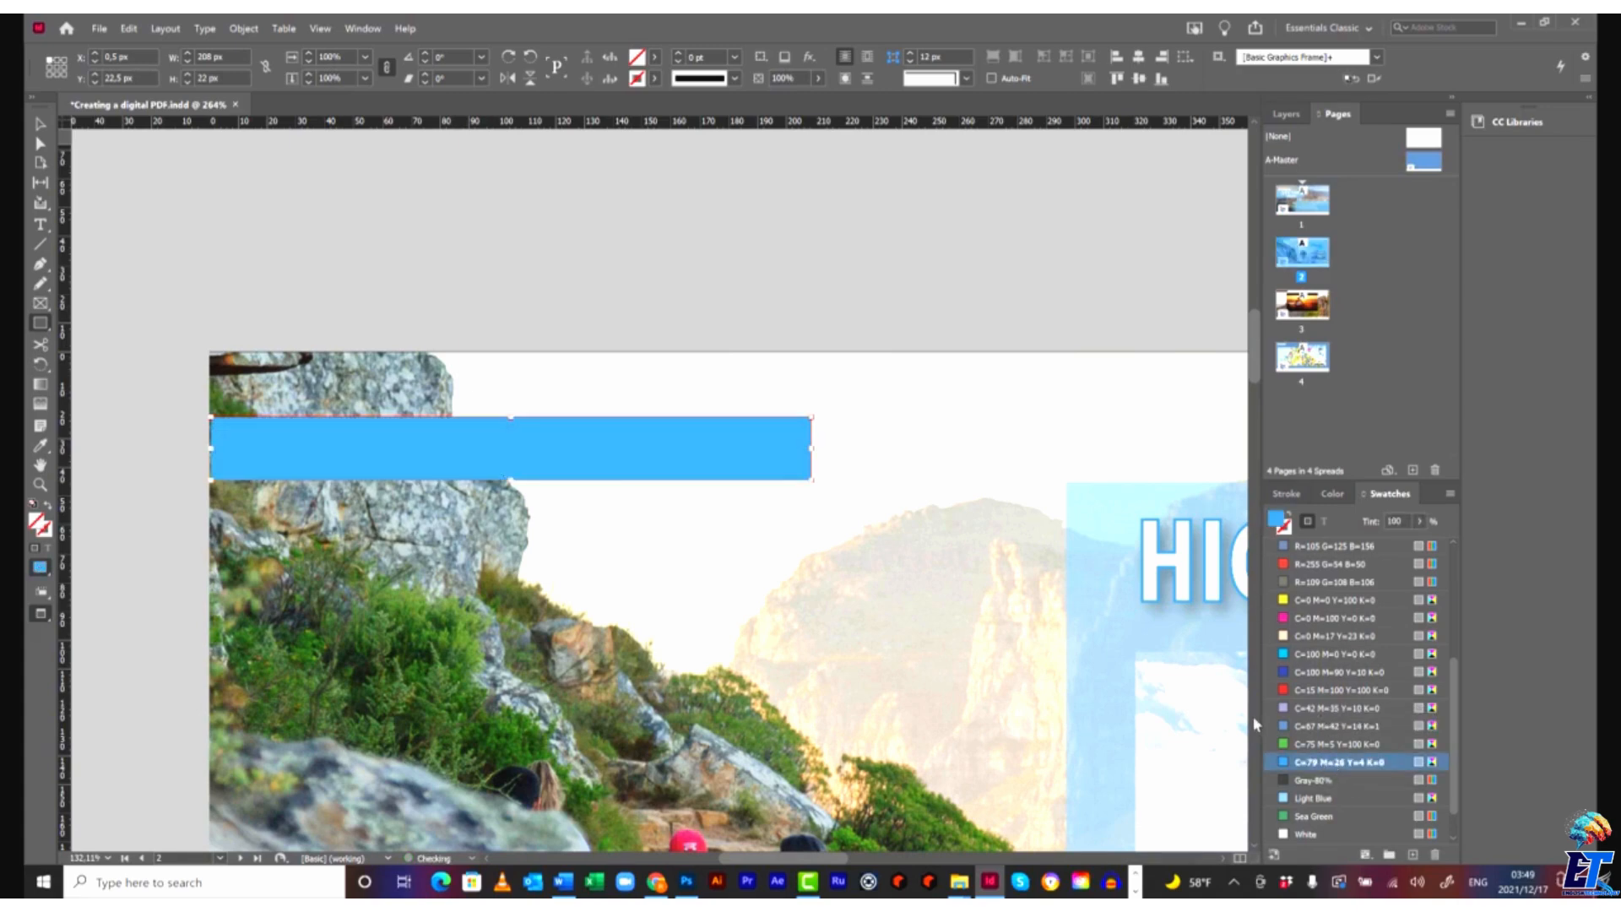
Nudge the blue rectangle 2 px to the left so it extends past the page edge.
left_click(40, 124)
key("Left")
key("Left")
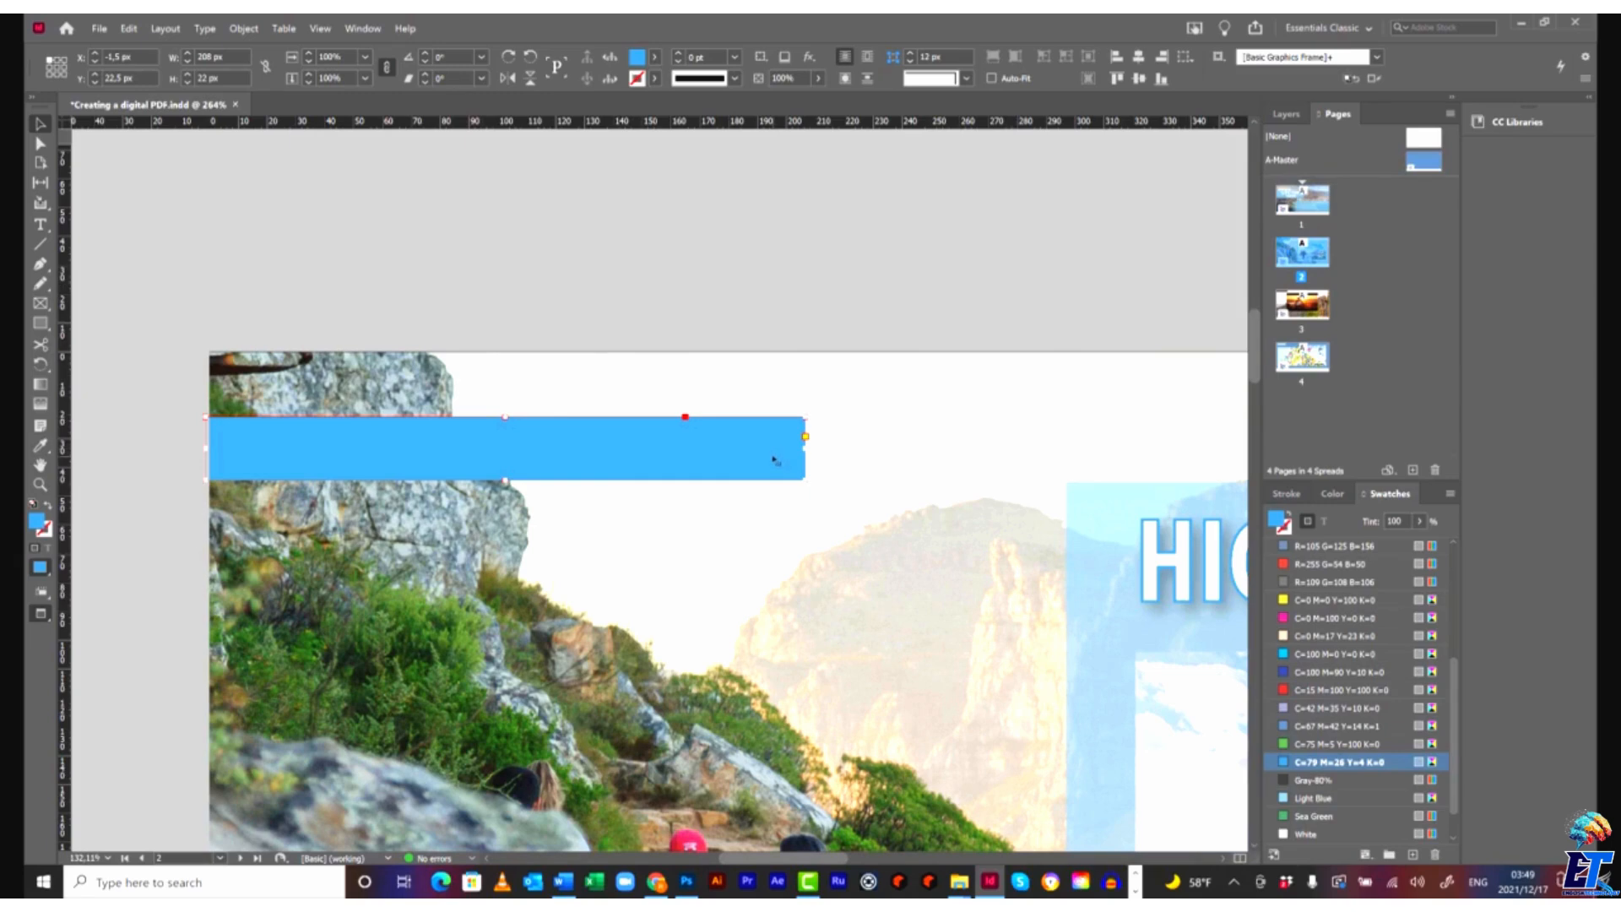
Try a directional feather with a 100 px right width on the blue rectangle.
left_click(248, 30)
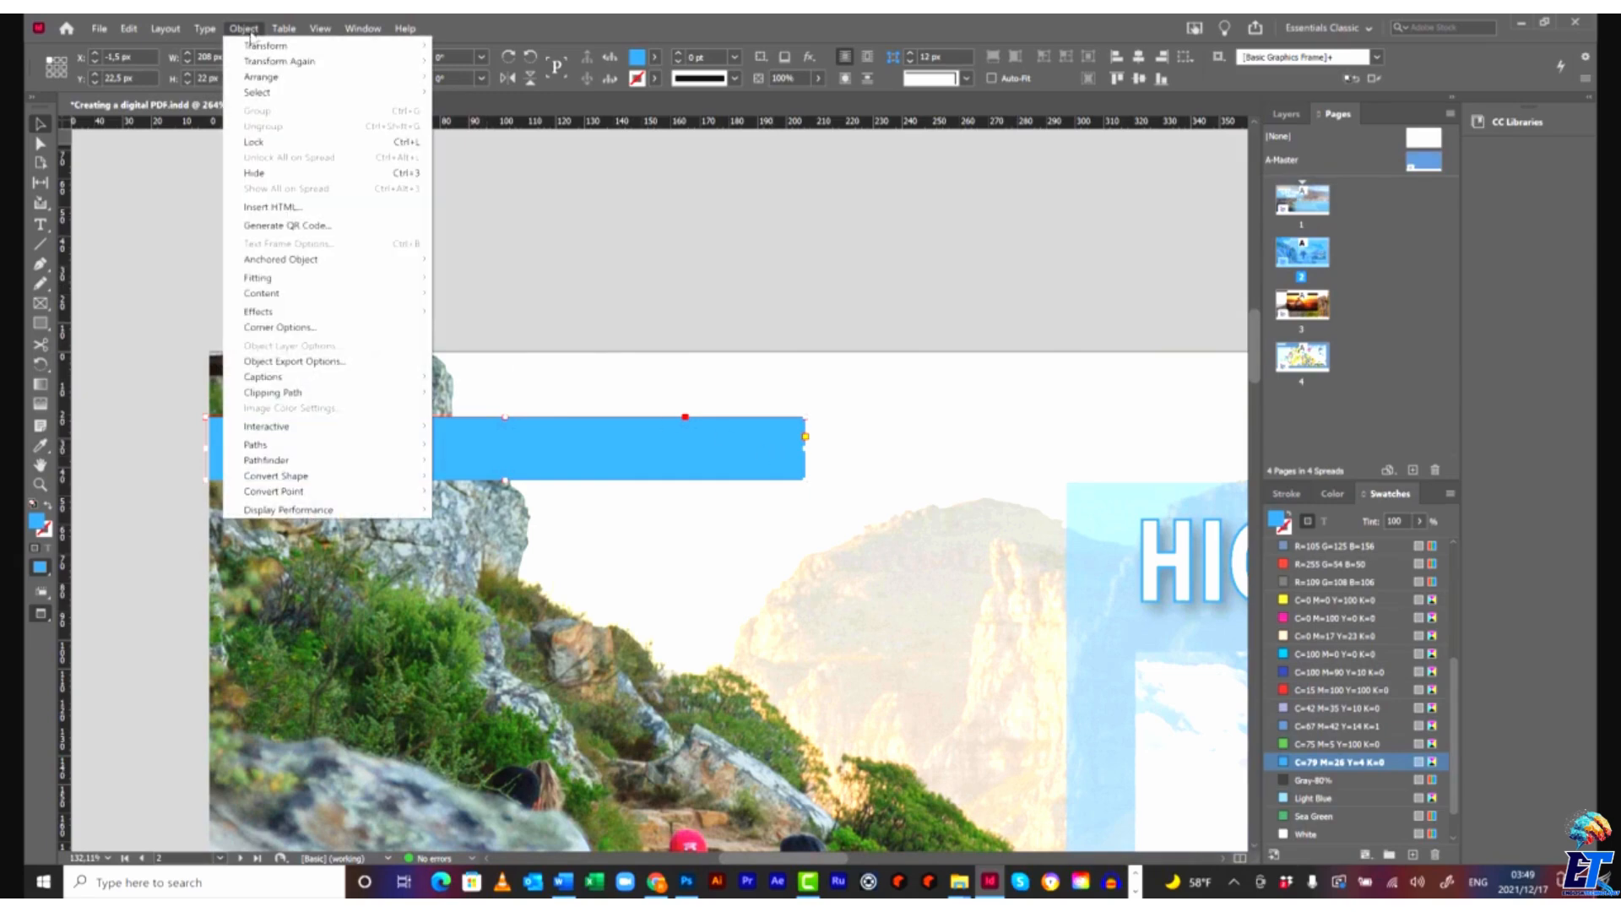
mouse_move(308, 312)
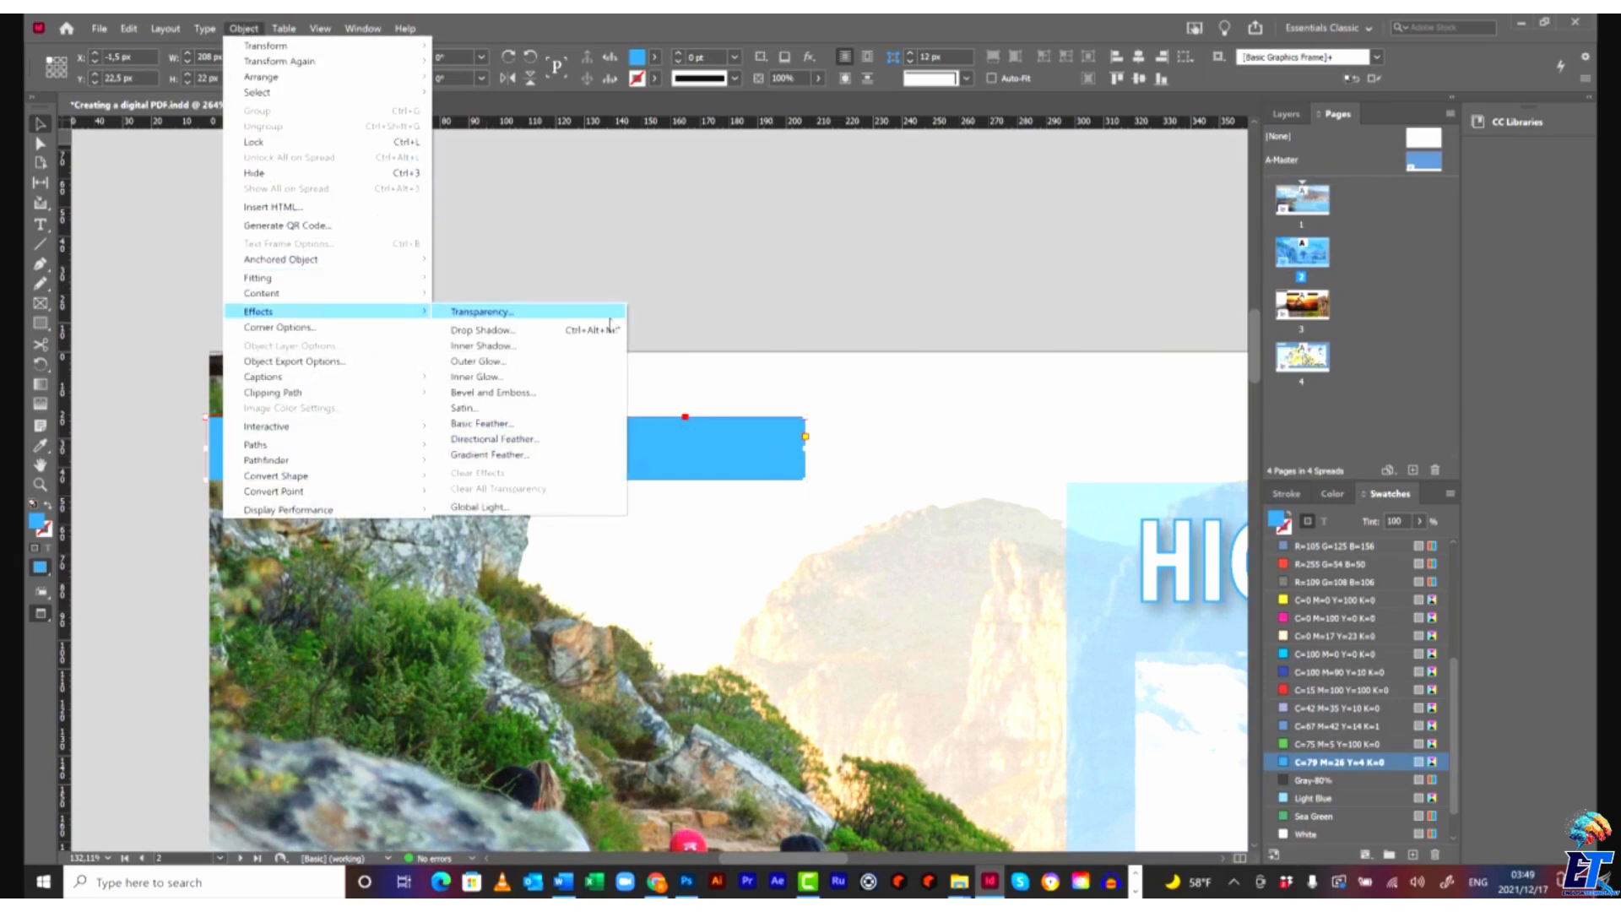
left_click(494, 439)
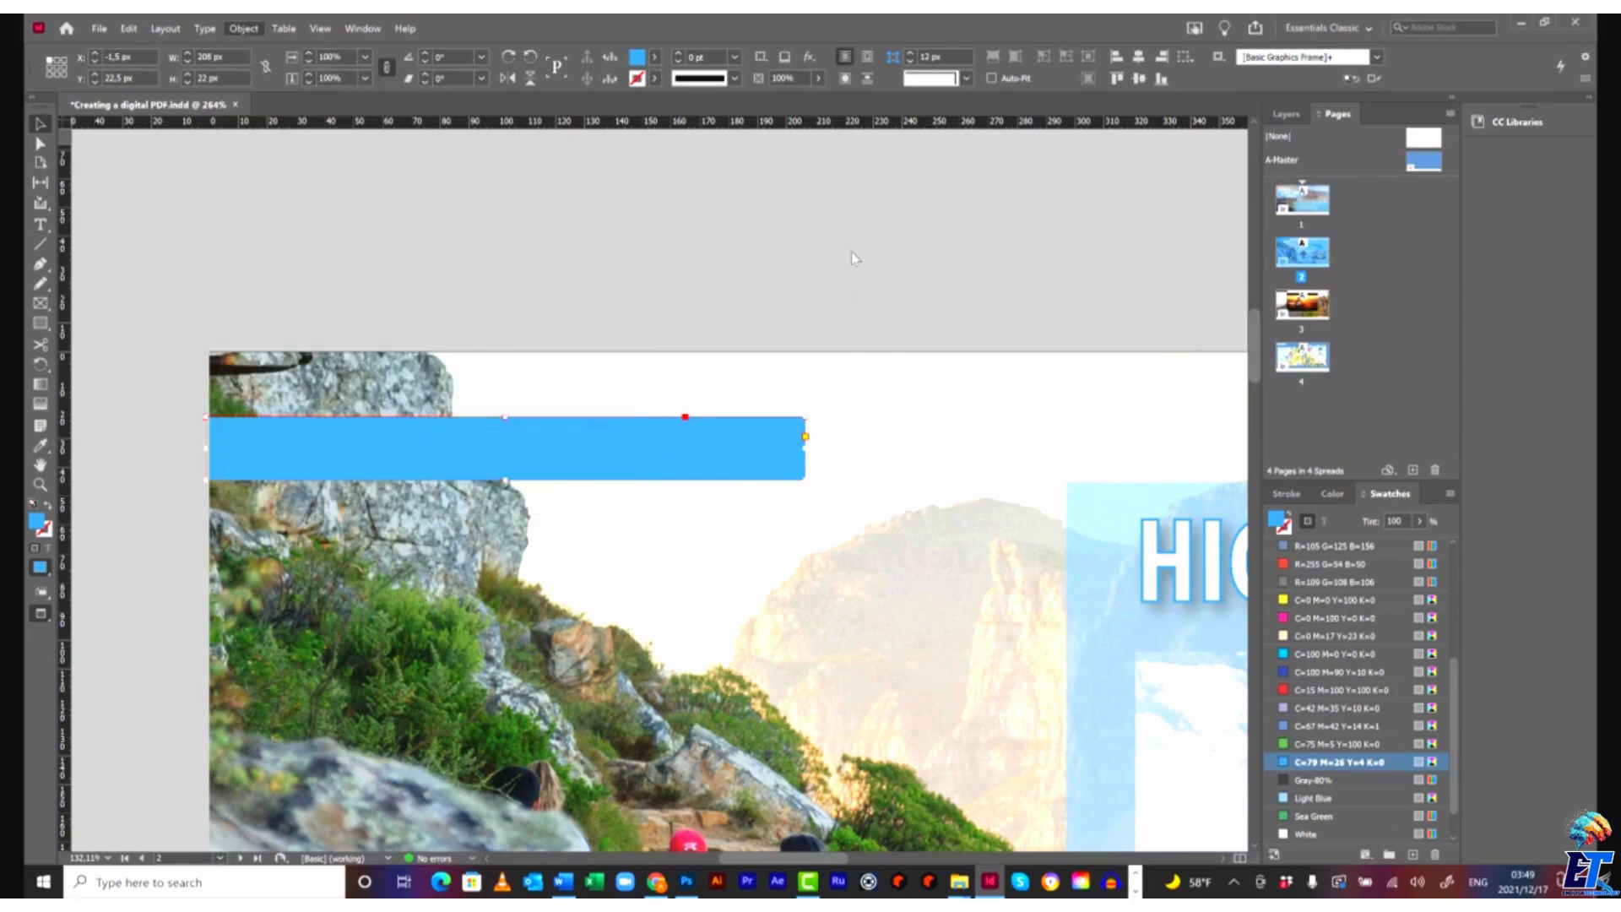
left_click_drag(599, 395, 1026, 245)
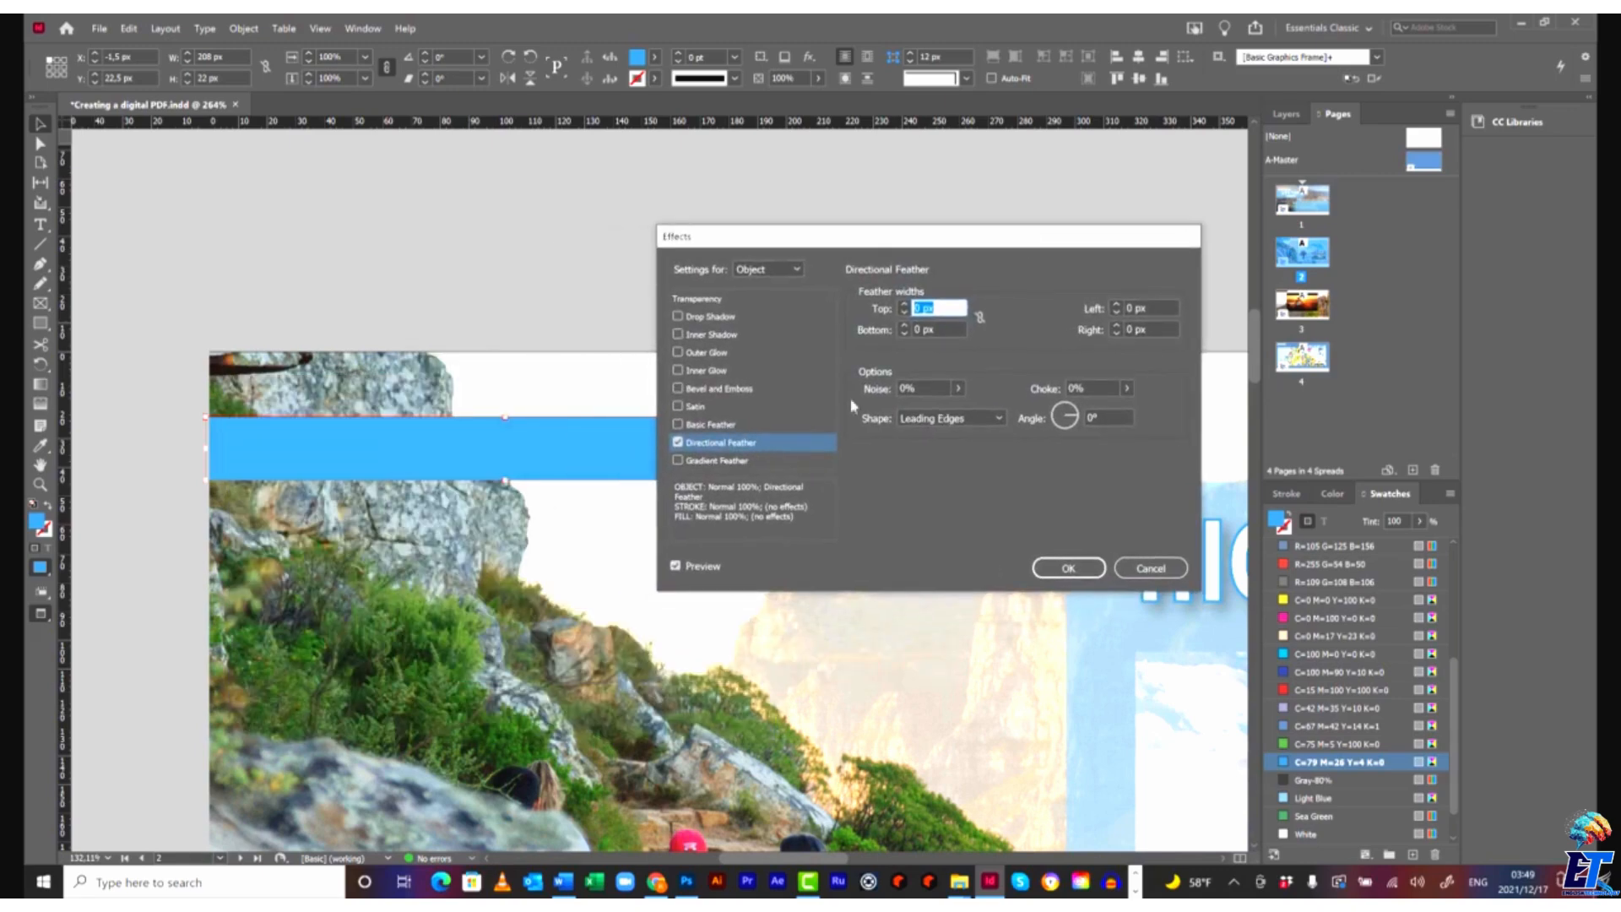
left_click(1129, 329)
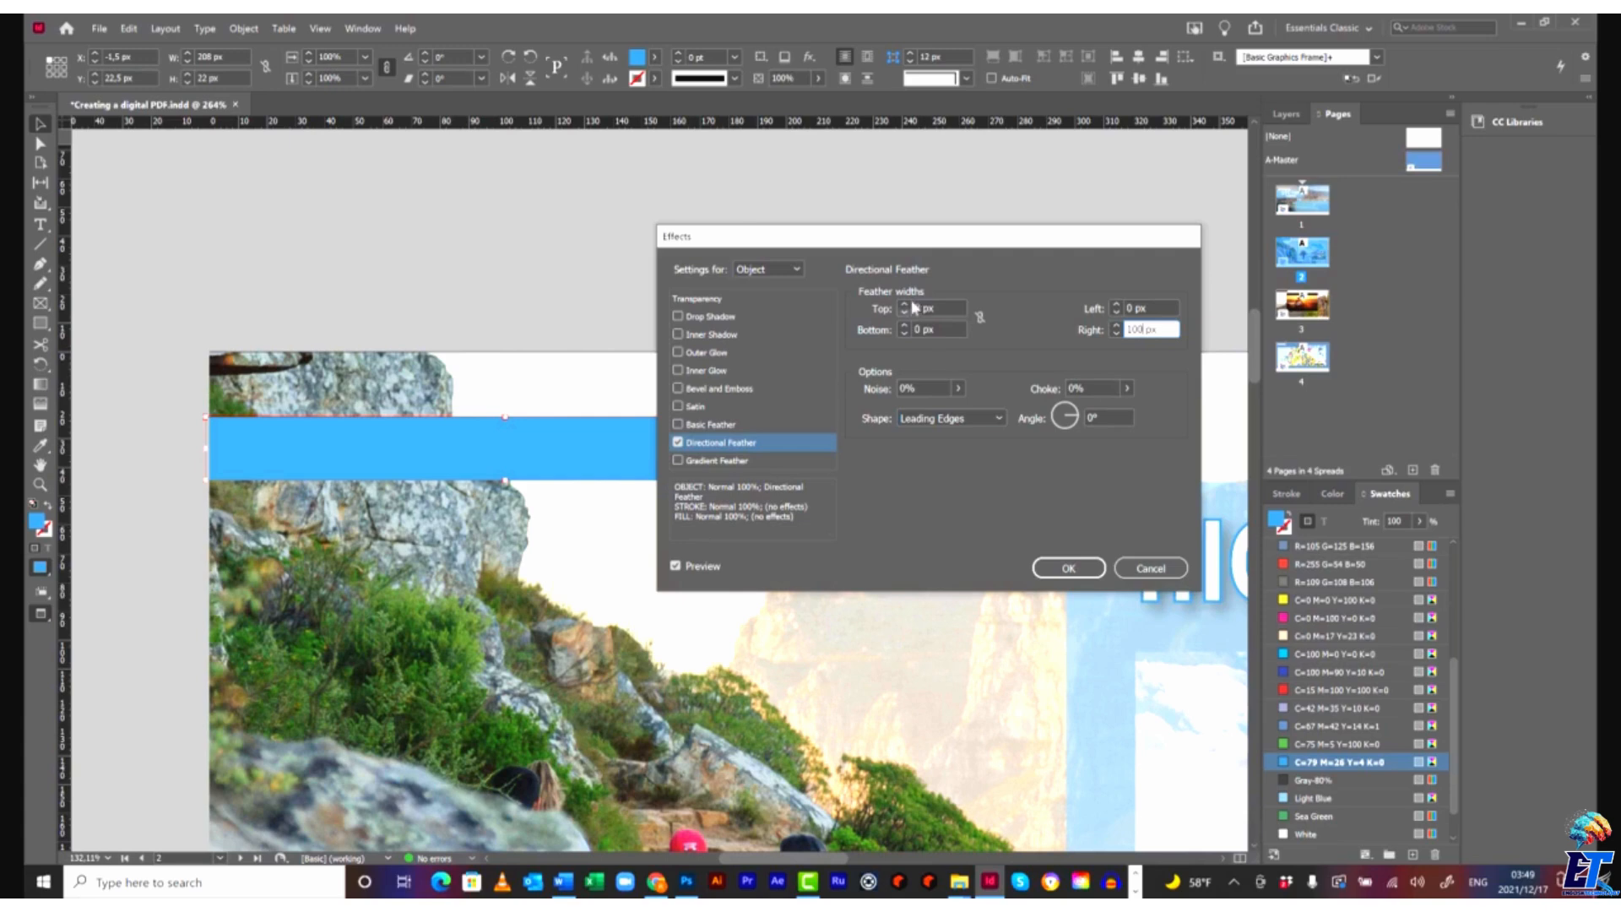
left_click_drag(923, 246, 1094, 224)
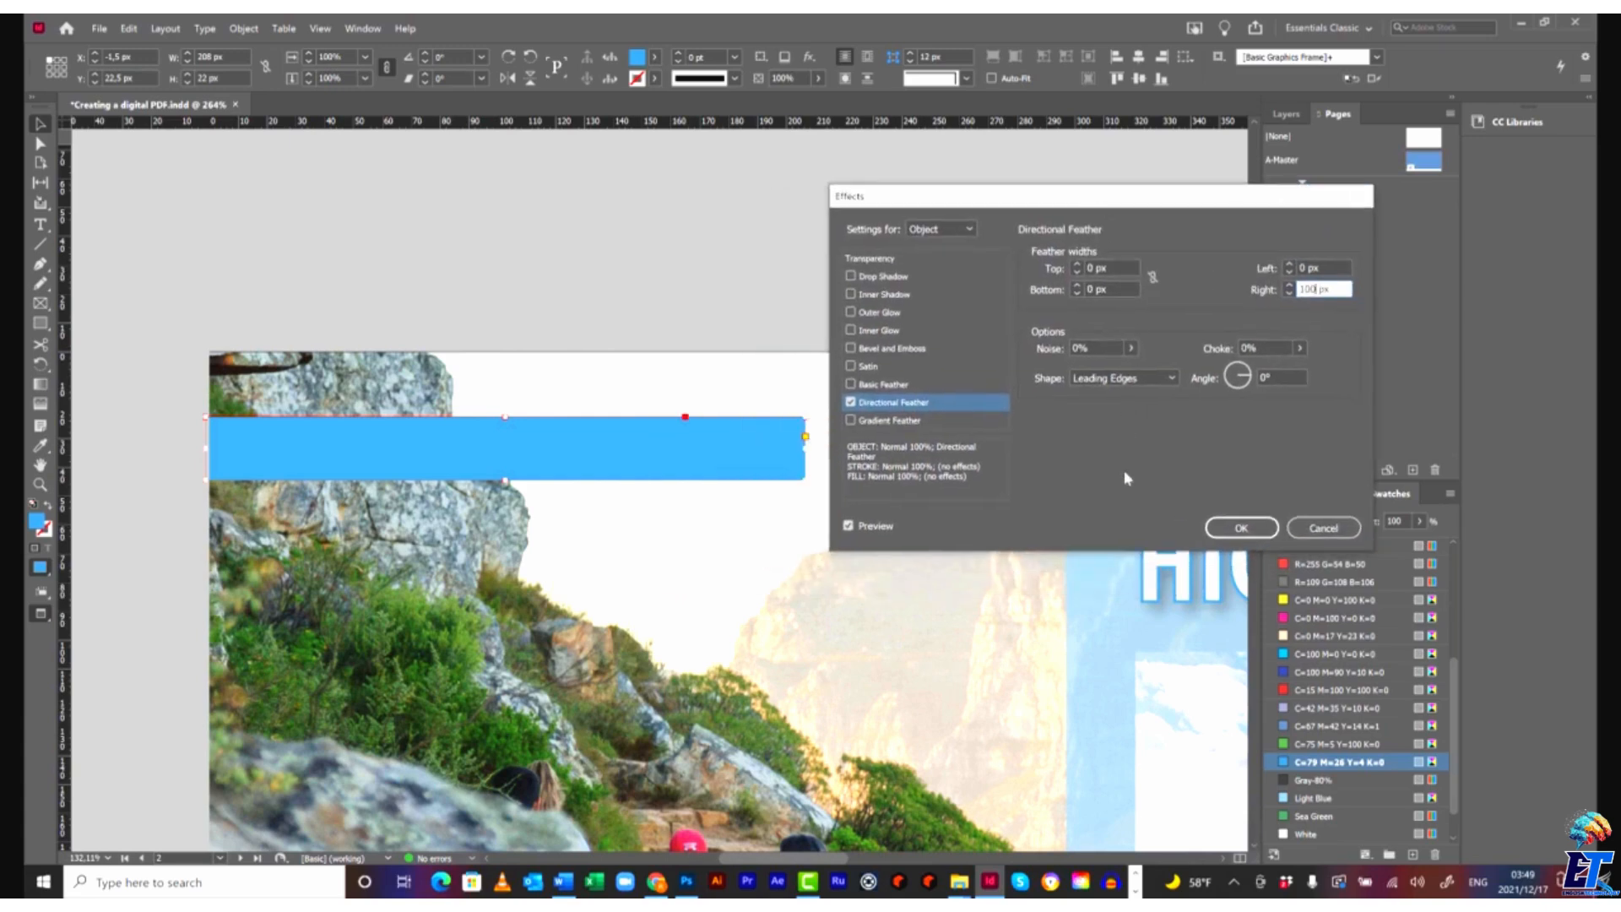
type("100")
left_click(1234, 528)
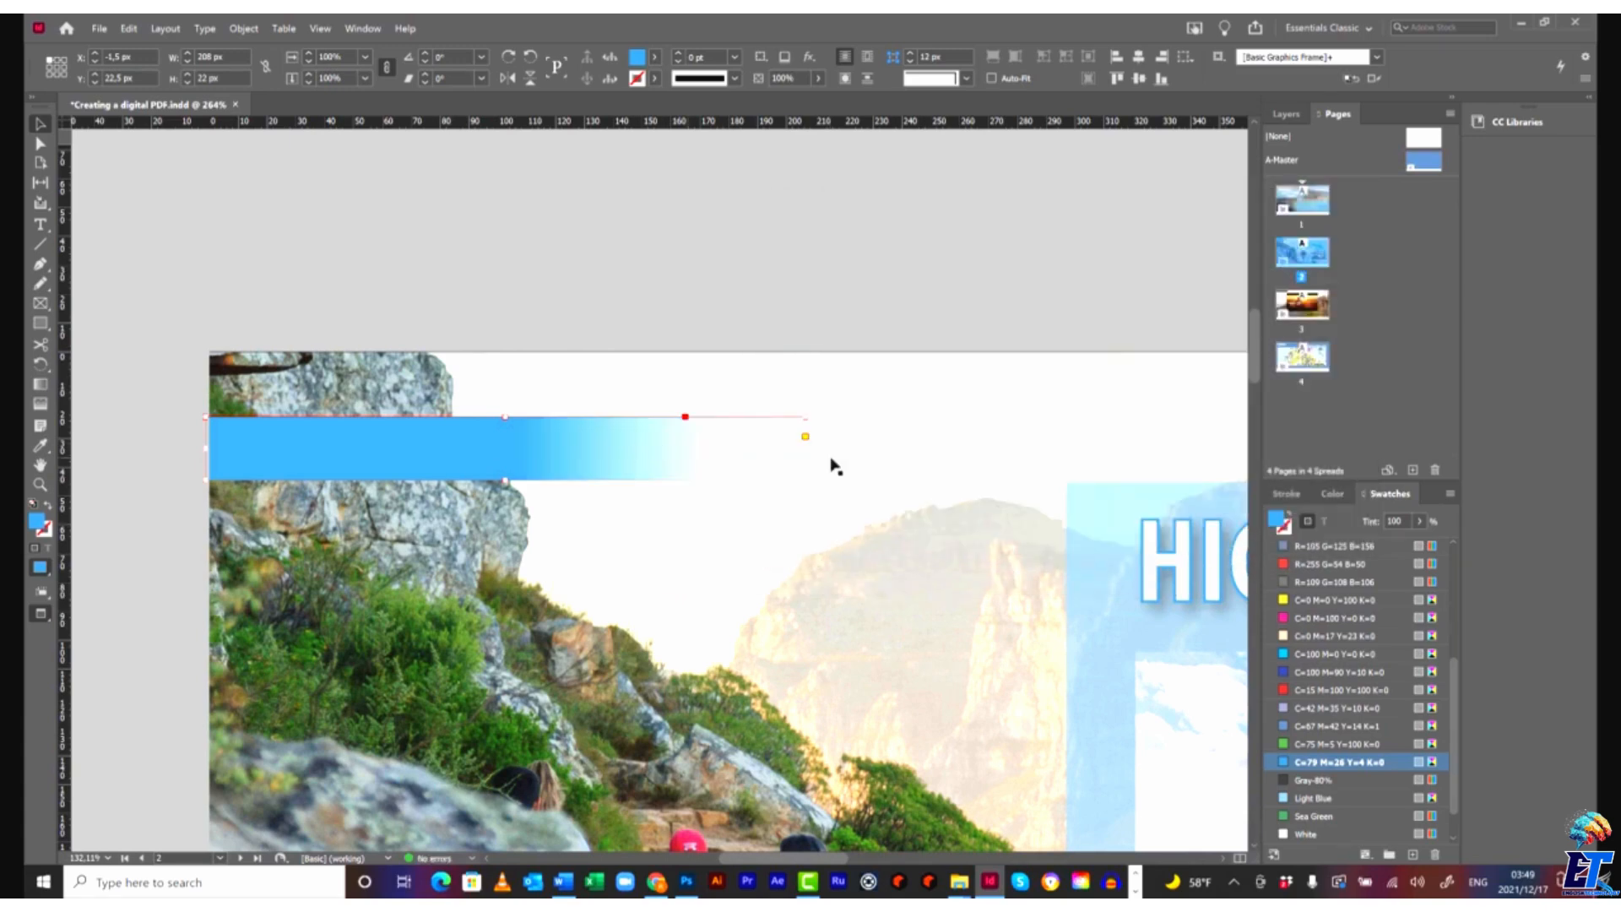
key("ctrl+z")
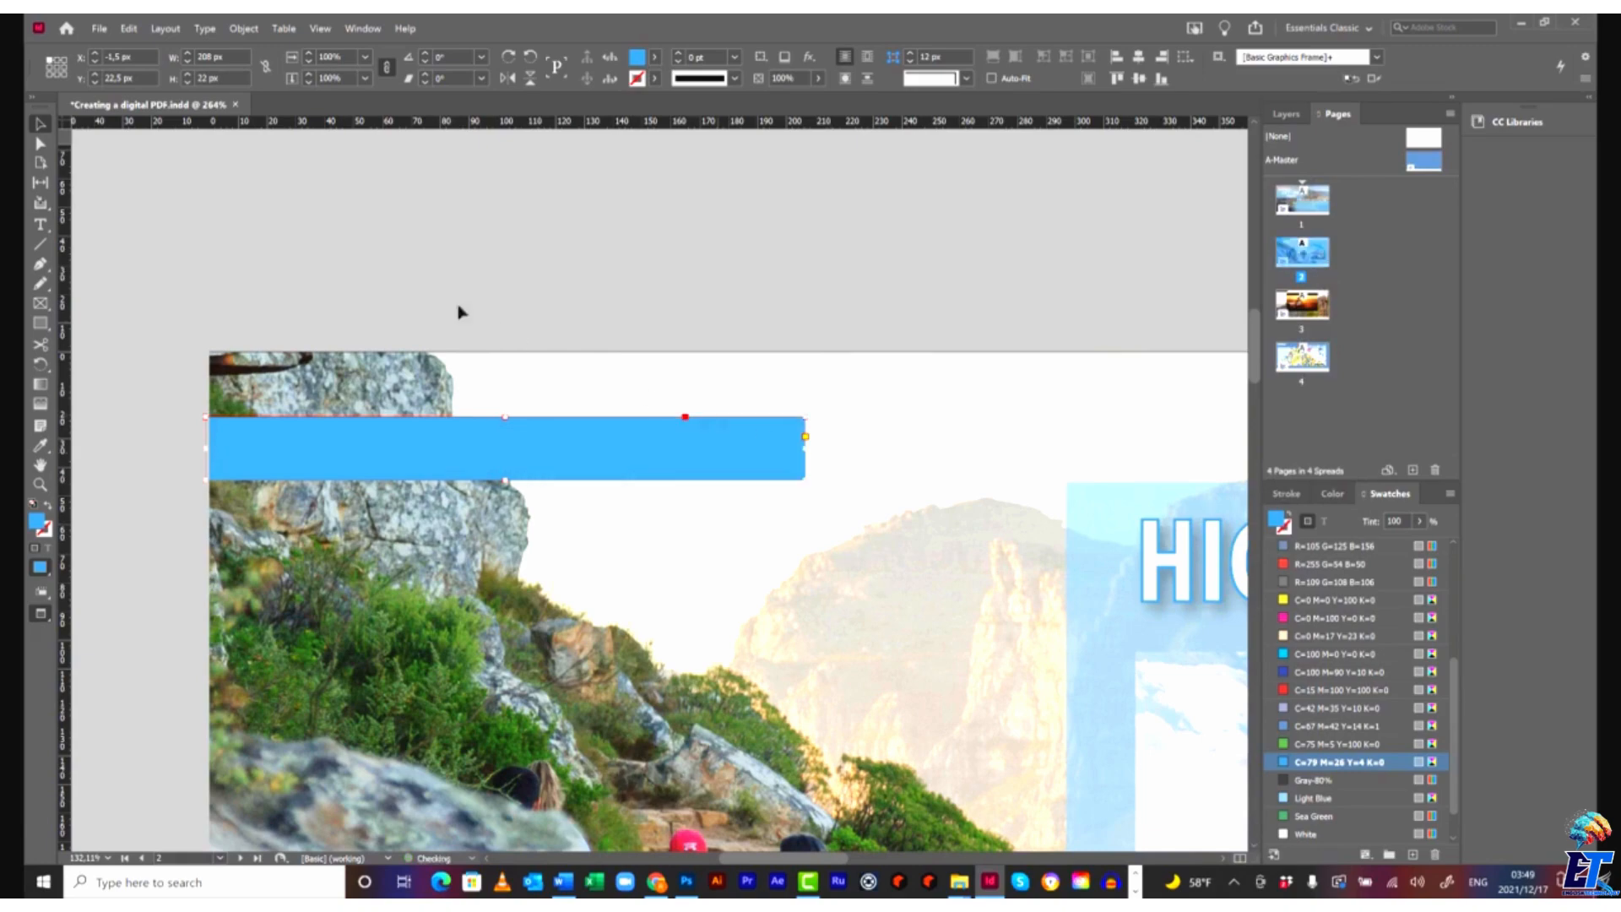
Apply a directional feather to the blue rectangle with a right feather width of 50 px.
left_click(250, 30)
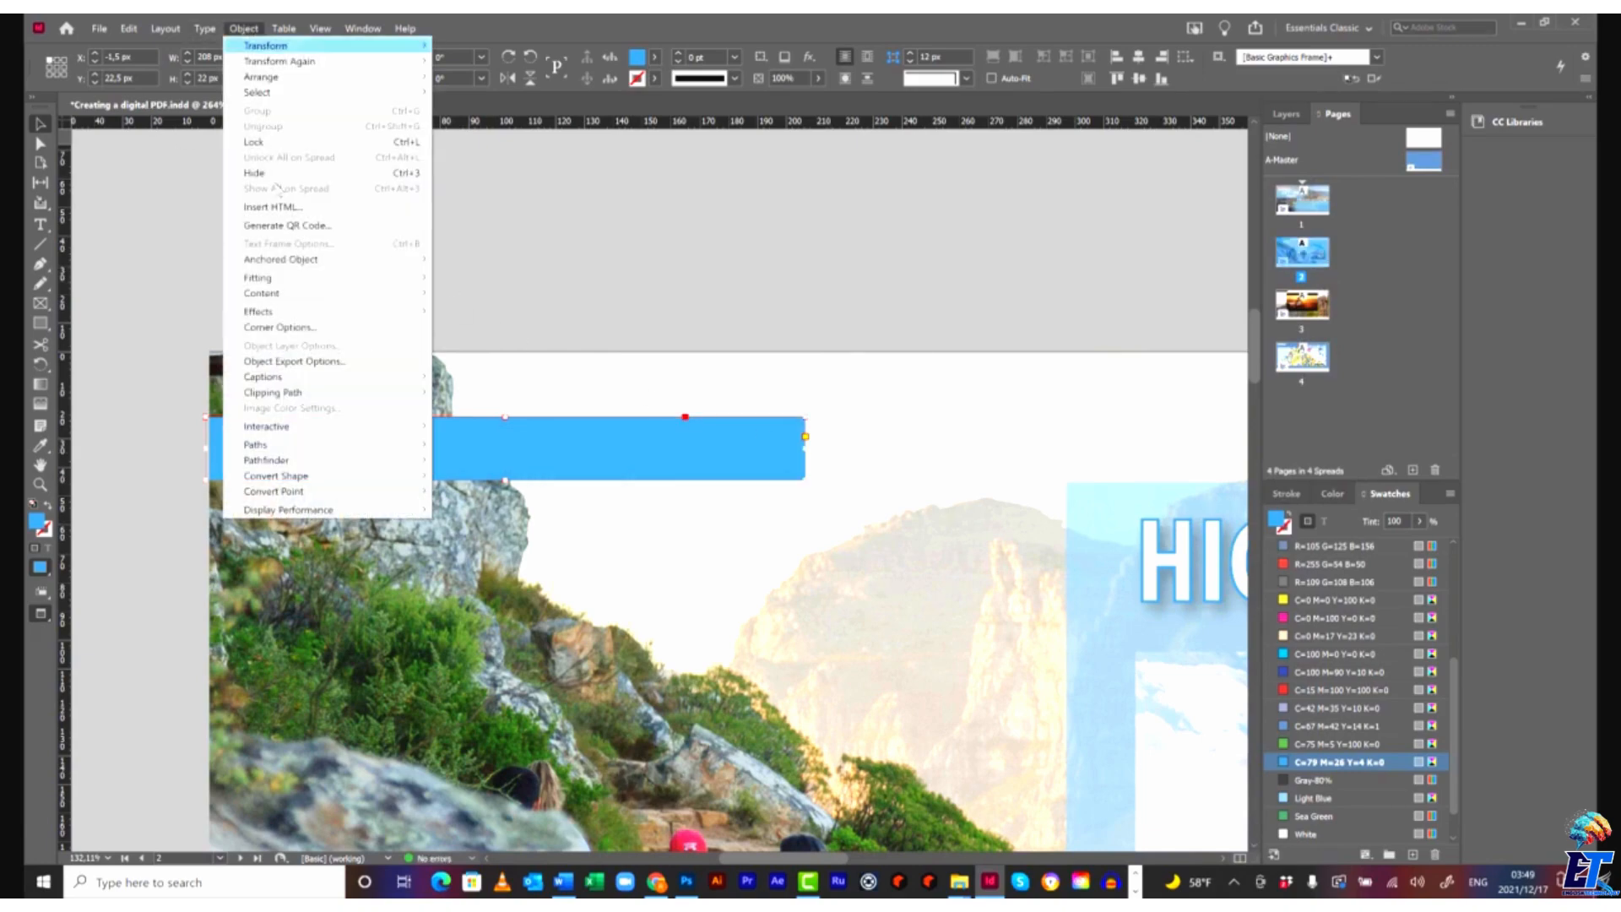
mouse_move(321, 315)
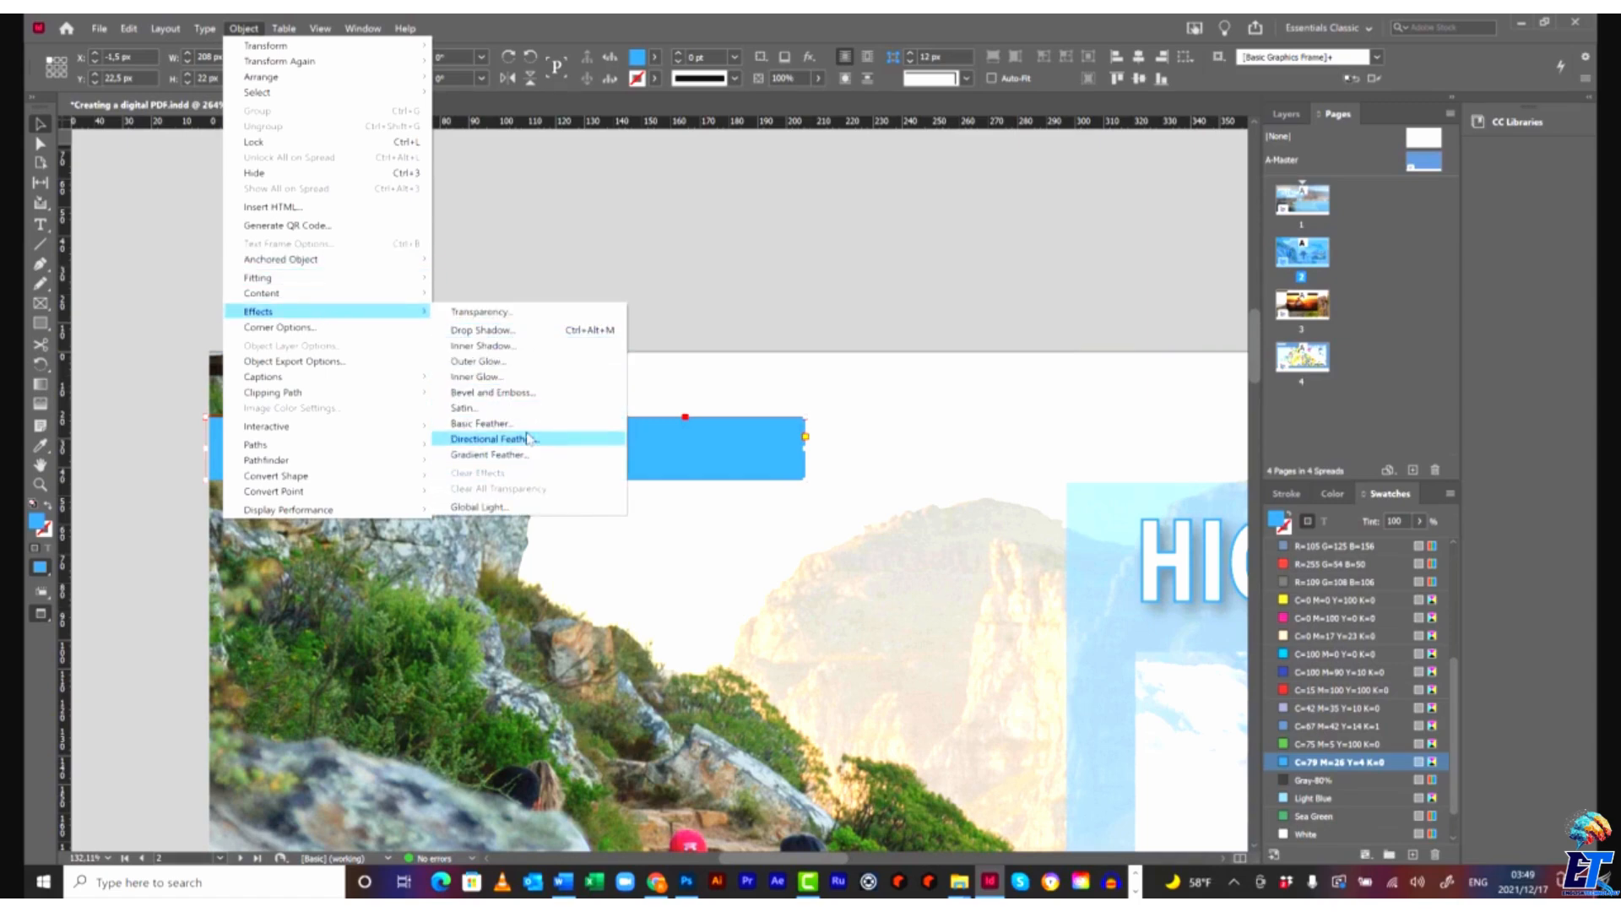
left_click(489, 439)
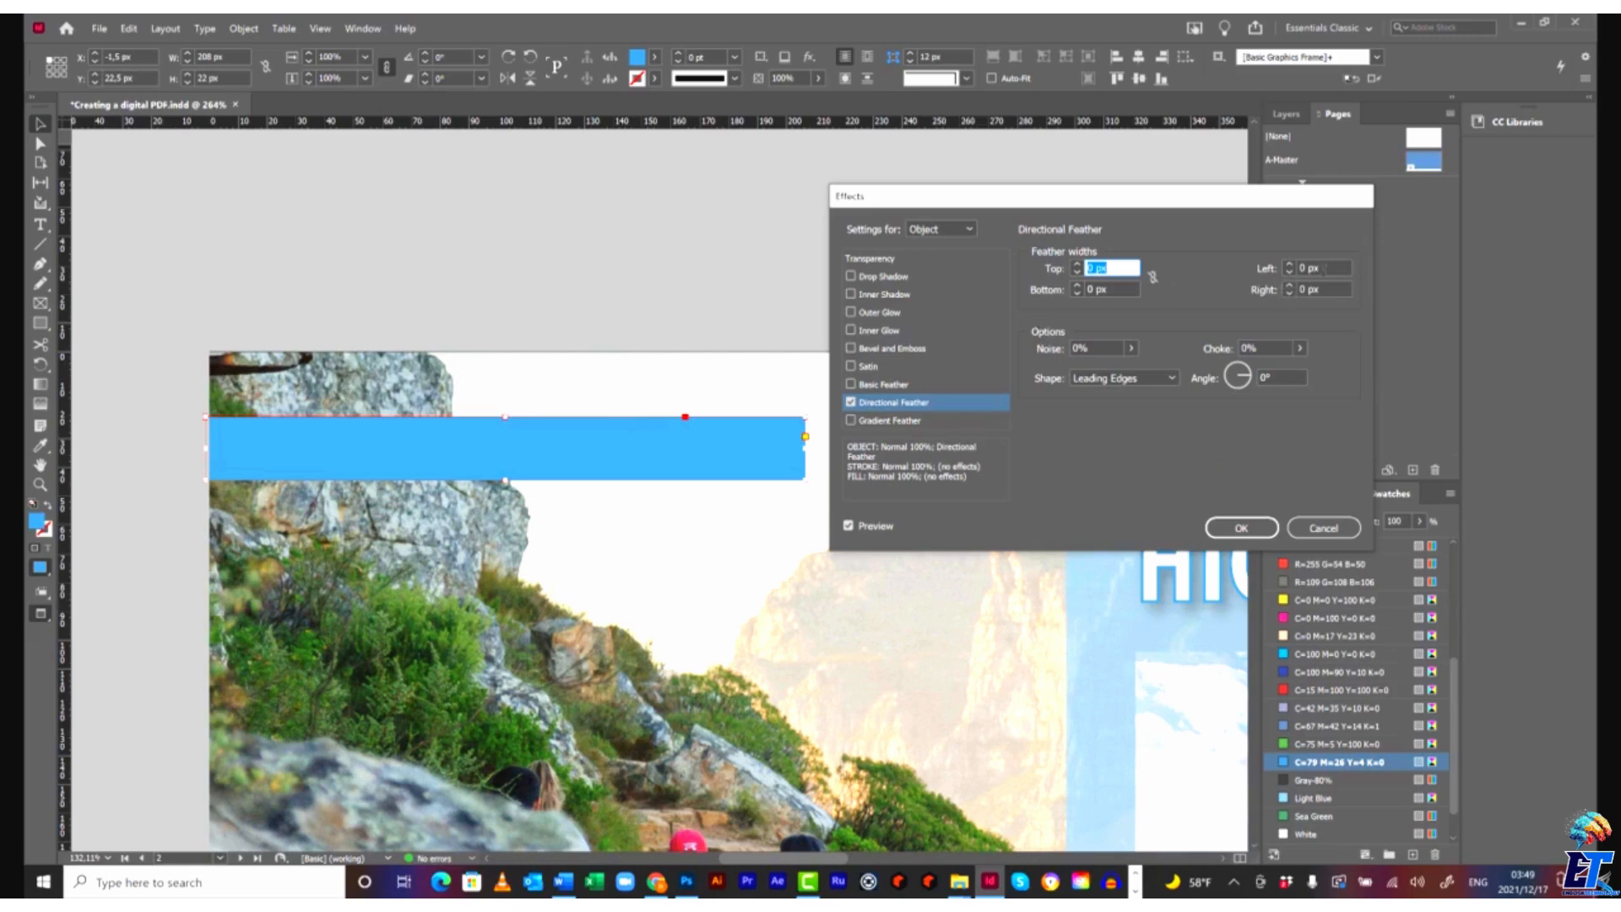
left_click(1322, 269)
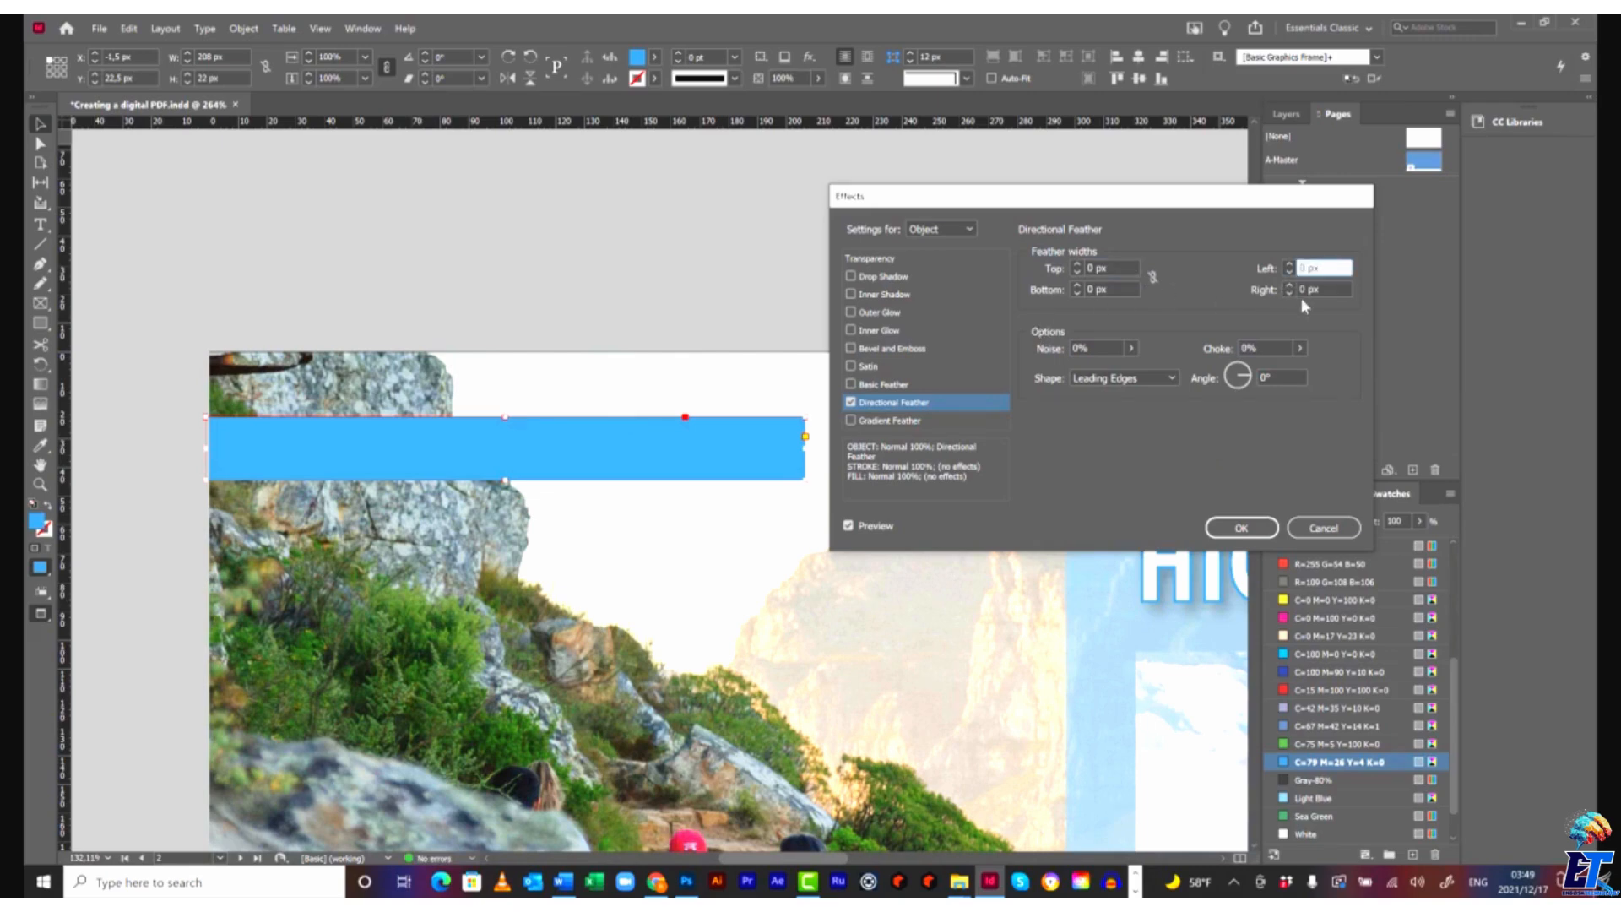
key("Tab")
type("50")
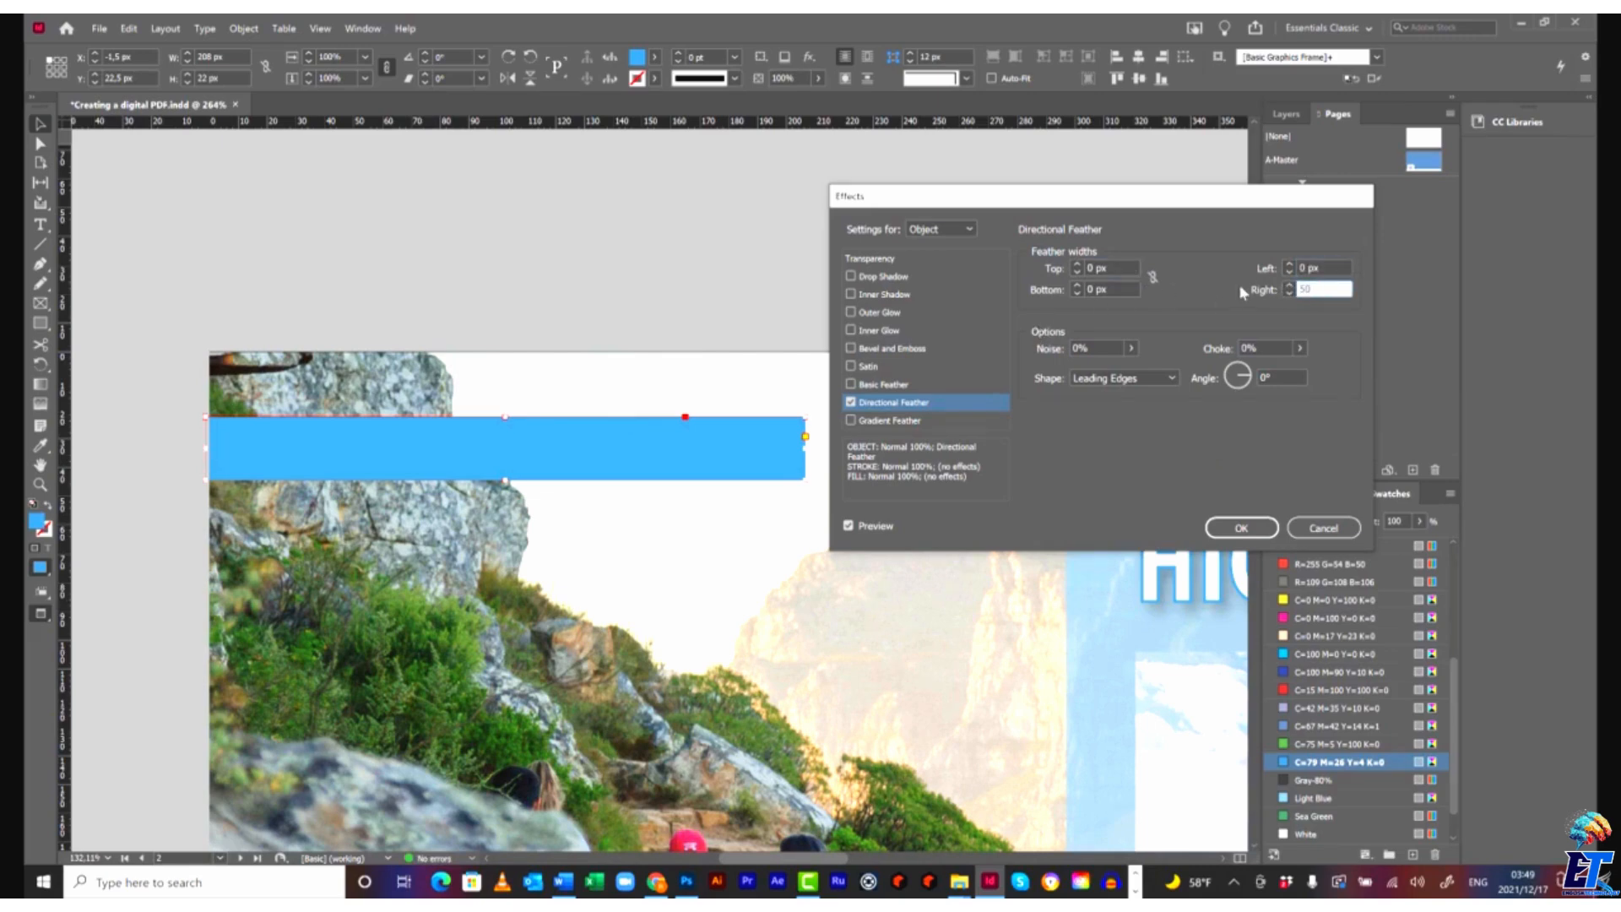
left_click(1240, 528)
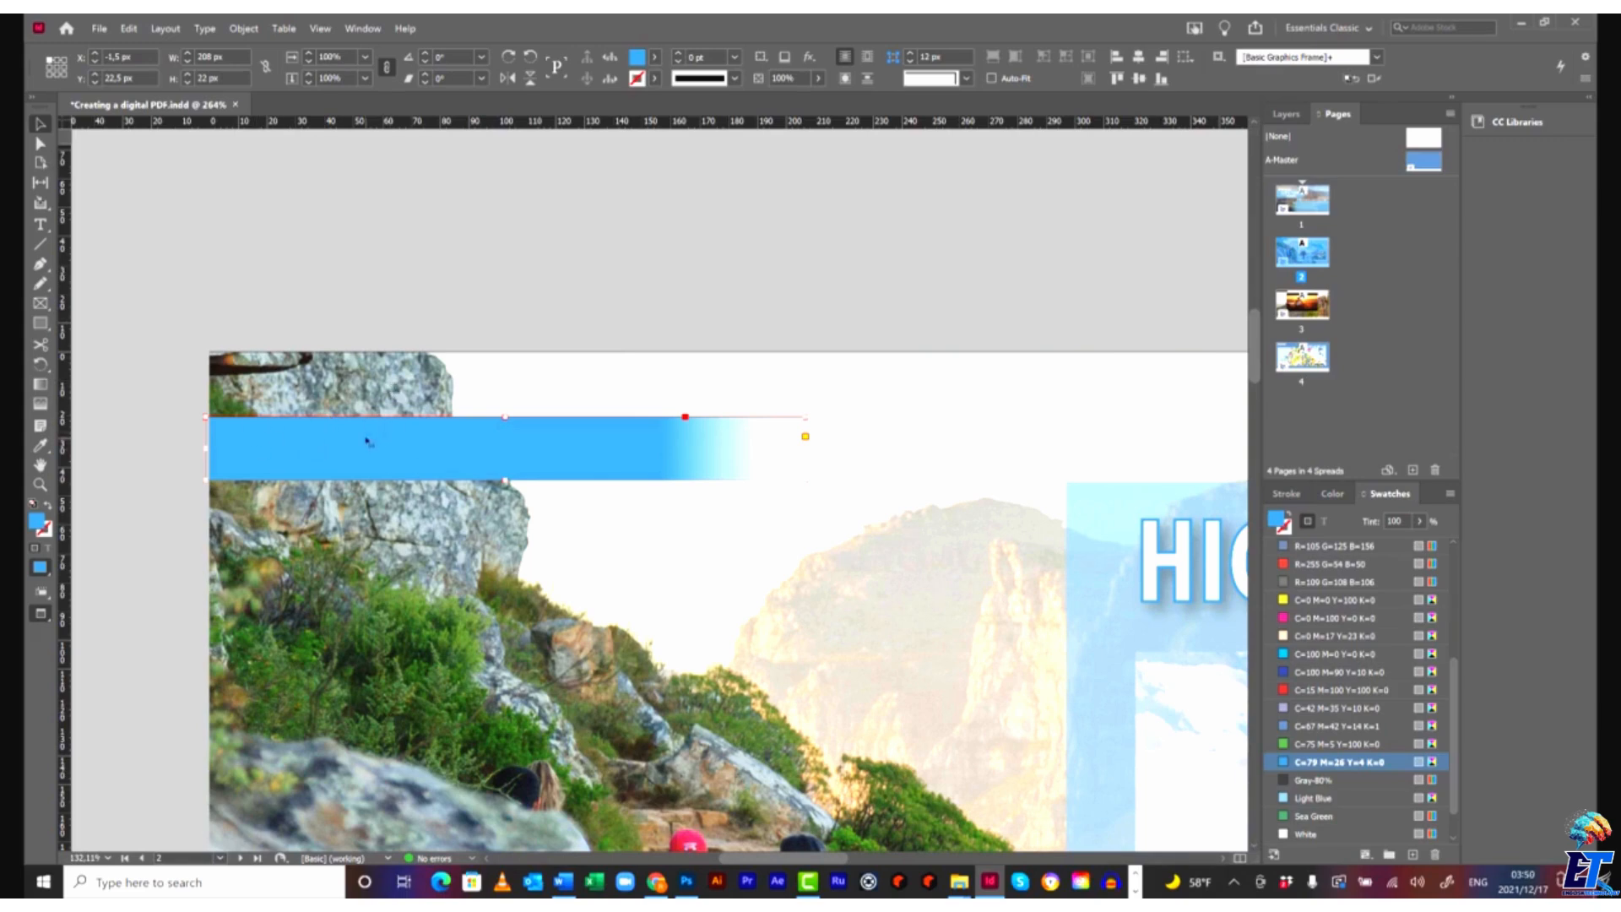
Send the blue rectangle backward so it sits behind the Gallery title text.
left_click(240, 29)
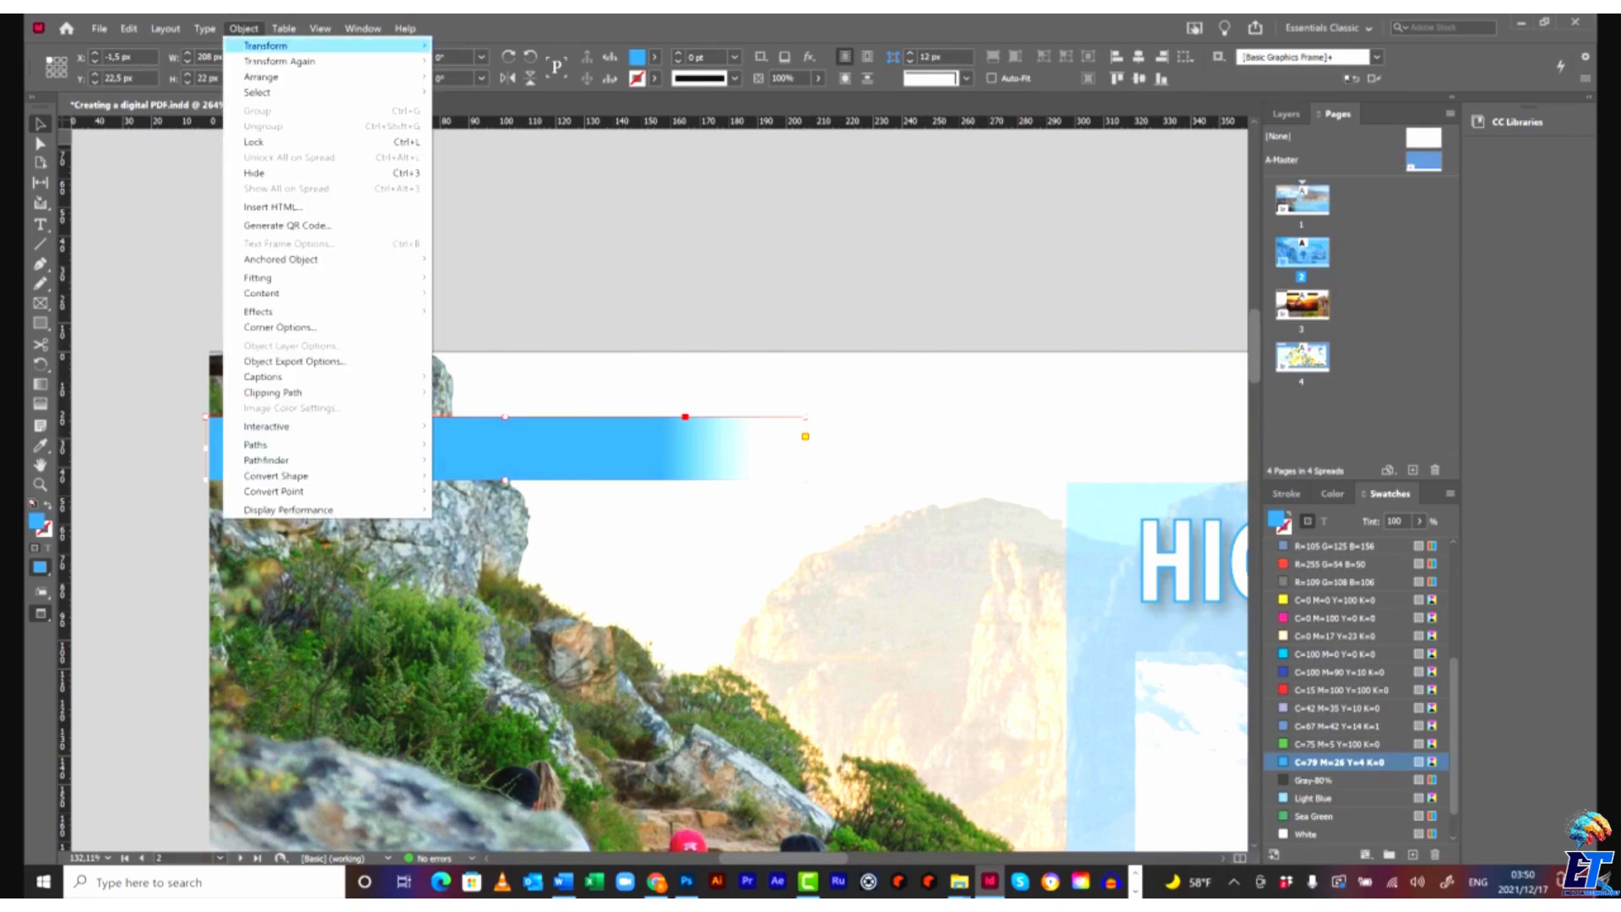
mouse_move(274, 77)
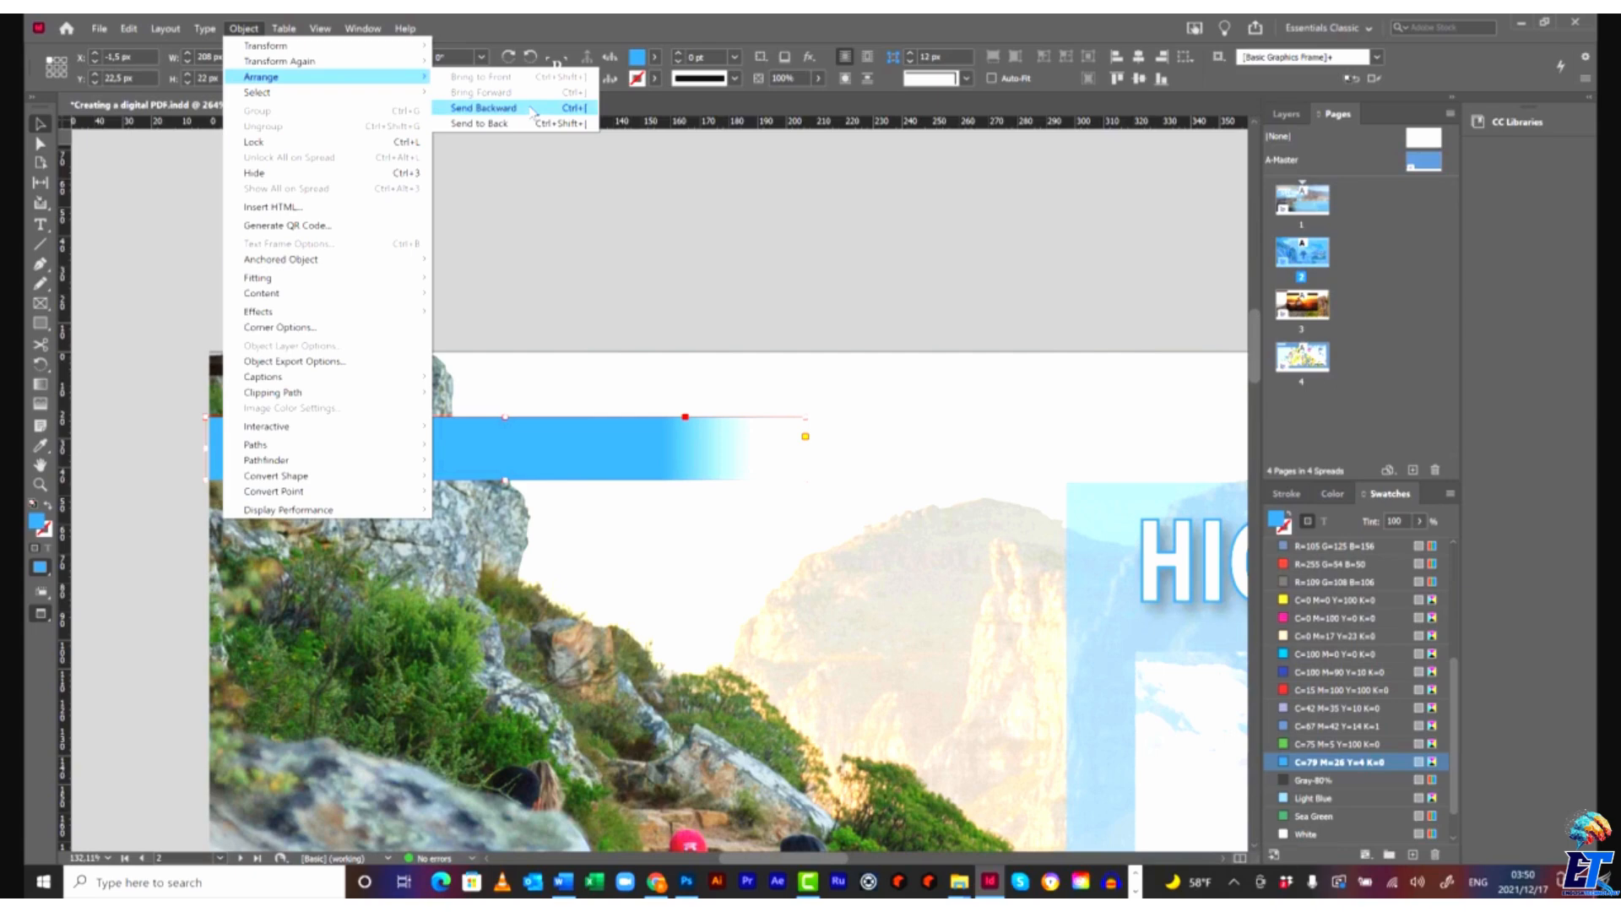
left_click(533, 110)
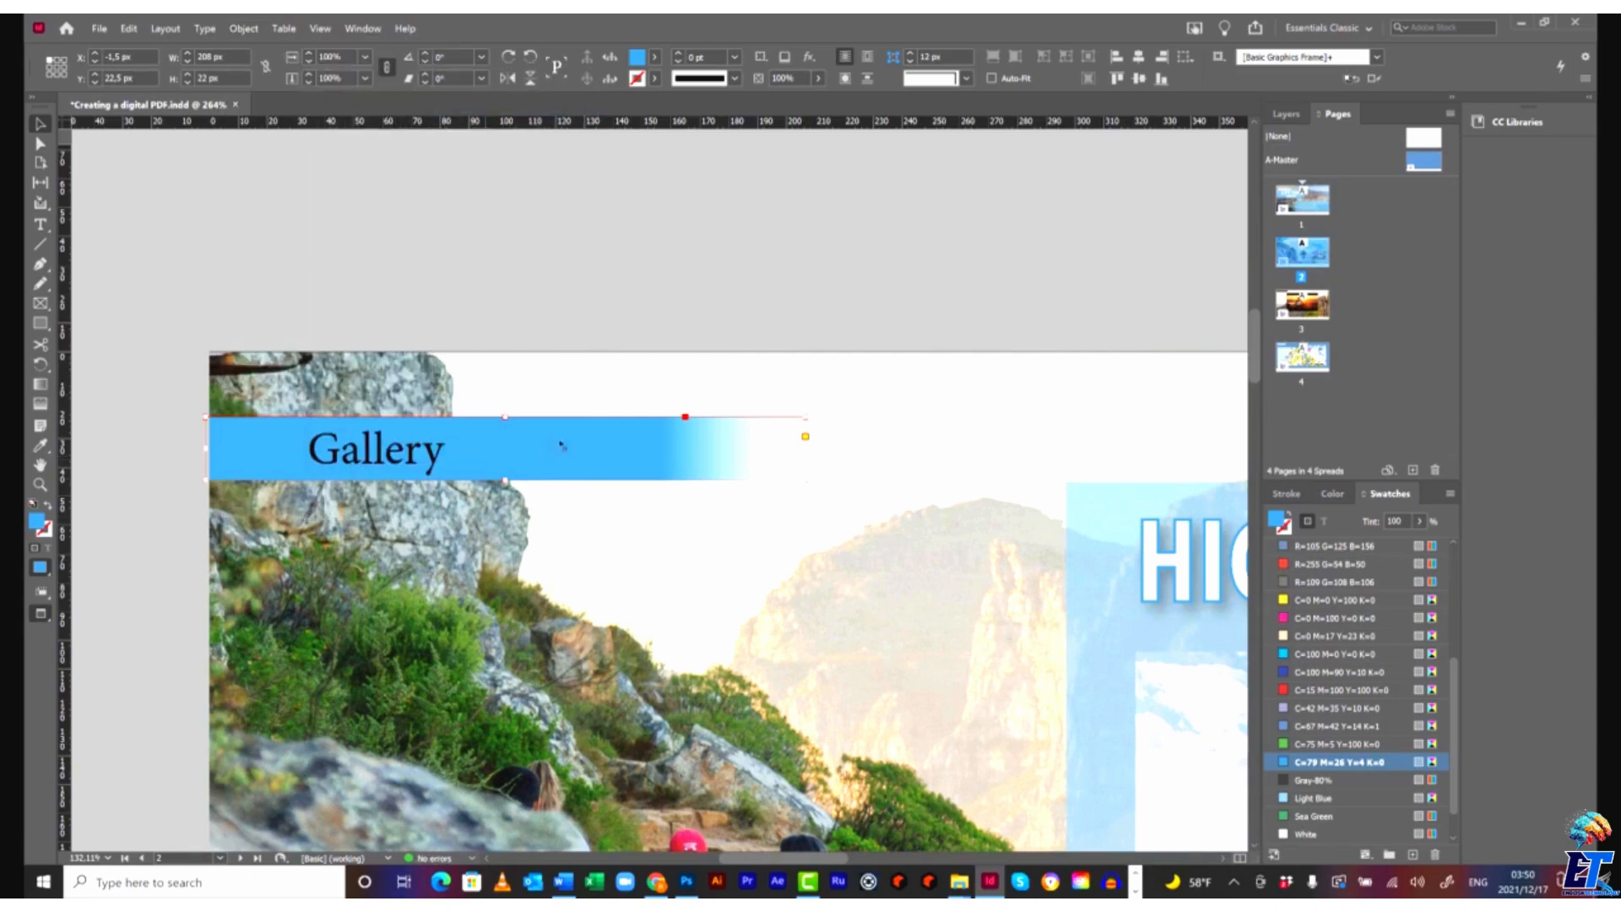
left_click(452, 314)
Change the font of the Gallery title text to Arial Bold.
left_click(559, 460)
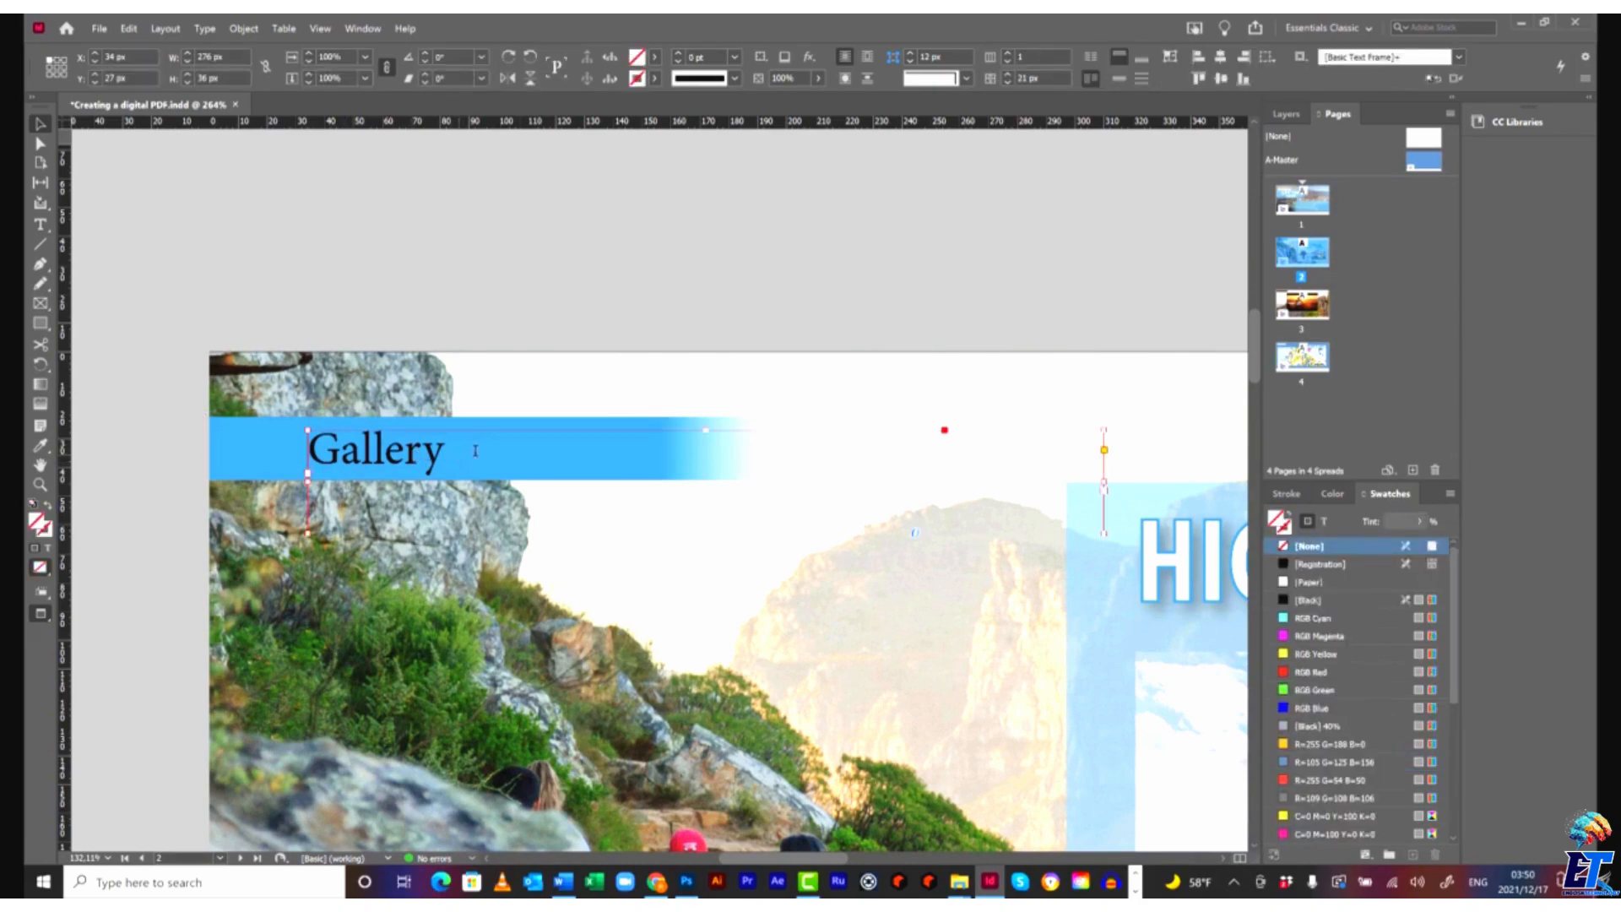
double_click(297, 443)
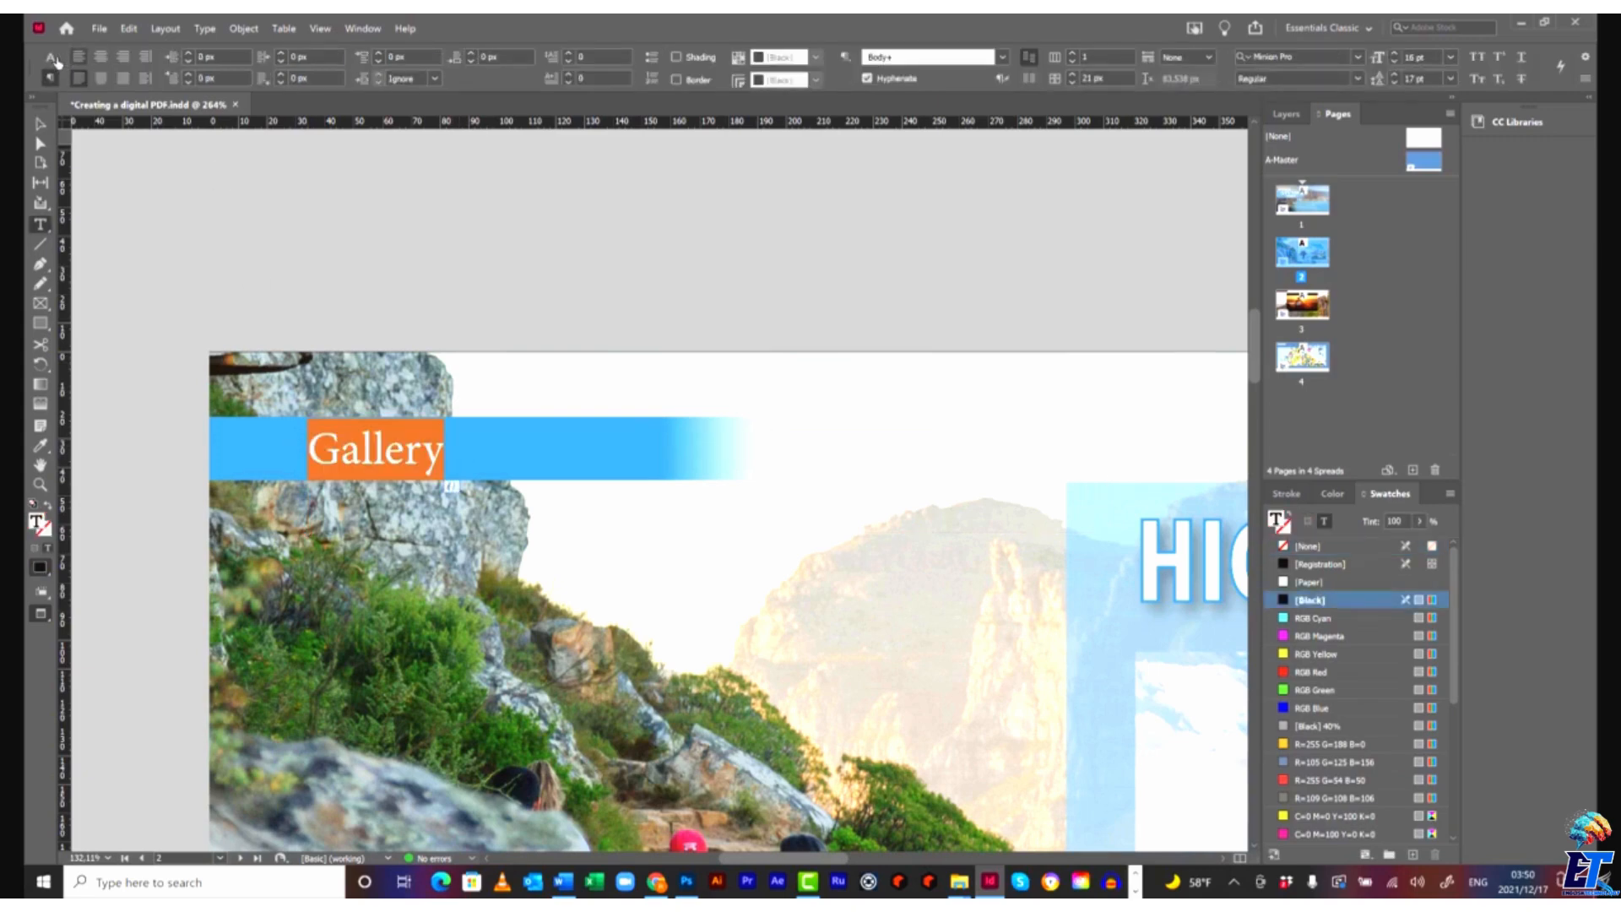
left_click(191, 57)
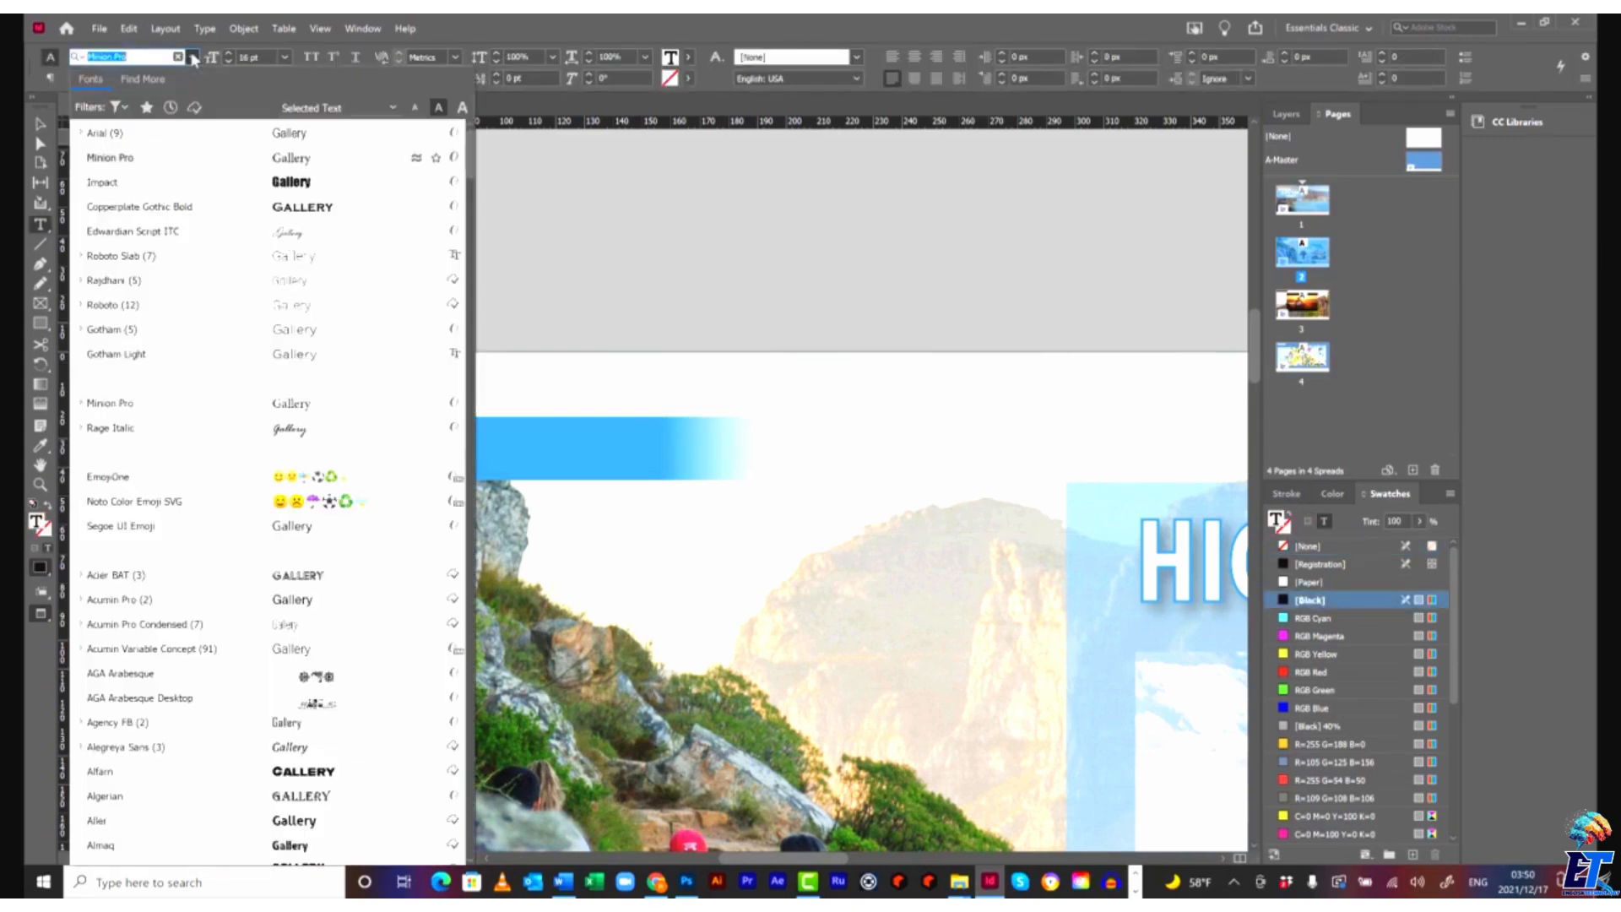
type("arial")
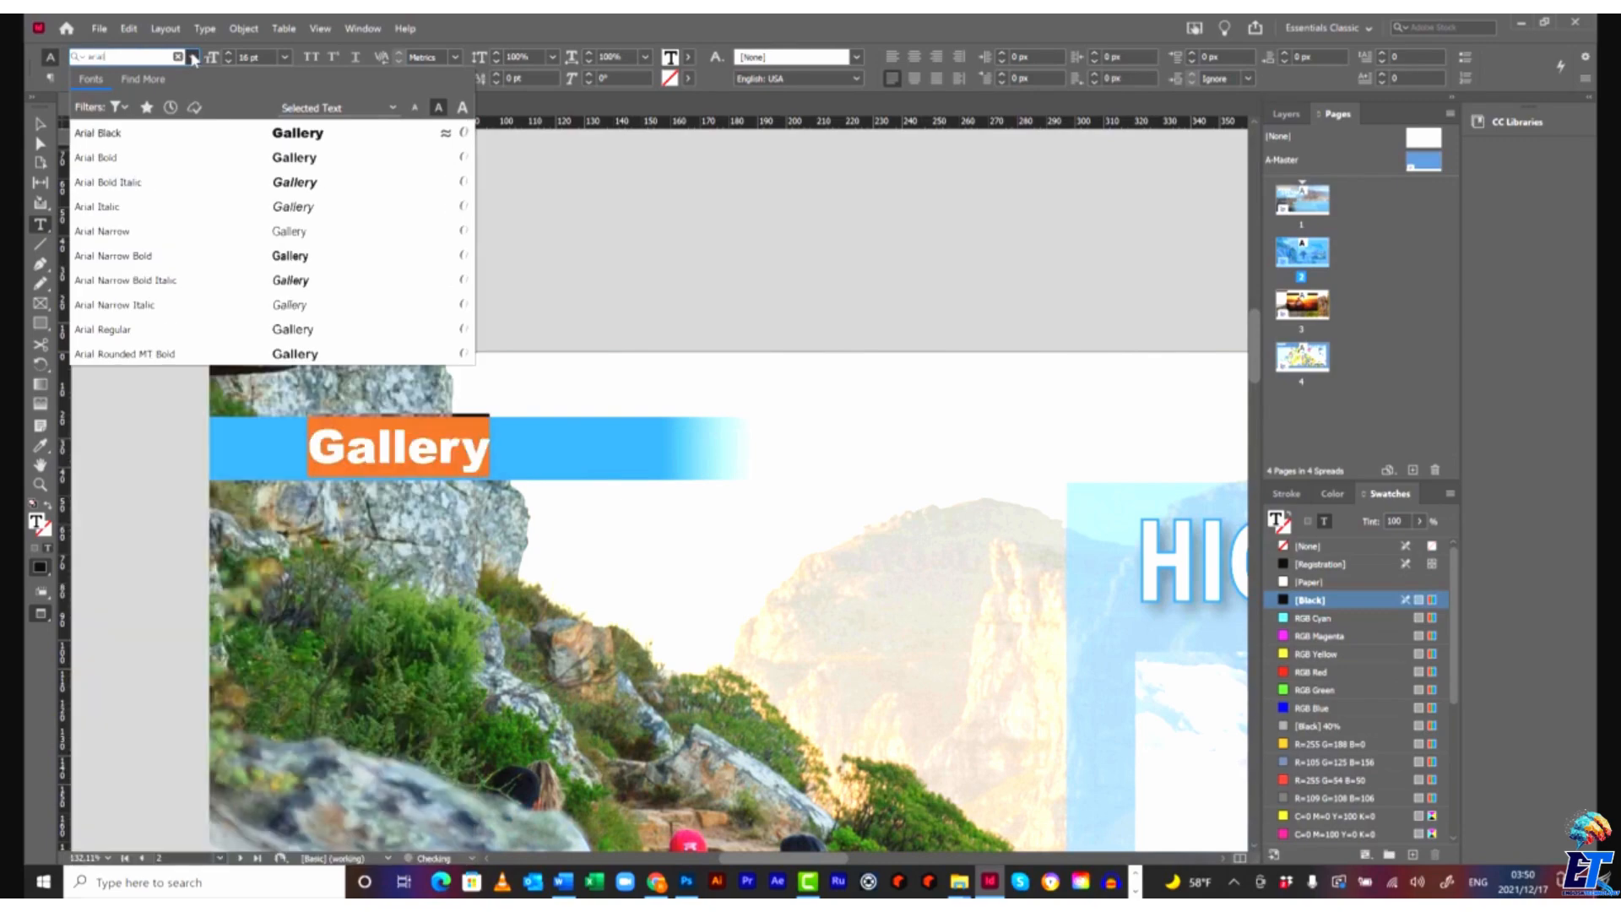
left_click(148, 161)
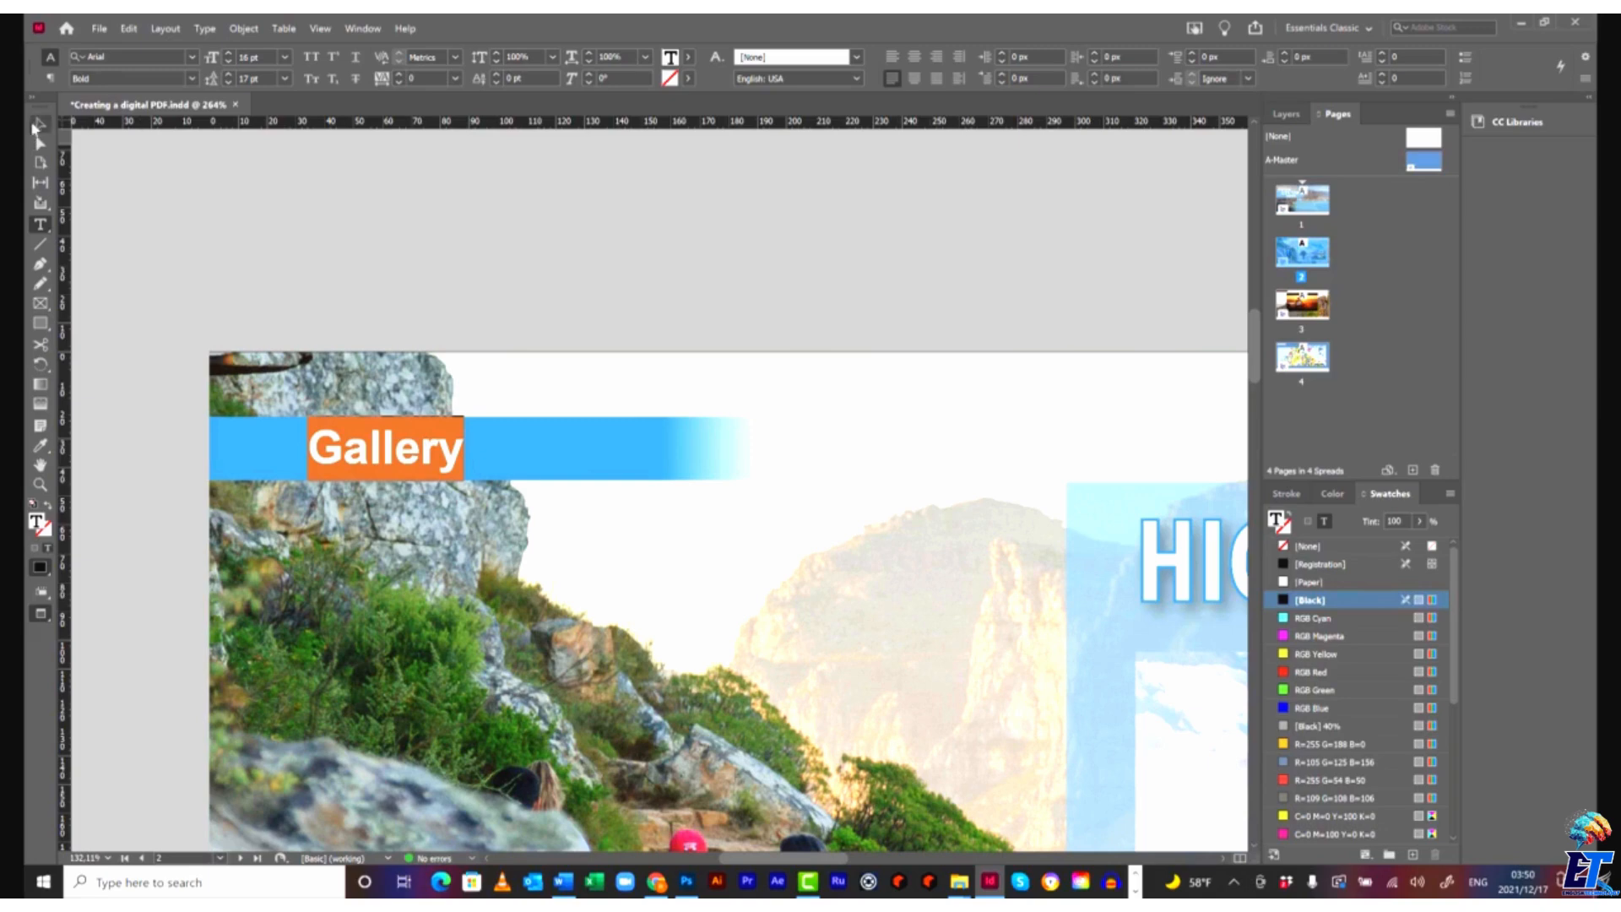
Fill the Gallery title text with the [Paper] swatch and deselect its frame.
left_click(39, 124)
left_click(454, 433)
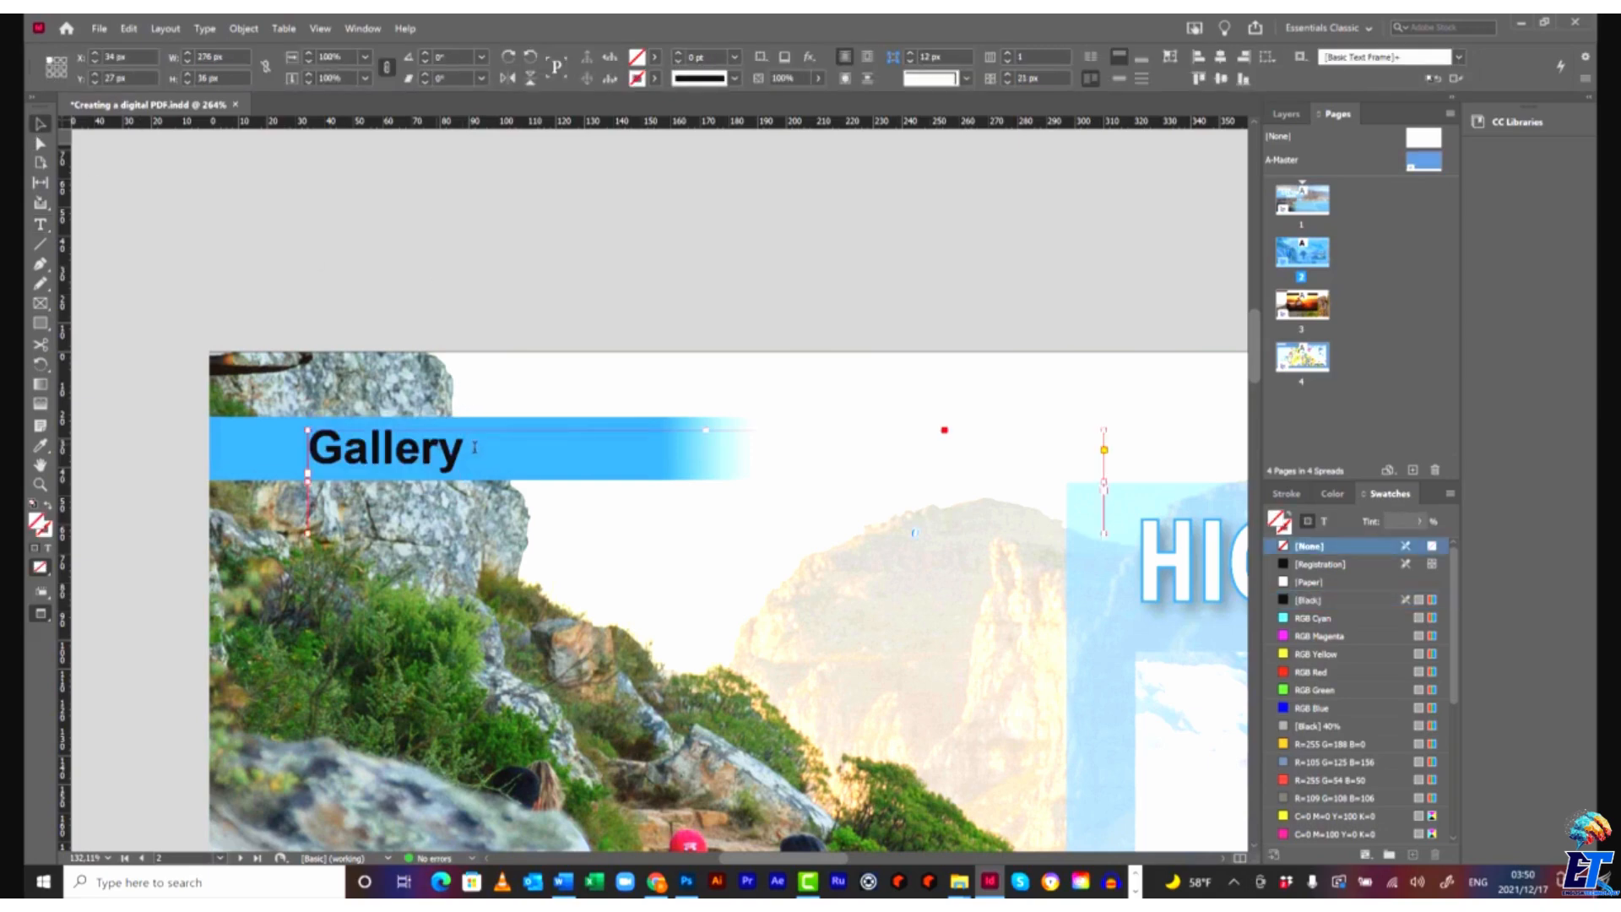
double_click(314, 449)
left_click_drag(314, 449, 469, 460)
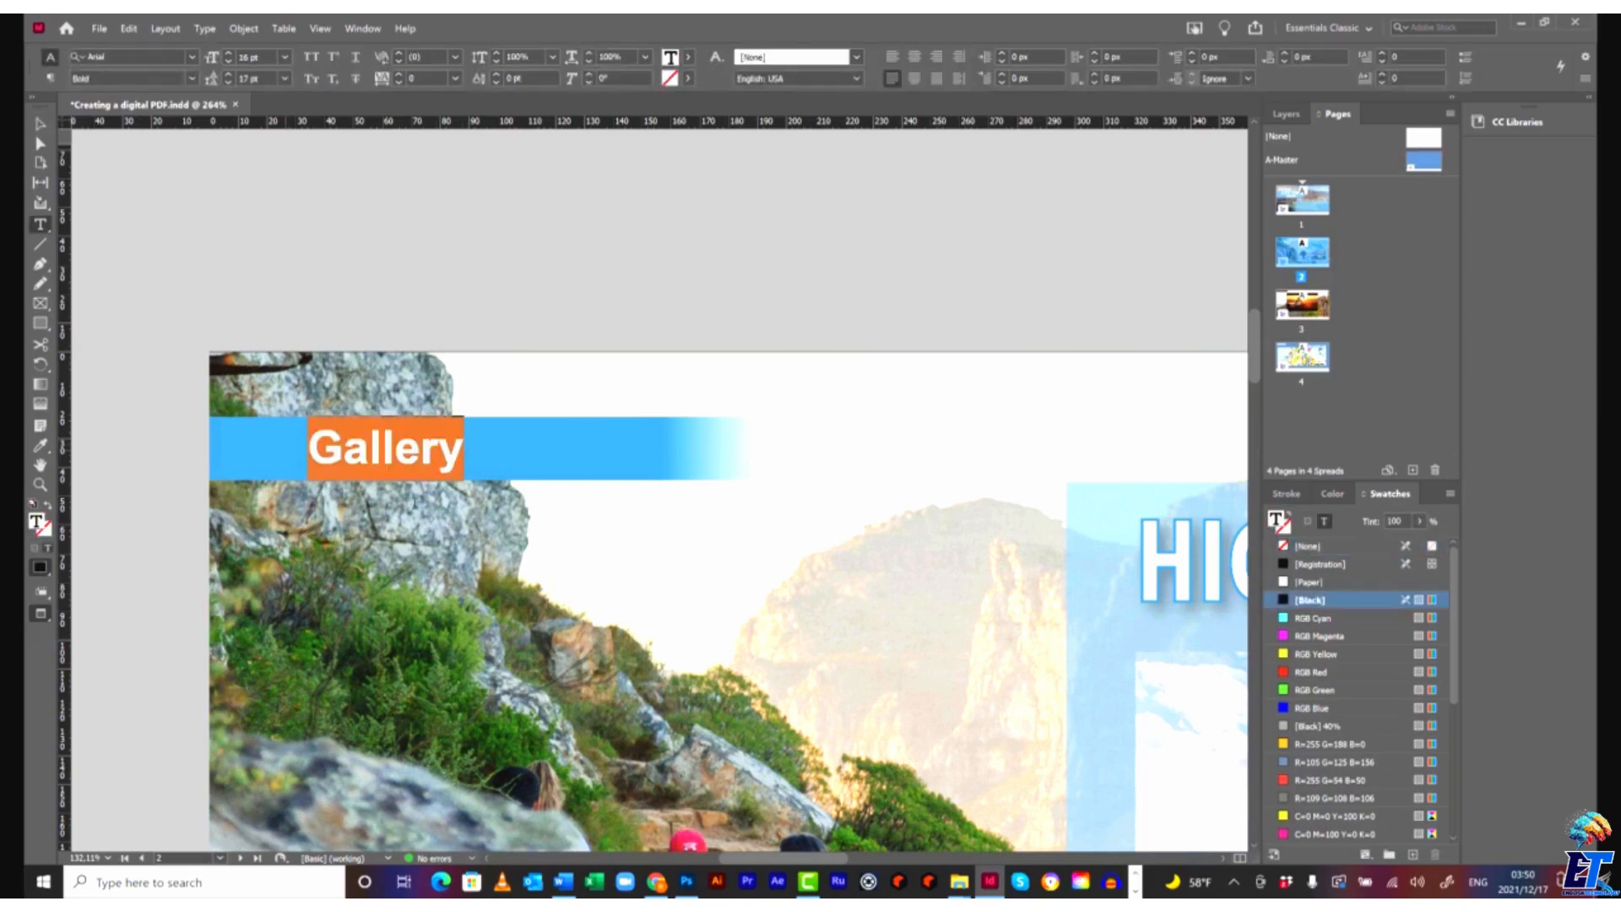
left_click(1284, 582)
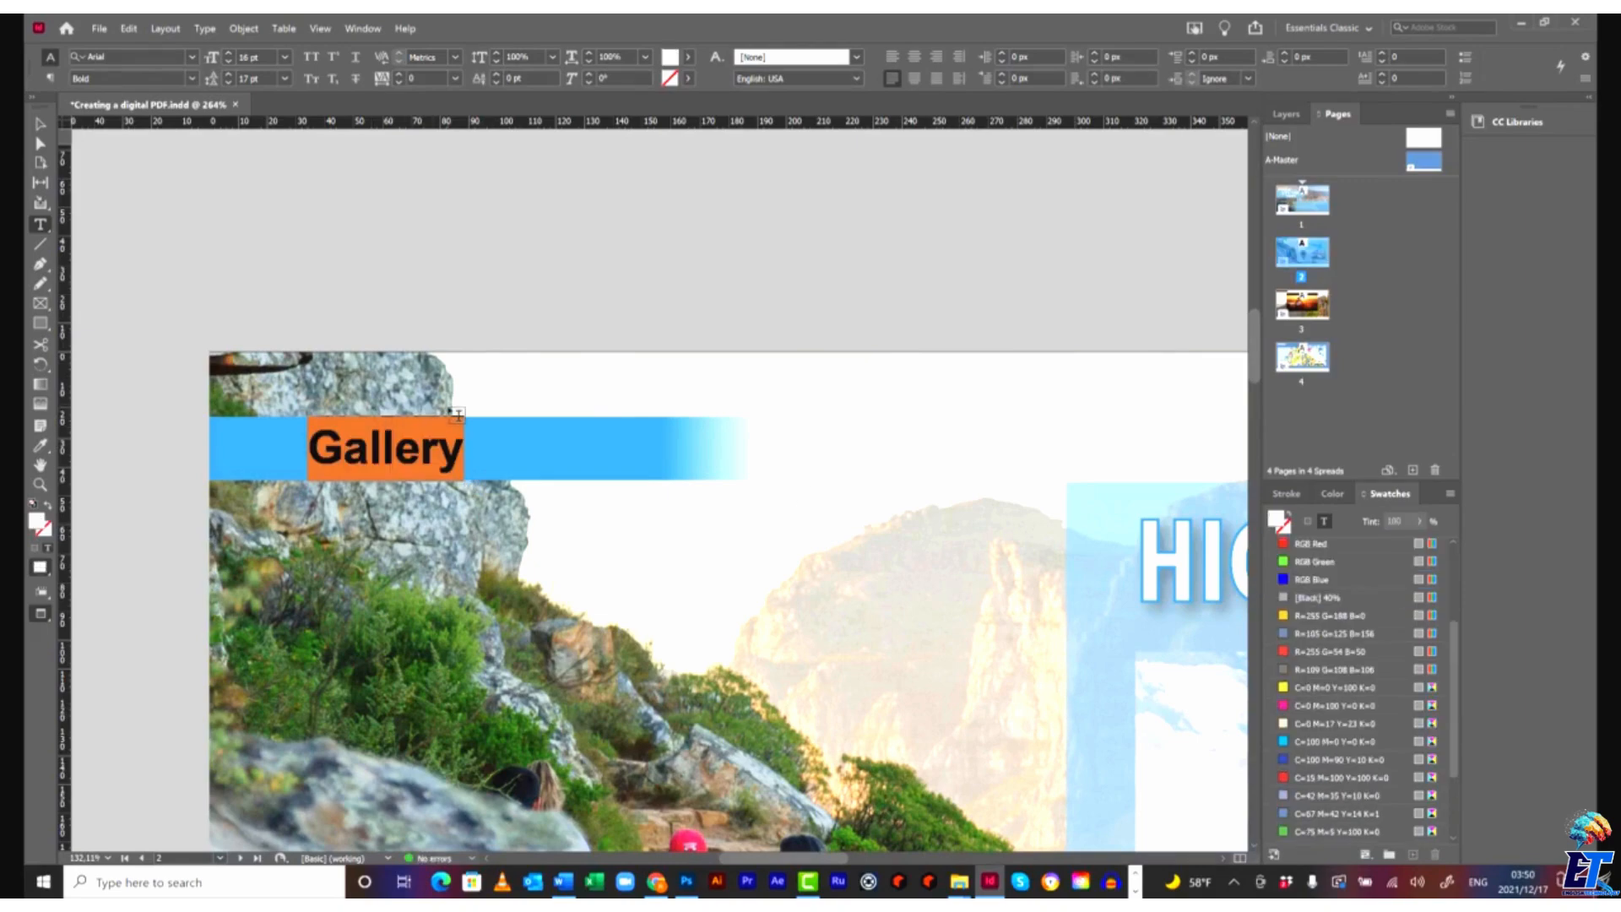
left_click(38, 125)
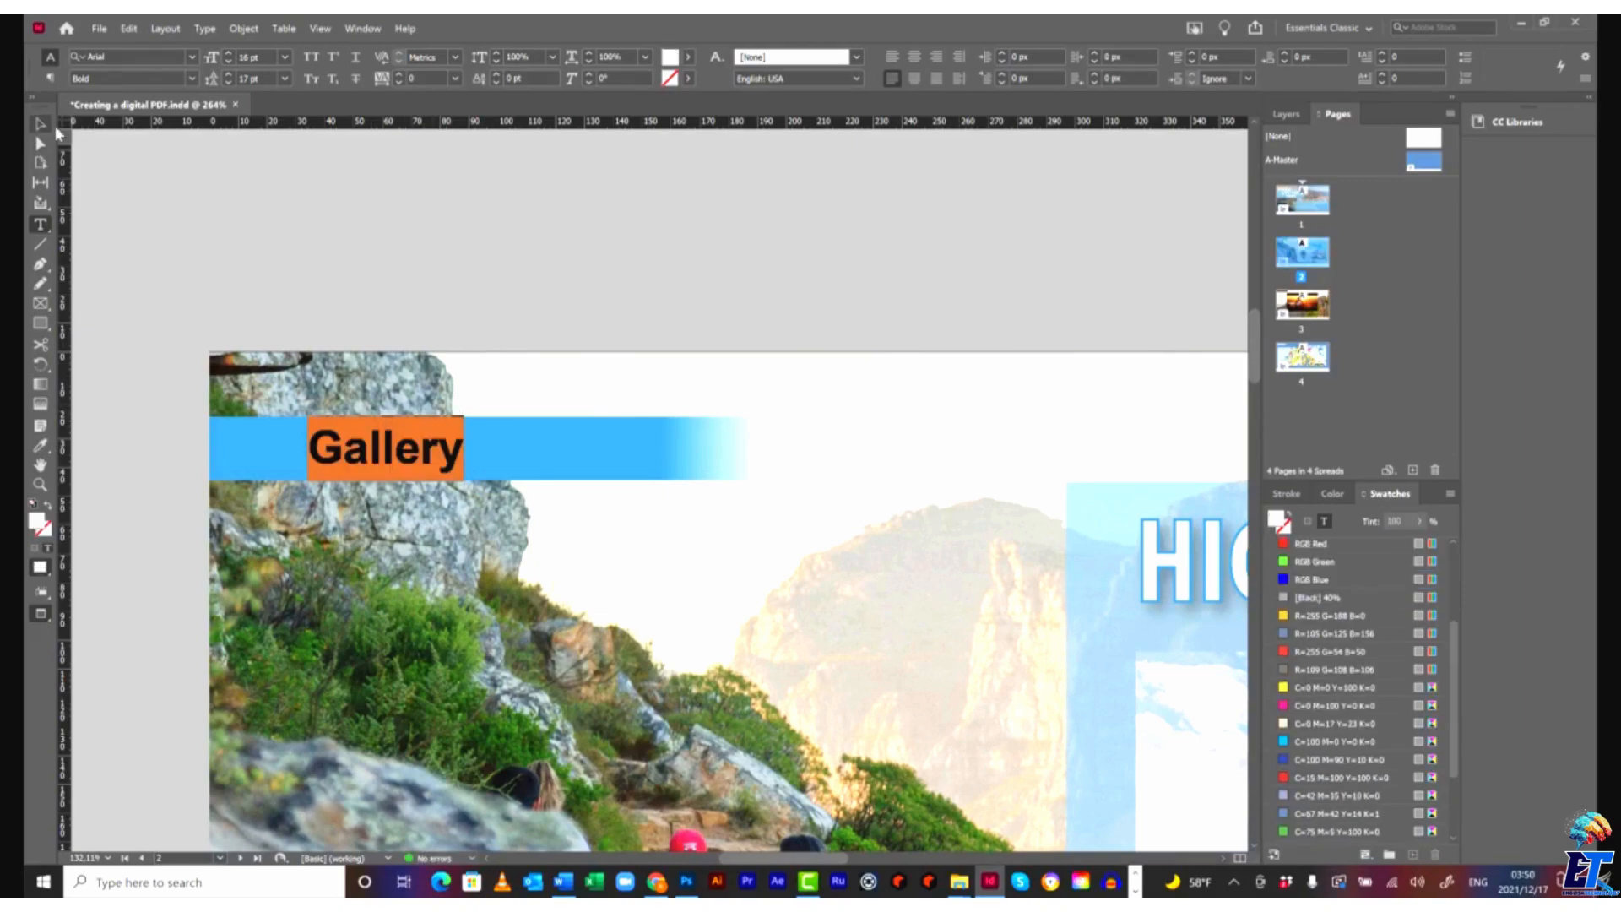
left_click(625, 285)
key("ctrl+0")
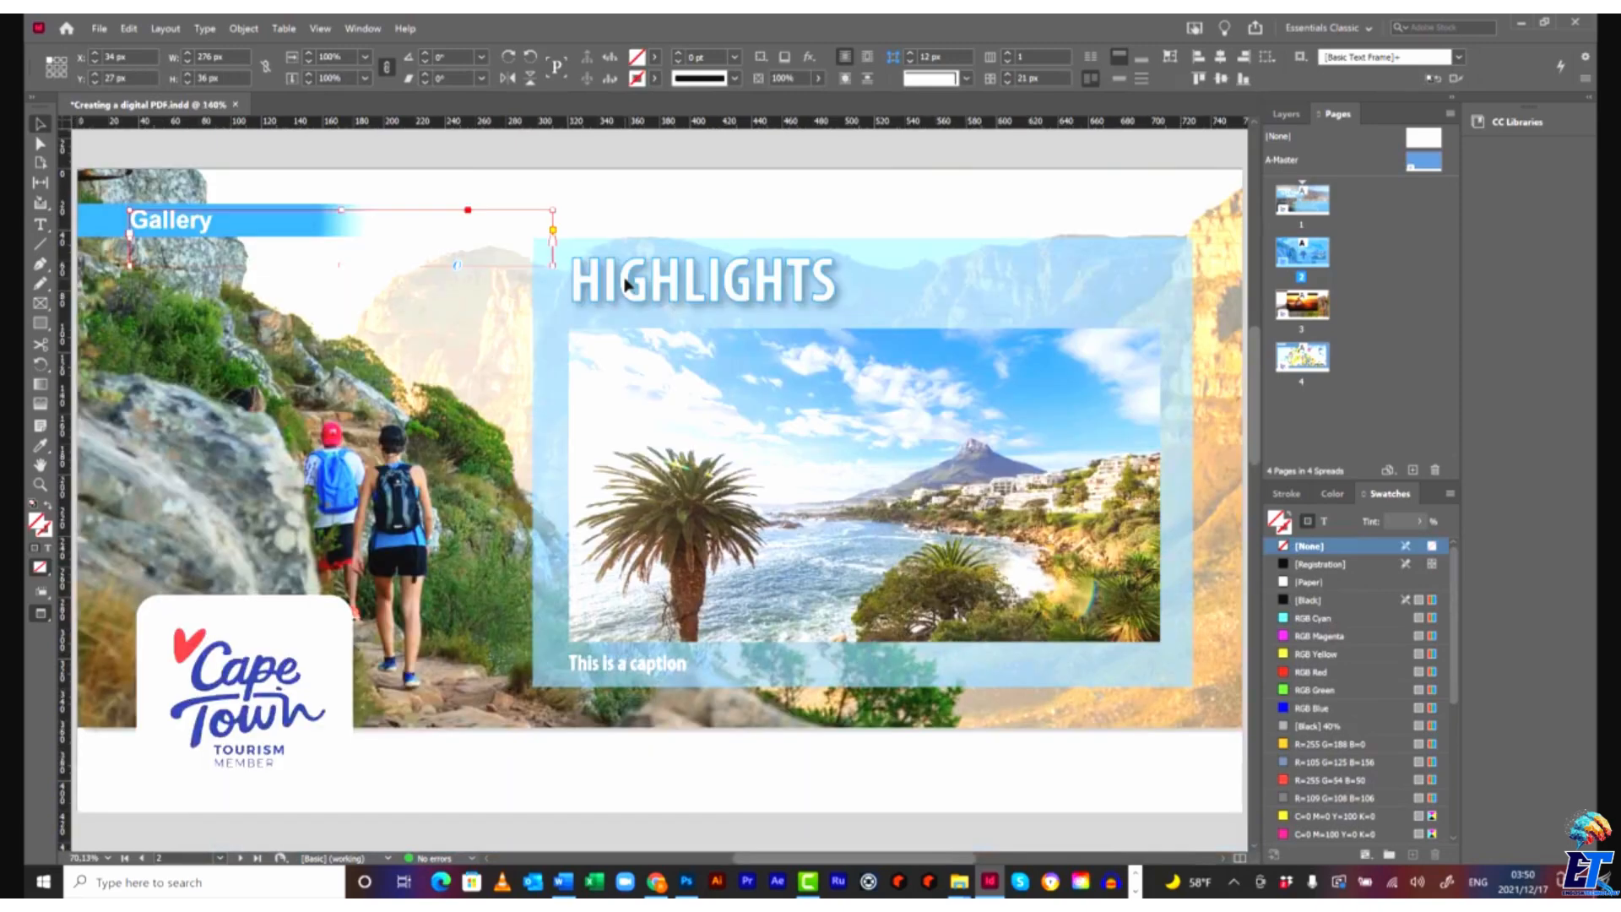
left_click(488, 161)
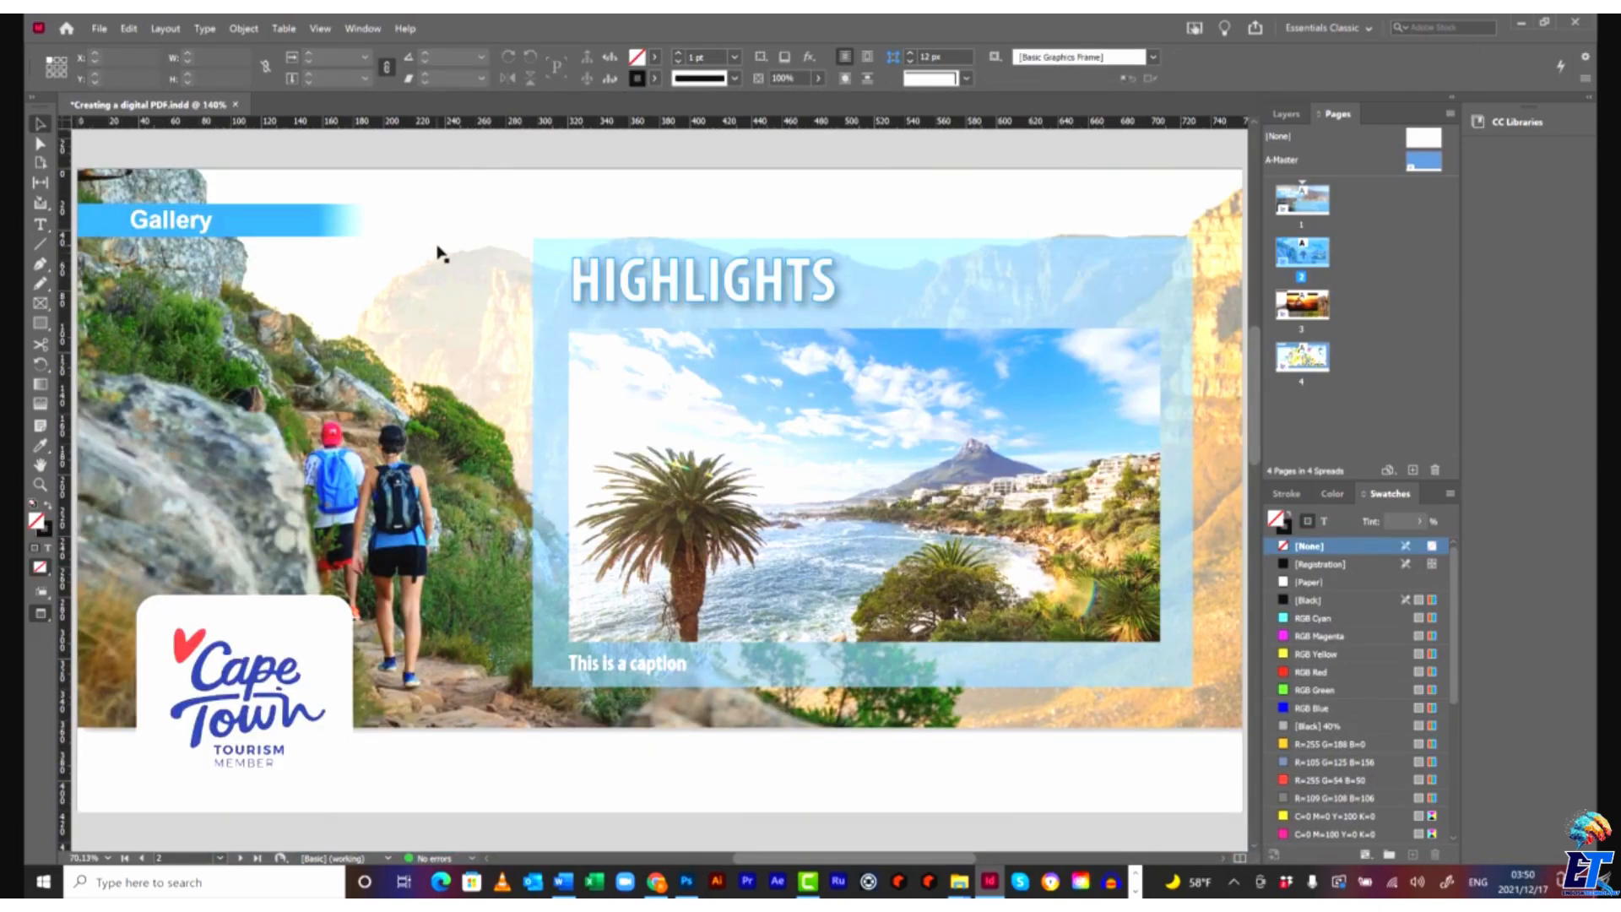
Set the right width of the blue rectangle's directional feather to 100 px and deselect the rectangle.
left_click(350, 223)
left_click(300, 211)
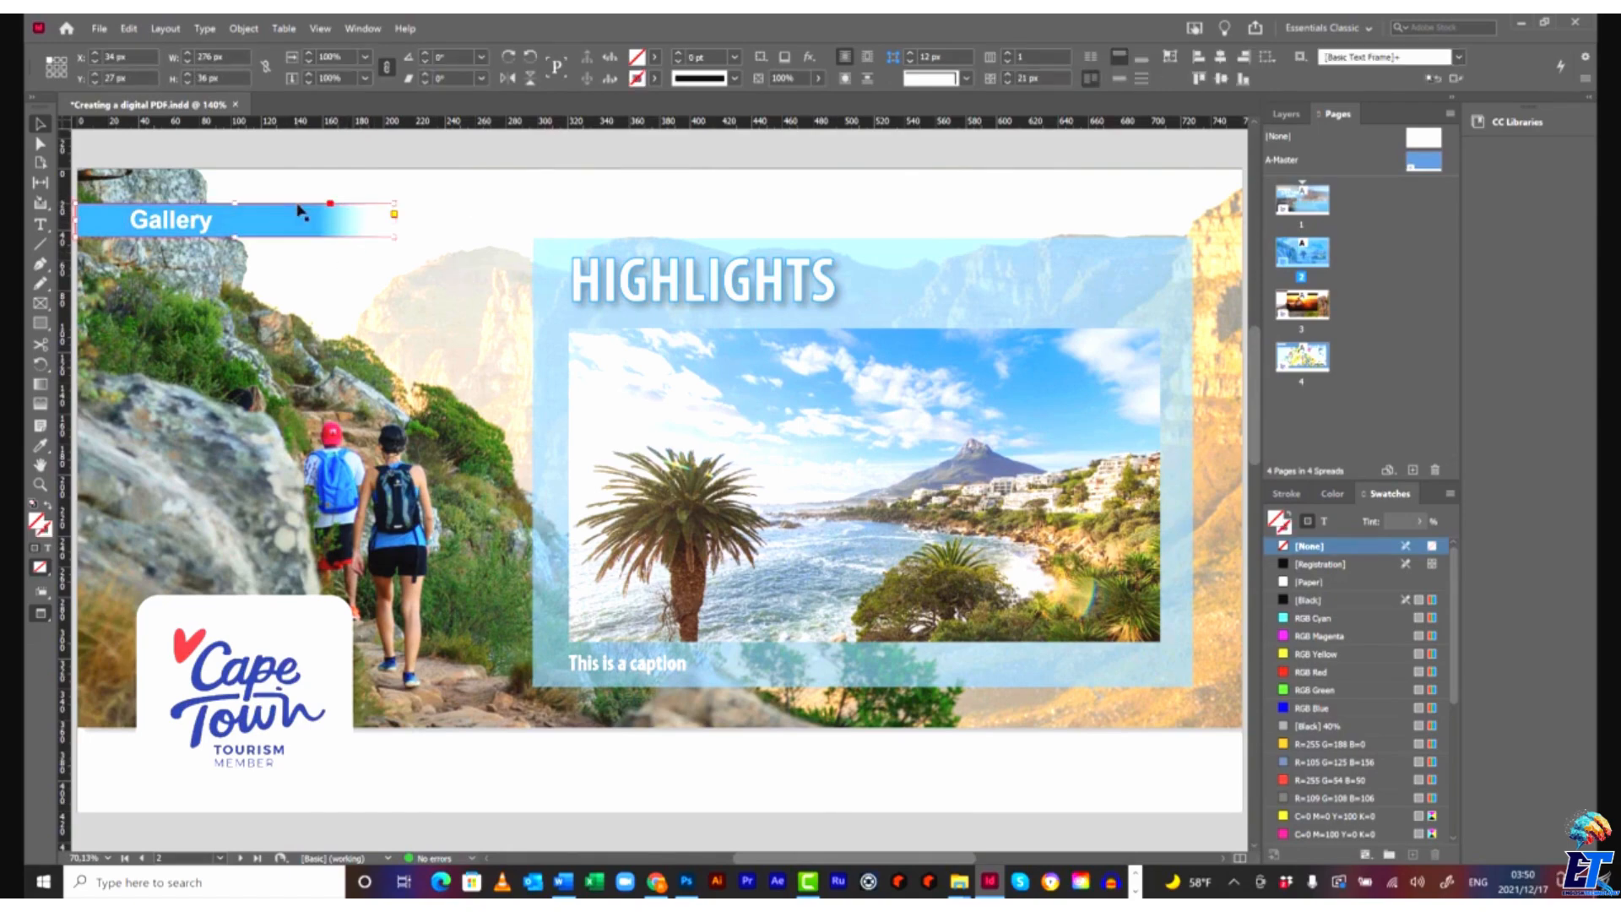
left_click(243, 28)
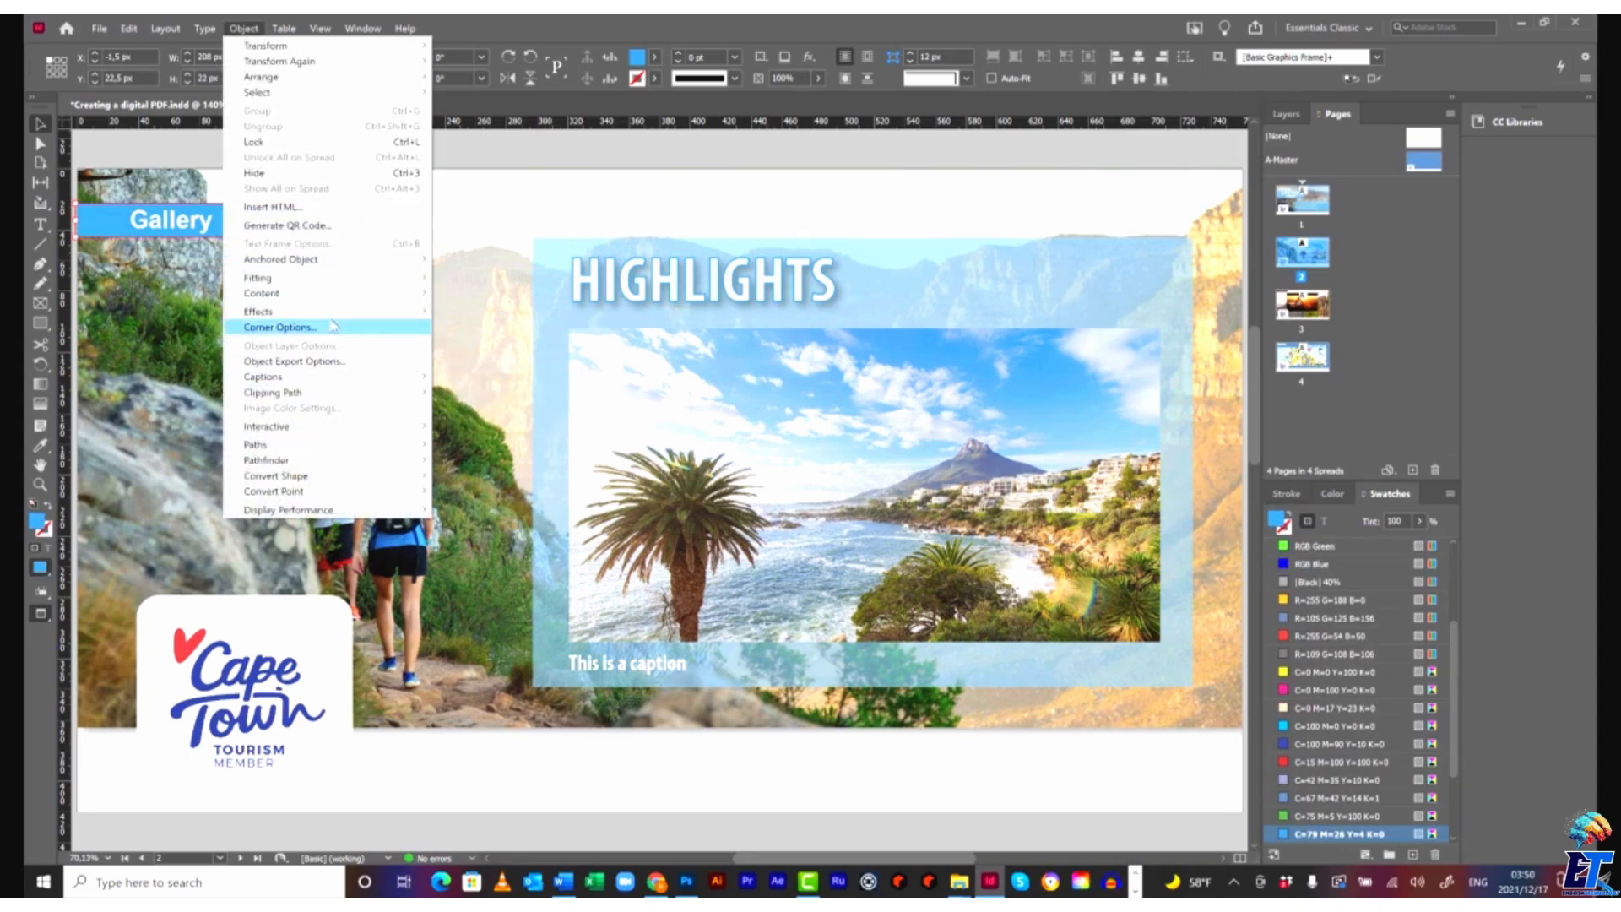
mouse_move(332, 314)
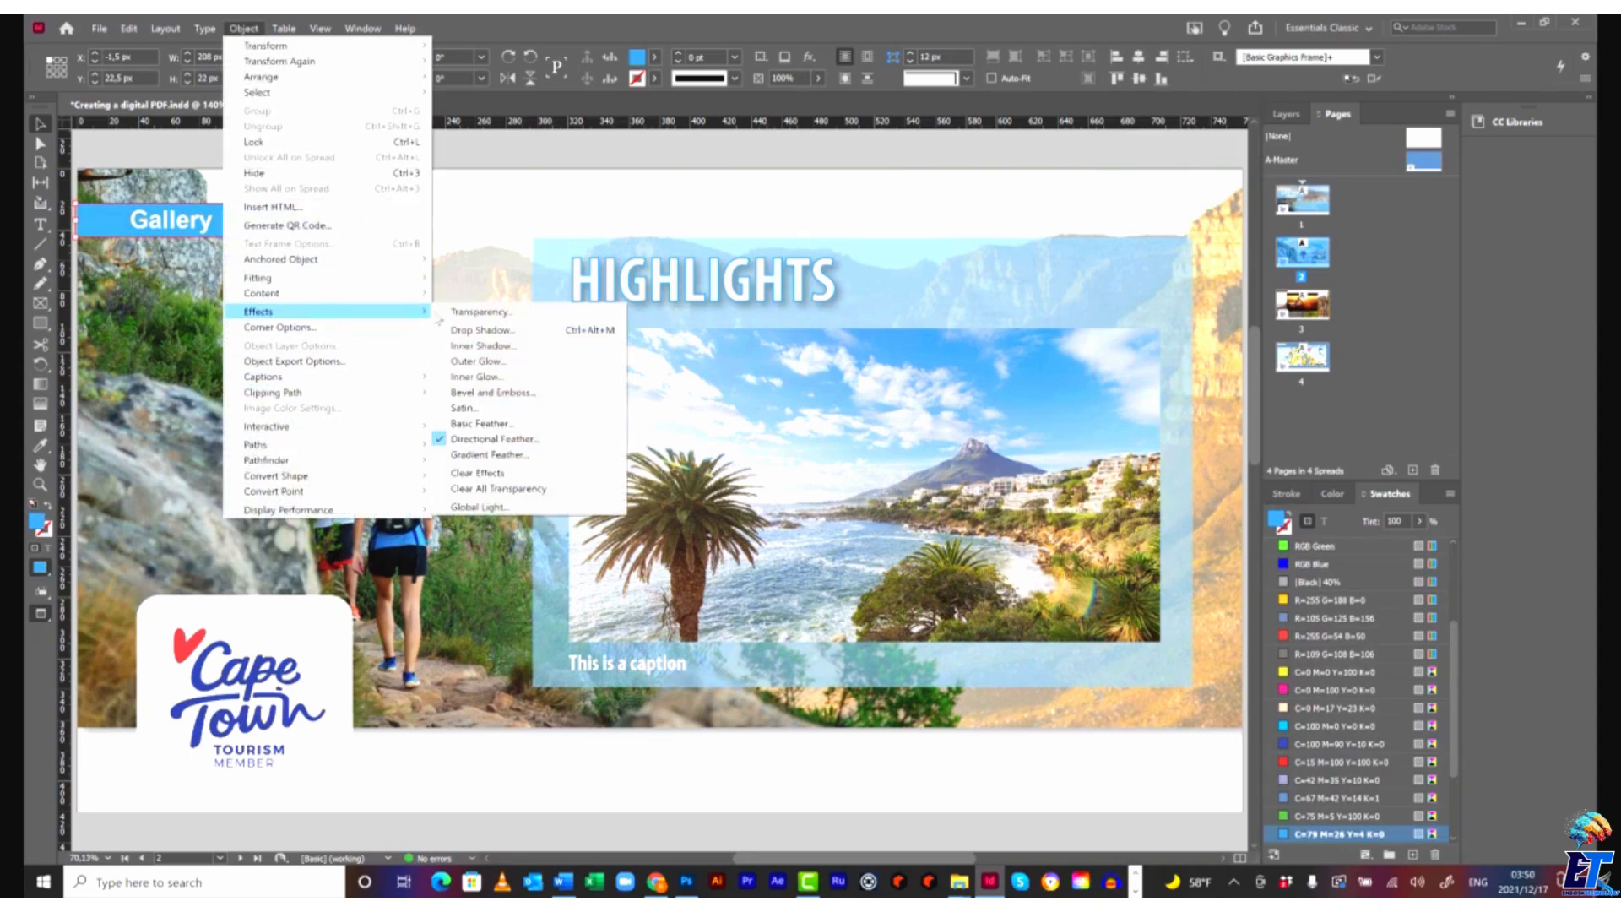
left_click(507, 438)
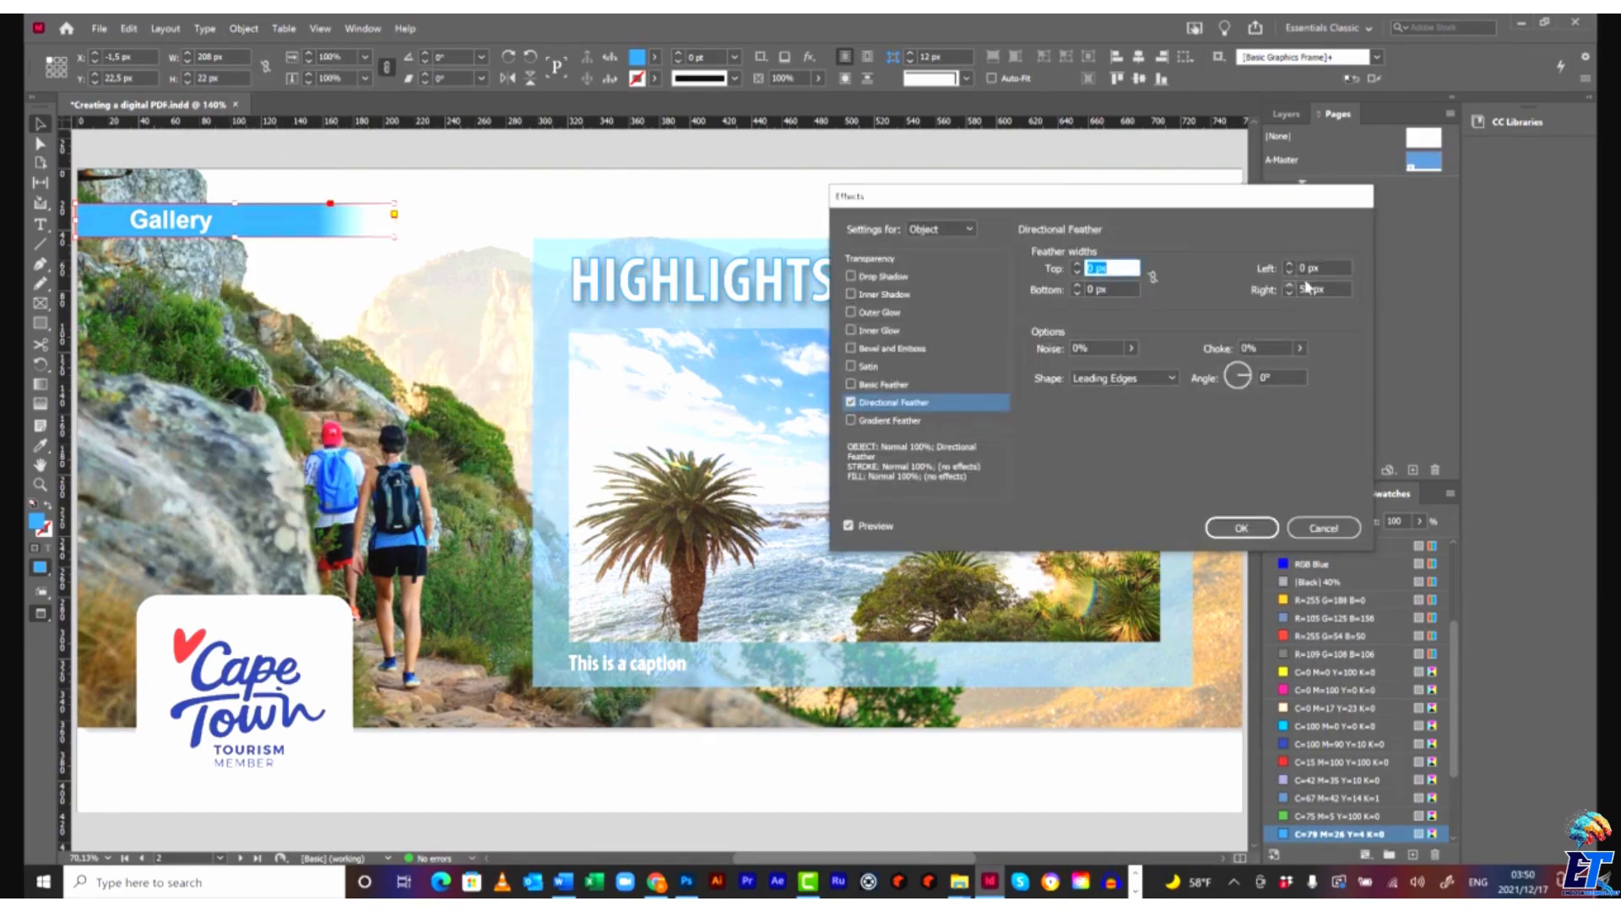
left_click_drag(1313, 289, 1271, 290)
type("10")
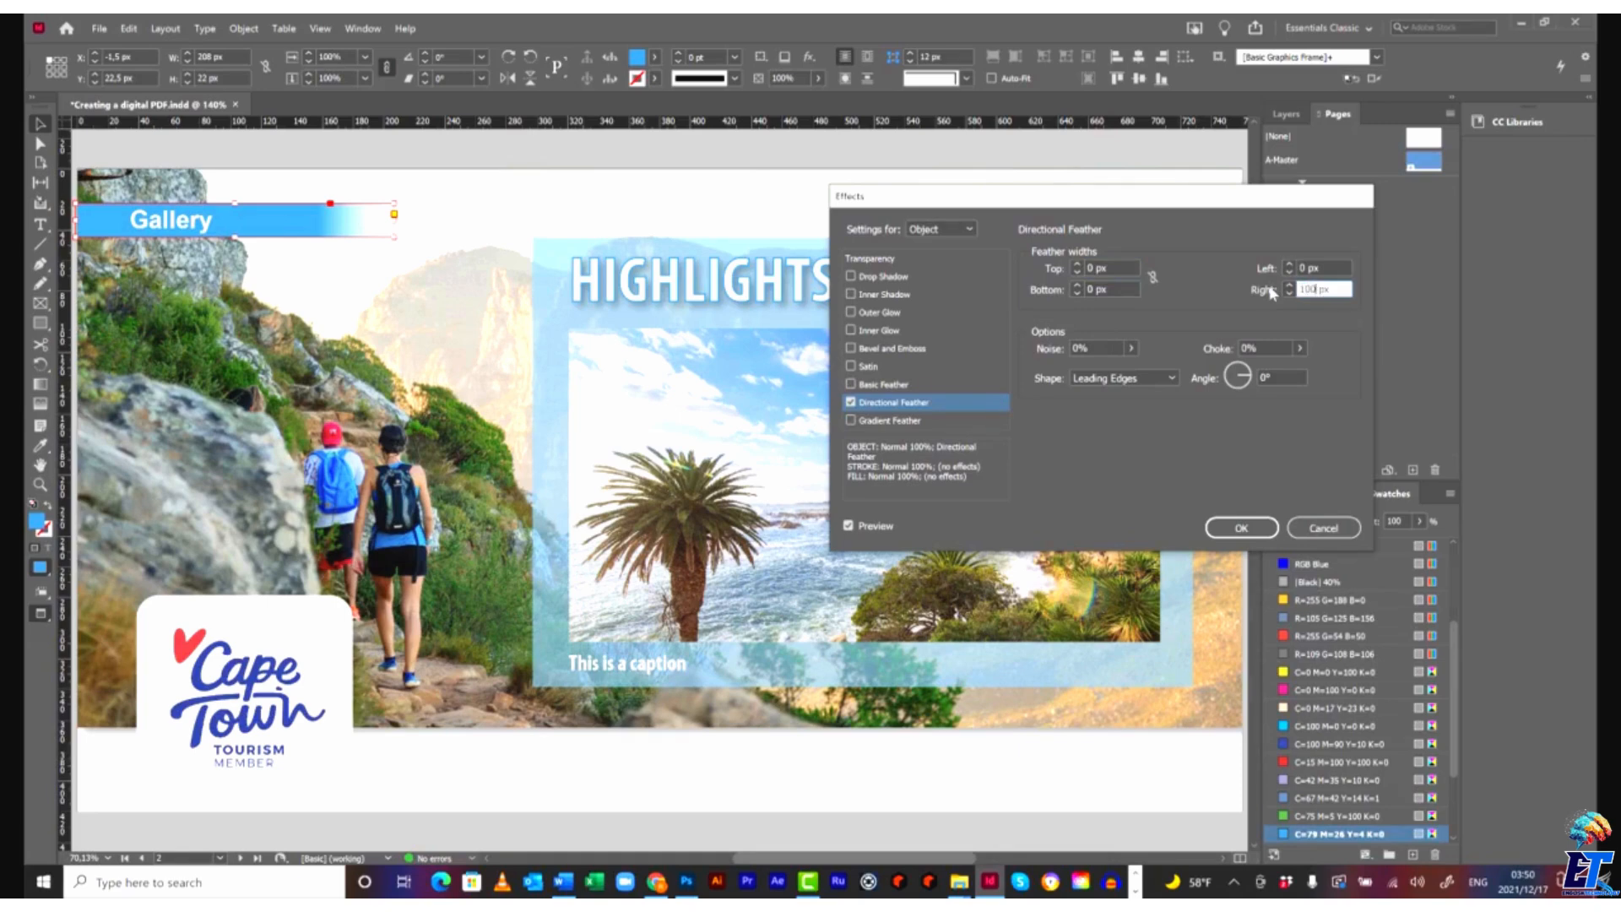
left_click(1240, 527)
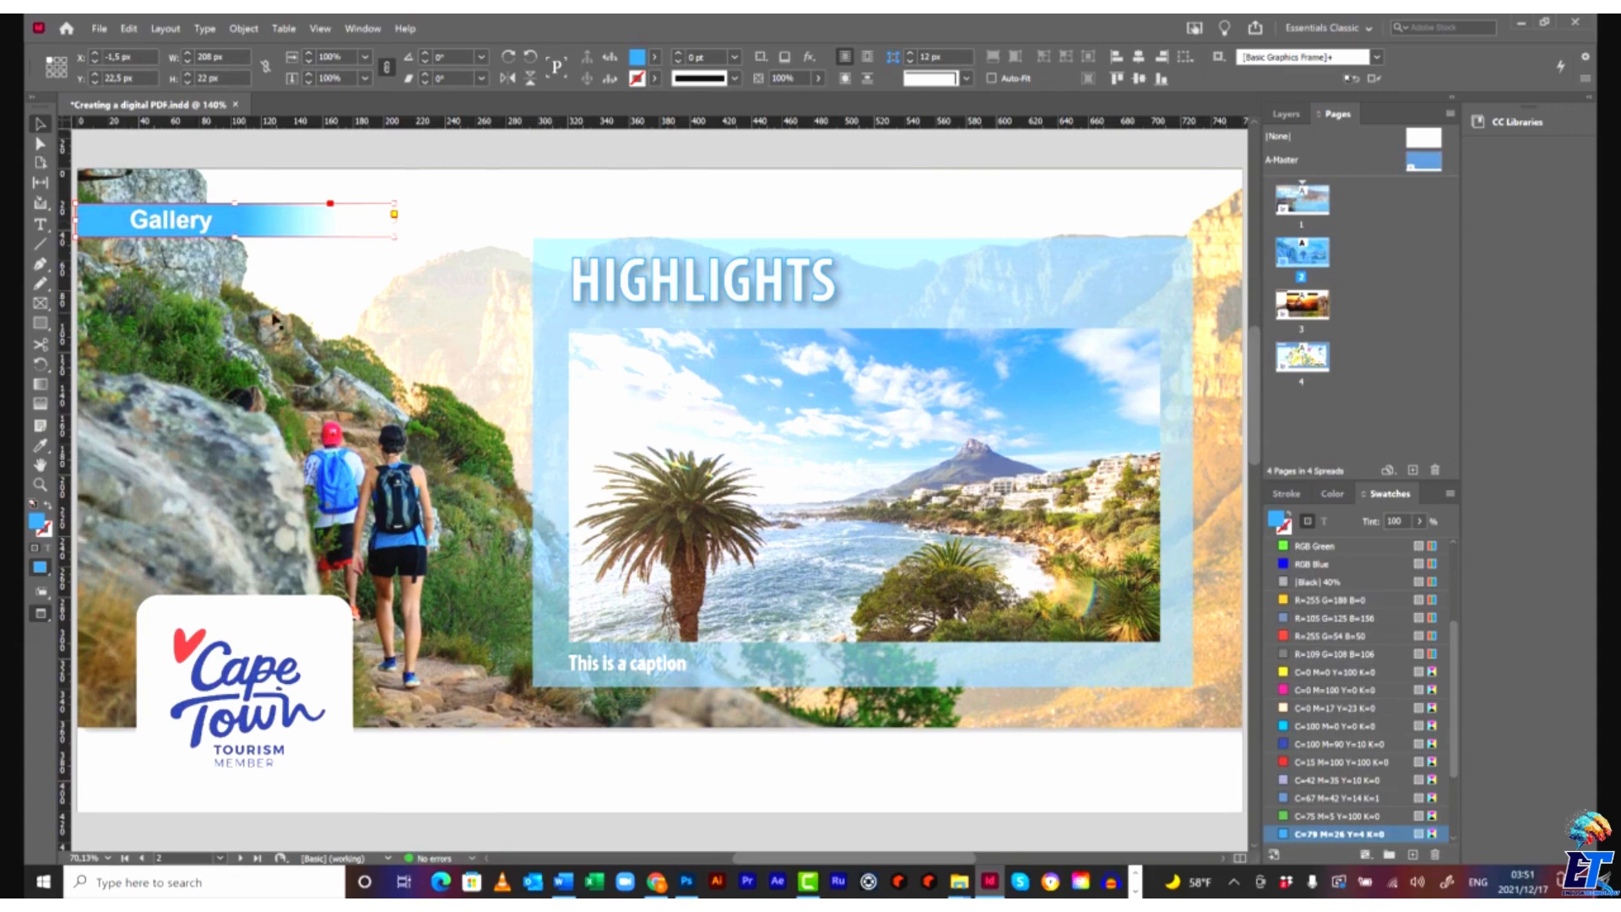
left_click(321, 150)
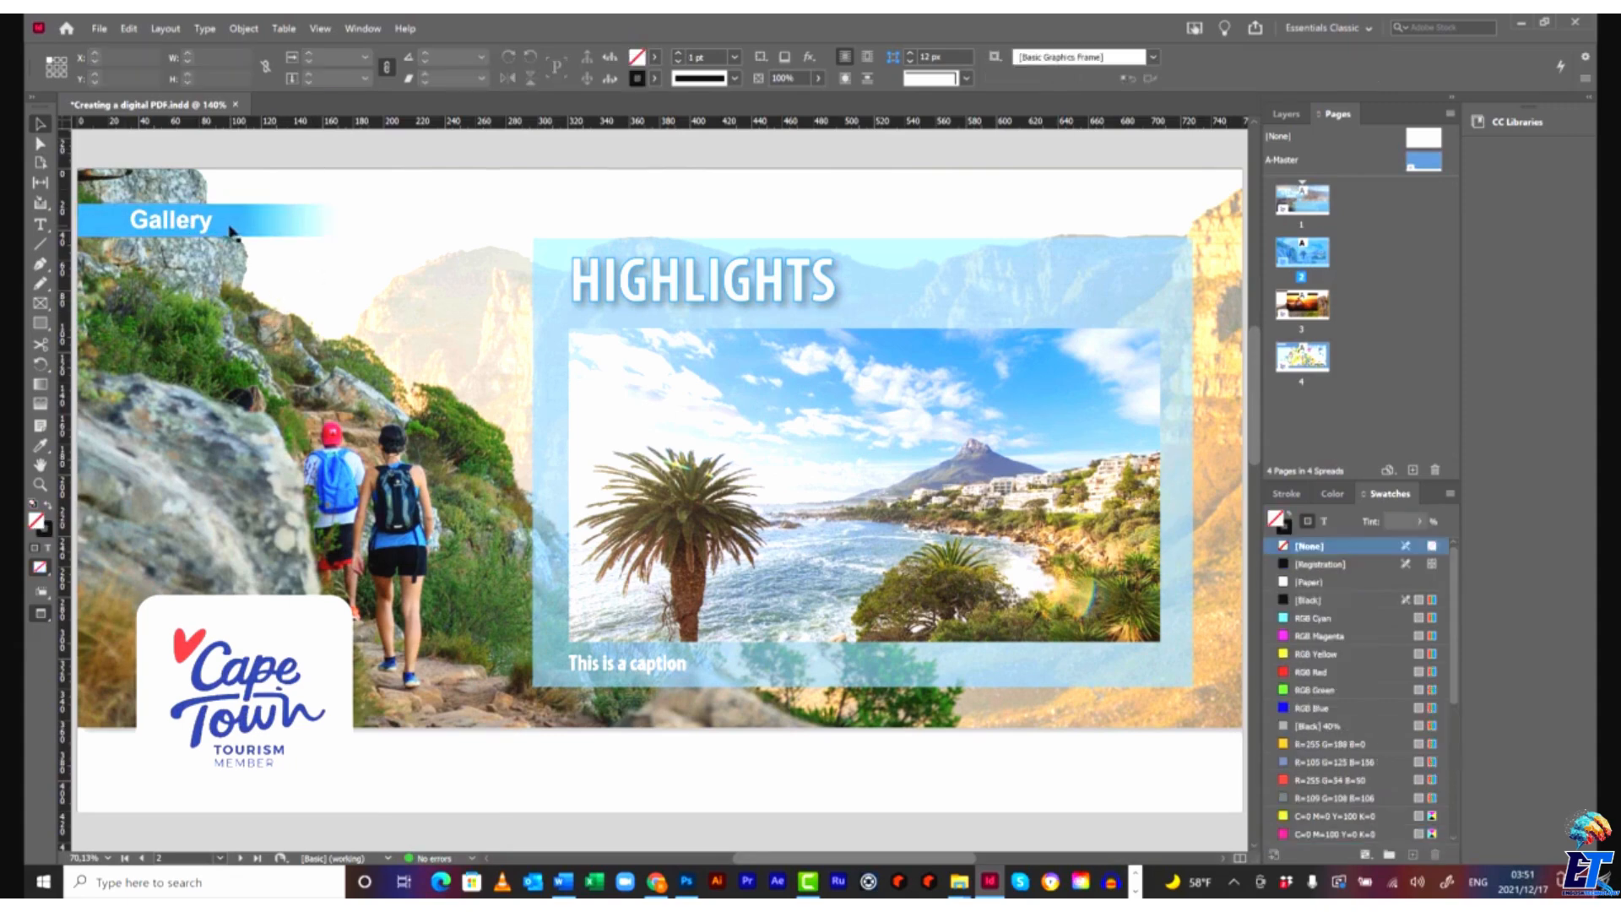
Copy the Gallery title together with its blue bar and delete the plain "Video about Cape Town" title on page 3.
left_click(192, 228)
left_click(119, 228)
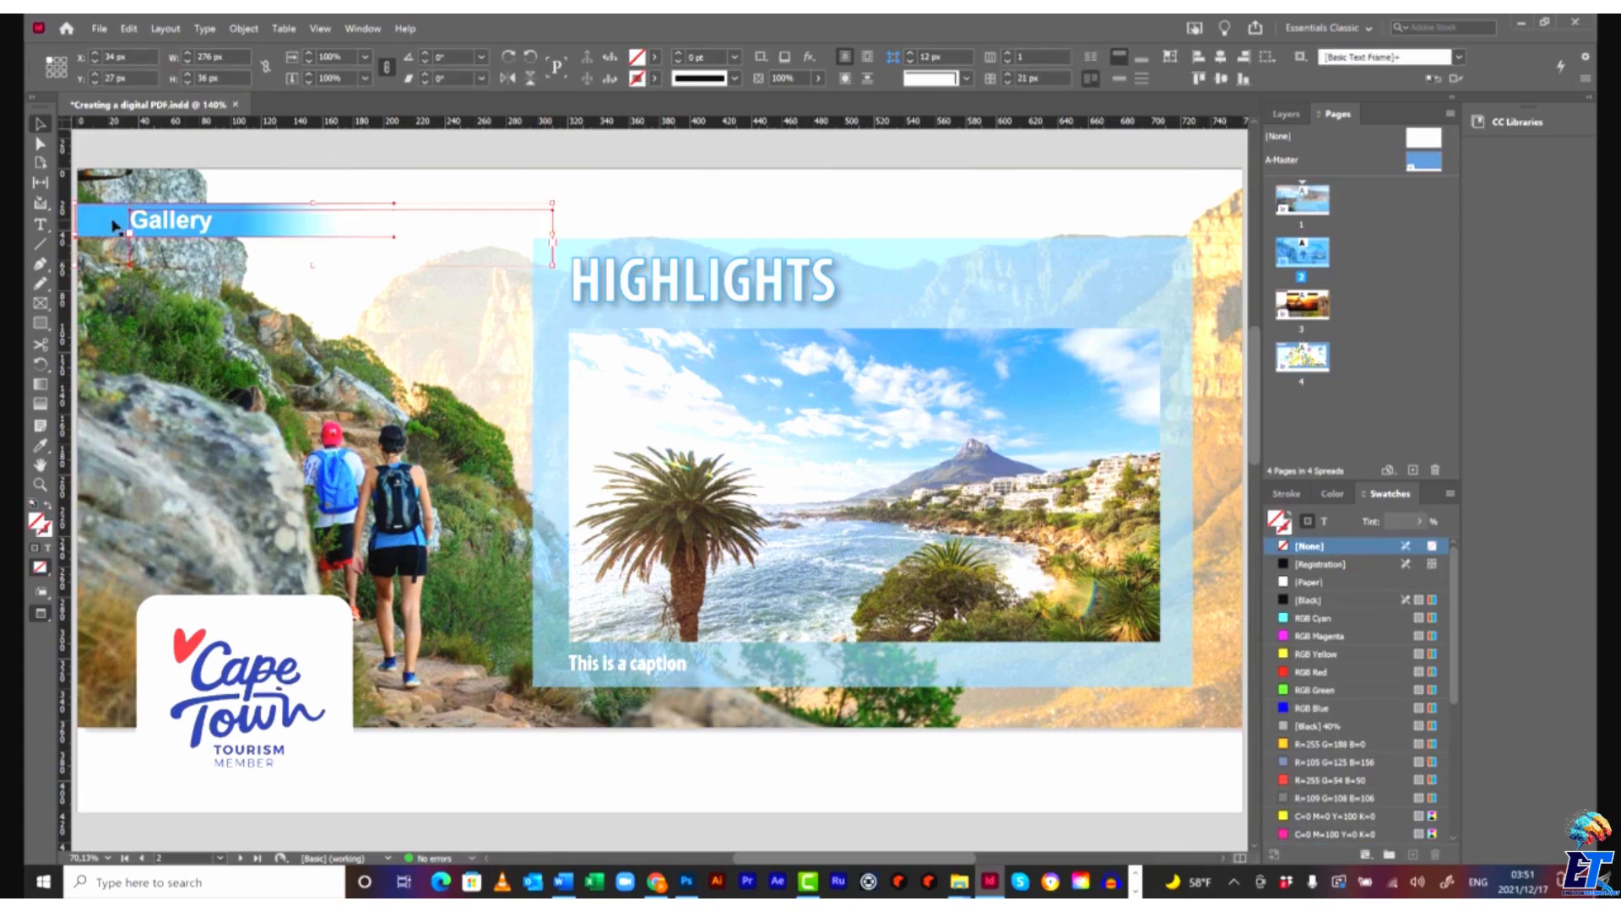
scroll(274, 403, "down", 3)
scroll(275, 404, "down", 10)
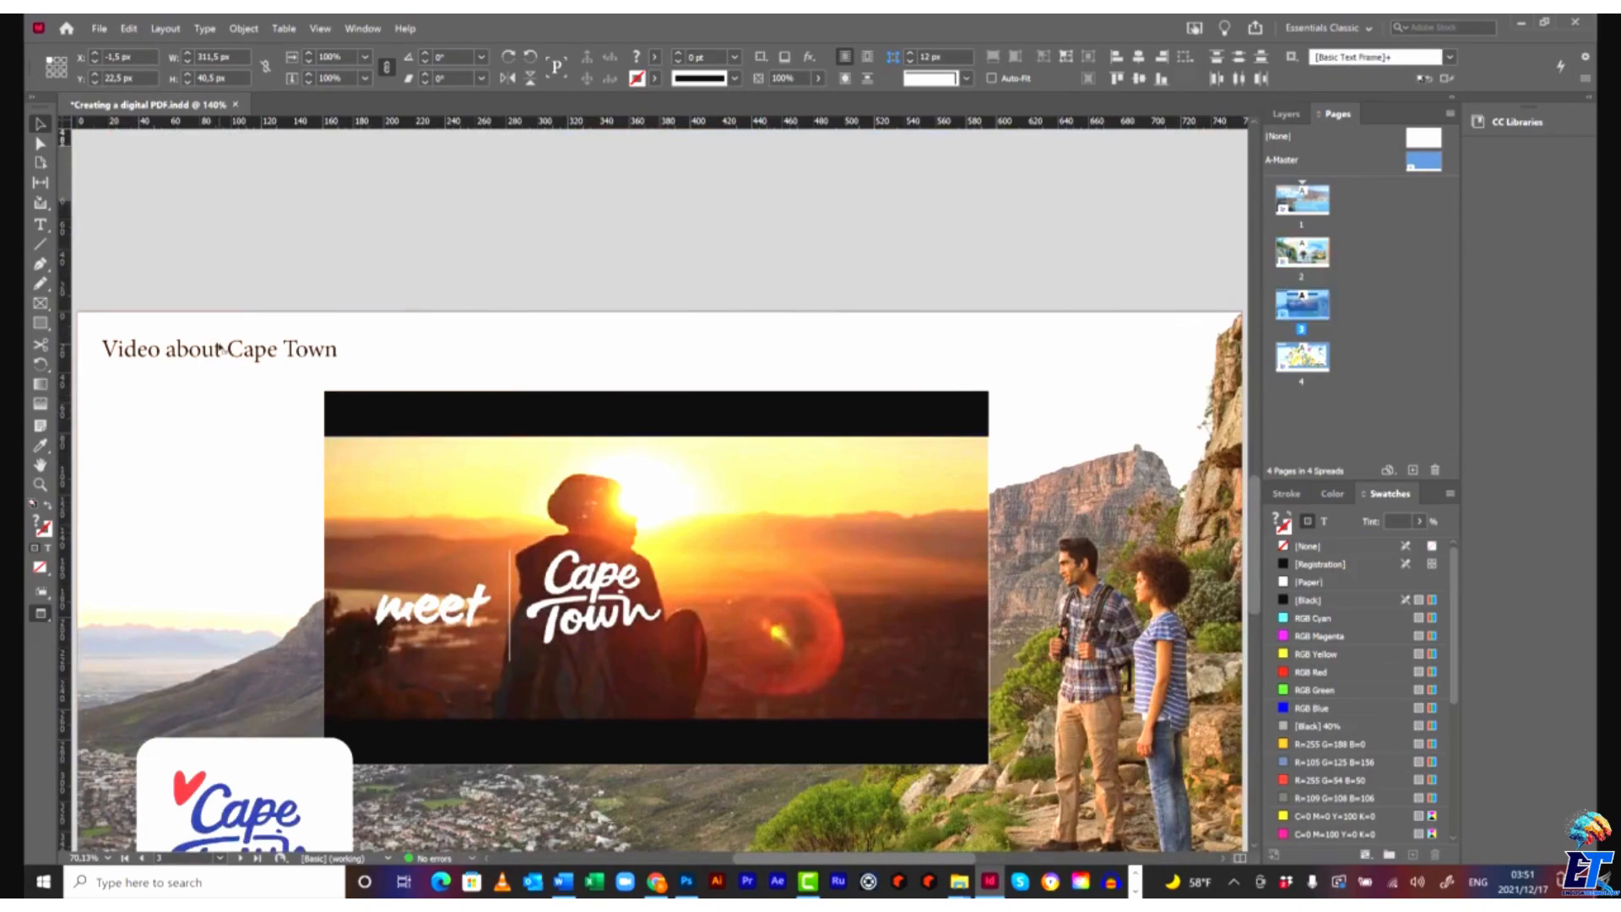
left_click(219, 348)
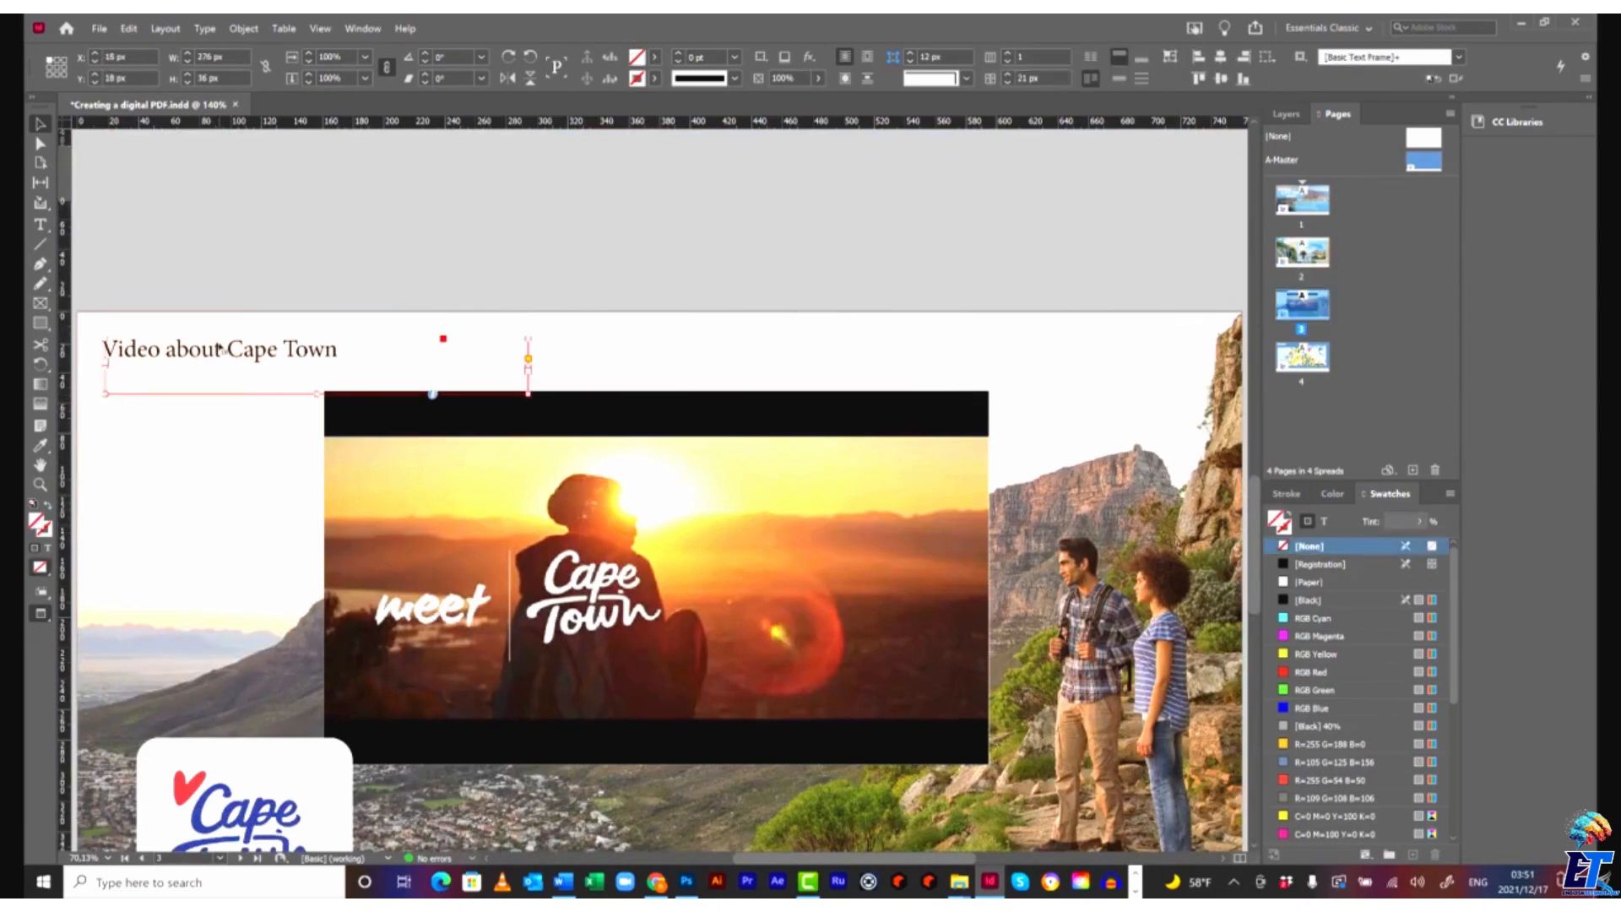
key("Delete")
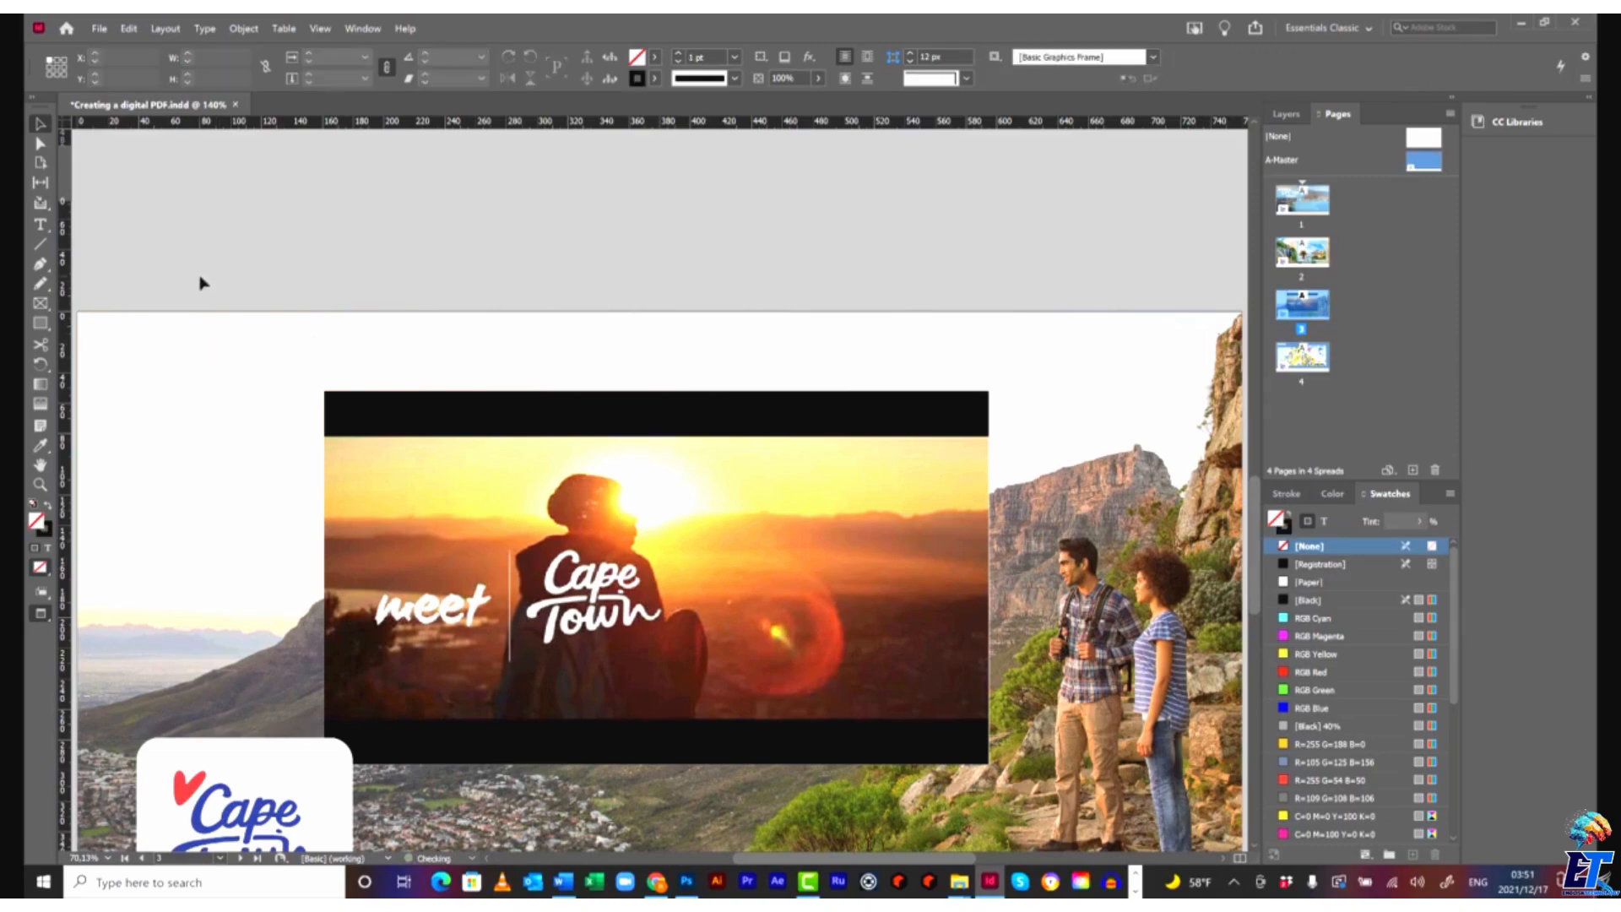
scroll(171, 369, "down", 3)
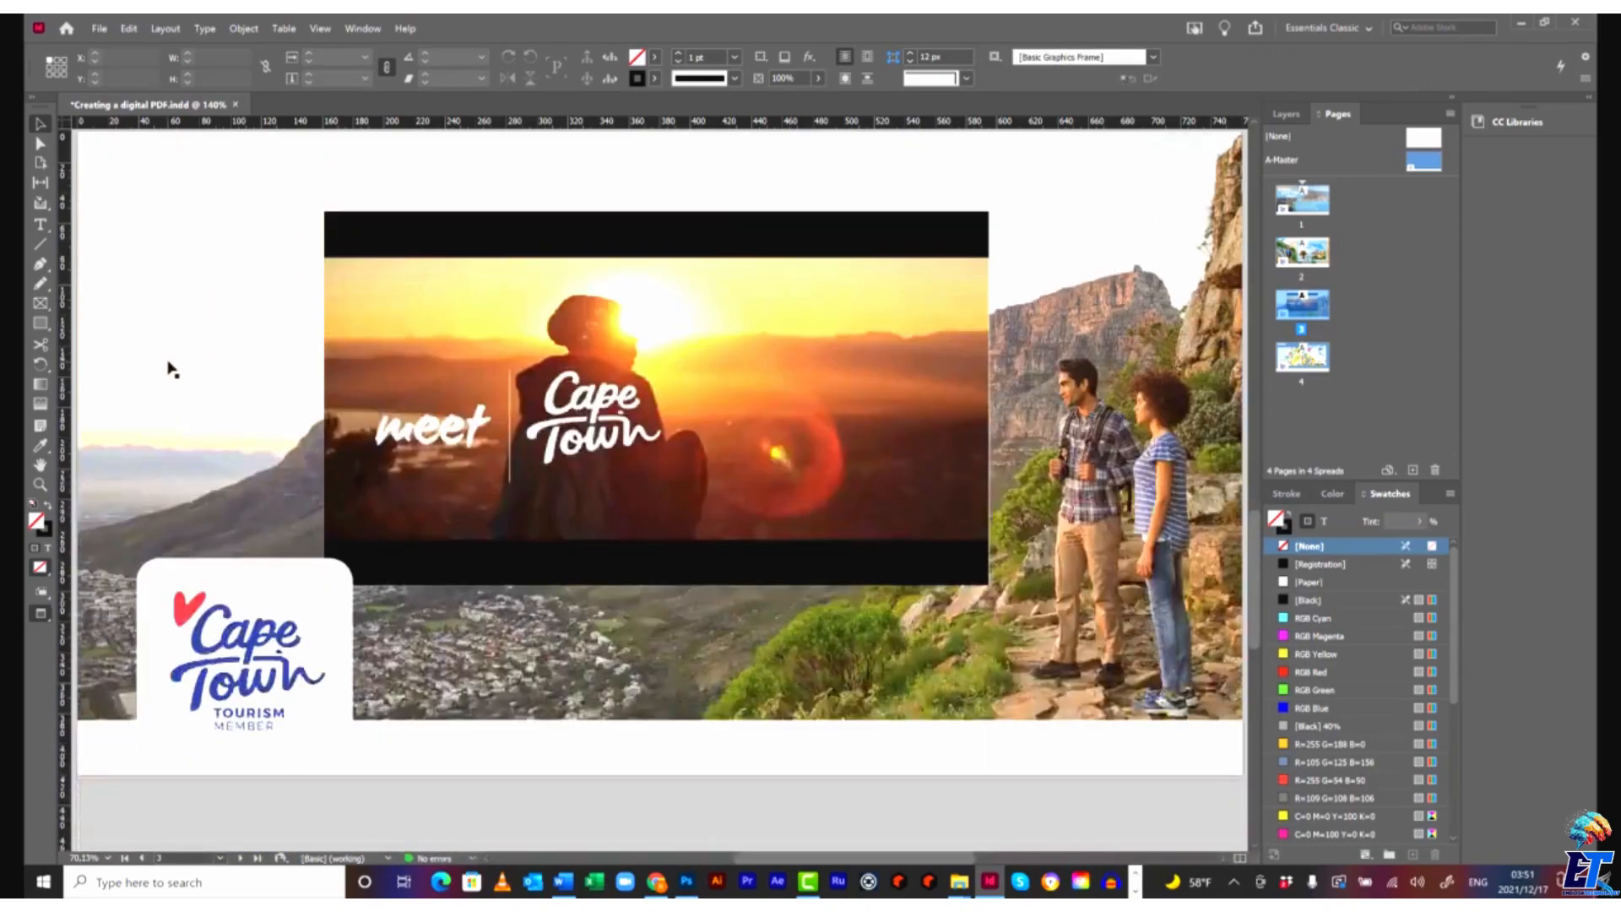
scroll(203, 347, "up", 1)
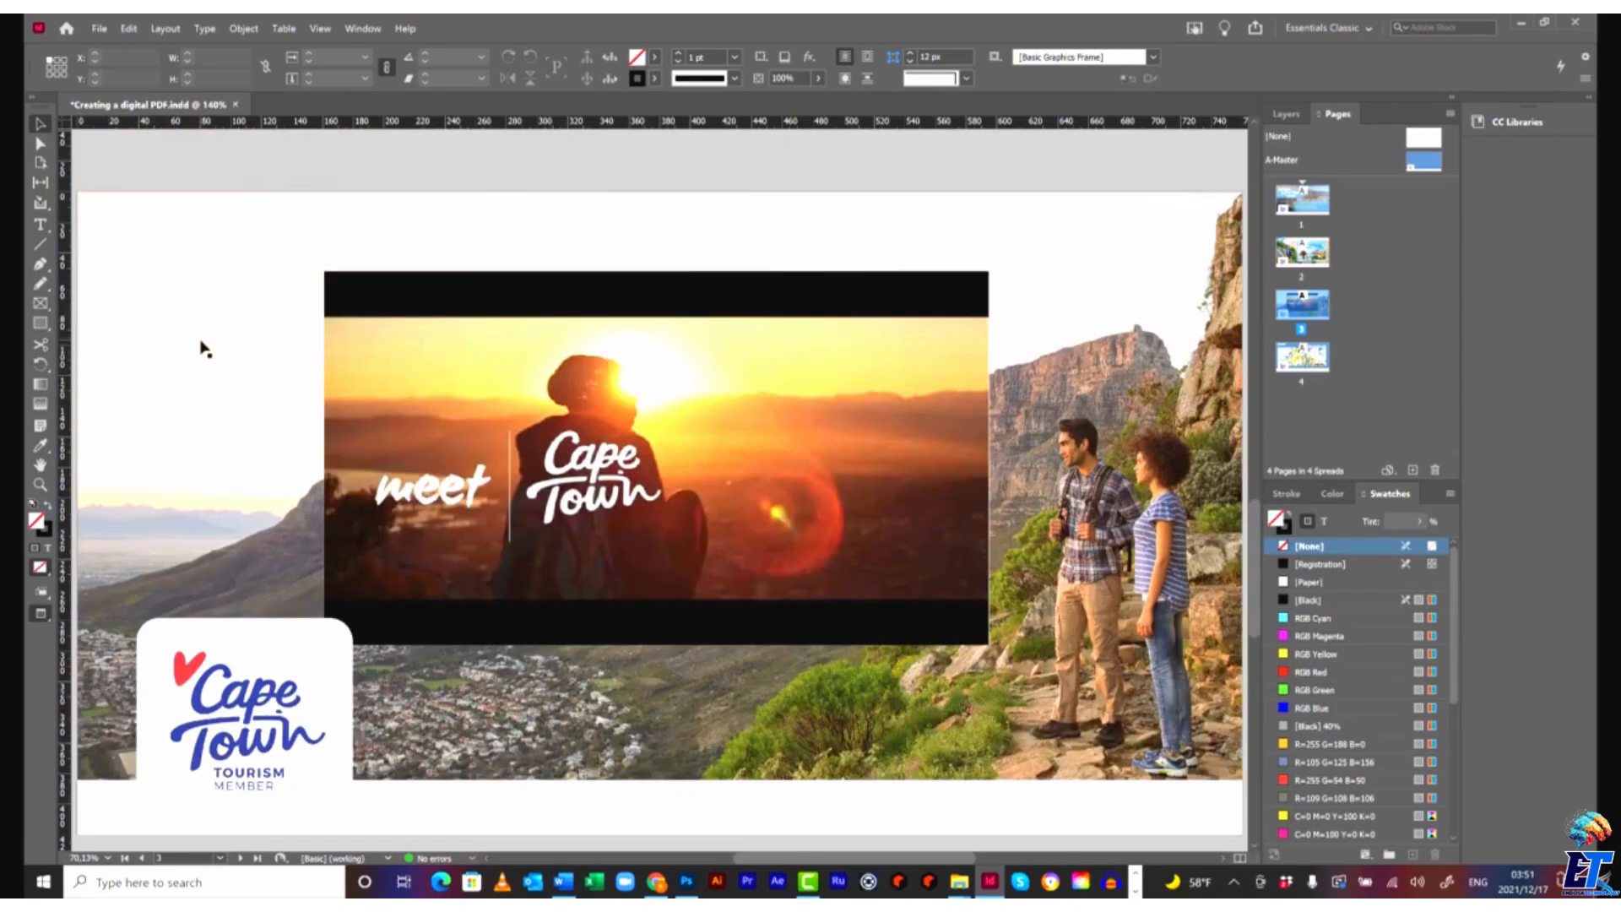
scroll(205, 348, "down", 1)
scroll(203, 347, "up", 1)
right_click(171, 234)
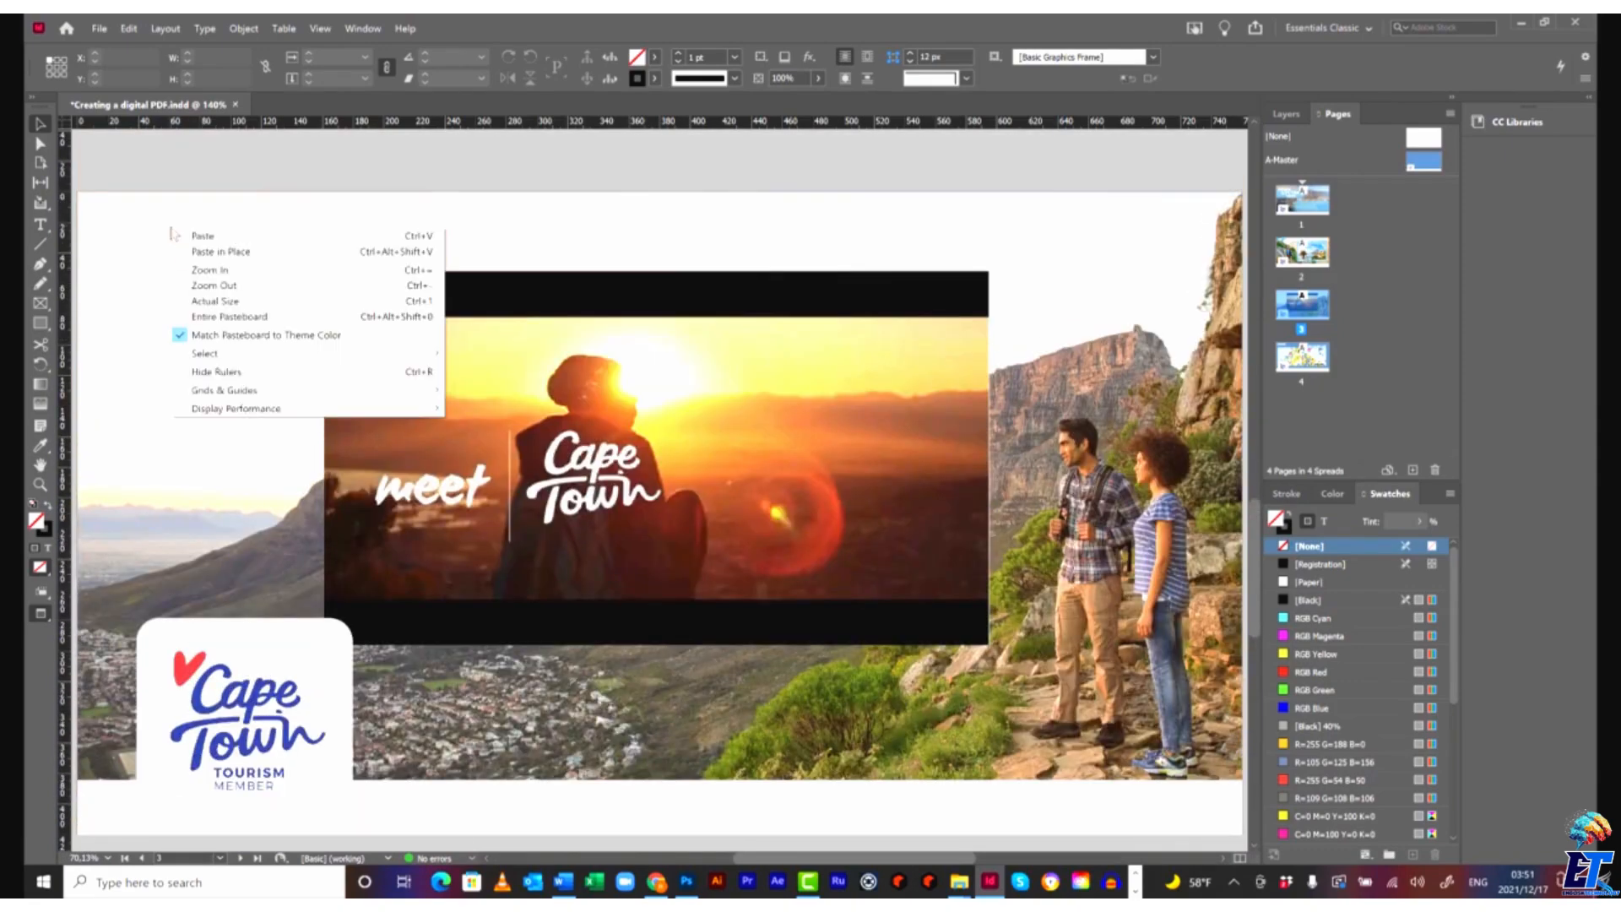
left_click(205, 236)
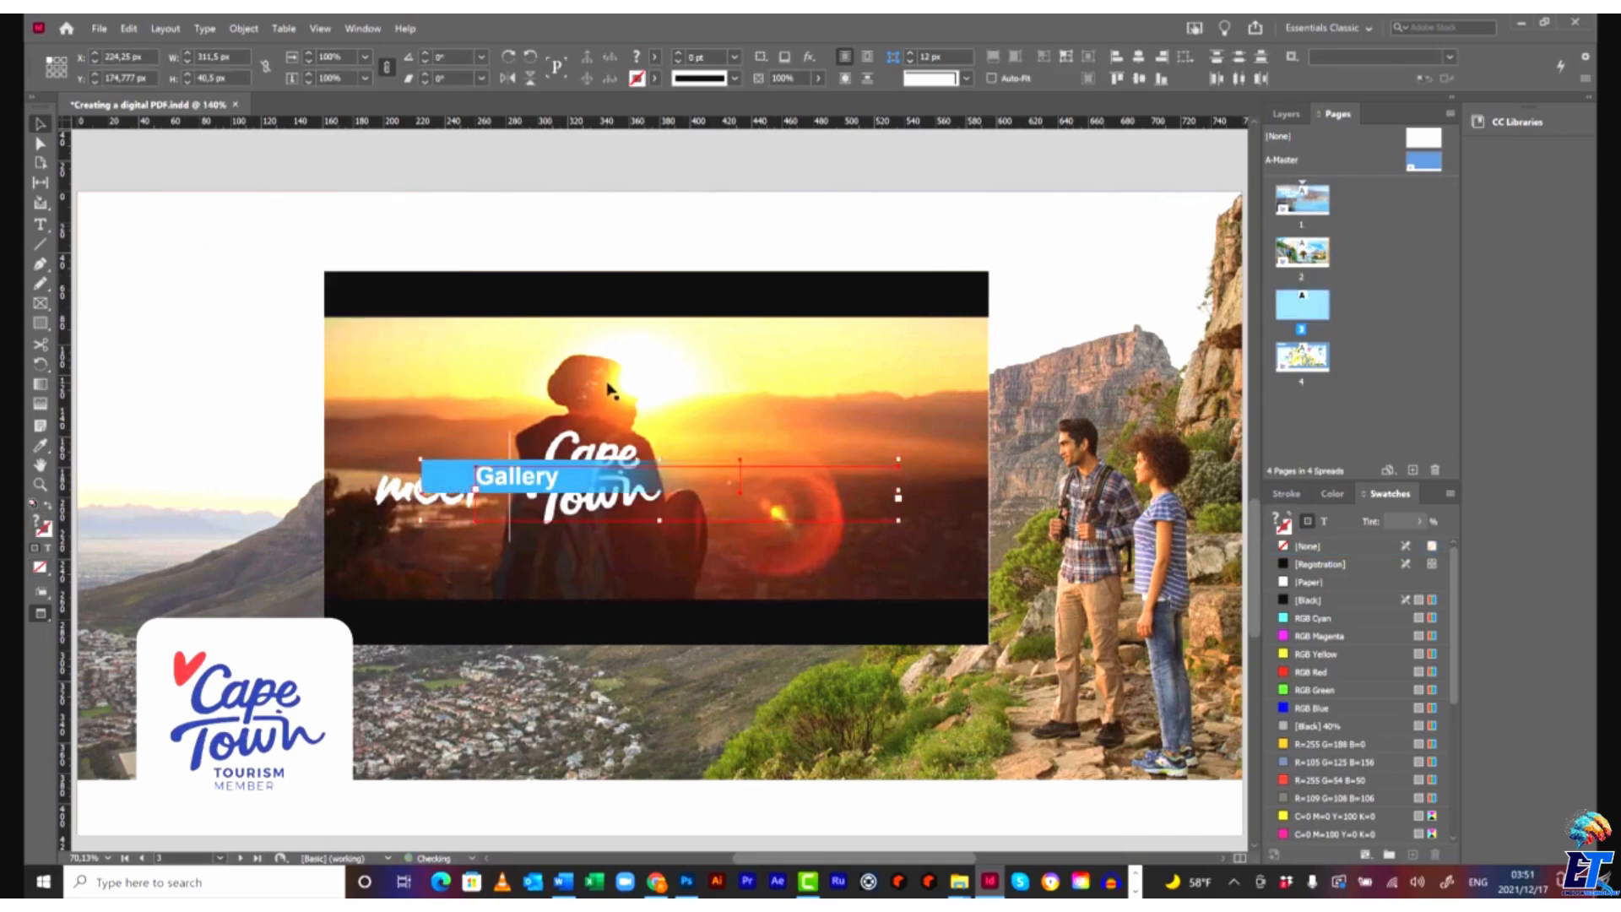
key("ctrl+z")
Paste the copied heading in place on page 3 and change its text to "Video about Cape Town".
right_click(189, 229)
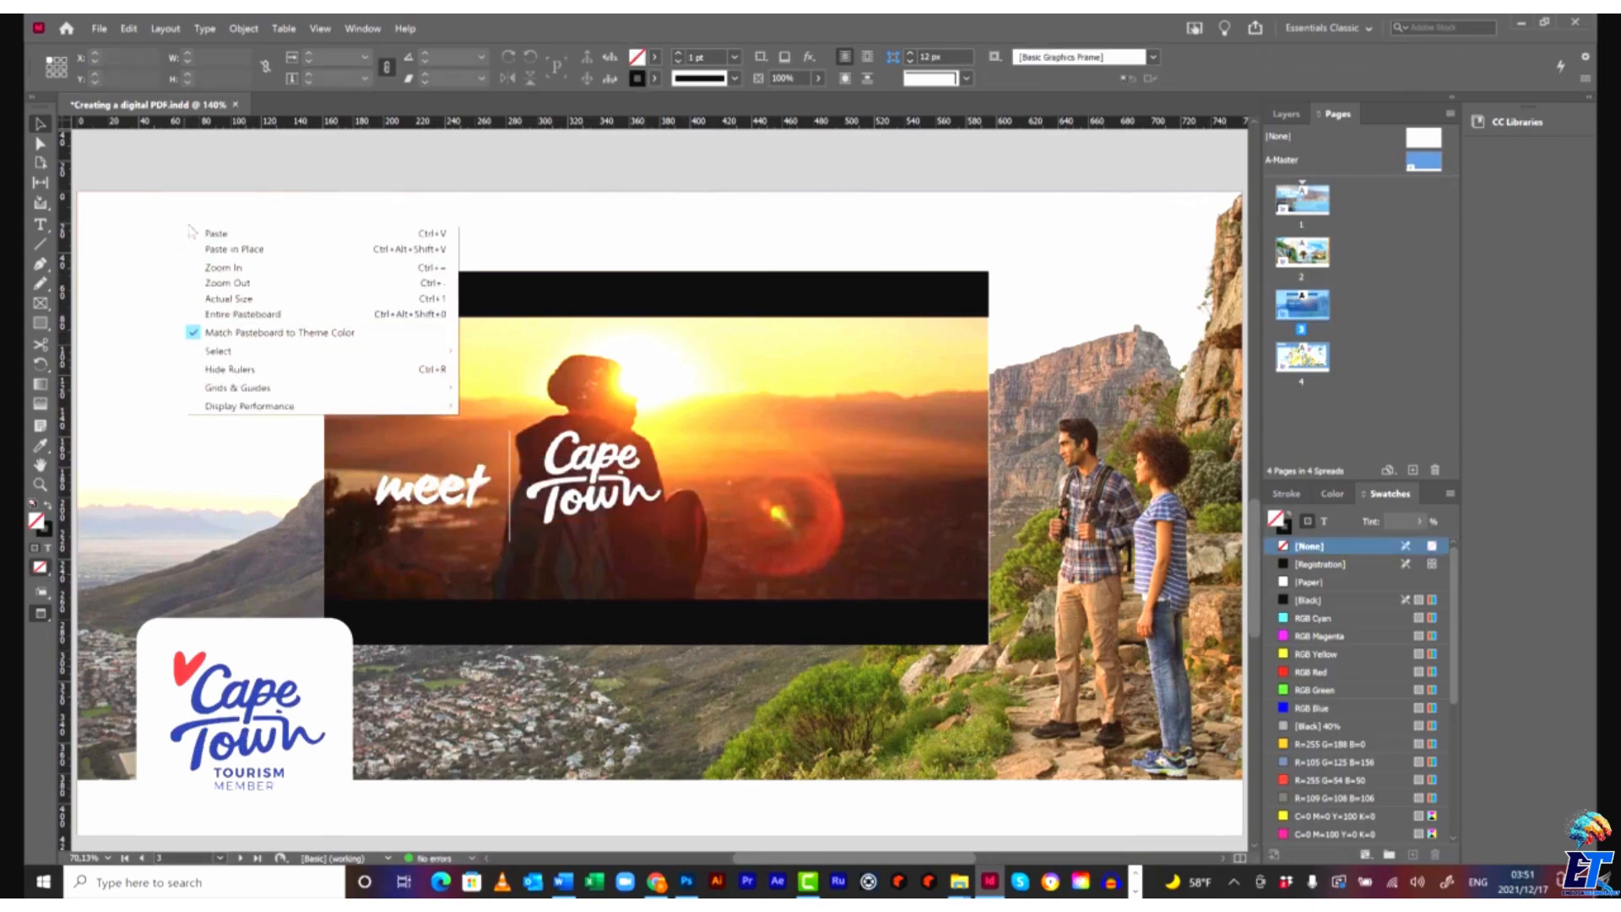
left_click(234, 249)
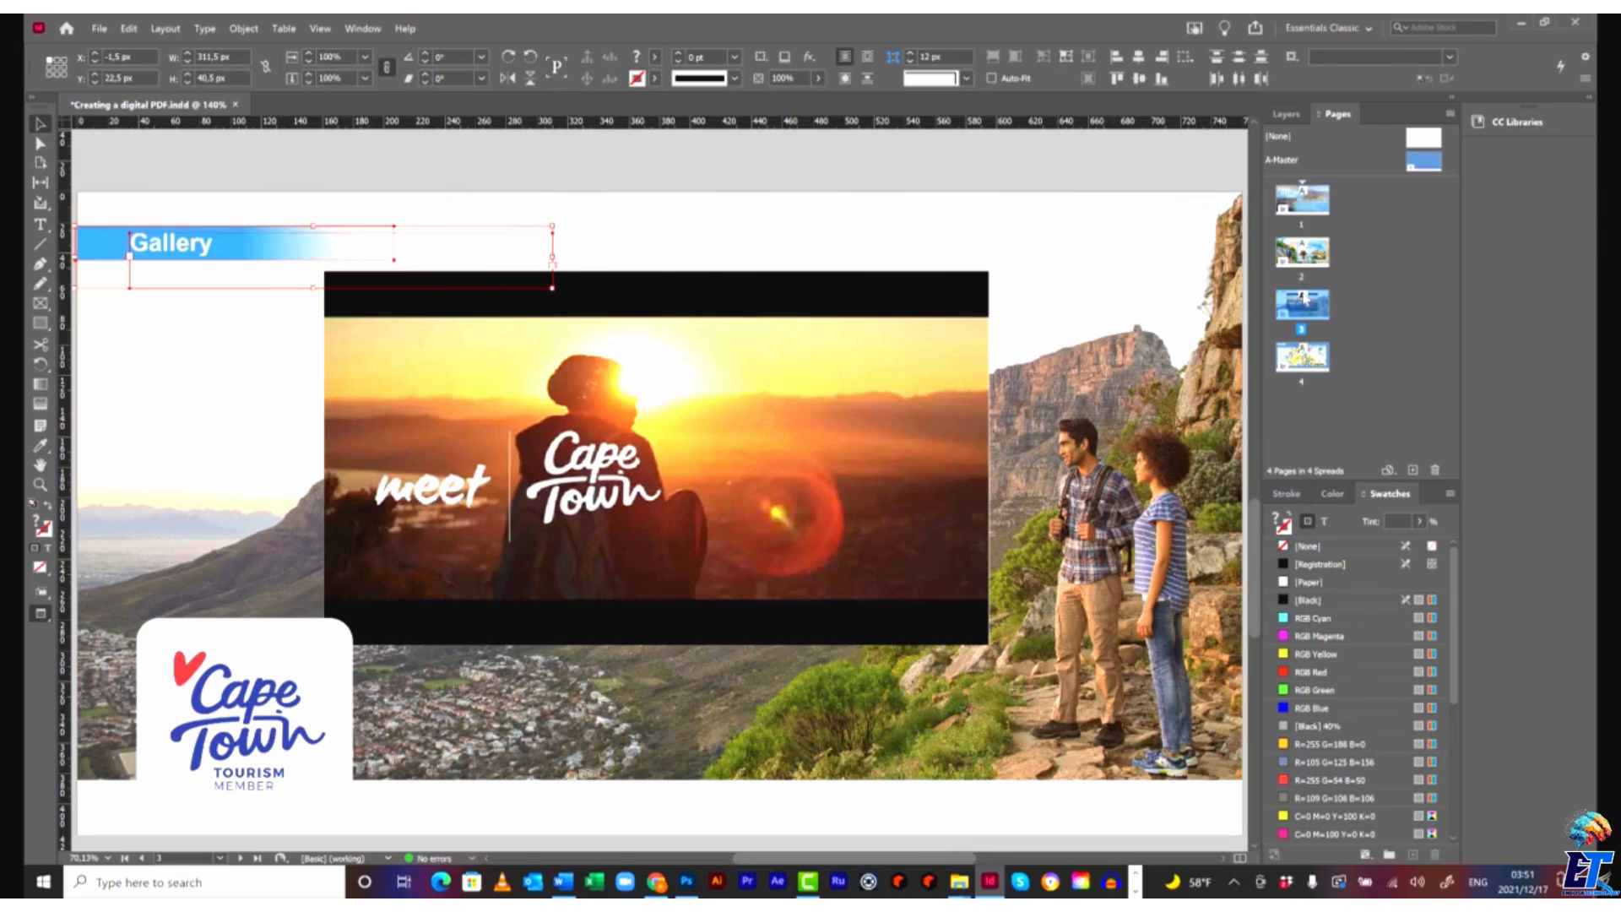
double_click(217, 247)
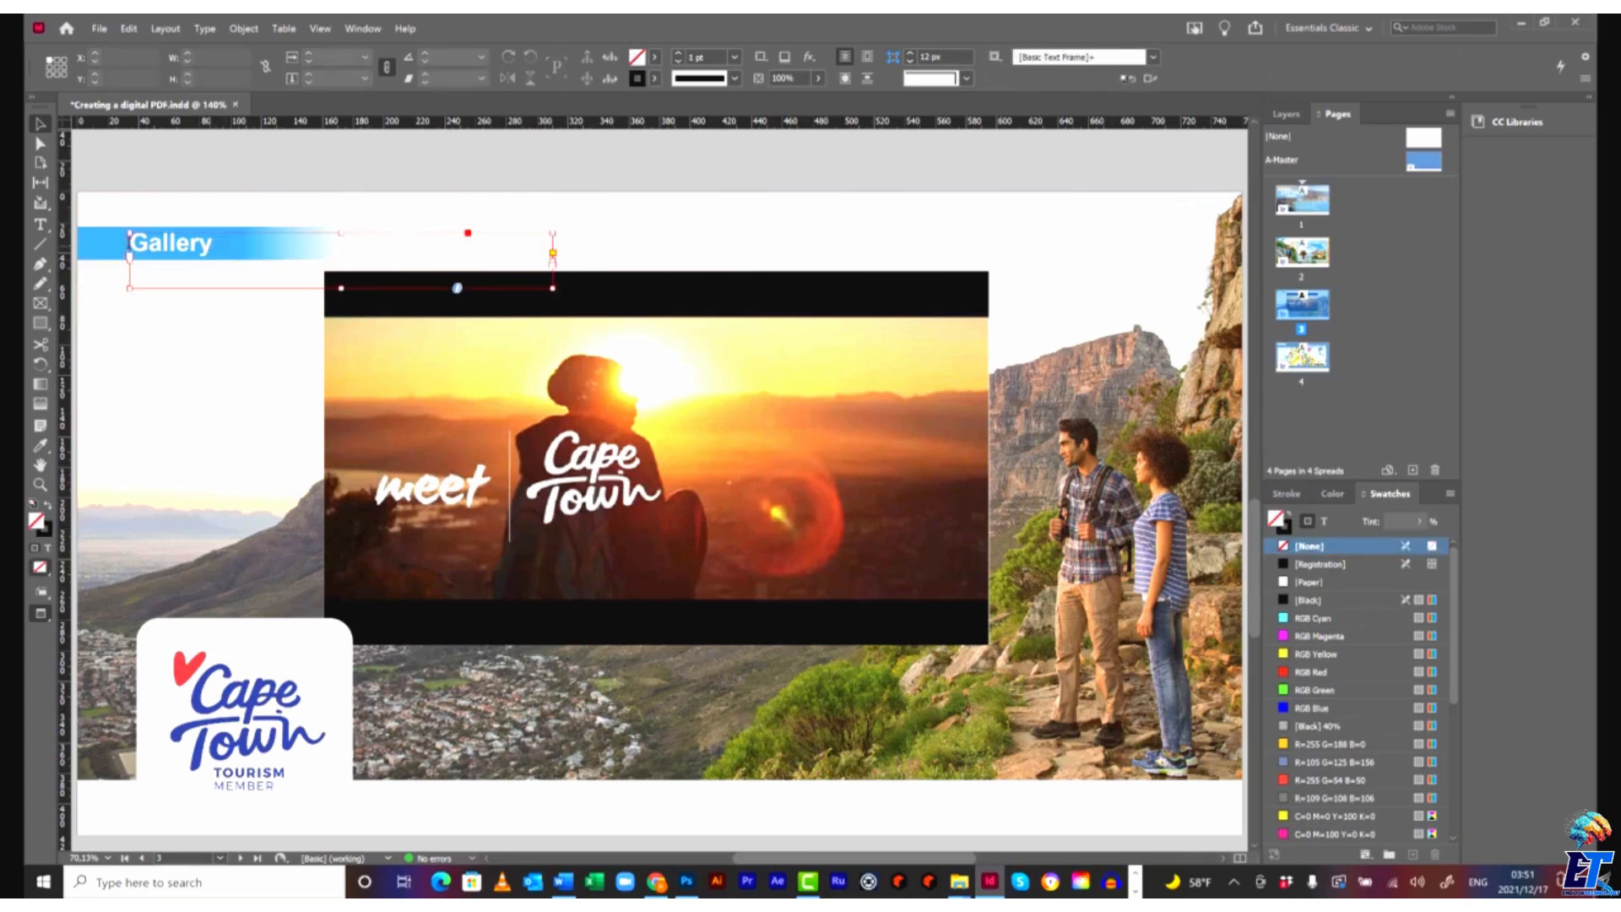
double_click(130, 242)
type("Video")
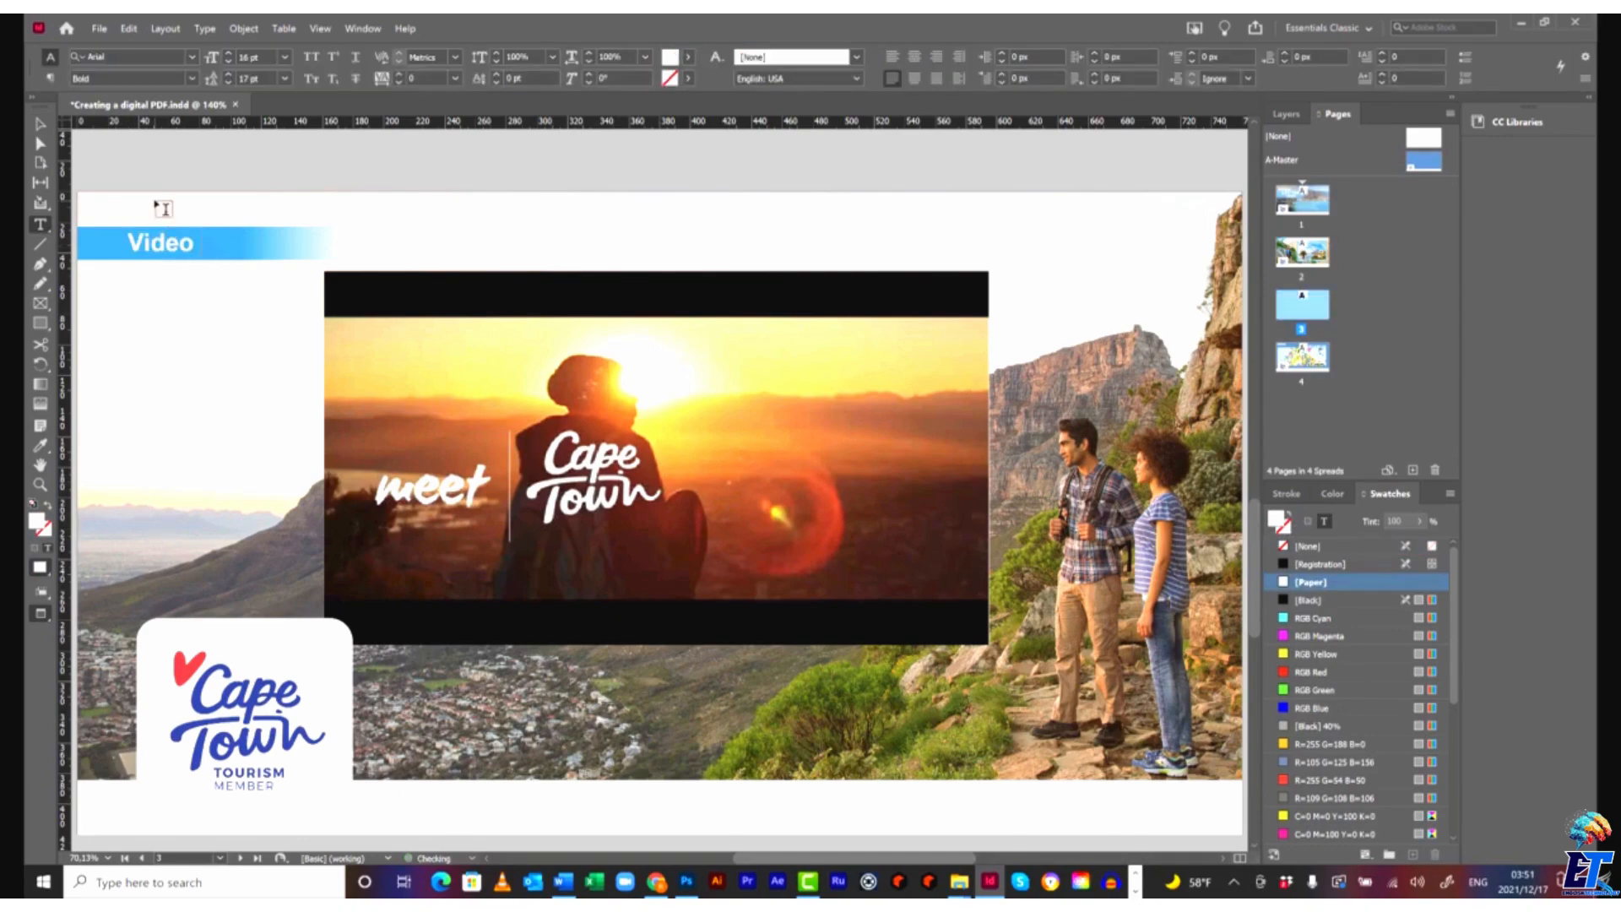
type(" about Cape To")
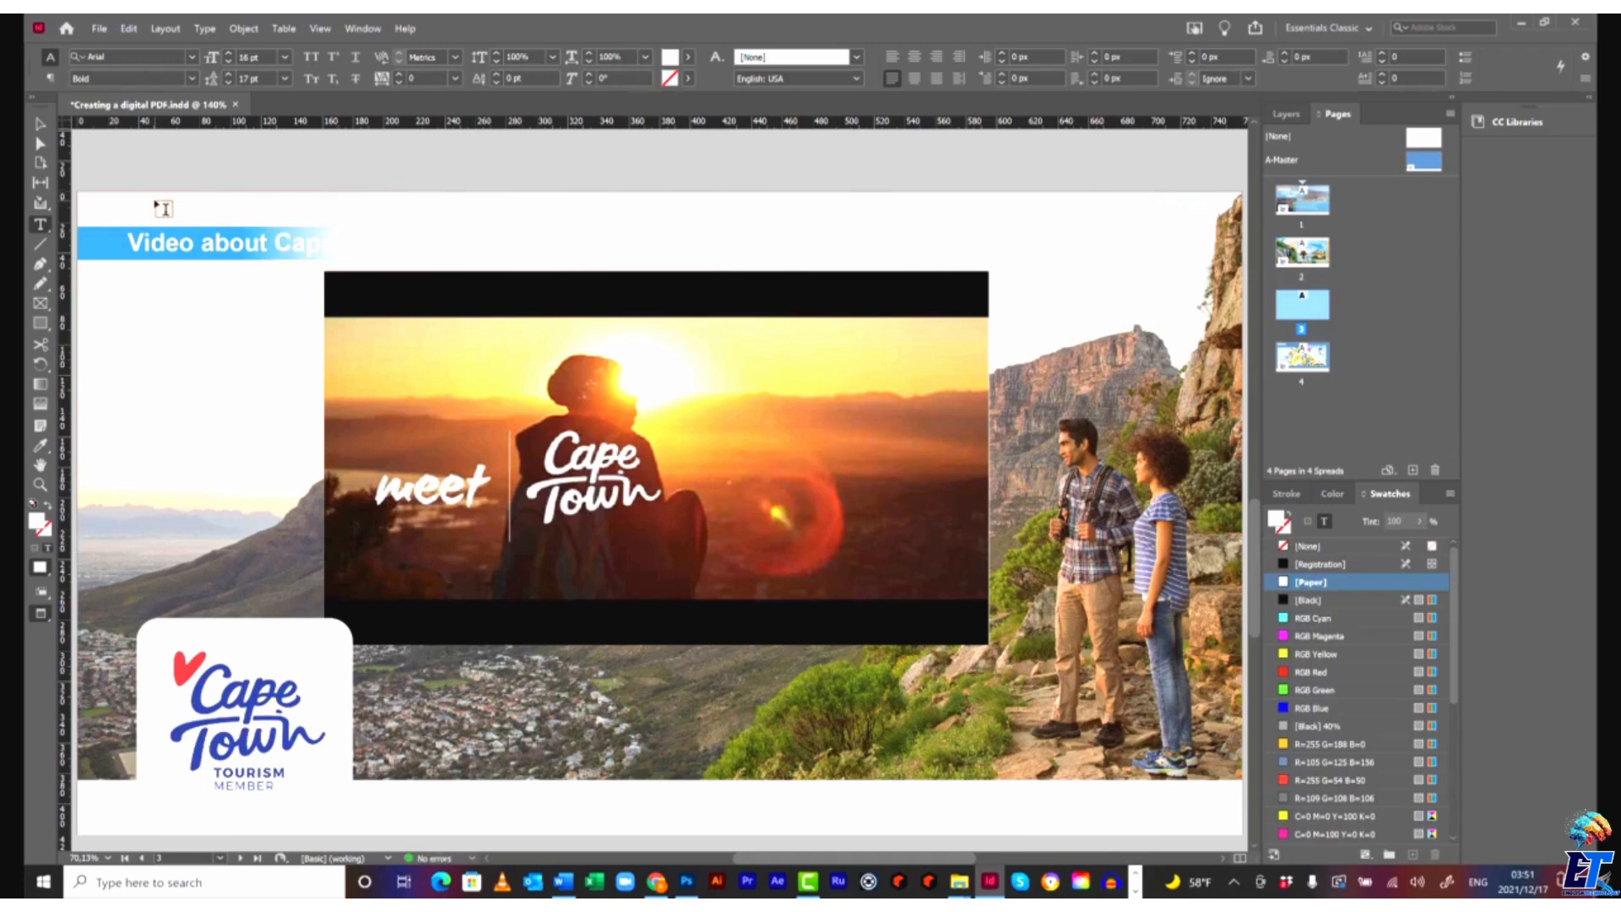
key("Escape")
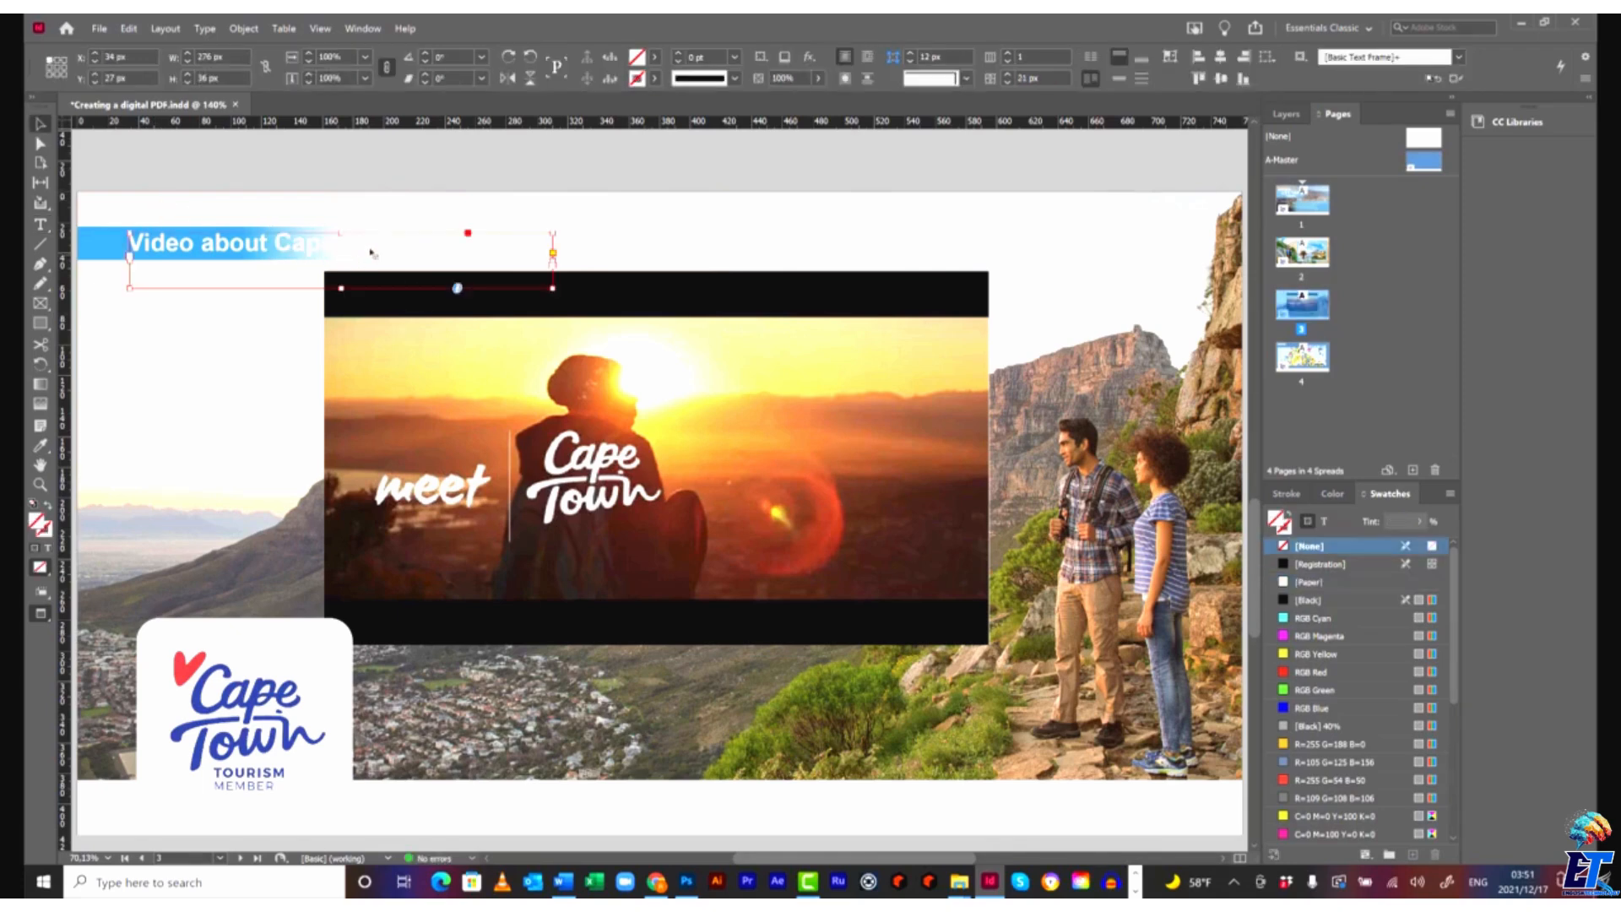
left_click(165, 263)
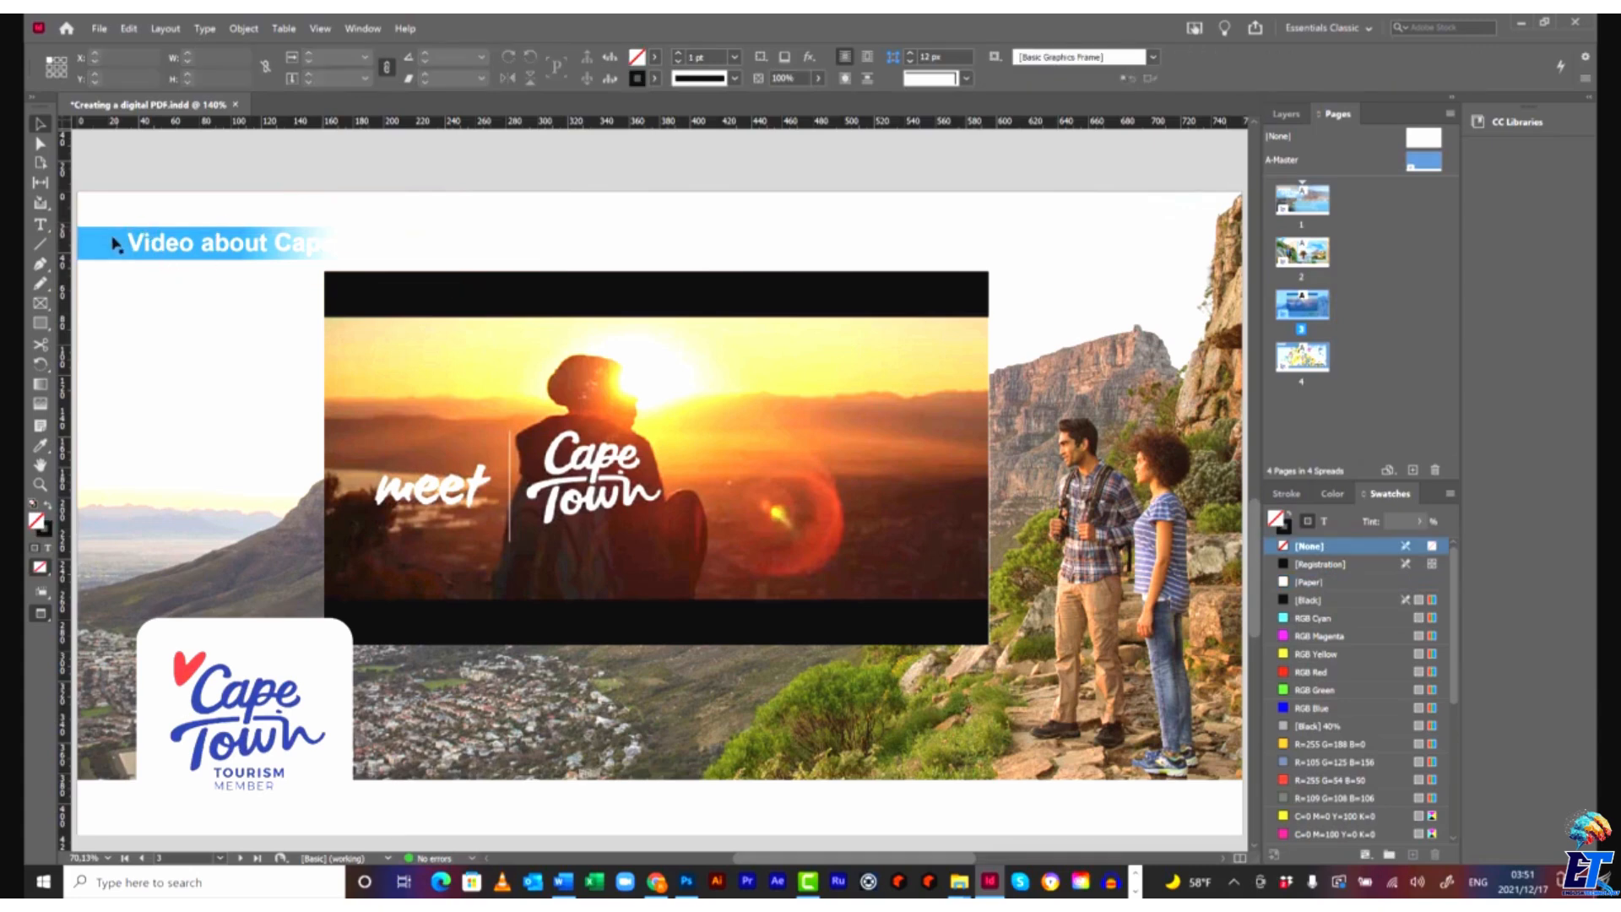
Widen the blue bar behind the "Video about Cape Town" title to about 300 px and deselect it.
left_click(372, 253)
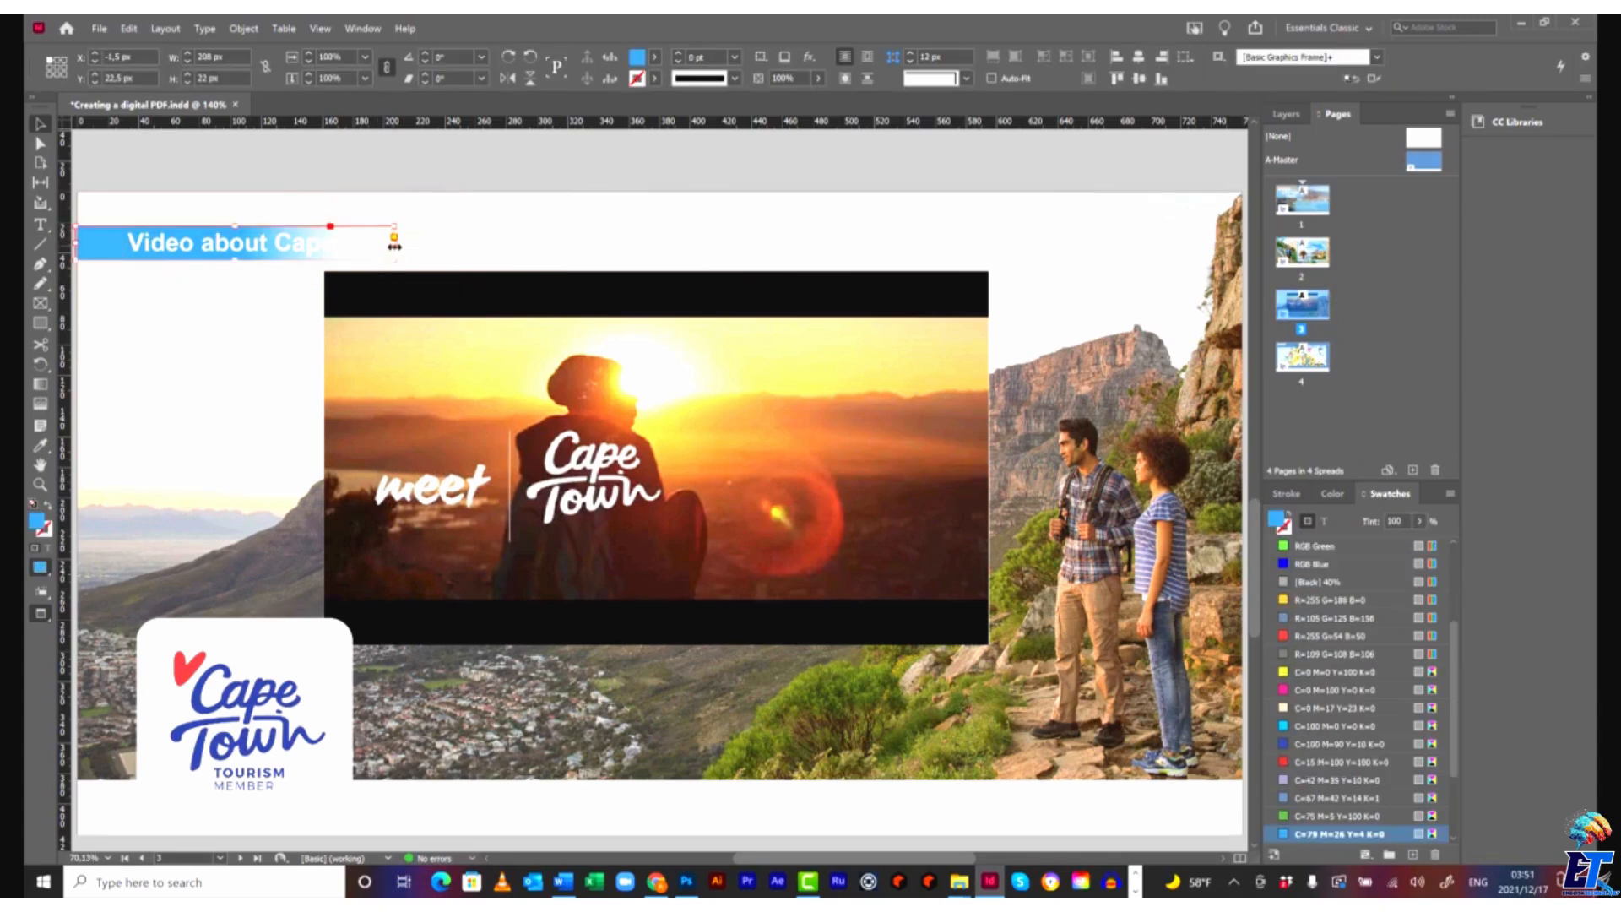
left_click_drag(394, 244, 537, 252)
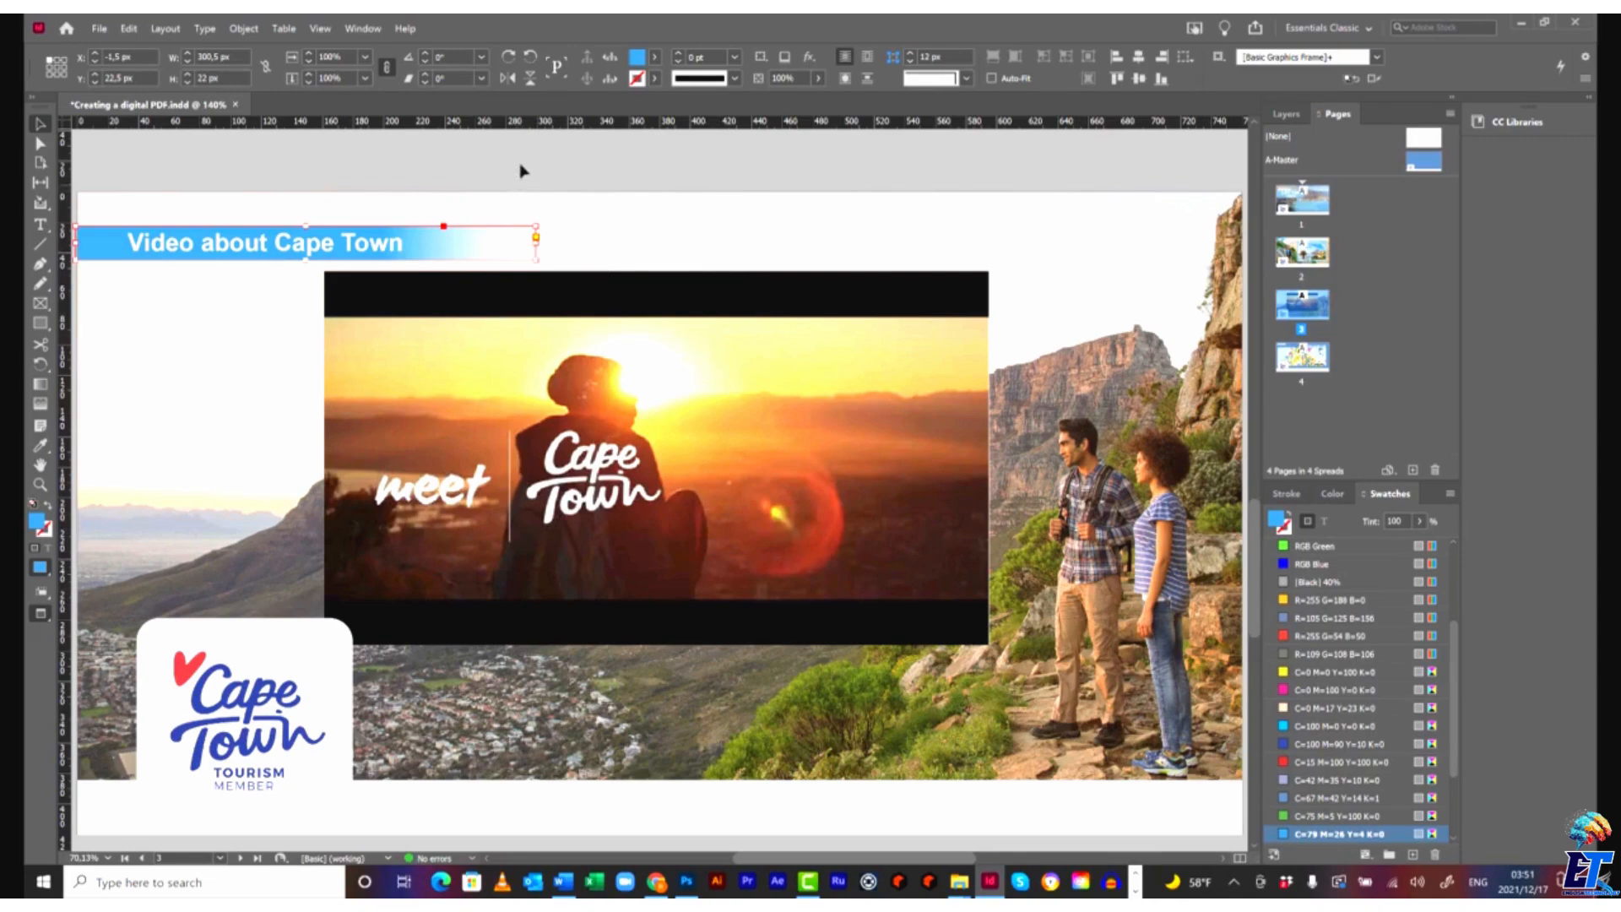
left_click(520, 160)
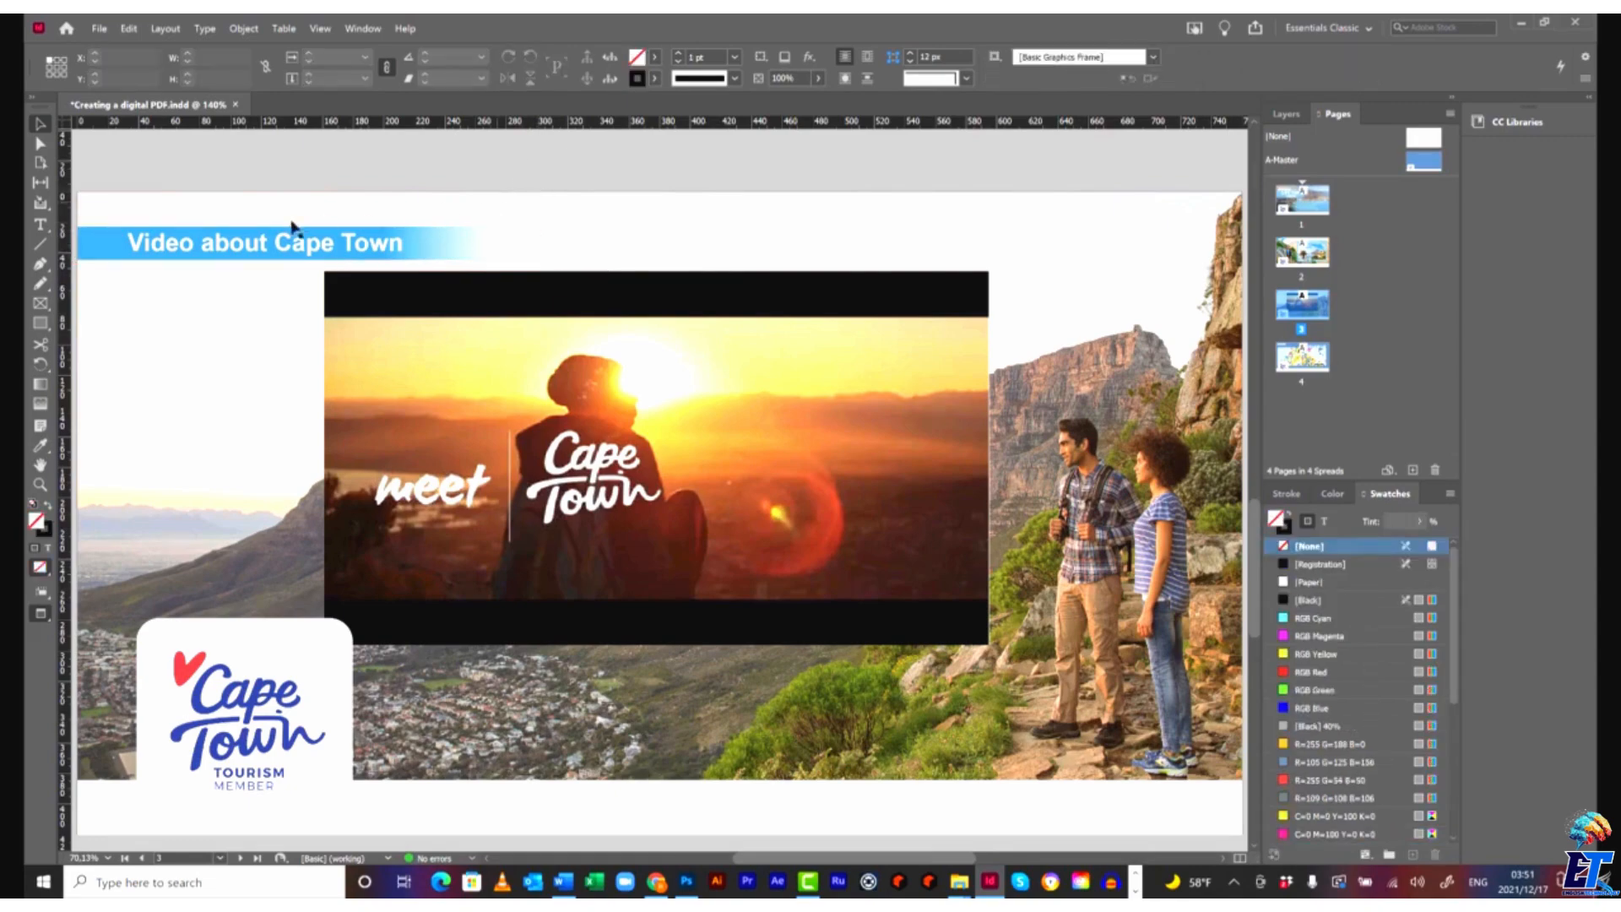
Copy the "Video about Cape Town" title with its blue bar and delete the plain "Map of Cape Town" title on page 4.
left_click(275, 245)
left_click(106, 251, "shift")
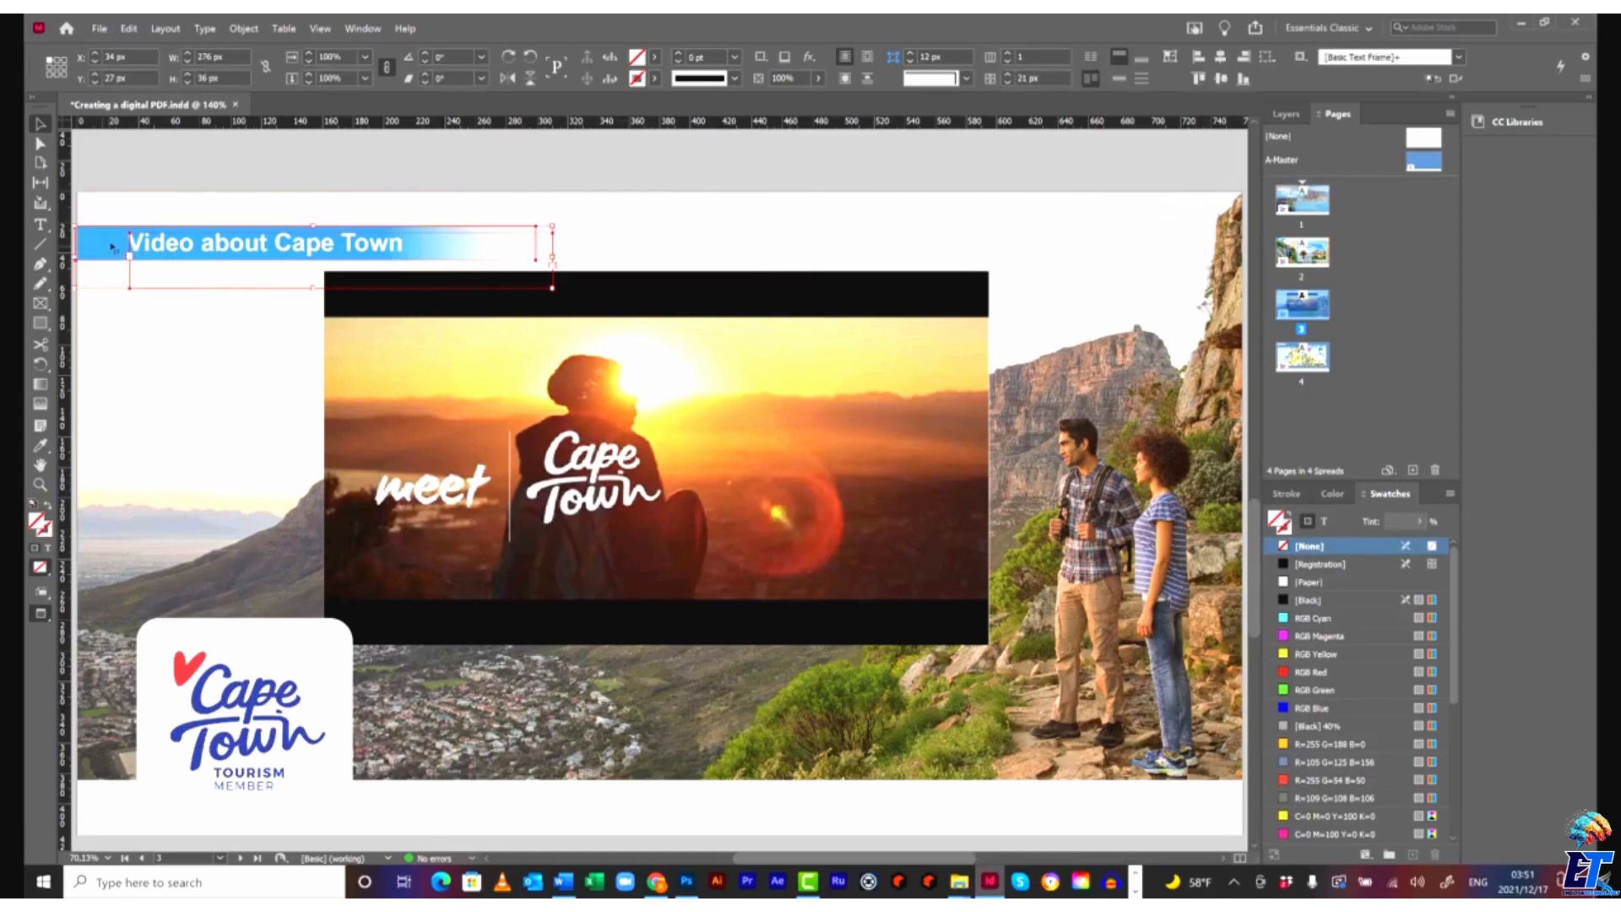
scroll(448, 450, "down", 10)
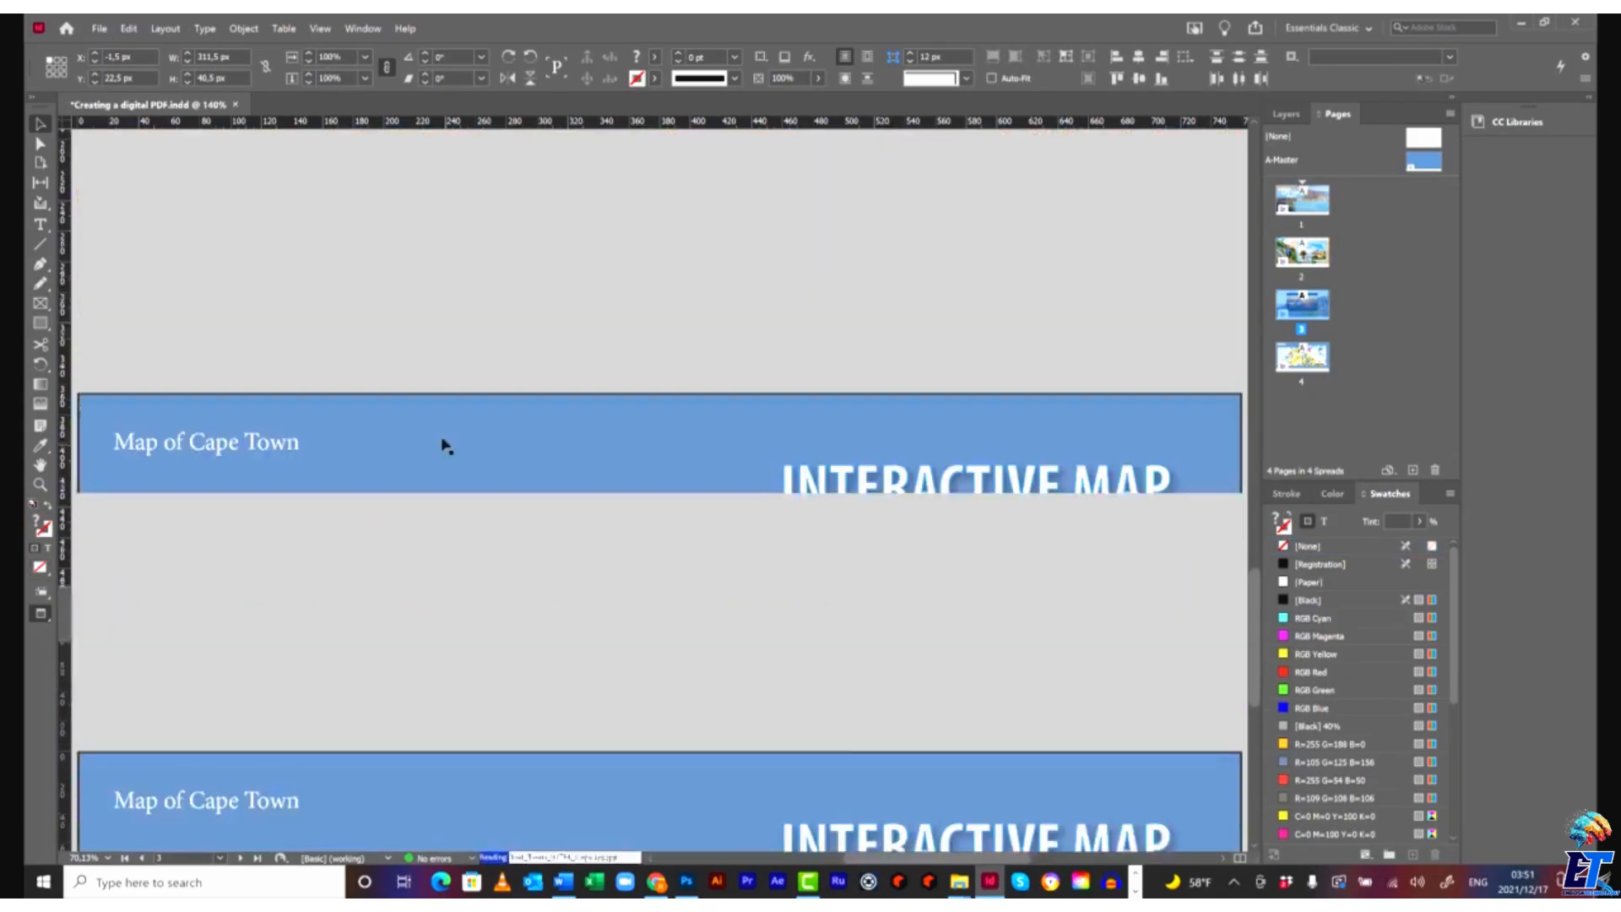
scroll(446, 434, "up", 2)
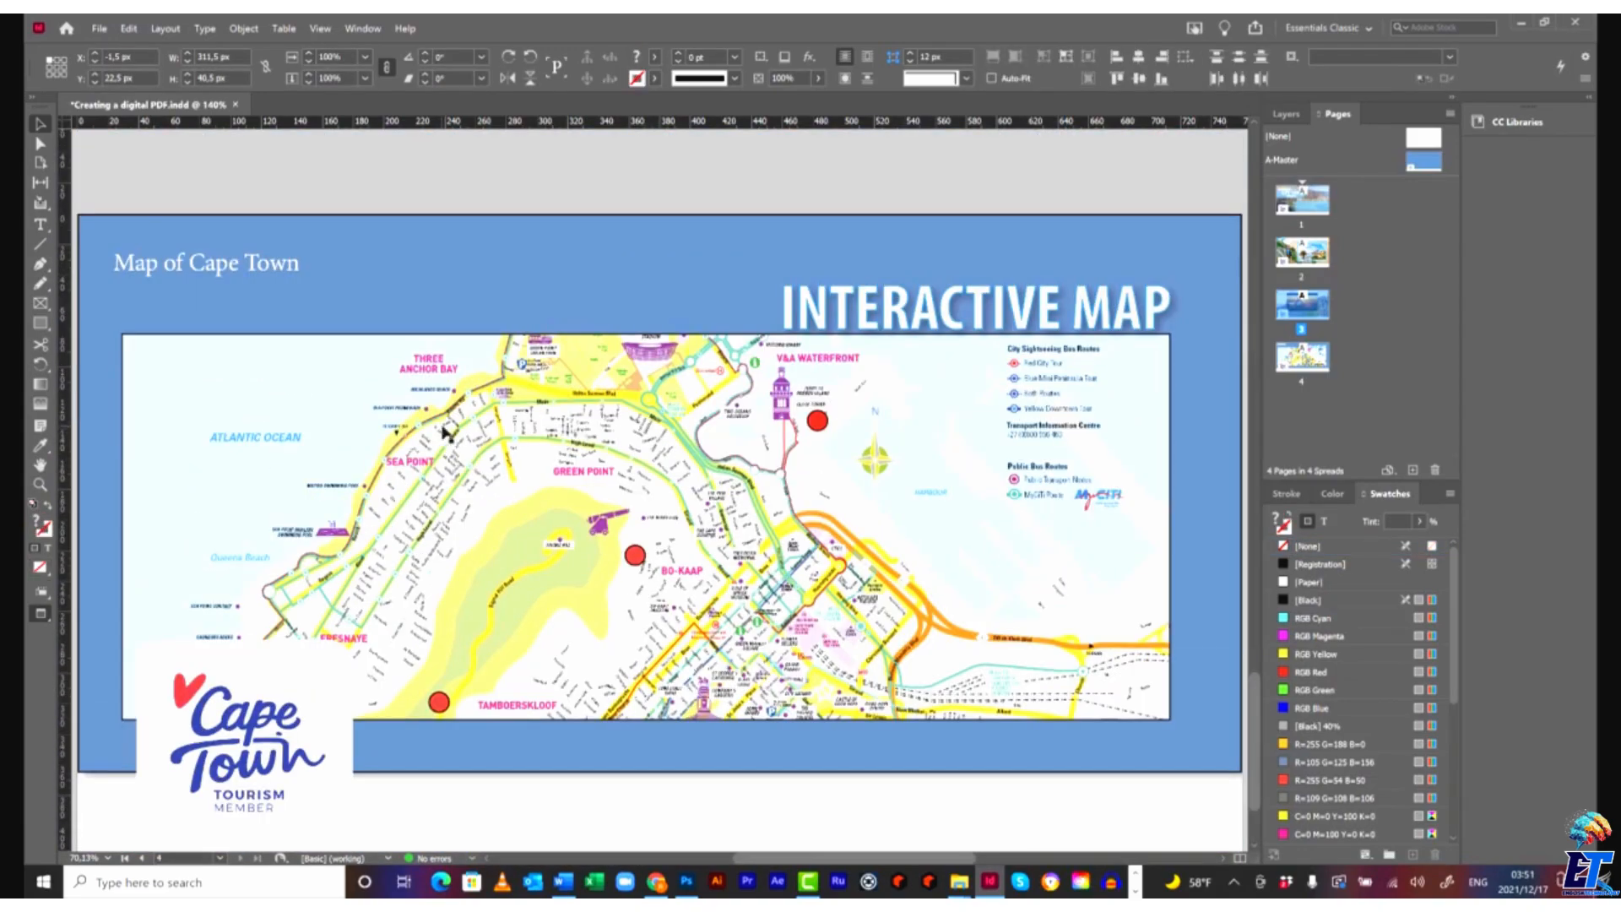
left_click(224, 279)
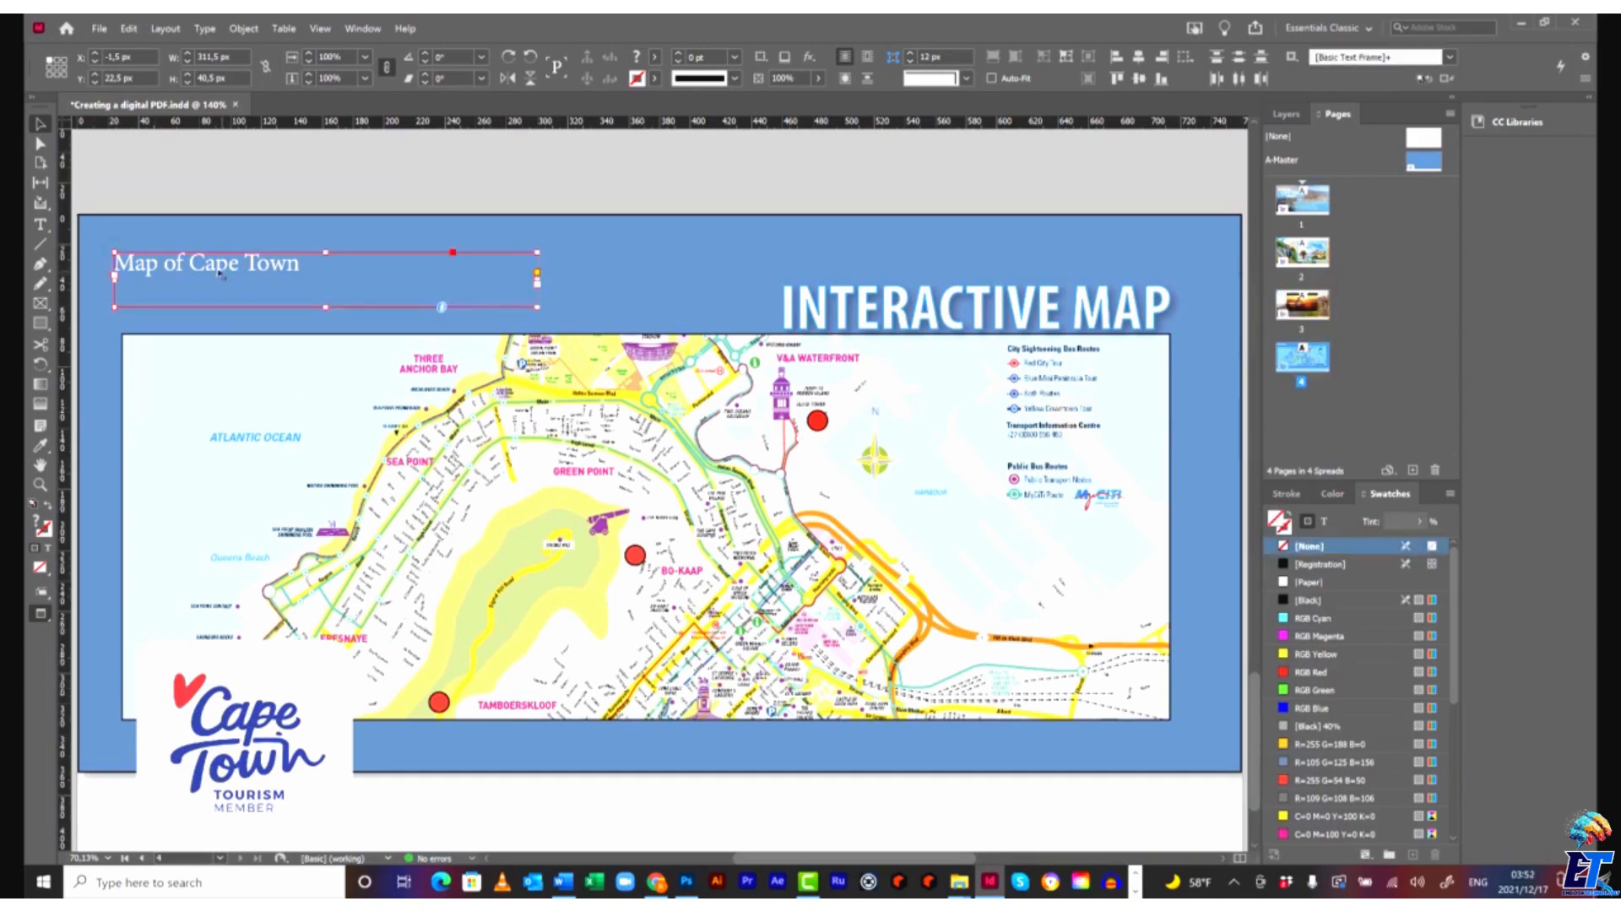
key("ctrl+x")
Paste the copied title and blue bar in place on page 4 and deselect them.
right_click(238, 251)
left_click(287, 271)
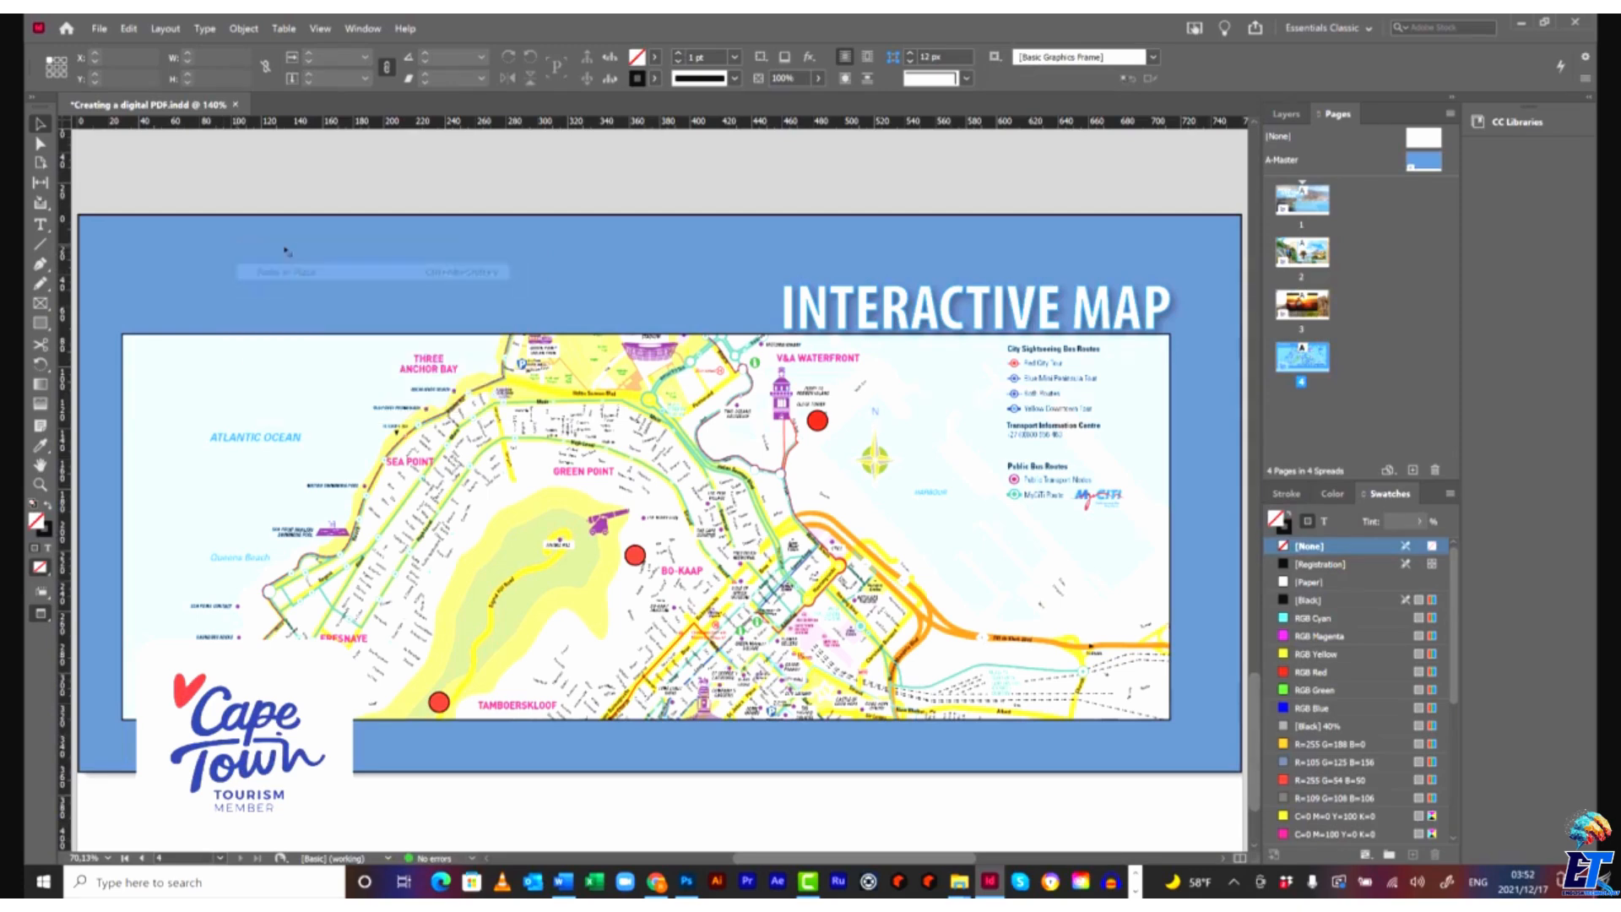
left_click(387, 177)
Replace the pasted title text on page 4 with "Map of Cape Town".
left_click(380, 272)
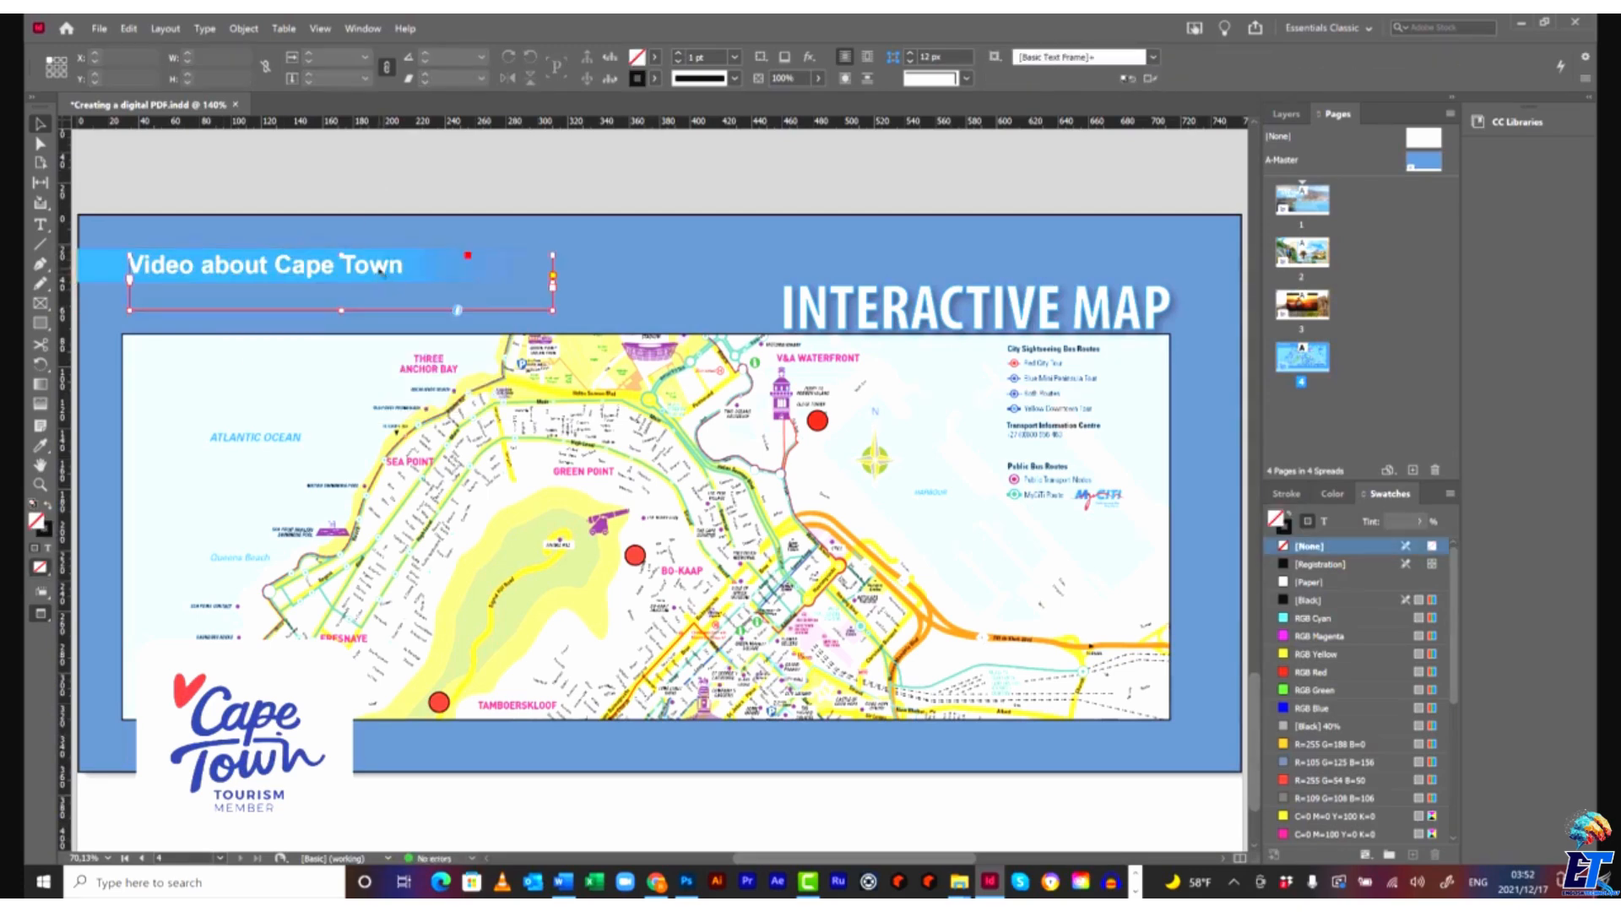
double_click(329, 267)
left_click_drag(404, 266, 120, 267)
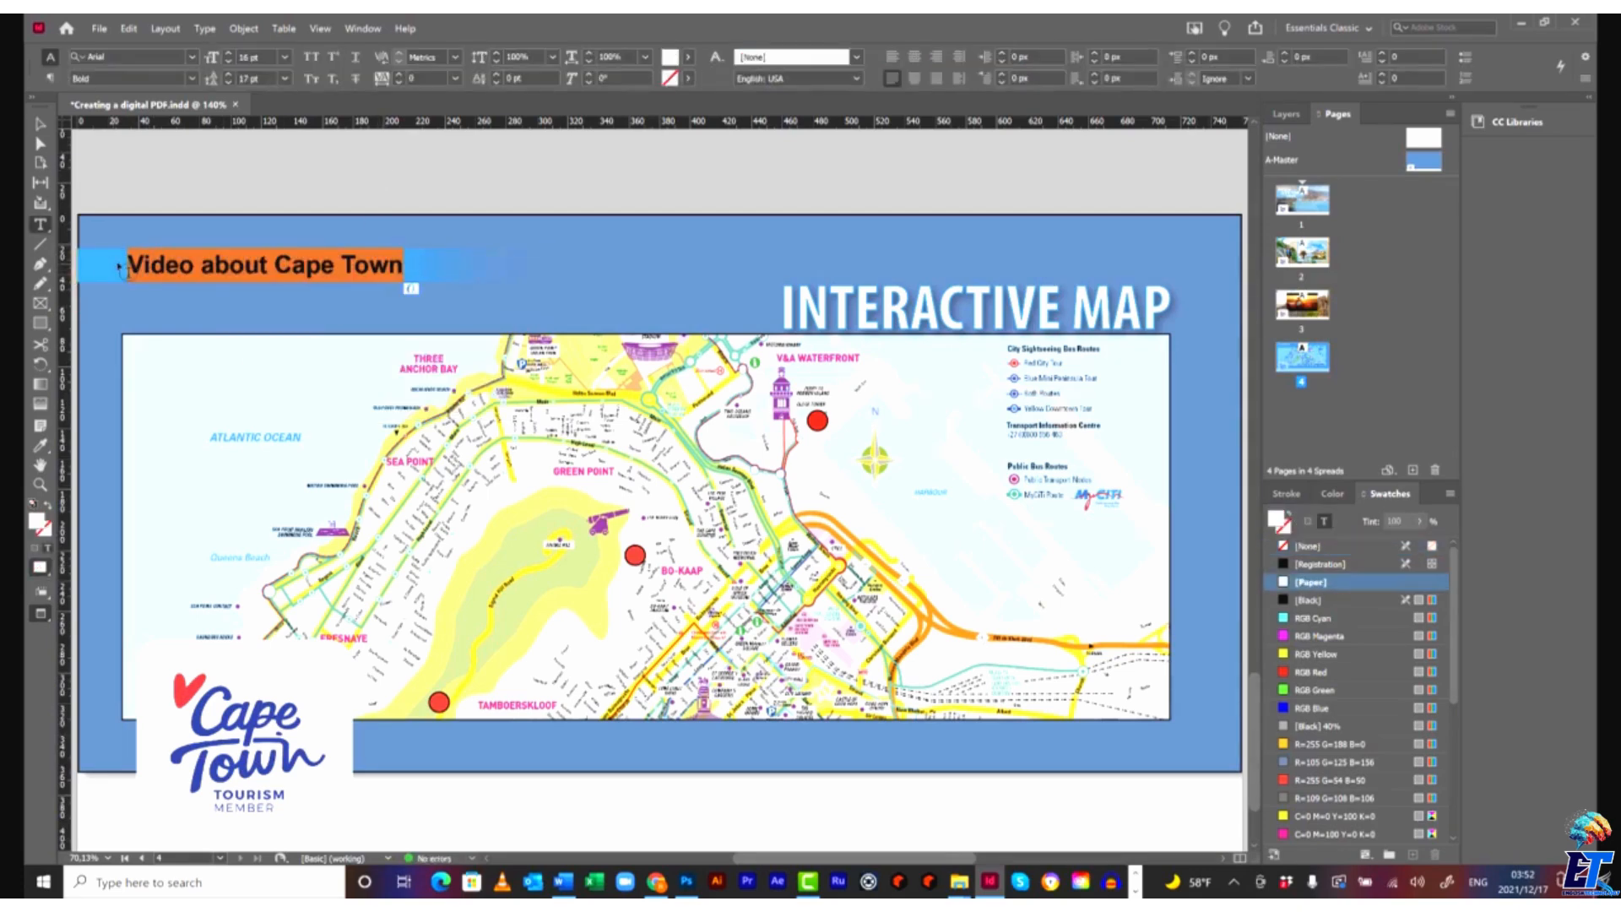
type("Map")
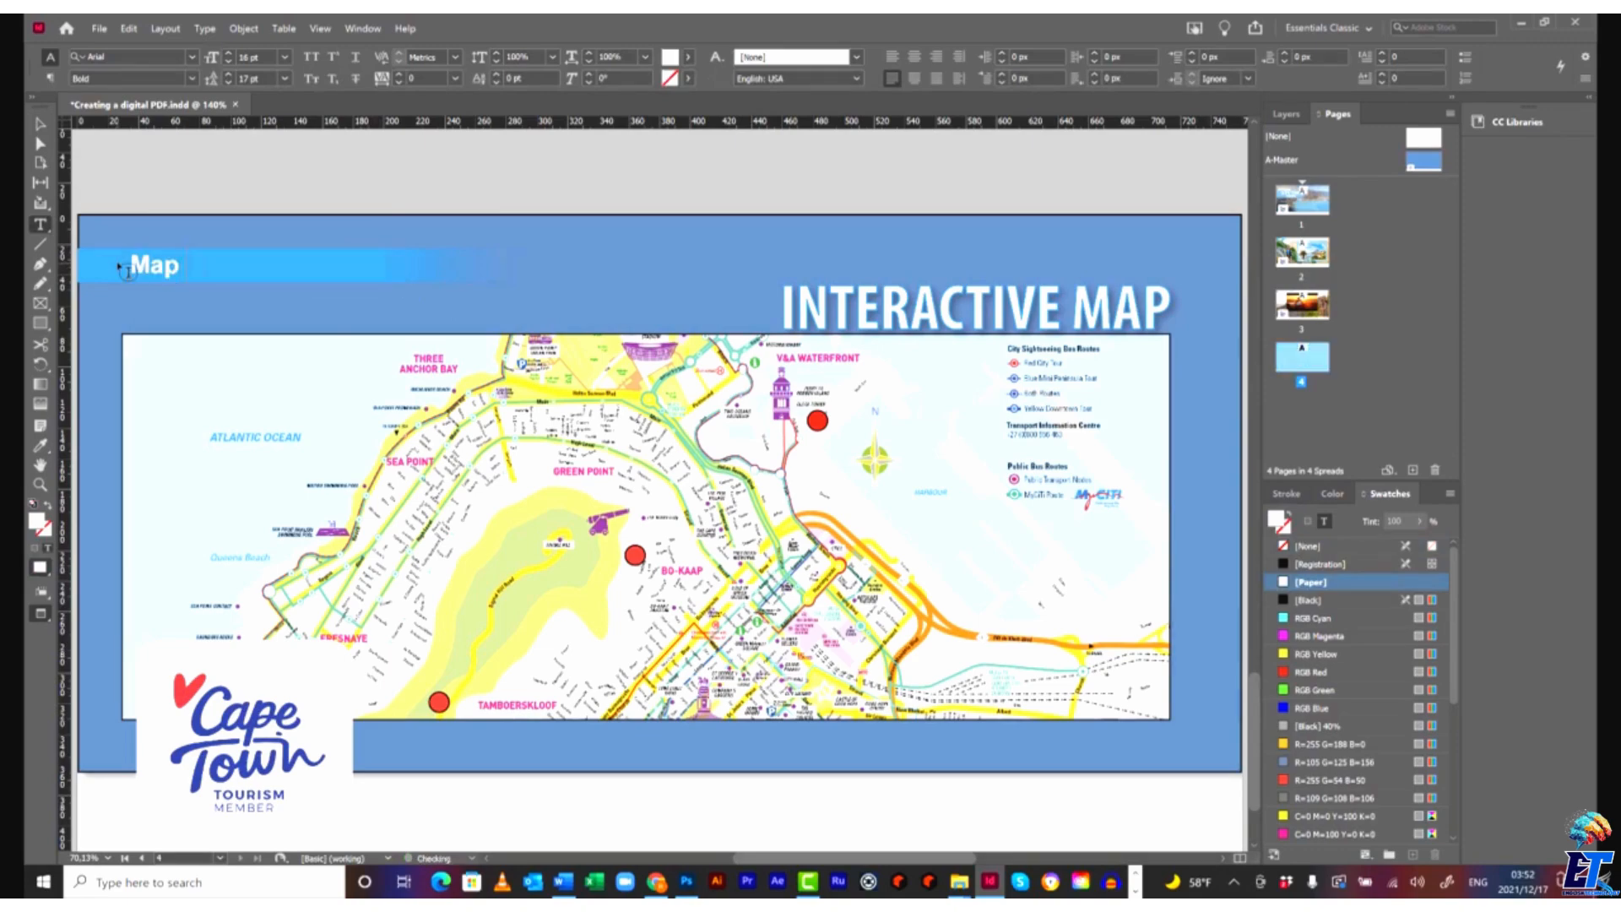
type(" of Cape Tow")
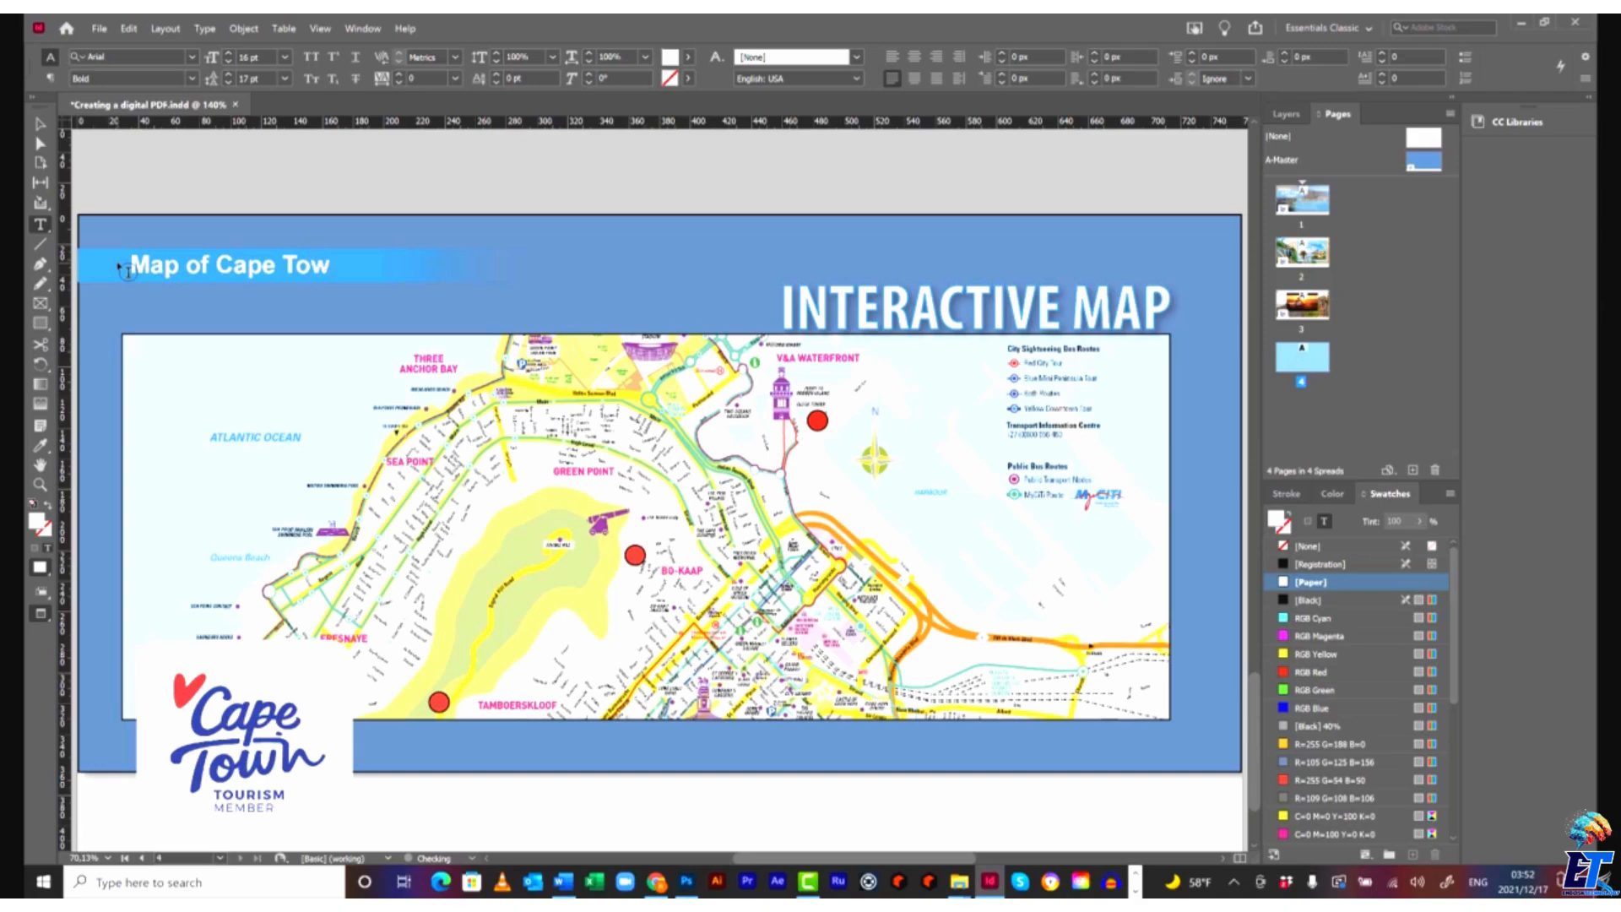
type("n")
left_click(40, 124)
Select the "Gallery" title text on page 2 and bring up the document's paragraph styles.
scroll(543, 223, "up", 10)
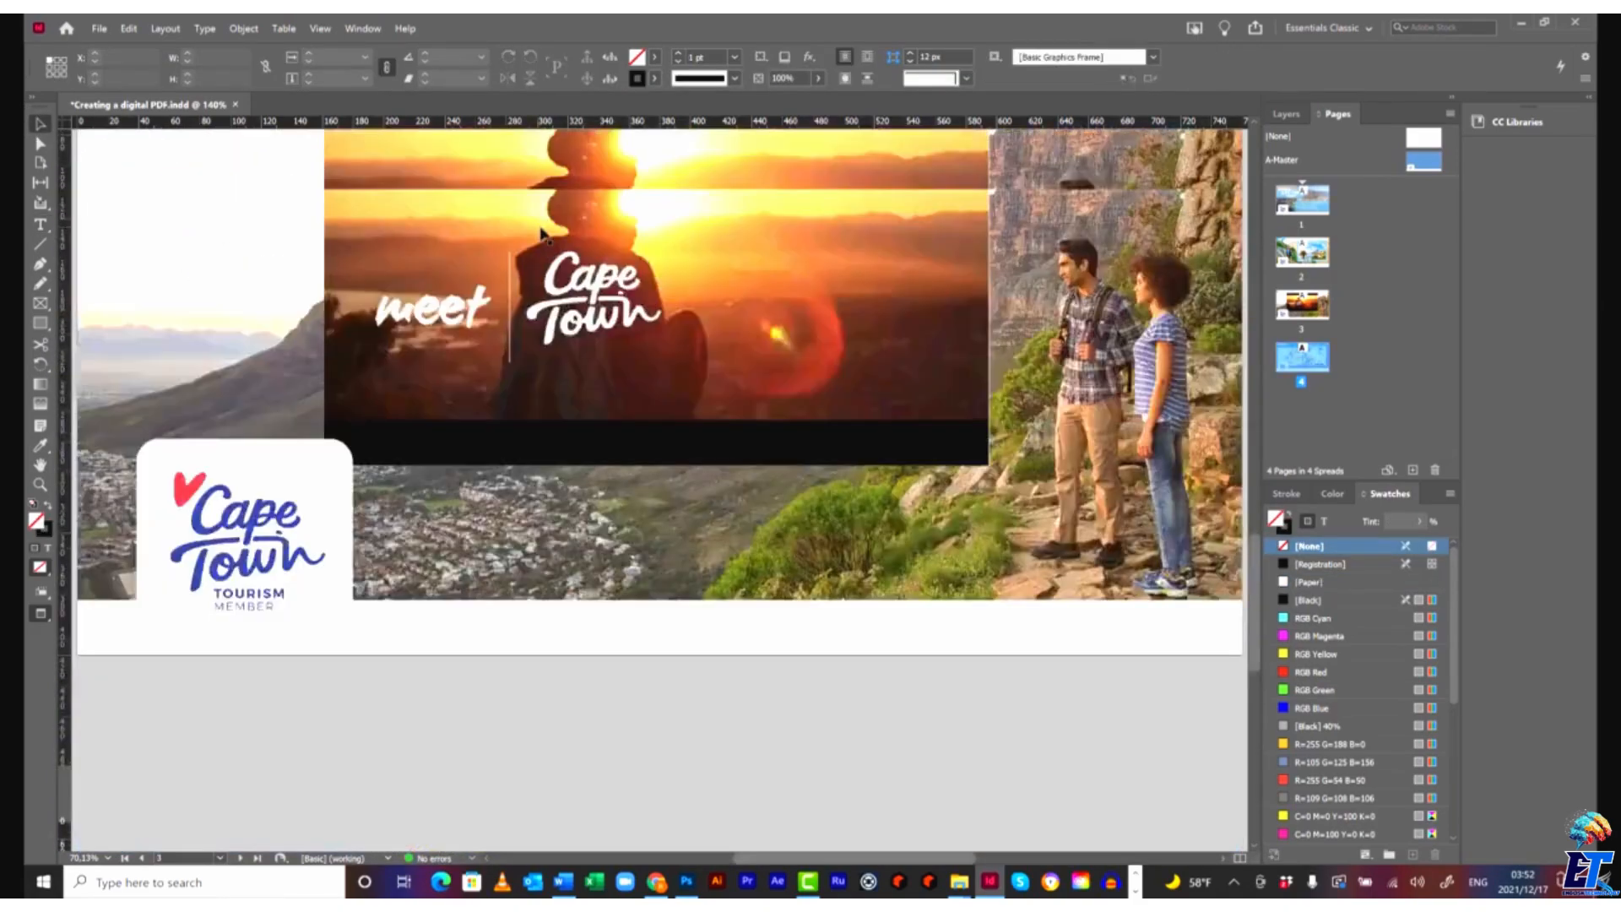
scroll(541, 228, "up", 10)
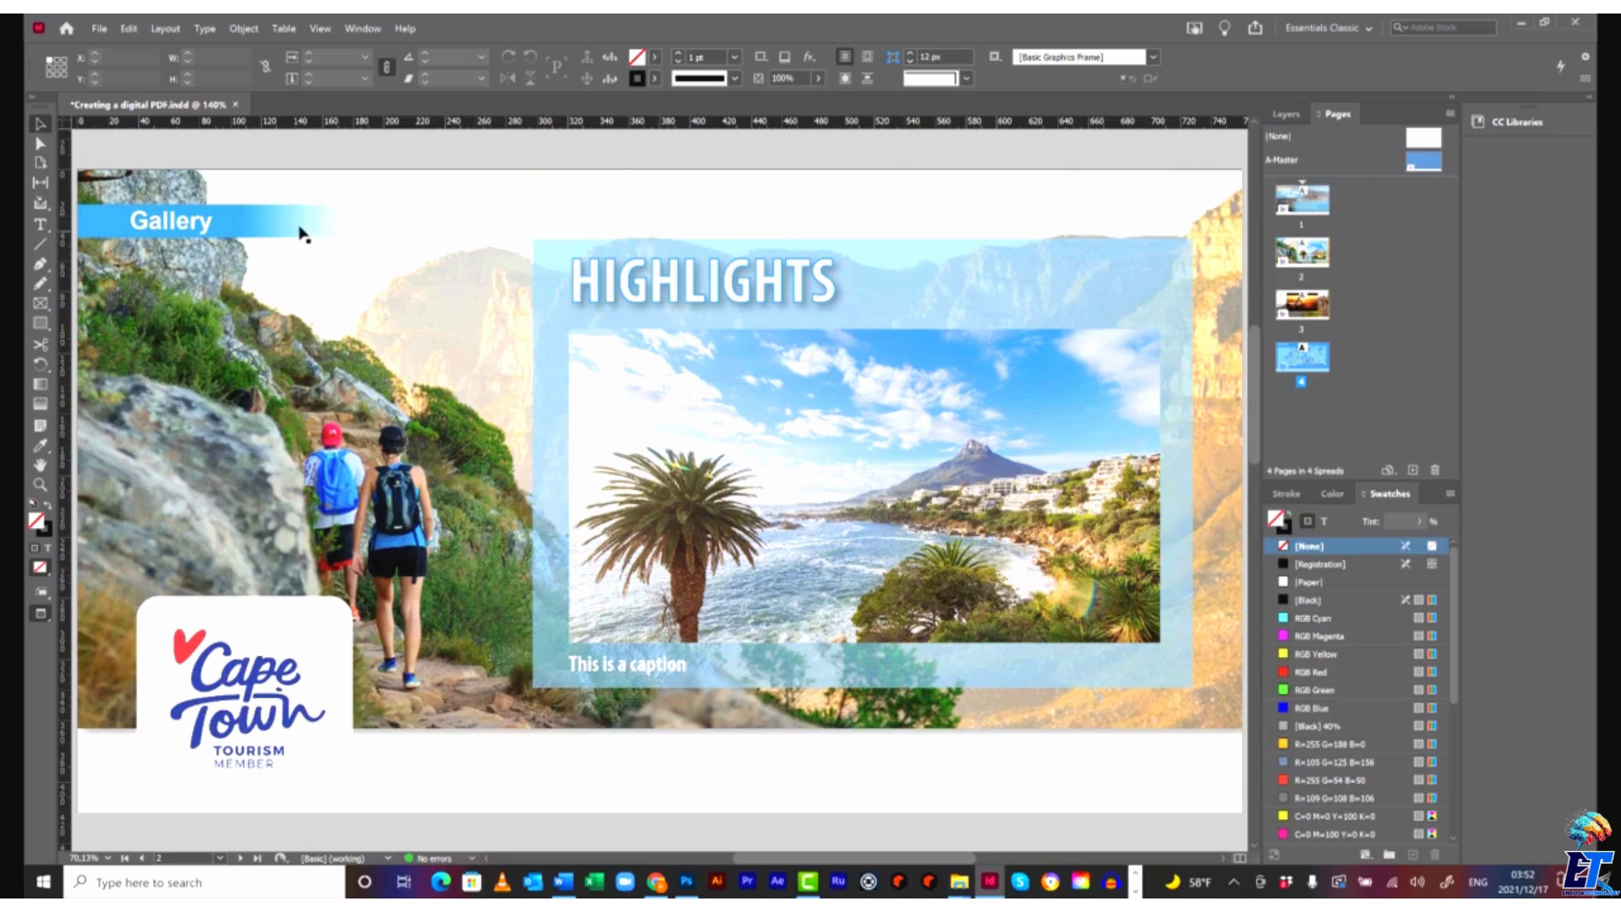
left_click(39, 224)
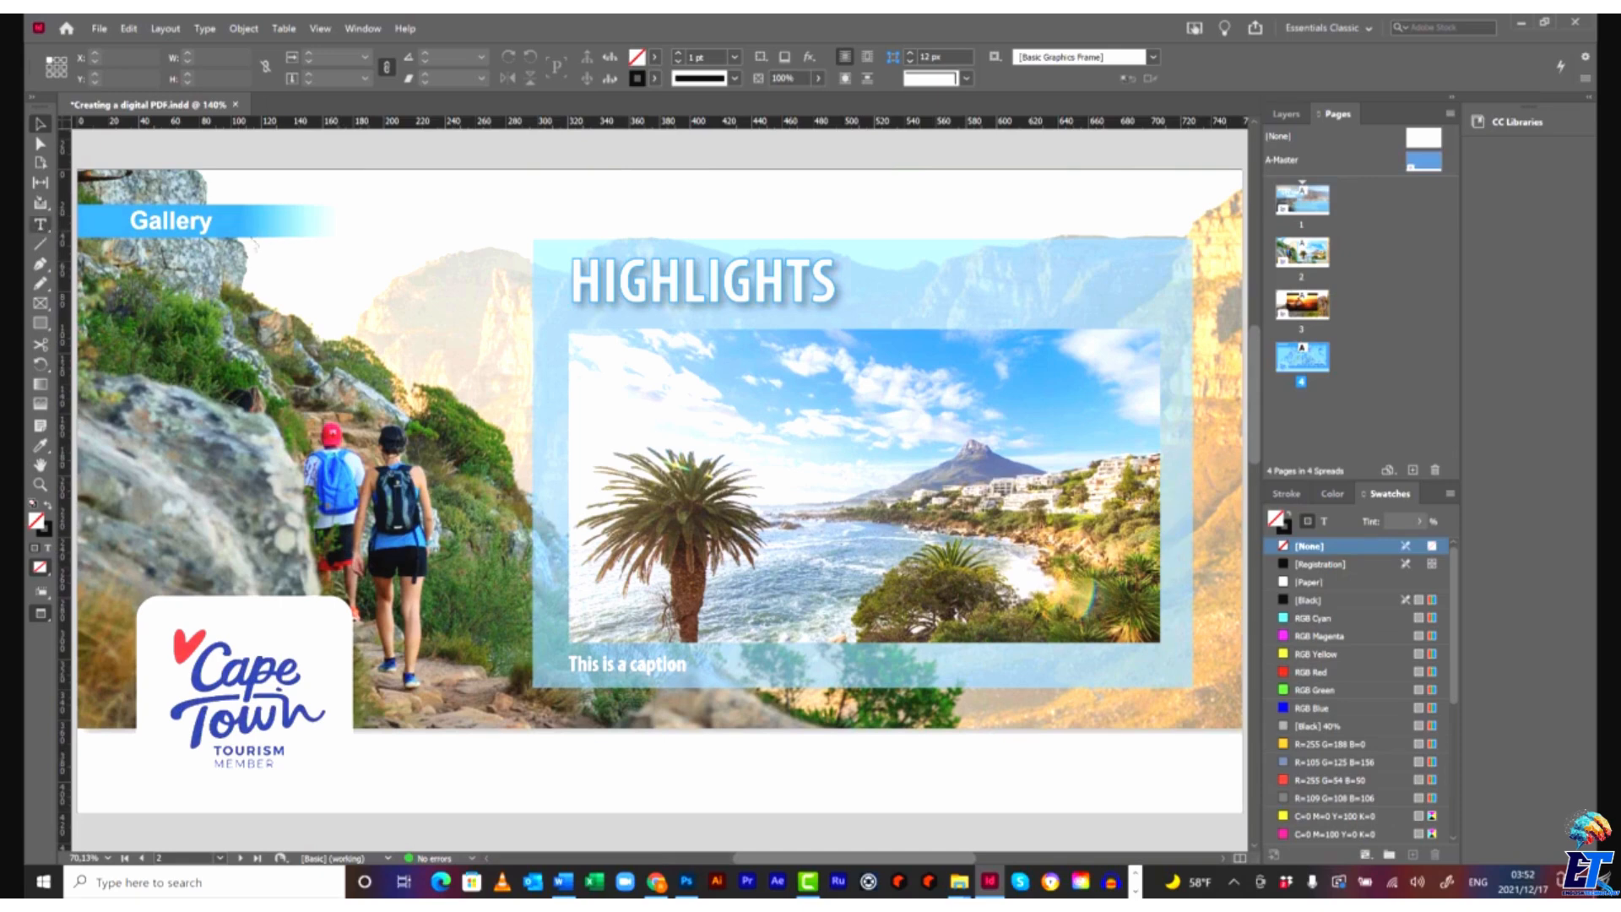
left_click(218, 224)
double_click(203, 223)
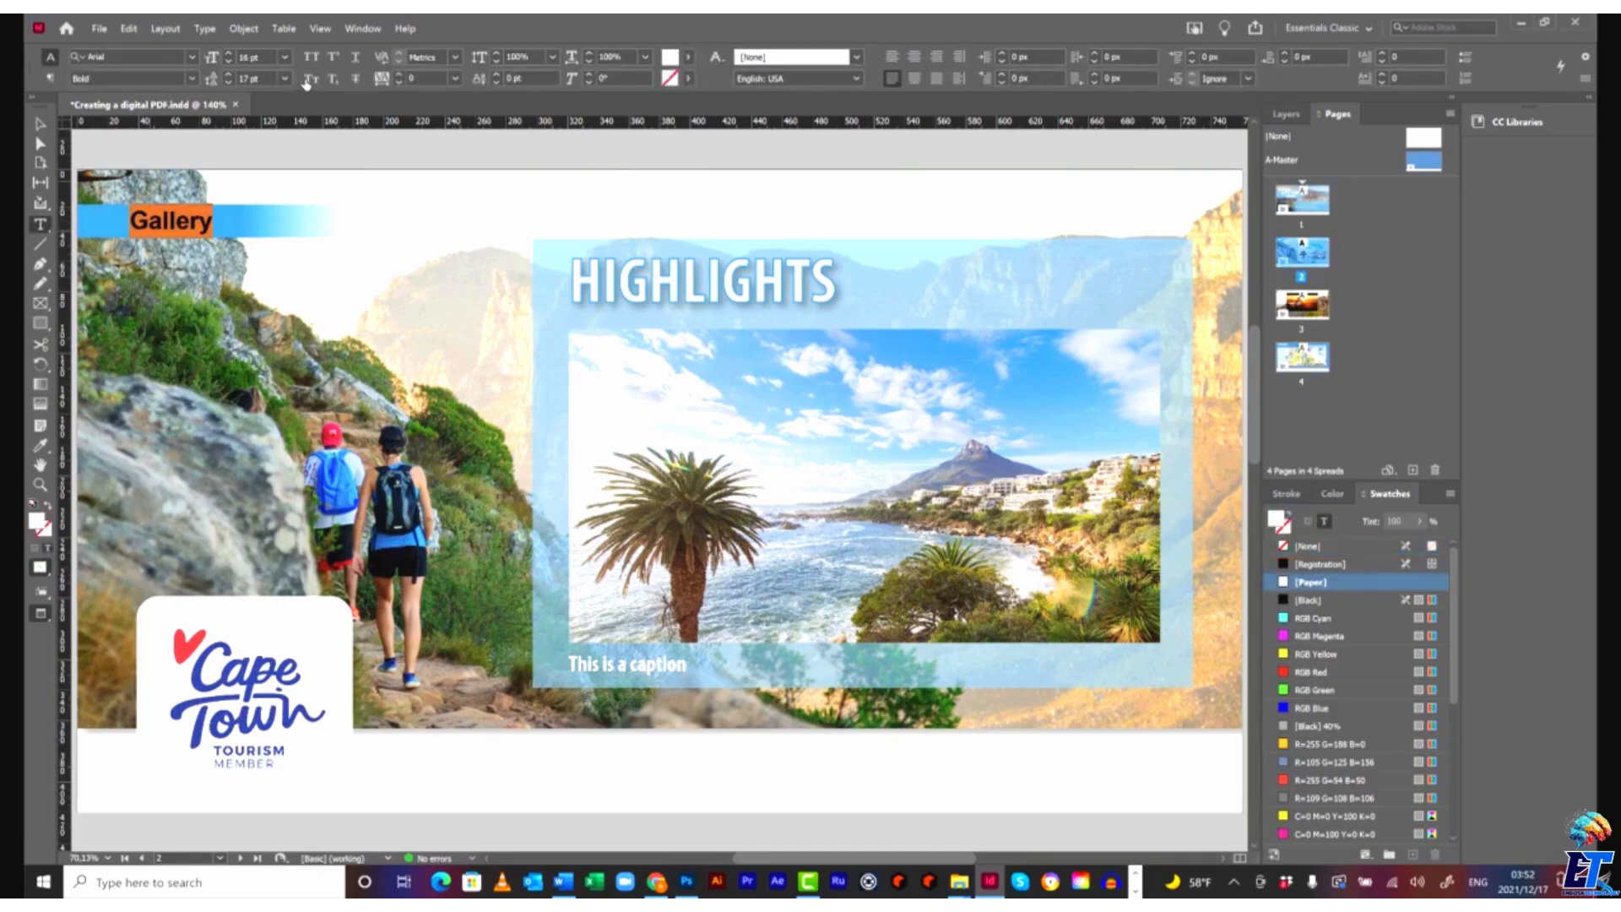
left_click(363, 29)
mouse_move(445, 377)
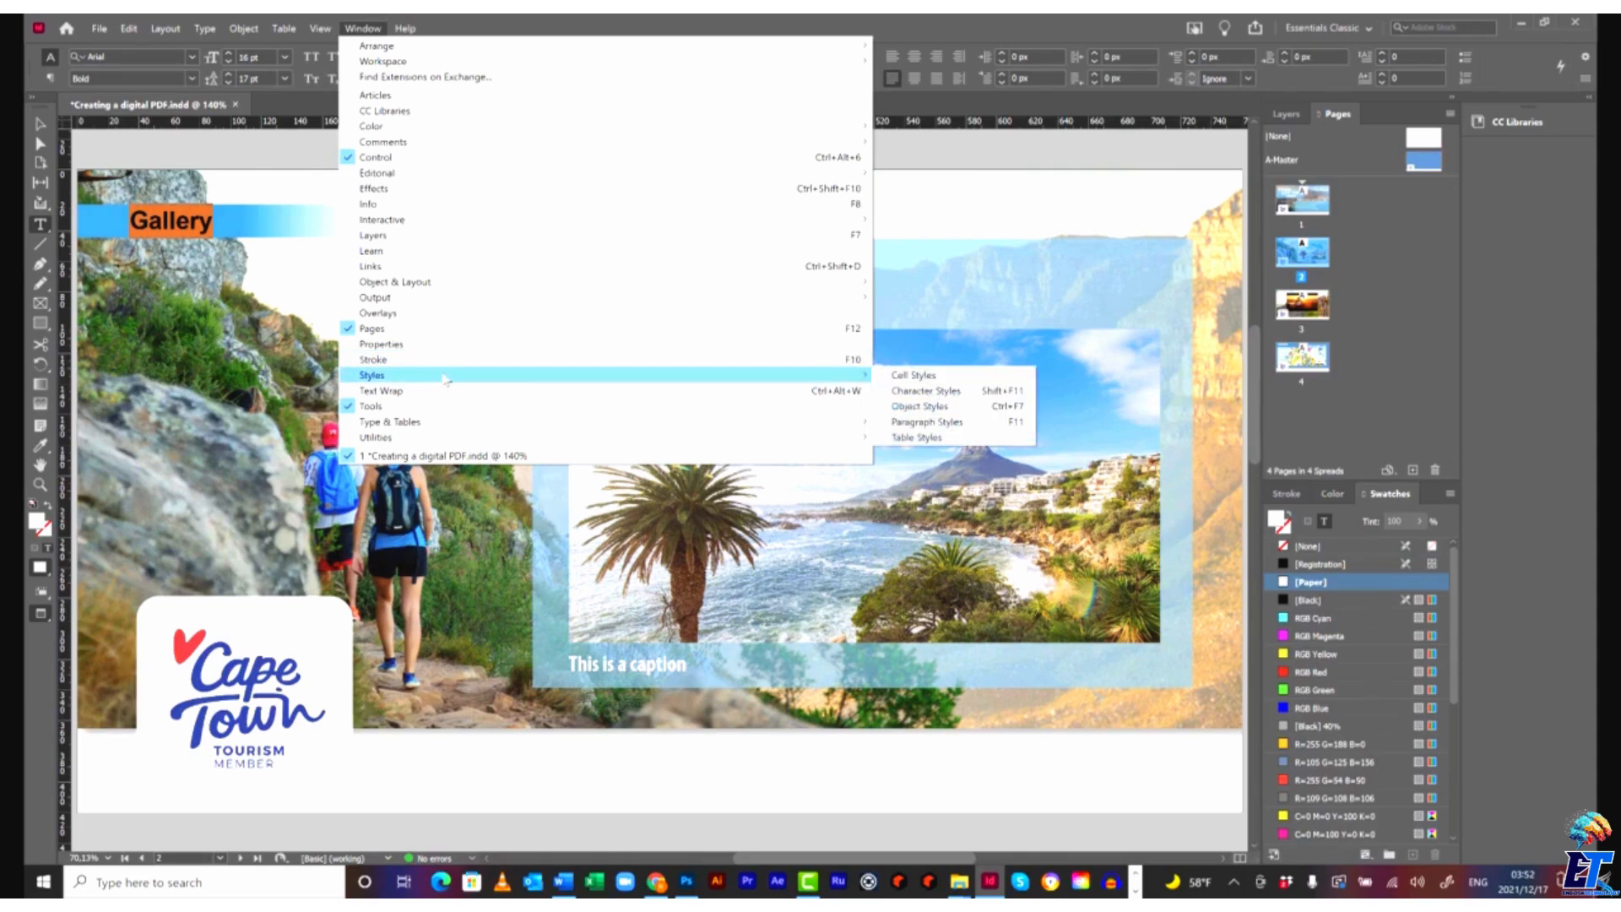
left_click(927, 422)
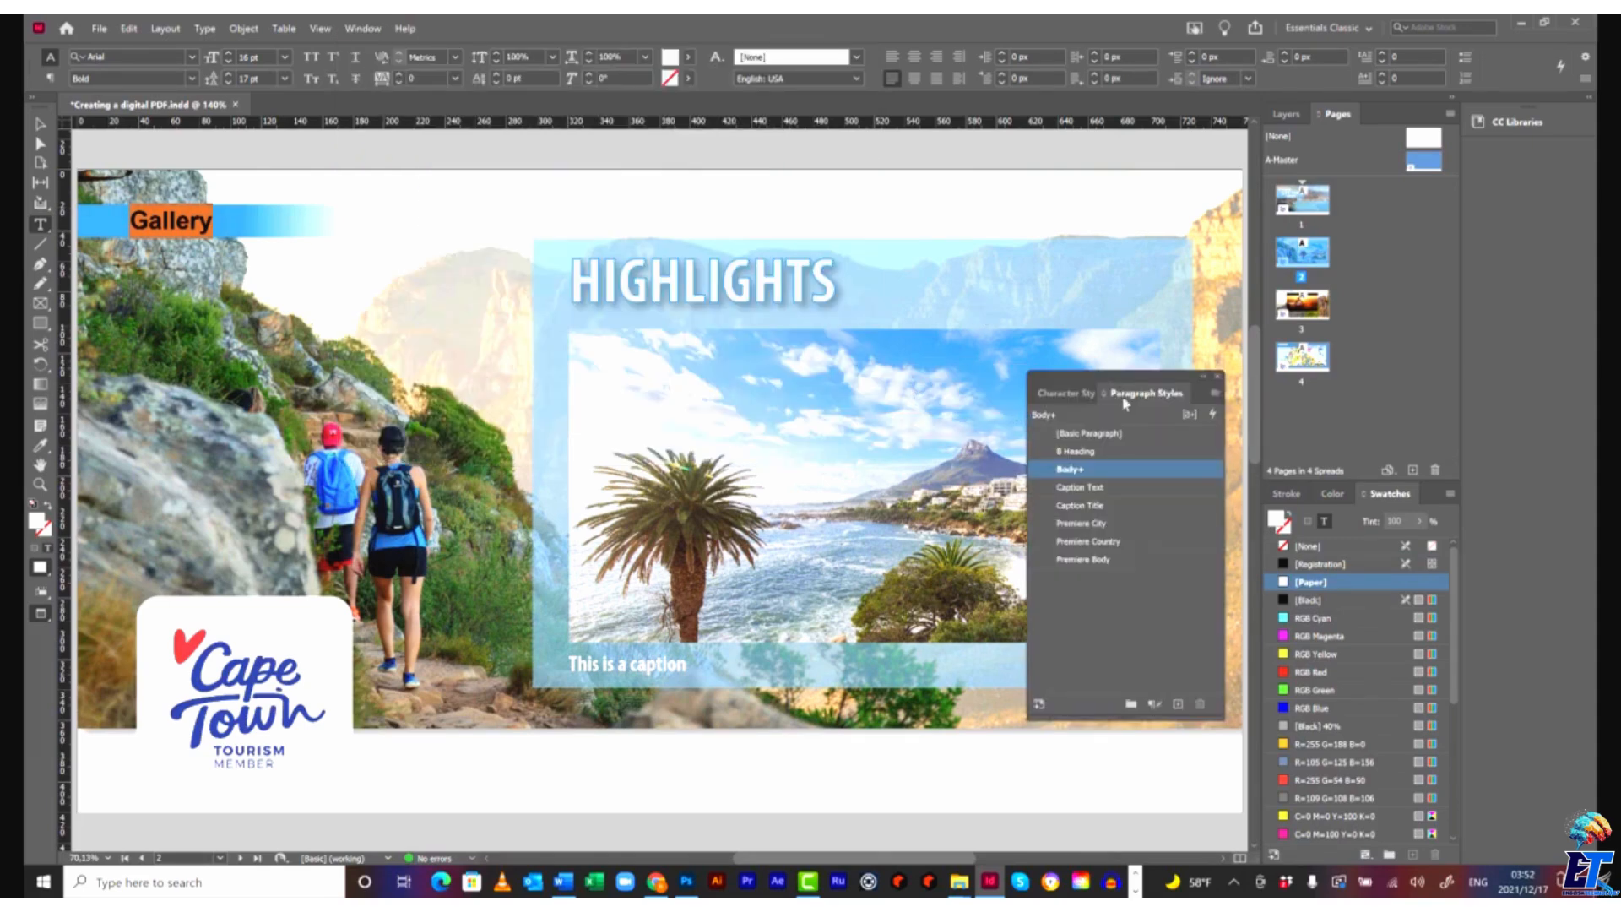
Create a paragraph style named Pageheadings from the selected title, based on [No Paragraph Style], and review its settings.
left_click(1214, 393)
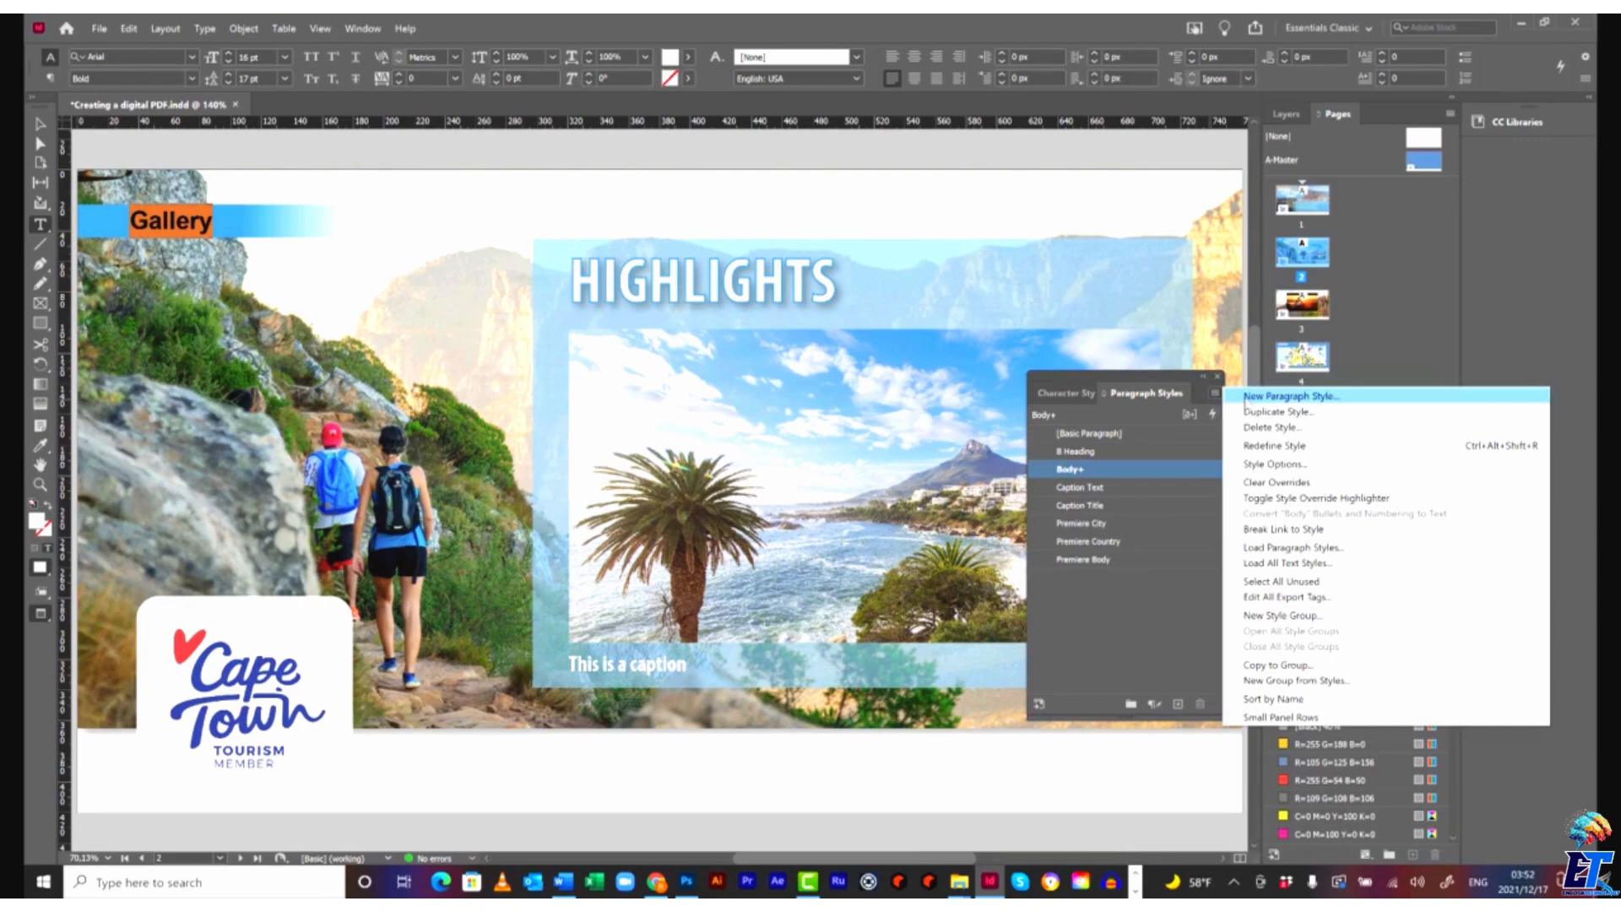
left_click(1246, 399)
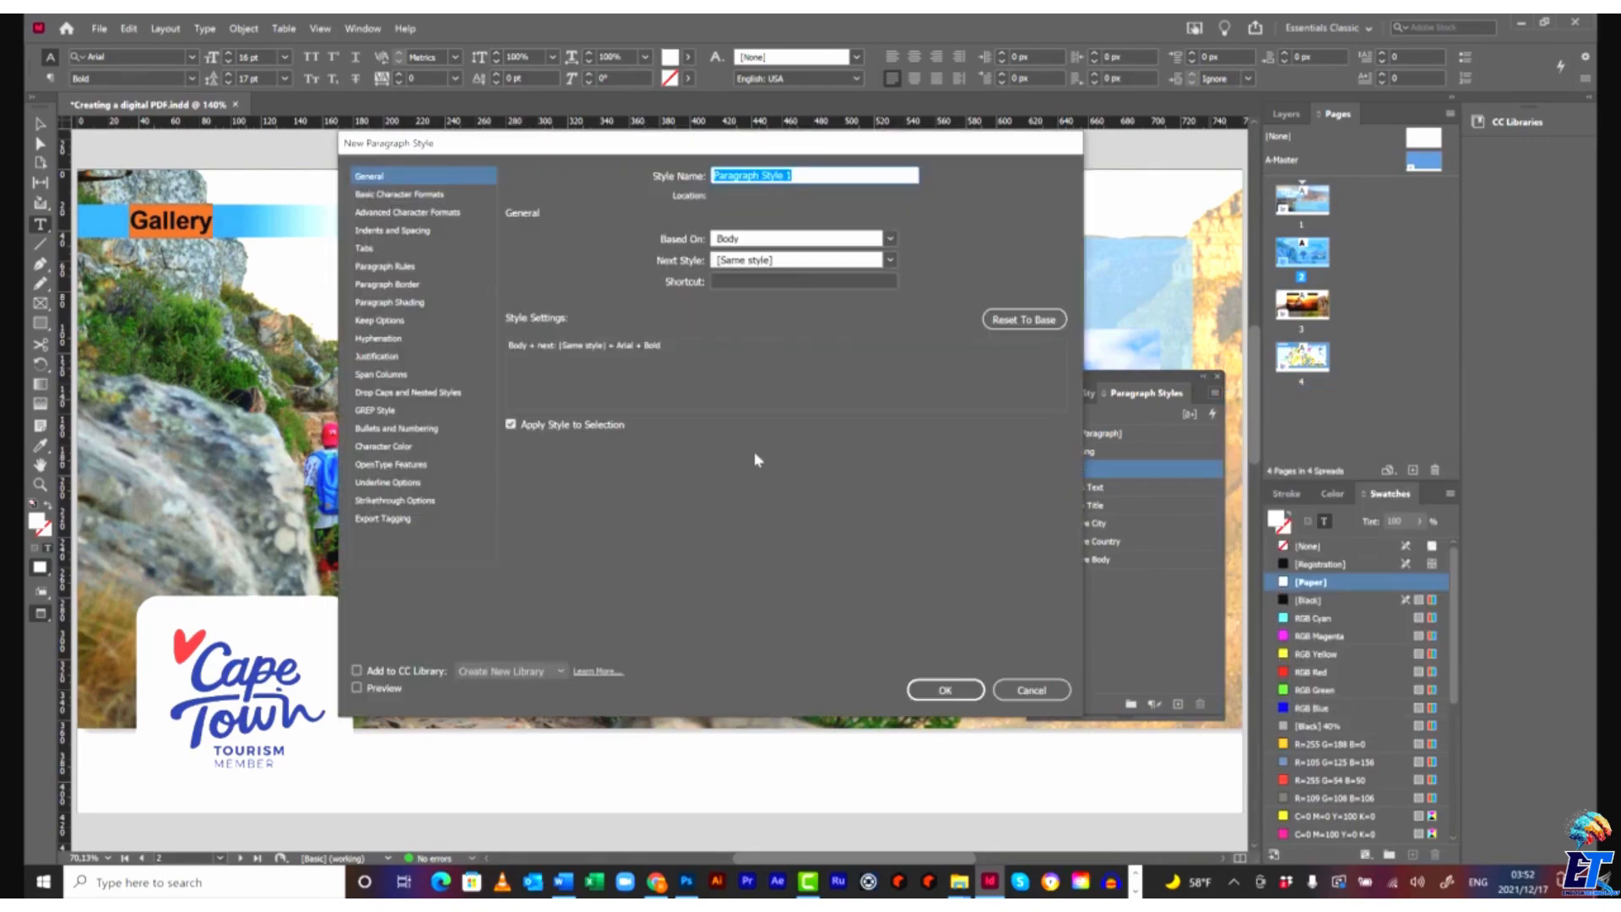
type("Pageheadings")
left_click(891, 240)
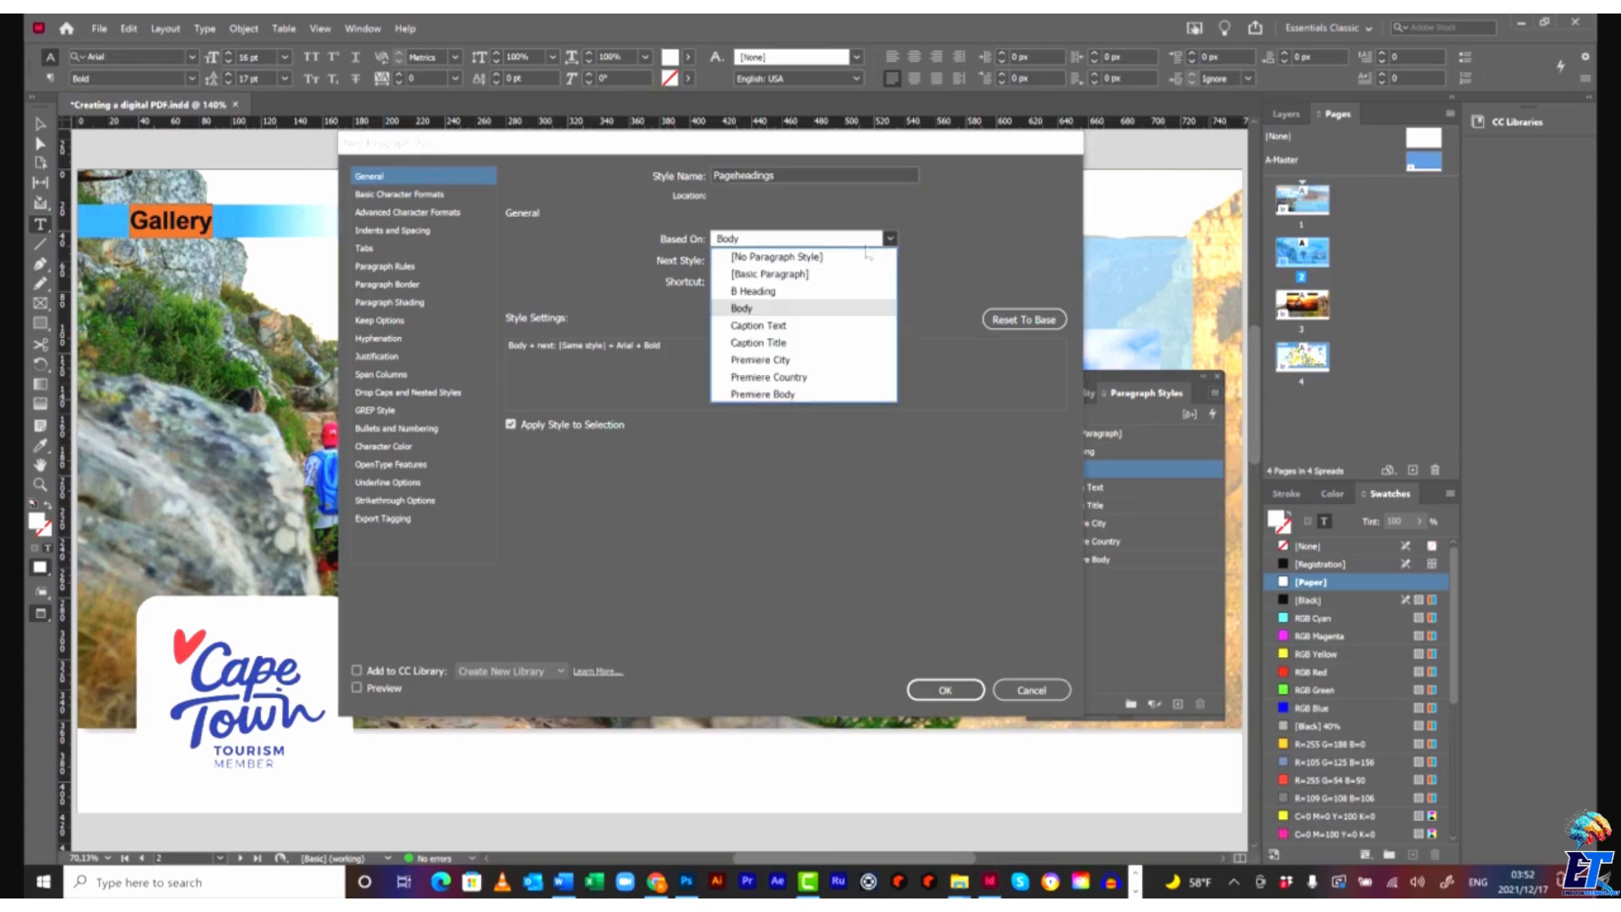
left_click(806, 260)
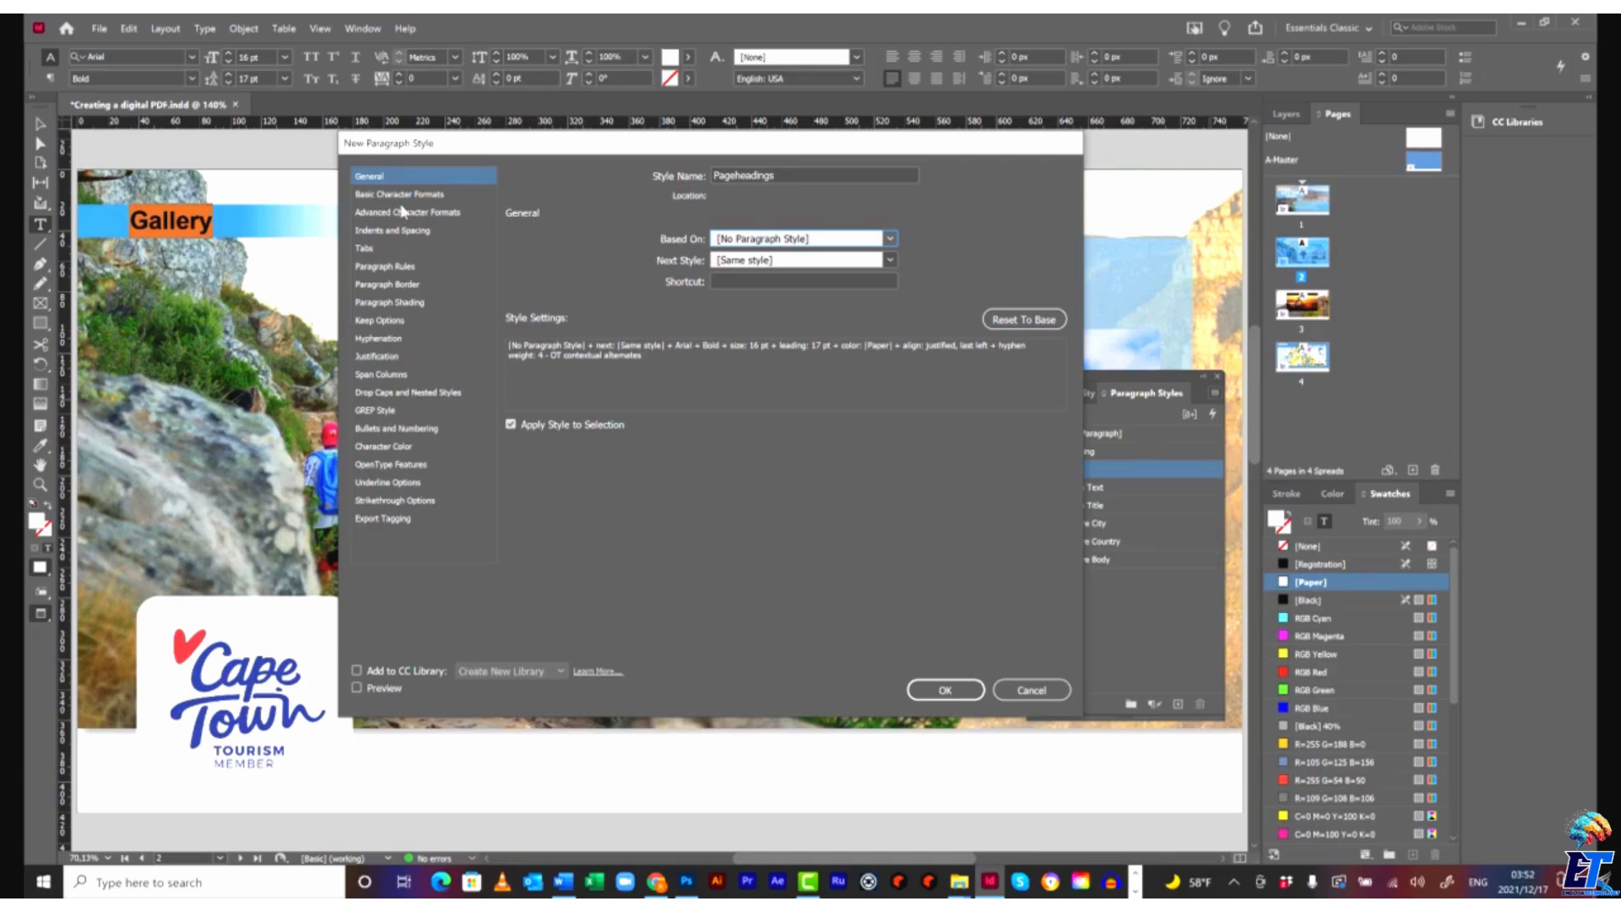
left_click(945, 689)
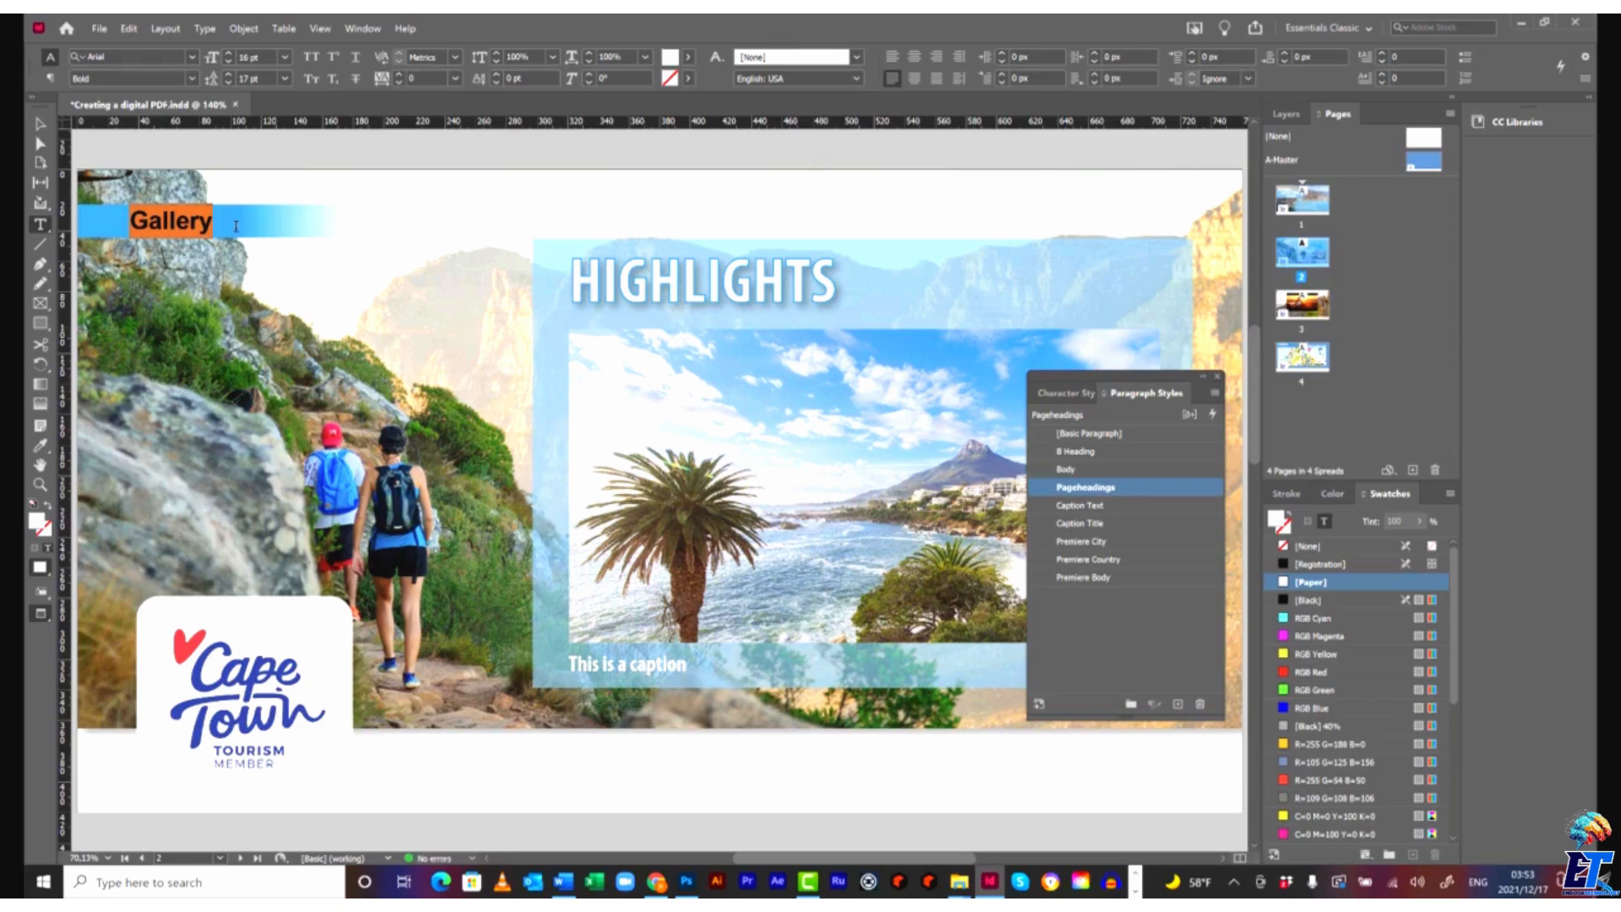
double_click(1082, 488)
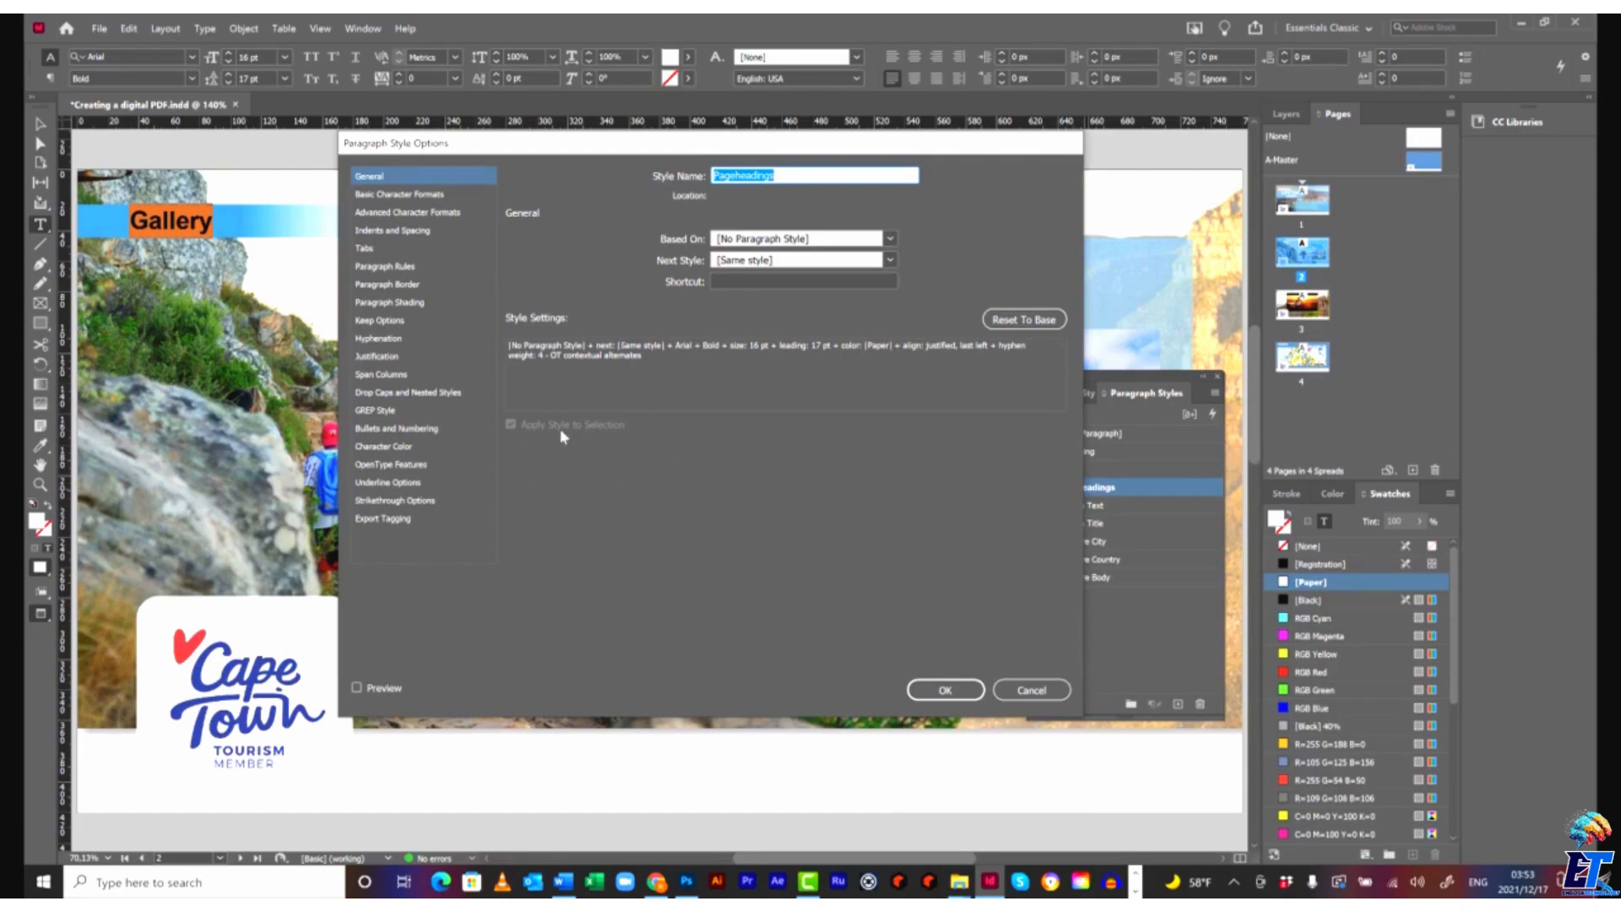
left_click(945, 689)
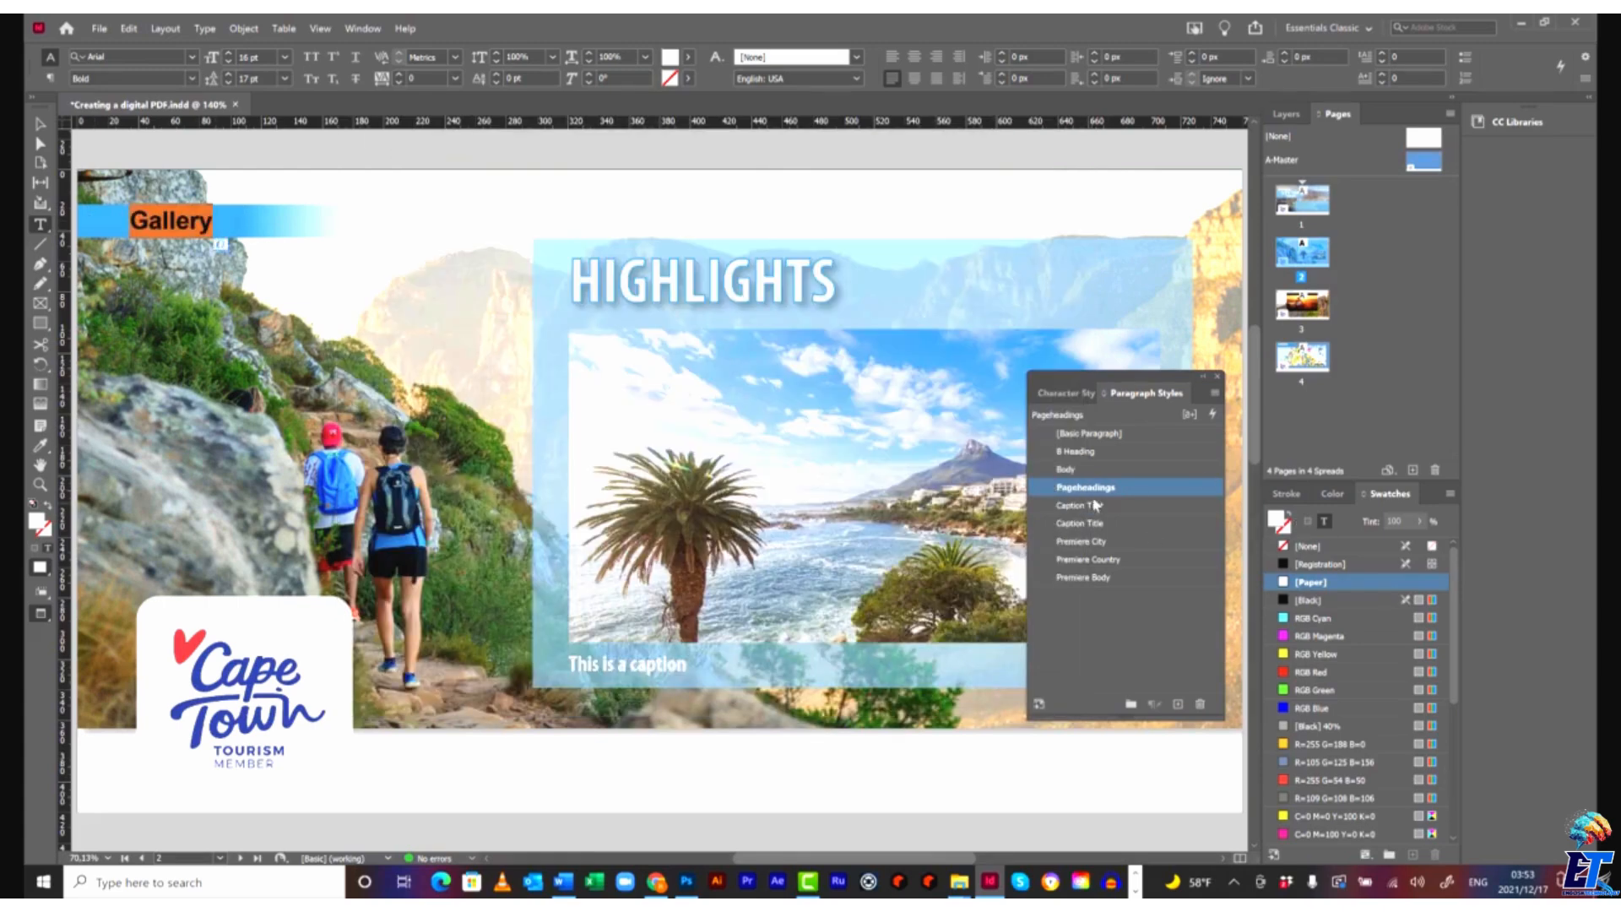
Apply the Pageheadings paragraph style to the "Video about Cape Town" title on page 3.
scroll(377, 437, "down", 10)
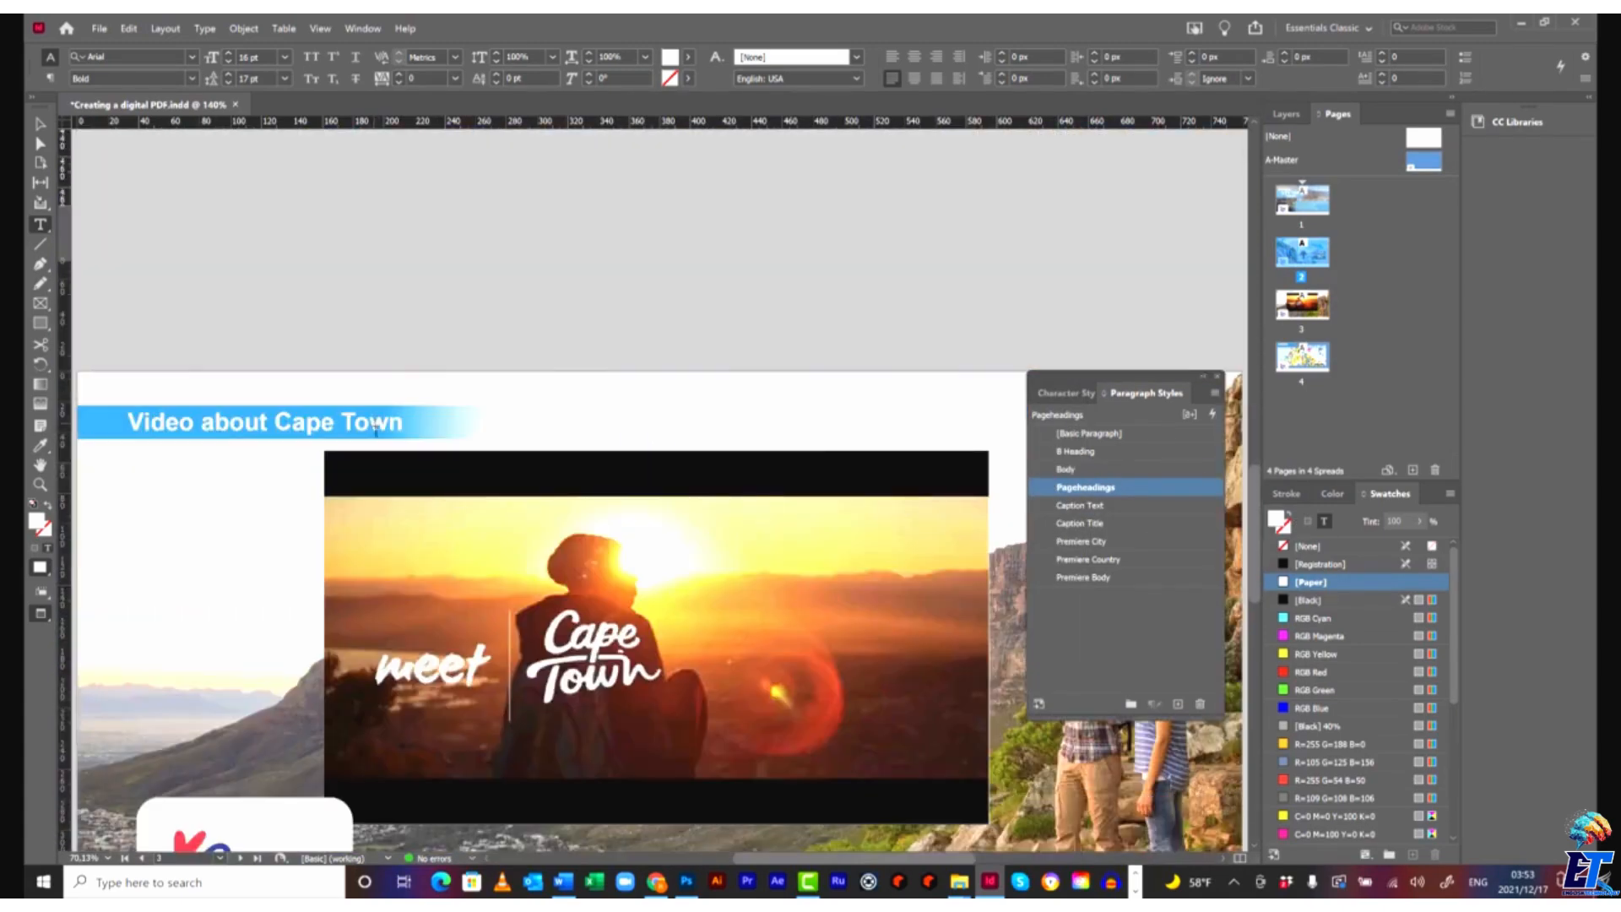
left_click_drag(401, 427, 67, 426)
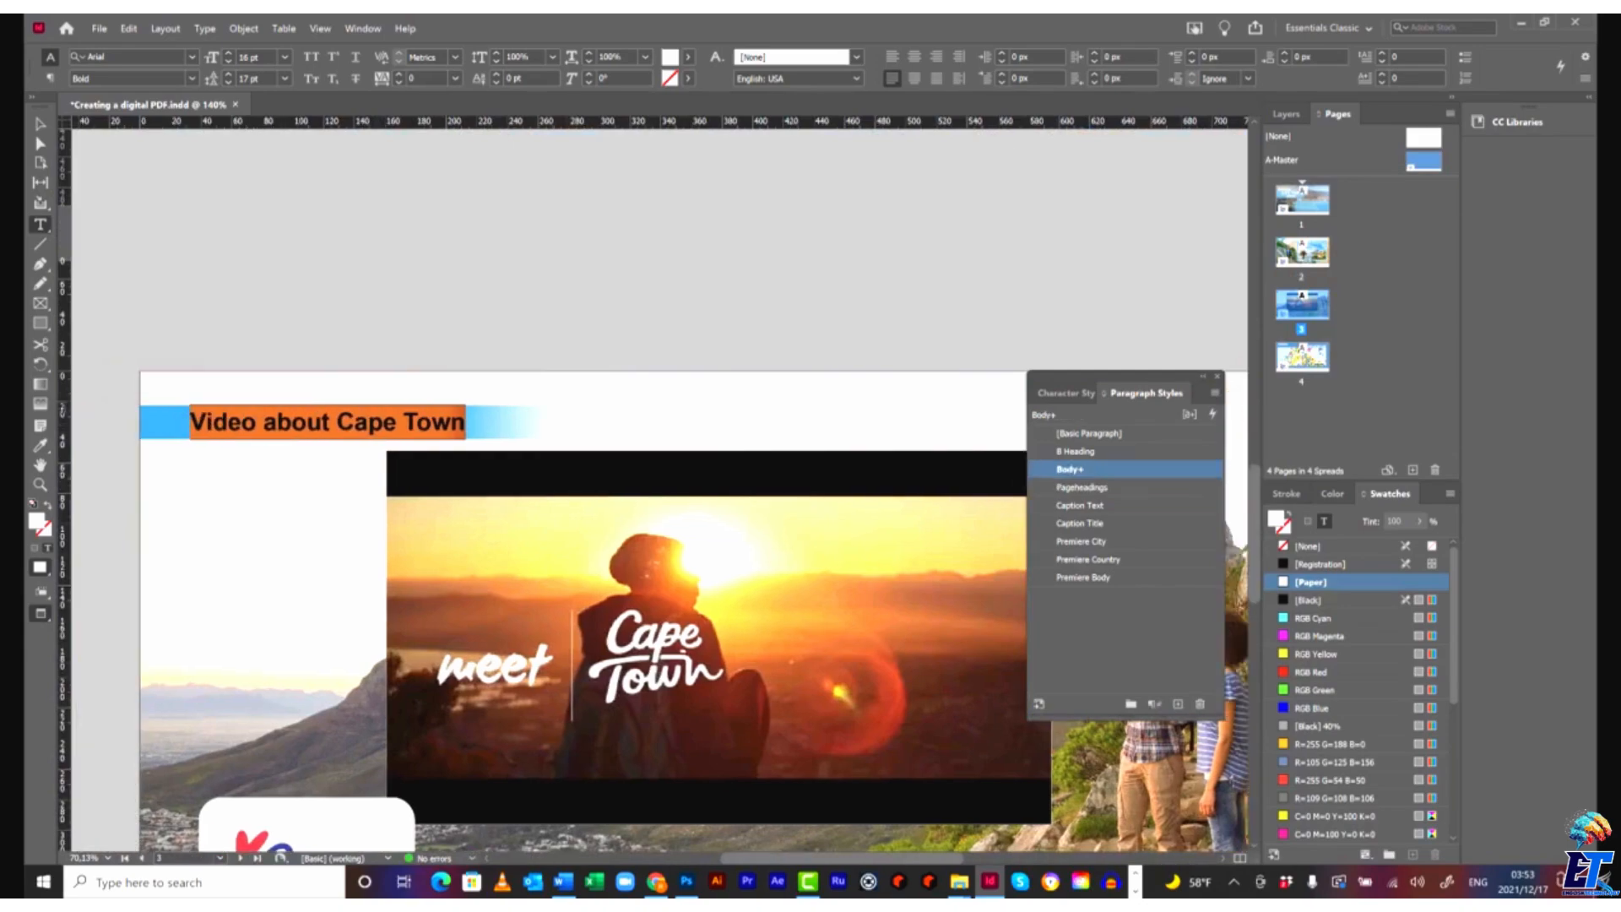
left_click(1084, 487)
Apply the Pageheadings paragraph style to the "Map of Cape Town" title on page 4.
scroll(570, 465, "down", 1)
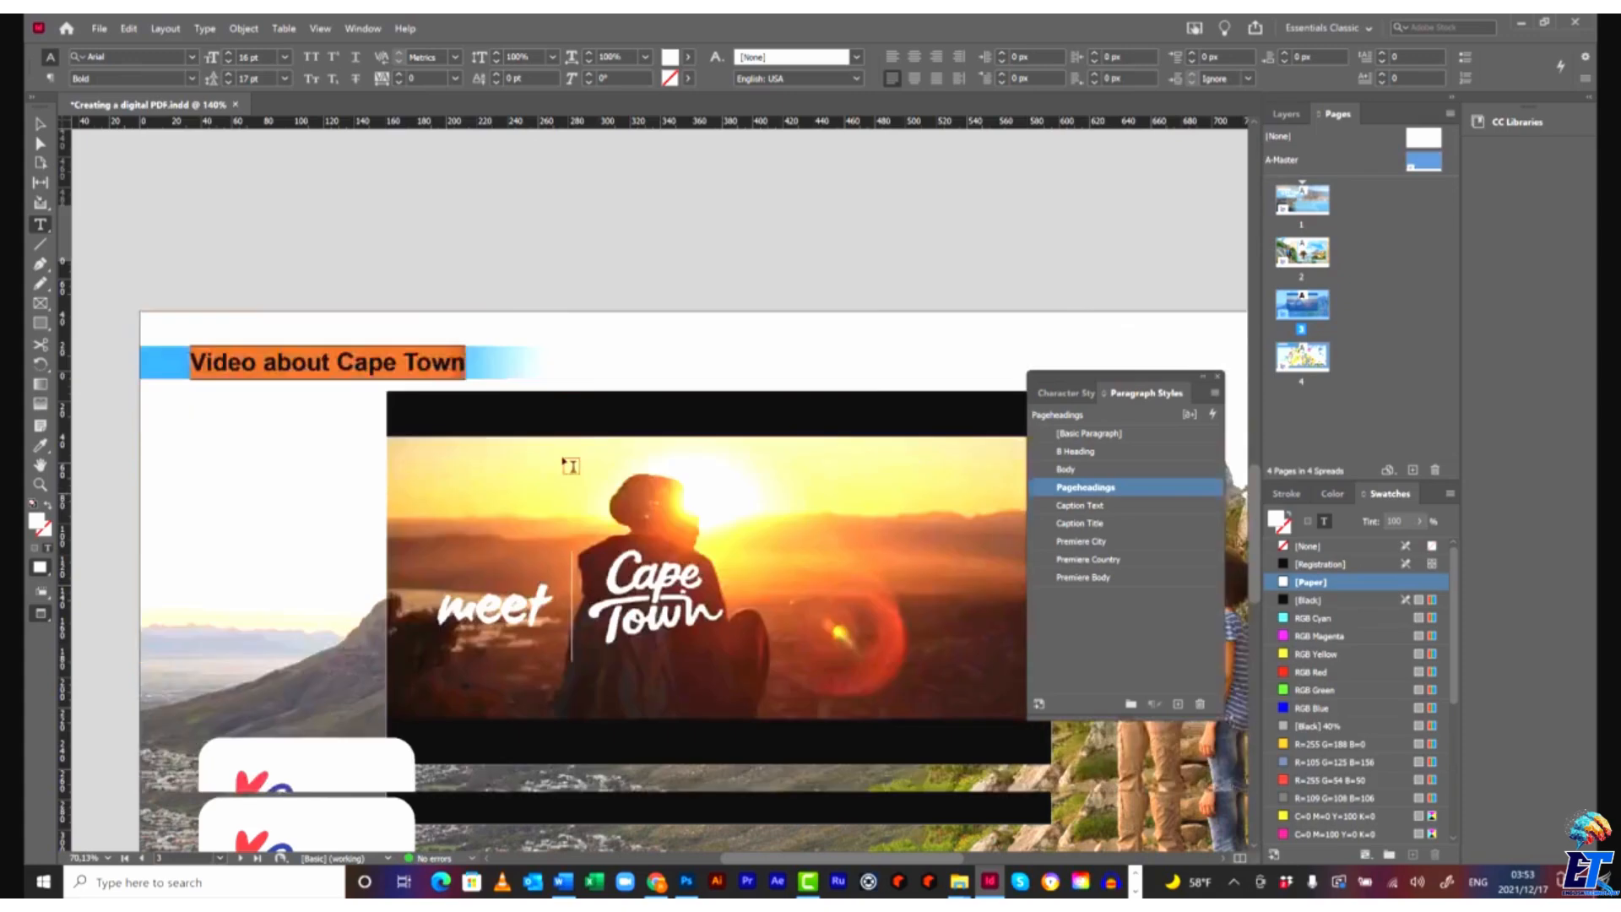
scroll(570, 465, "down", 10)
left_click_drag(409, 623, 130, 622)
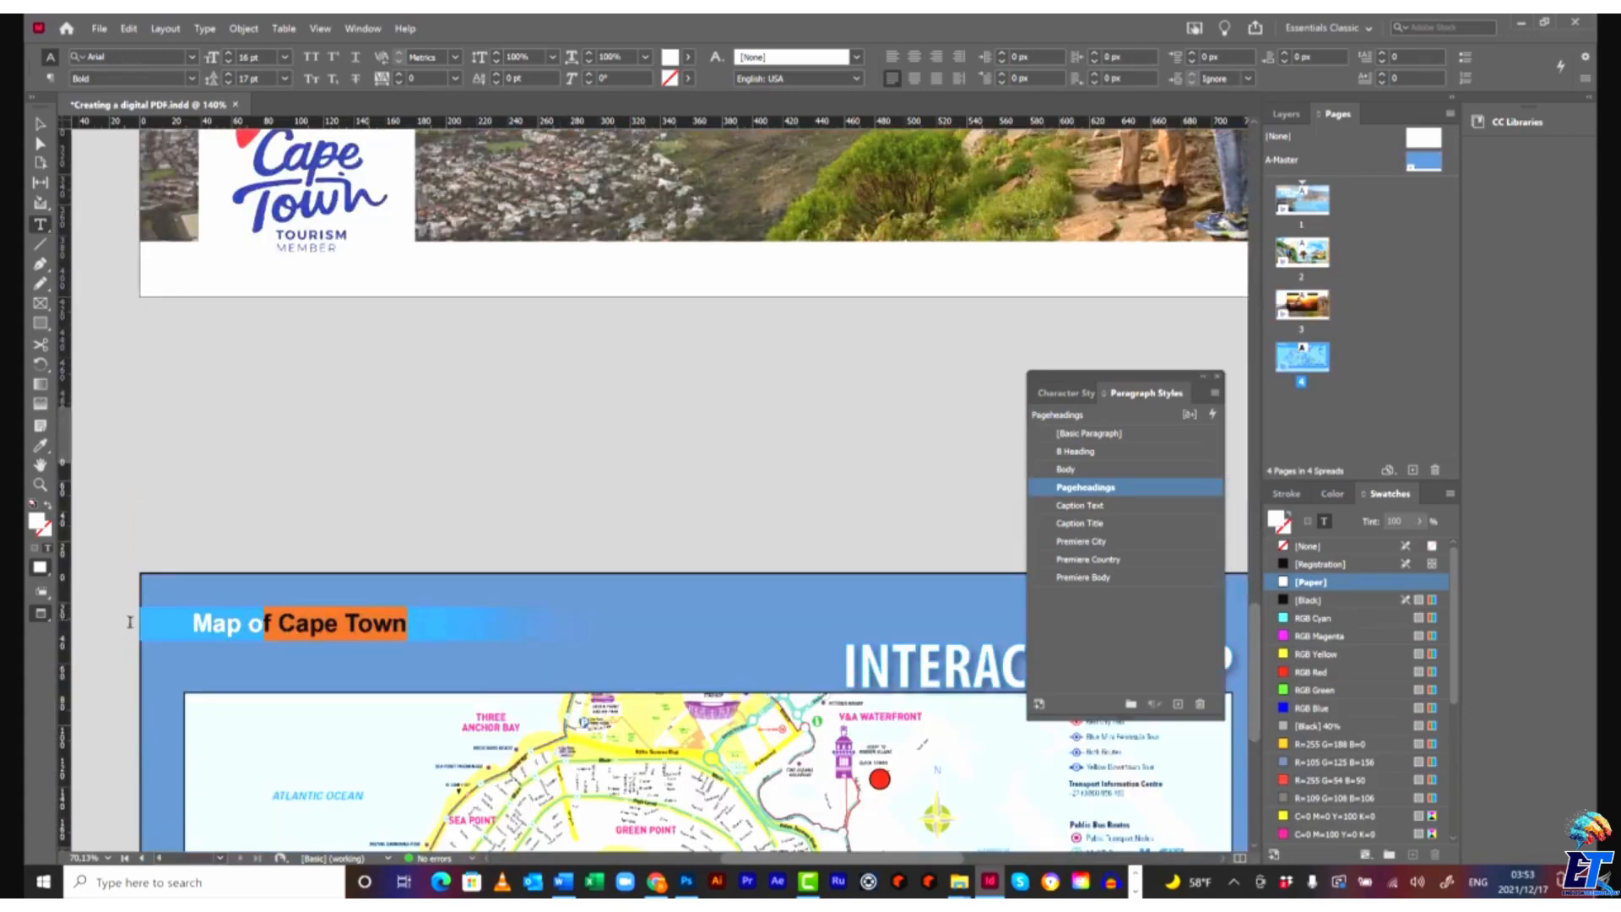
left_click(1087, 487)
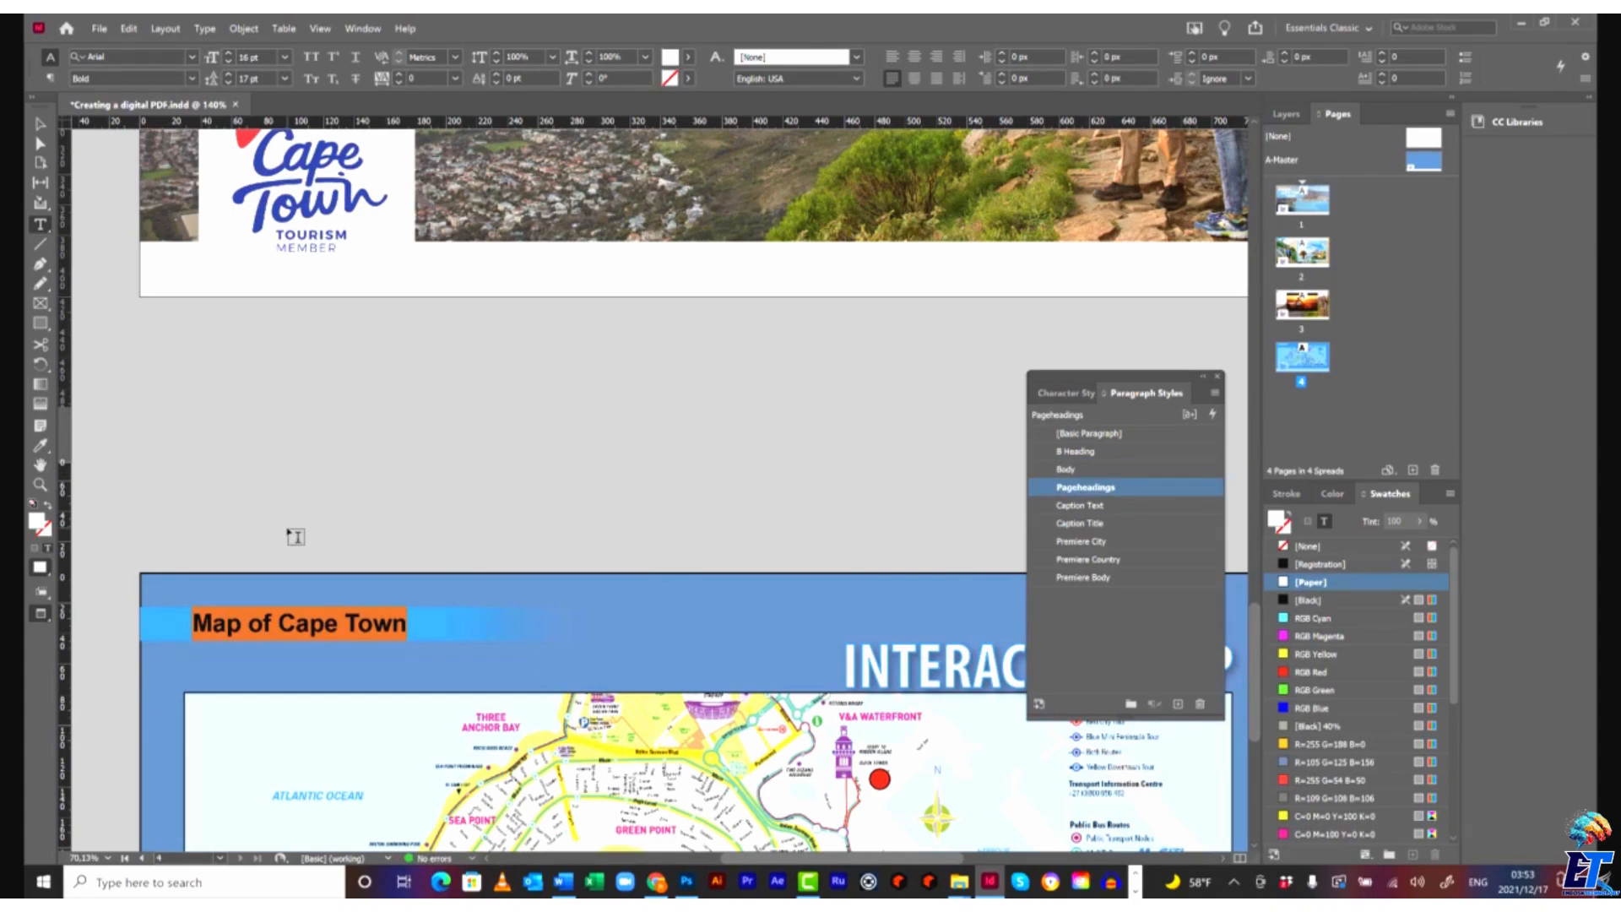
scroll(295, 537, "down", 5)
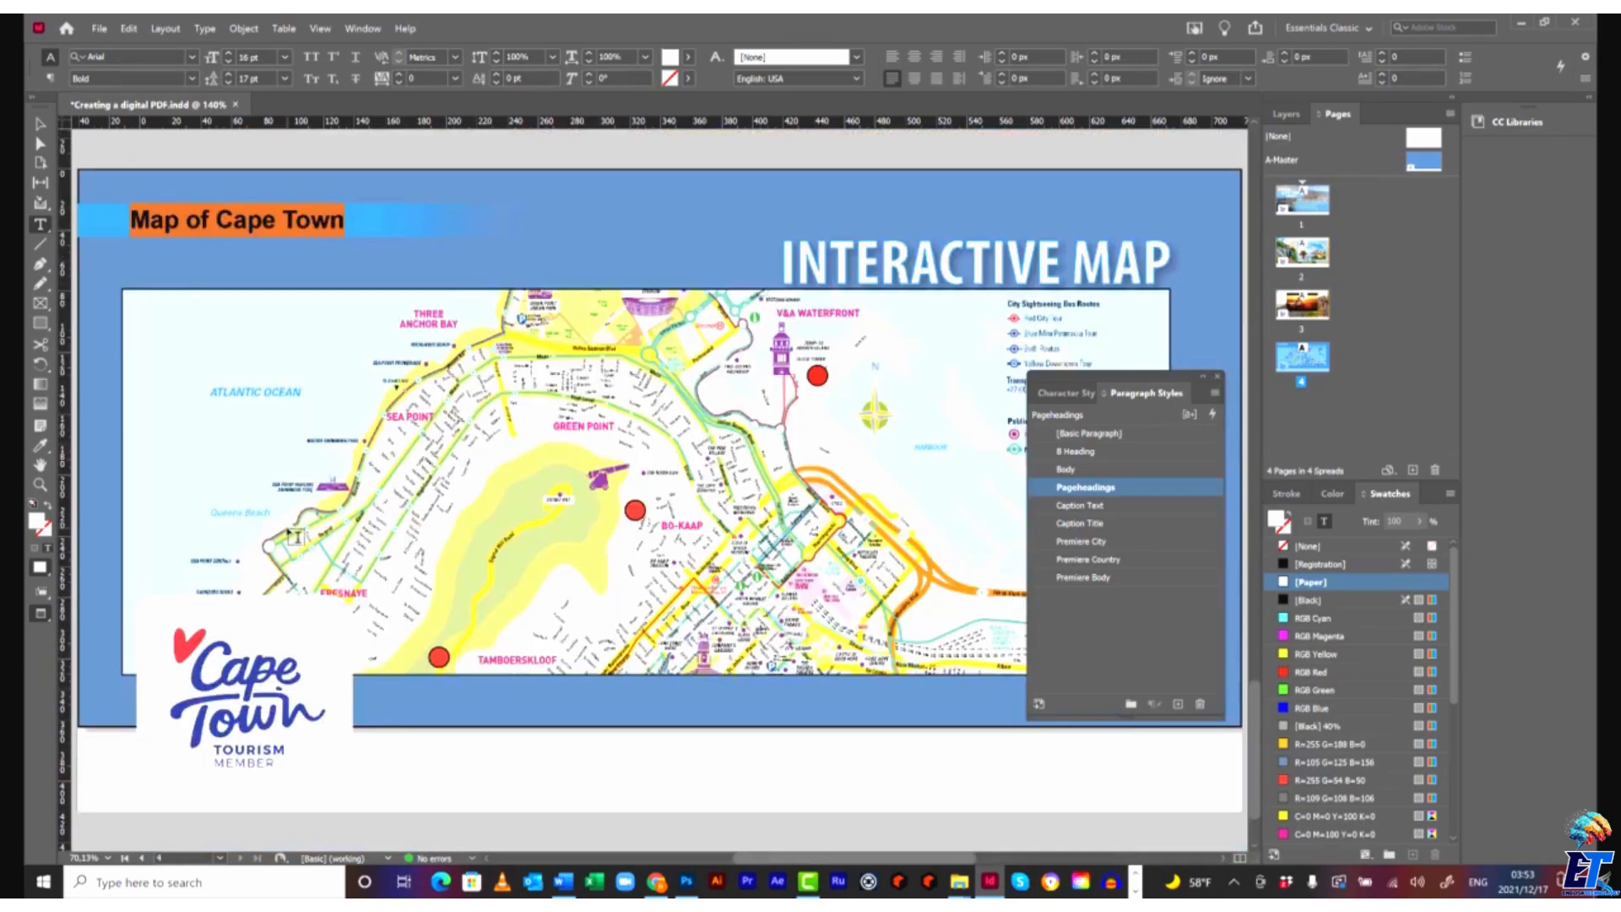
Go to the cover on page 1 and close the Paragraph Styles panel.
double_click(1317, 203)
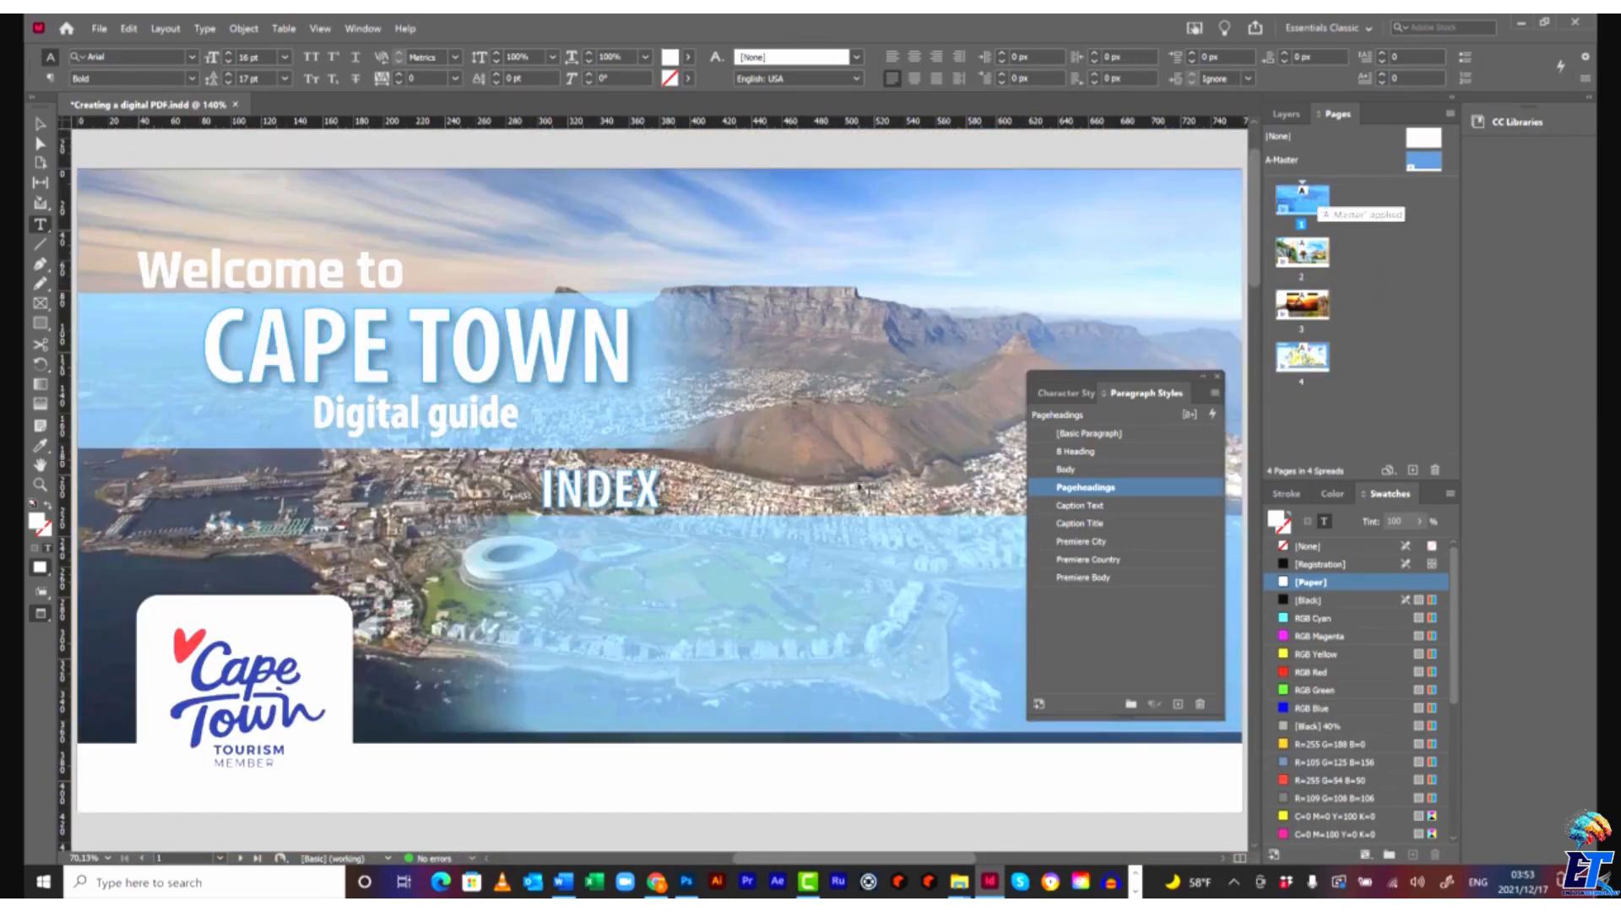
left_click_drag(1158, 380, 1148, 200)
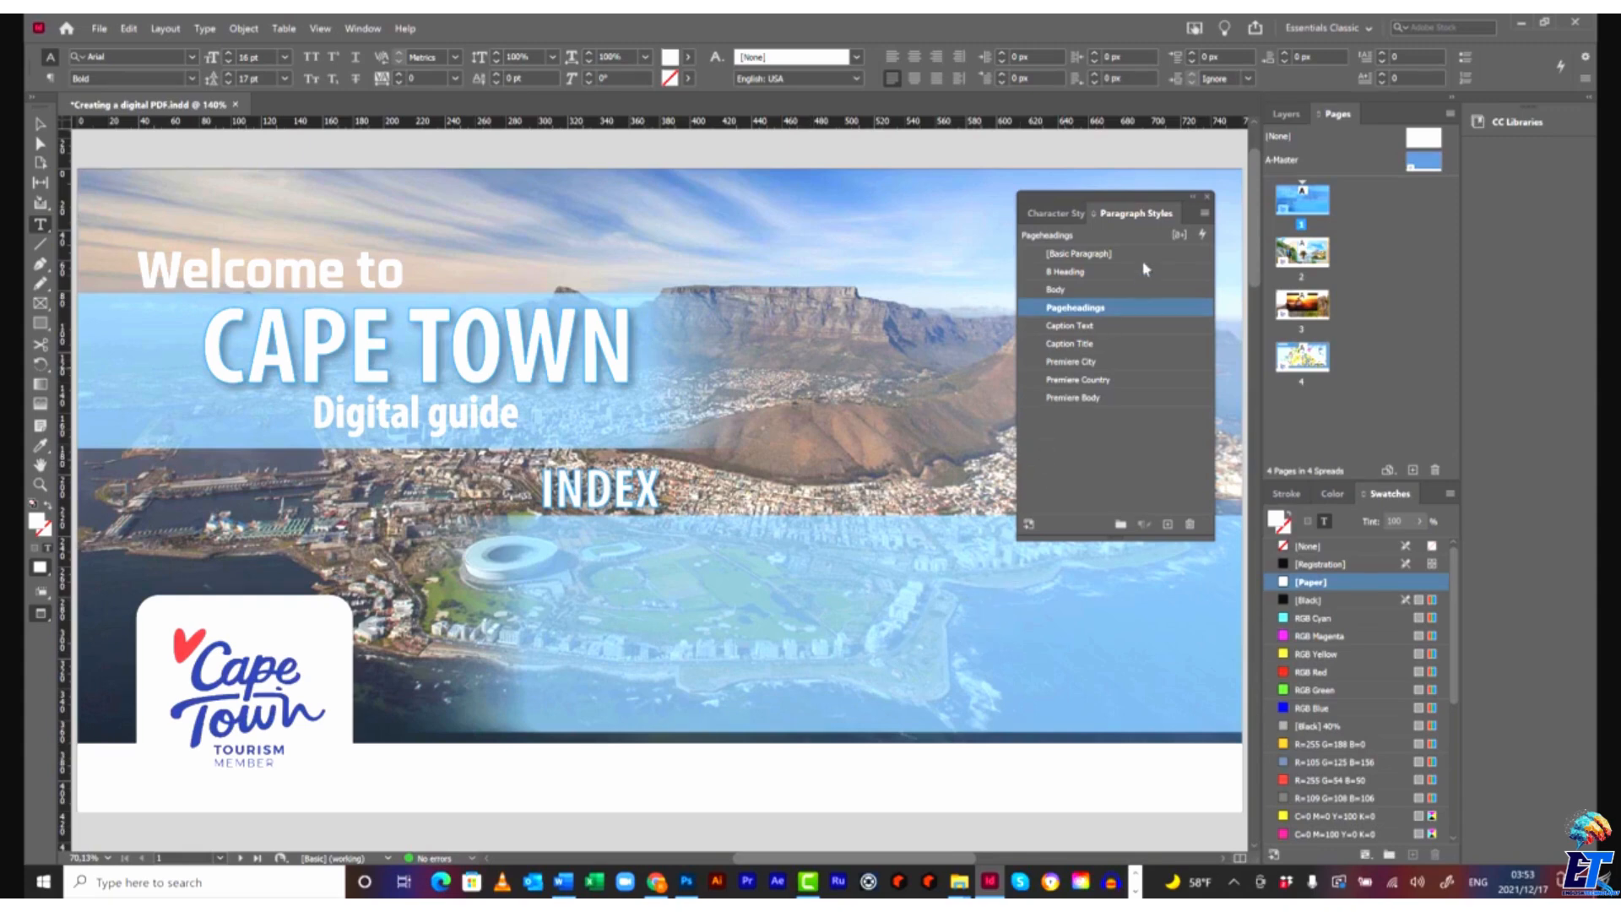
left_click(1208, 197)
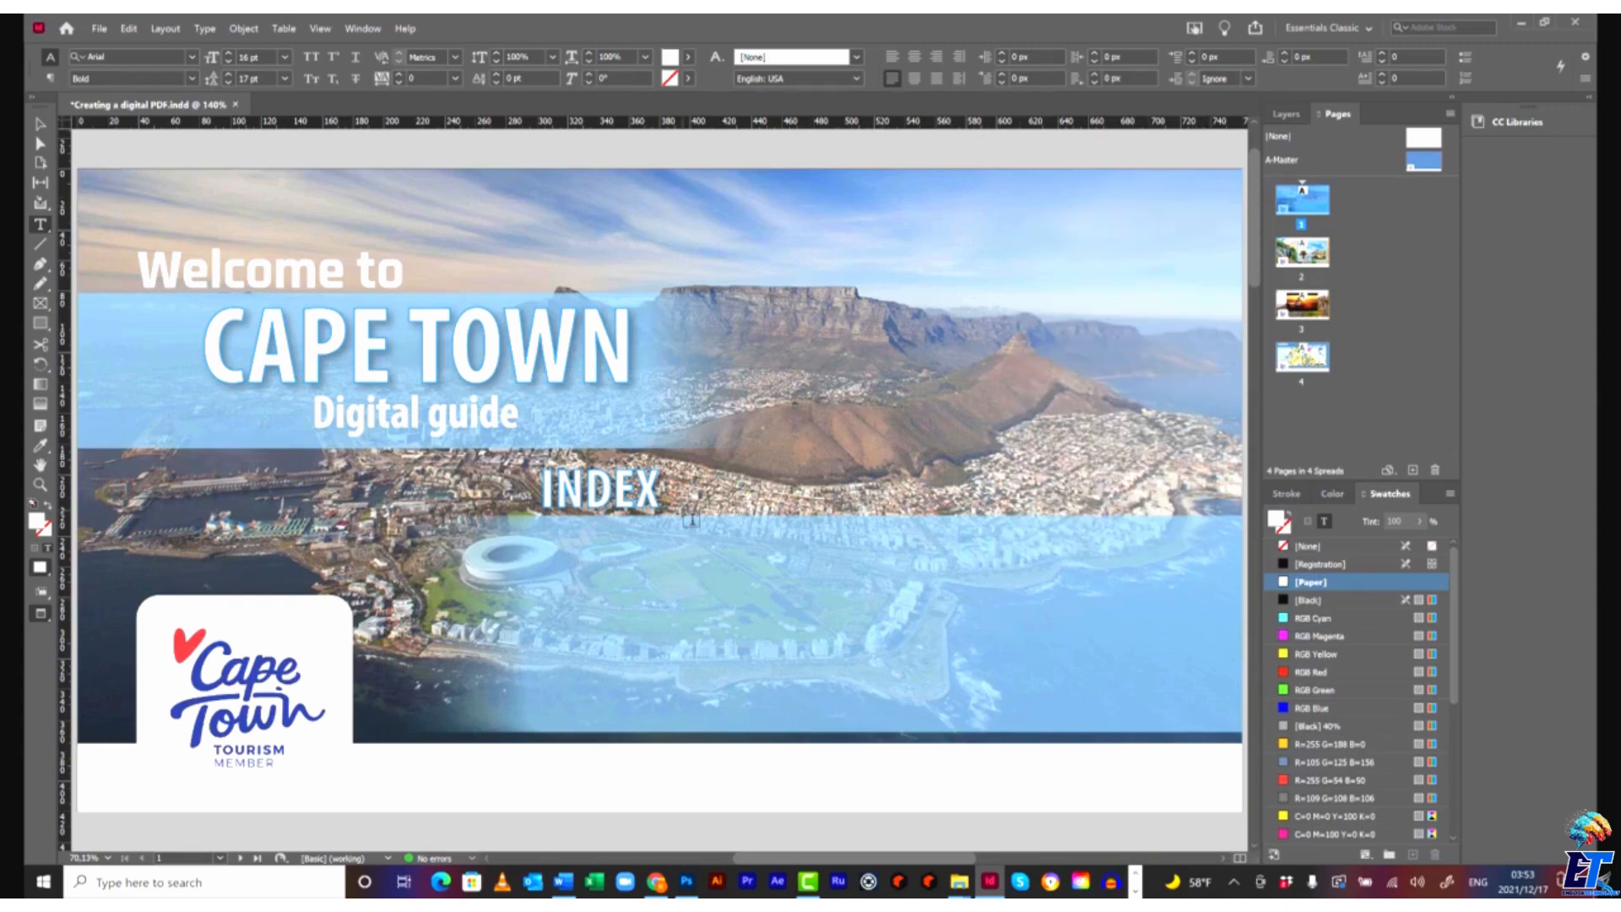
Start a table of contents and add Pageheadings to its included paragraph styles.
left_click(166, 29)
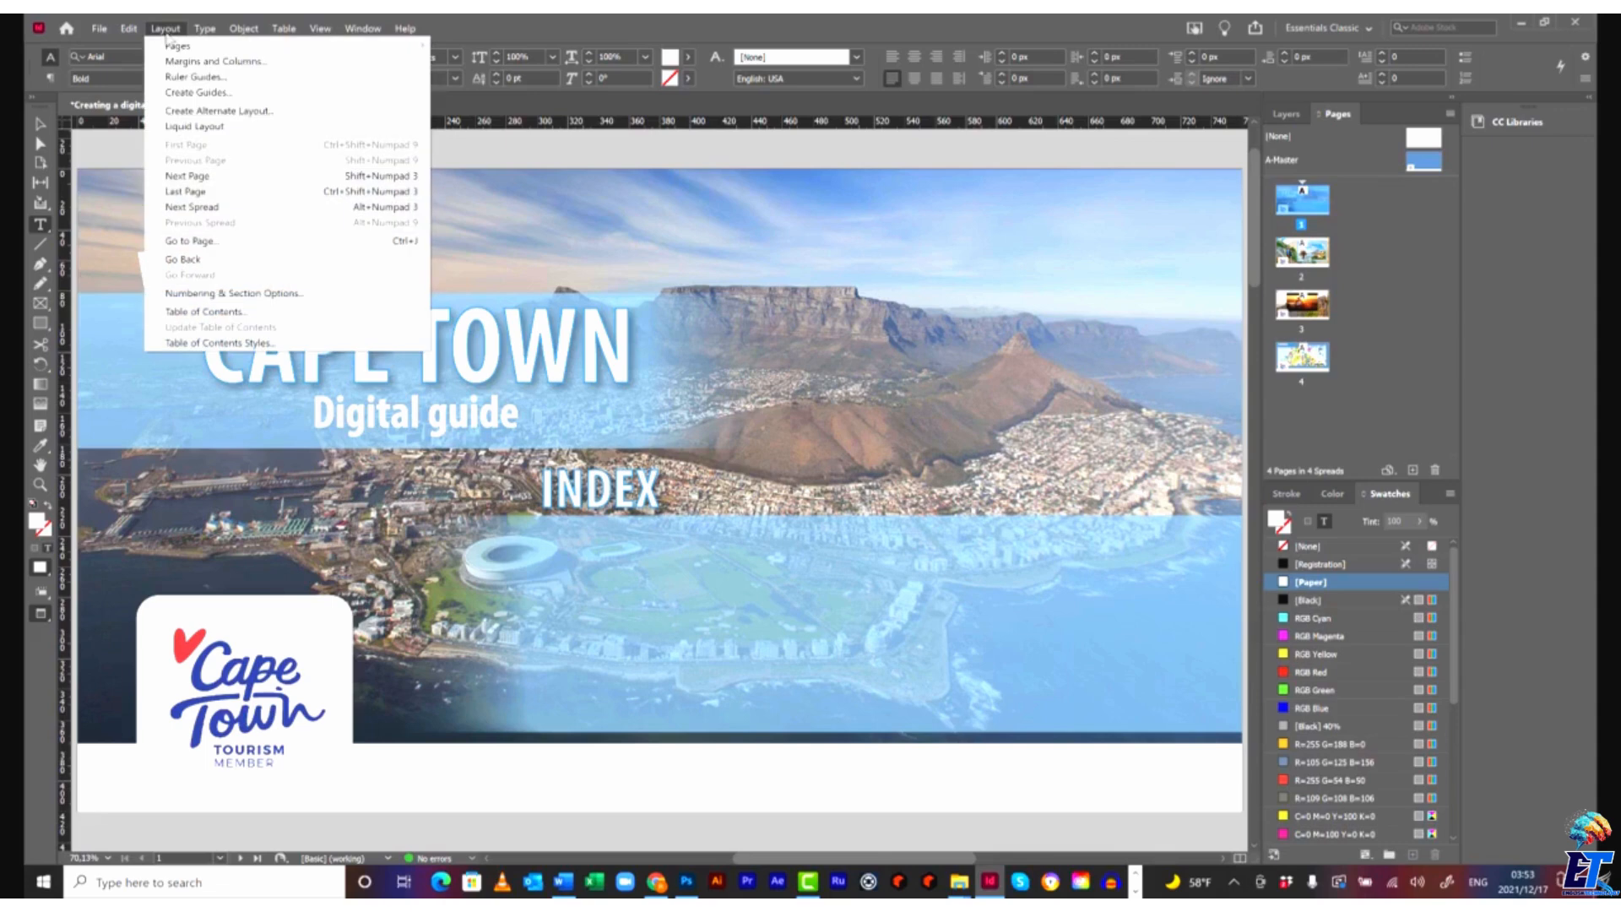
left_click(205, 311)
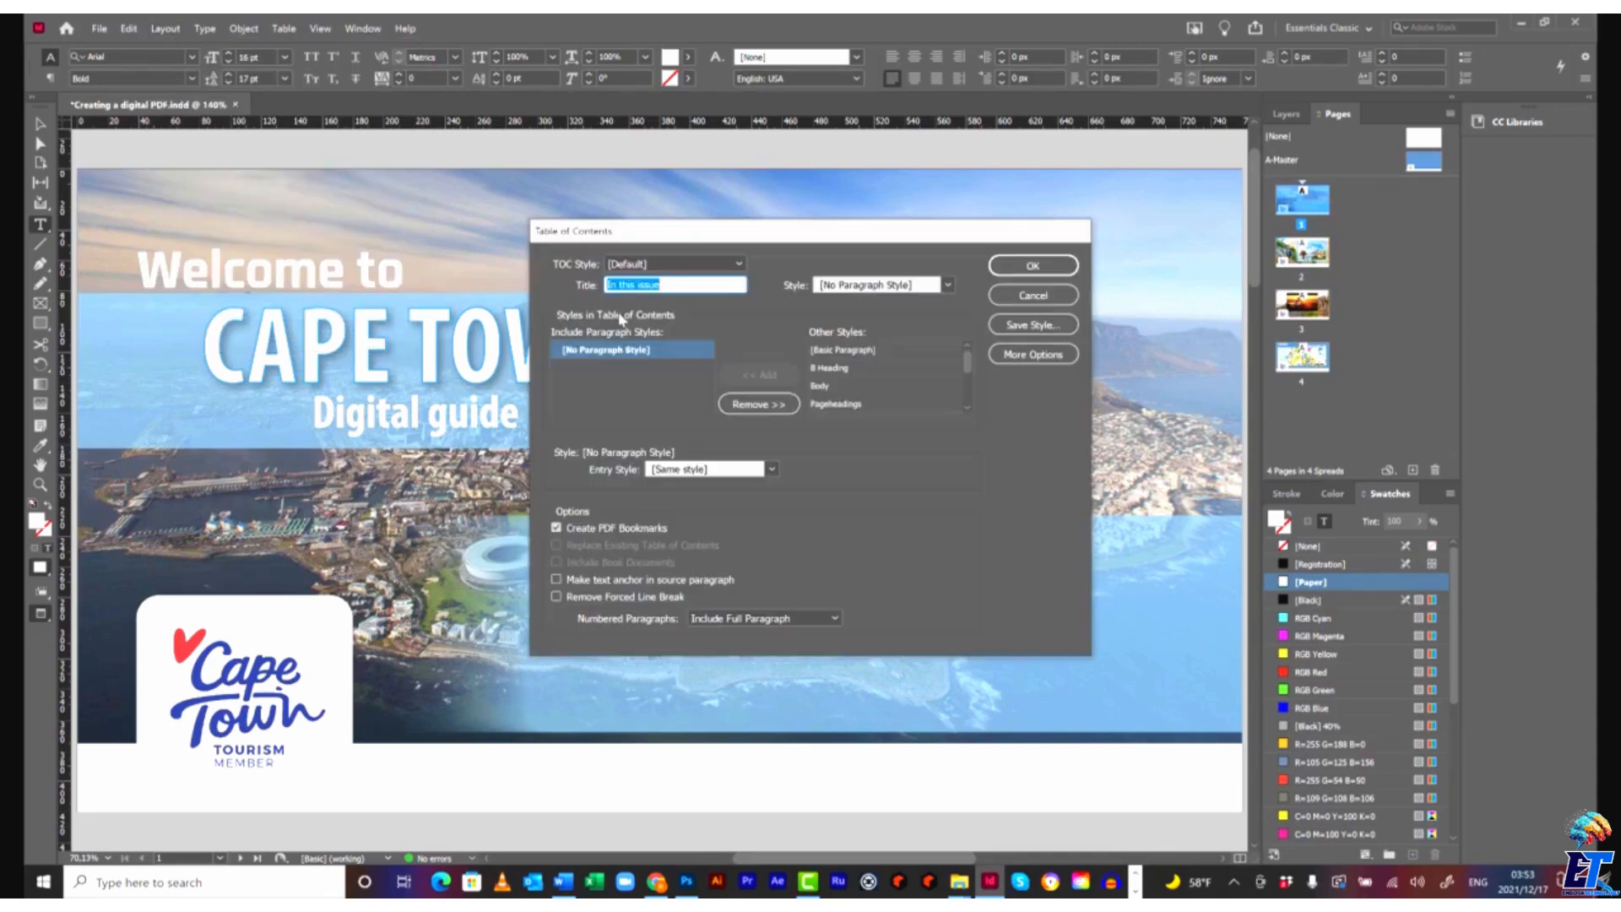
left_click(855, 410)
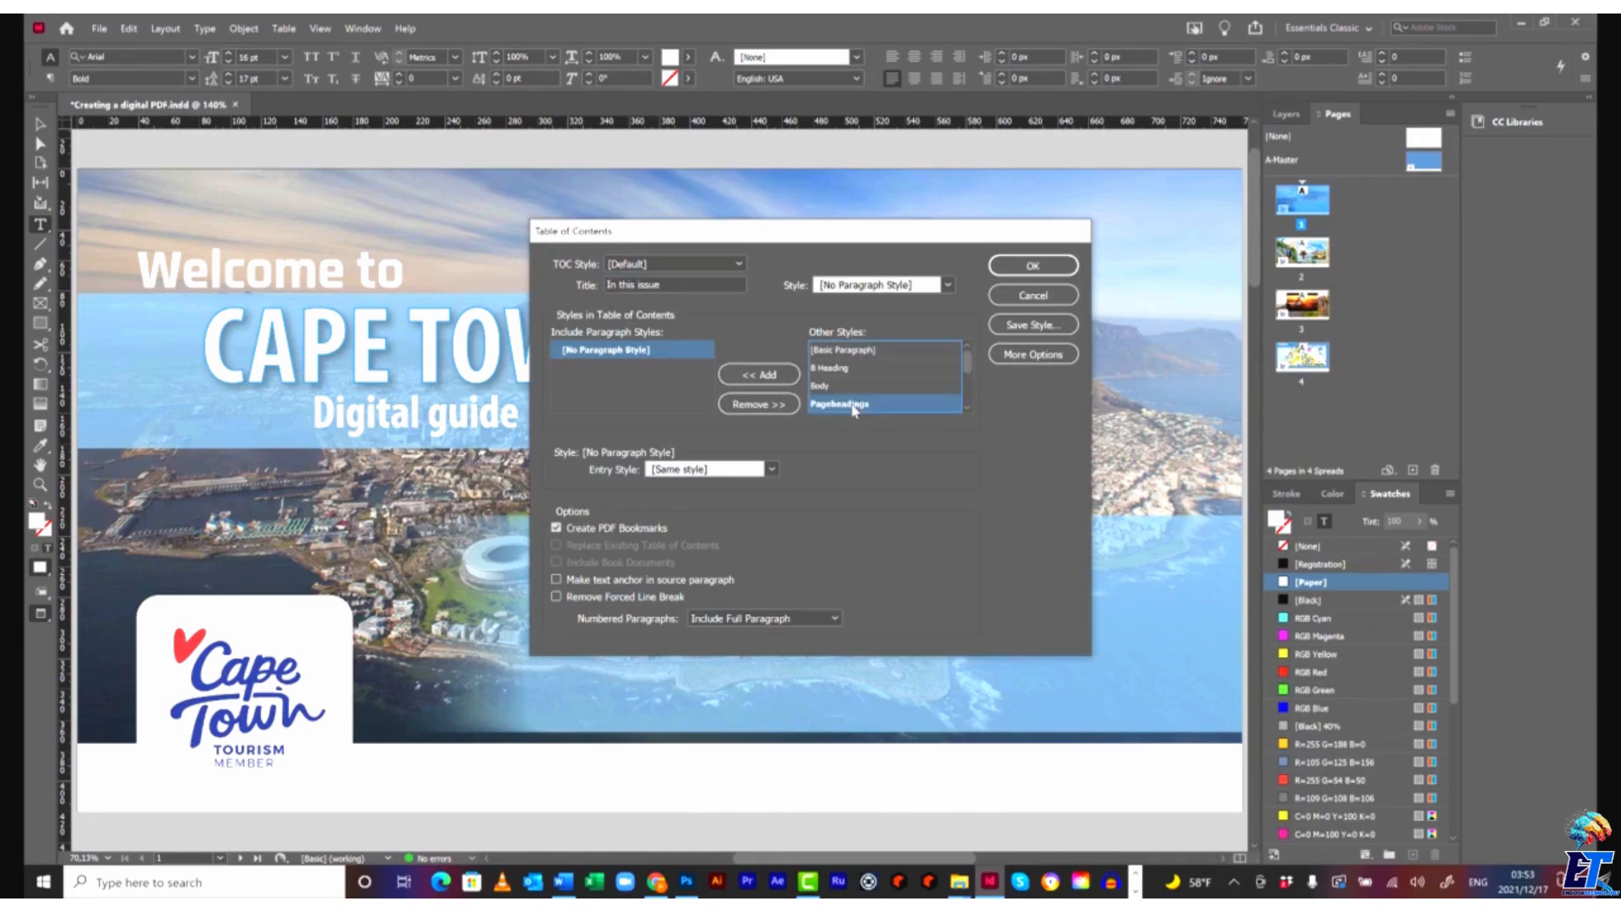
left_click(762, 375)
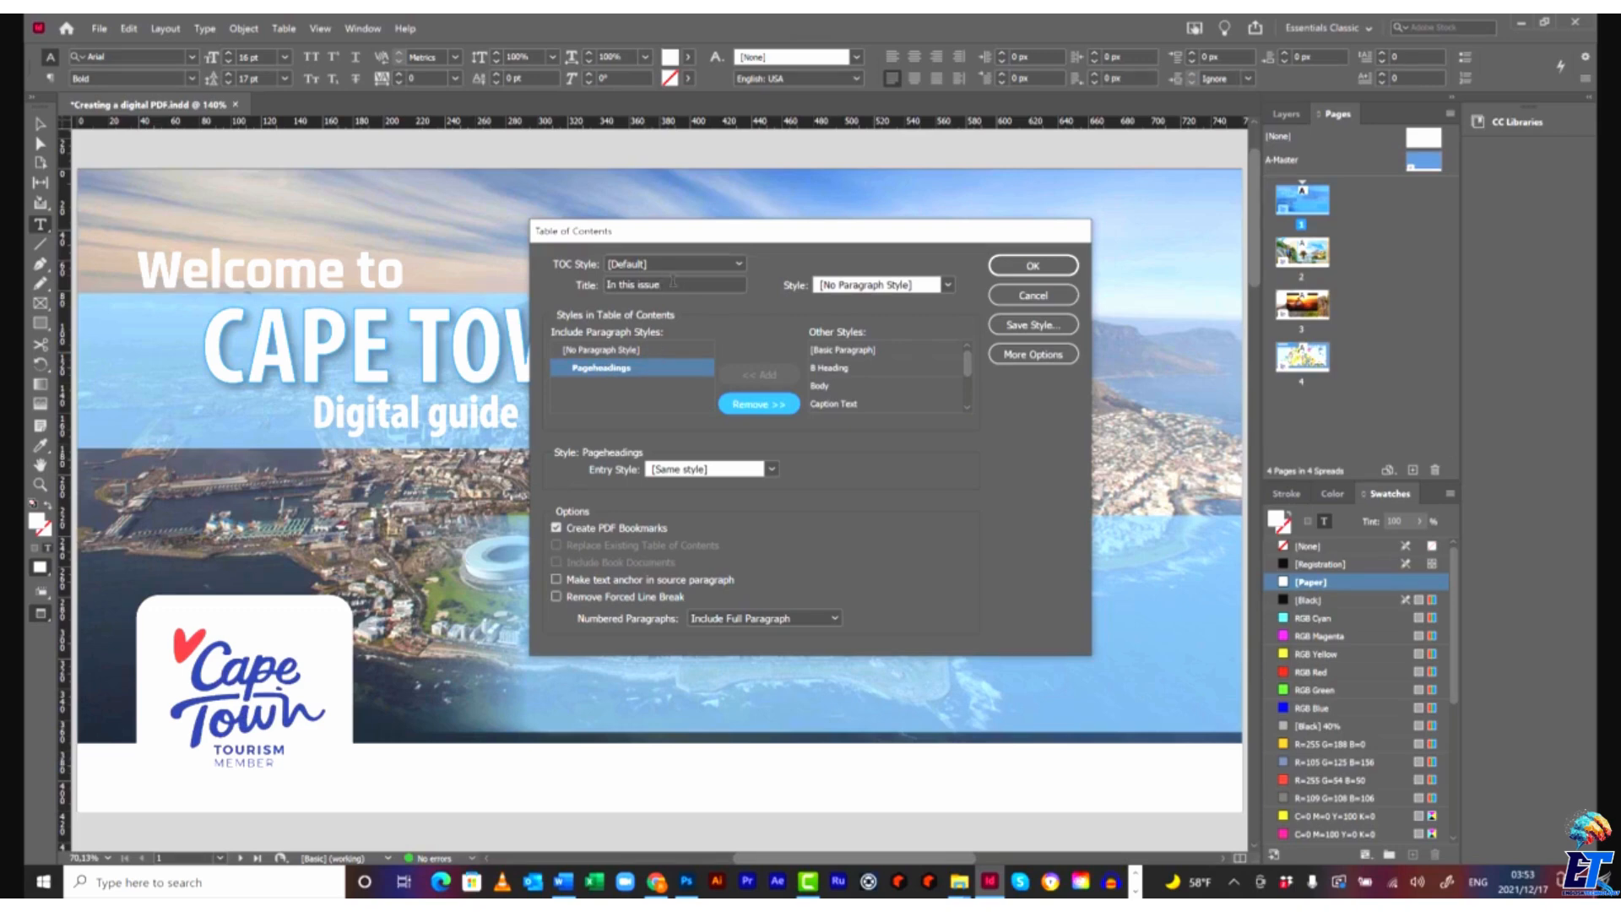
Clear the table of contents title and set the entry style for Pageheadings to [No Paragraph Style].
left_click_drag(676, 284, 605, 289)
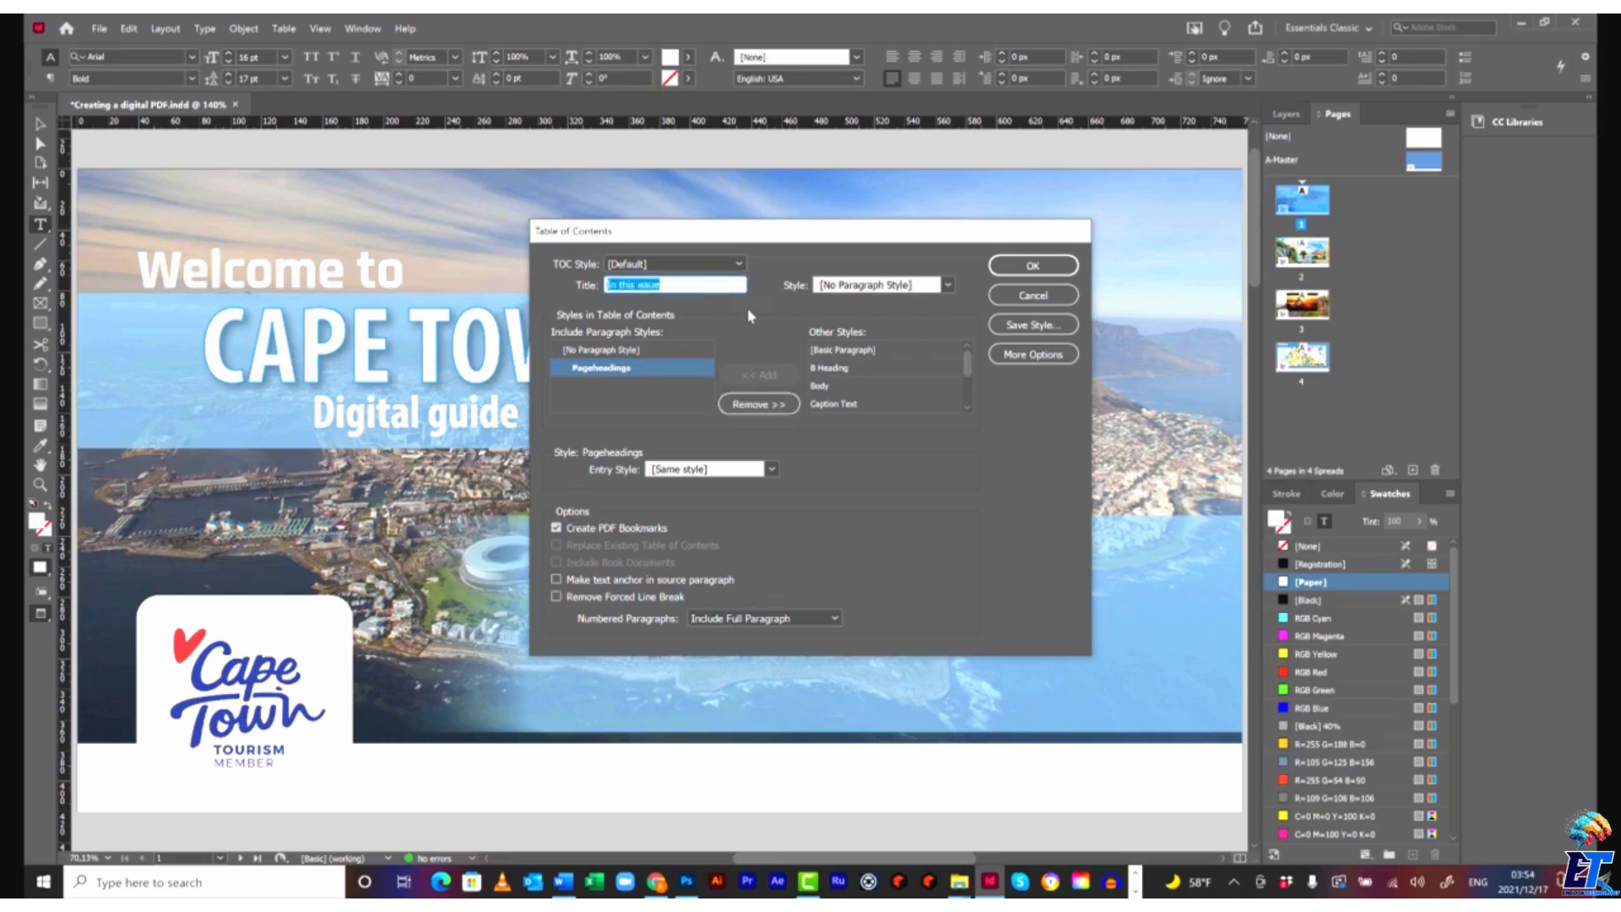
key("BackSpace")
left_click_drag(793, 233, 584, 174)
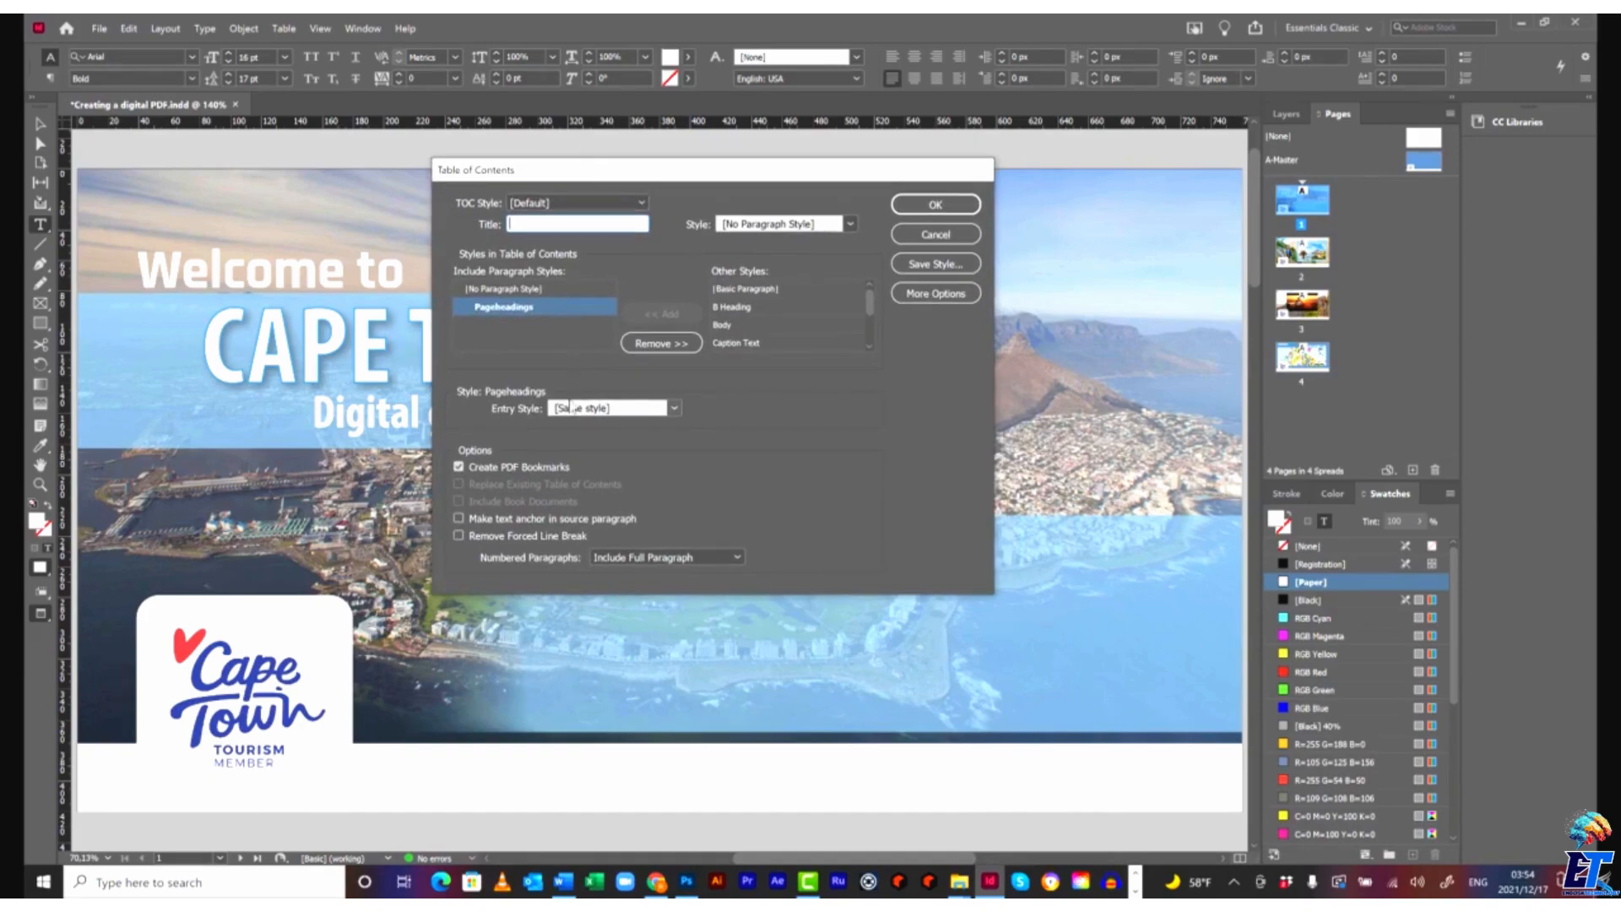
left_click(675, 407)
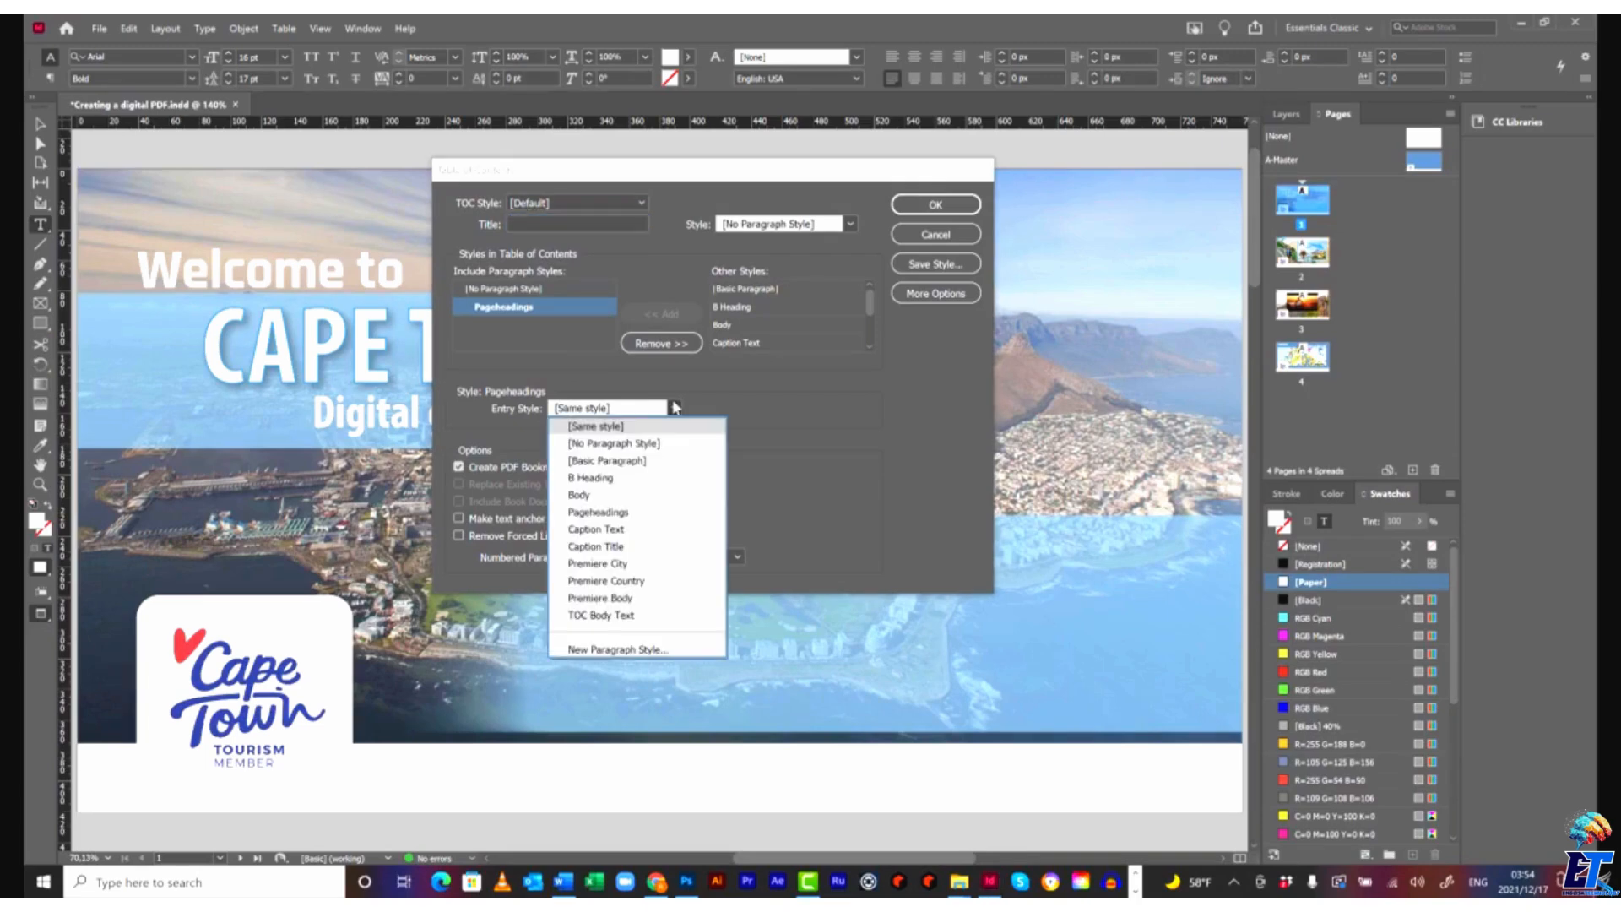
left_click(635, 445)
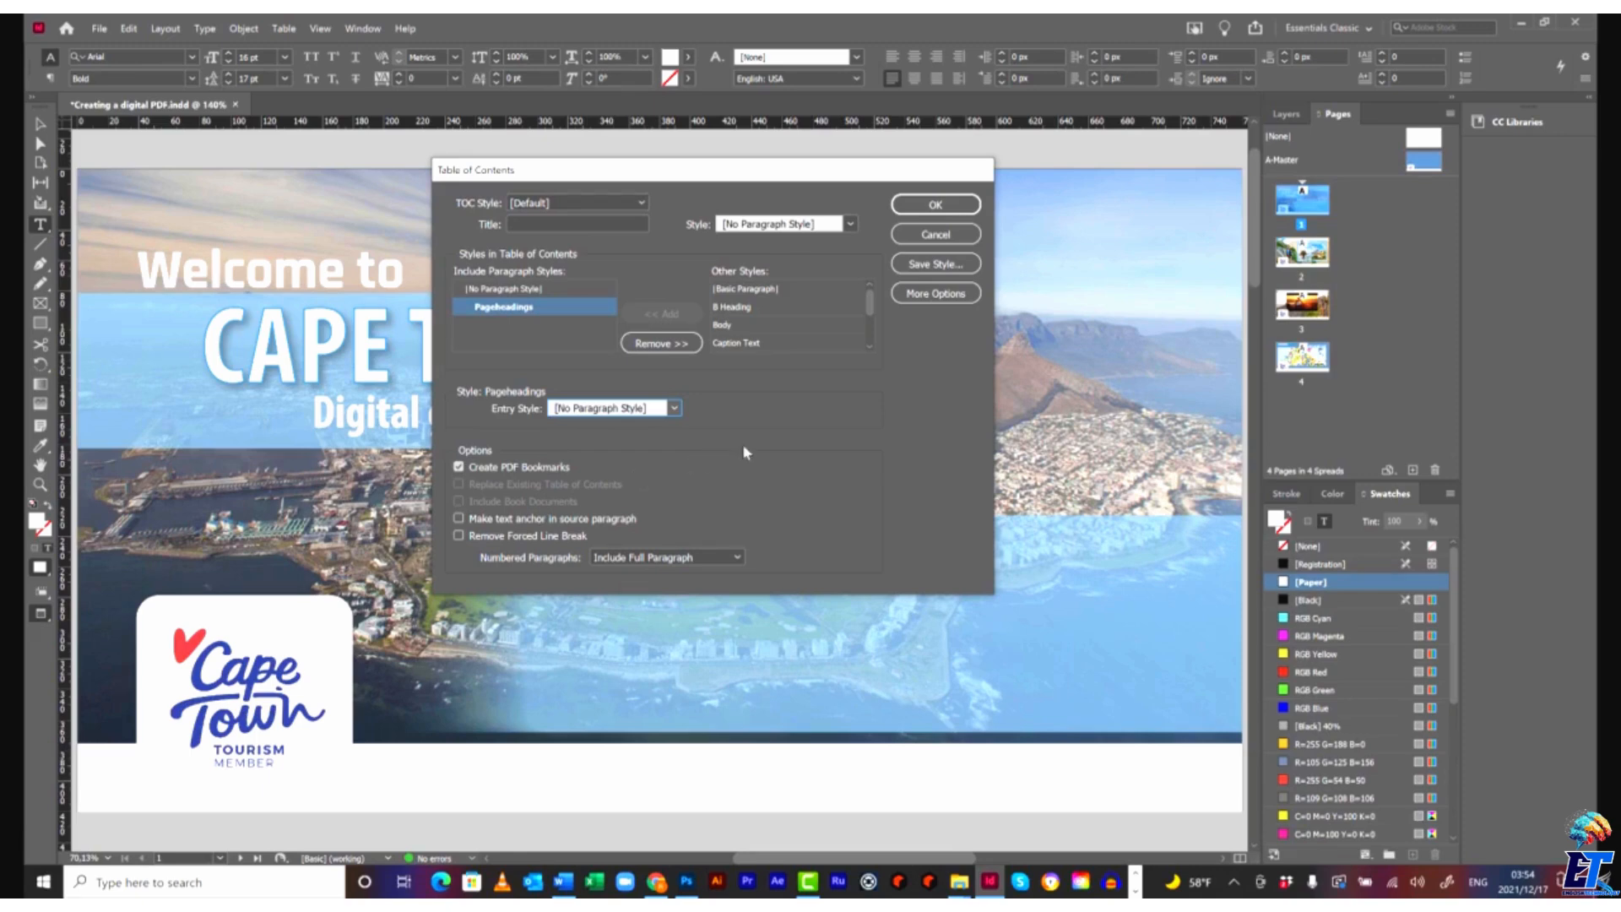
Generate the table of contents and place it below the INDEX heading on page 1 in a frame about 408 px by 113 px.
left_click(916, 202)
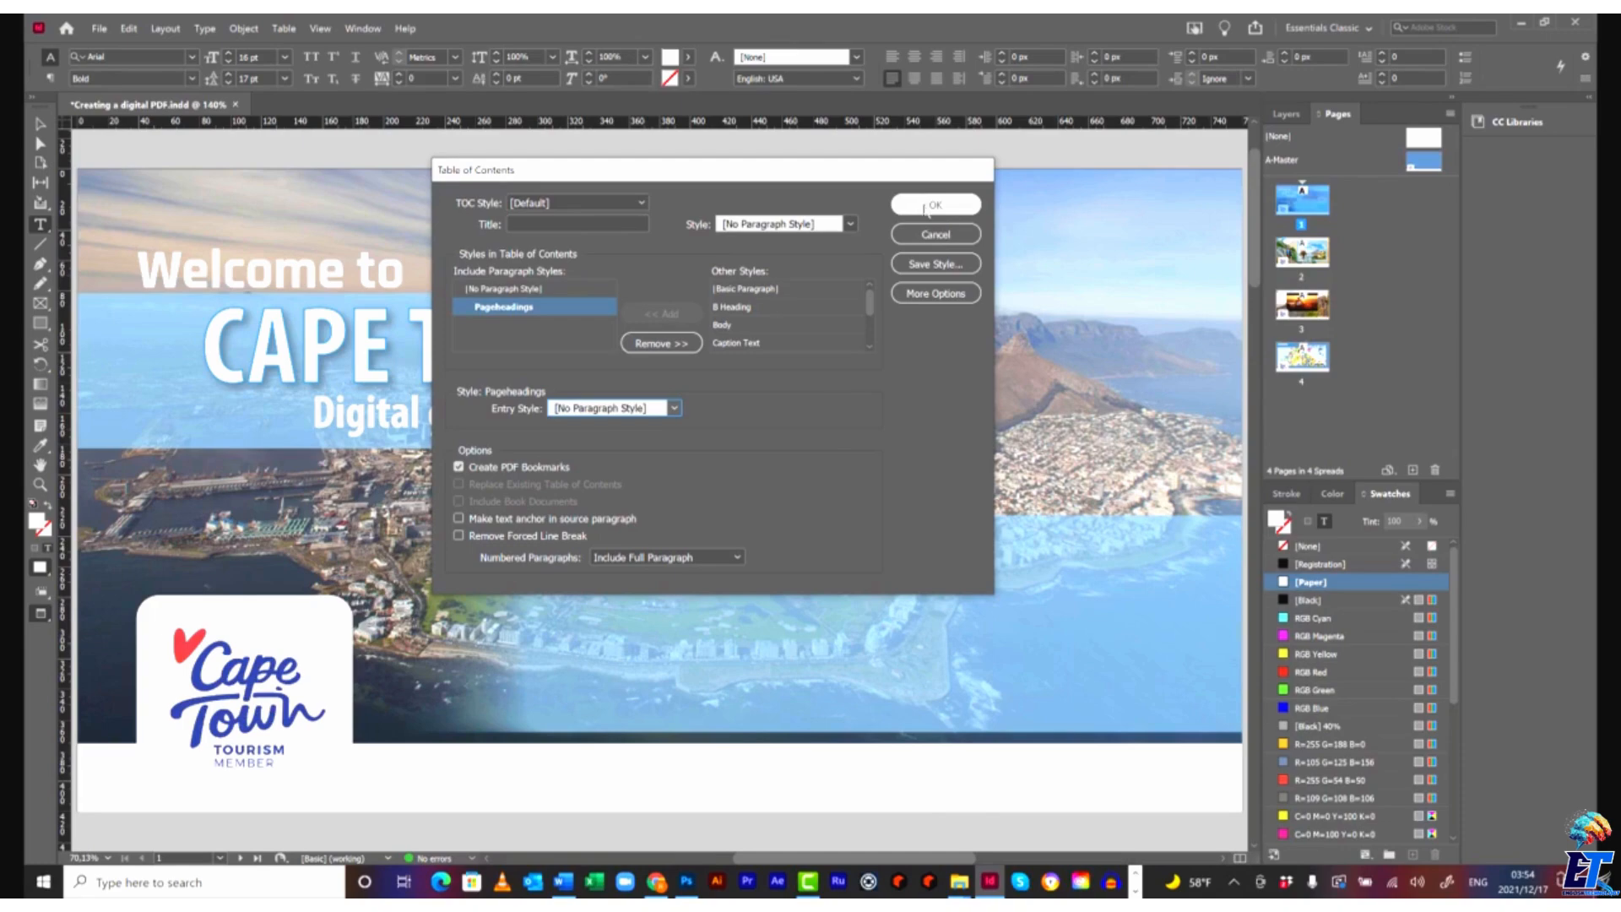
left_click(932, 205)
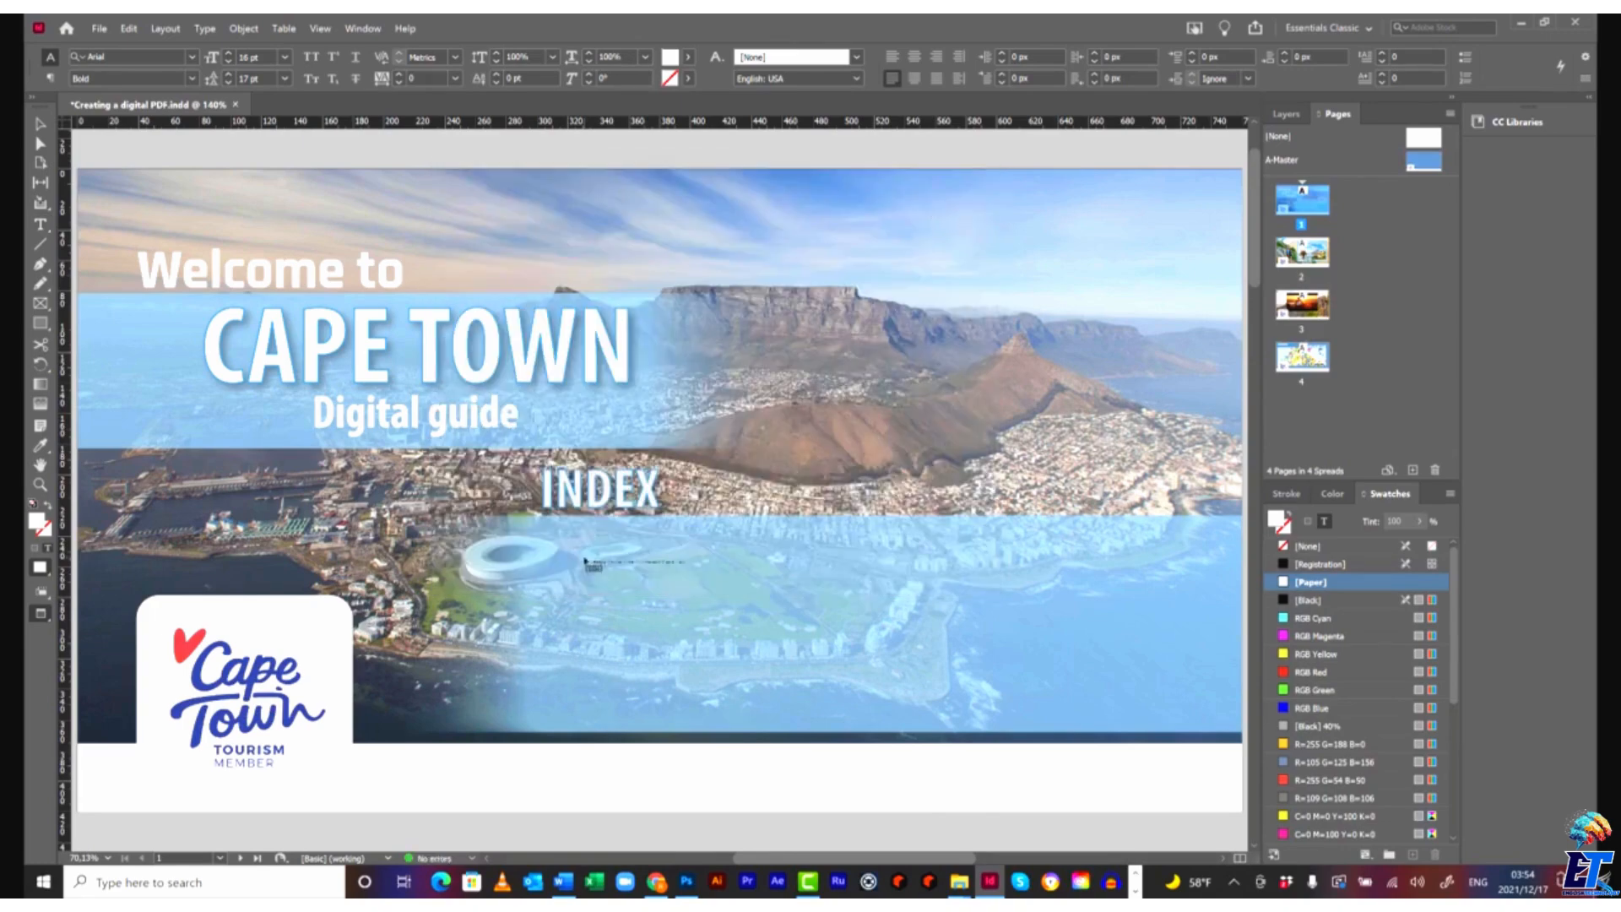
left_click_drag(558, 544, 1179, 715)
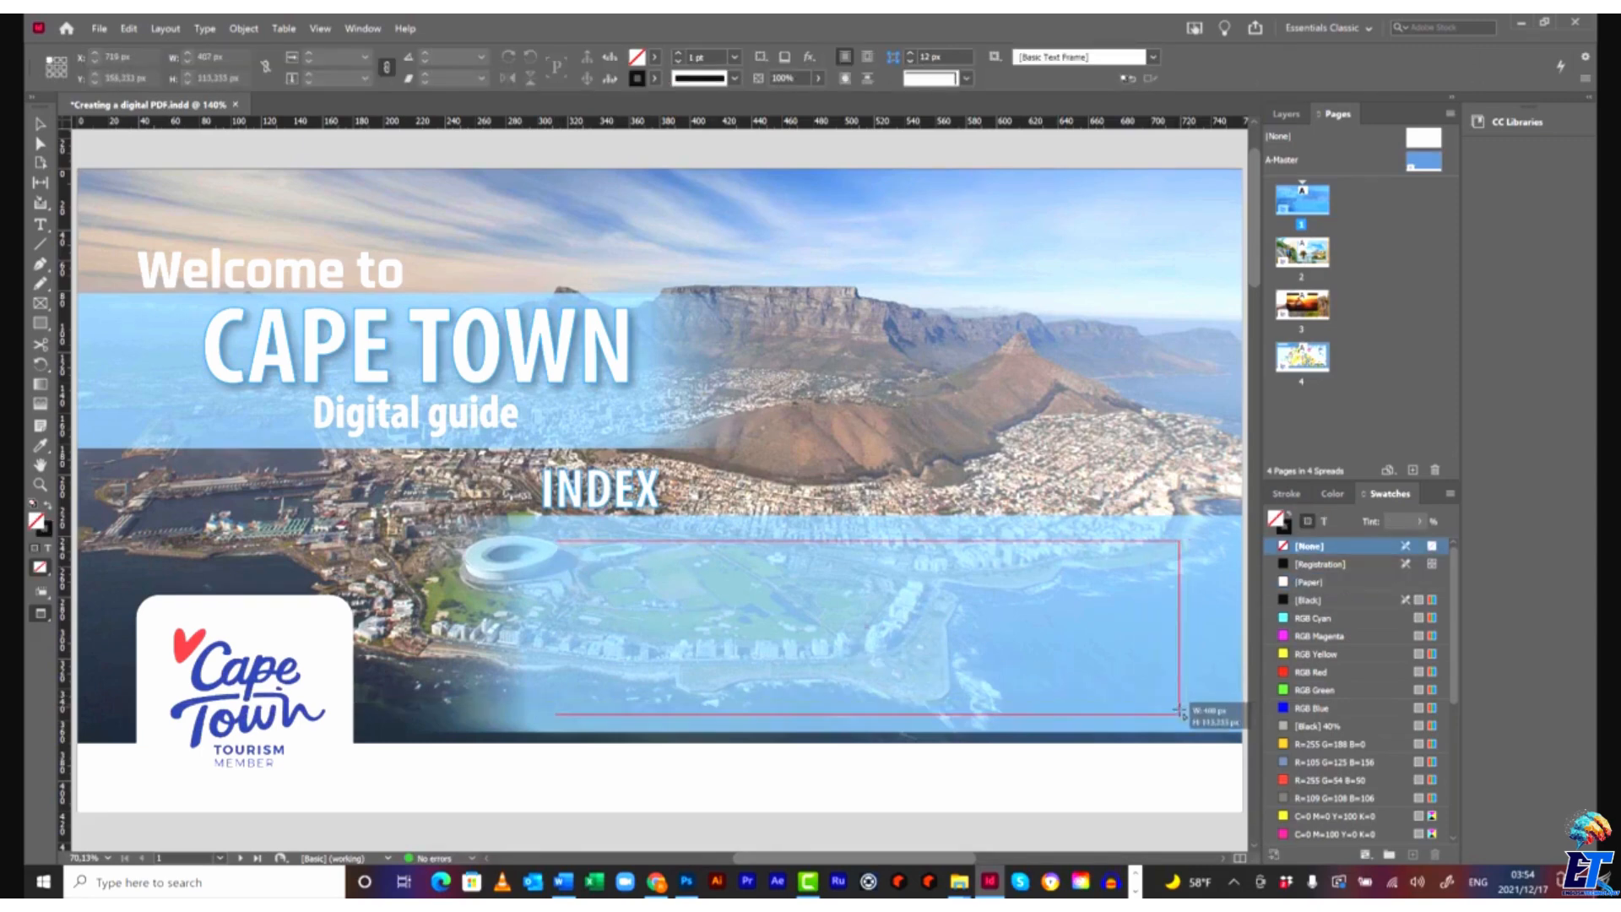
left_click_drag(1177, 709, 1179, 714)
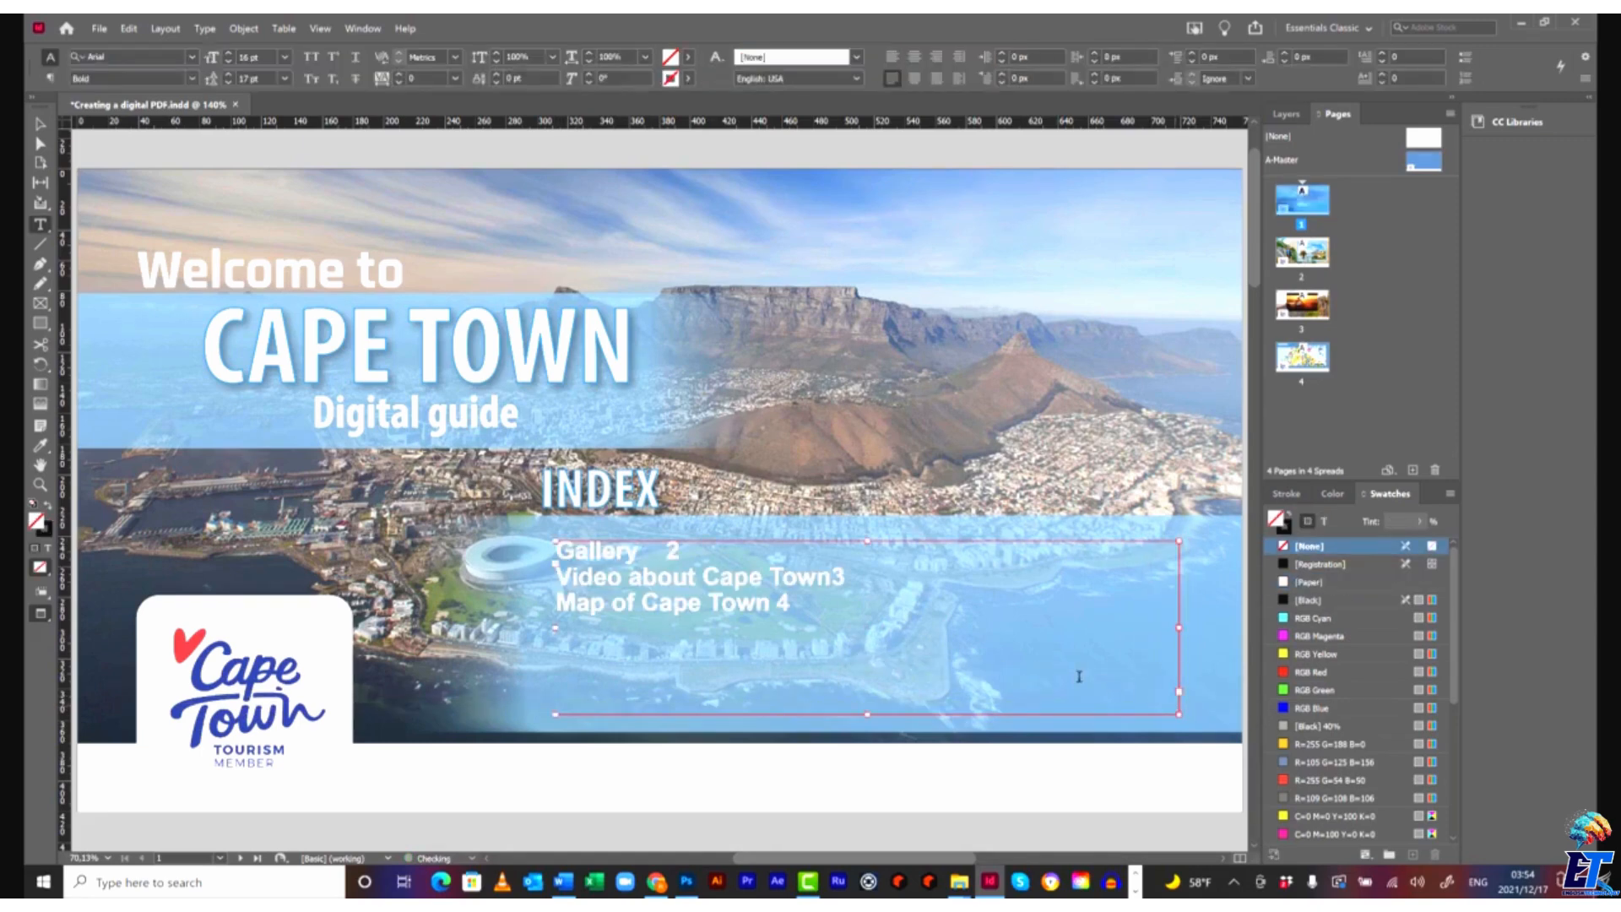
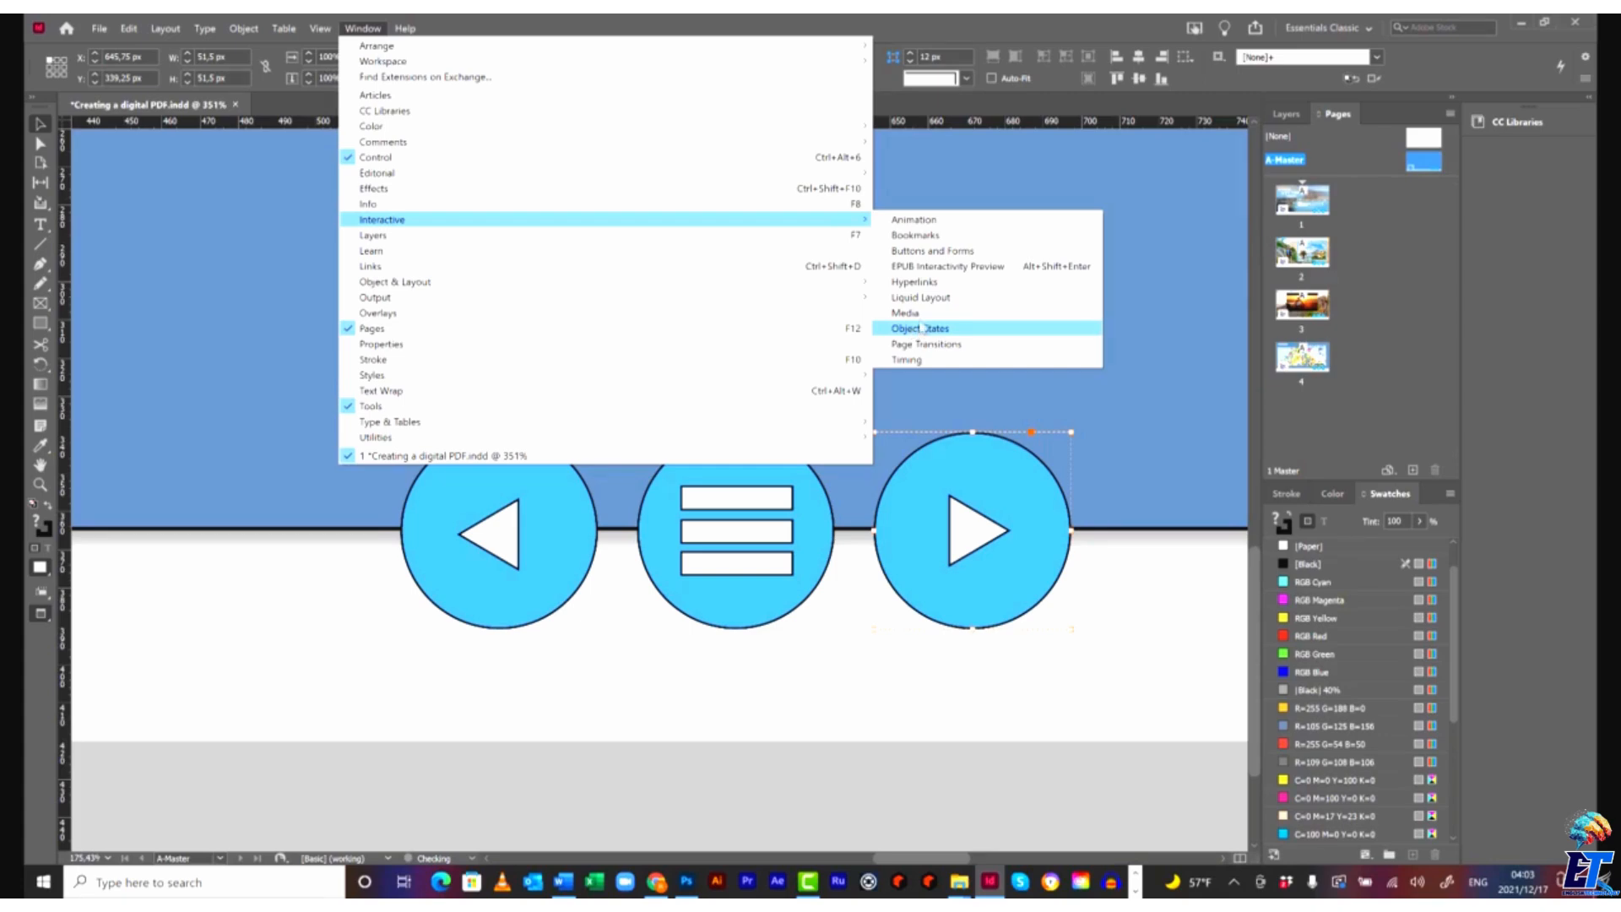
Convert the right-arrow circle on A-Master into a button with a Go To Next Page action on release or tap.
left_click(932, 250)
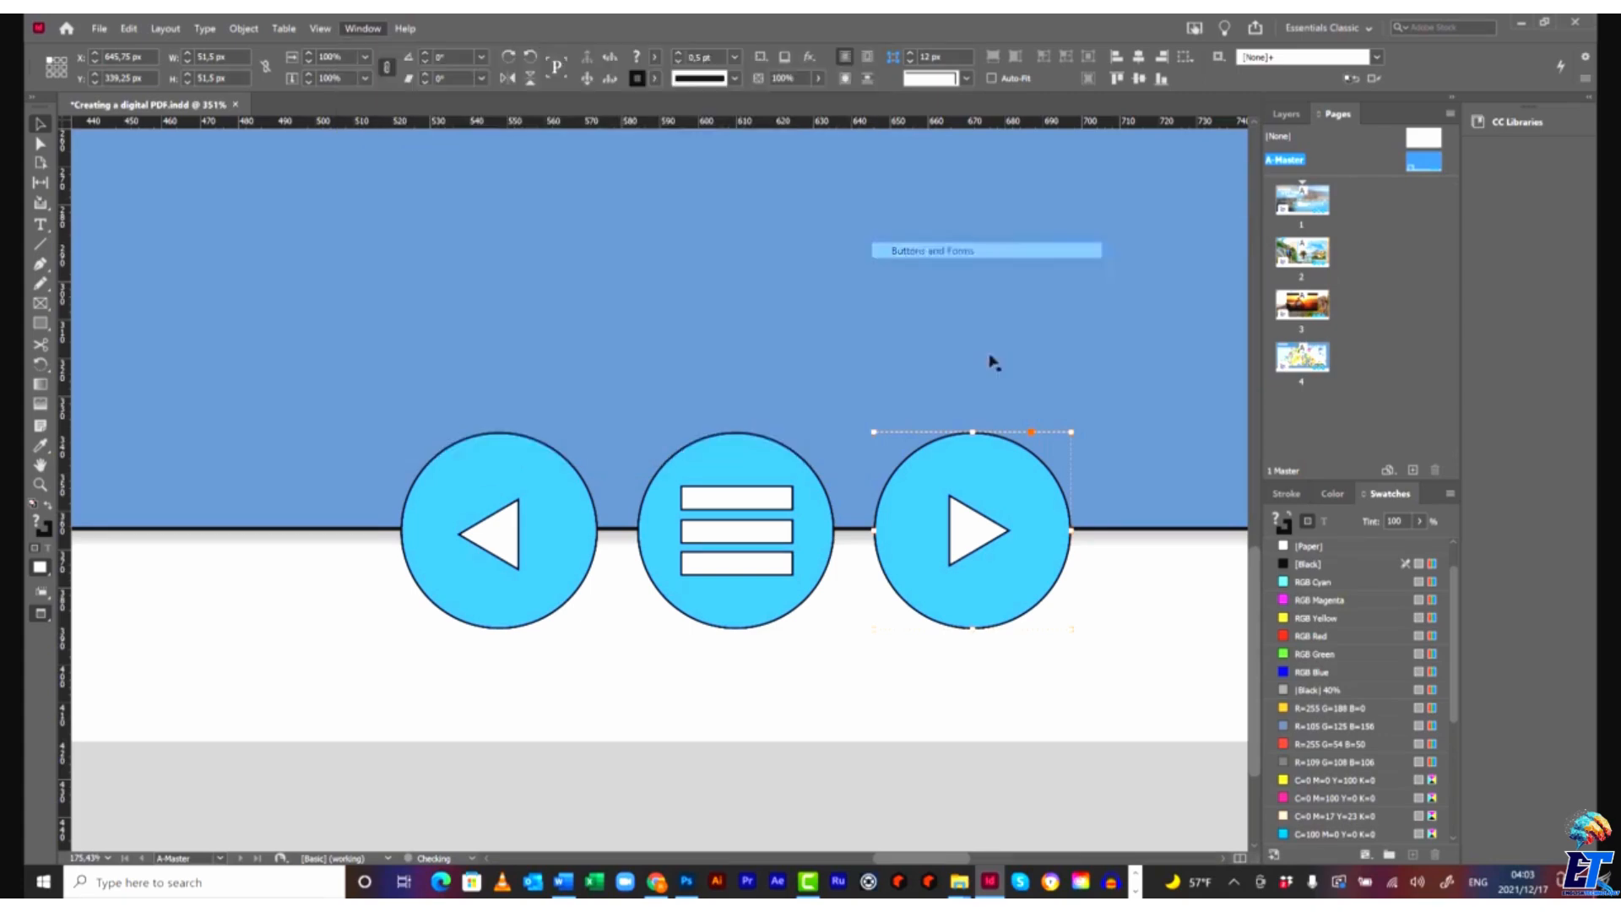
left_click_drag(1101, 170, 896, 184)
left_click(941, 203)
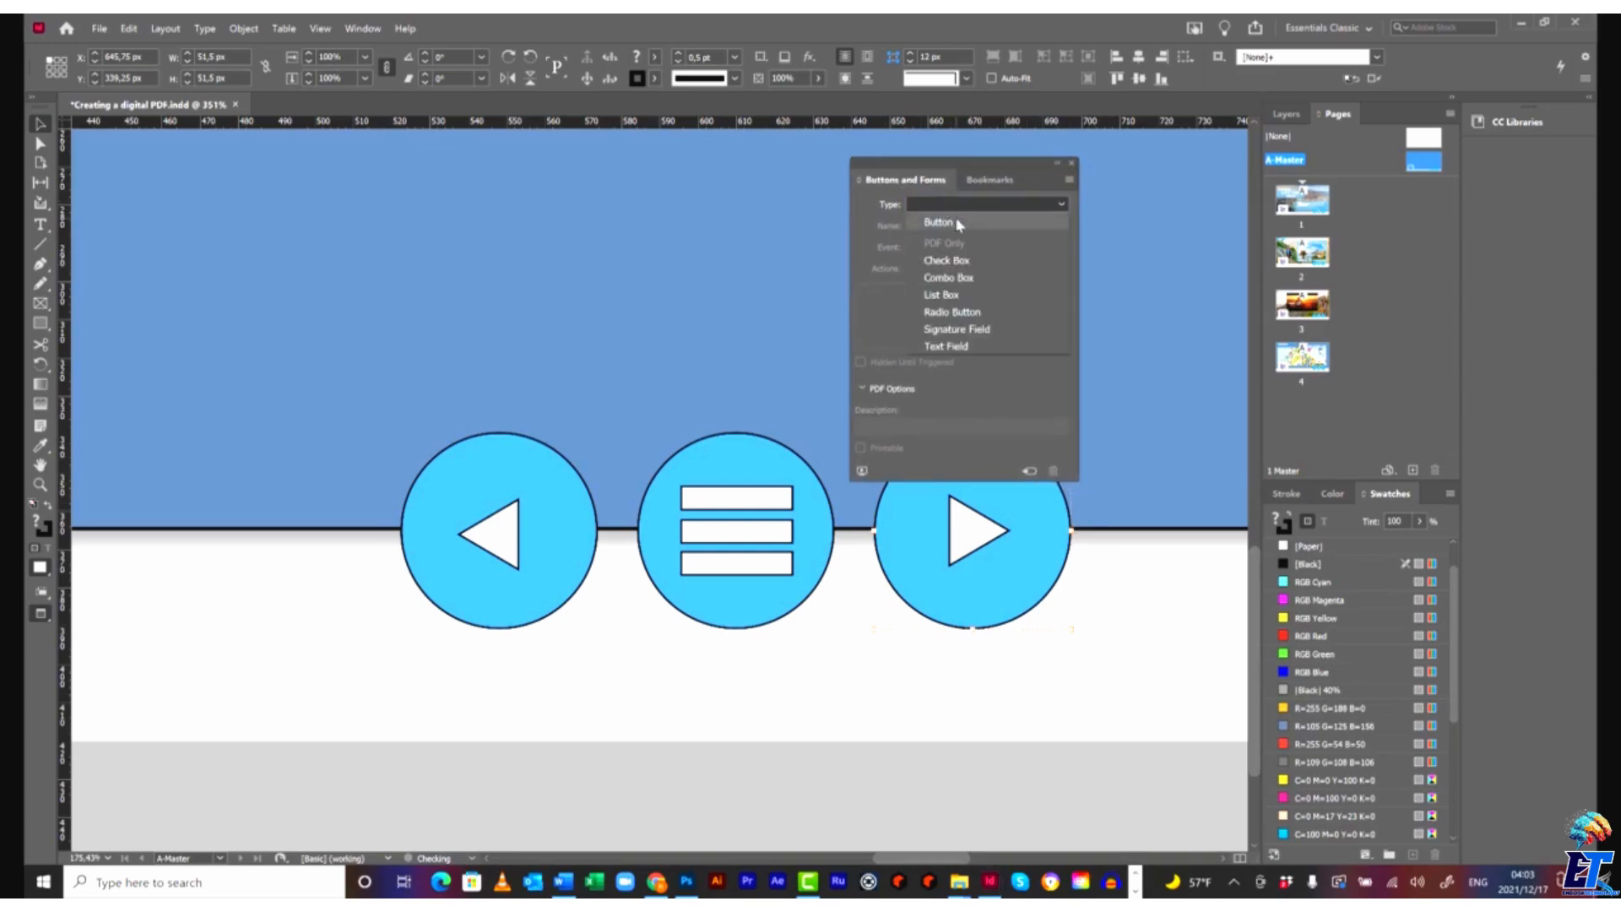
left_click(954, 217)
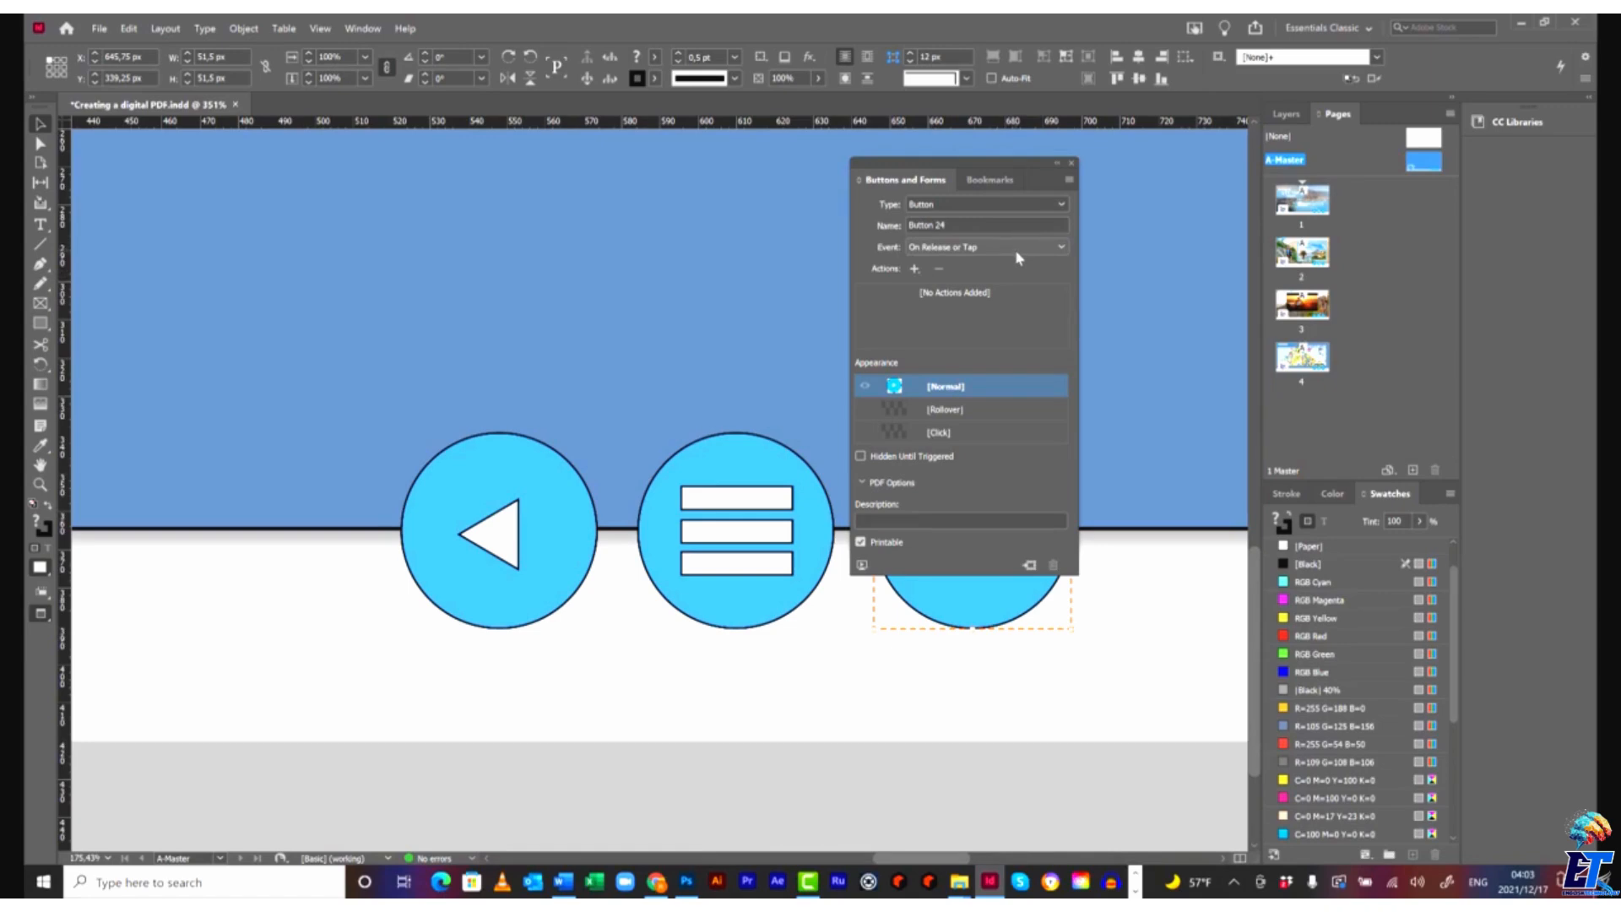
left_click(914, 269)
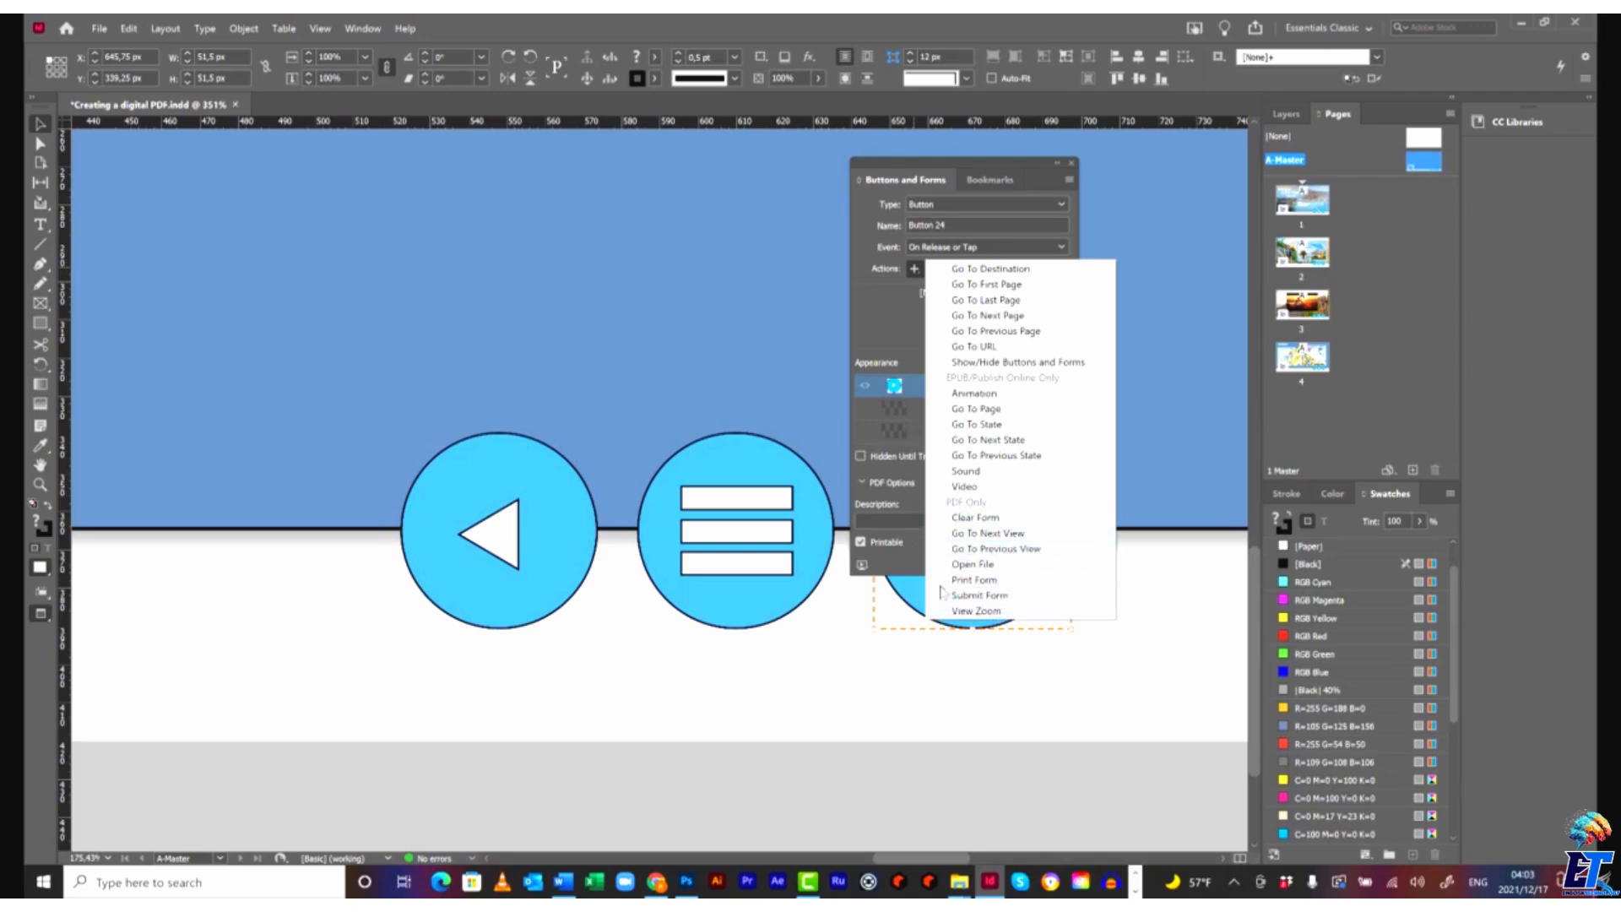
left_click(1002, 315)
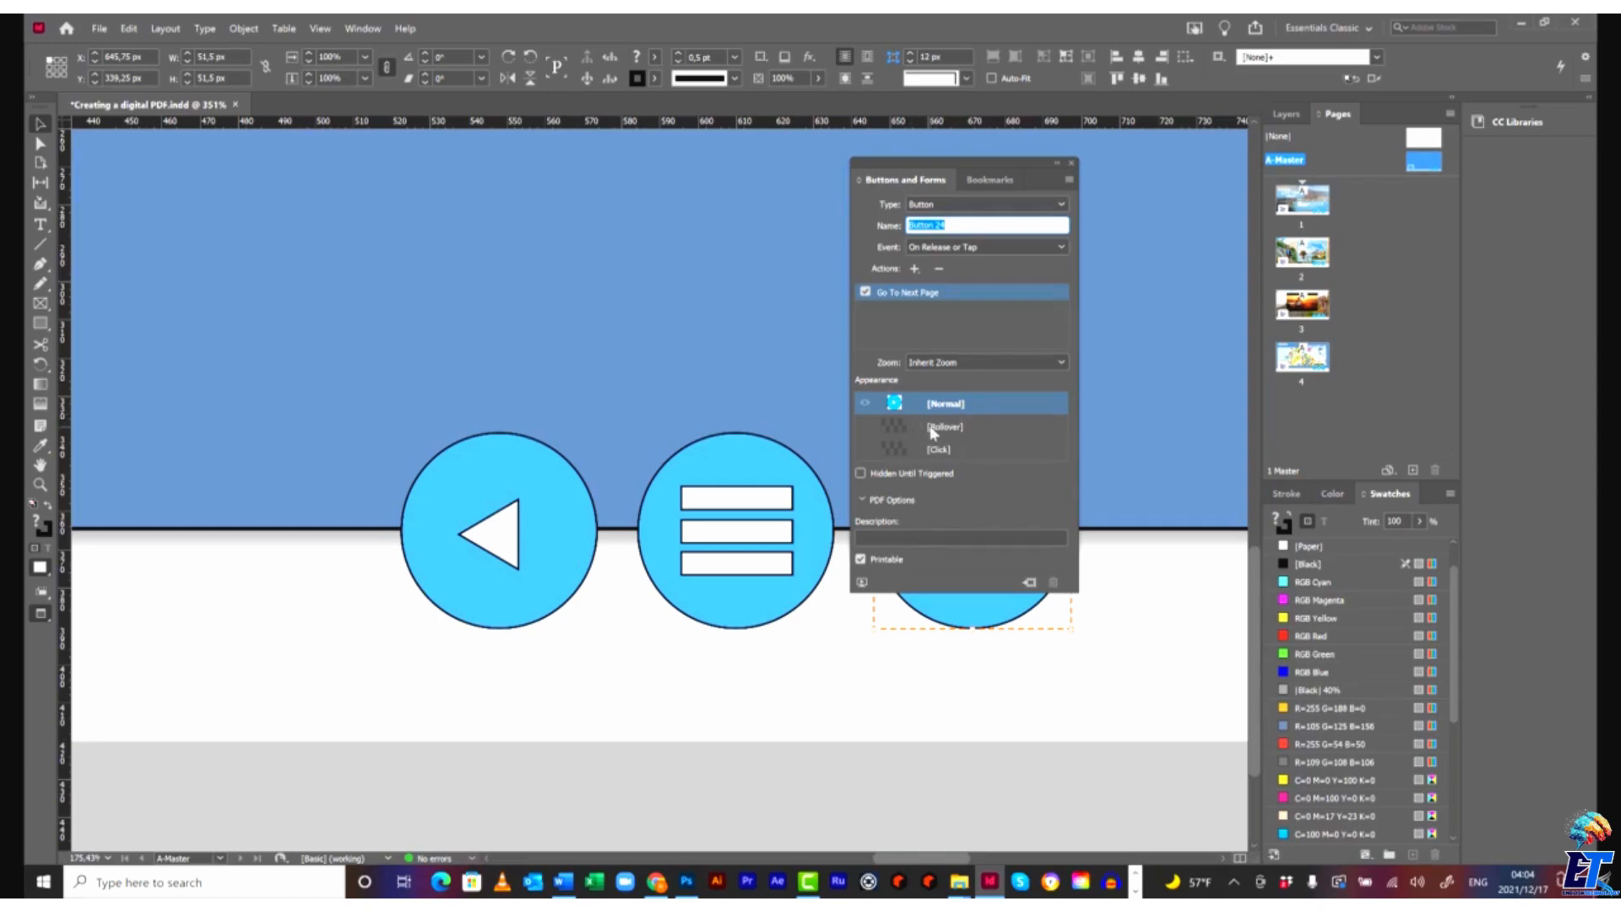
Add a Rollover appearance to the right-arrow button and fill its circle with the C=100 M=90 Y=10 K=0 swatch.
left_click_drag(971, 162, 741, 167)
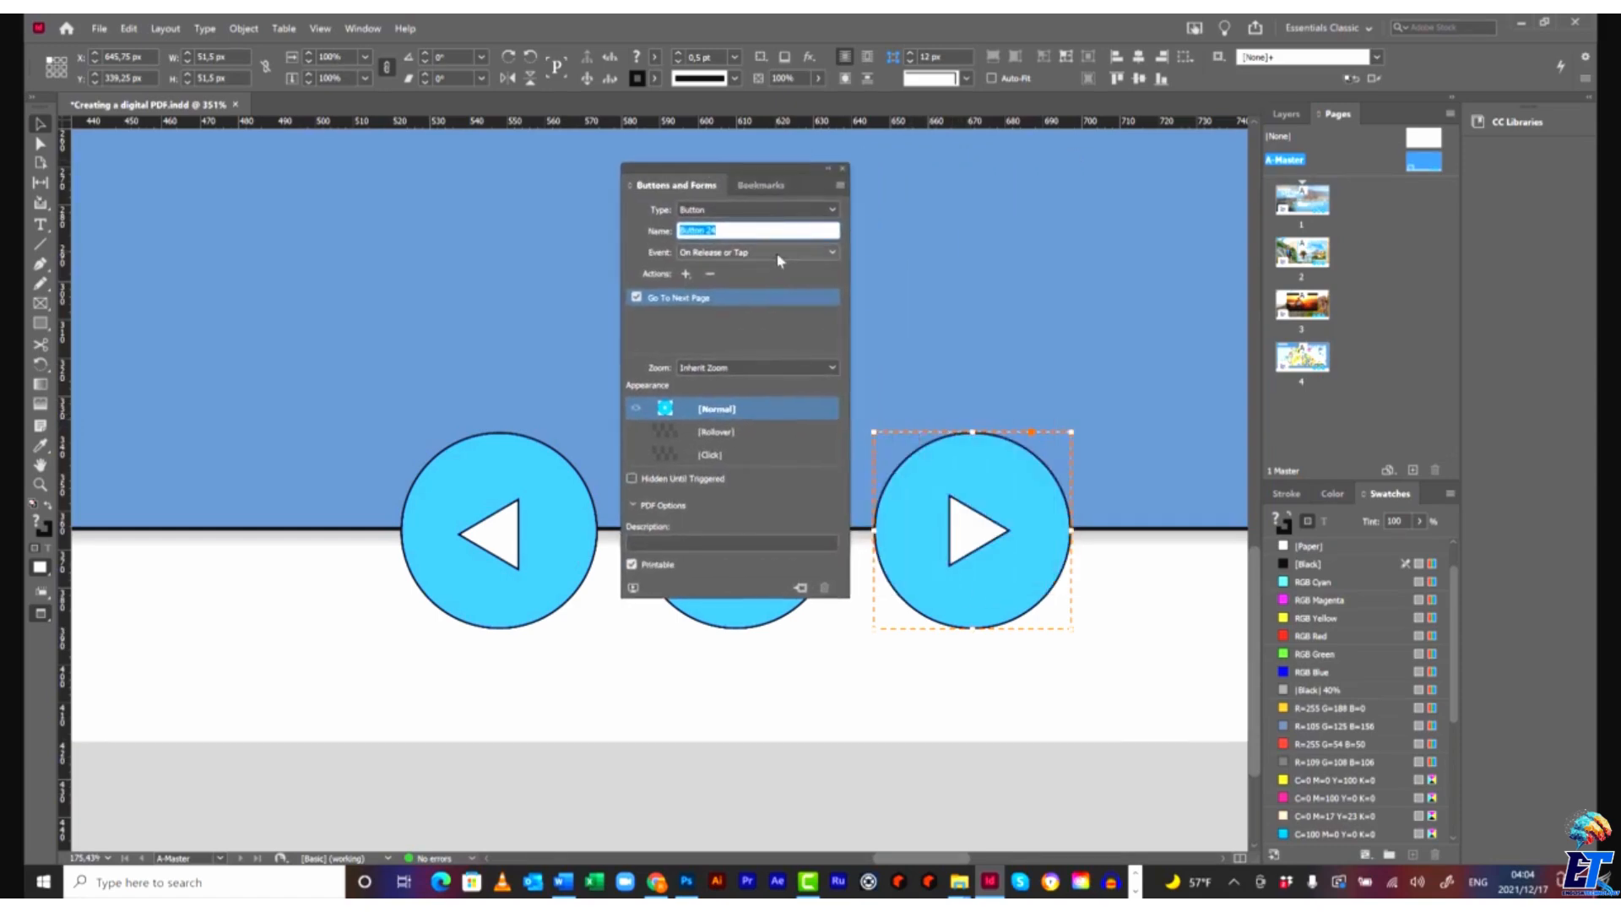
left_click(739, 432)
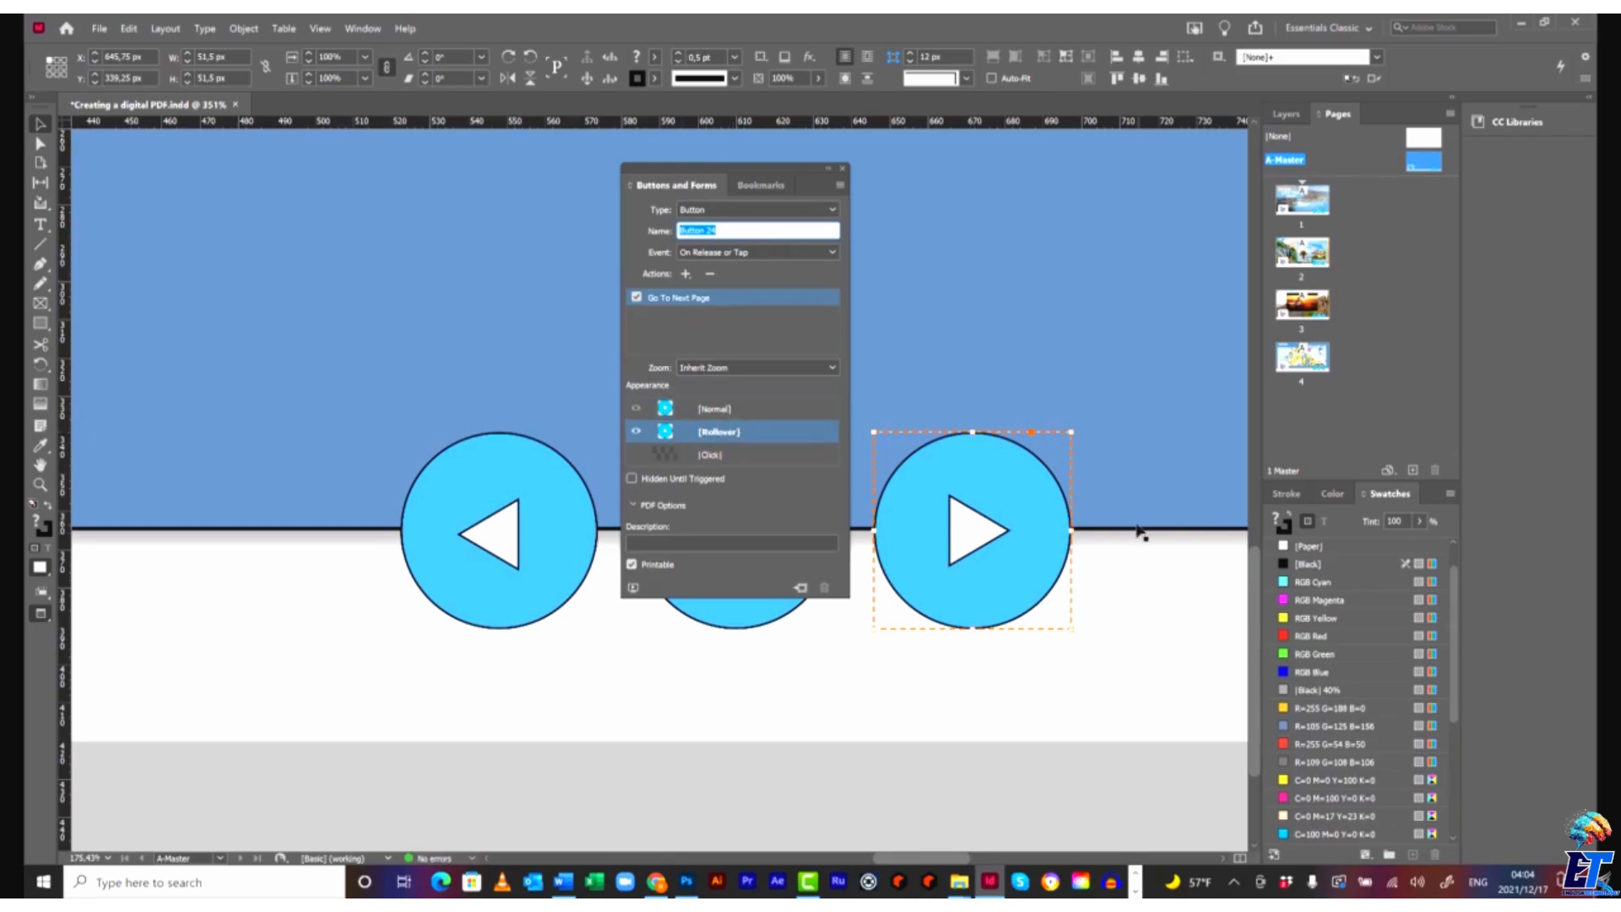
left_click(1015, 484)
double_click(1012, 482)
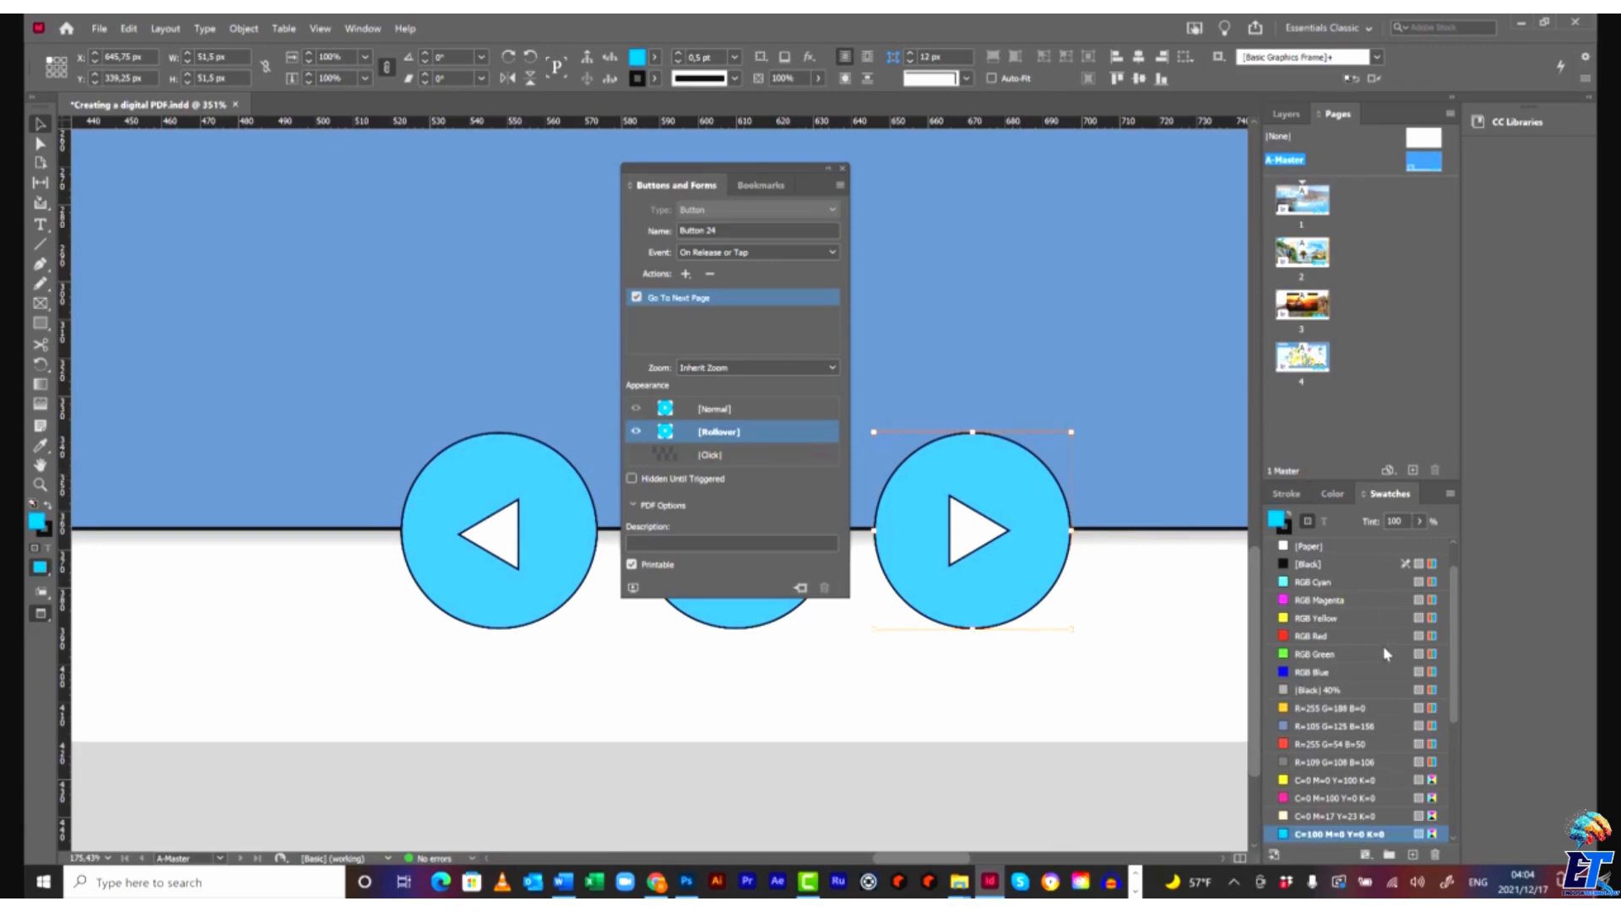
scroll(1385, 653, "up", 1)
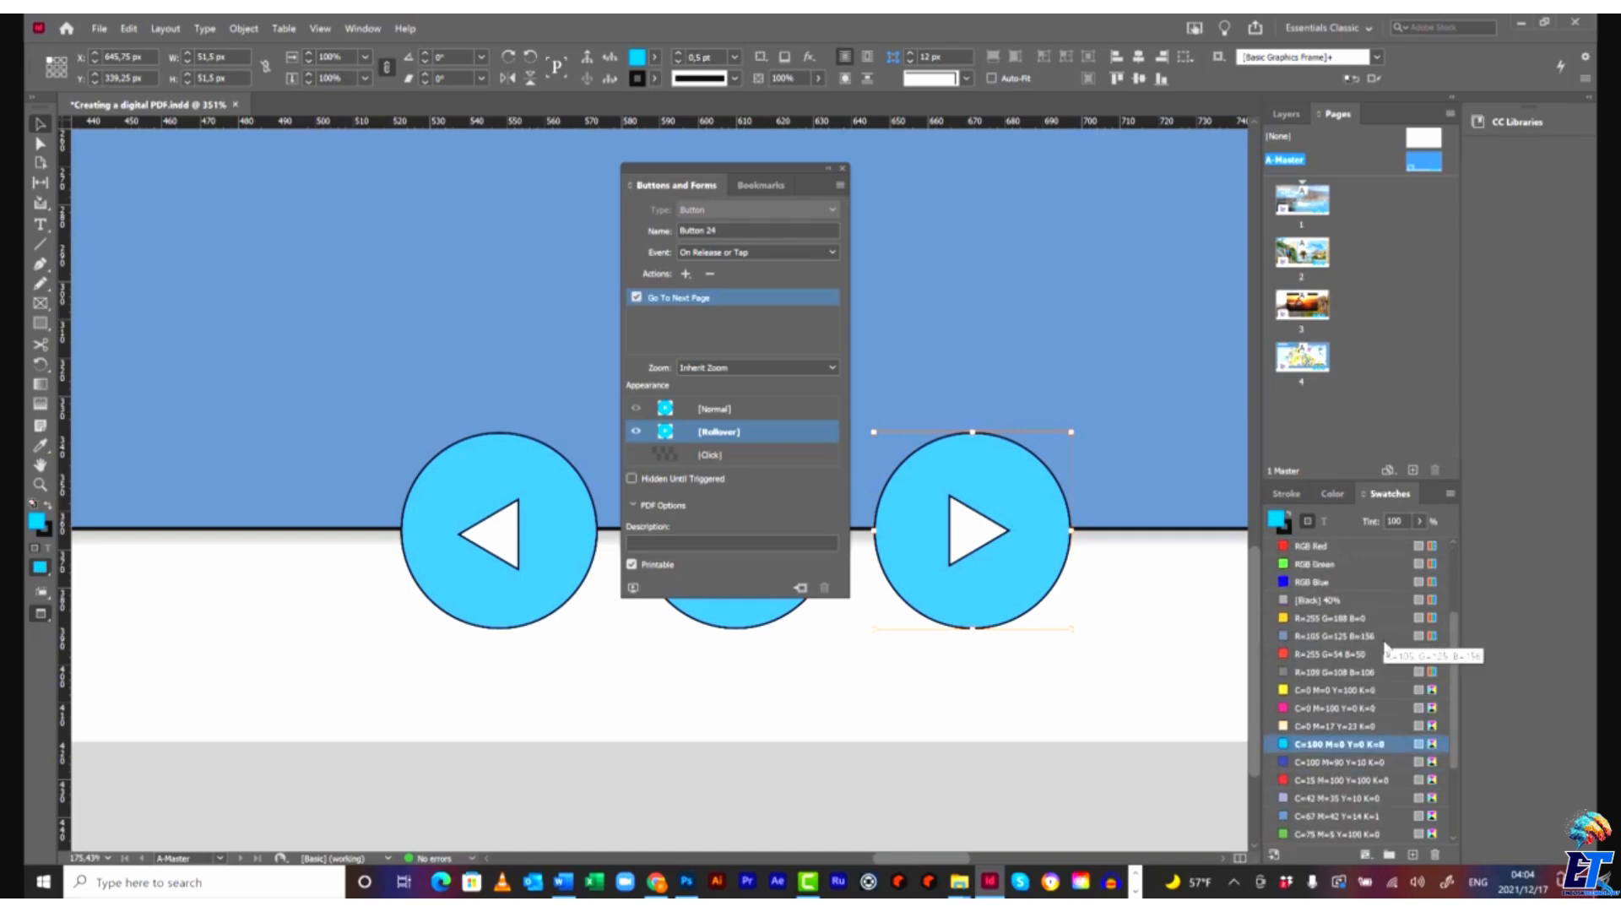
scroll(1385, 653, "down", 3)
left_click(1283, 766)
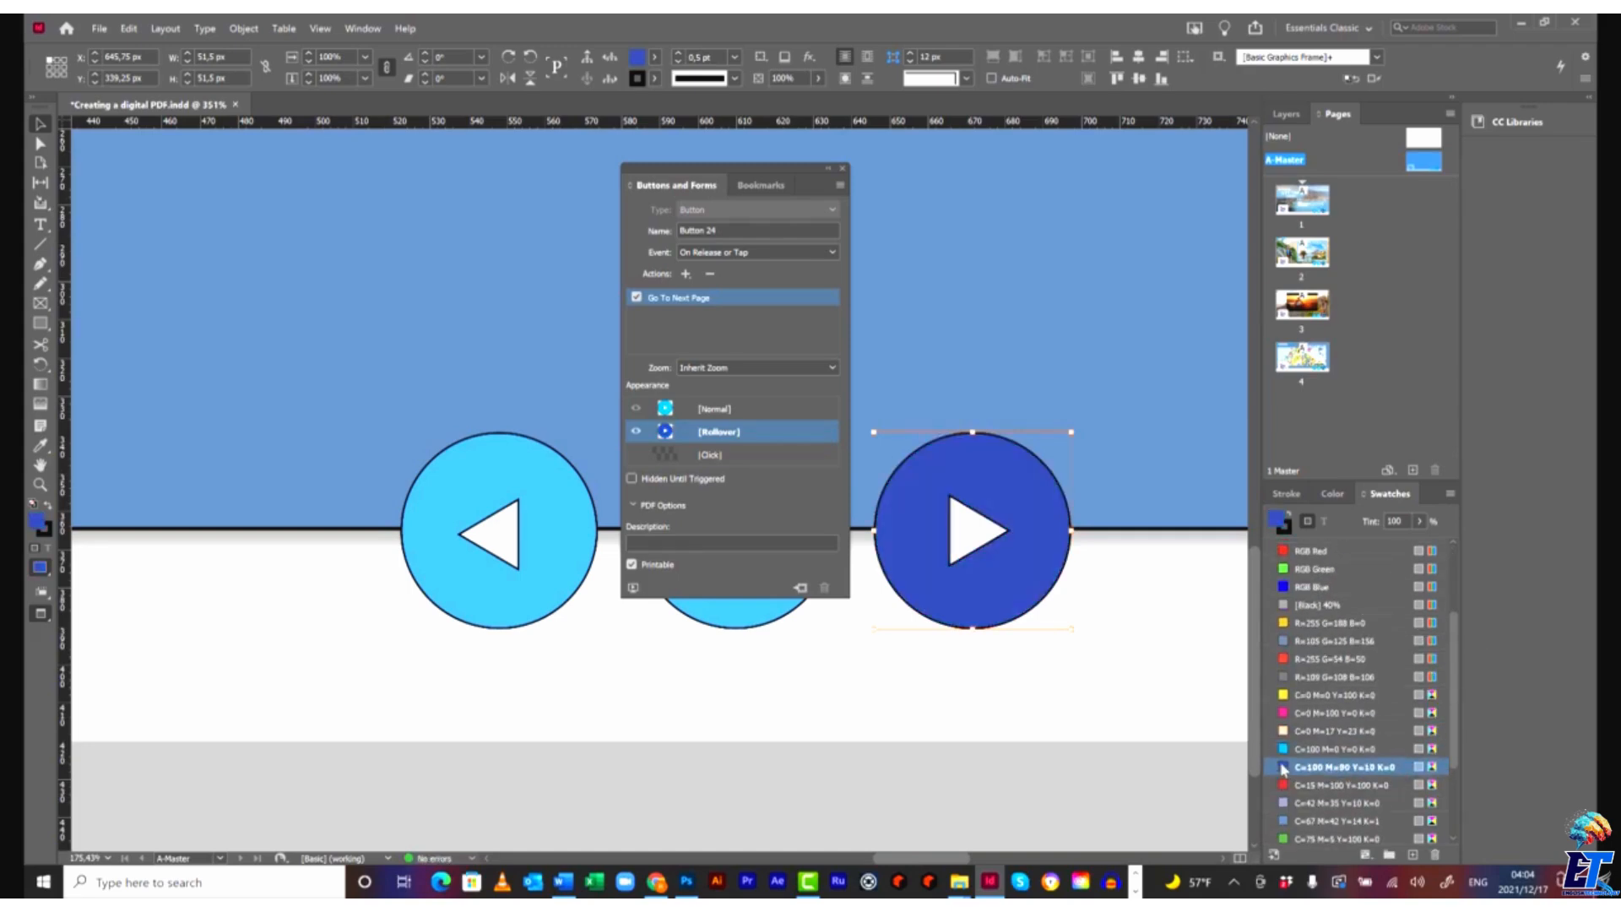
Convert the left-arrow circle into a button with a Go To Last Page action on release or tap.
left_click_drag(742, 171, 1050, 182)
left_click(475, 487)
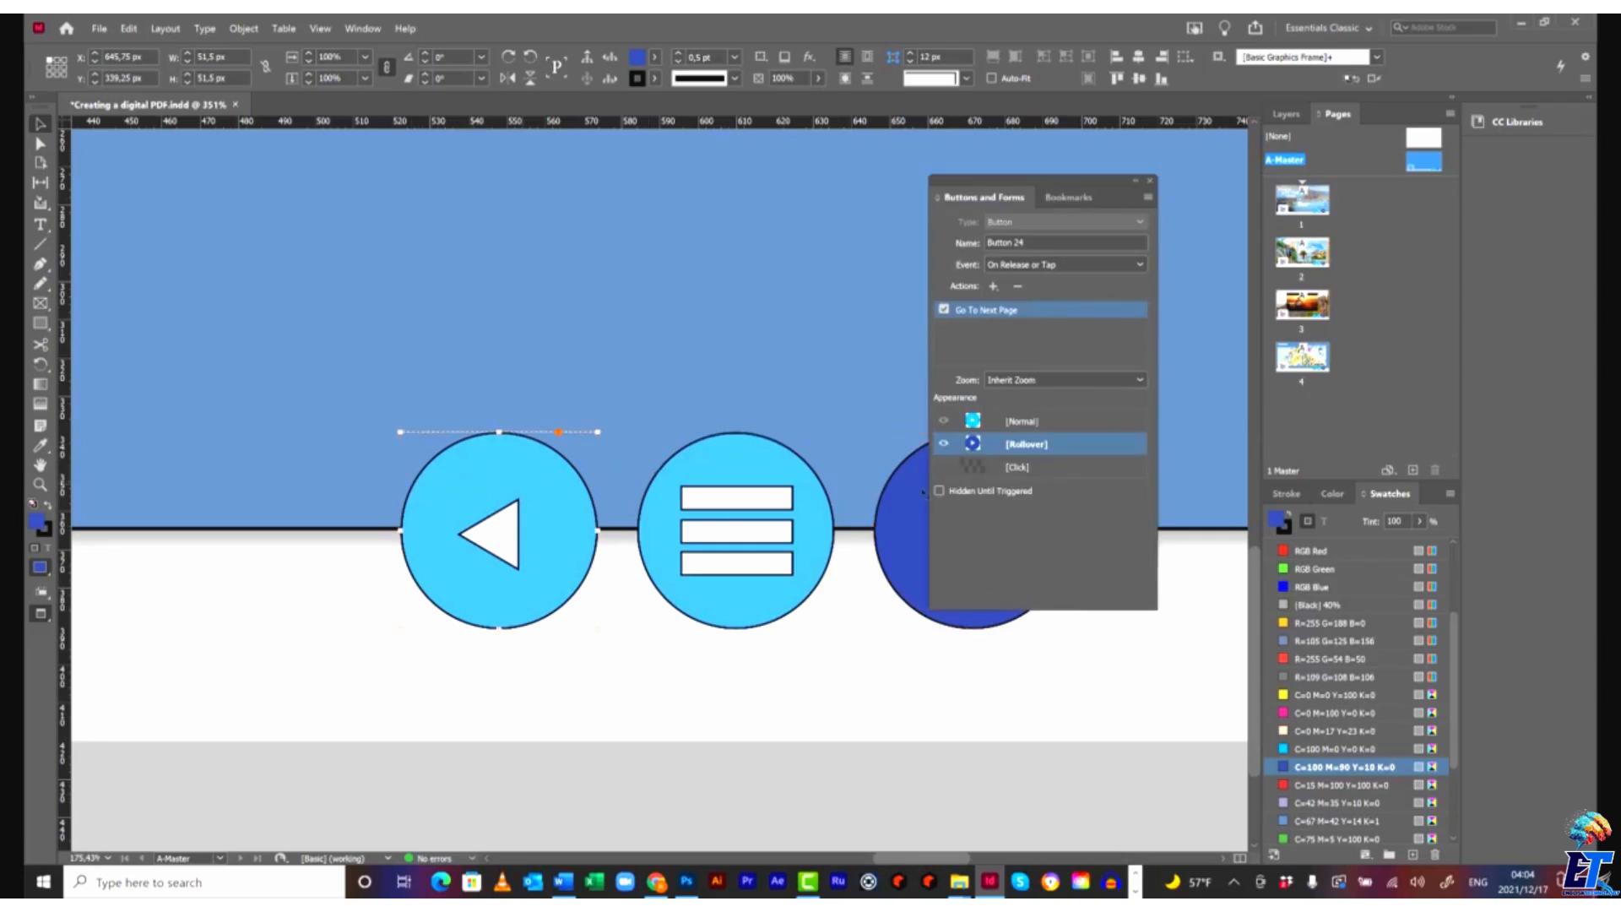
left_click(1137, 221)
left_click(1071, 241)
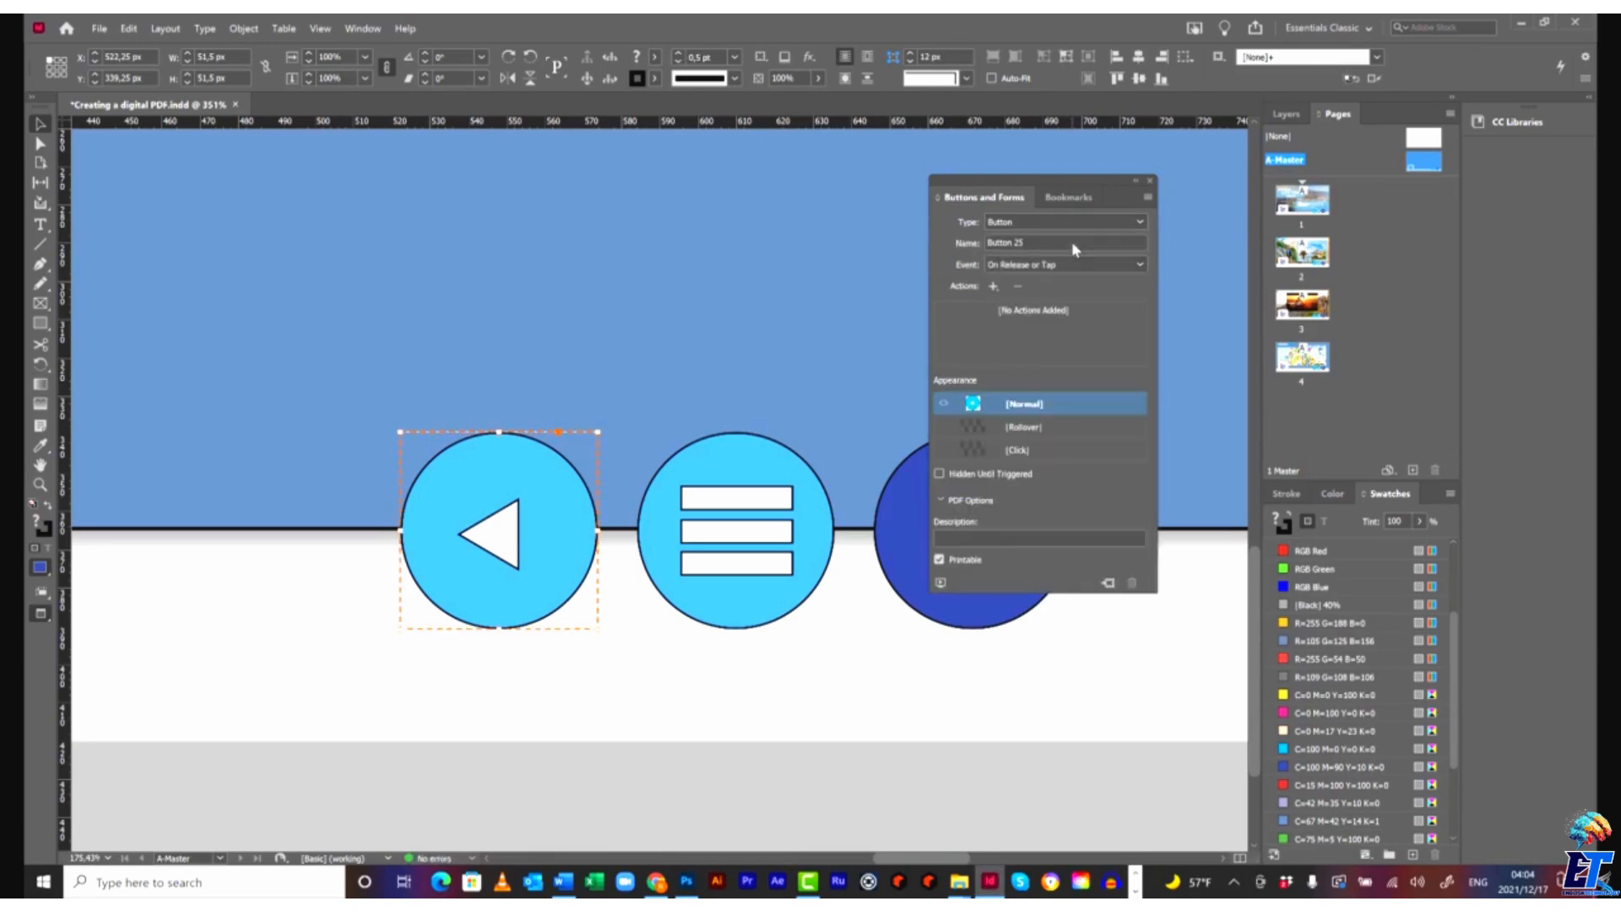
left_click(994, 287)
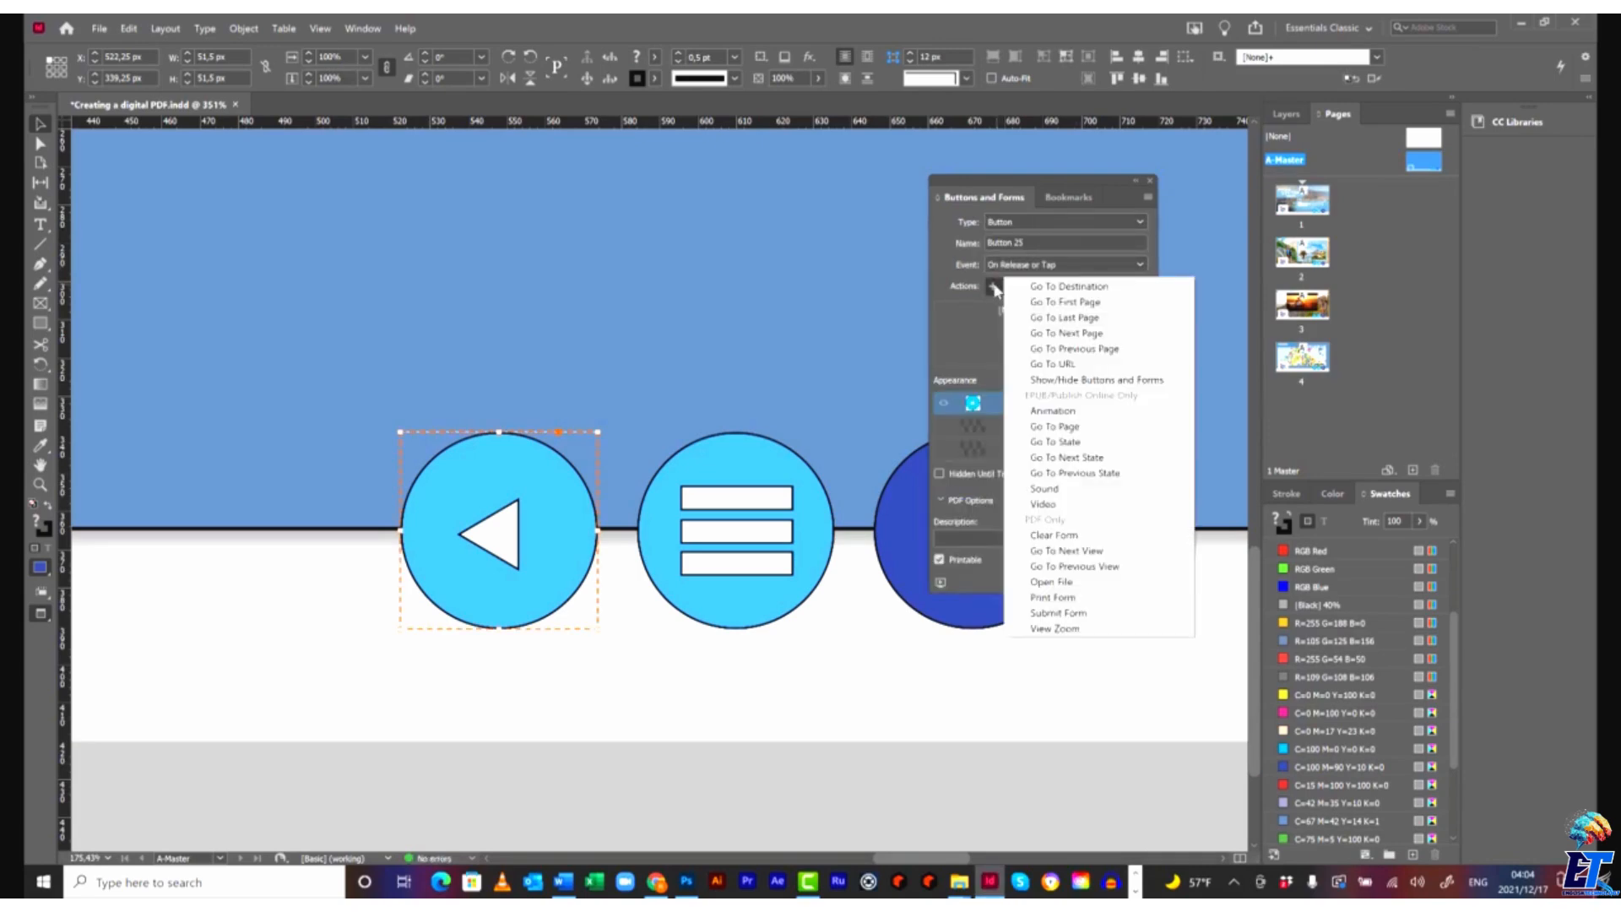
left_click(1099, 318)
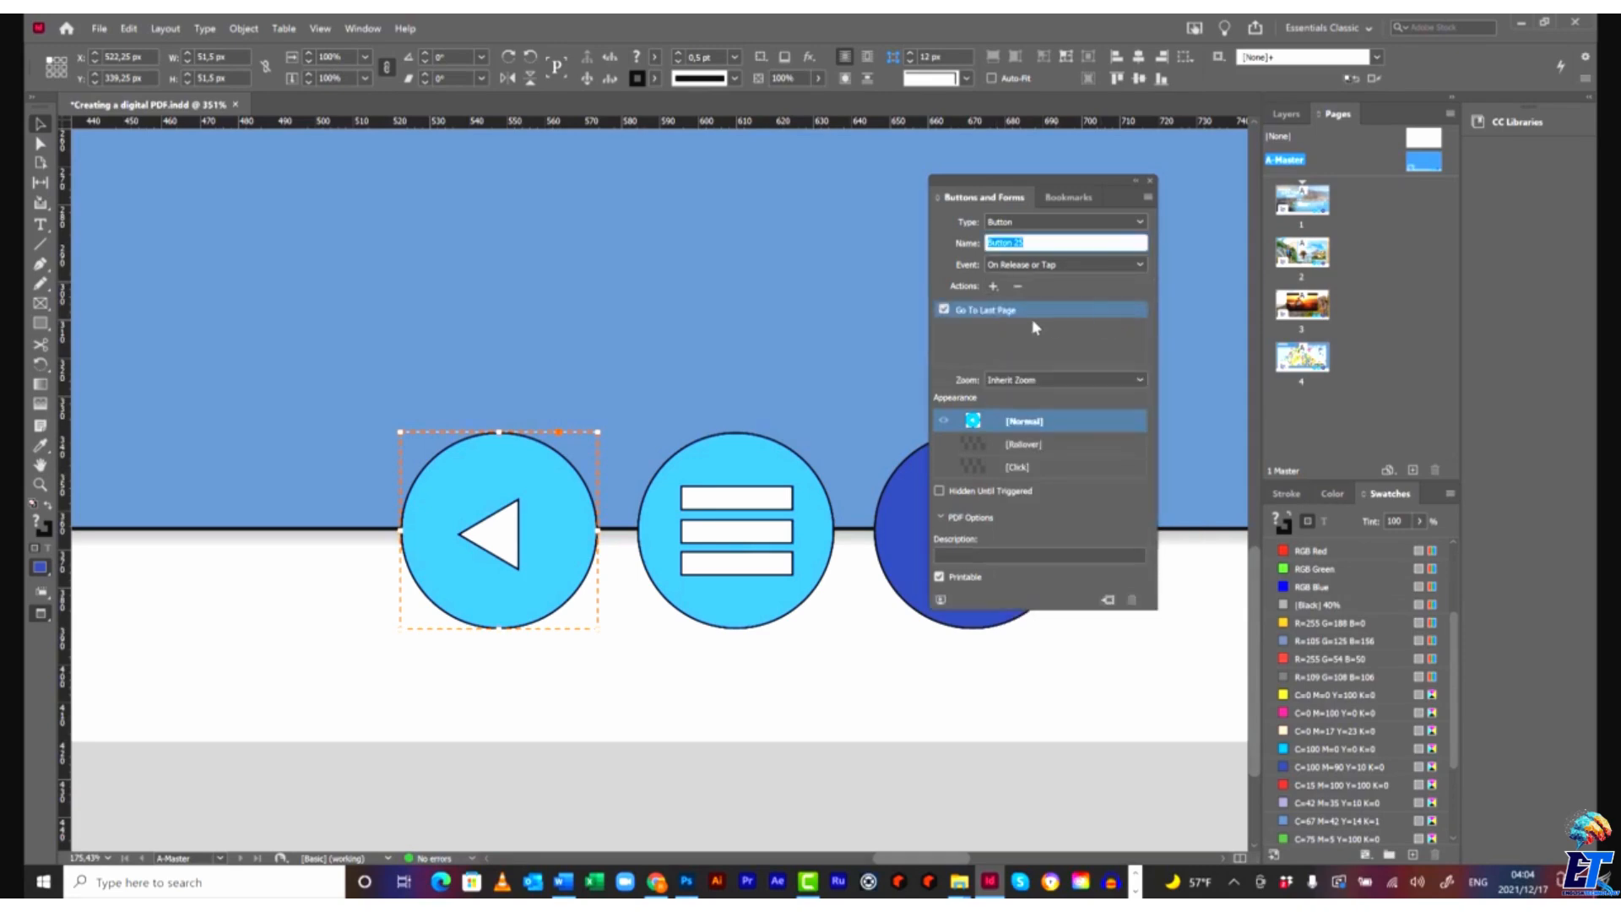
Add a Rollover appearance to the left-arrow button and fill its circle with C=100 M=90 Y=10 K=0.
left_click(1018, 450)
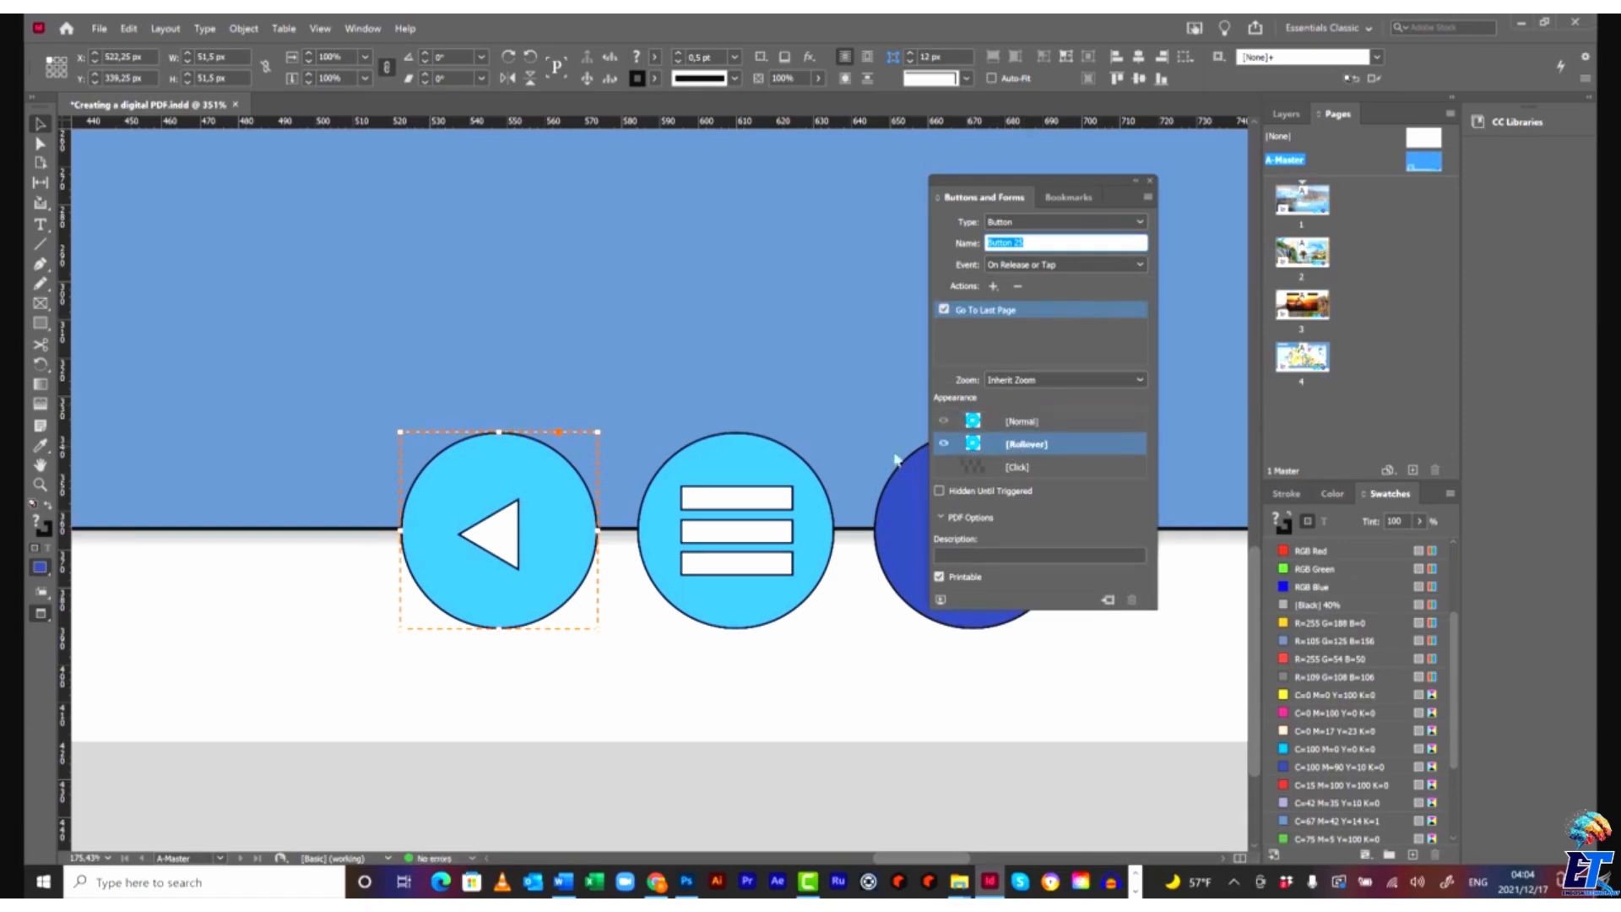
double_click(482, 482)
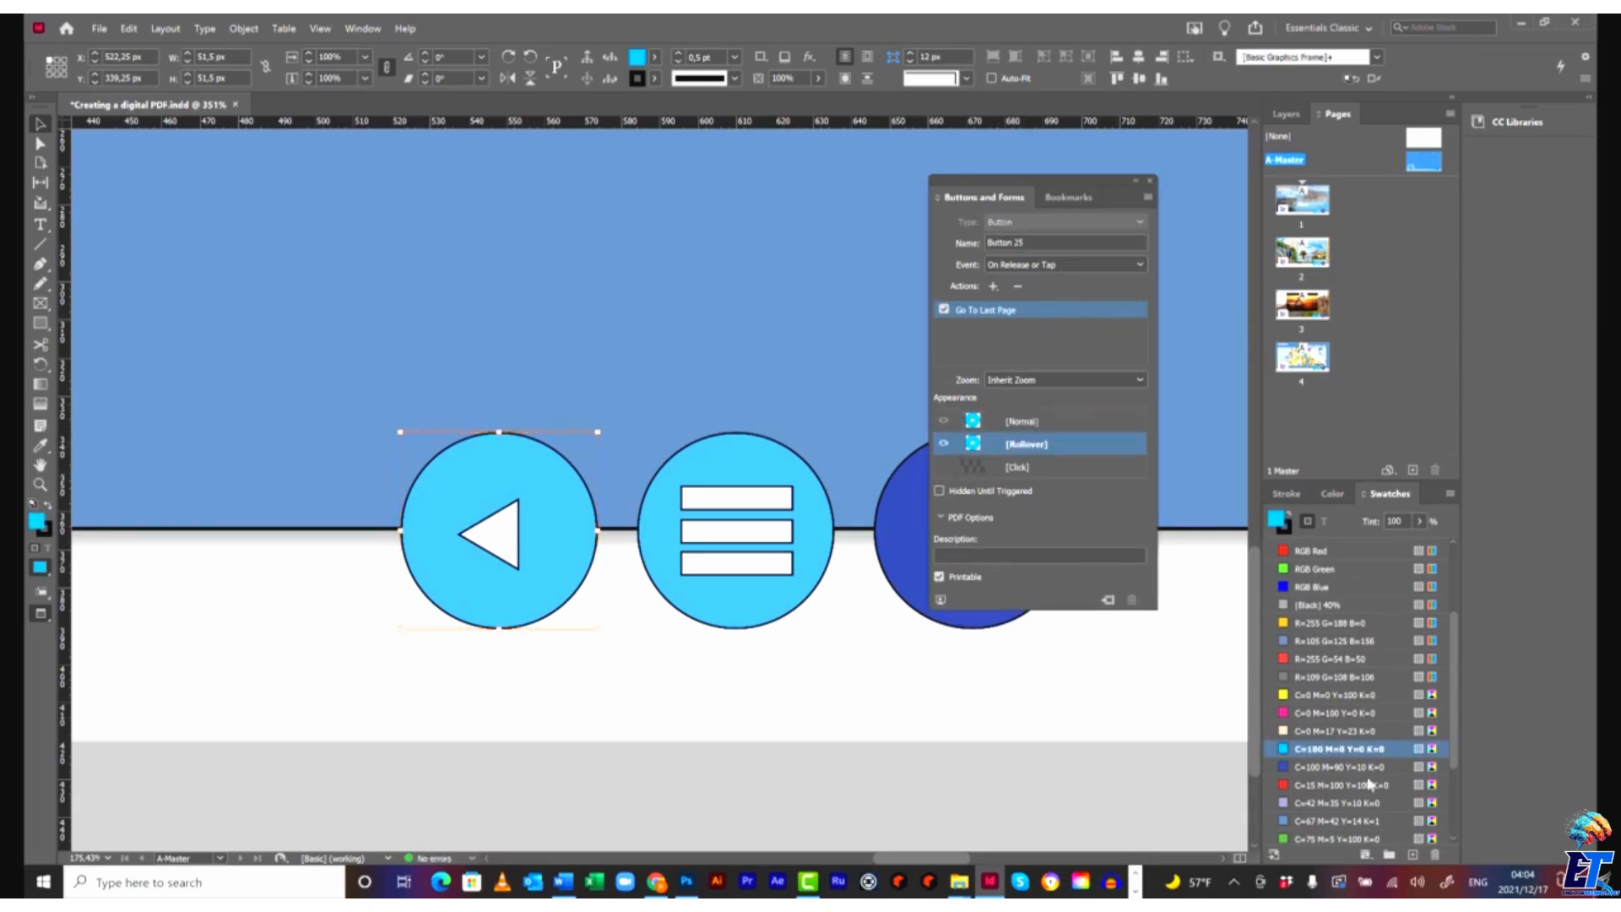
left_click(1309, 768)
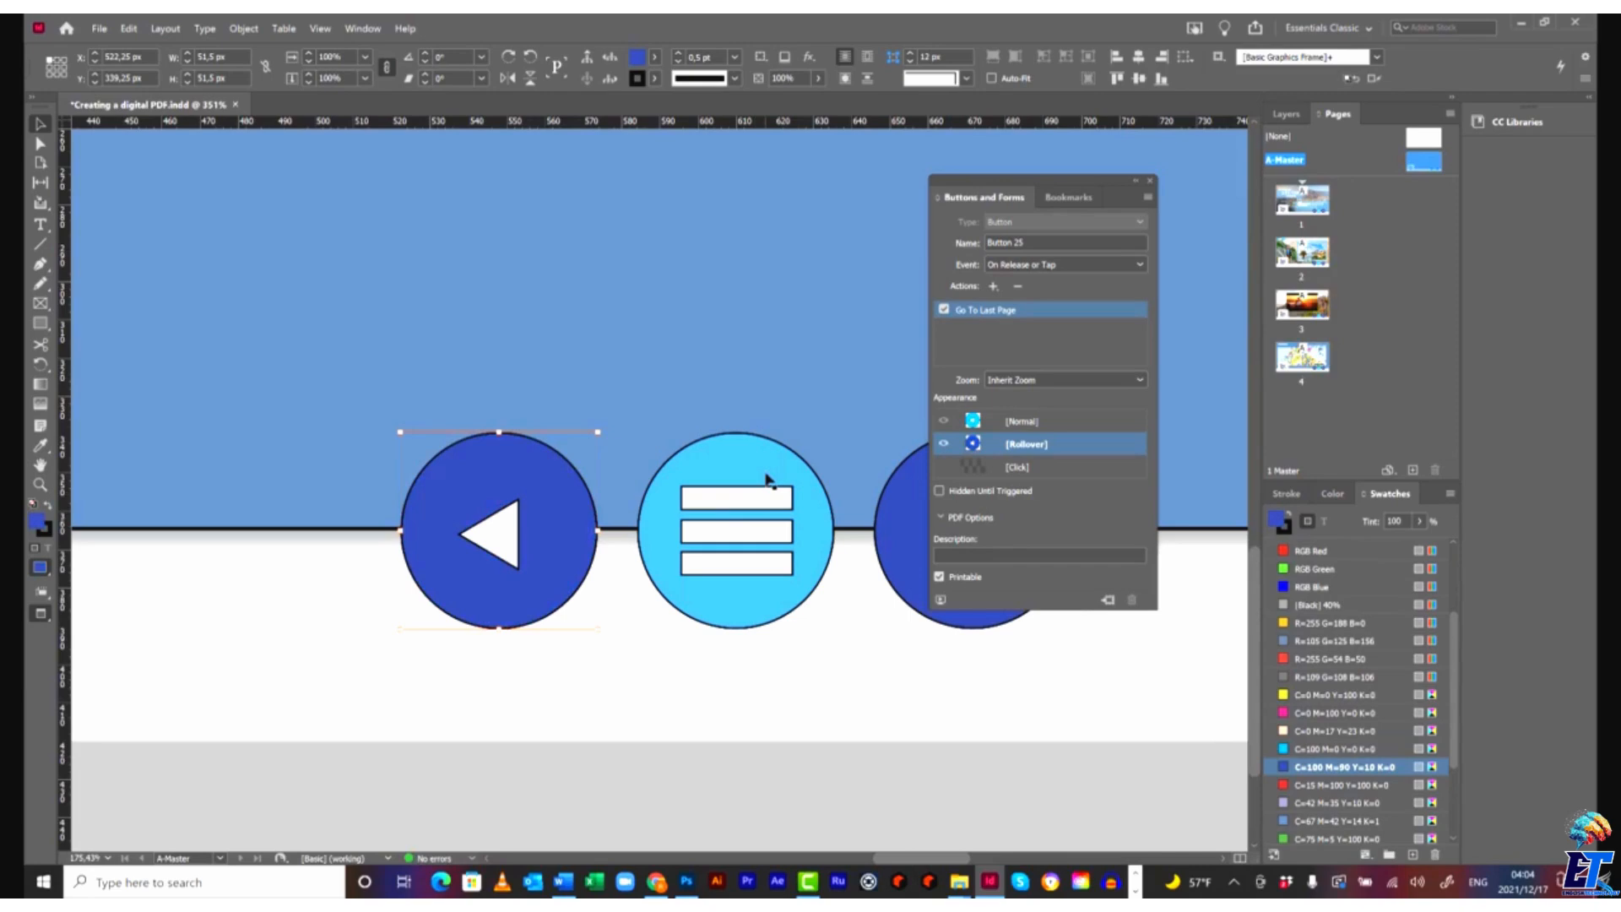
Convert the middle circle with the three bars into a button with a Go To First Page action.
left_click(768, 481)
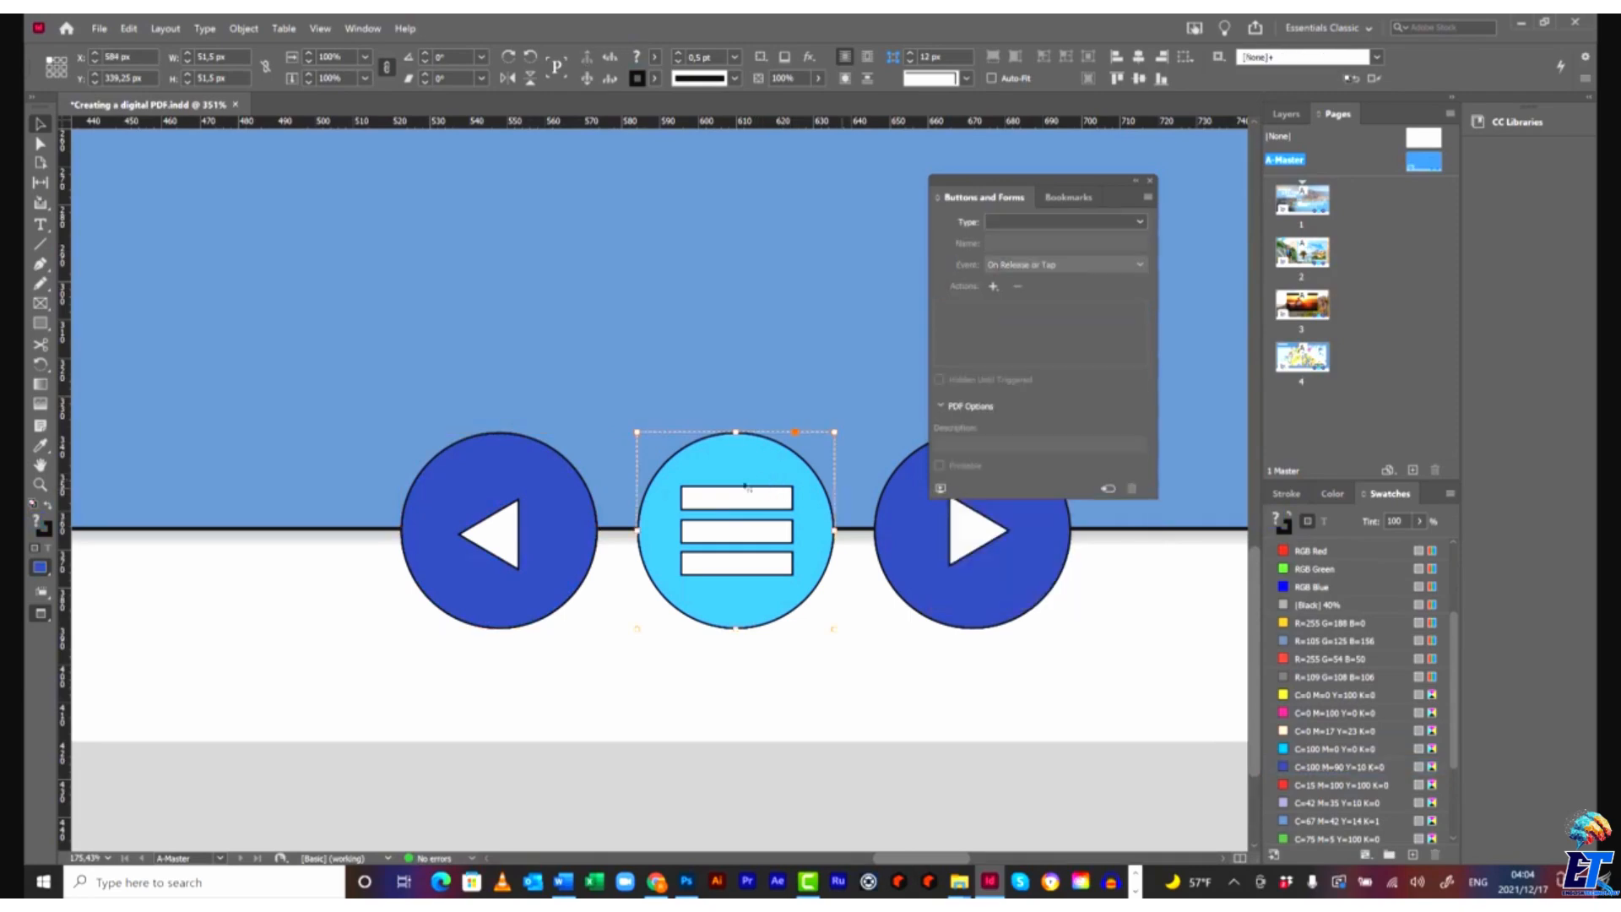
left_click(1072, 222)
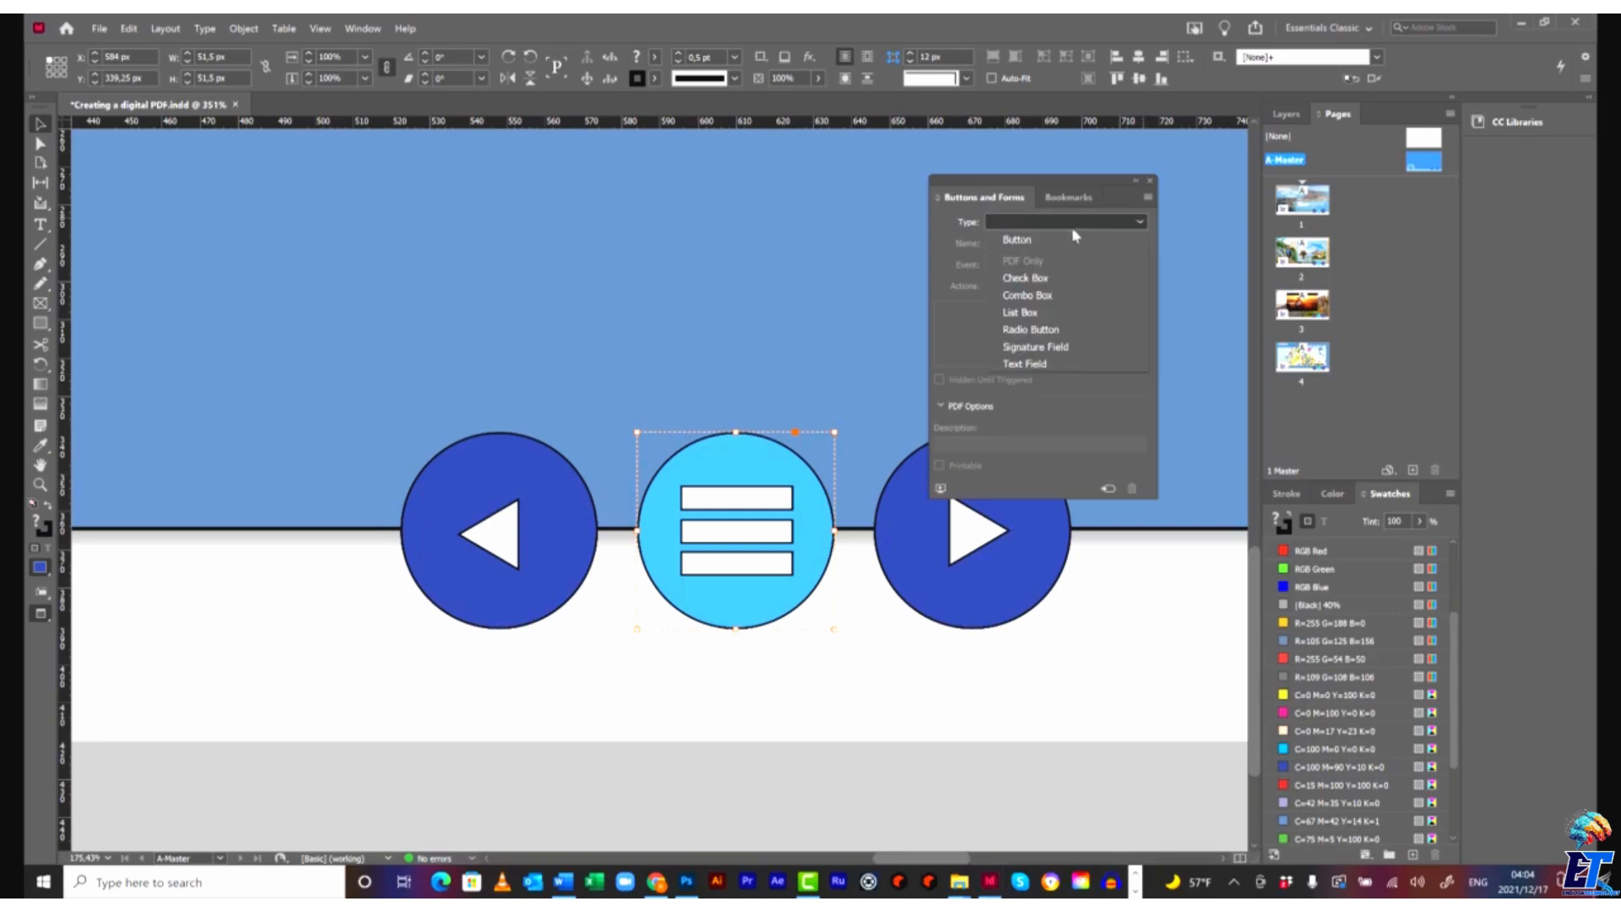
left_click(1066, 235)
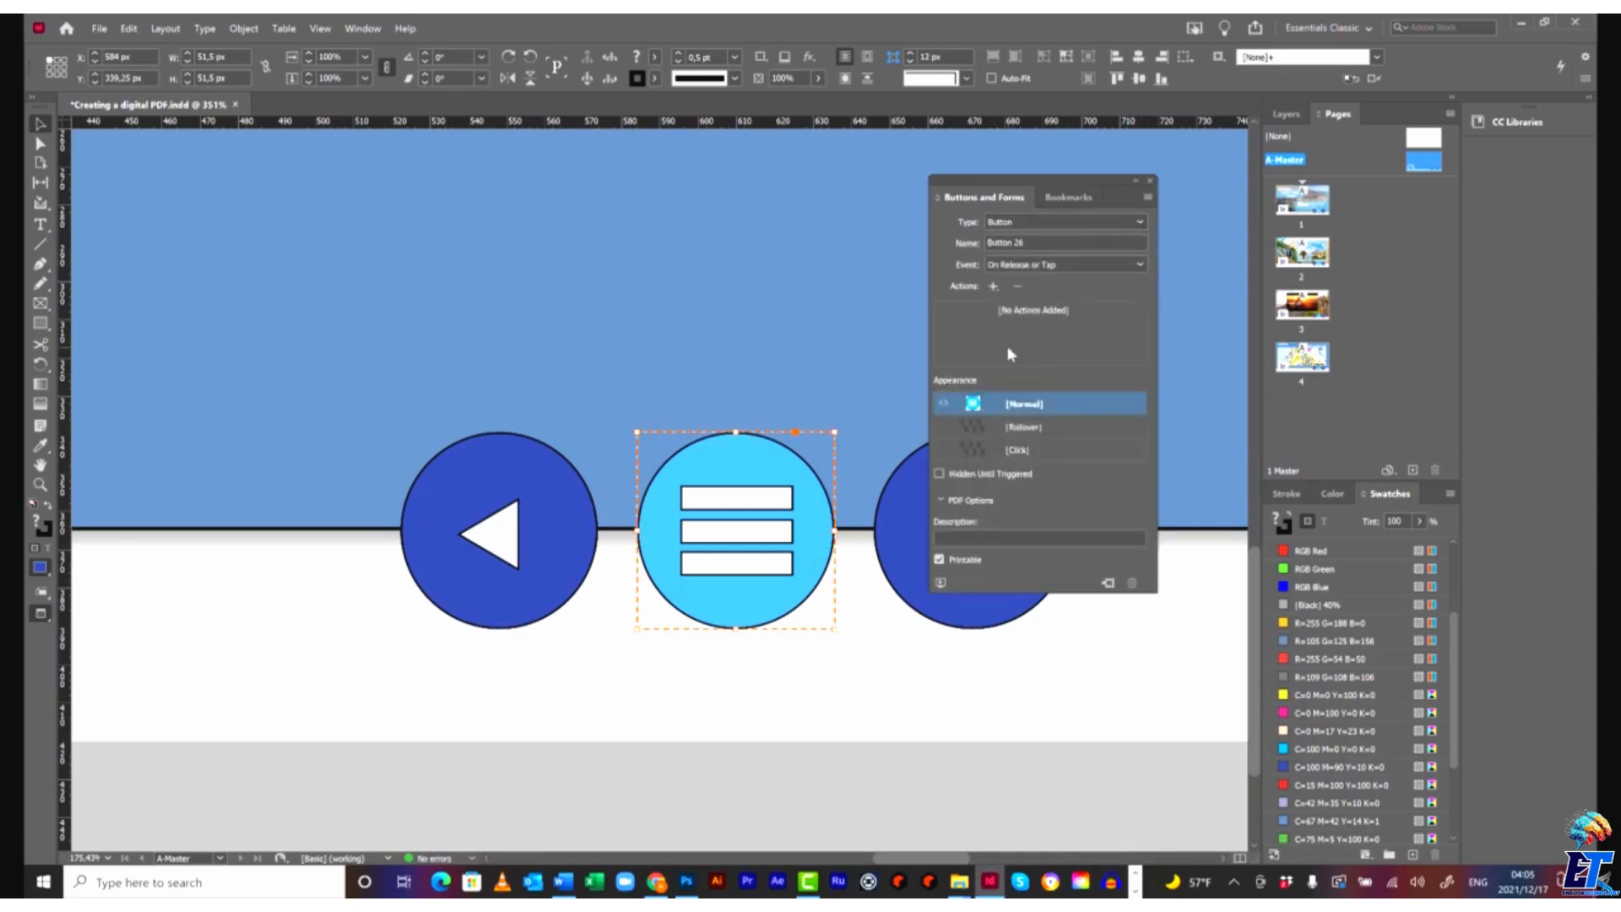
left_click(993, 287)
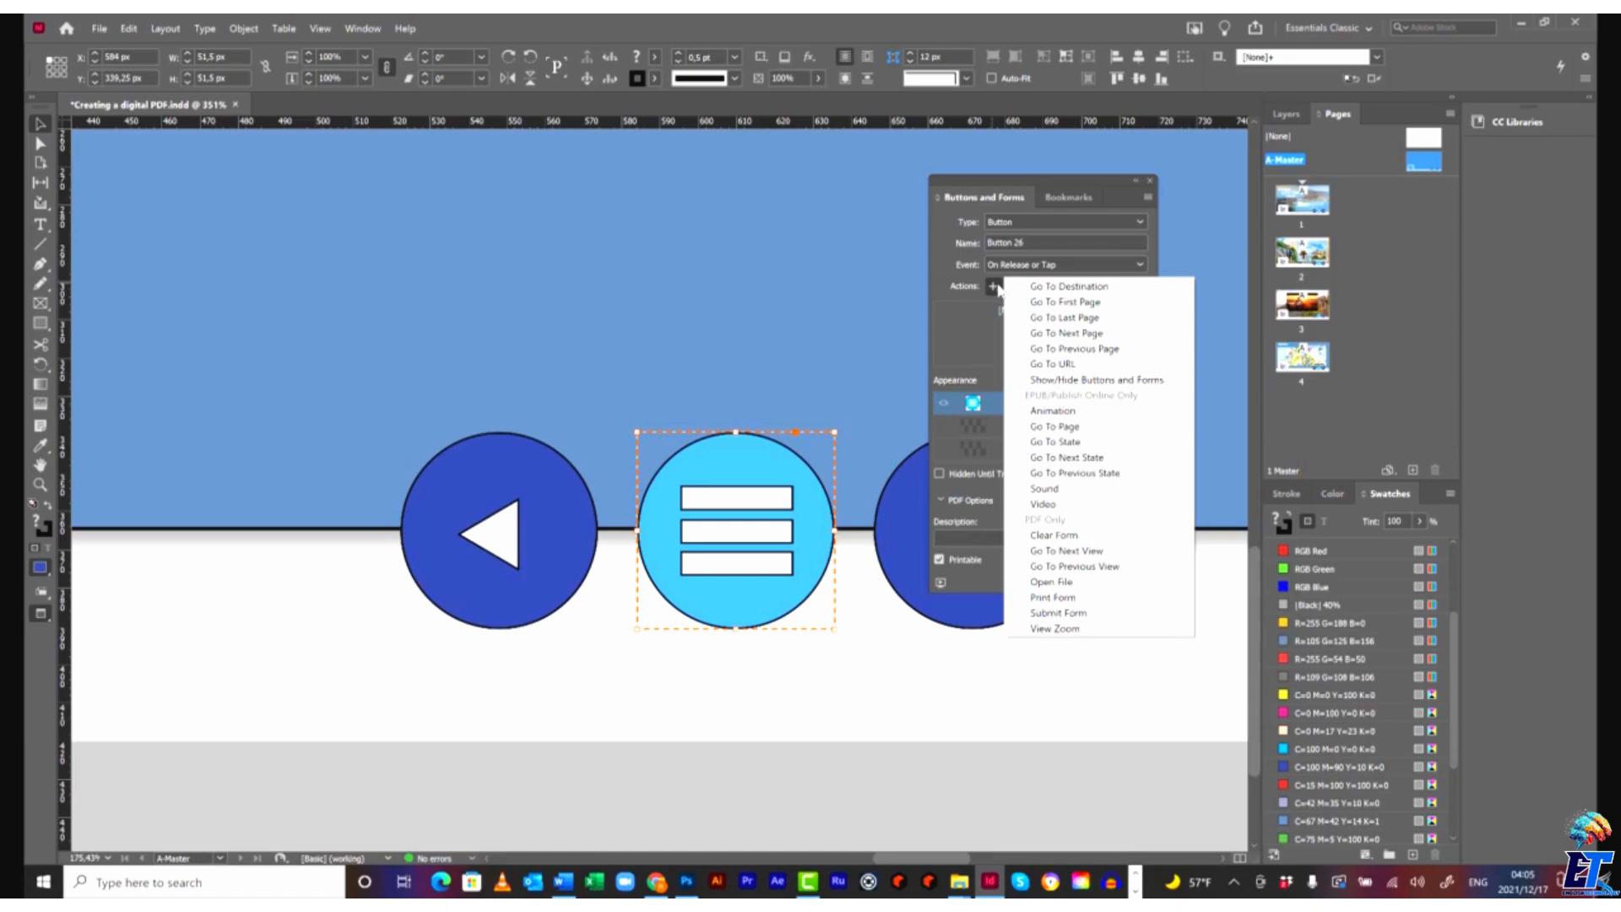
left_click(1066, 301)
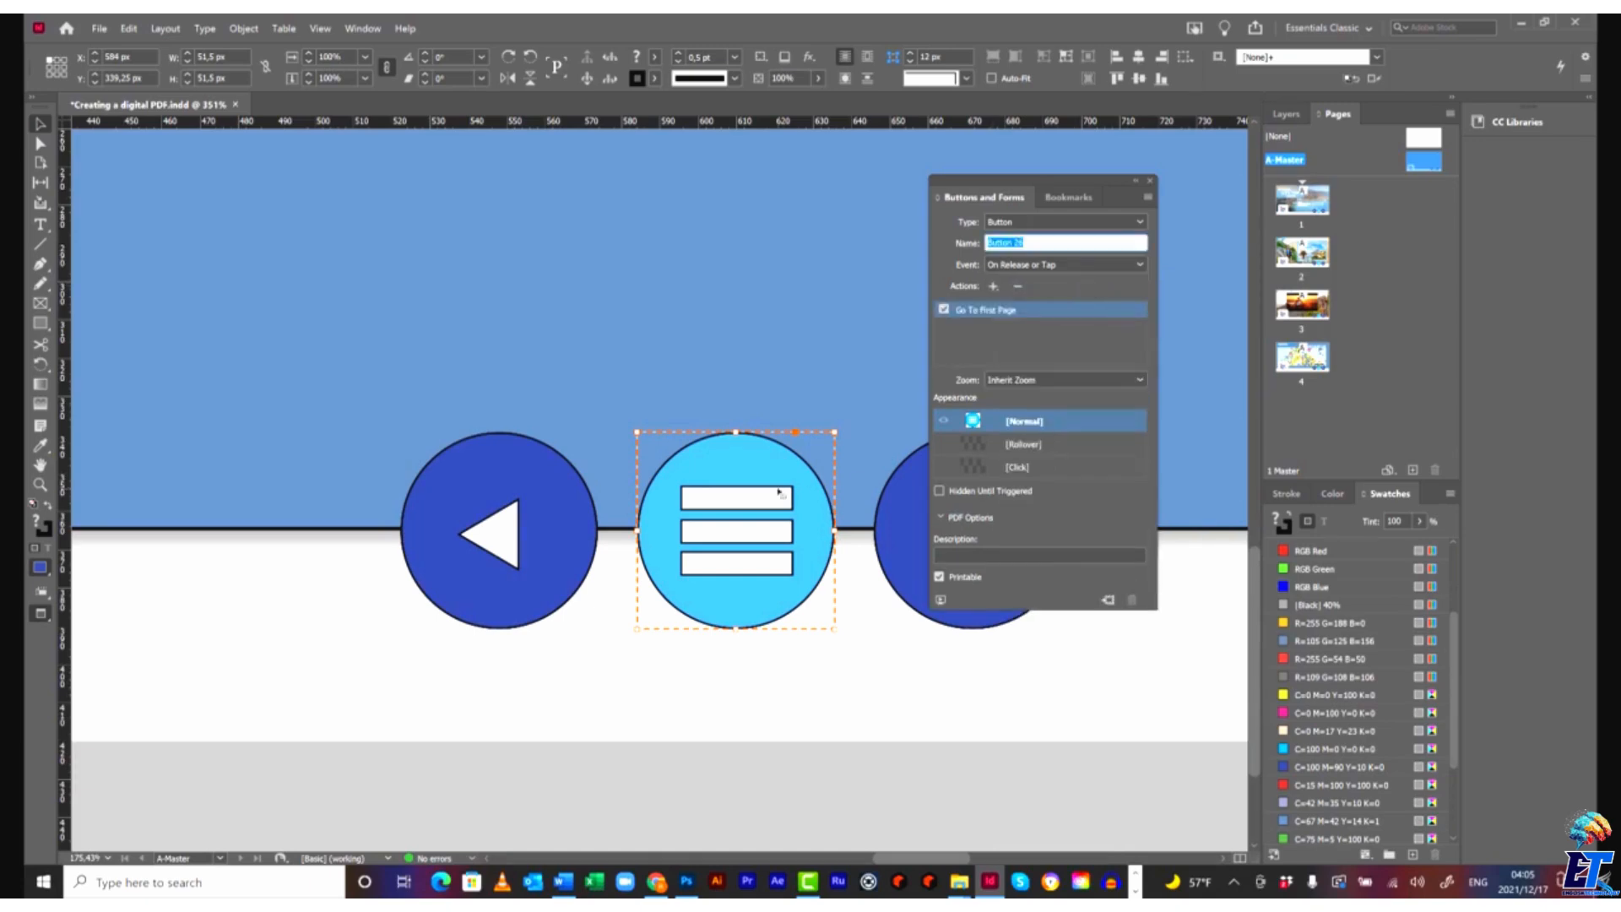
Fill the middle button's circle with C=100 M=90 Y=10 K=0 in its Normal appearance and close the Buttons and Forms panel.
left_click(1338, 748)
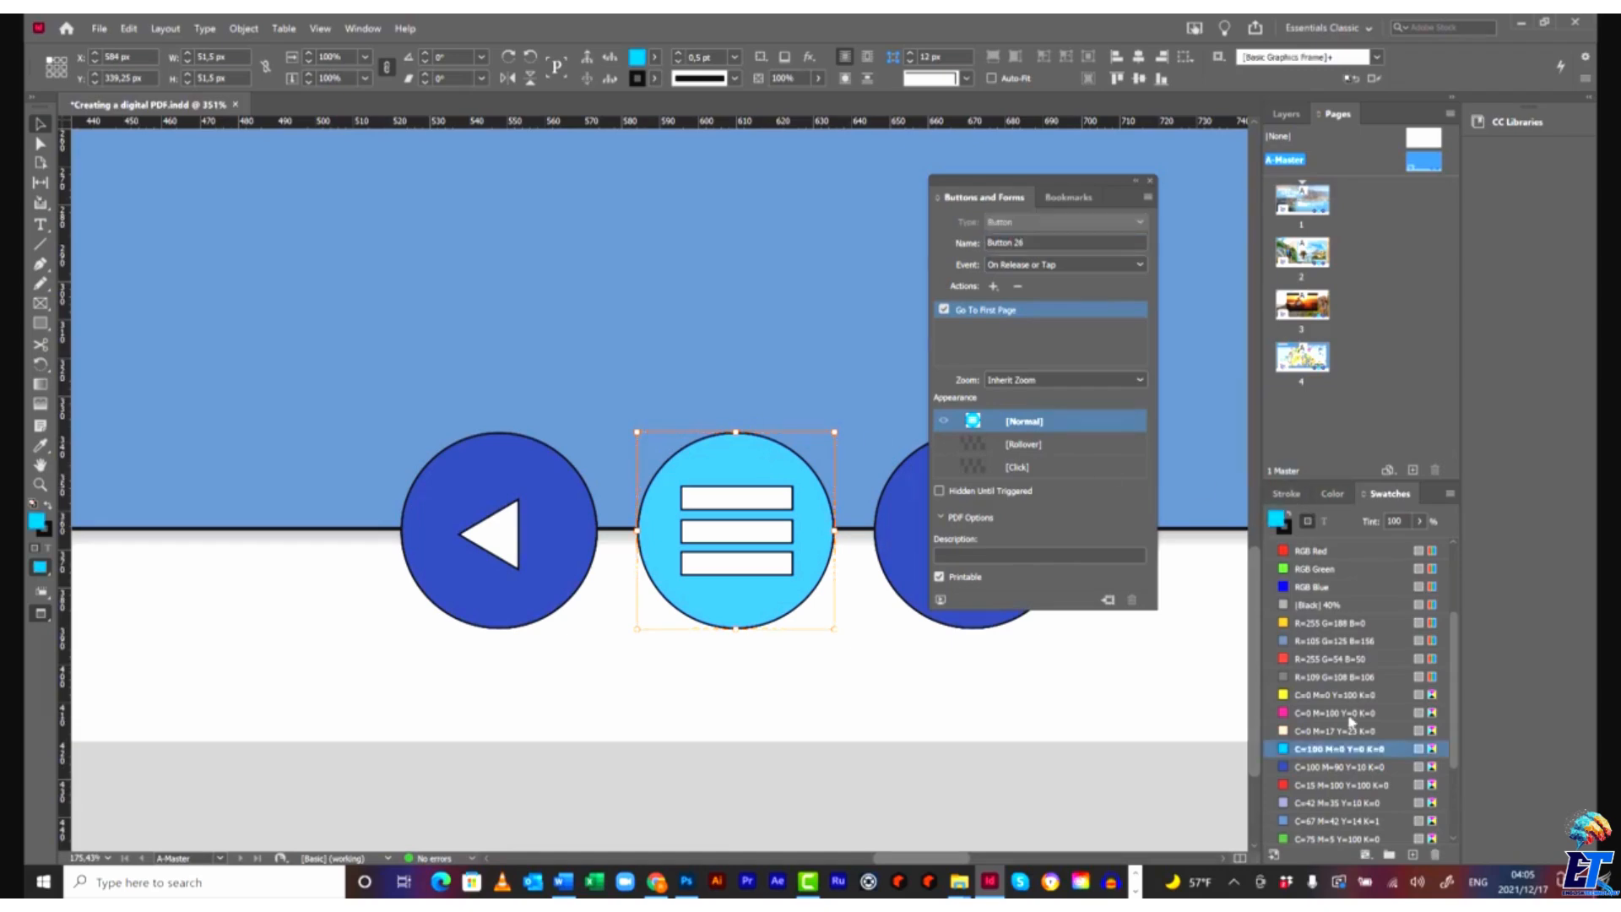
left_click(1317, 768)
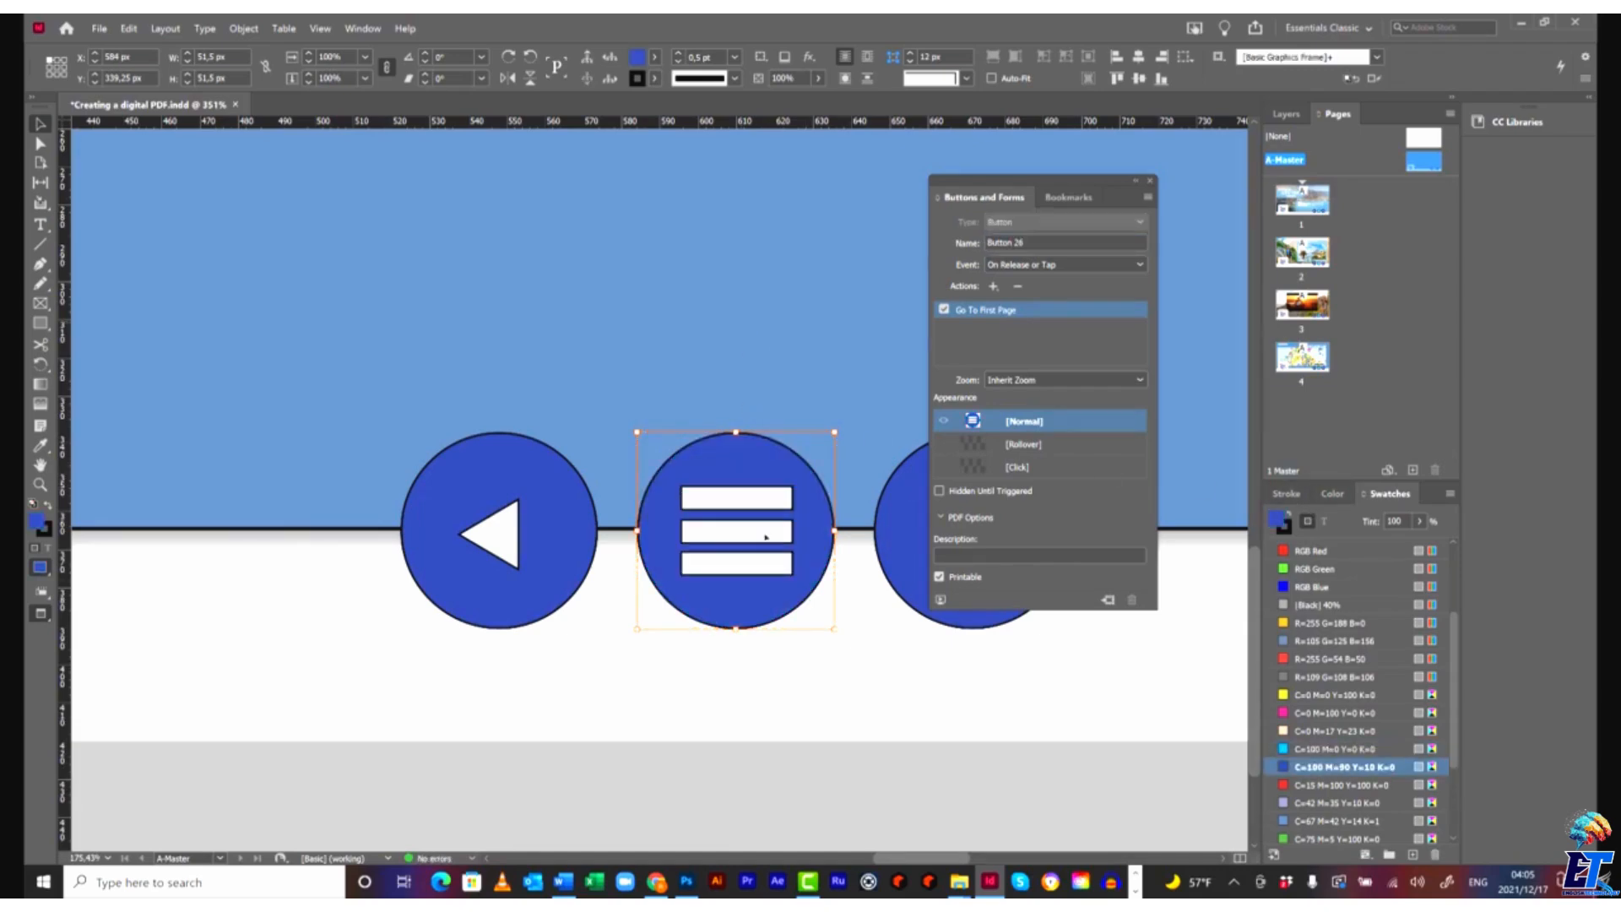
left_click(796, 395)
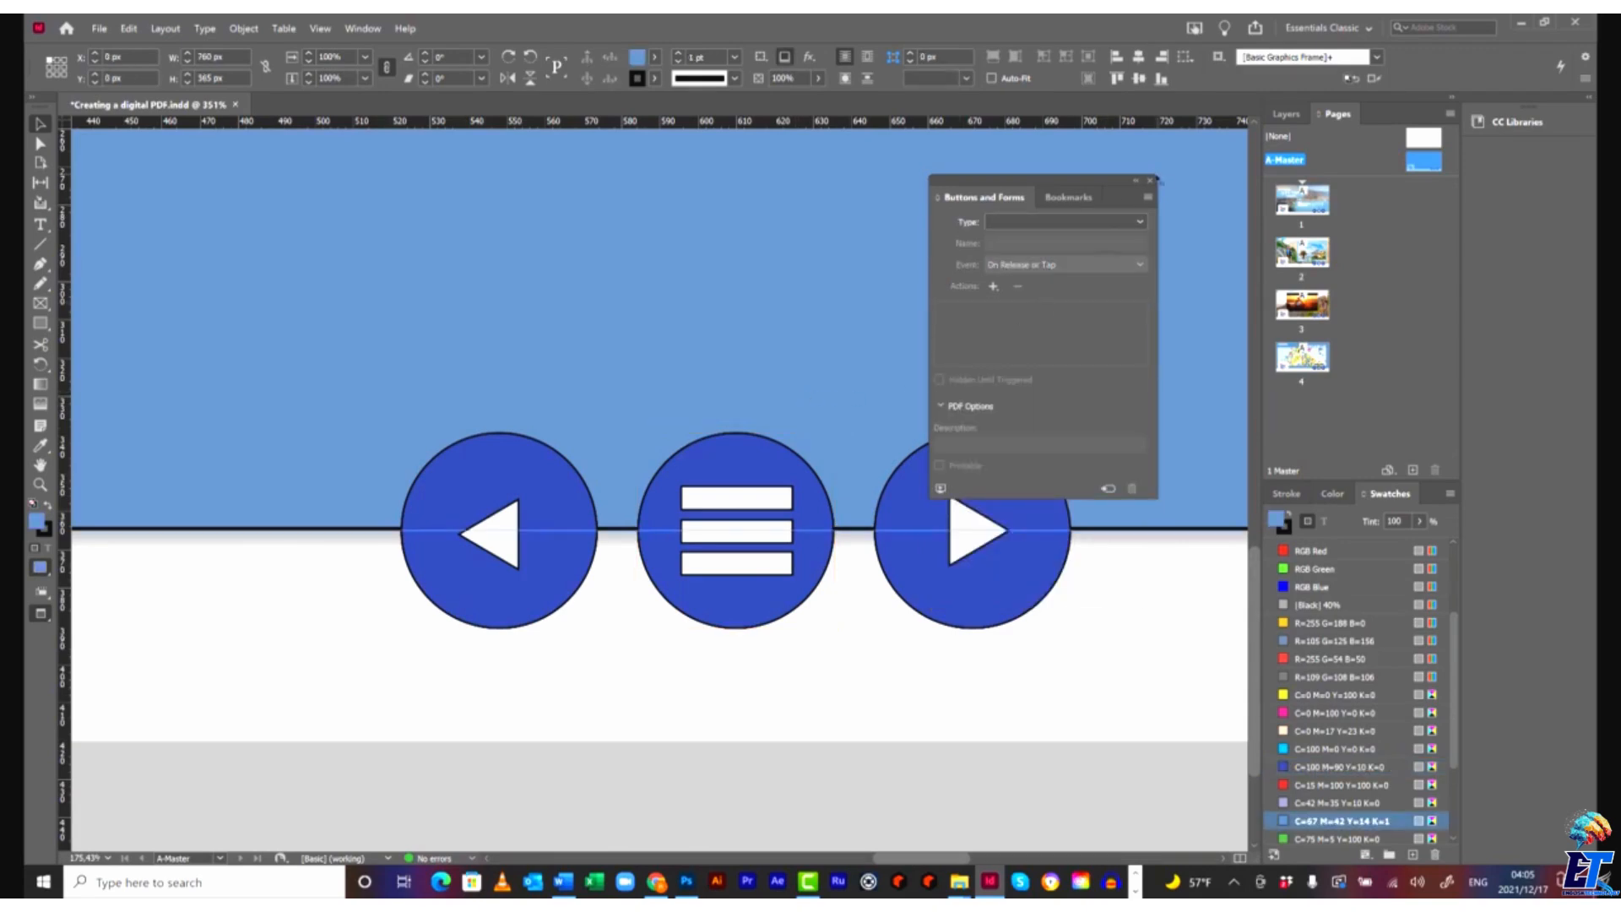
left_click(1150, 179)
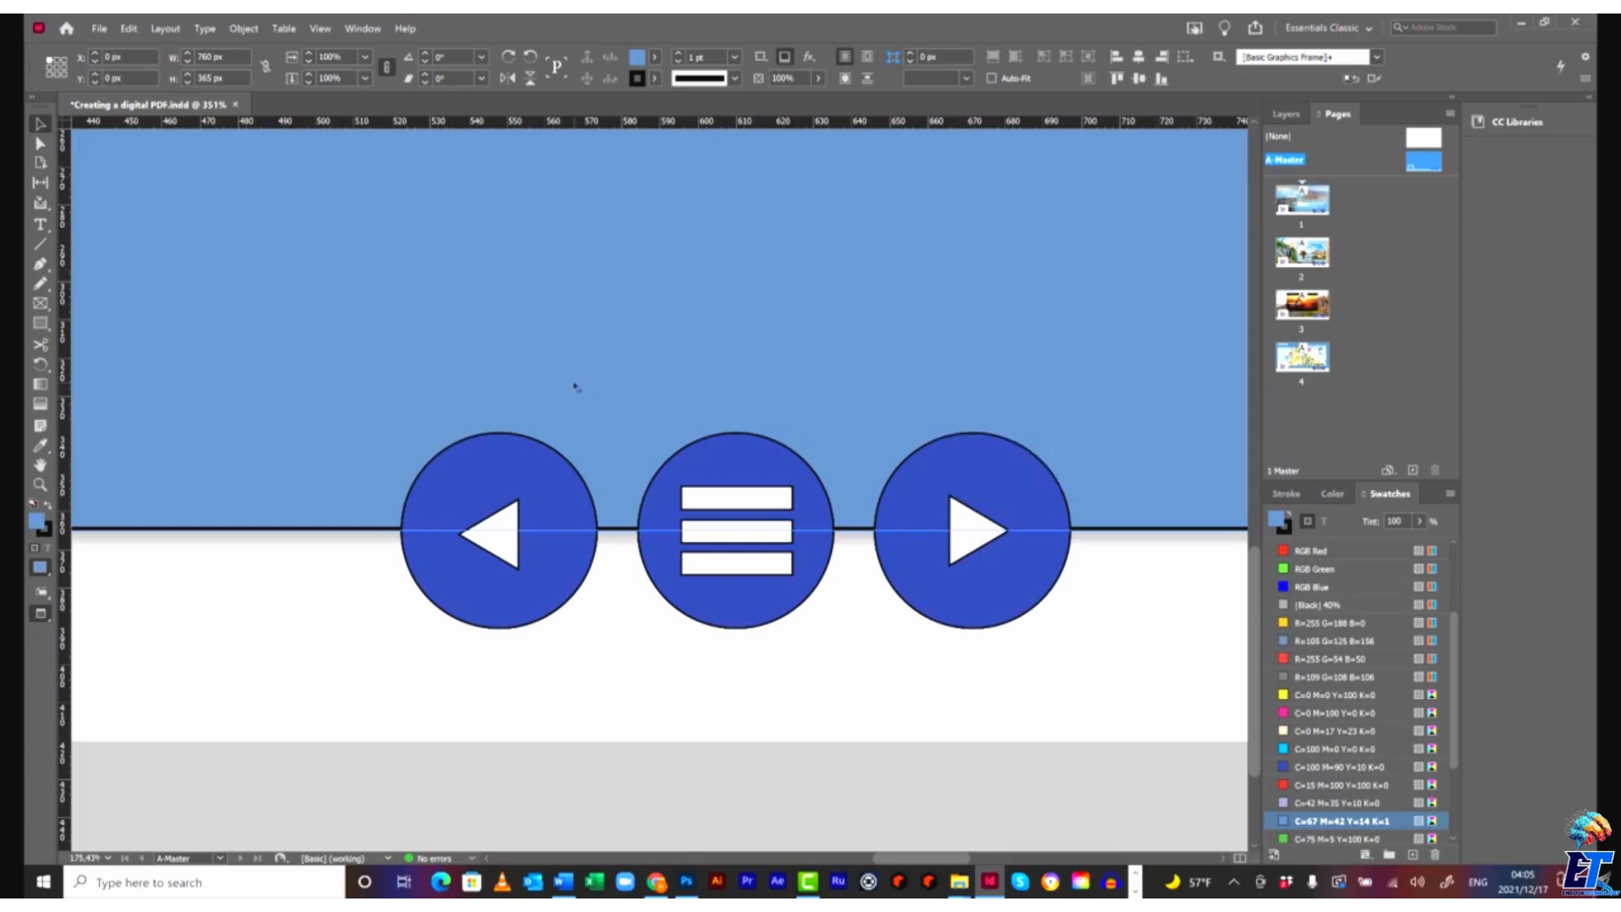
Deselect the artwork and go to page 1 to check how the navigation buttons sit on the cover.
key("ctrl+0")
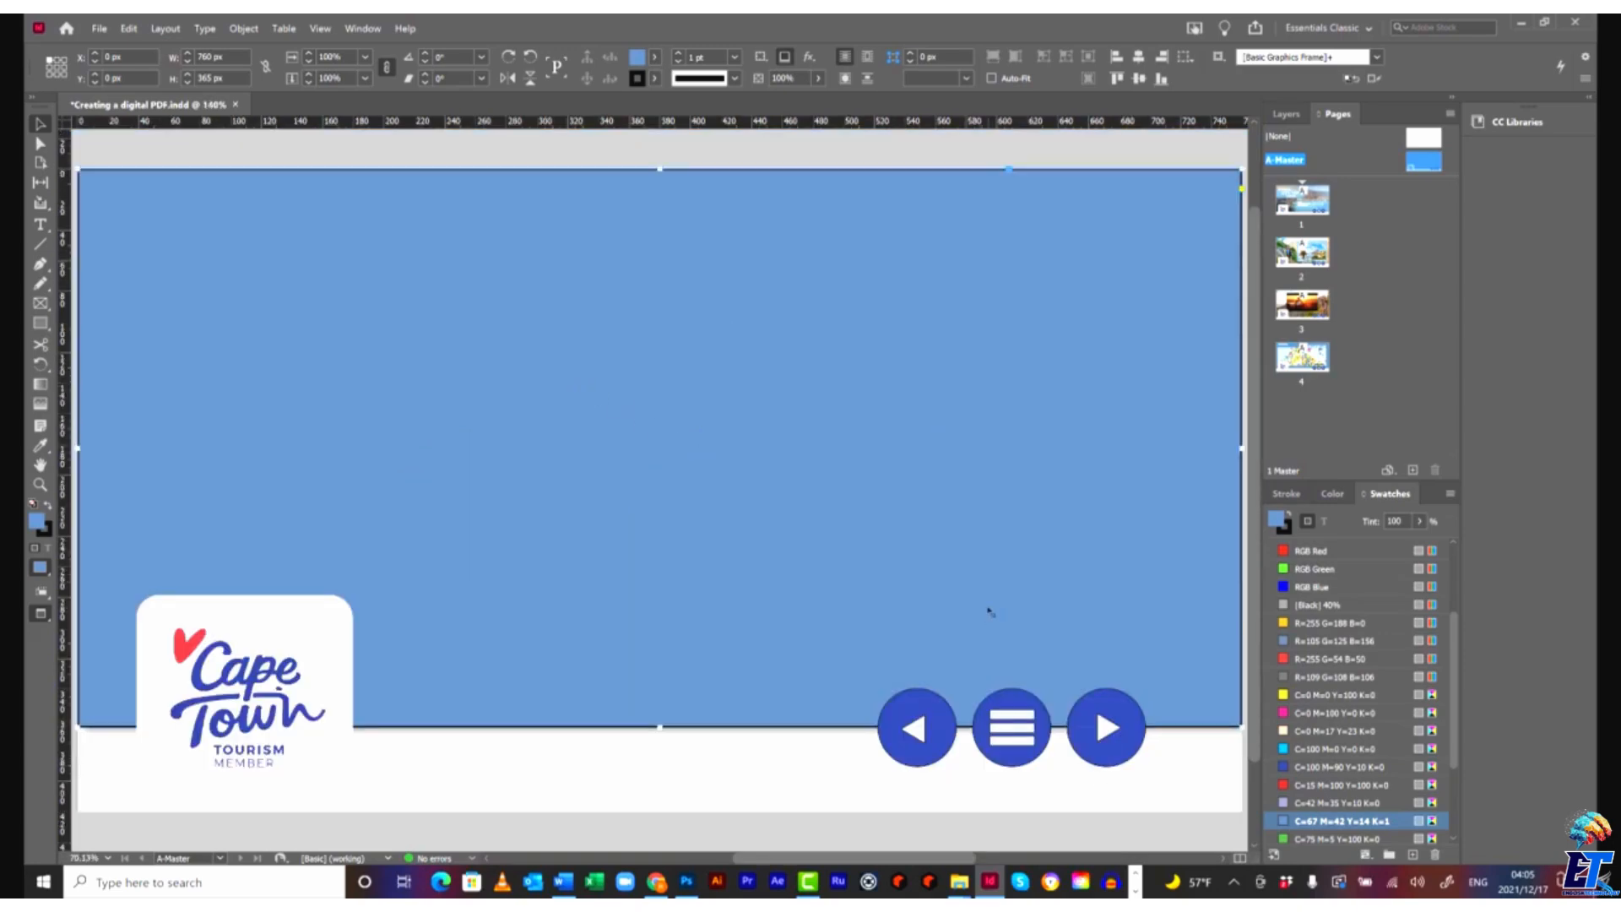
left_click(1157, 839)
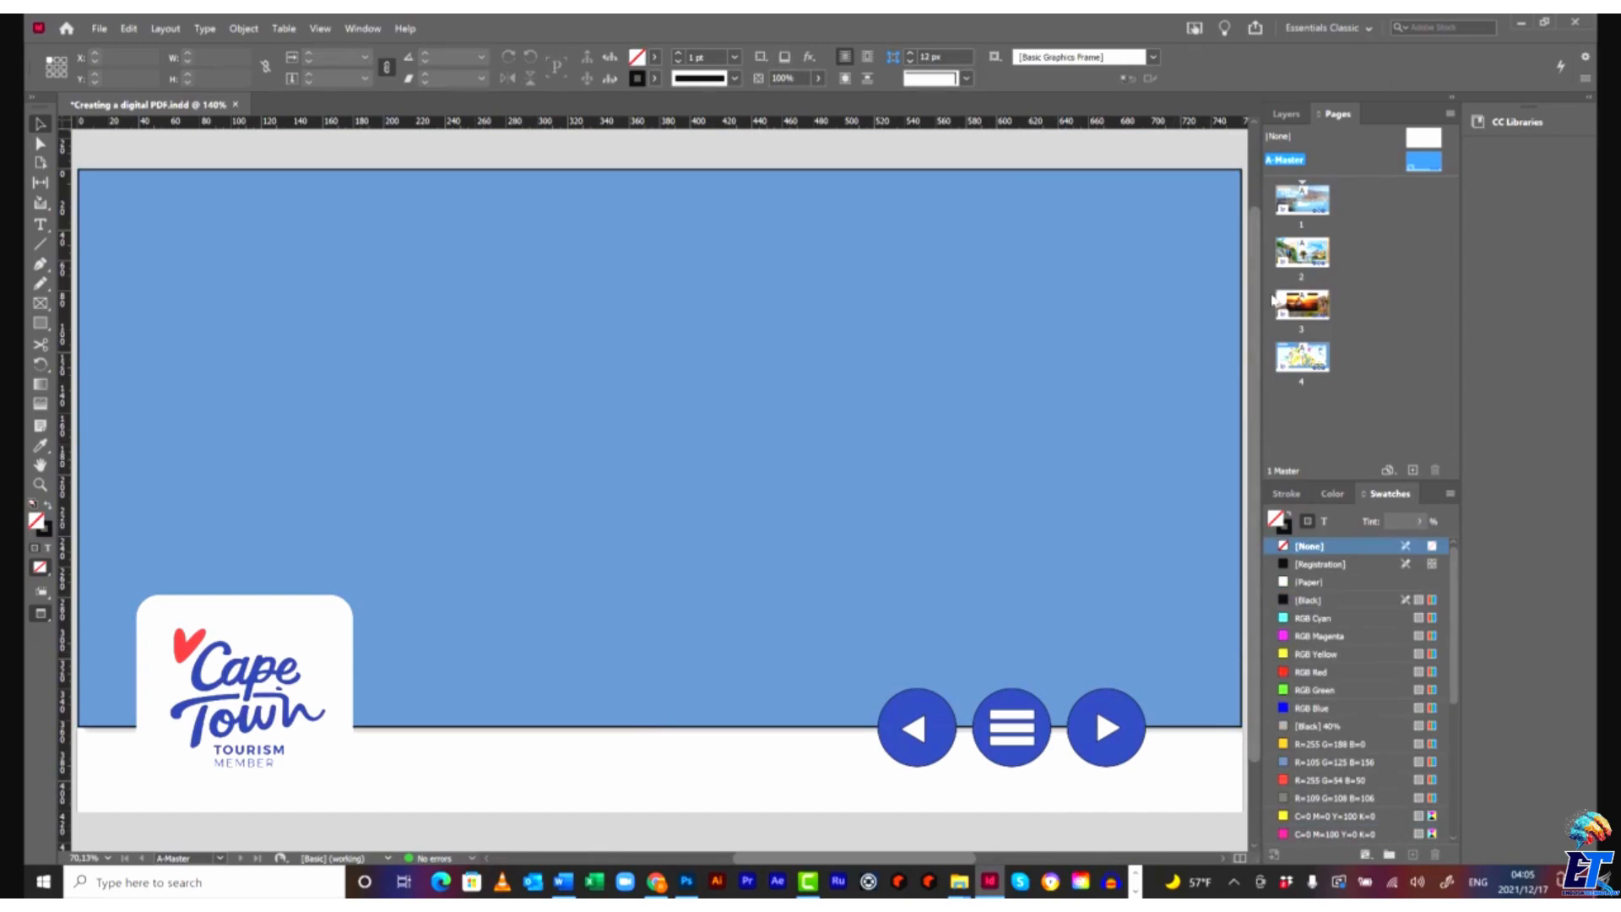
double_click(1311, 212)
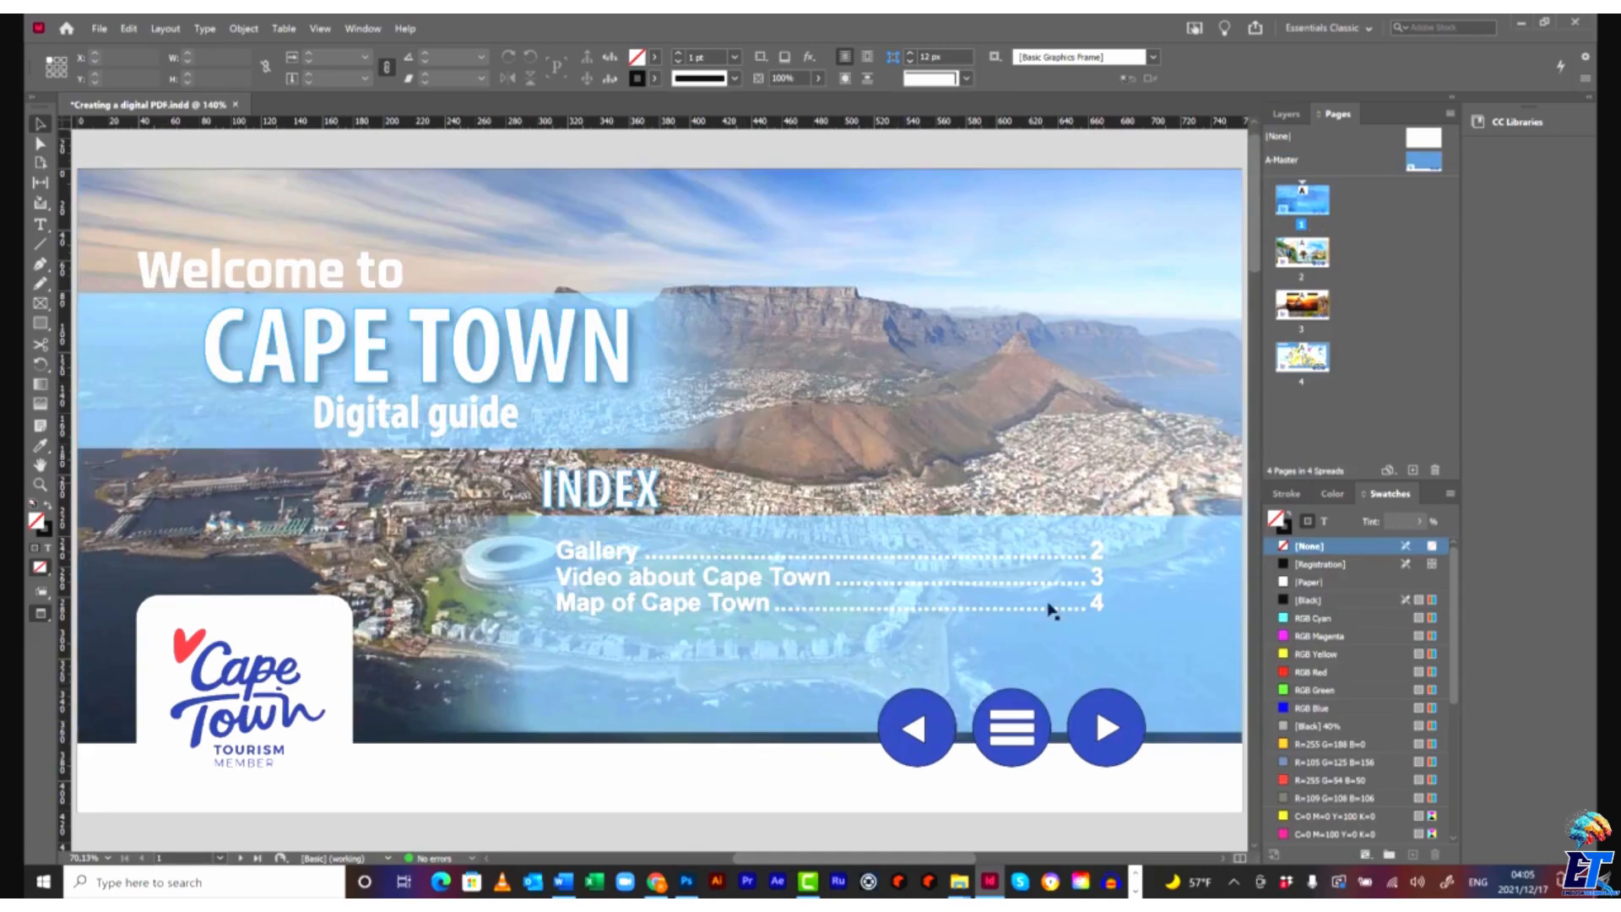
left_click_drag(1255, 245, 1223, 373)
On A-Master, move the three navigation buttons together down and to the right, to X 562,25 px and Y 357,25 px.
double_click(1423, 160)
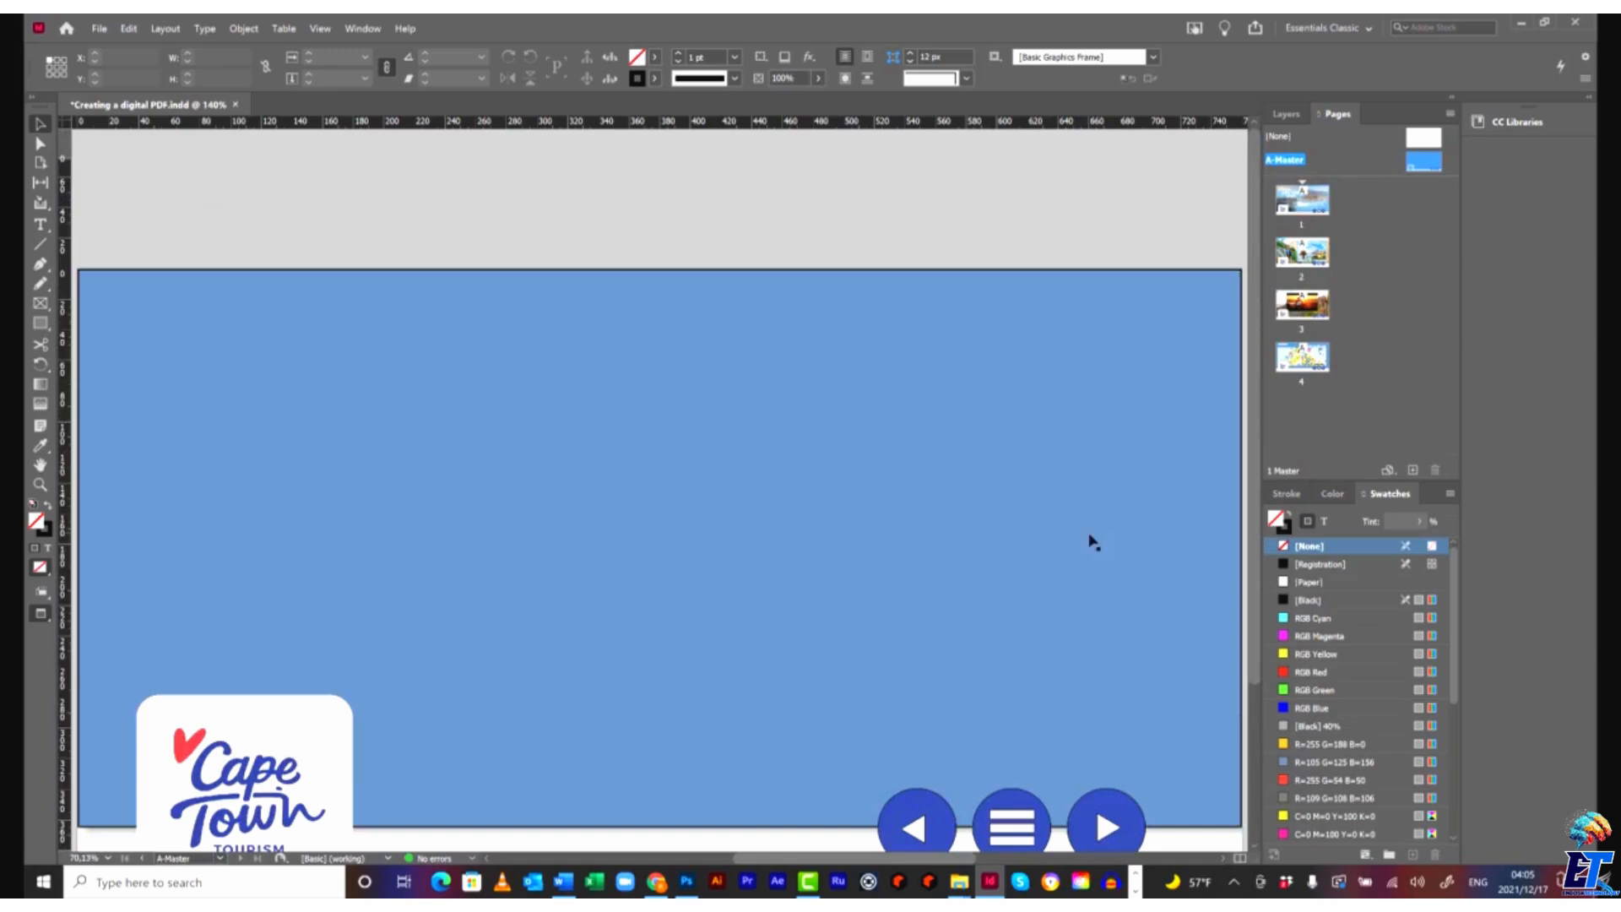
scroll(1095, 687, "down", 3)
left_click(1026, 635, "shift")
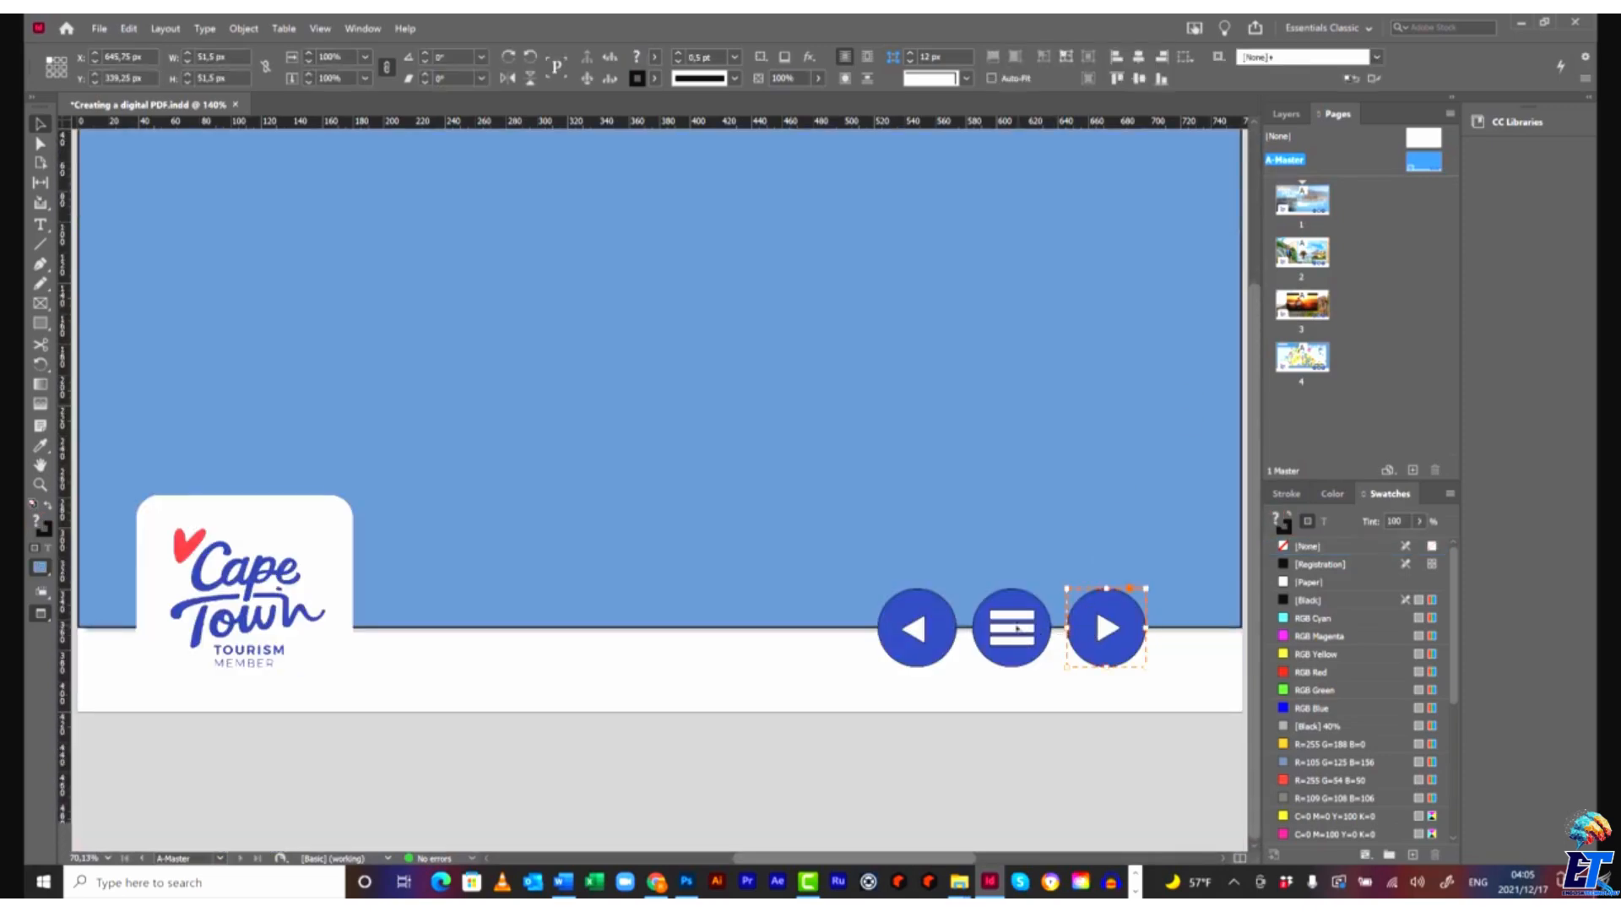
left_click(920, 635, "shift")
key("shift+Down")
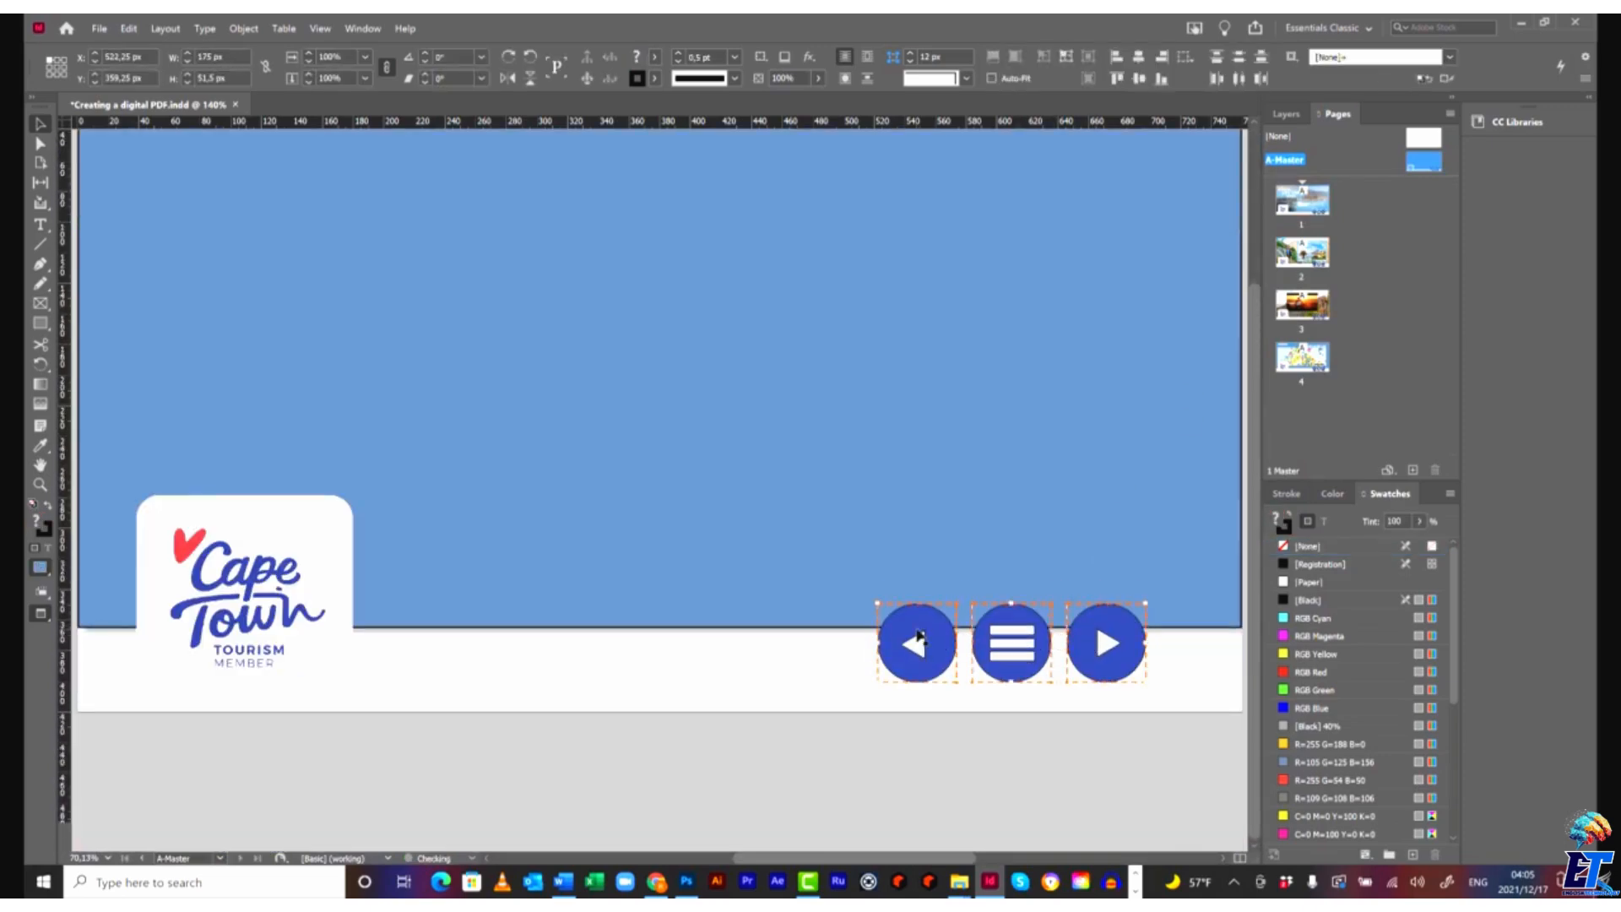
key("shift+Down")
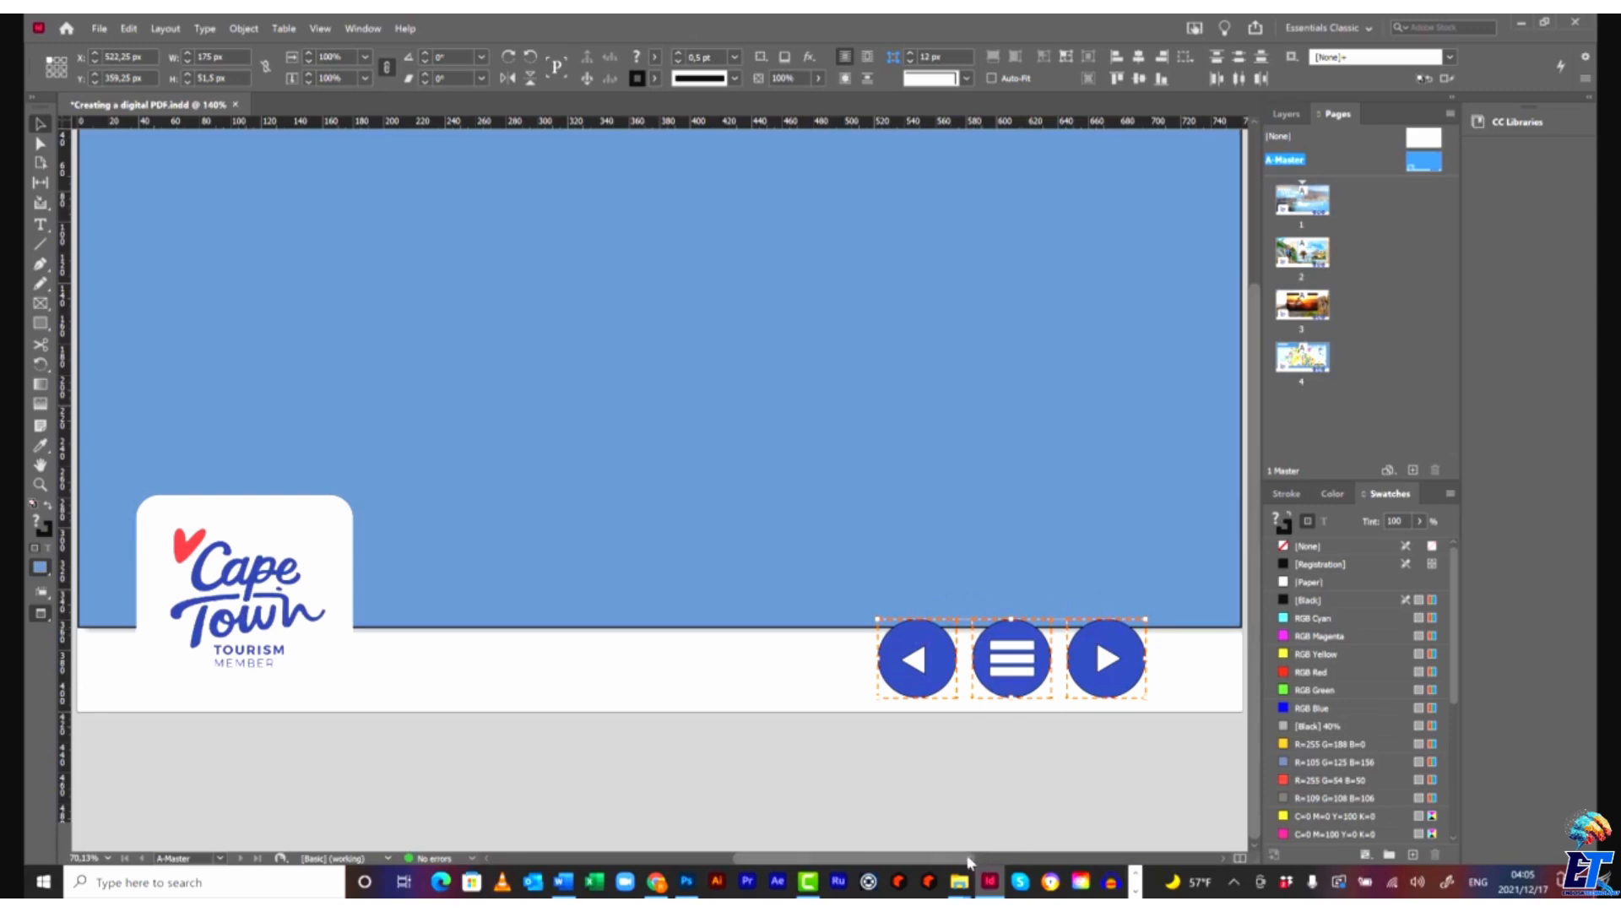
left_click_drag(970, 860, 979, 861)
key("shift+Right")
key("shift+Right")
key("shift+Right")
key("shift+Right")
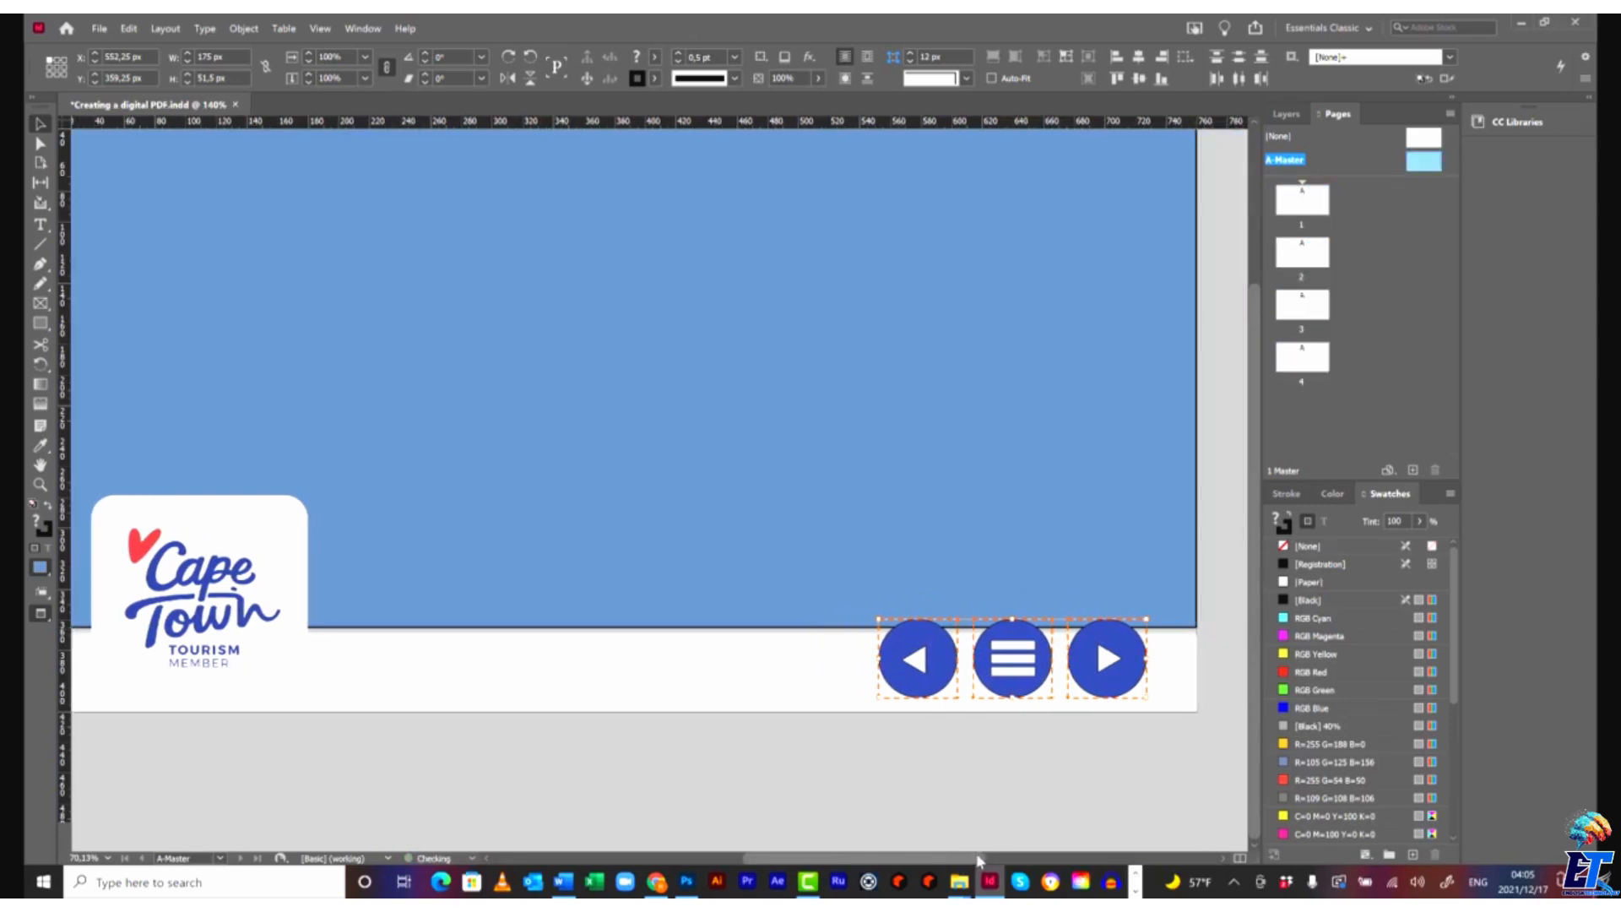
key("Up")
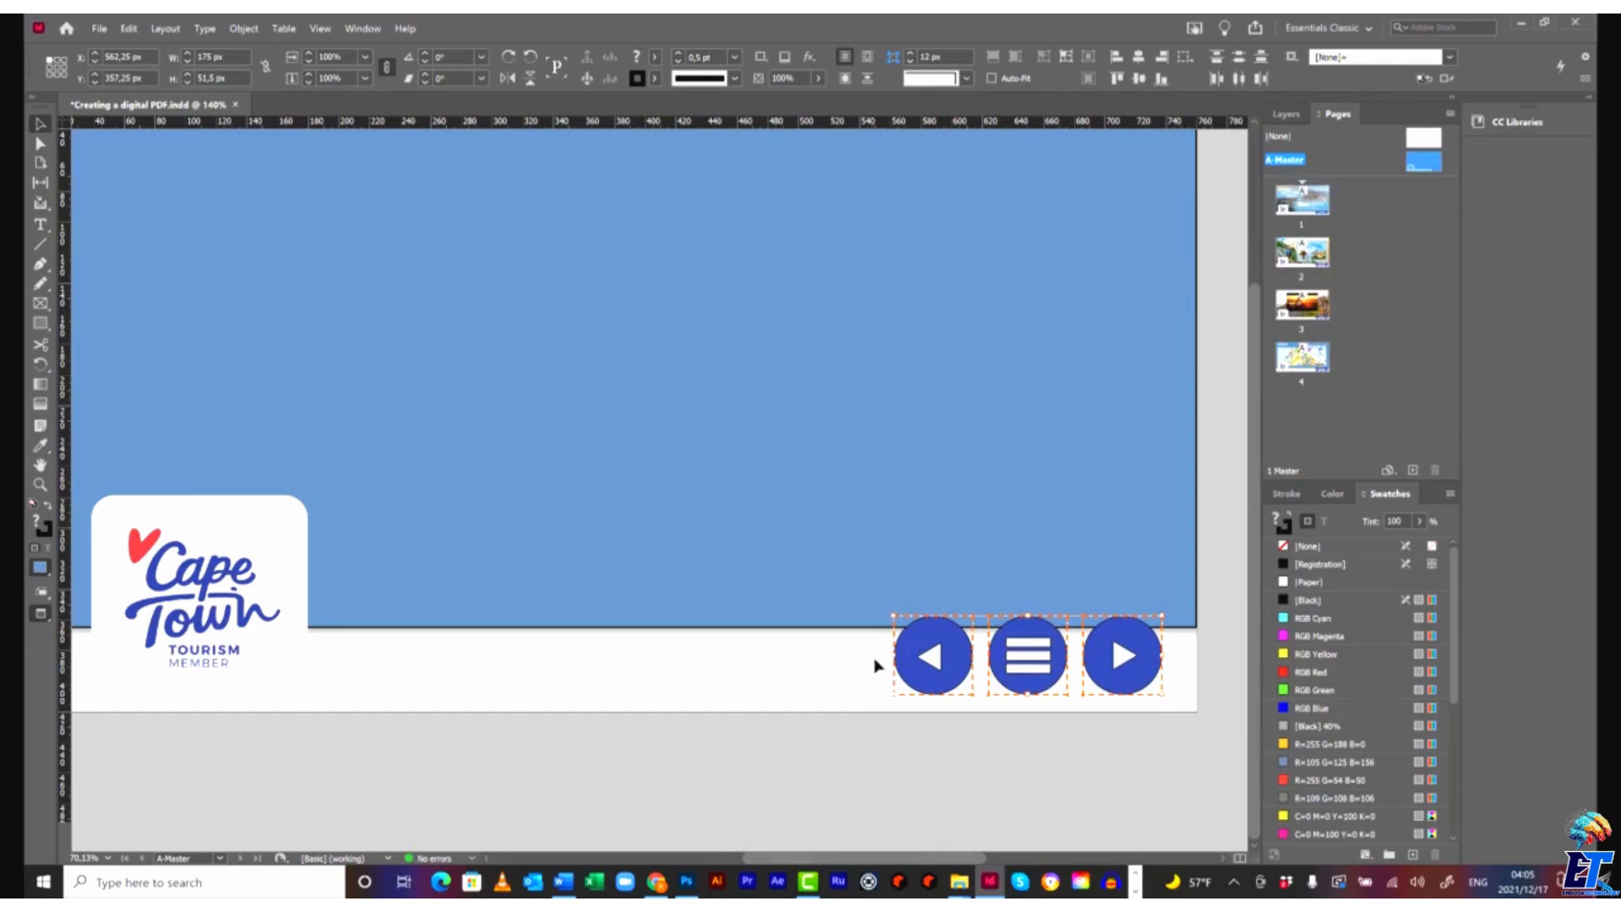
Scale the three navigation buttons down together to about 130 x 38 px towards their lower right corner and check them on page 1.
left_click_drag(891, 616, 962, 651)
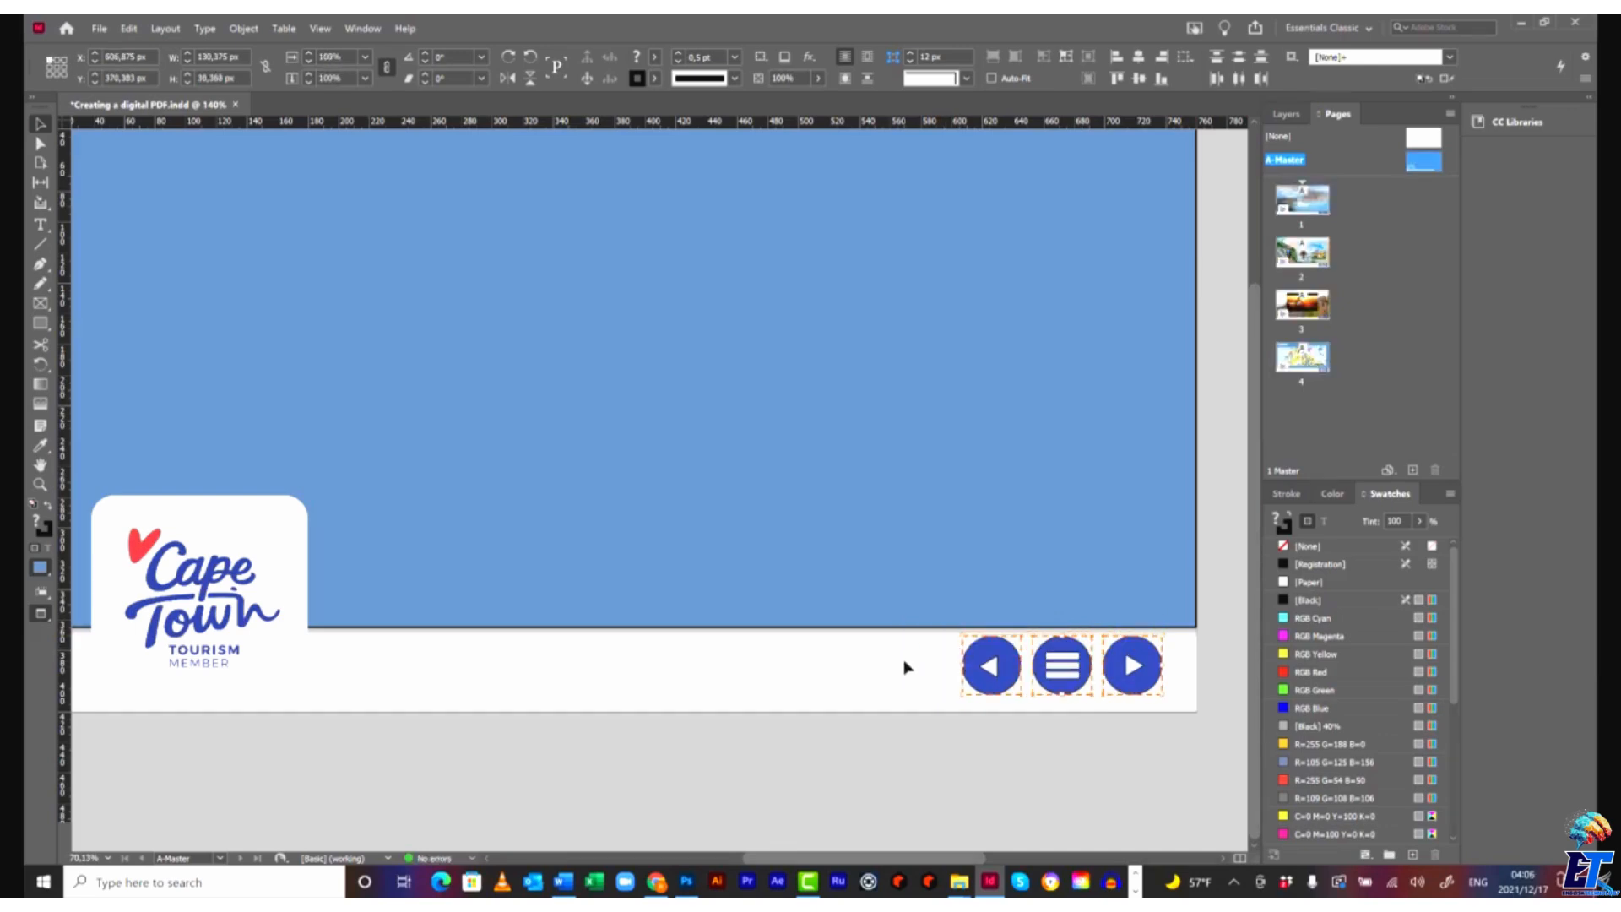
left_click(926, 676)
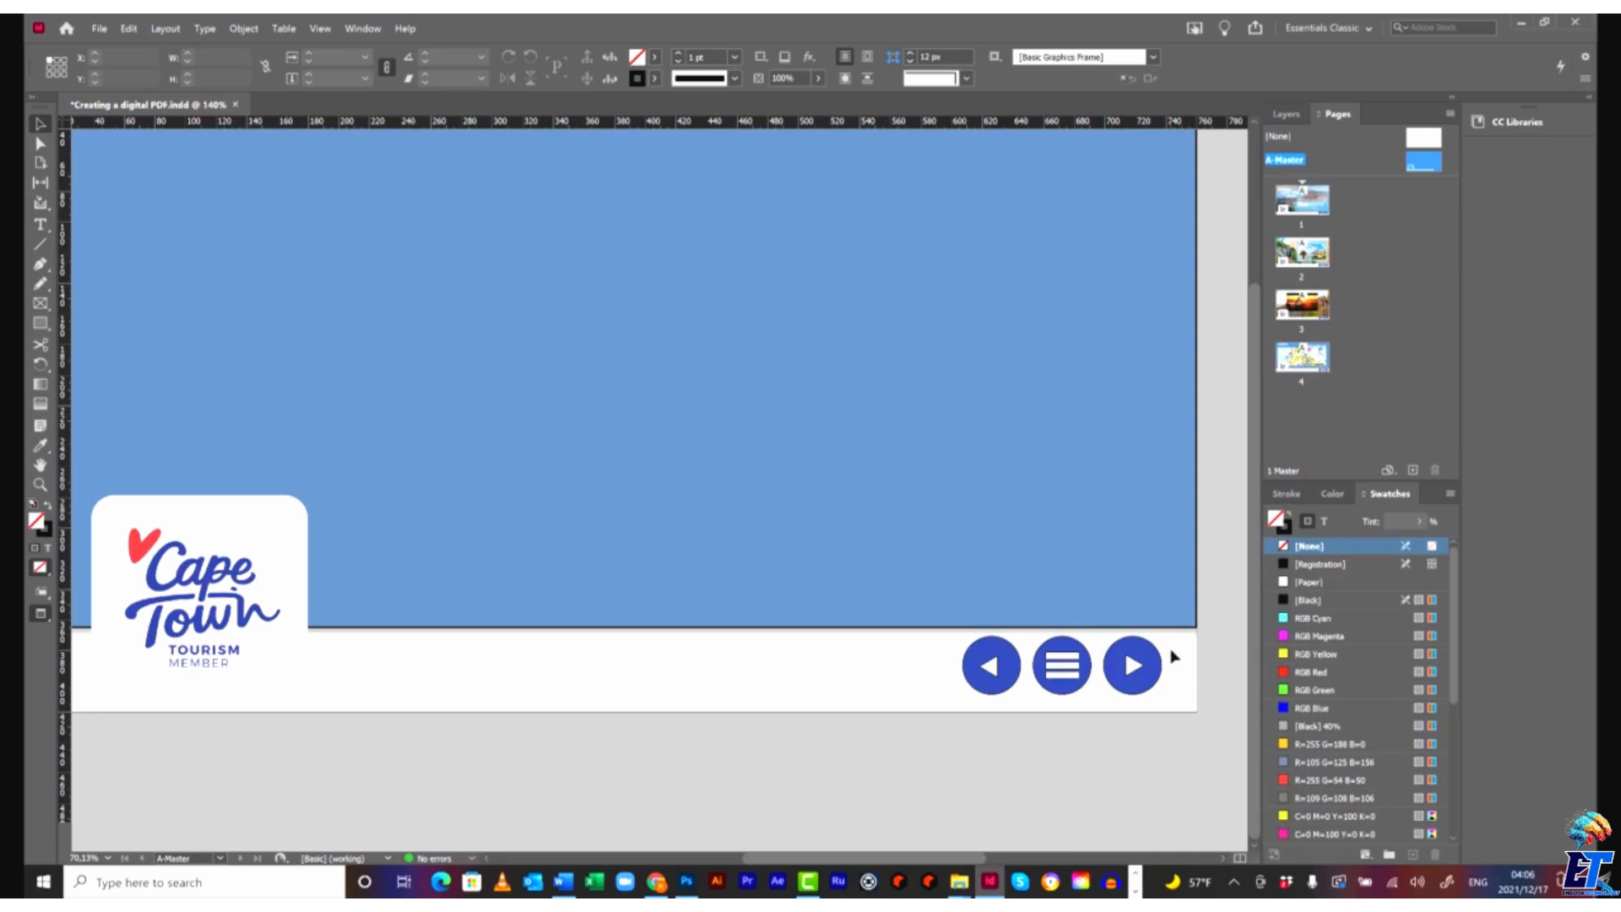
double_click(1304, 204)
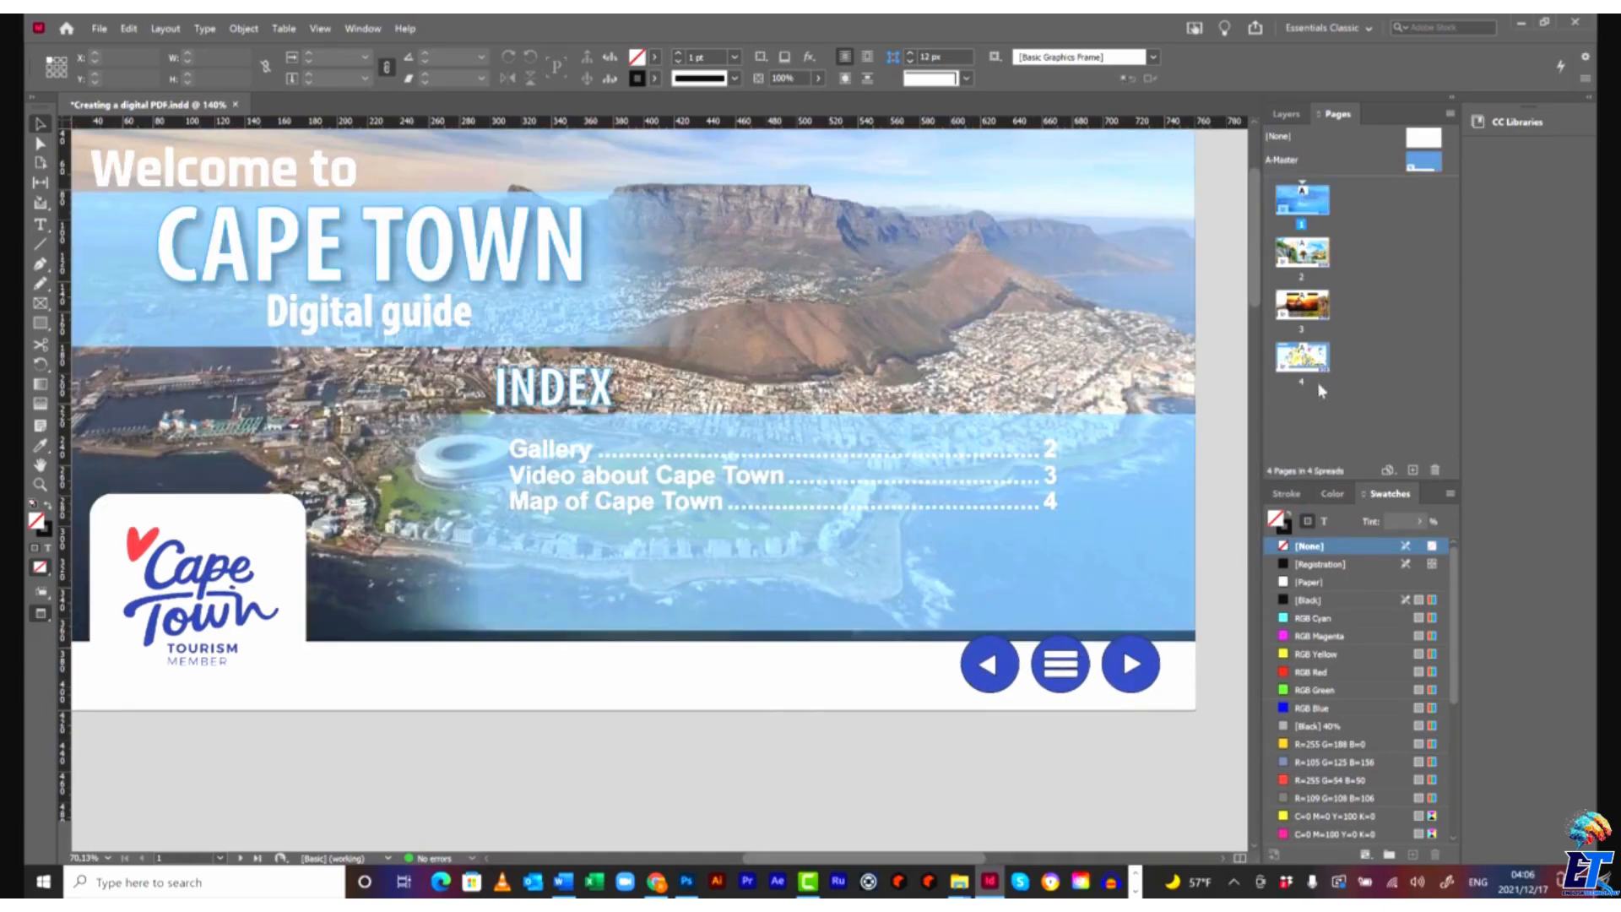
On A-Master, nudge the three navigation buttons down together to Y 377,383 px in the white footer band.
double_click(1427, 162)
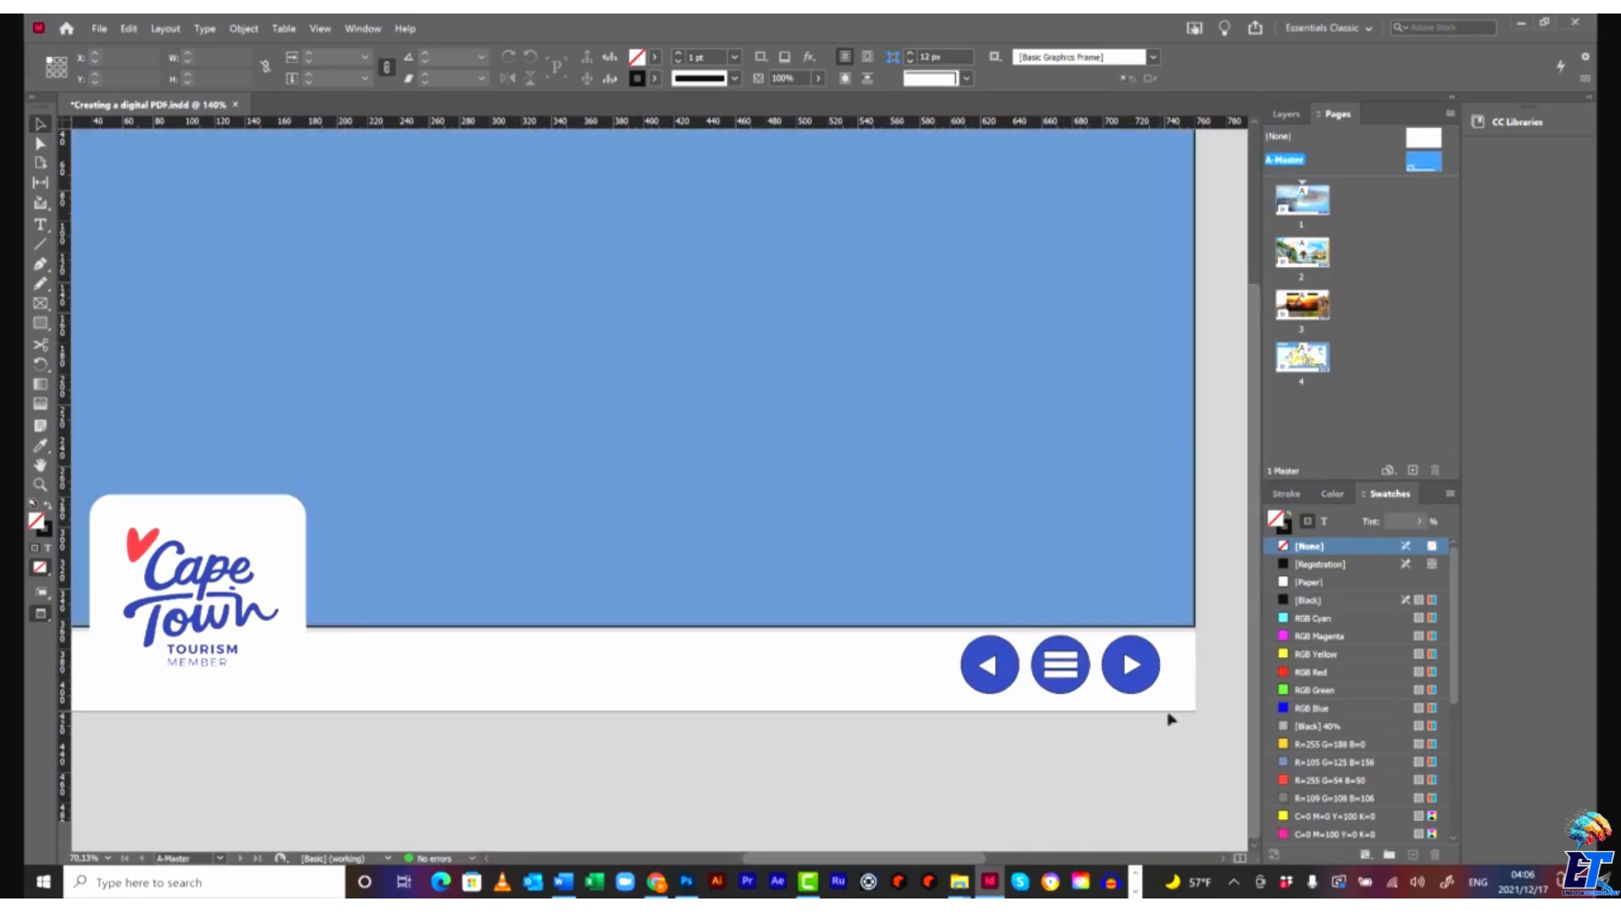
key("Down")
key("Down")
key("Down")
key("Down")
key("Down")
key("Down")
key("Down")
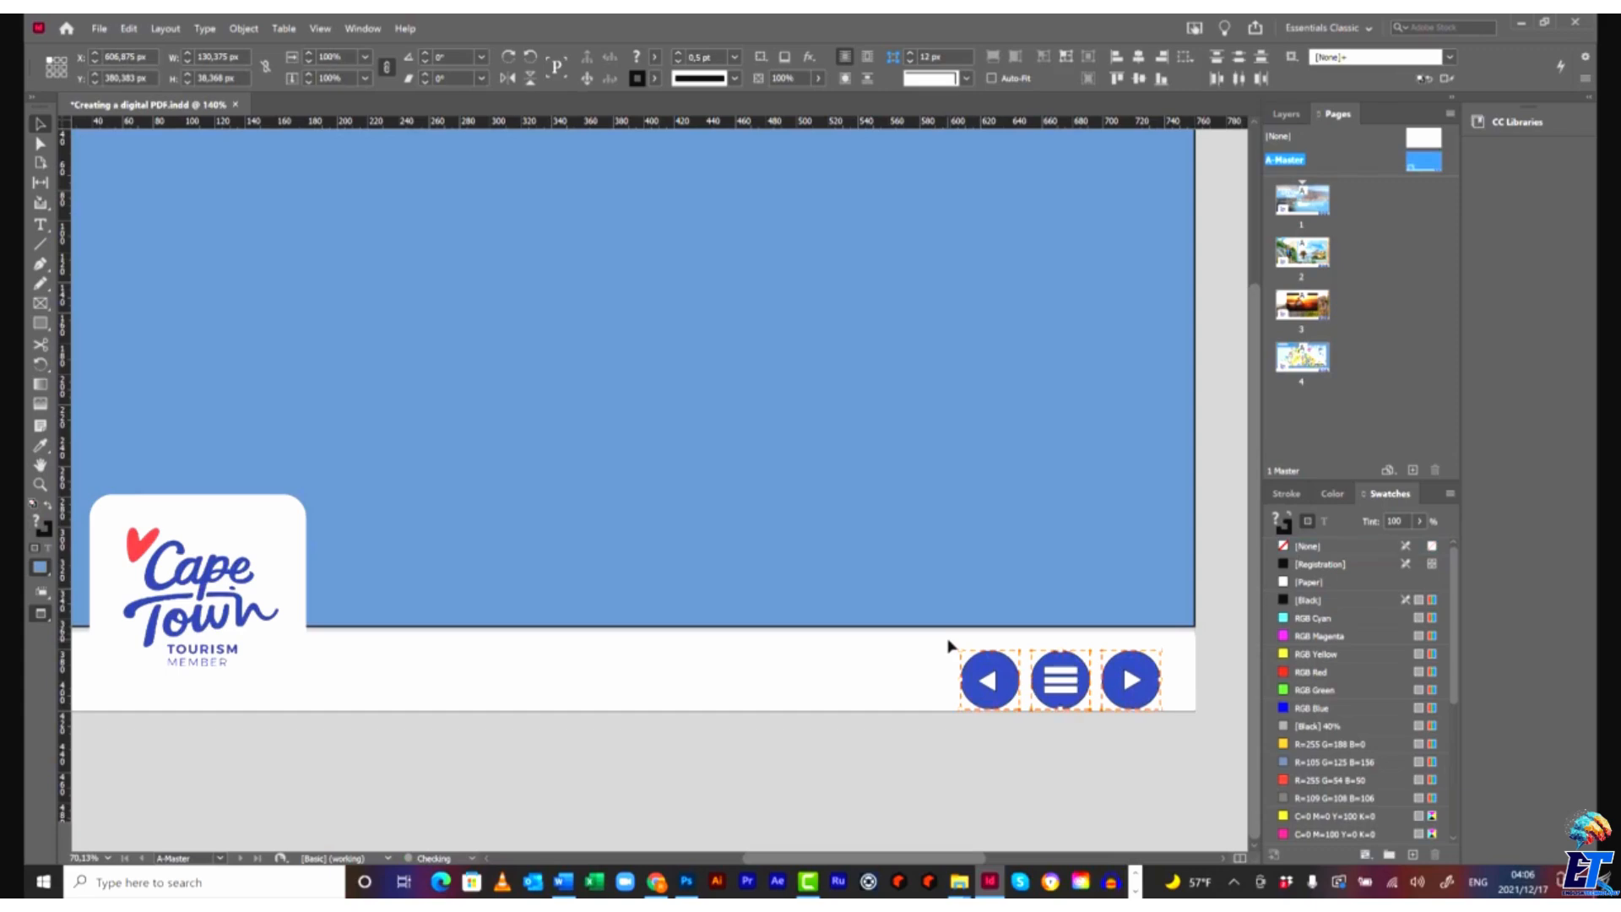
Go through pages 1 to 4 and return to the cover to check how the navigation buttons sit in the footer.
double_click(1310, 207)
double_click(1307, 252)
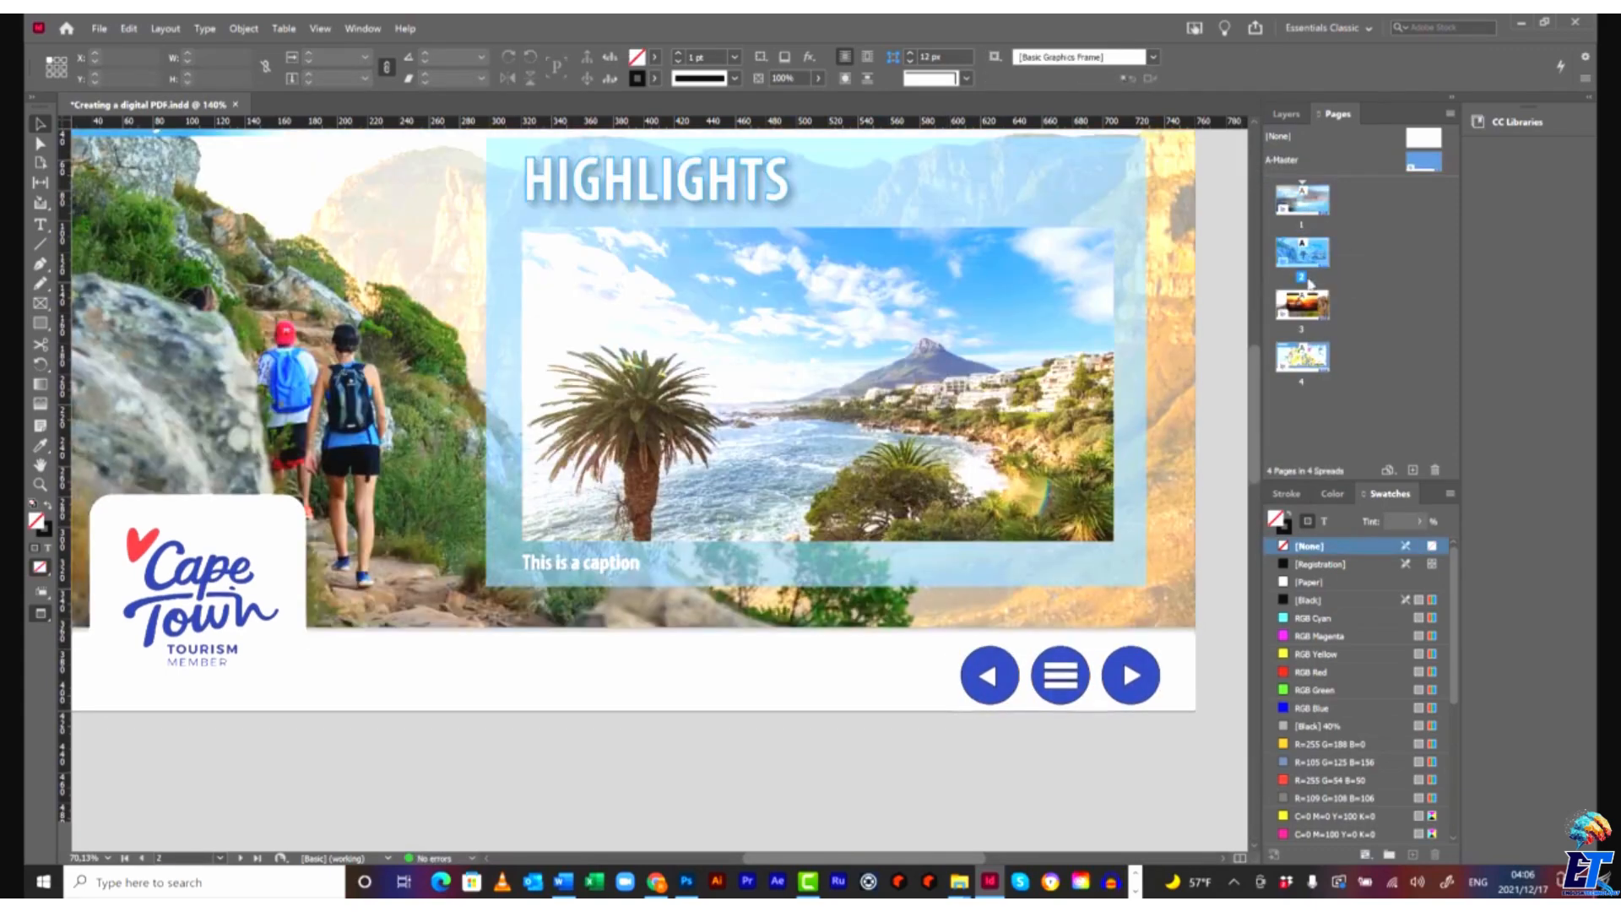
double_click(1304, 304)
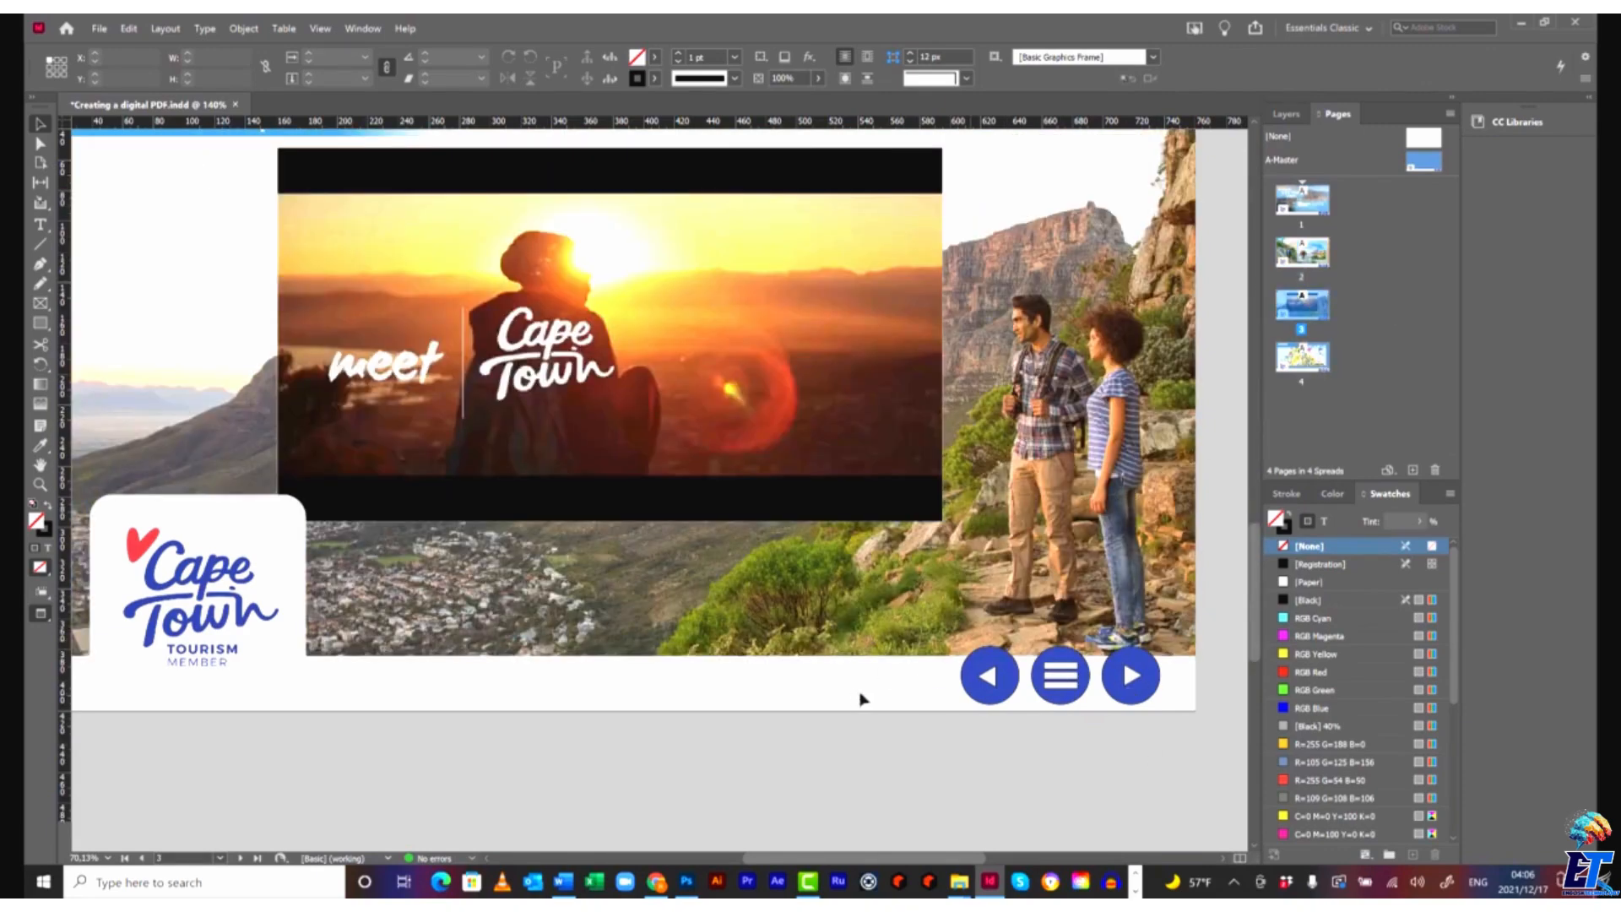
double_click(1300, 359)
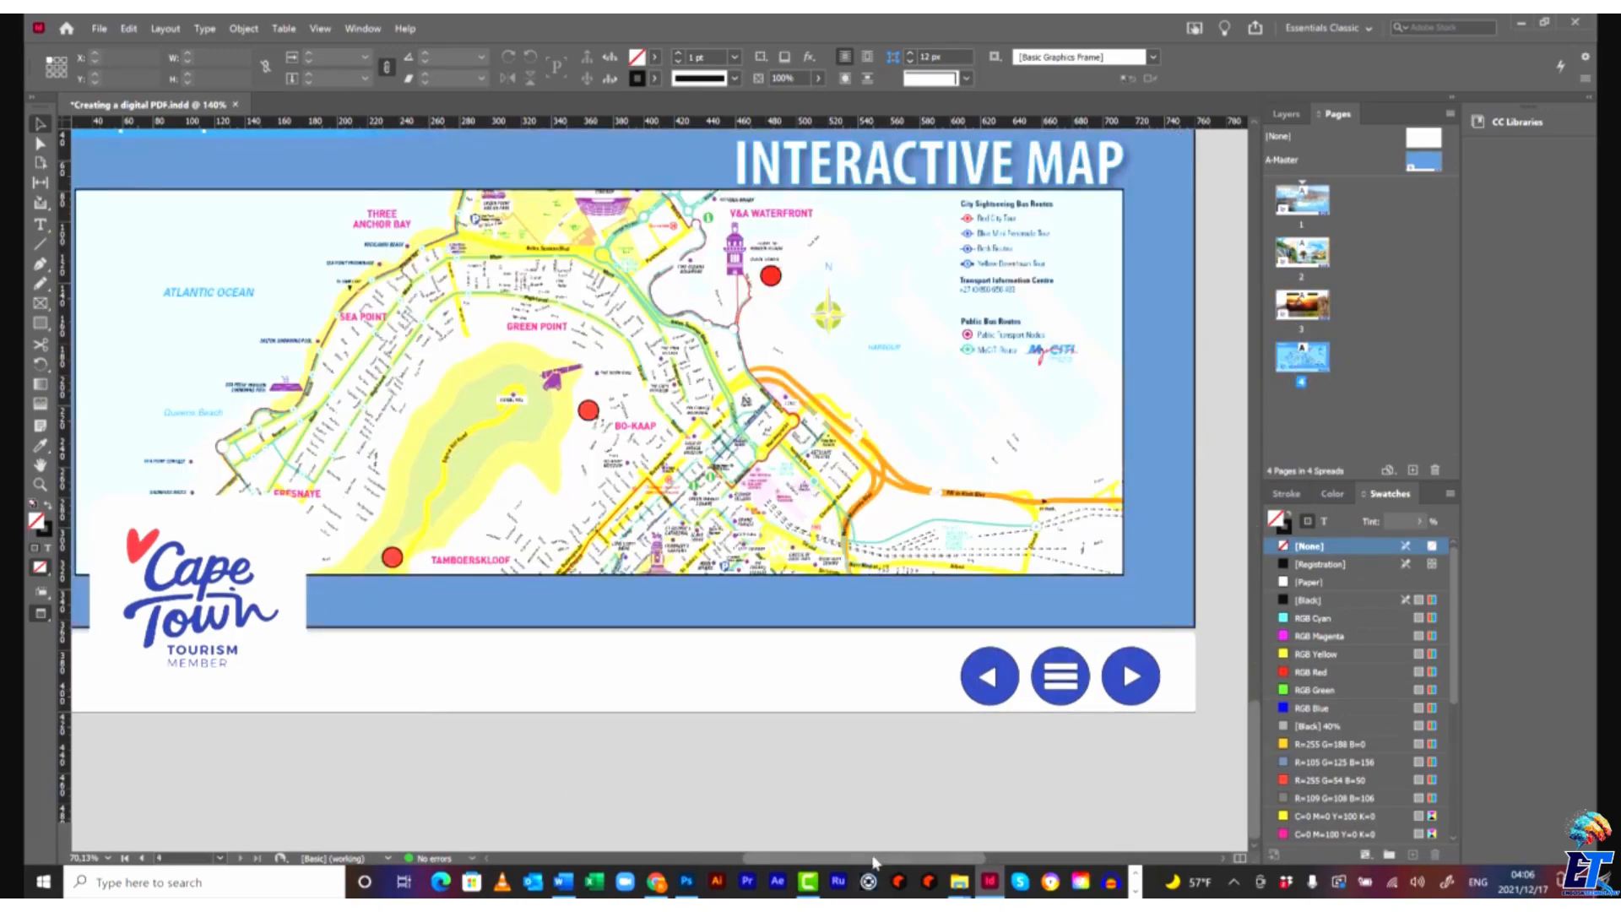
left_click_drag(874, 858, 866, 858)
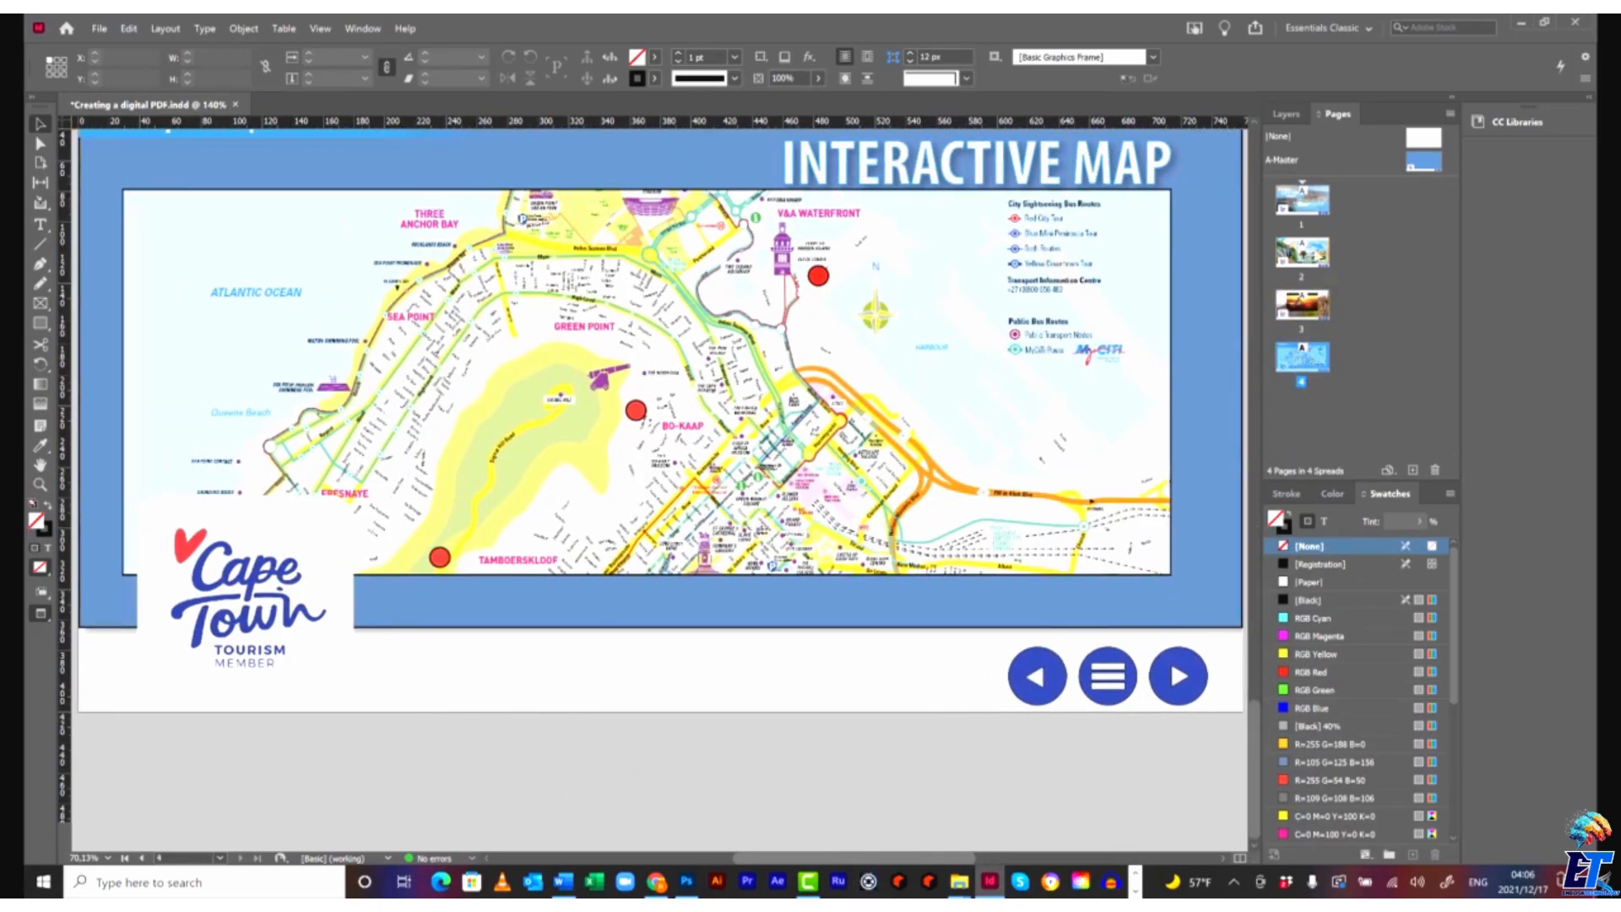
double_click(1301, 200)
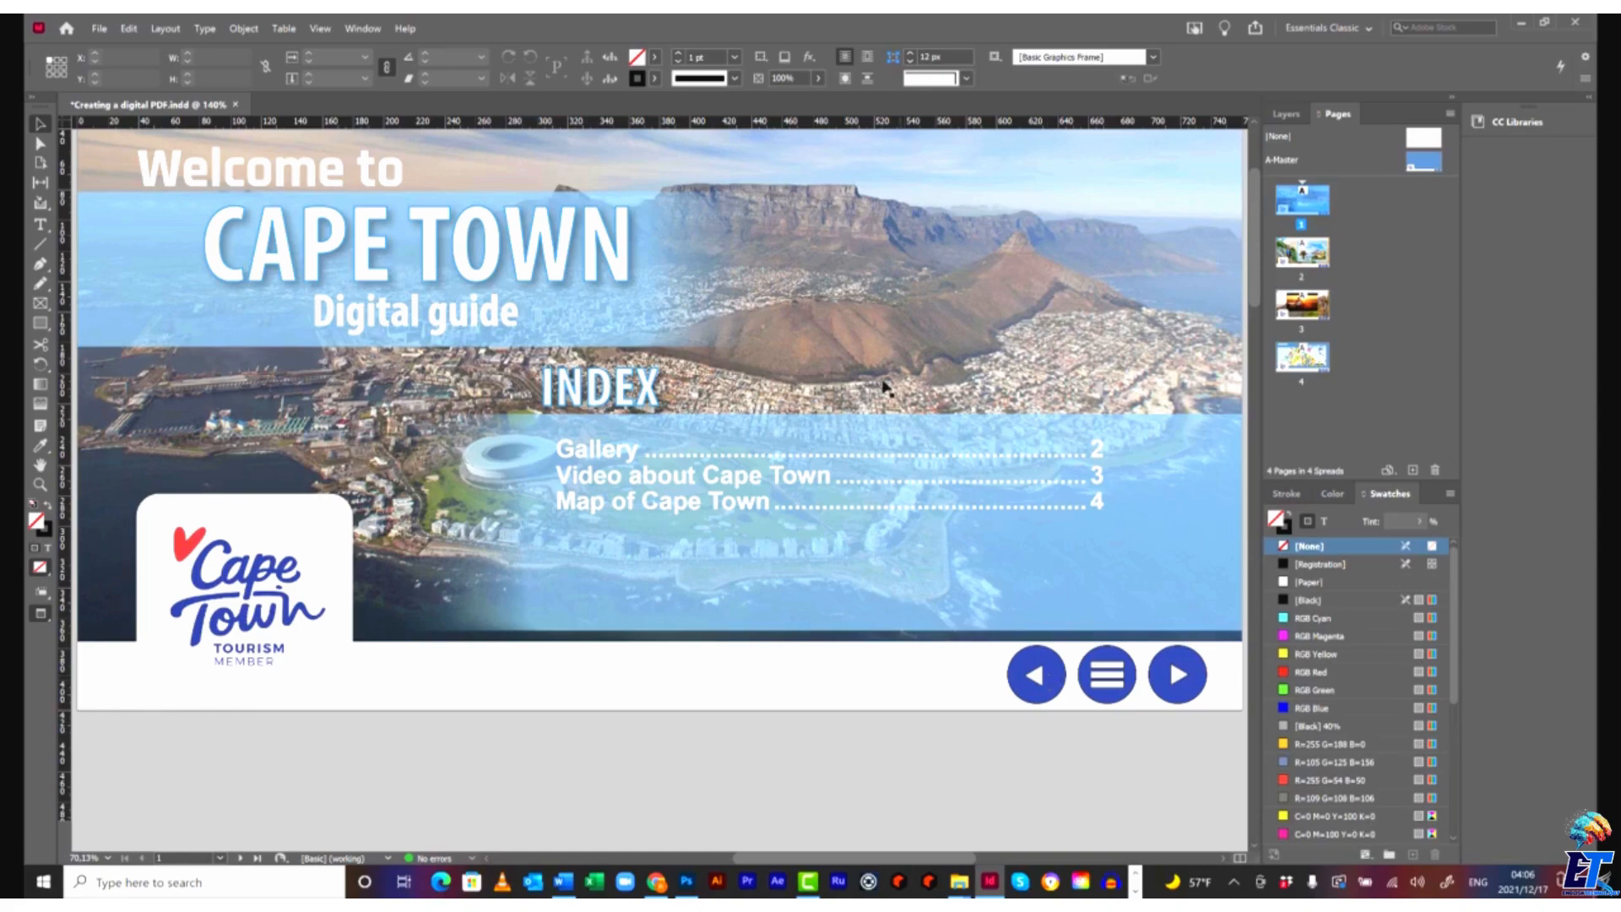
scroll(888, 388, "up", 2)
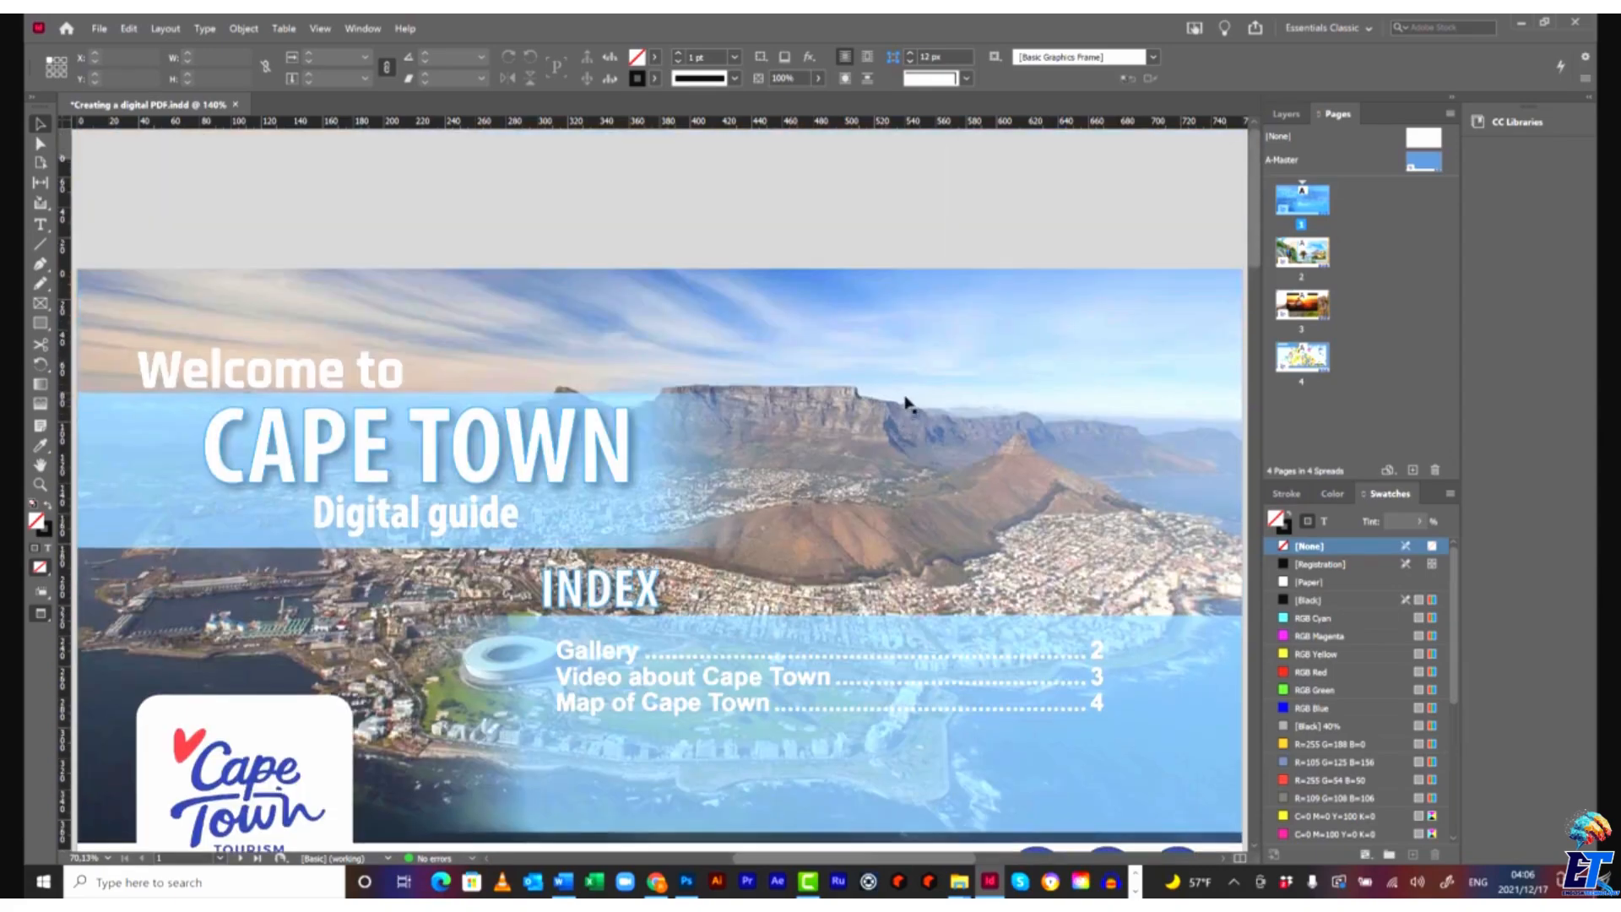
scroll(903, 407, "down", 3)
scroll(901, 405, "up", 2)
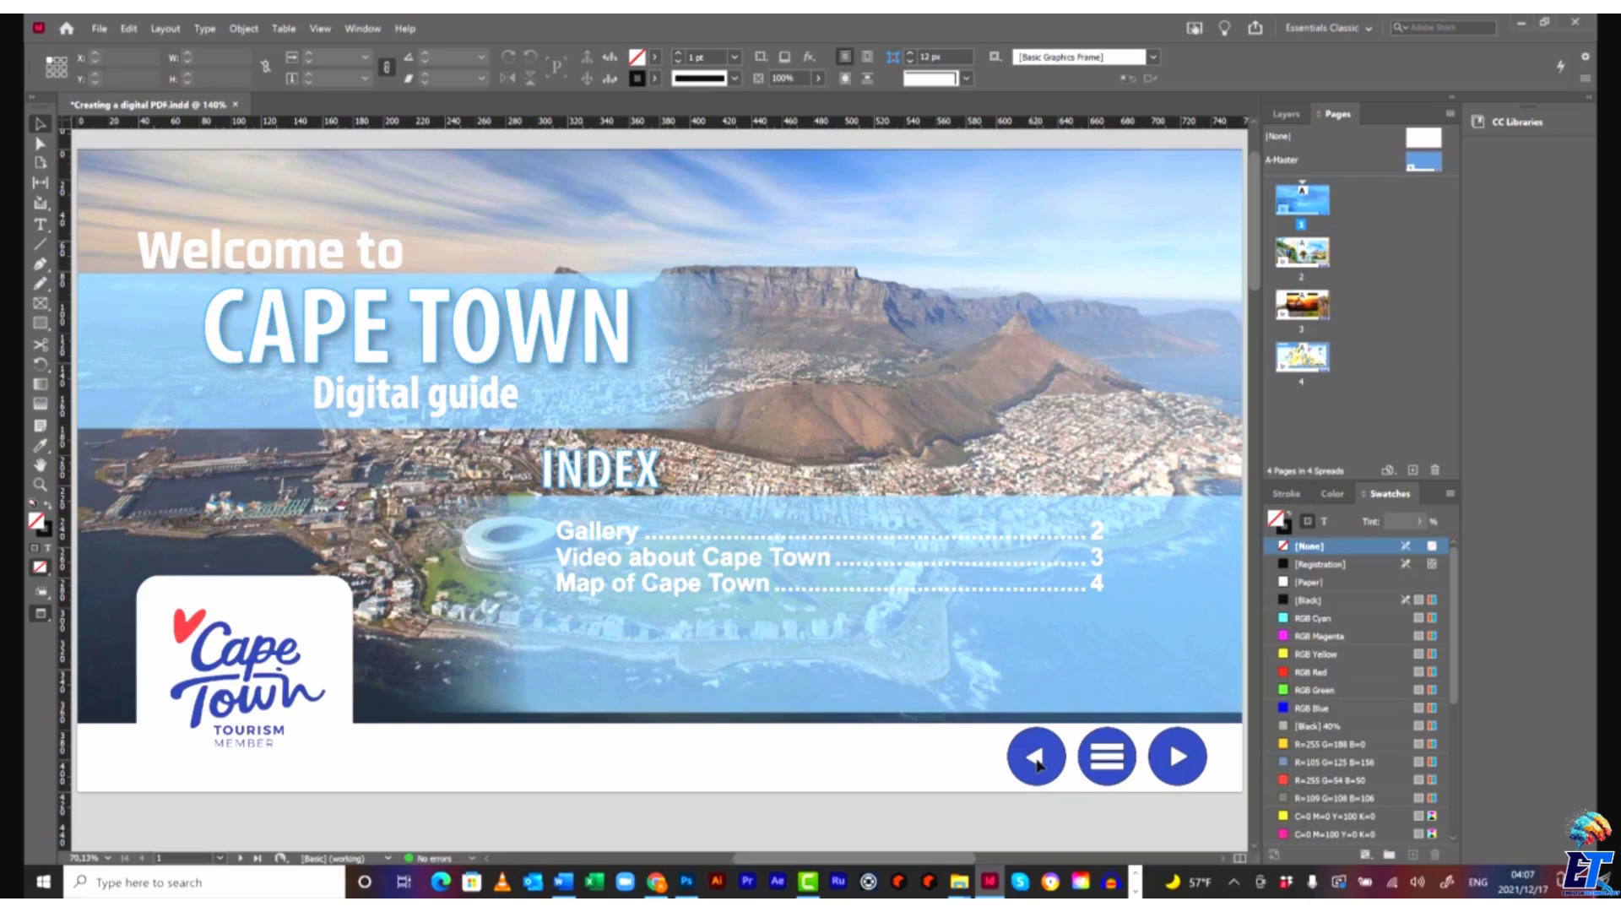
Delete the back-arrow button and the three-bar button from the page 1 cover, keeping only the forward arrow.
left_click(1038, 764)
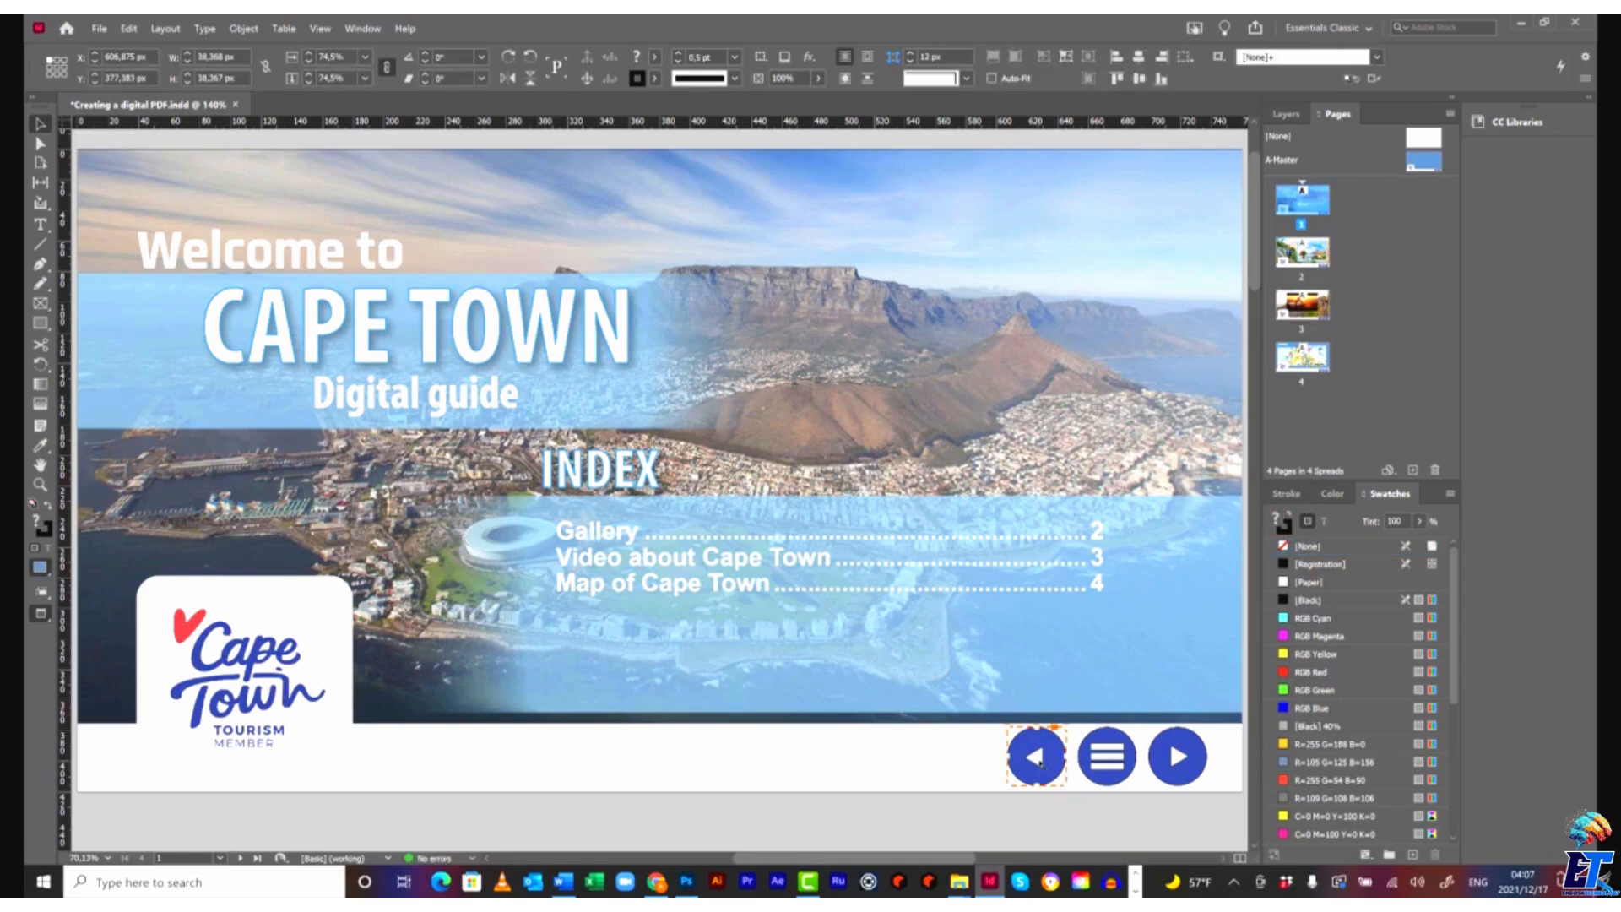
key("Delete")
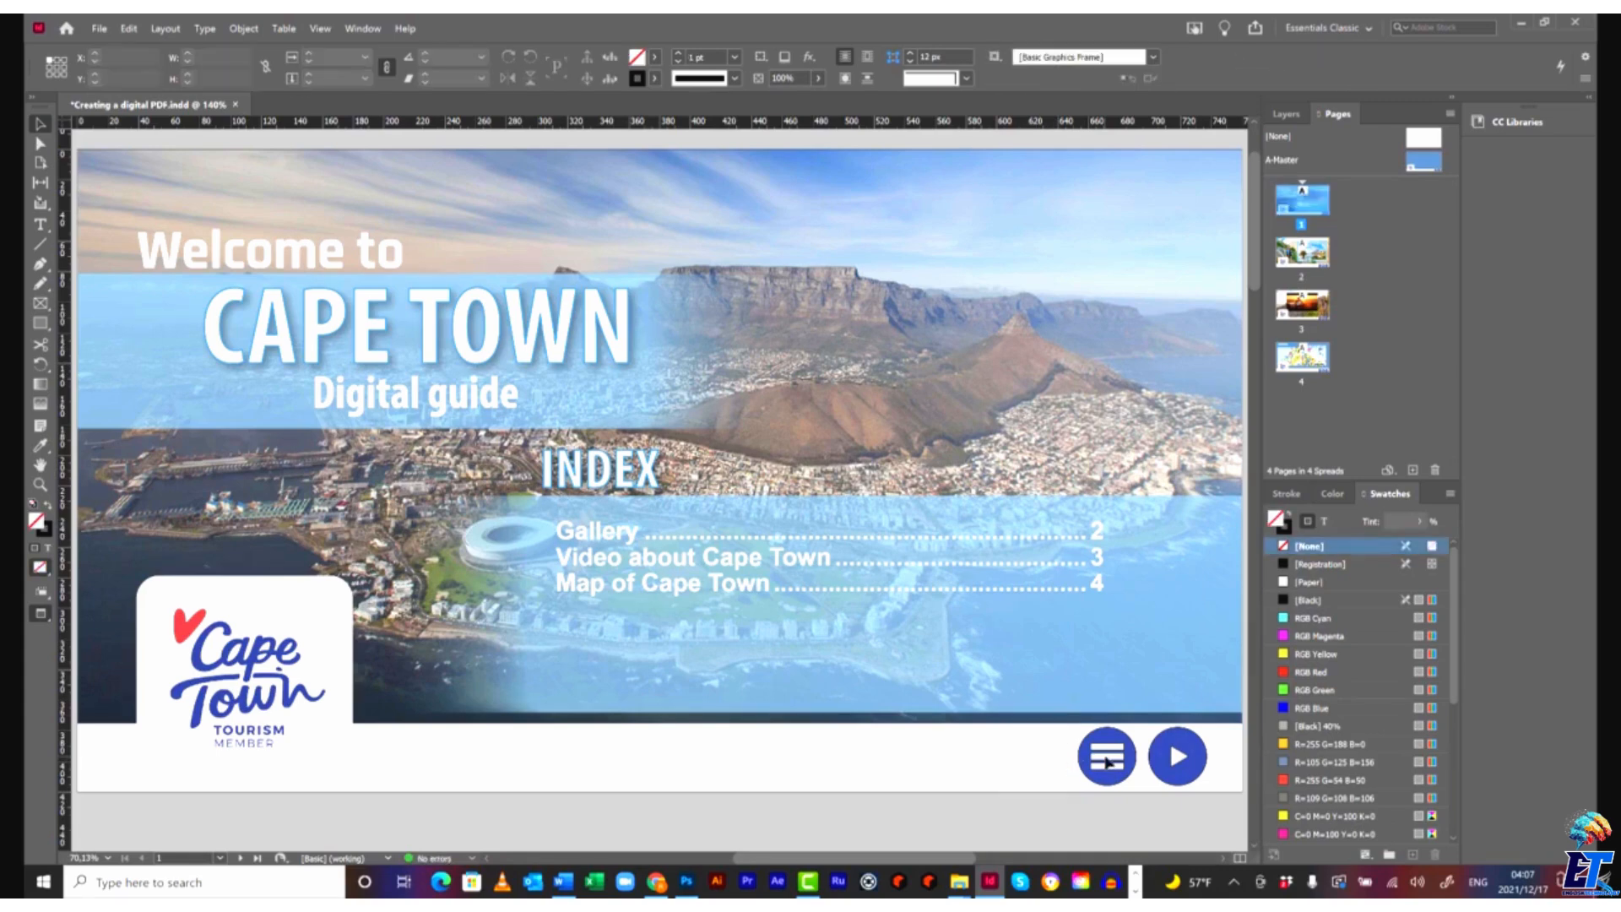
left_click(1108, 762)
key("Delete")
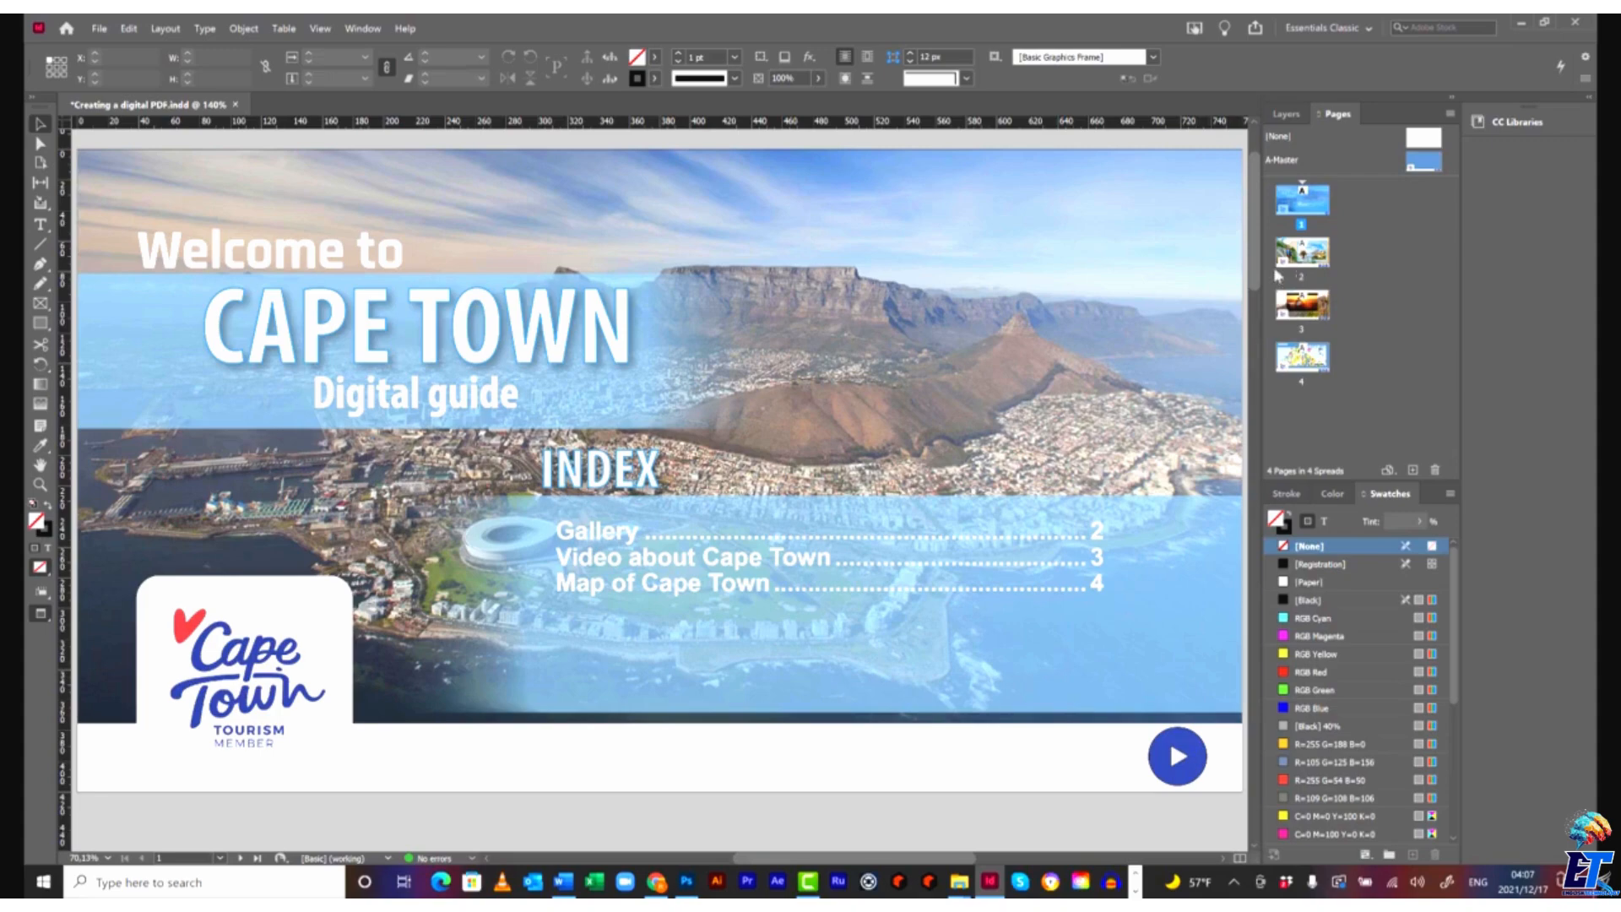
Delete the forward-arrow button from the interactive map page, page 4.
scroll(1255, 312, "down", 2)
left_click_drag(1255, 312, 1235, 834)
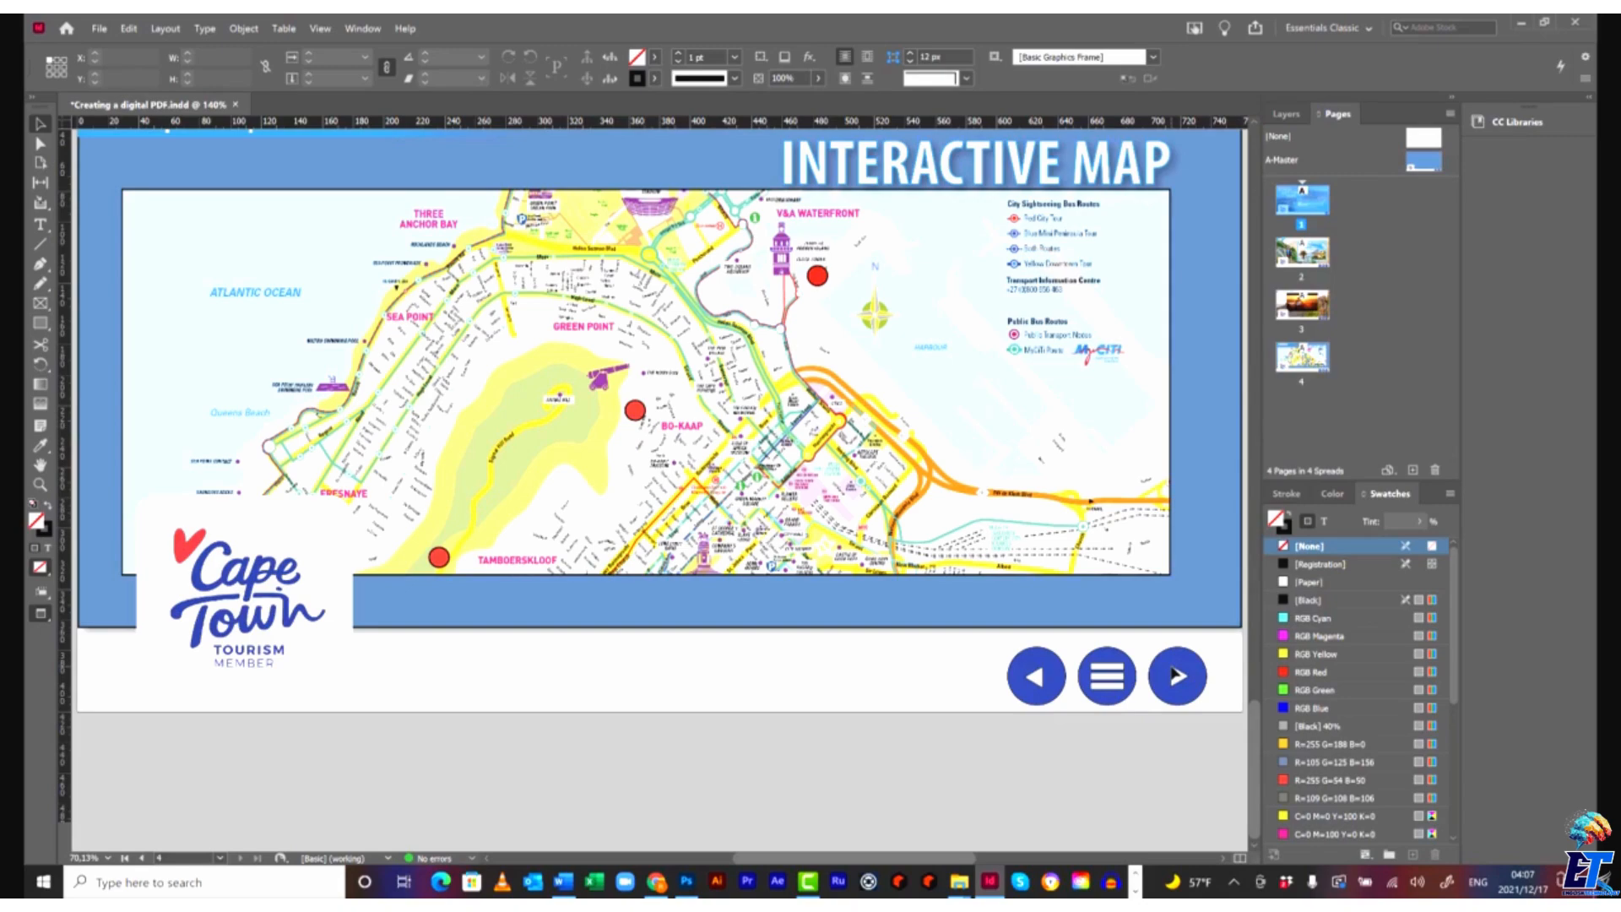
left_click(1176, 676)
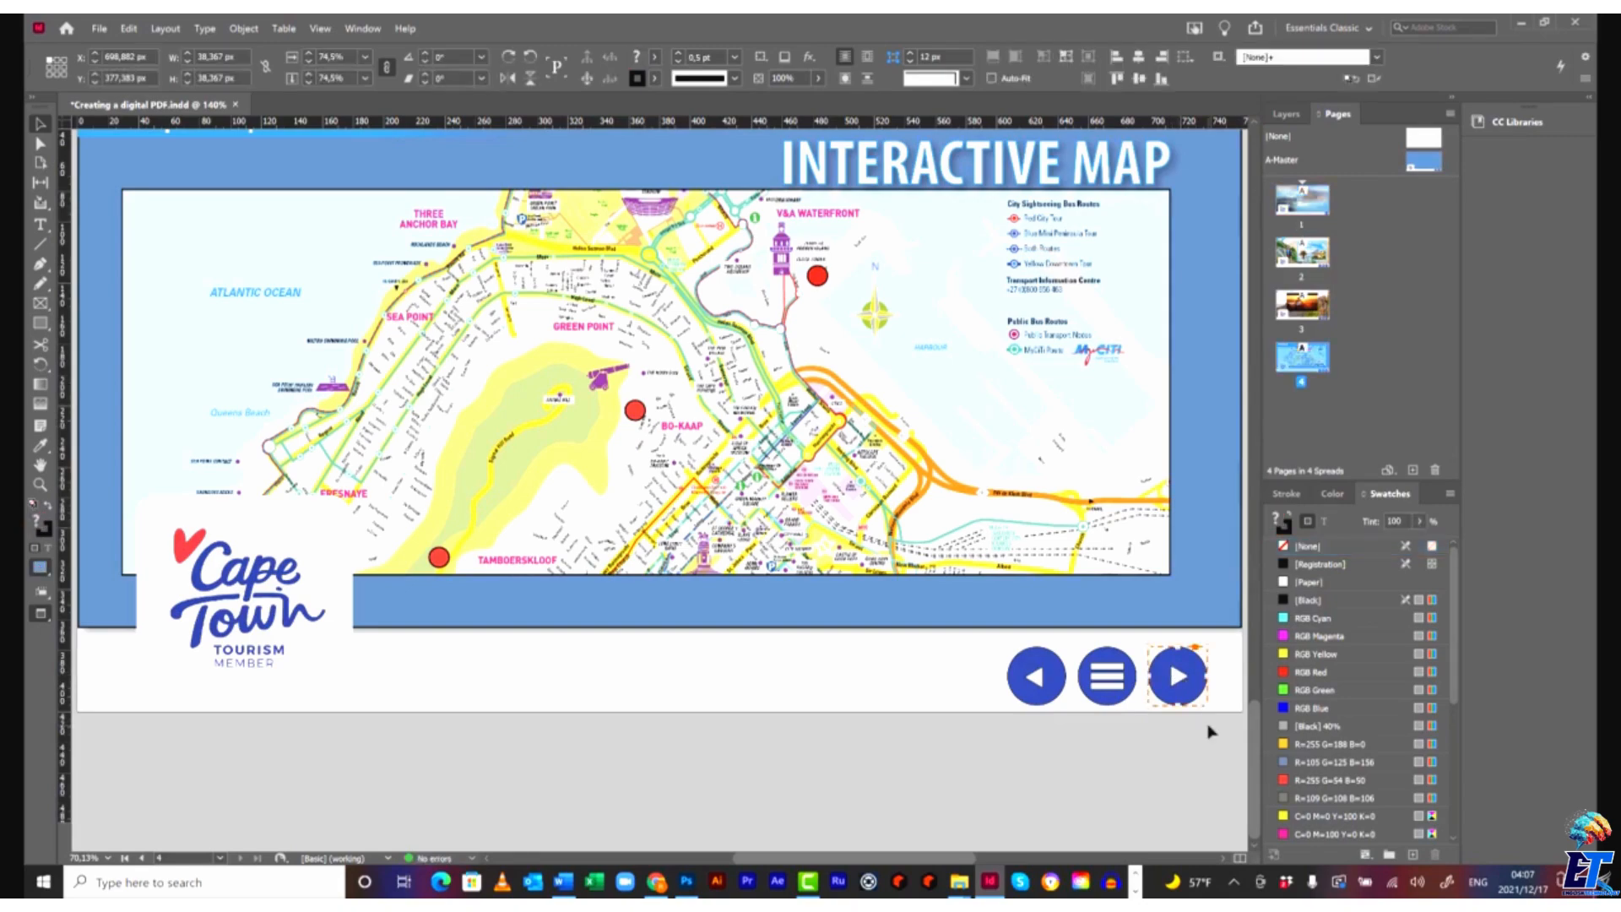
key("Delete")
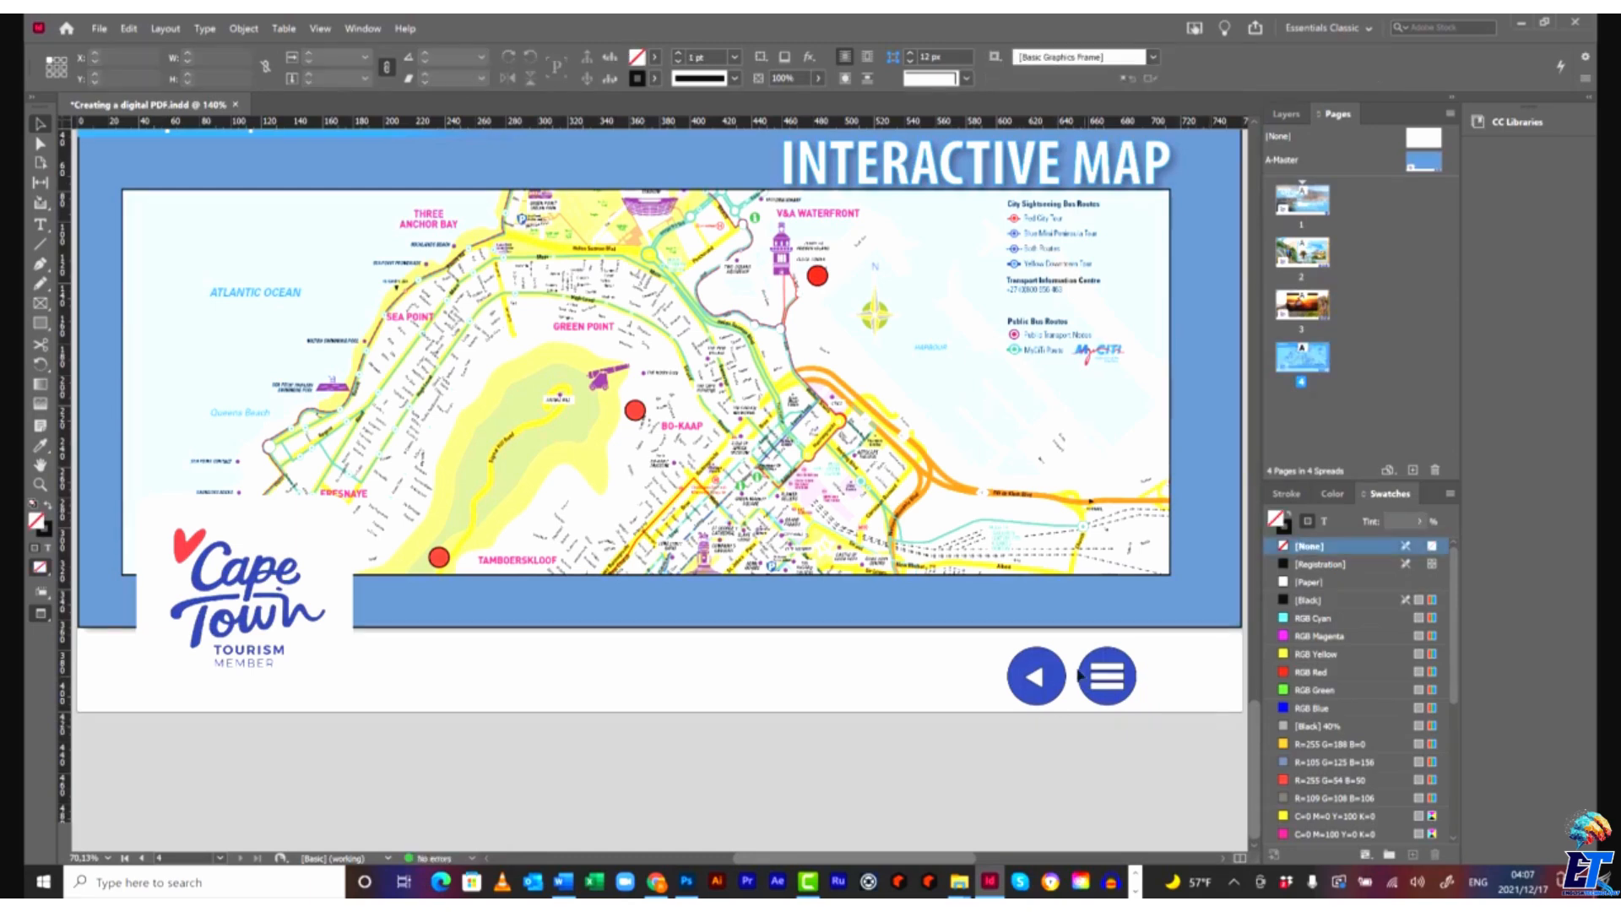
Return to the cover page and save the document.
double_click(1309, 205)
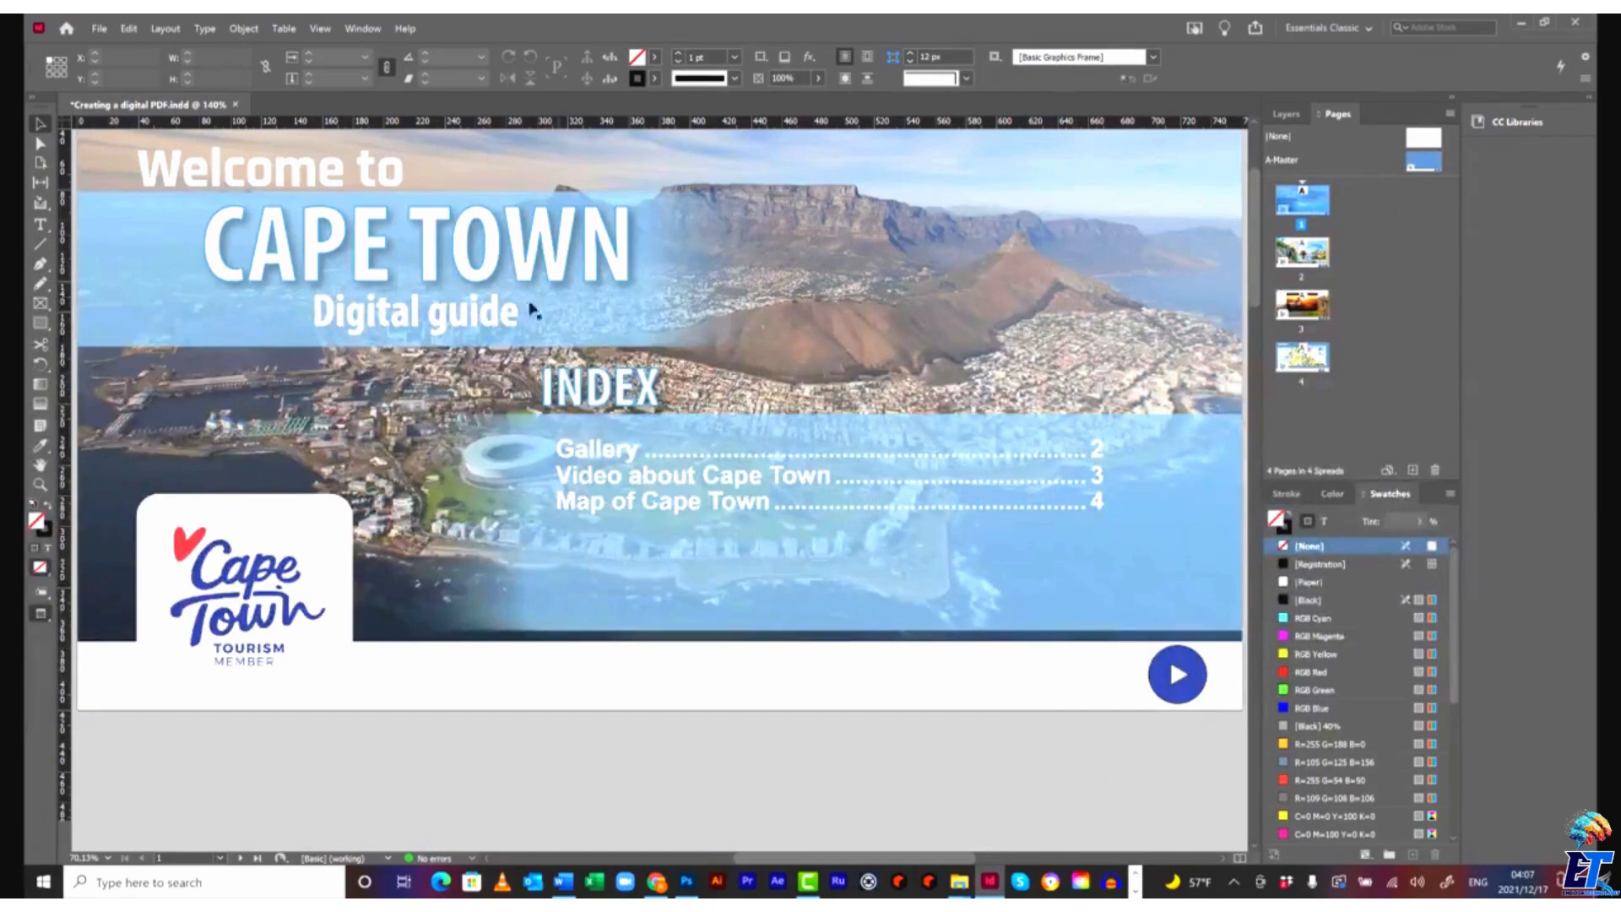
left_click(102, 30)
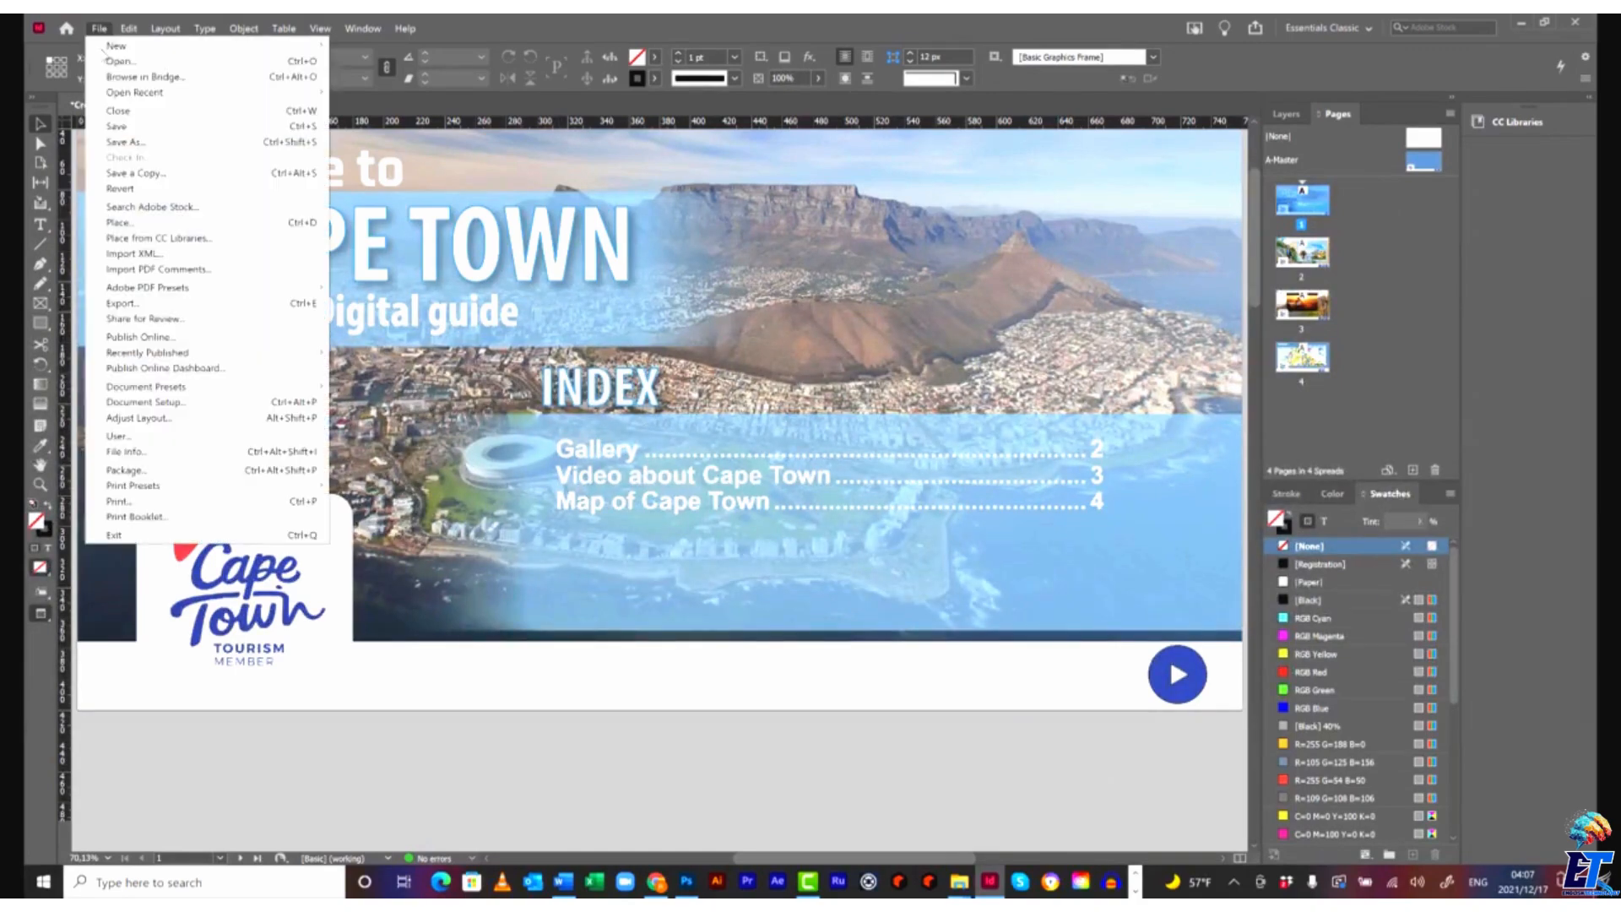
left_click(126, 126)
Export all pages as an Adobe PDF (Interactive) named Creating a digital PDF.pdf, replacing the existing file and viewing it after exporting.
left_click(100, 29)
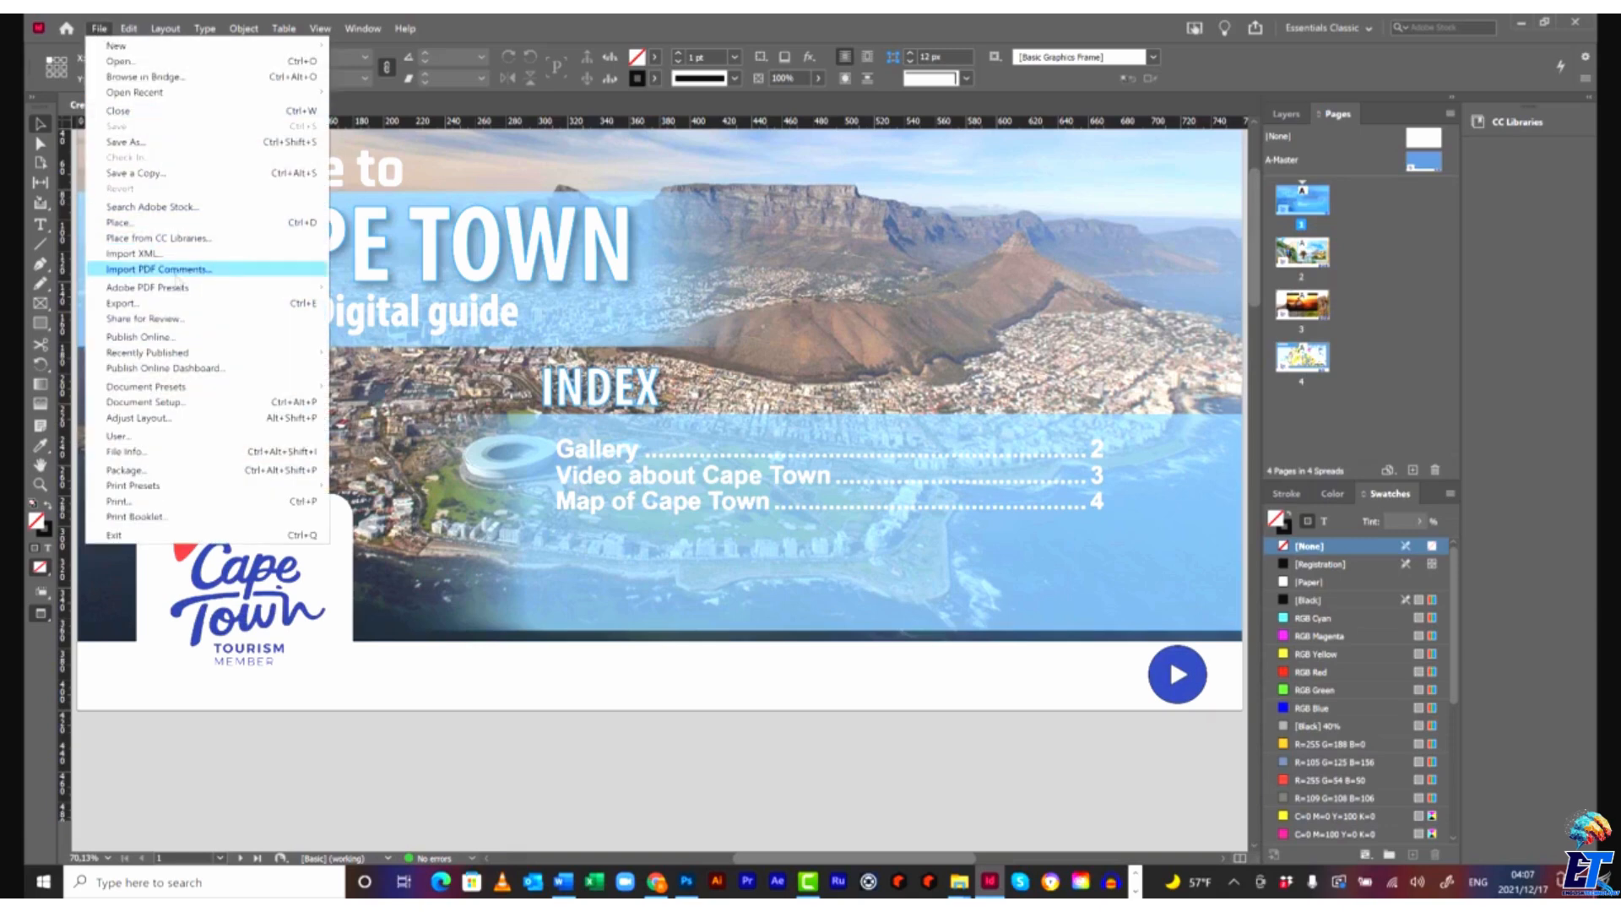
left_click(174, 304)
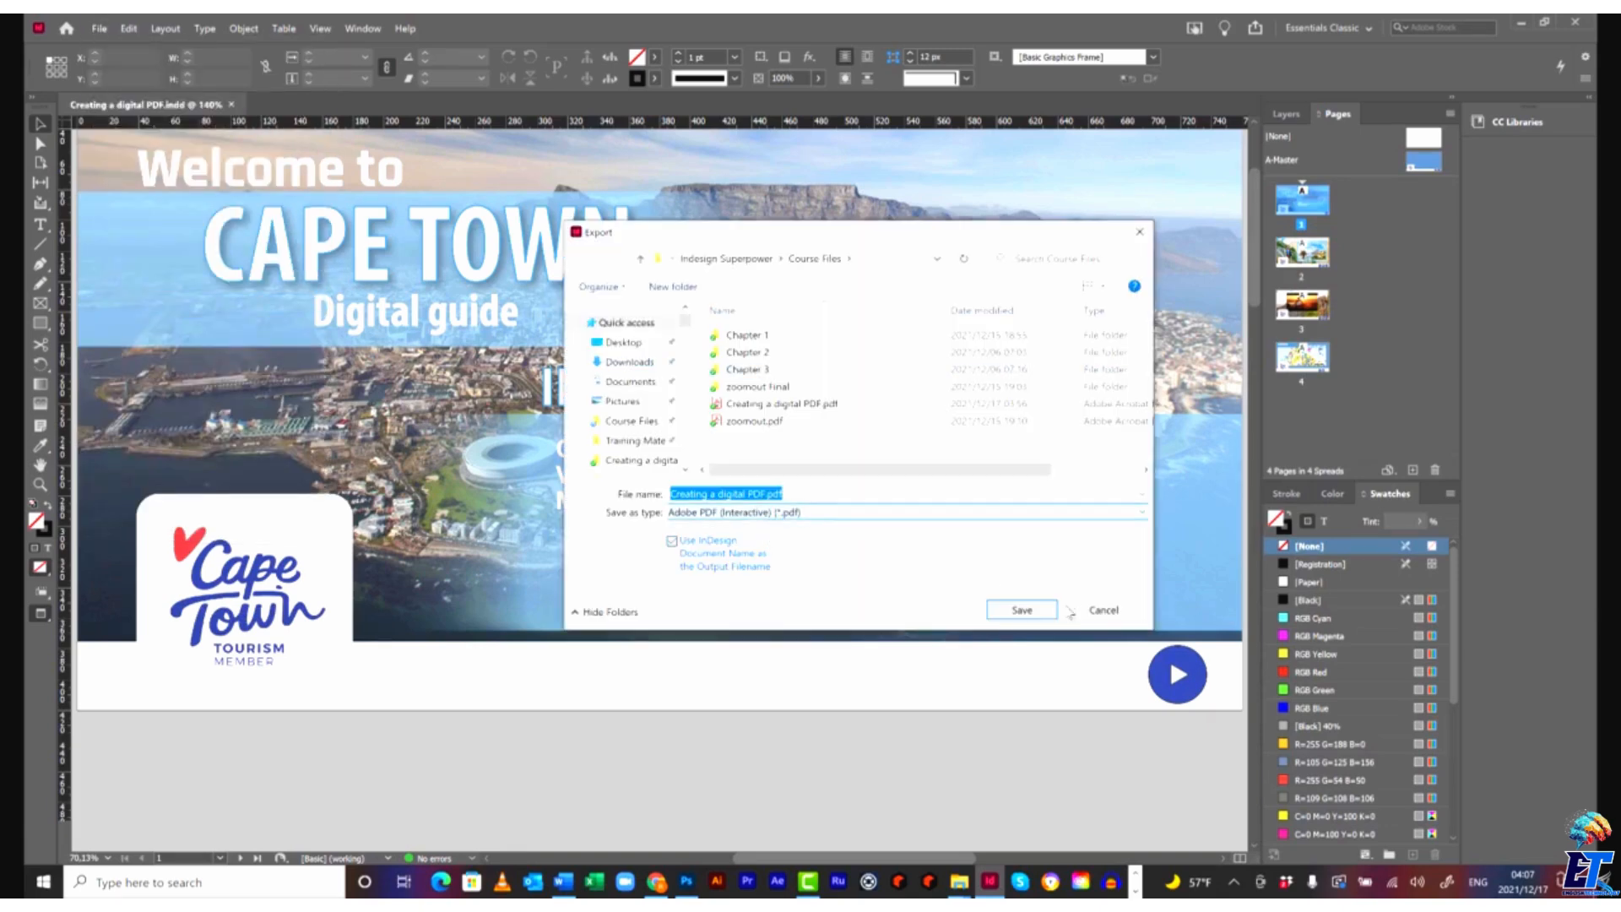
left_click(1023, 609)
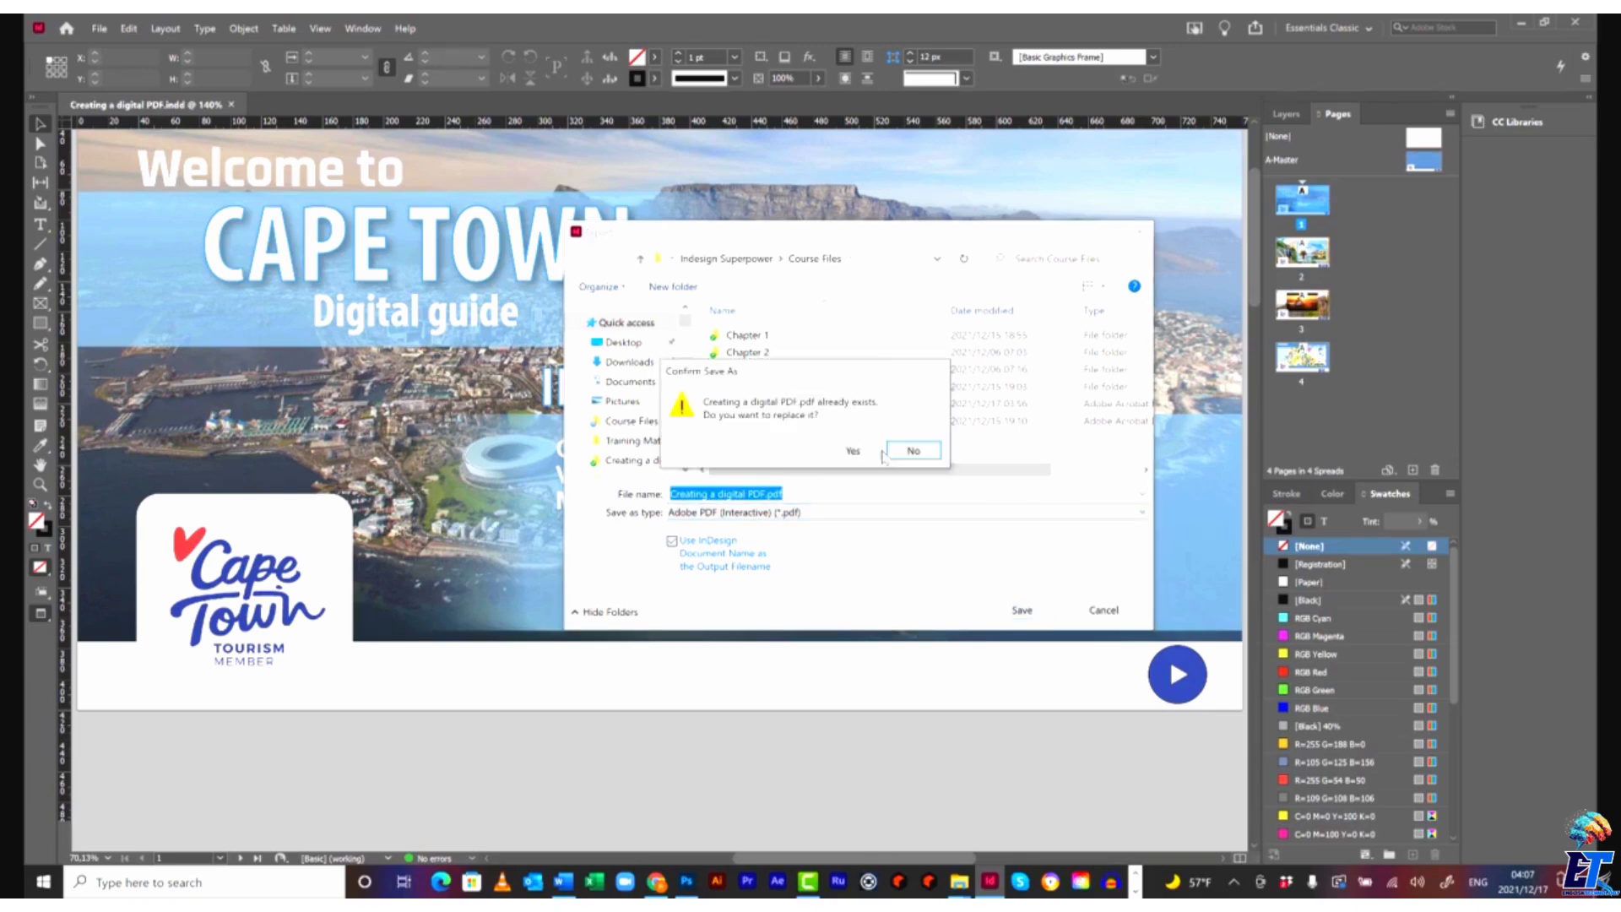
left_click(854, 450)
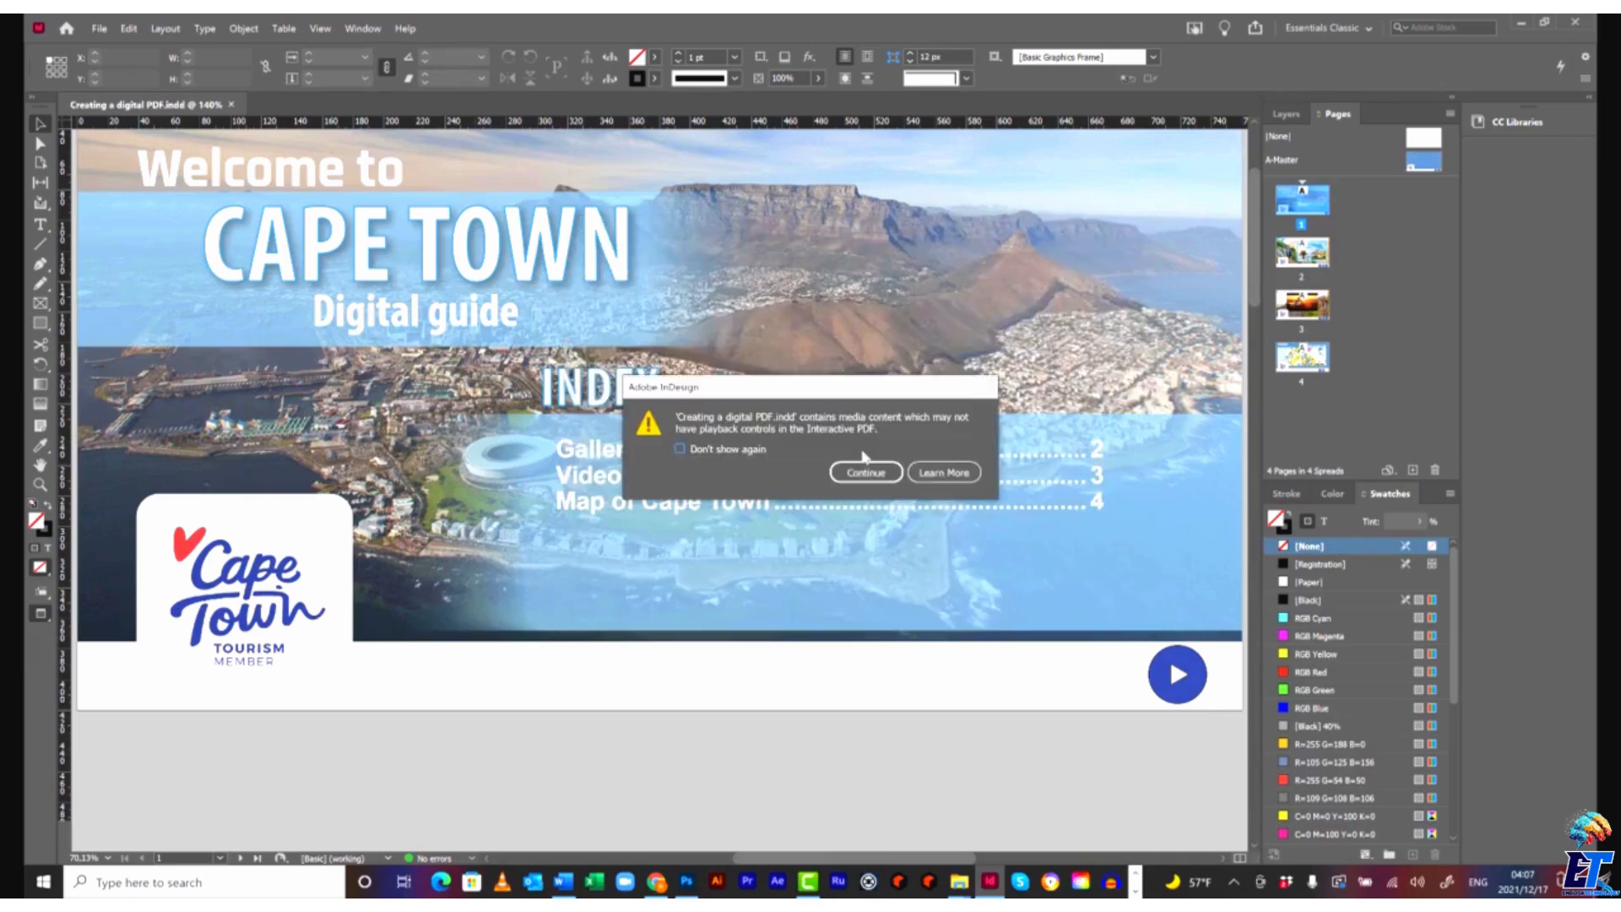
left_click(868, 475)
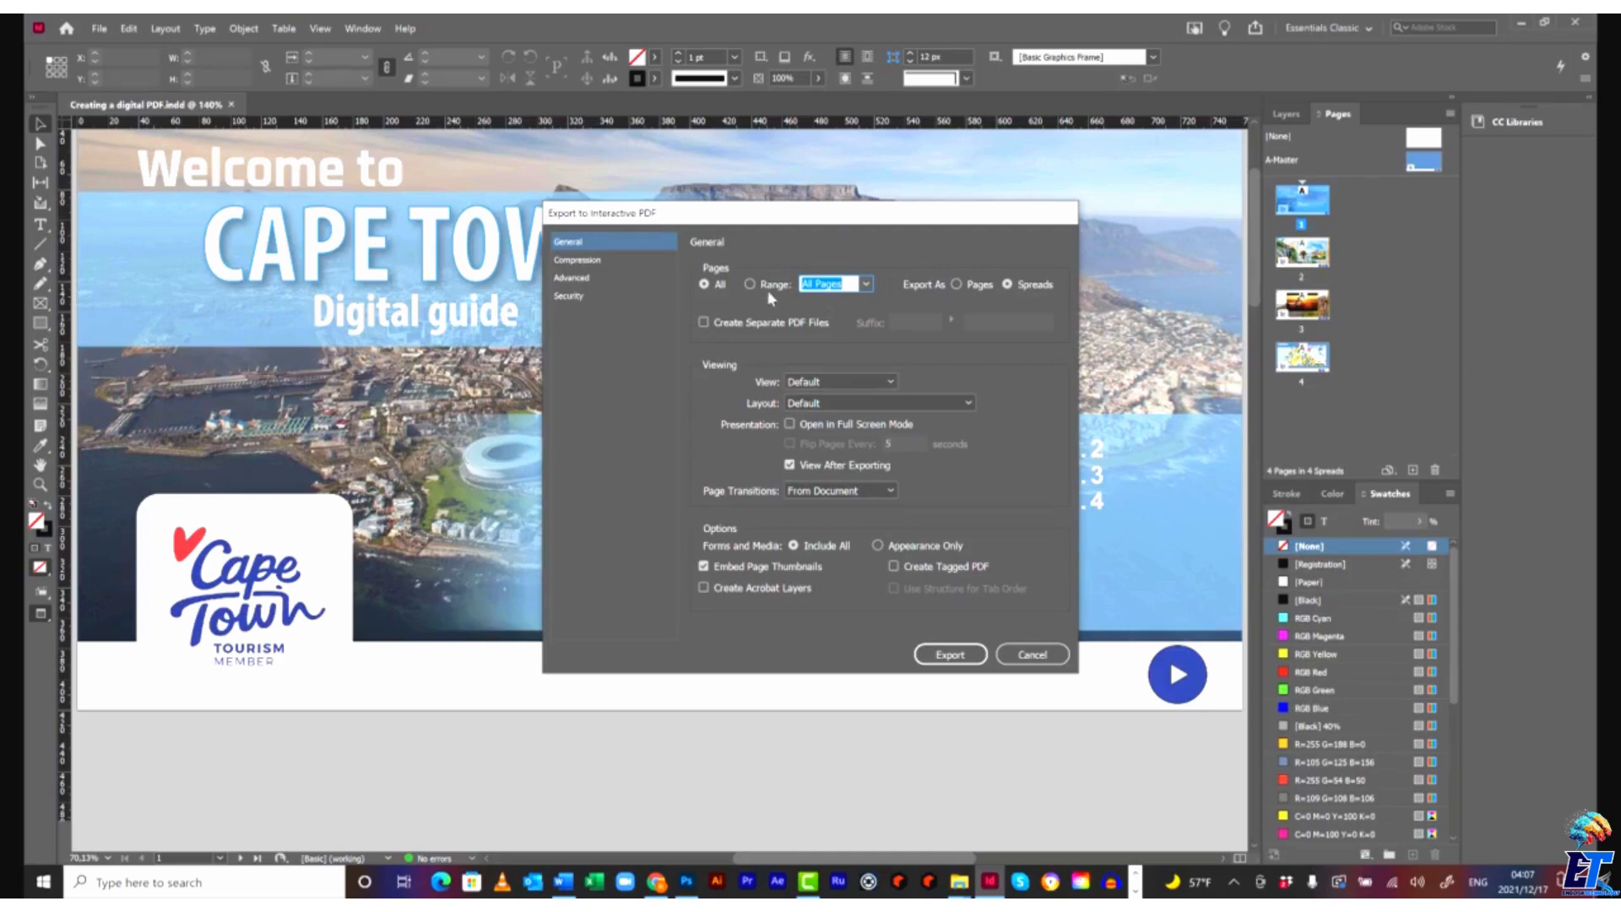
left_click(950, 654)
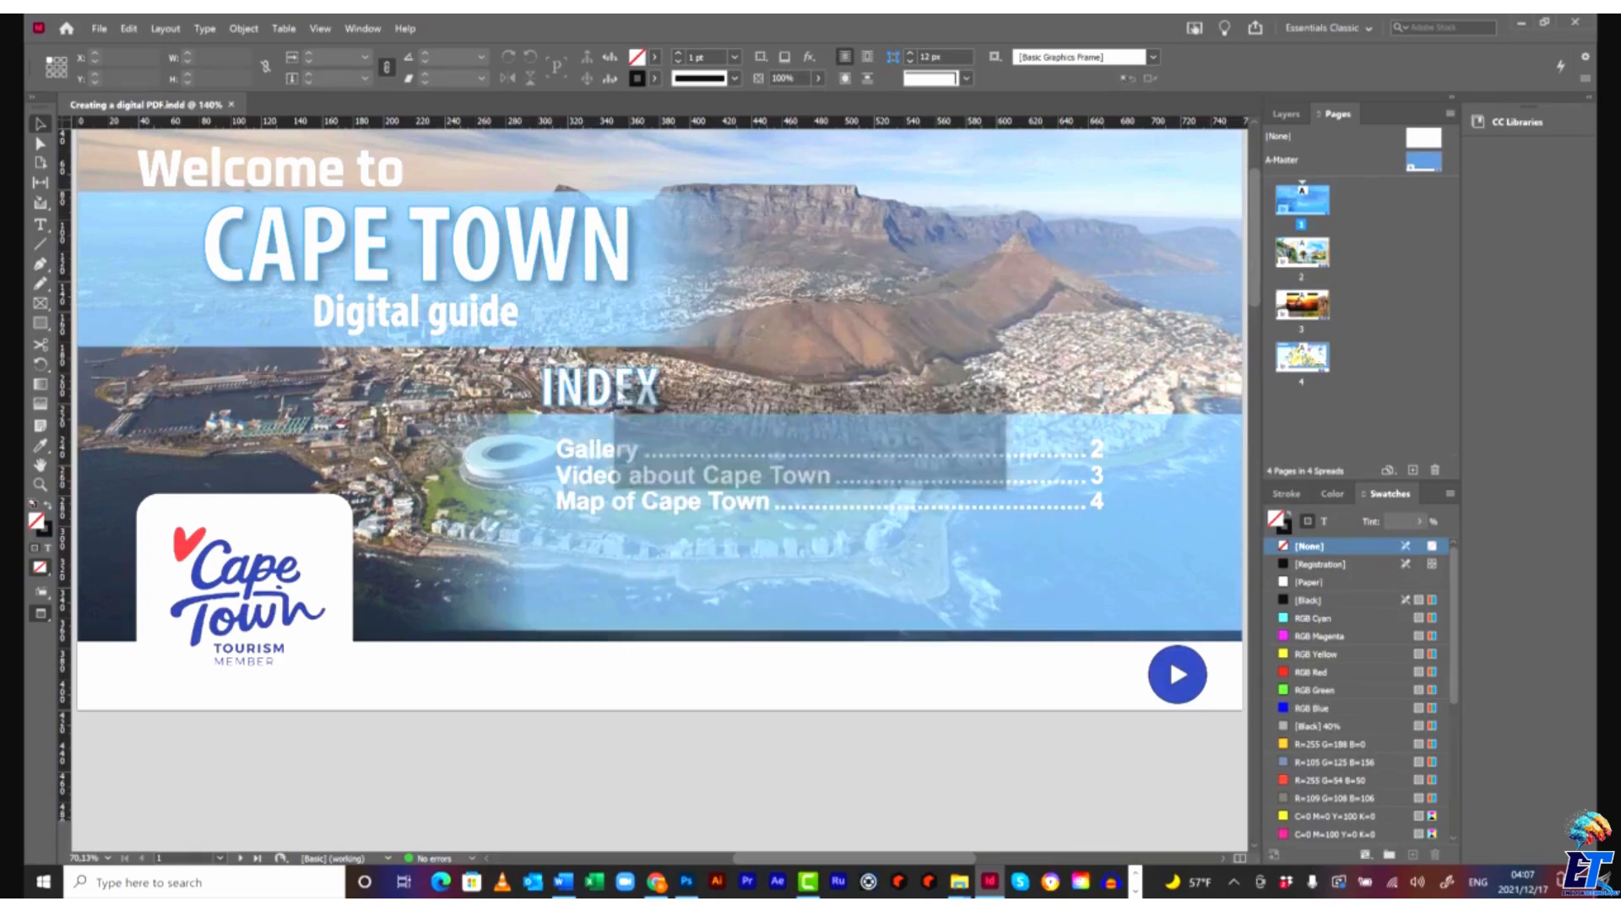
left_click(894, 470)
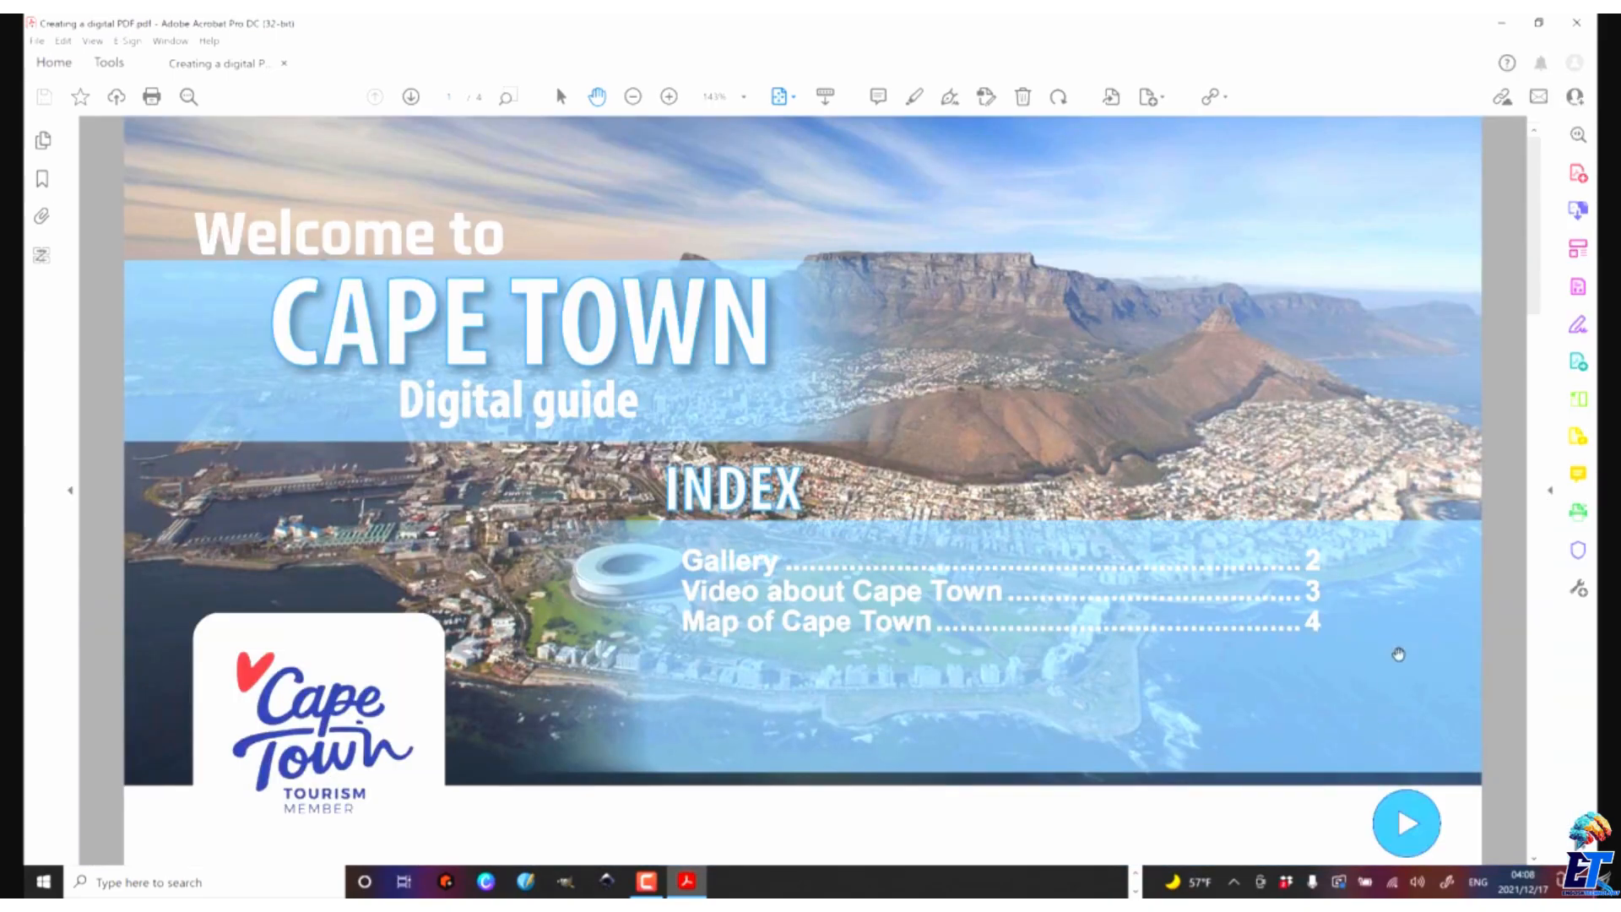
Test the forward-arrow and first-page buttons in the exported PDF in Acrobat, going up to page 3 and back, and close it.
left_click(1422, 823)
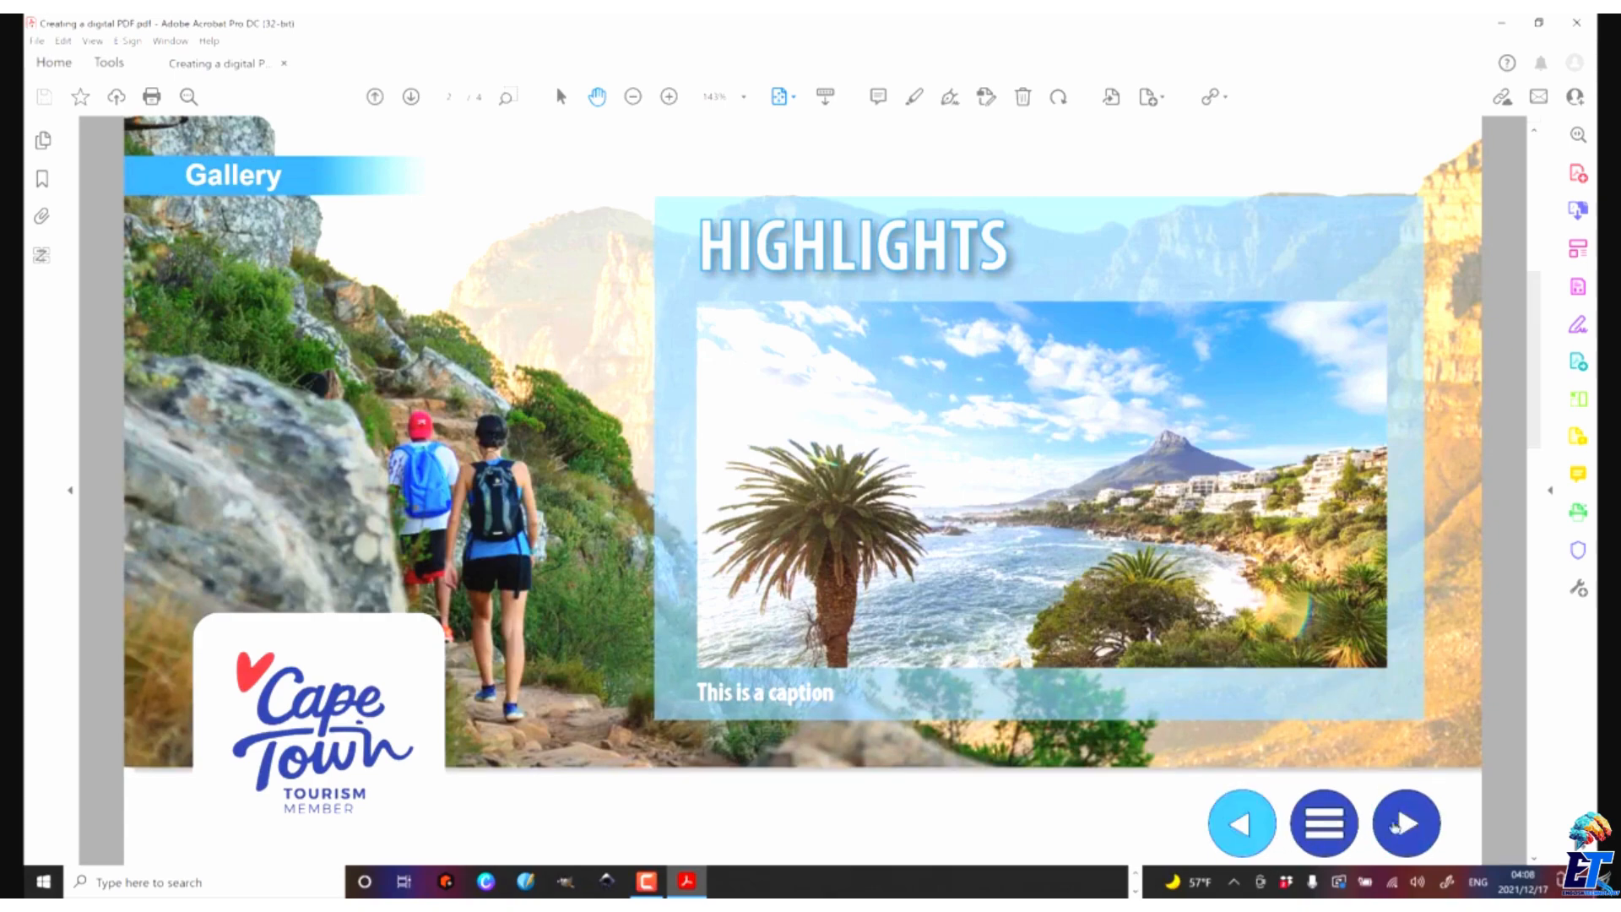
left_click(1385, 824)
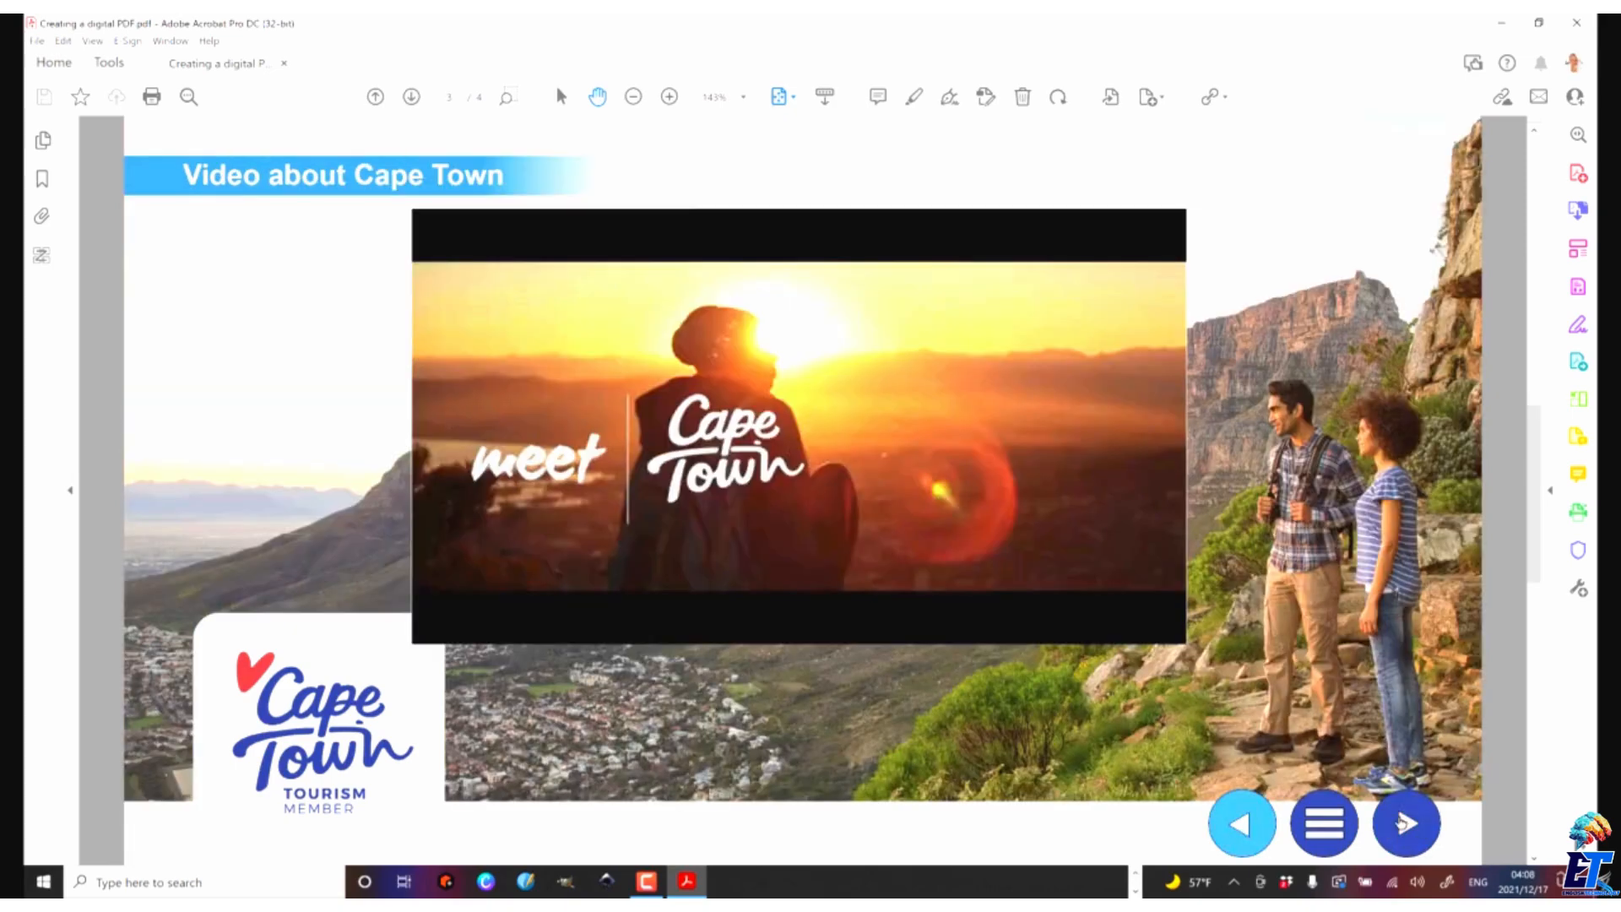
left_click(1327, 834)
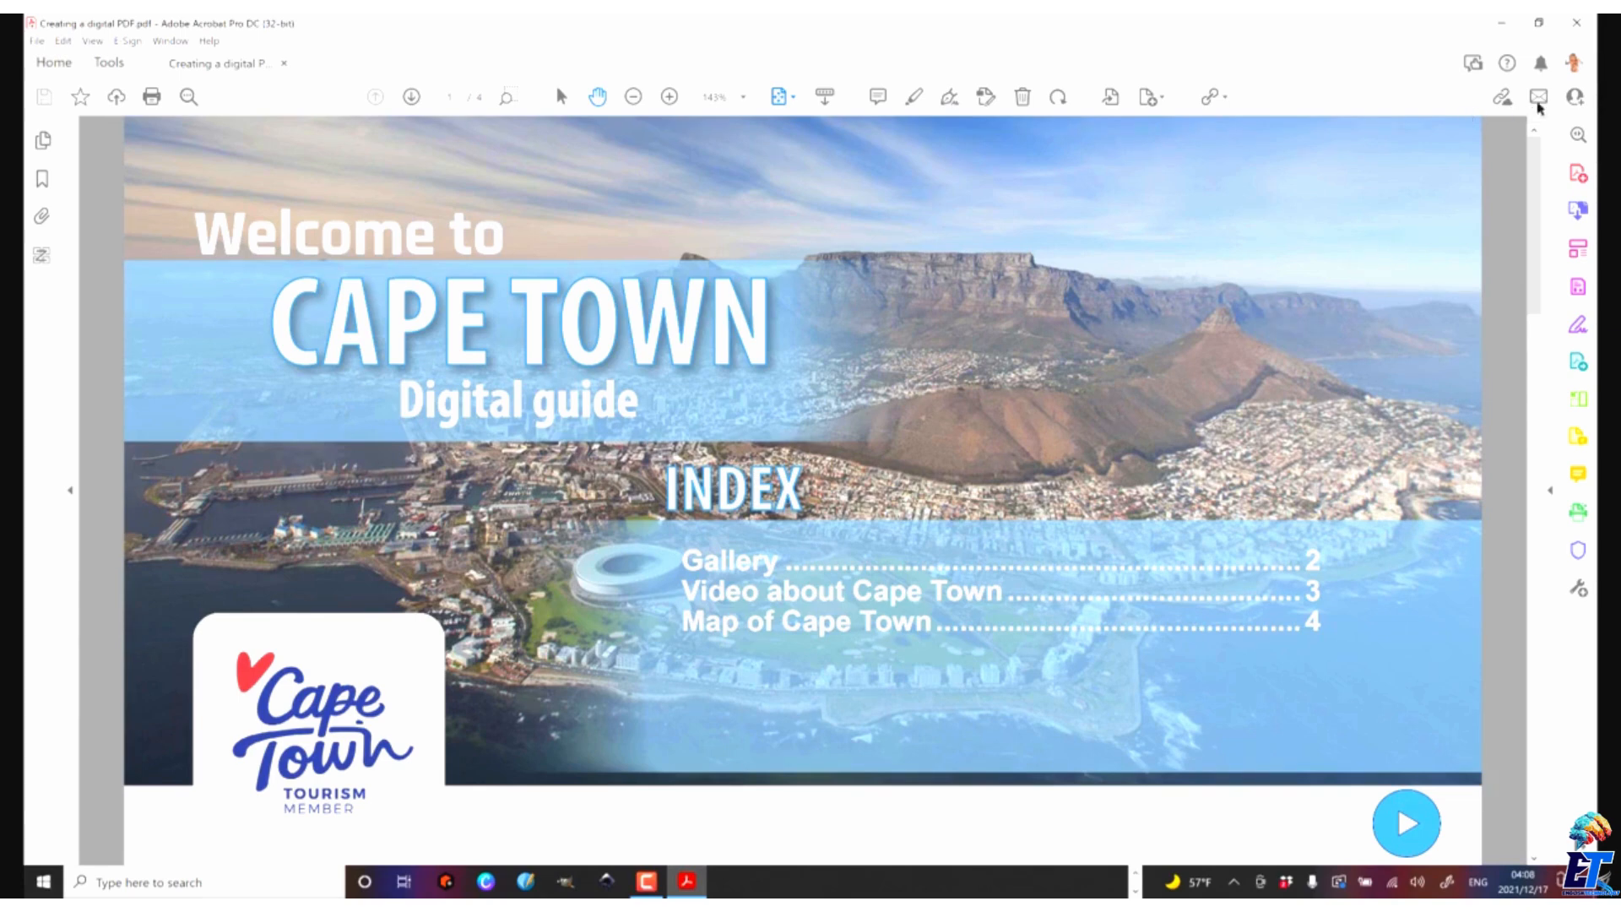
left_click(1575, 23)
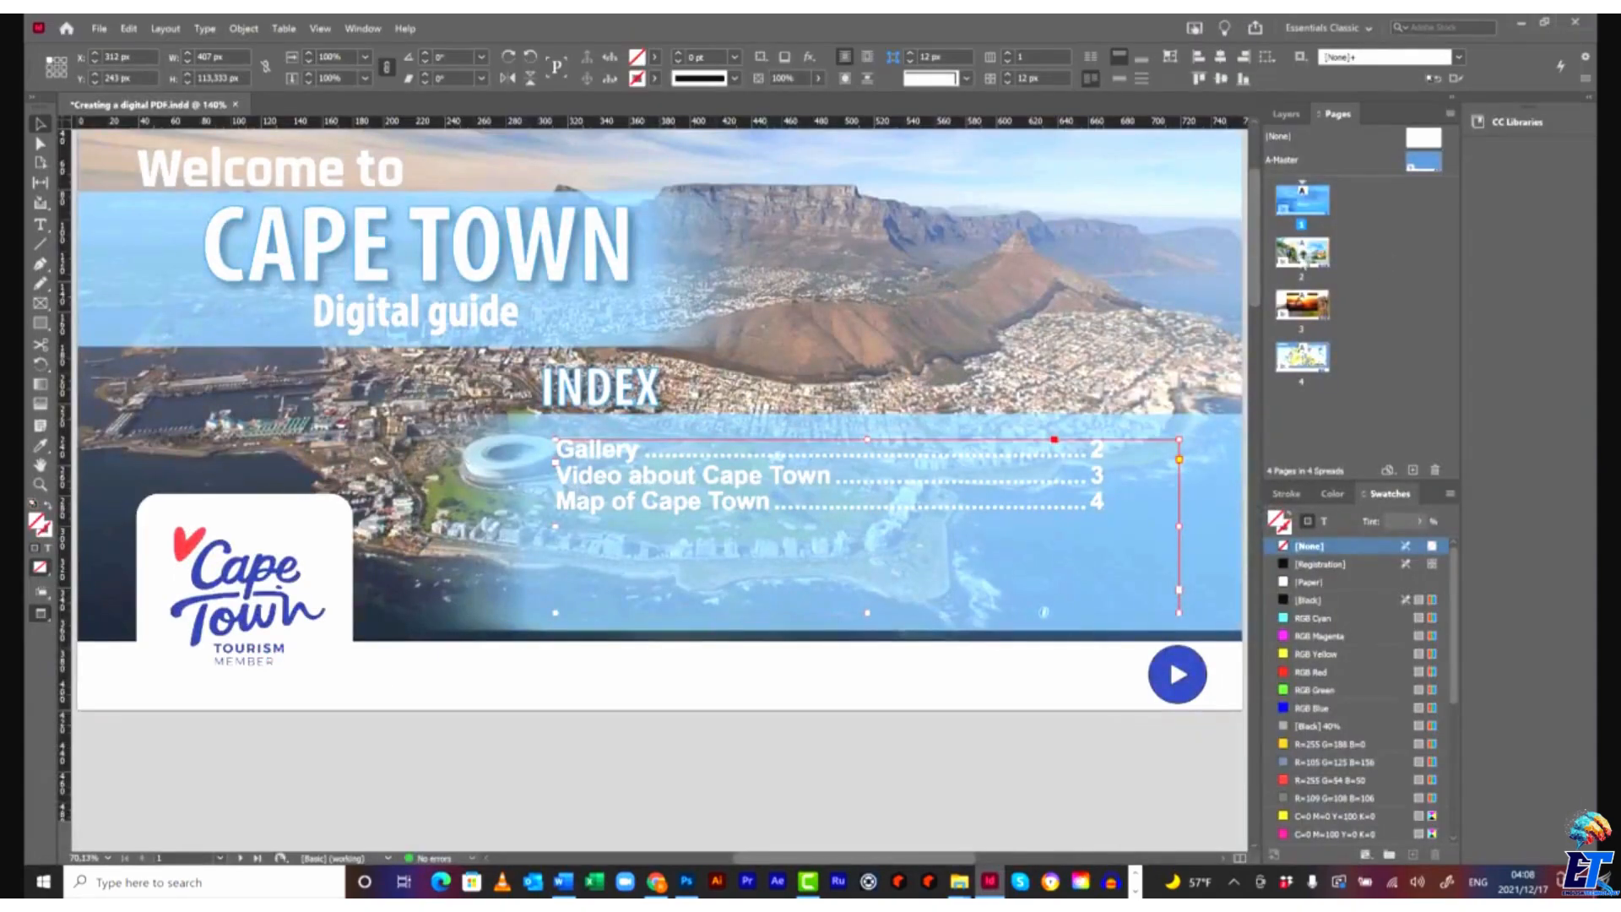
Review the highlights photo on page 2, the video on page 3 and the interactive map on page 4 in InDesign.
double_click(1298, 257)
scroll(954, 358, "up", 2)
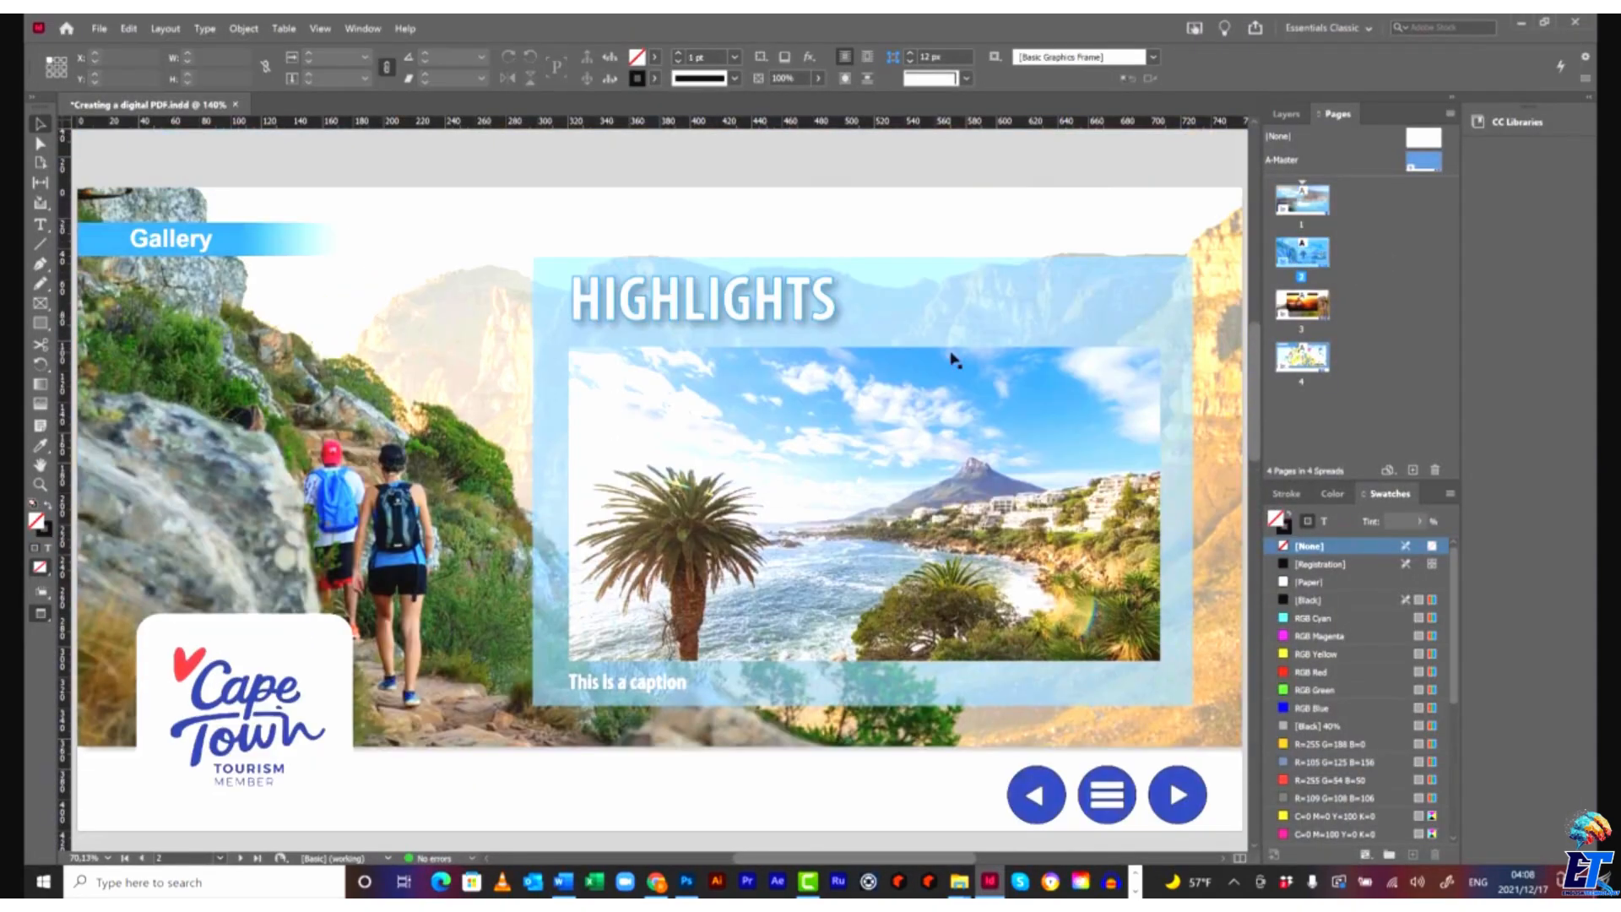
left_click(777, 462)
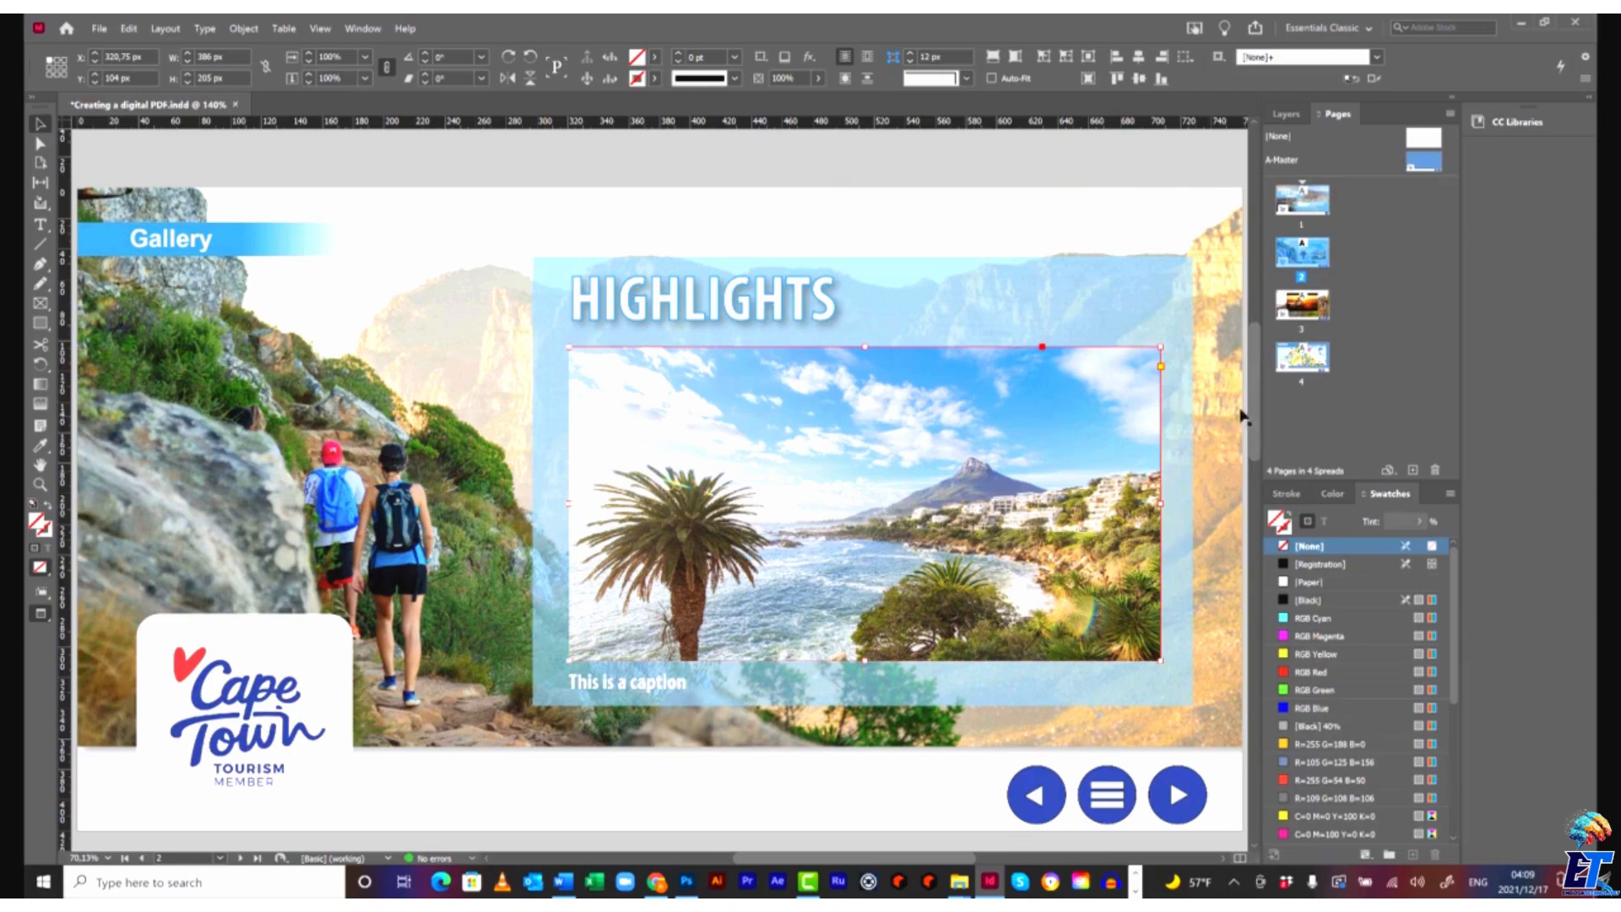
left_click_drag(1253, 414, 1253, 593)
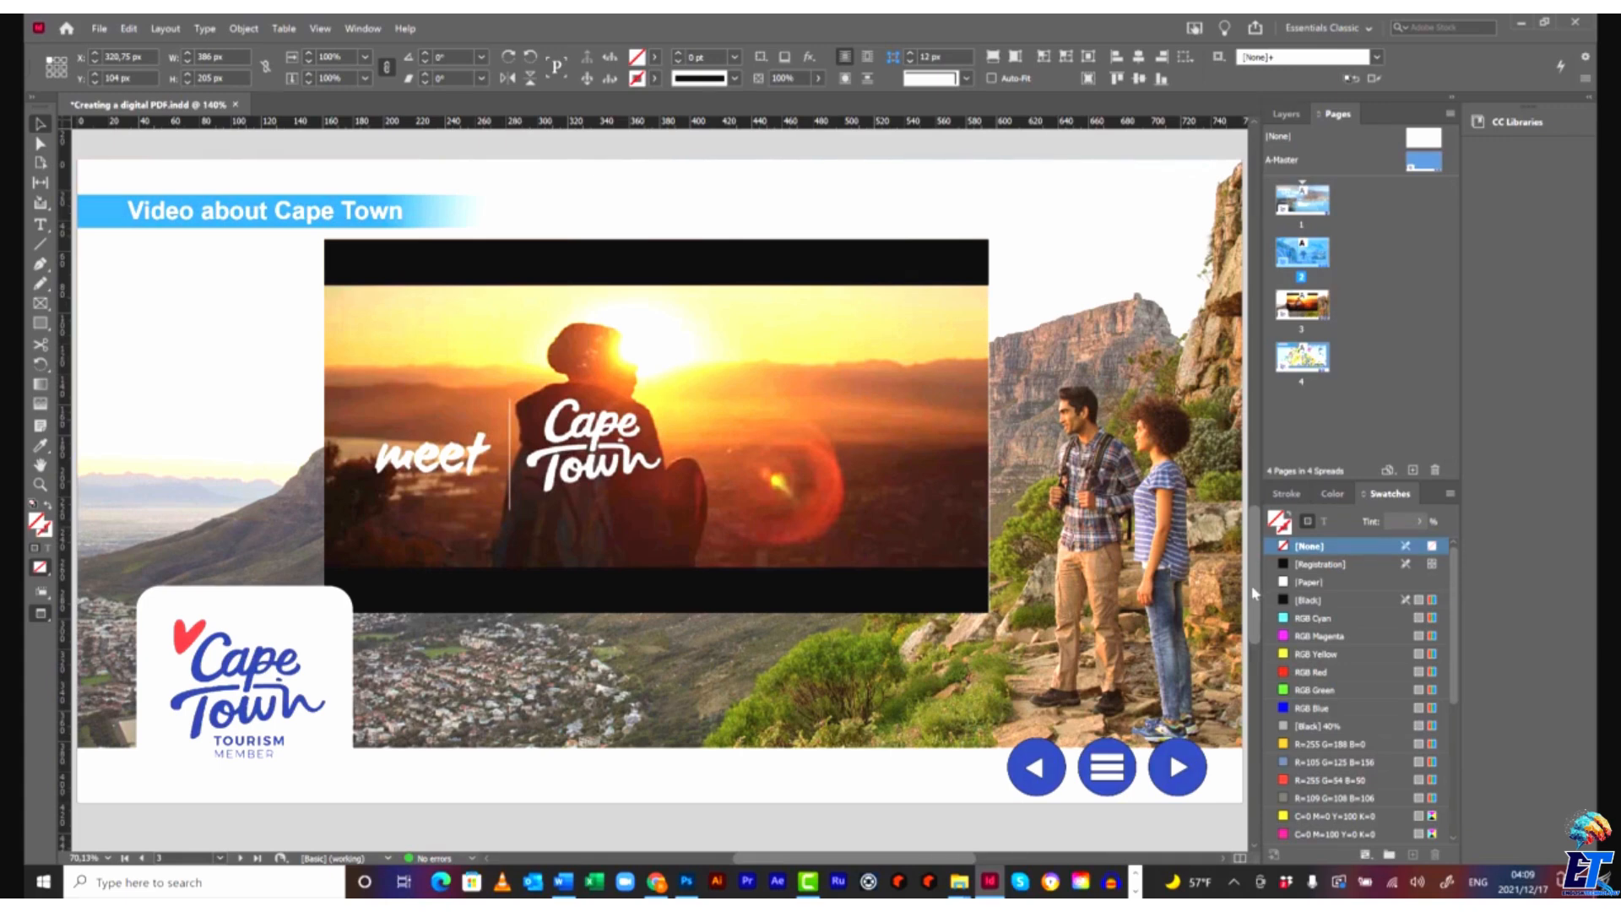
left_click_drag(1249, 623, 1238, 777)
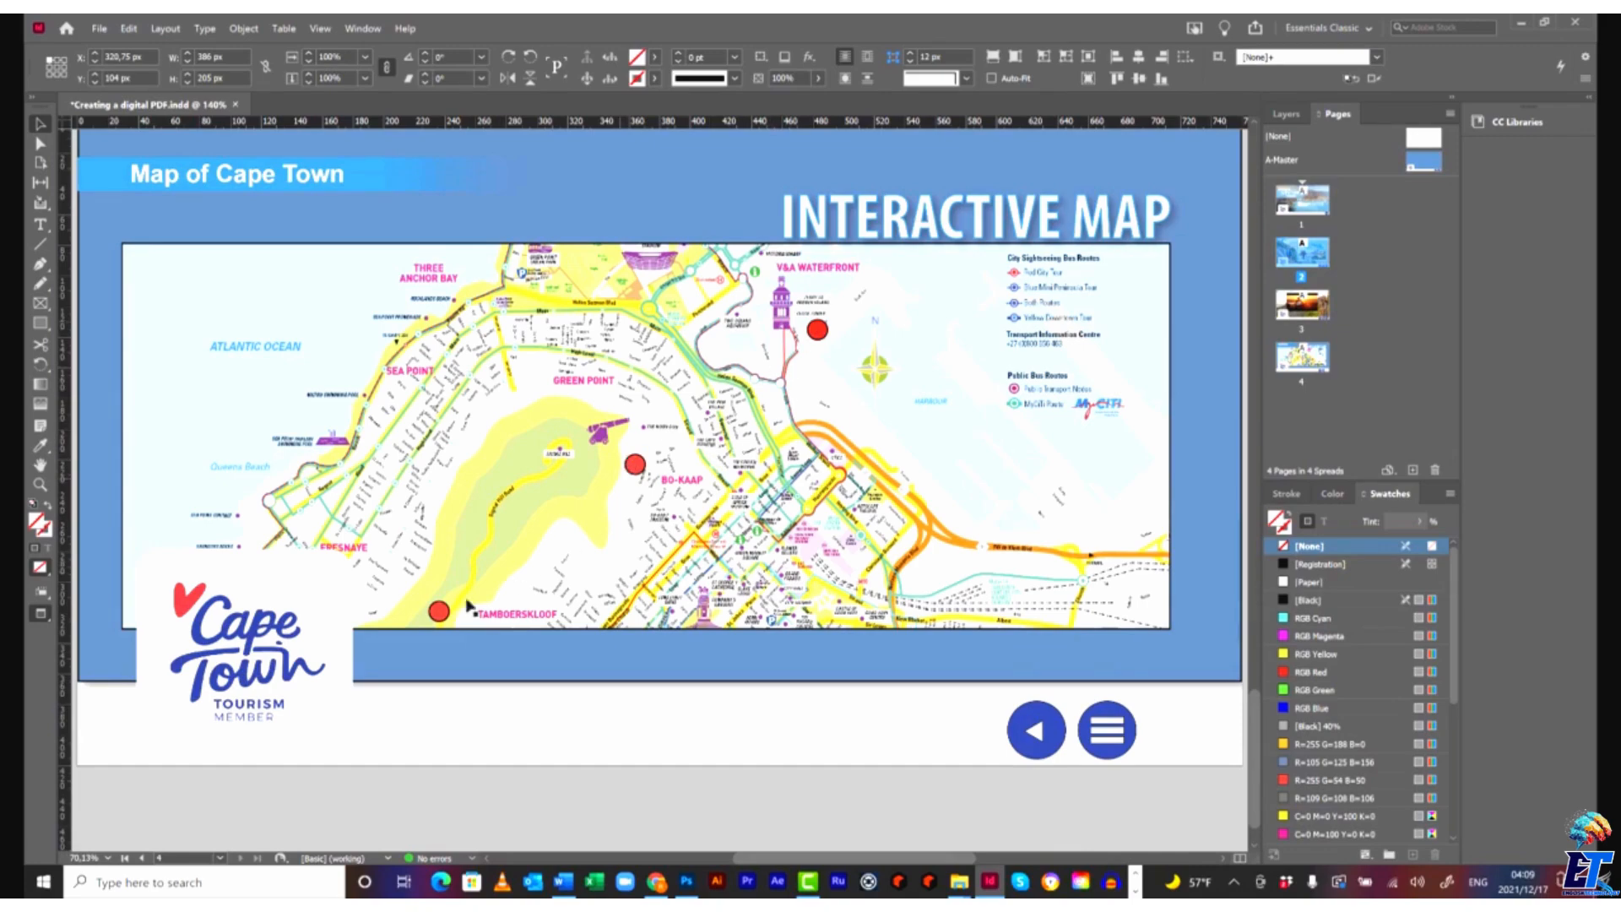
Draw a rectangle about 111 × 79 px beside the V&A Waterfront marker, with a Paper fill and a 0,5 pt stroke.
left_click(40, 323)
left_click_drag(844, 268, 1014, 389)
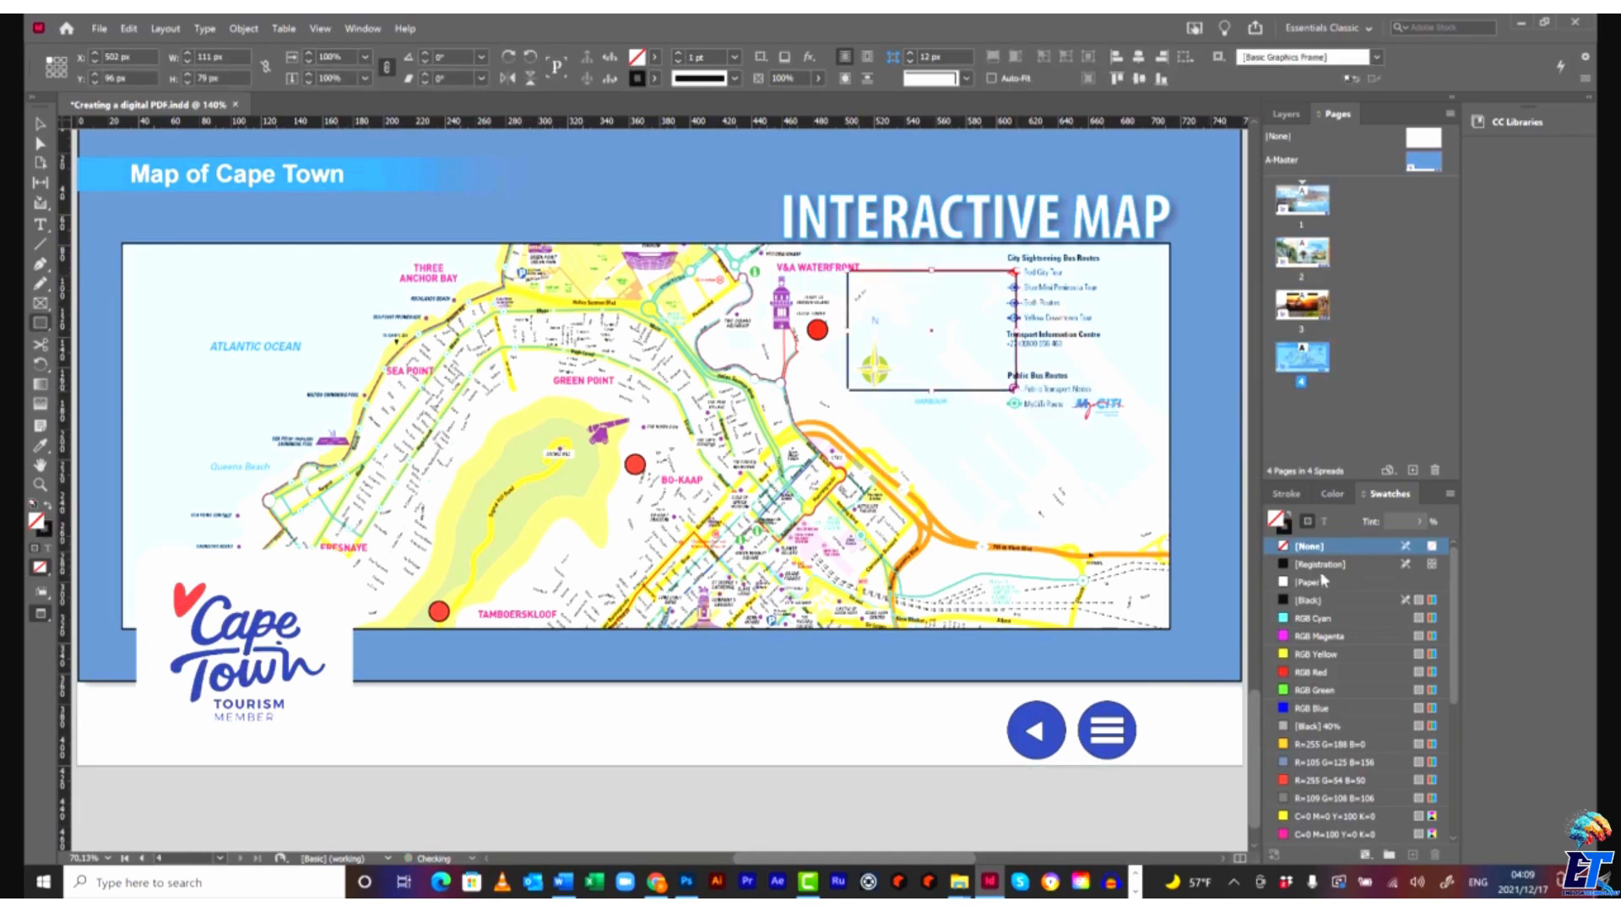
left_click(1285, 583)
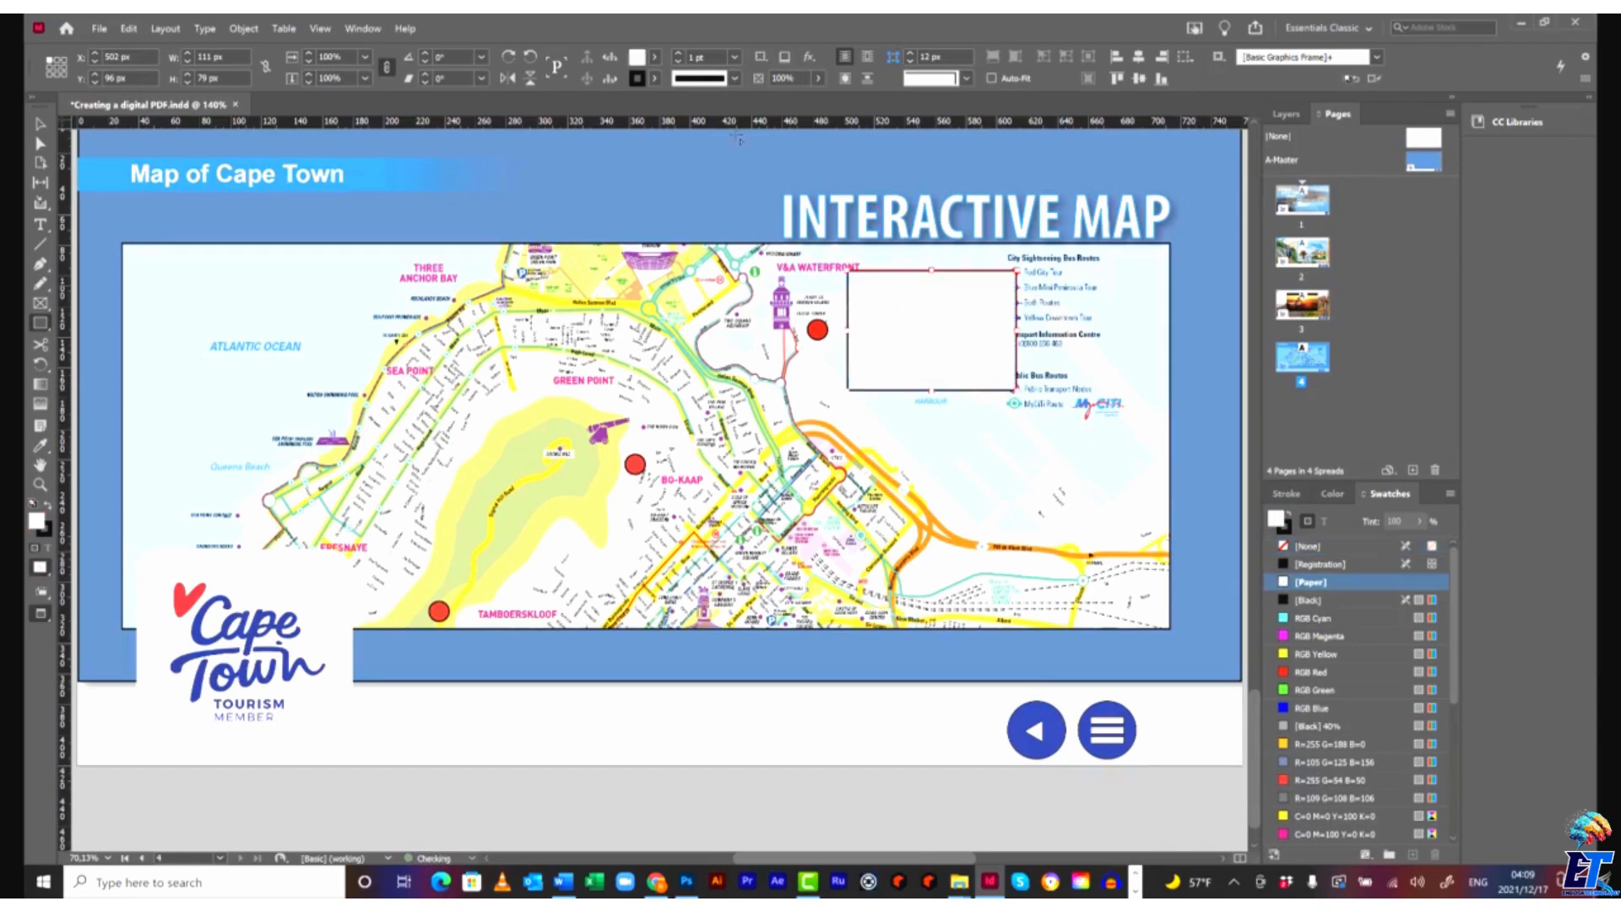
left_click(734, 57)
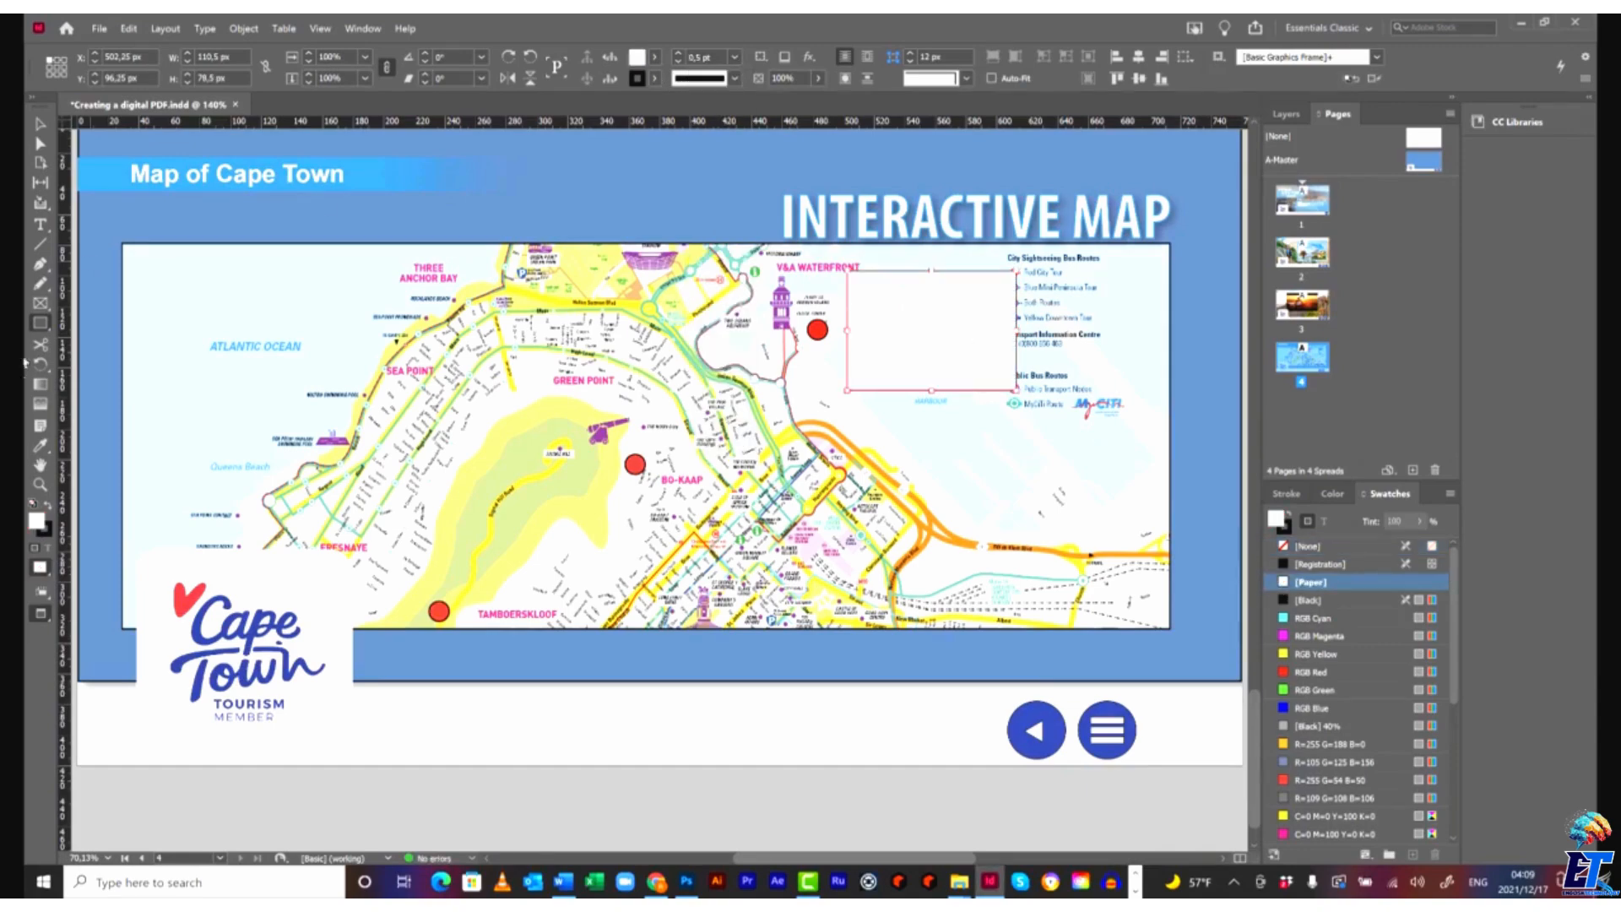
Draw an empty image frame about 99 × 48 px inside the upper part of the white rectangle.
left_click(40, 483)
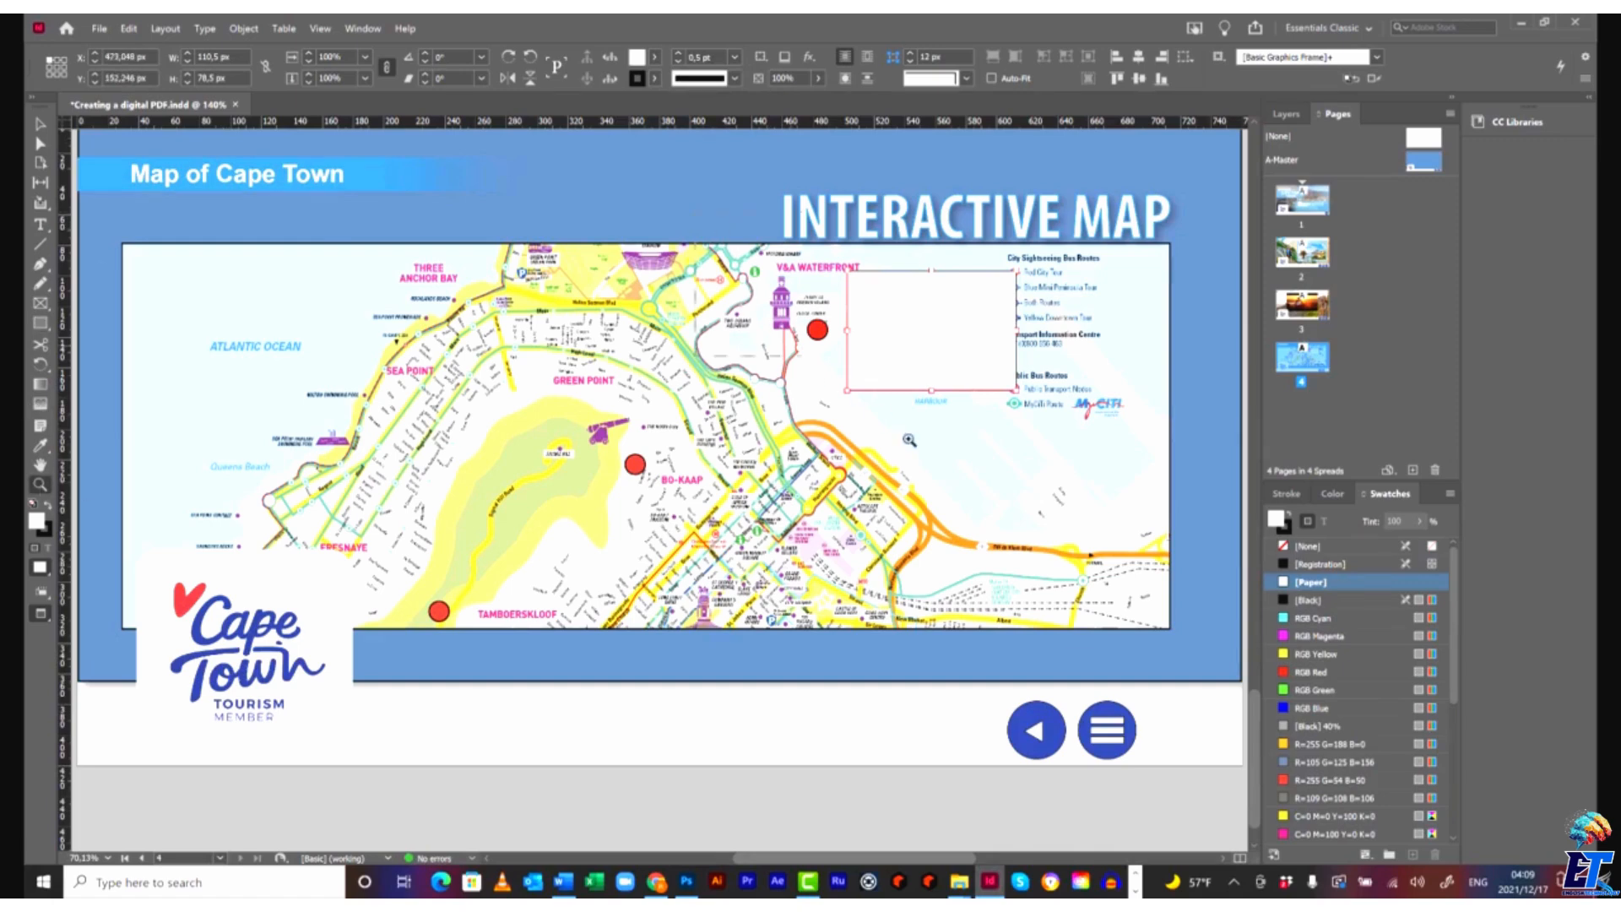
left_click(977, 561)
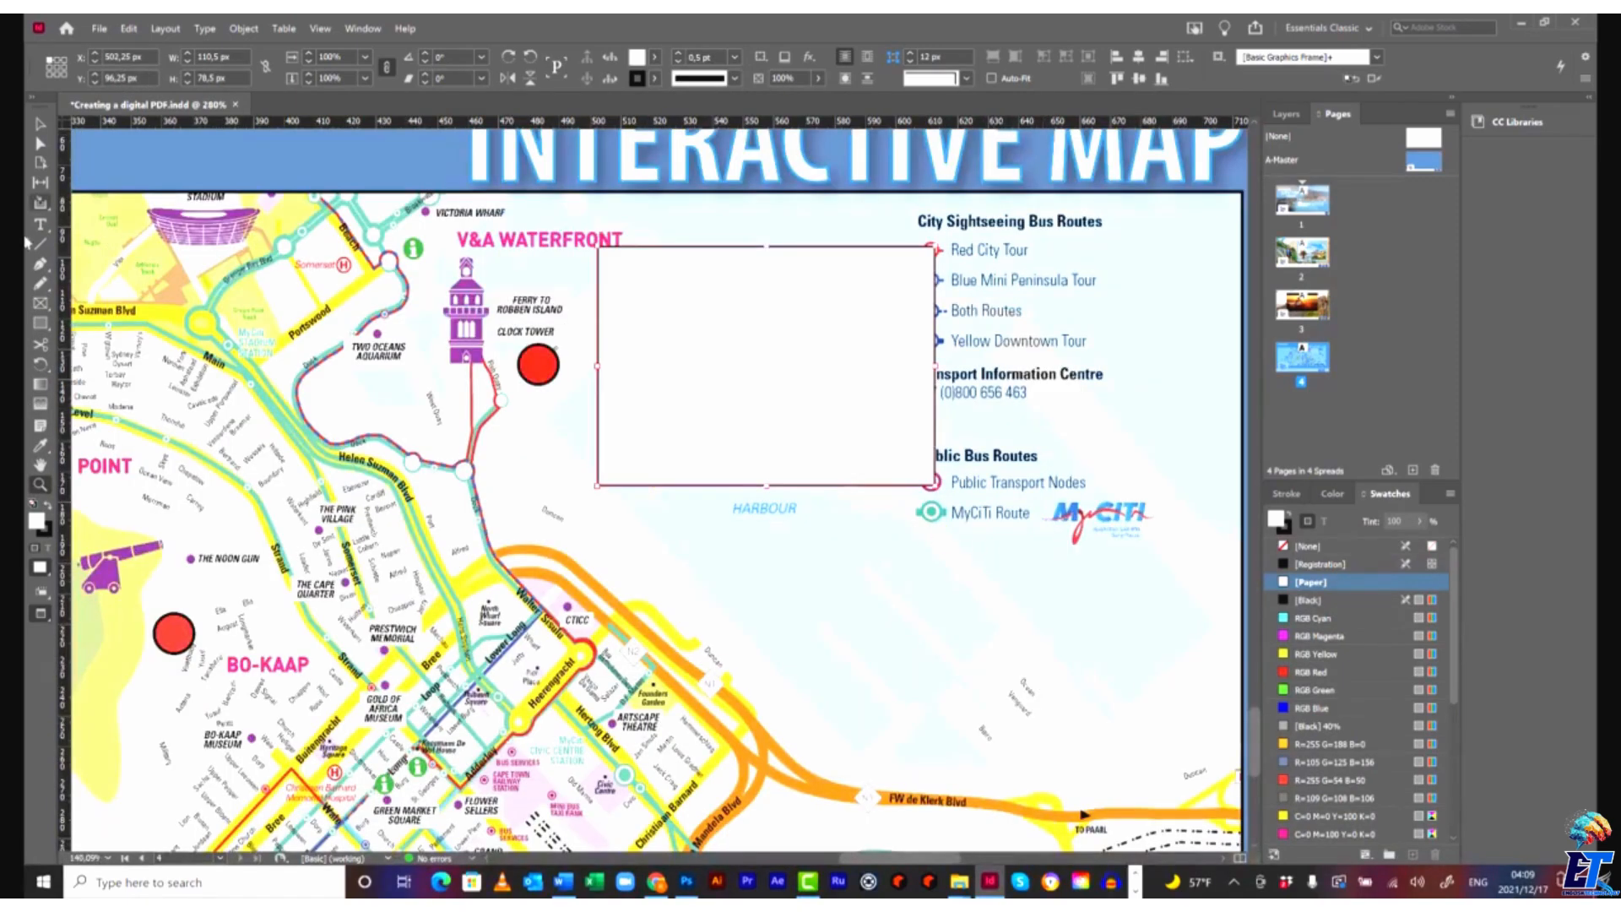
left_click(40, 303)
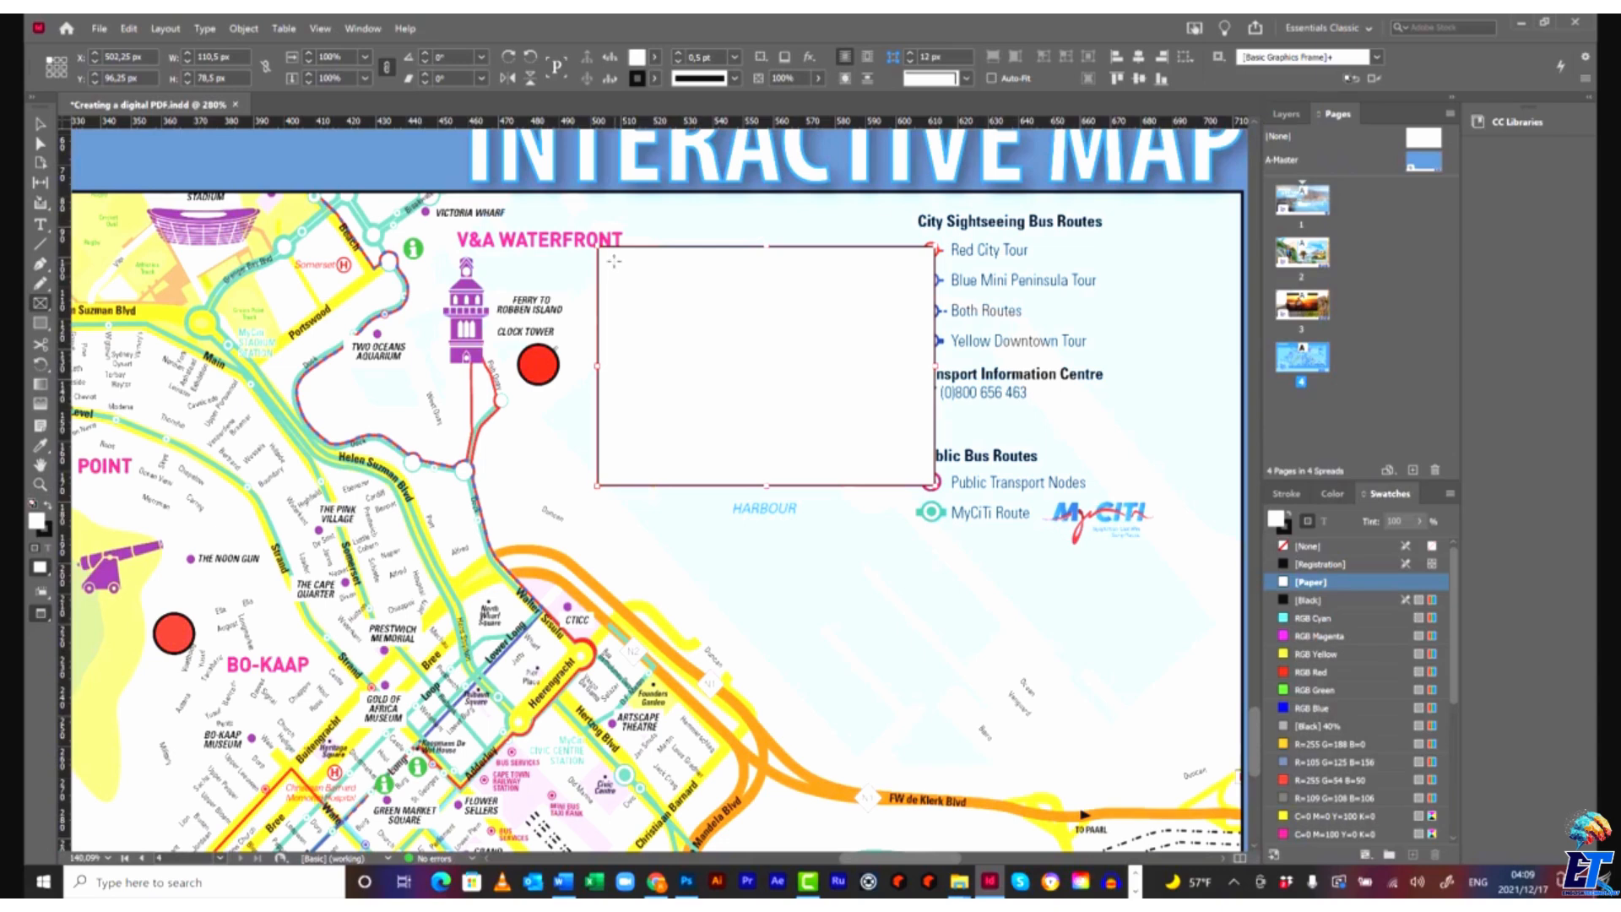
left_click_drag(614, 261, 919, 407)
Start placing a file in the image frame and browse to the Links folder of Chapter 3's Creating a digital PDF Files.
left_click(101, 29)
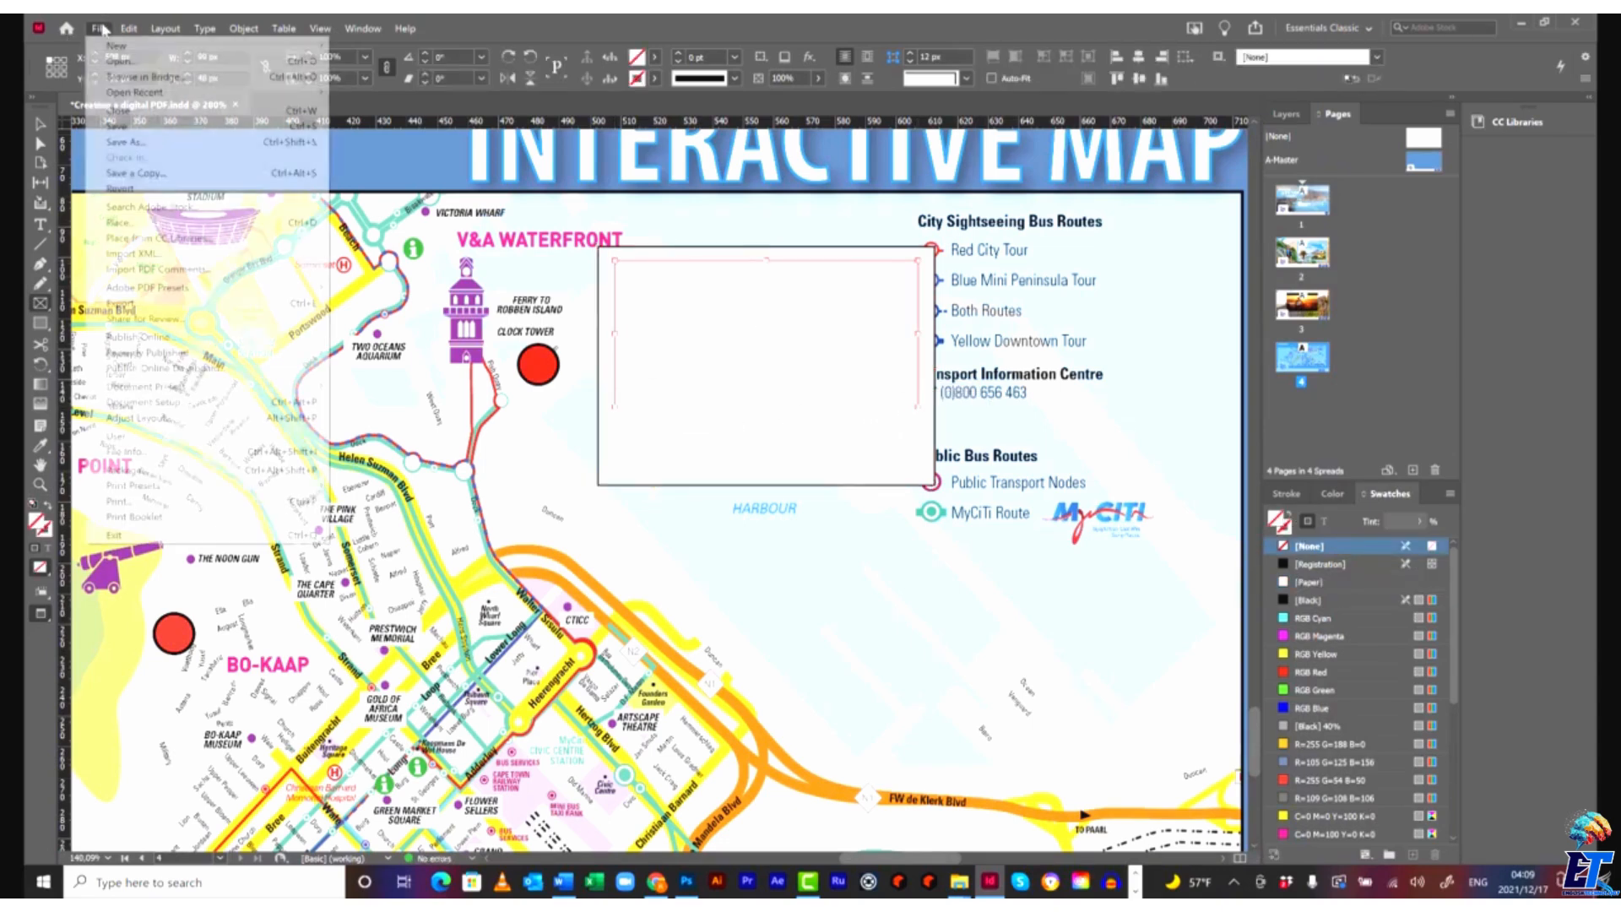
left_click(118, 222)
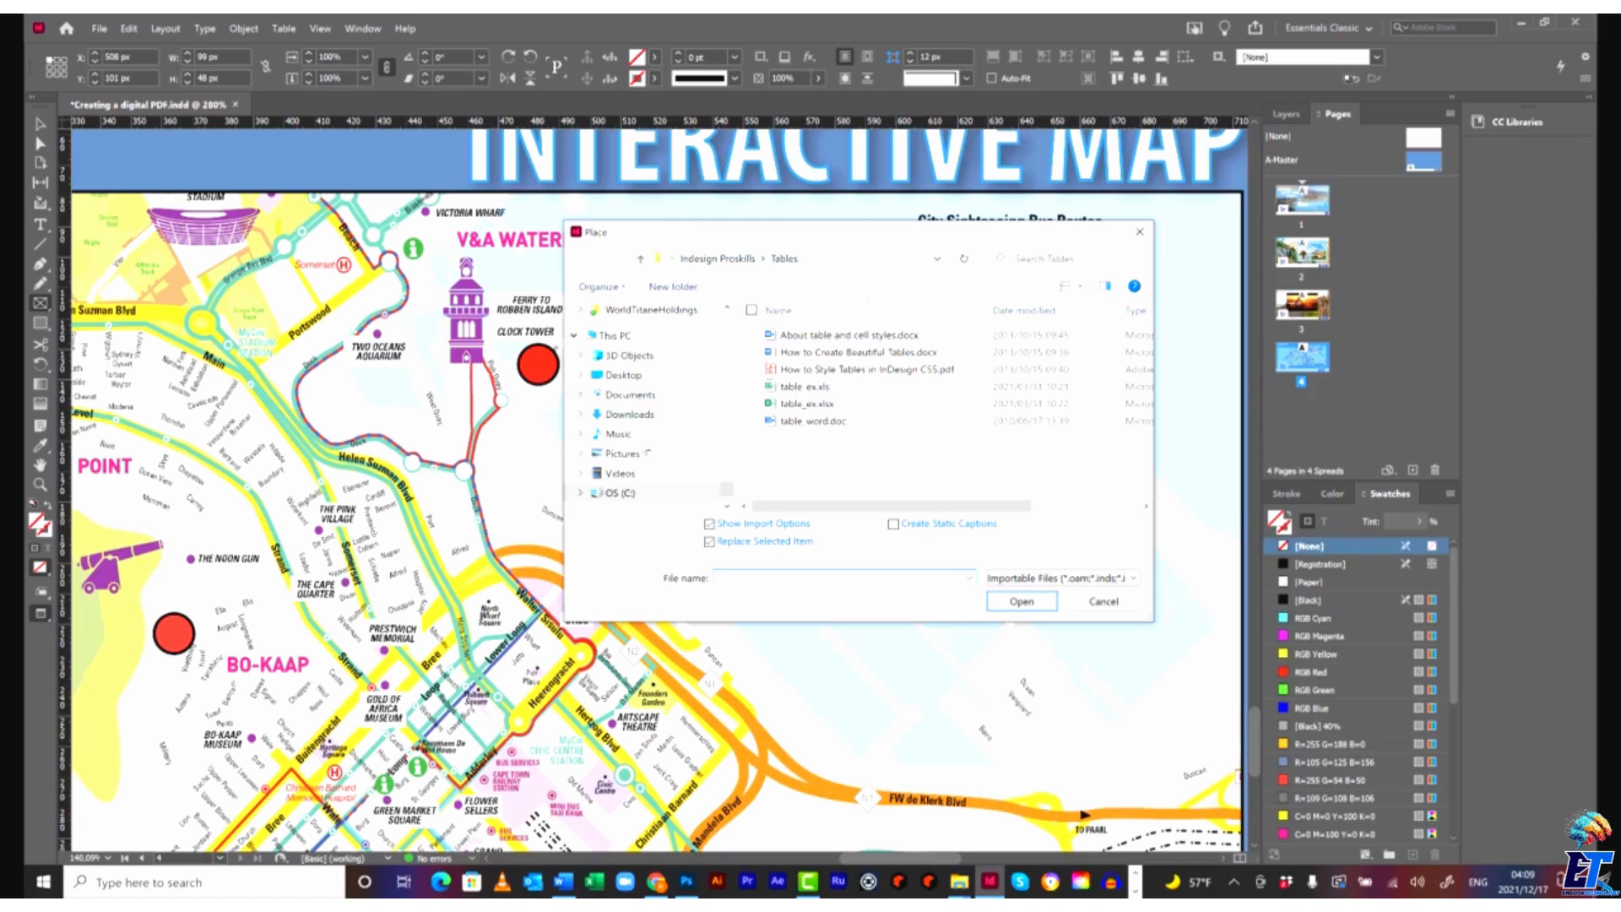
left_click_drag(728, 488, 727, 321)
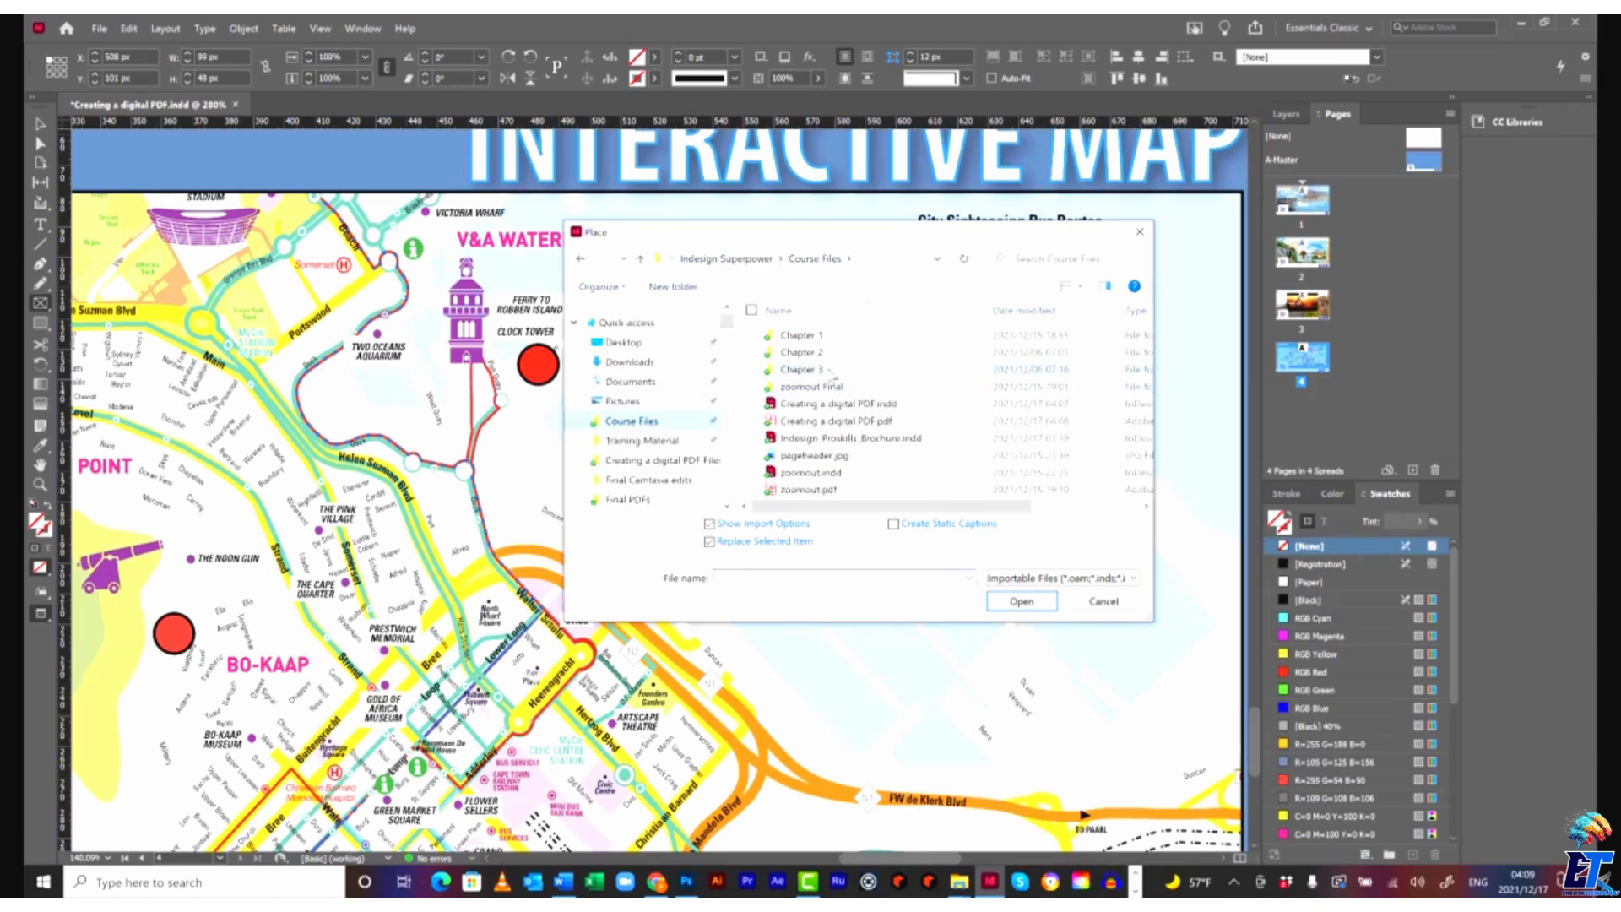
double_click(802, 370)
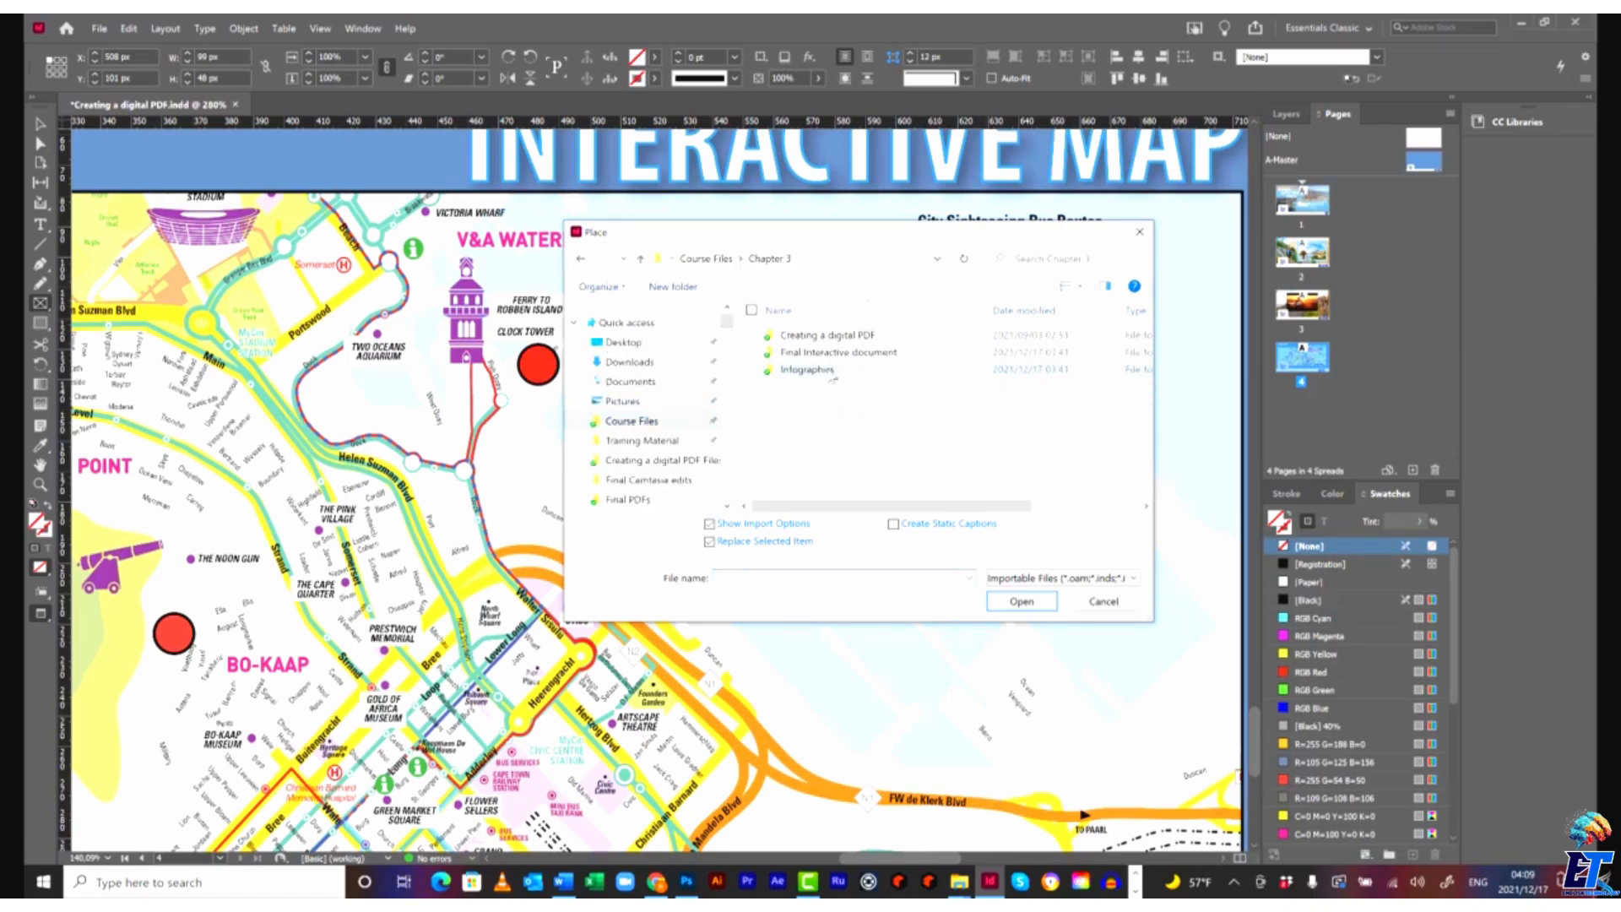
double_click(848, 336)
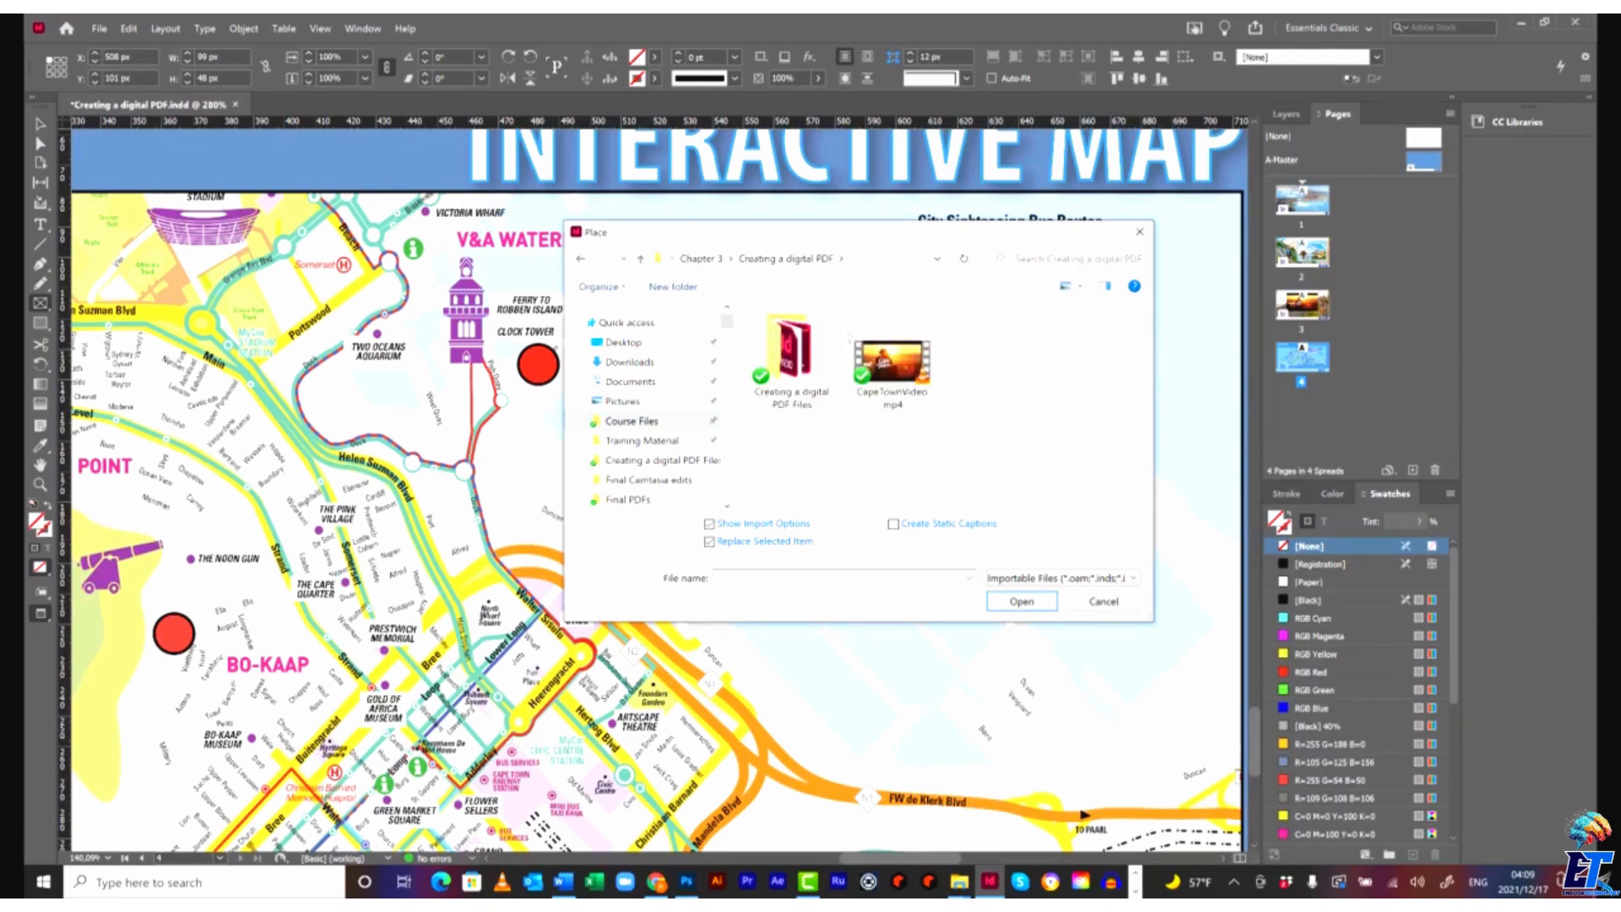
double_click(811, 350)
double_click(794, 353)
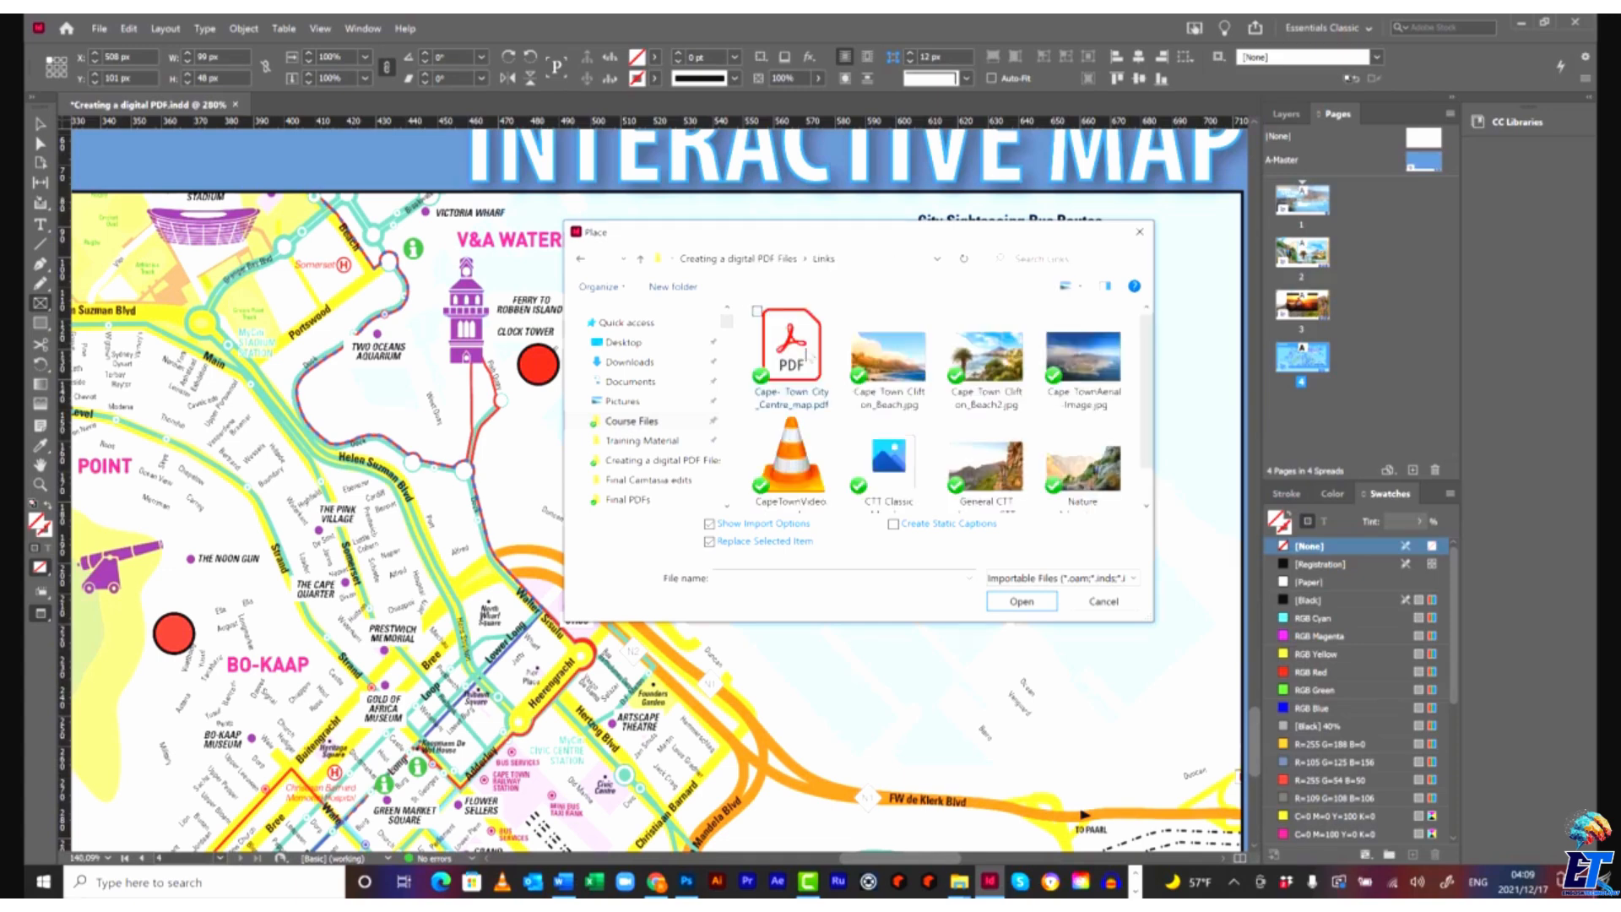
Look through the Links and Final Interactive document folders for a suitable image and return to Links.
scroll(1148, 351, "down", 1)
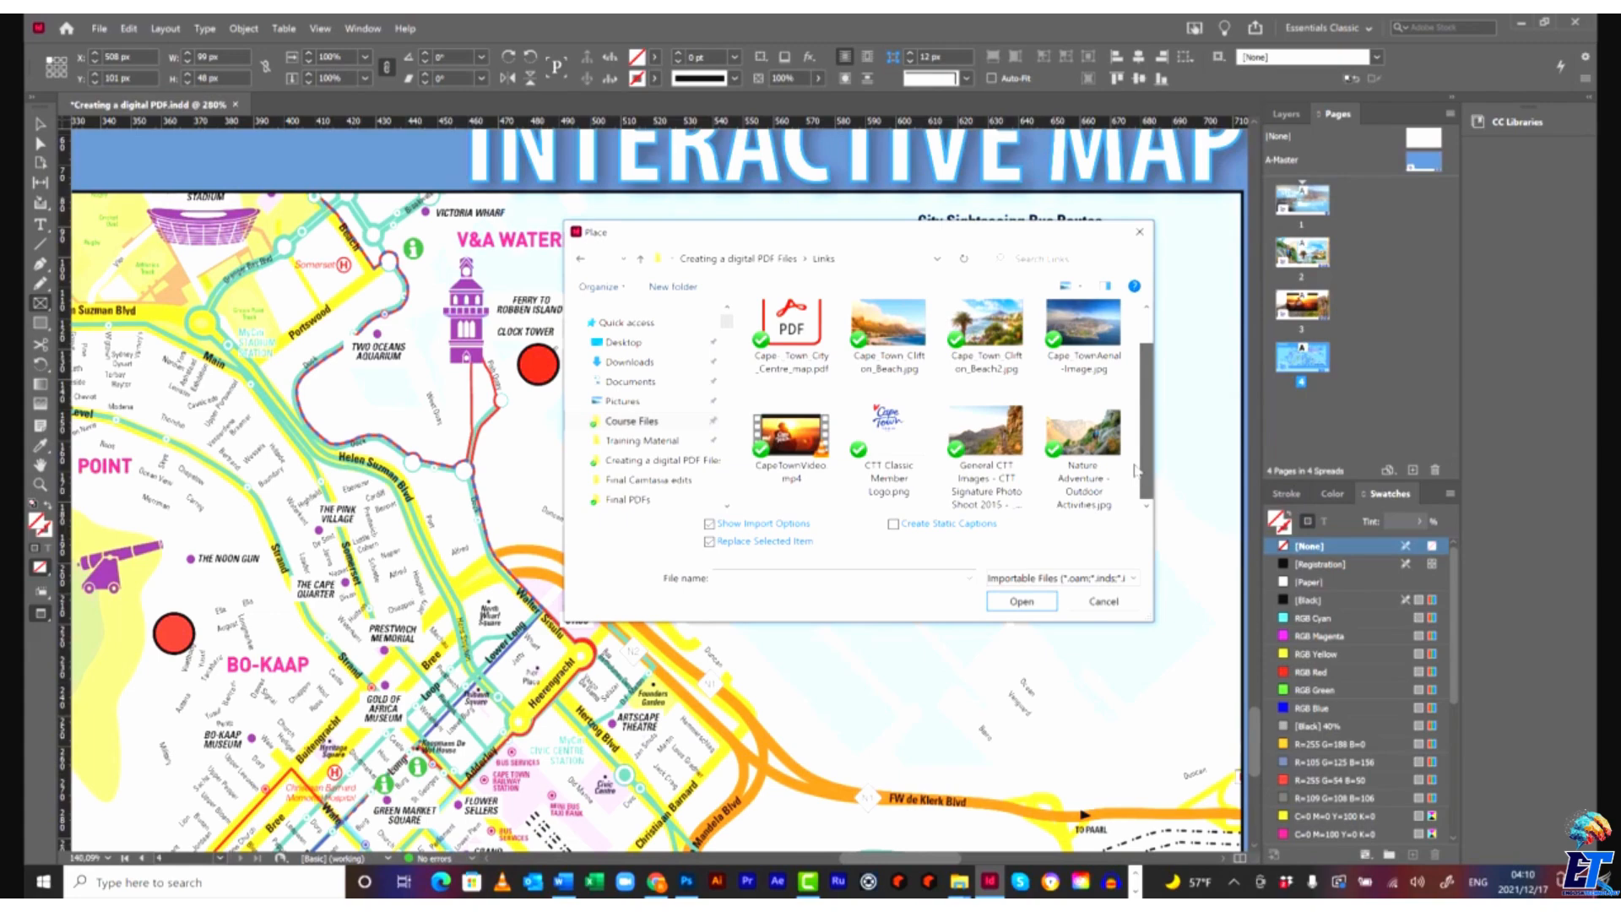
scroll(886, 303, "up", 1)
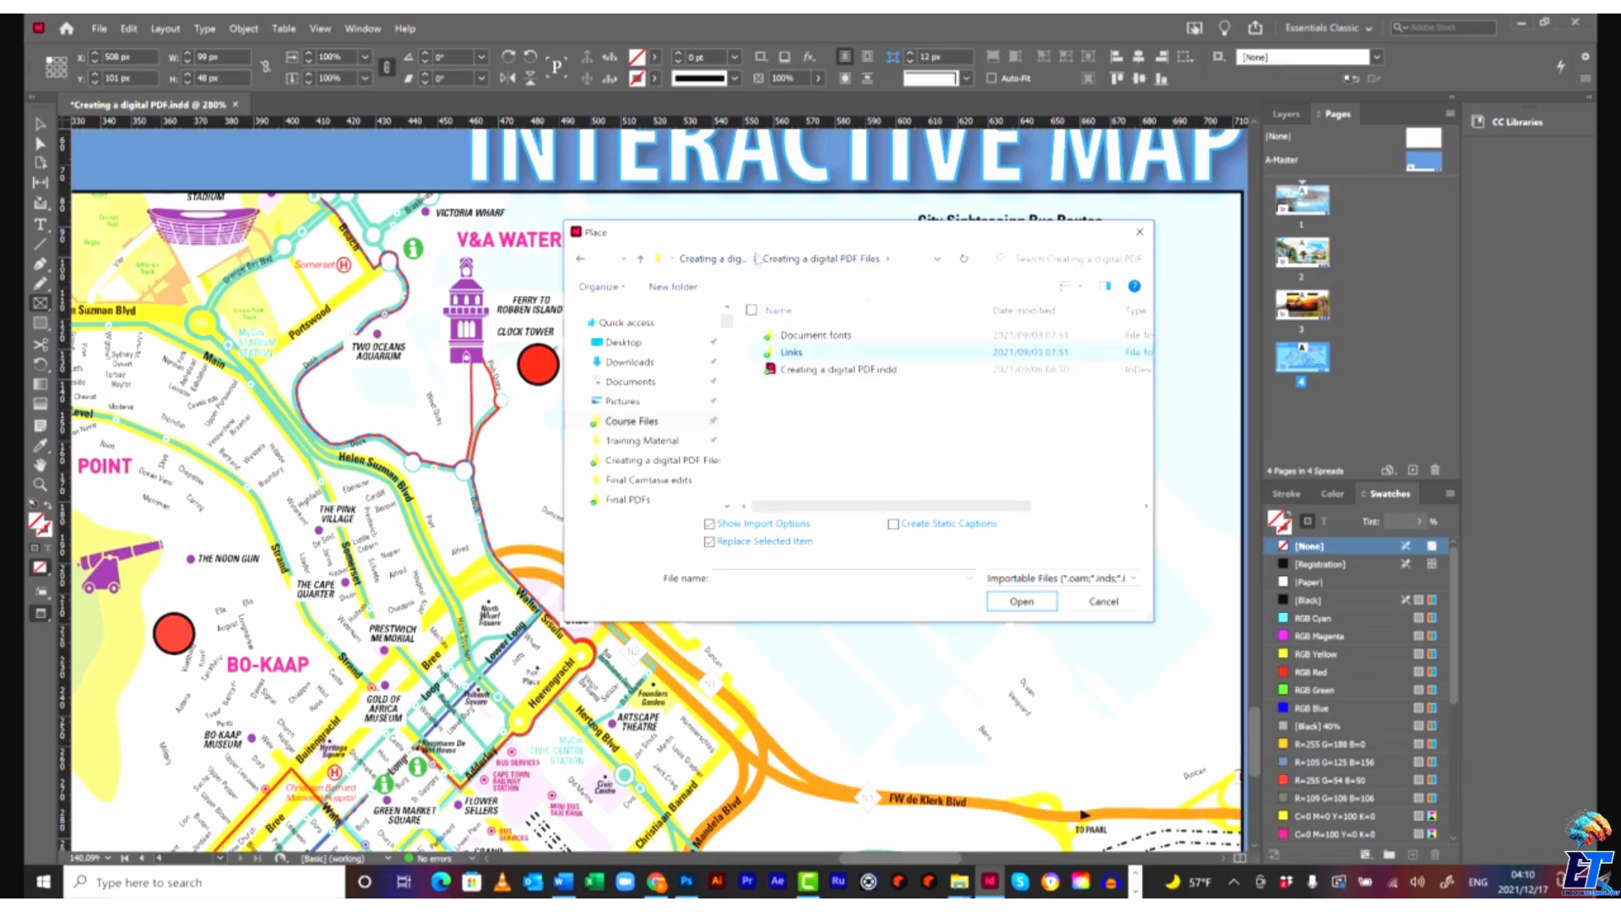
left_click(747, 258)
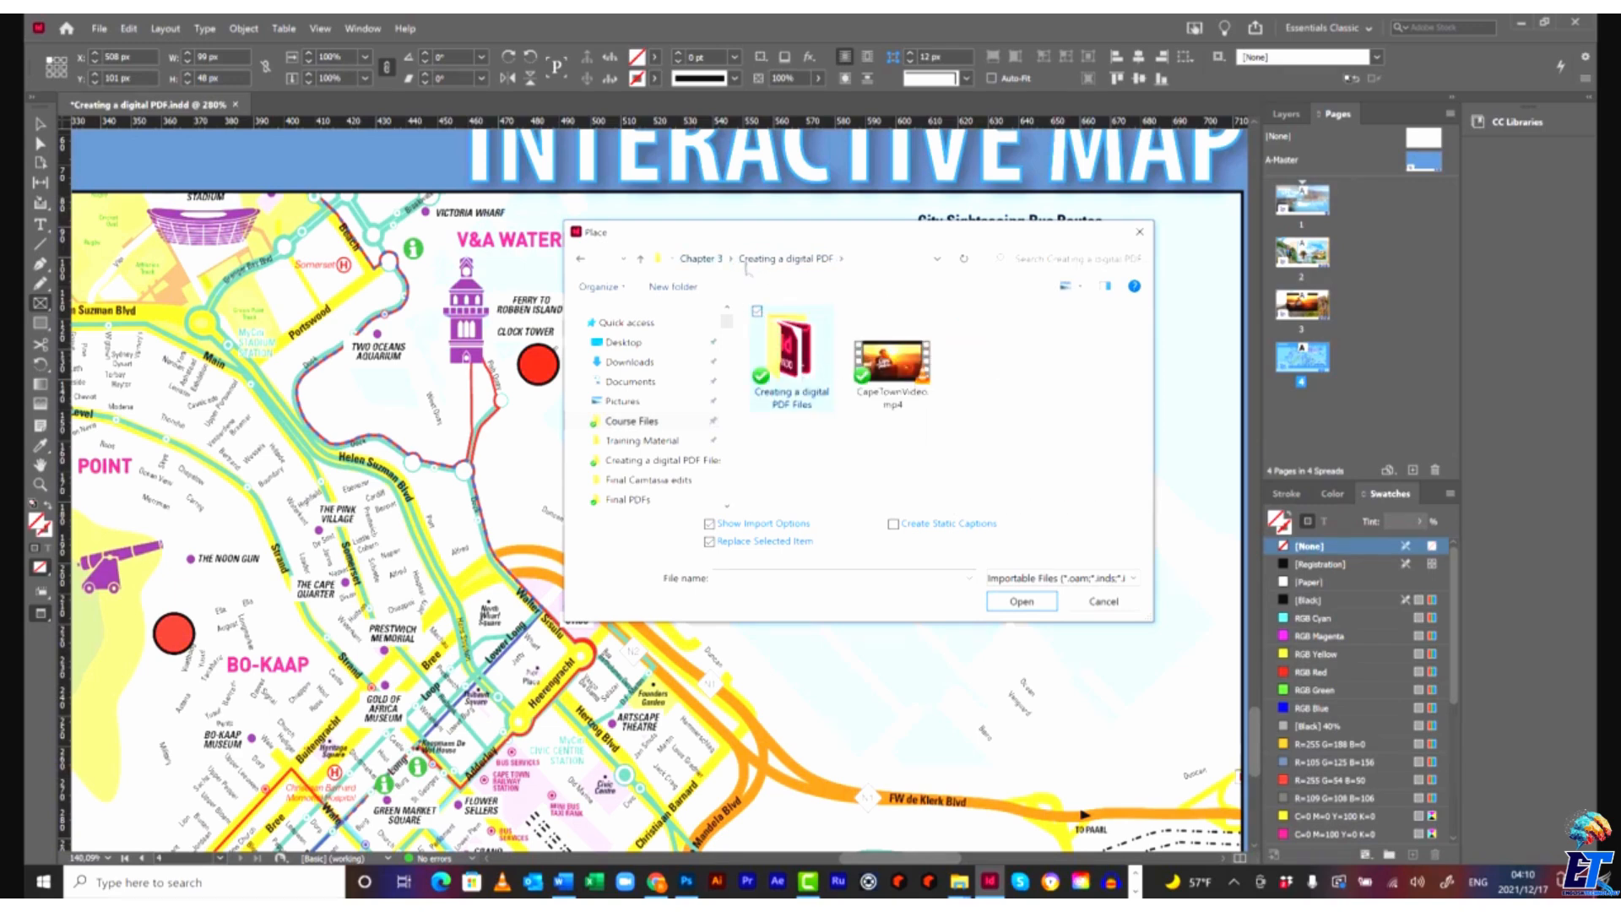
left_click(713, 259)
double_click(854, 357)
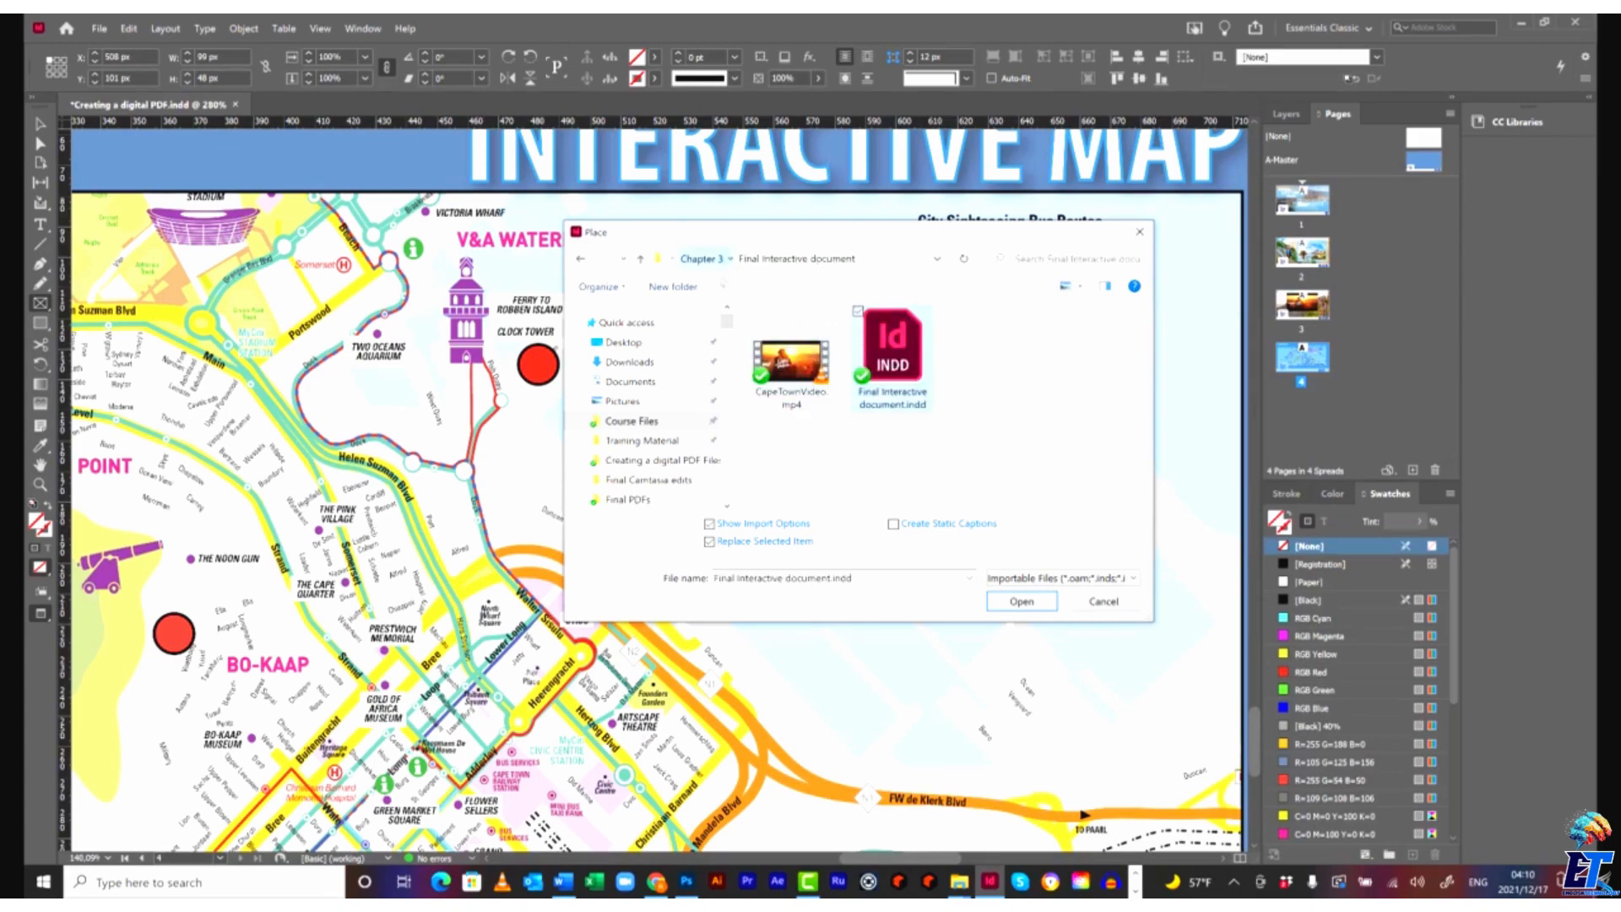
left_click(709, 259)
double_click(840, 338)
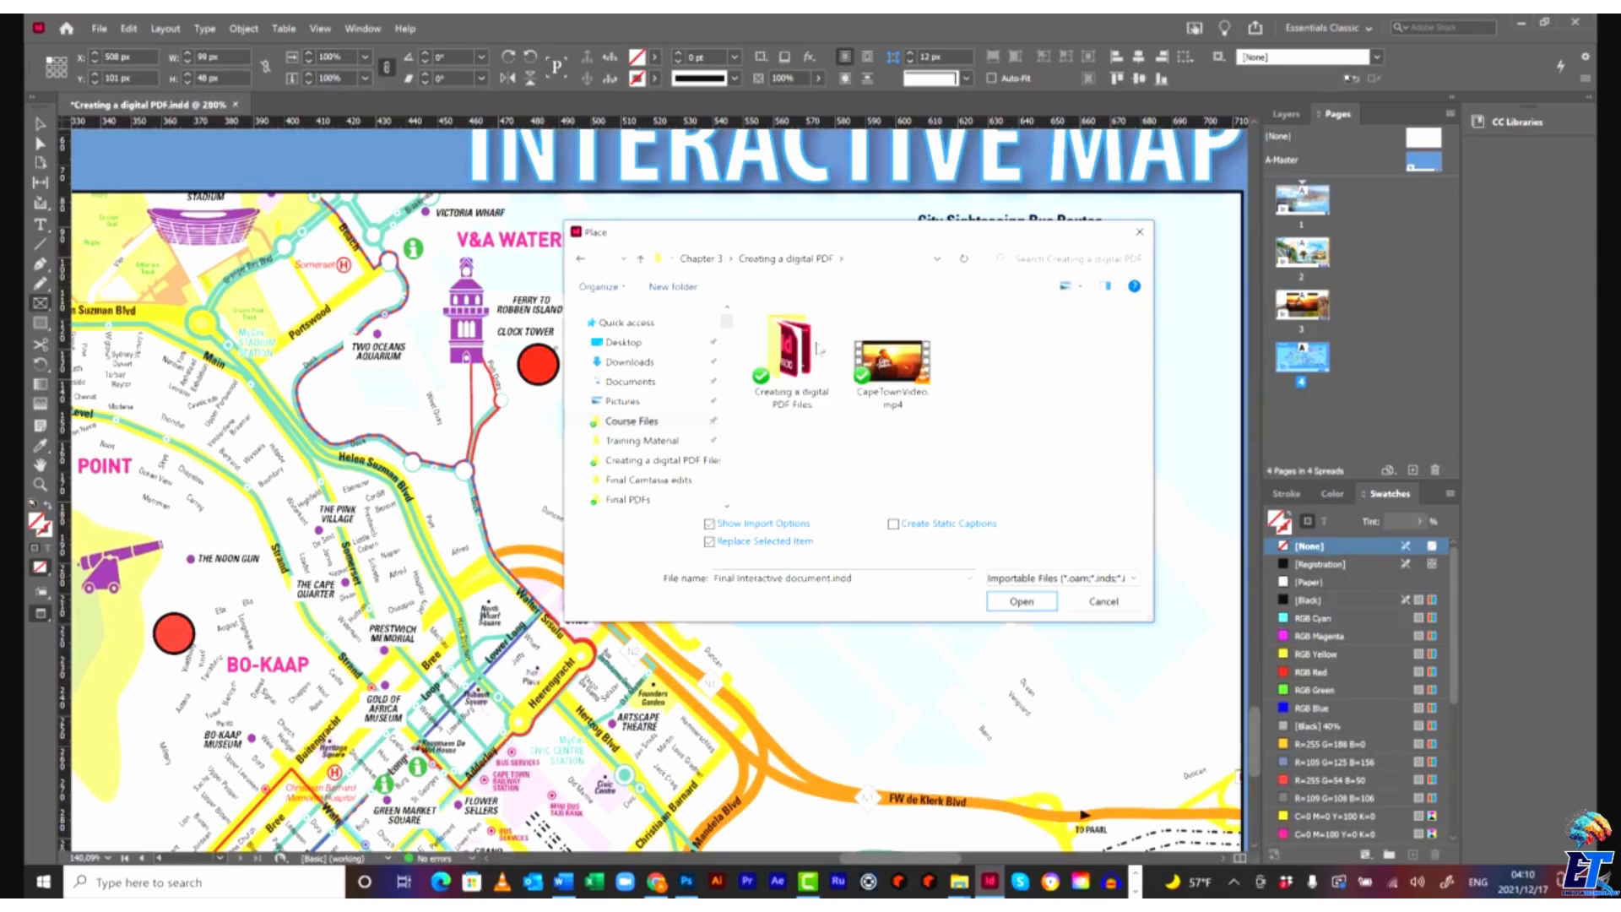
double_click(791, 355)
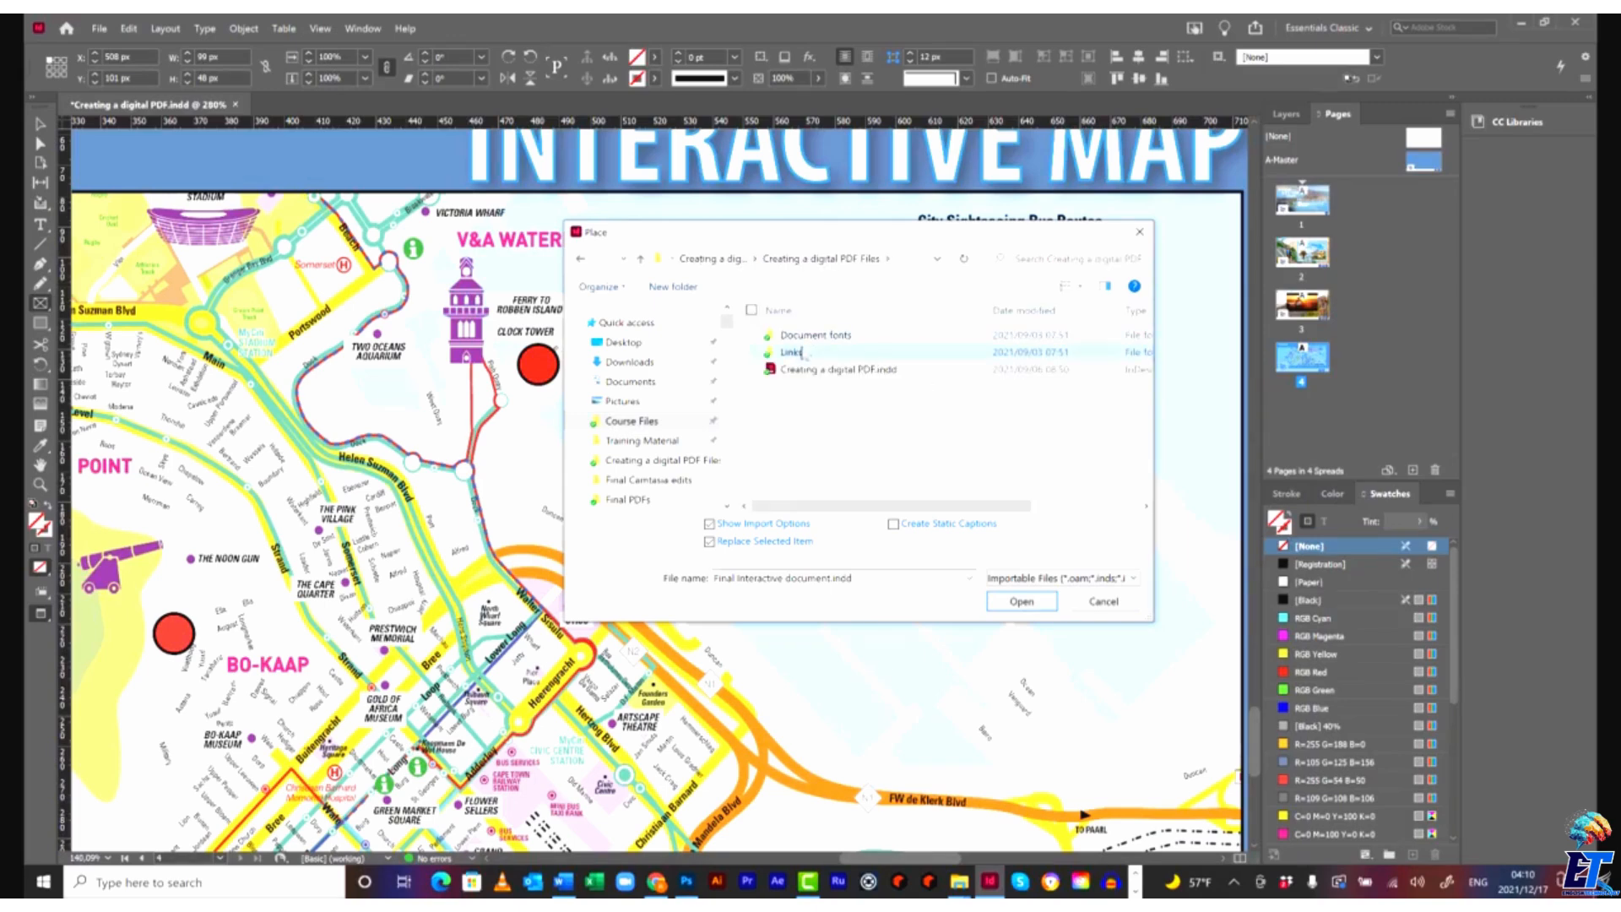
double_click(800, 354)
Place Cape_TownAerial-Image.jpg in the image frame, accepting the import options.
scroll(1145, 418, "down", 1)
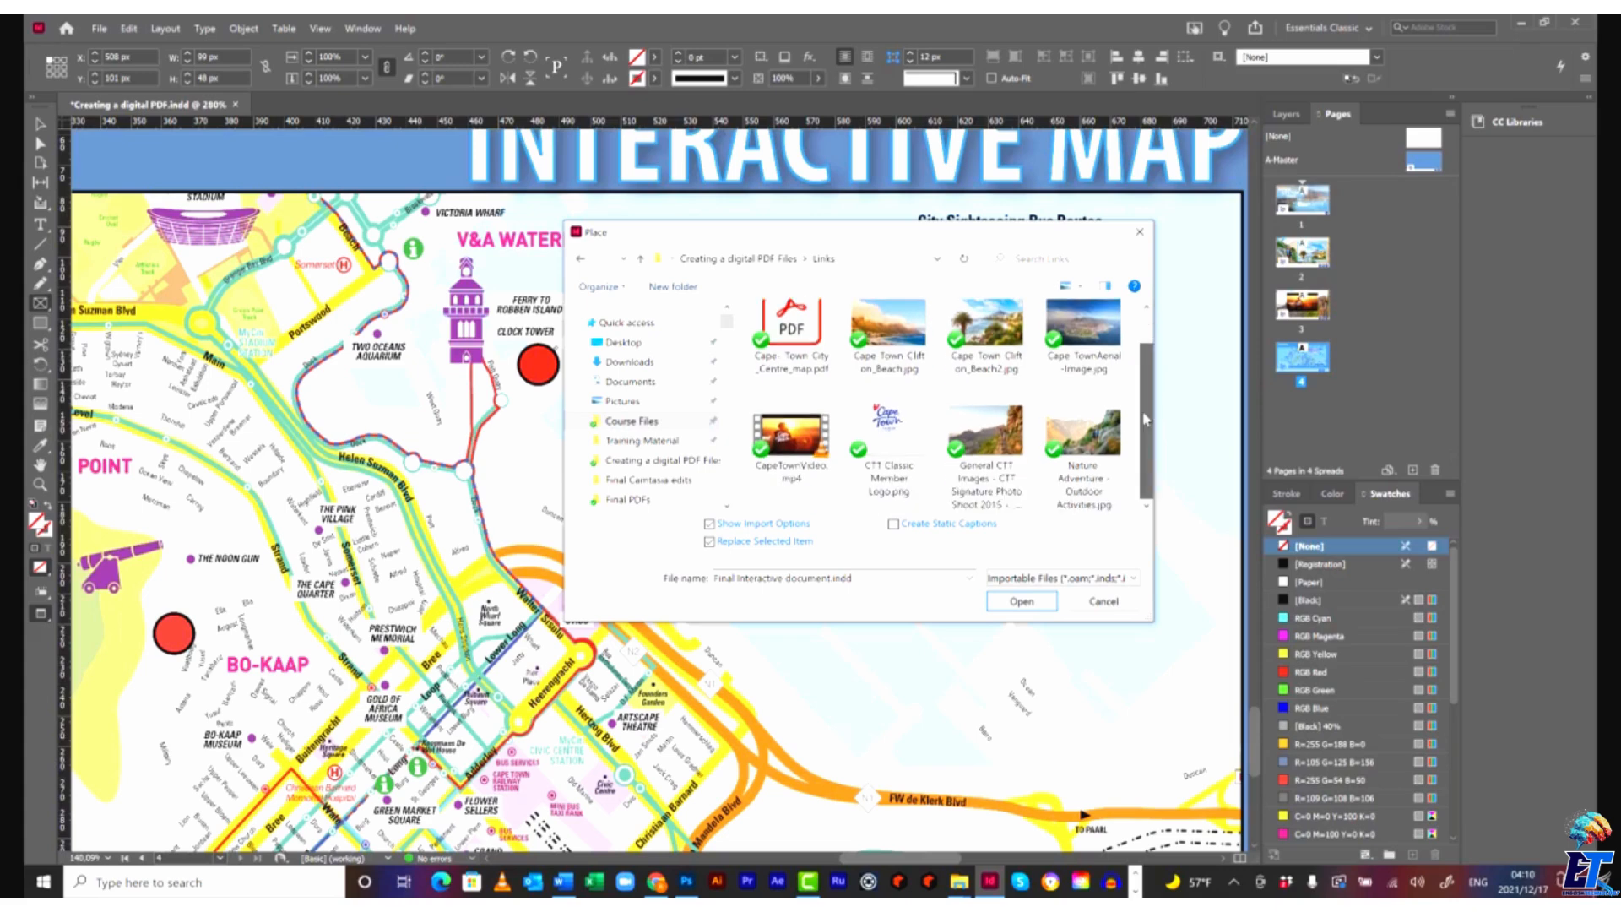
scroll(1136, 393, "up", 1)
left_click(1083, 363)
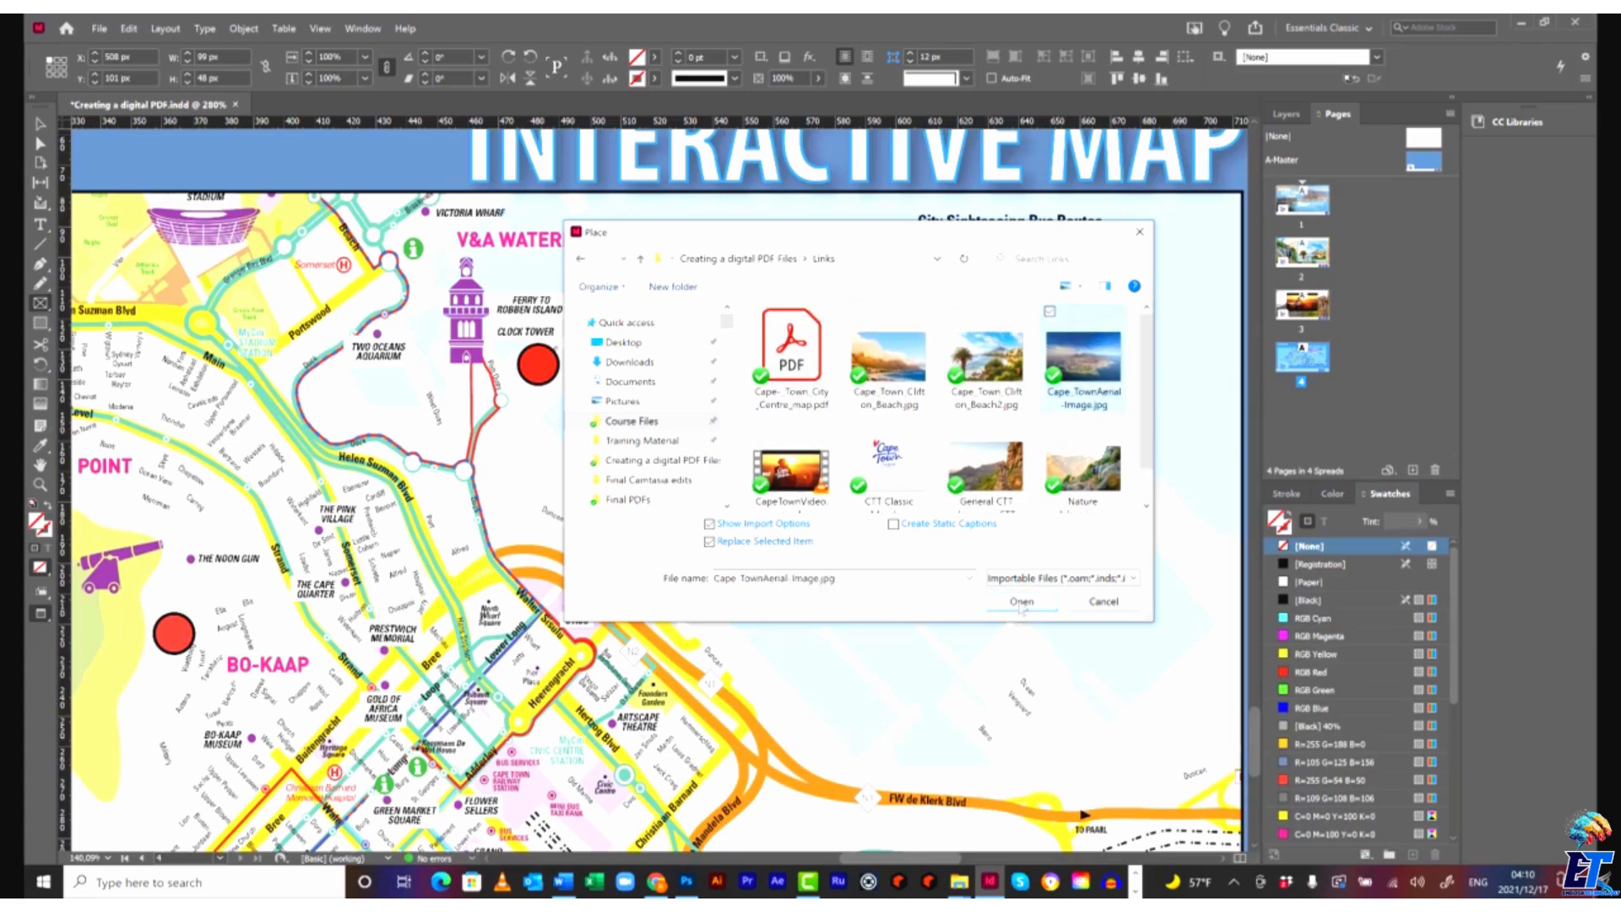
left_click(1020, 602)
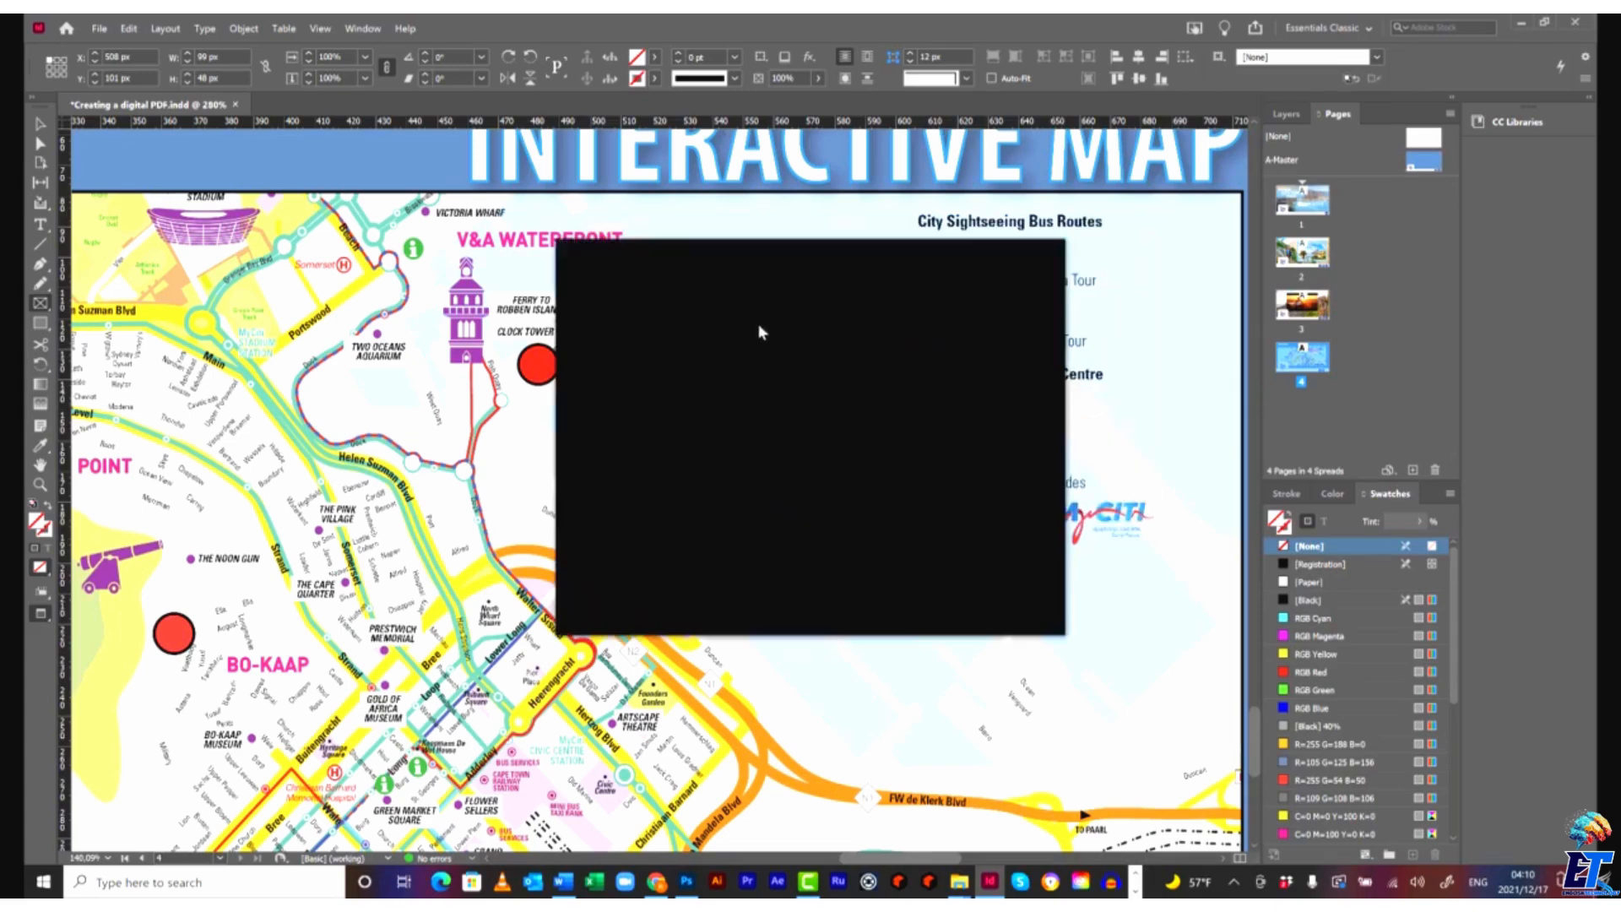
left_click(918, 607)
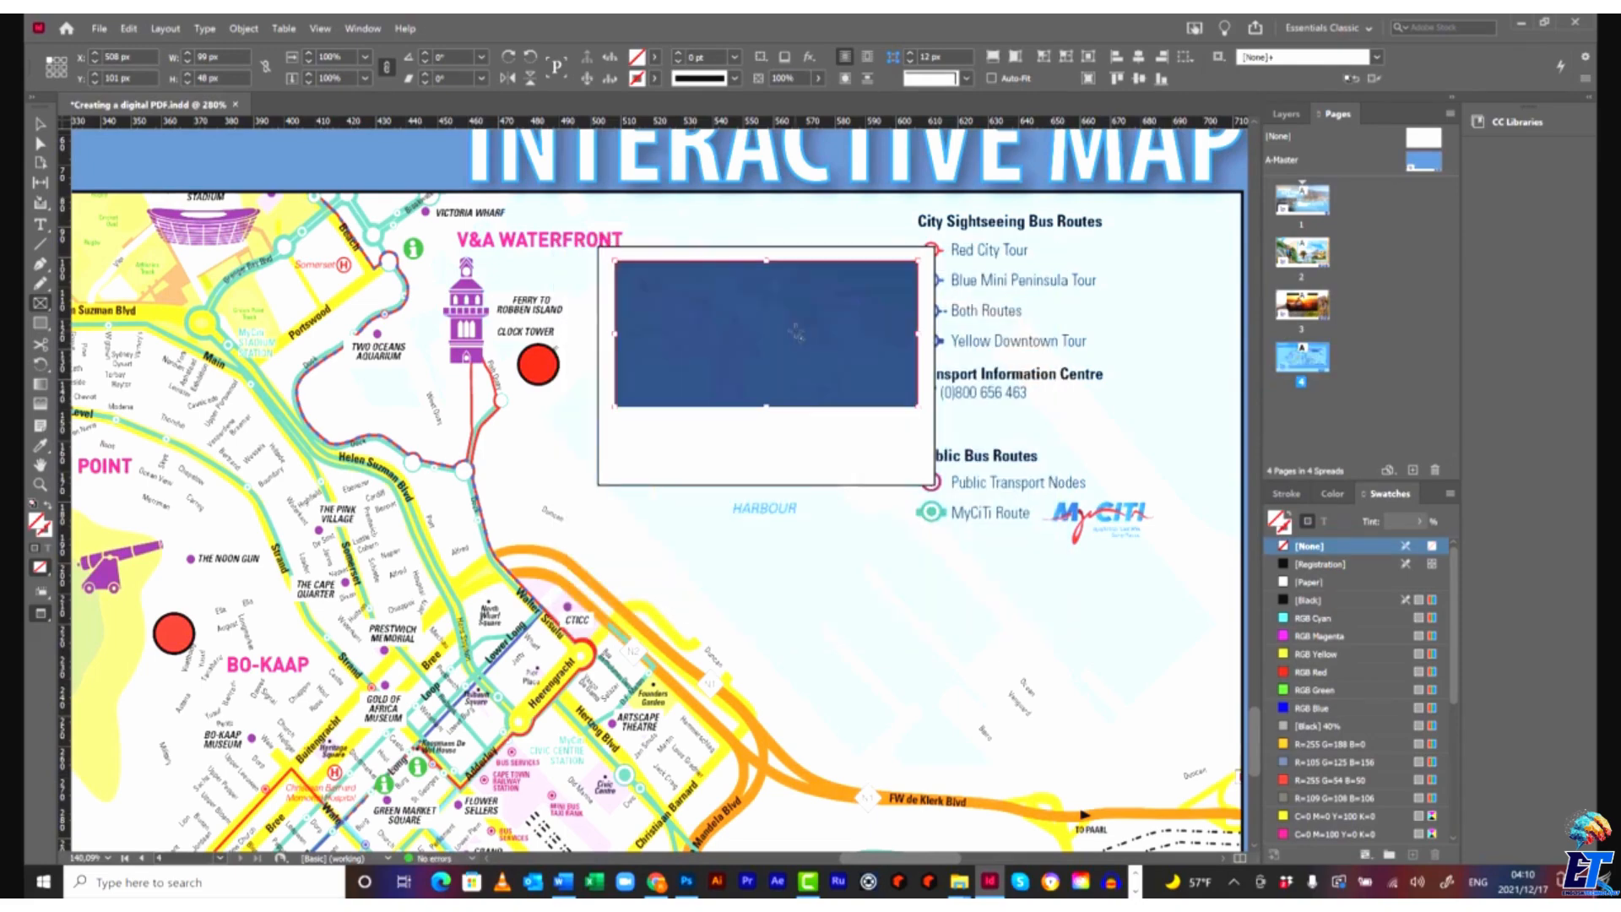
Fit the photo with Fill Frame Proportionally and shift it up inside its frame to a Y offset of about -12 px.
right_click(796, 332)
mouse_move(971, 572)
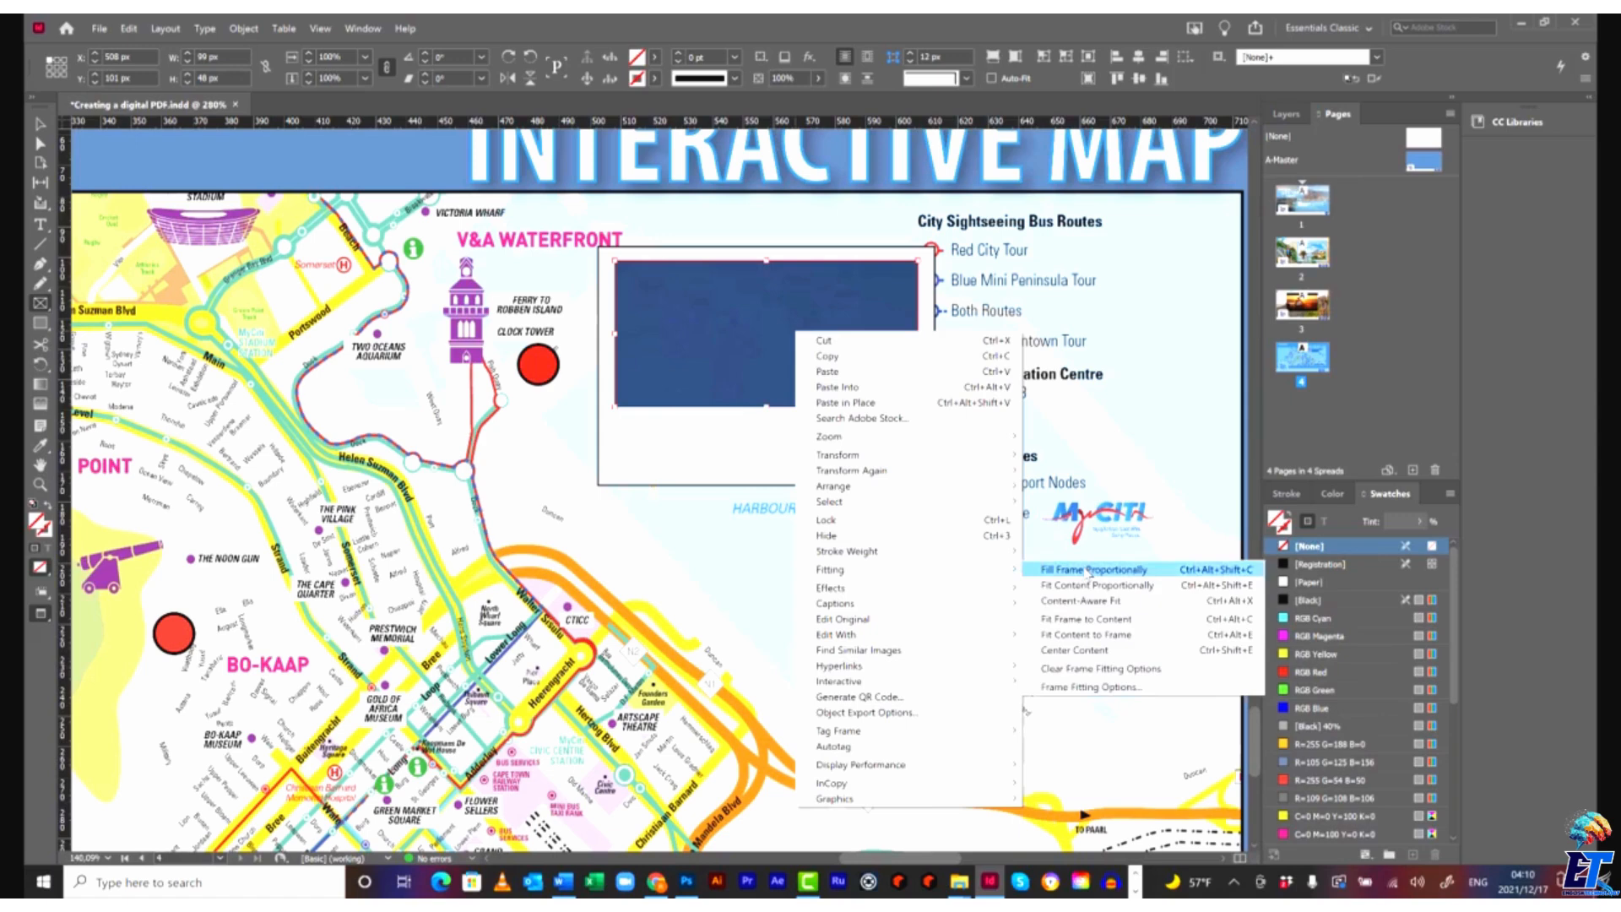
left_click(1089, 568)
key("a")
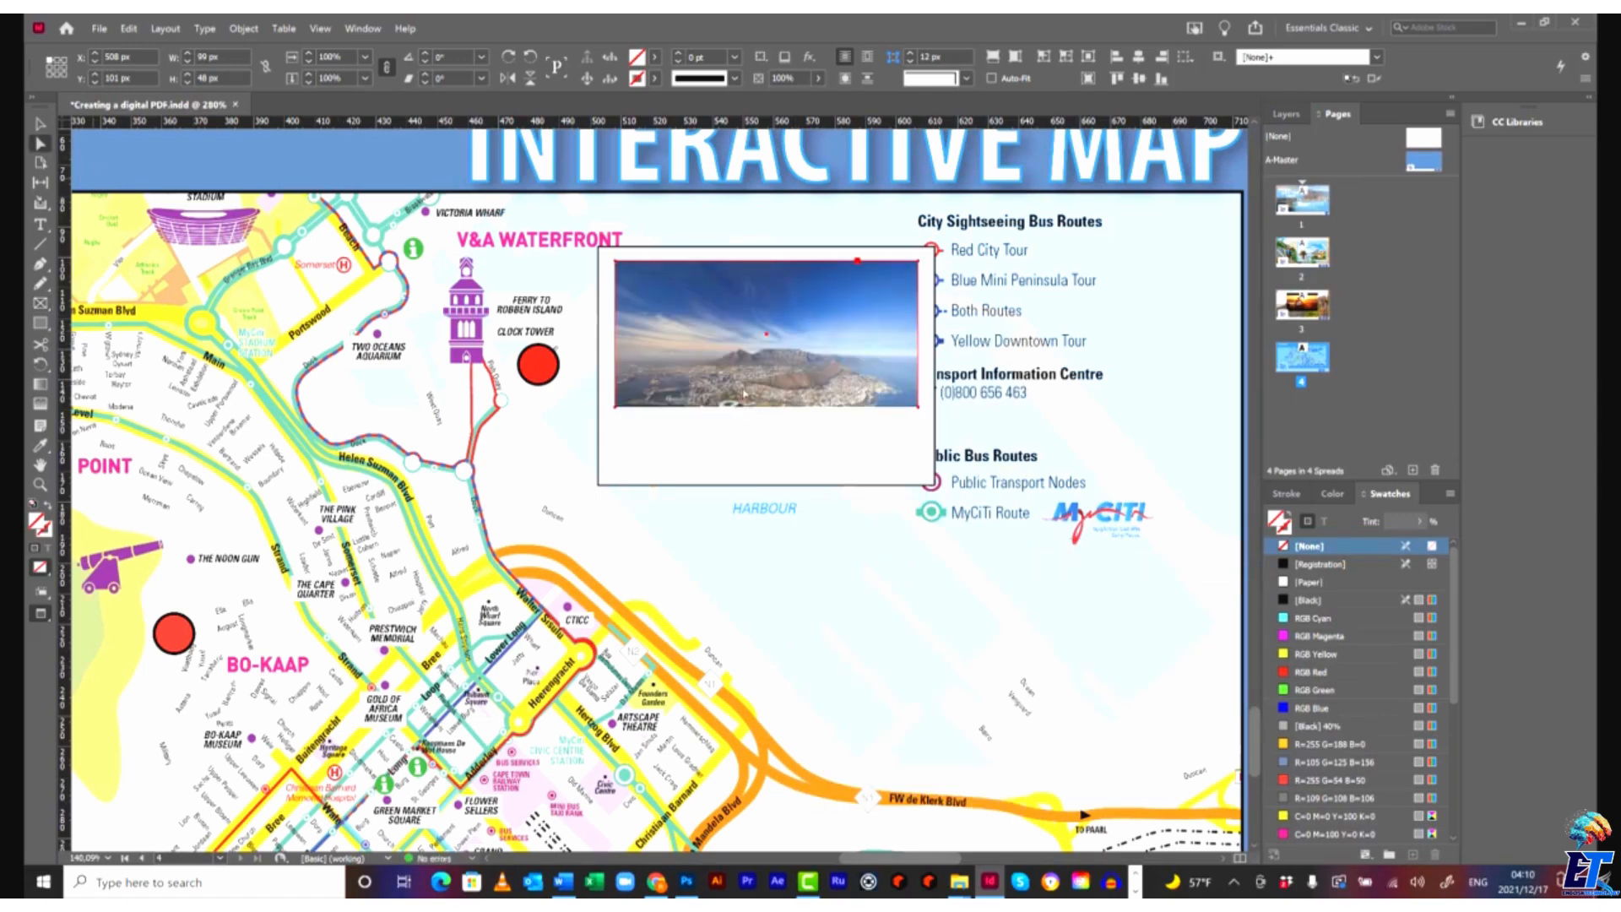
left_click_drag(754, 378, 757, 356)
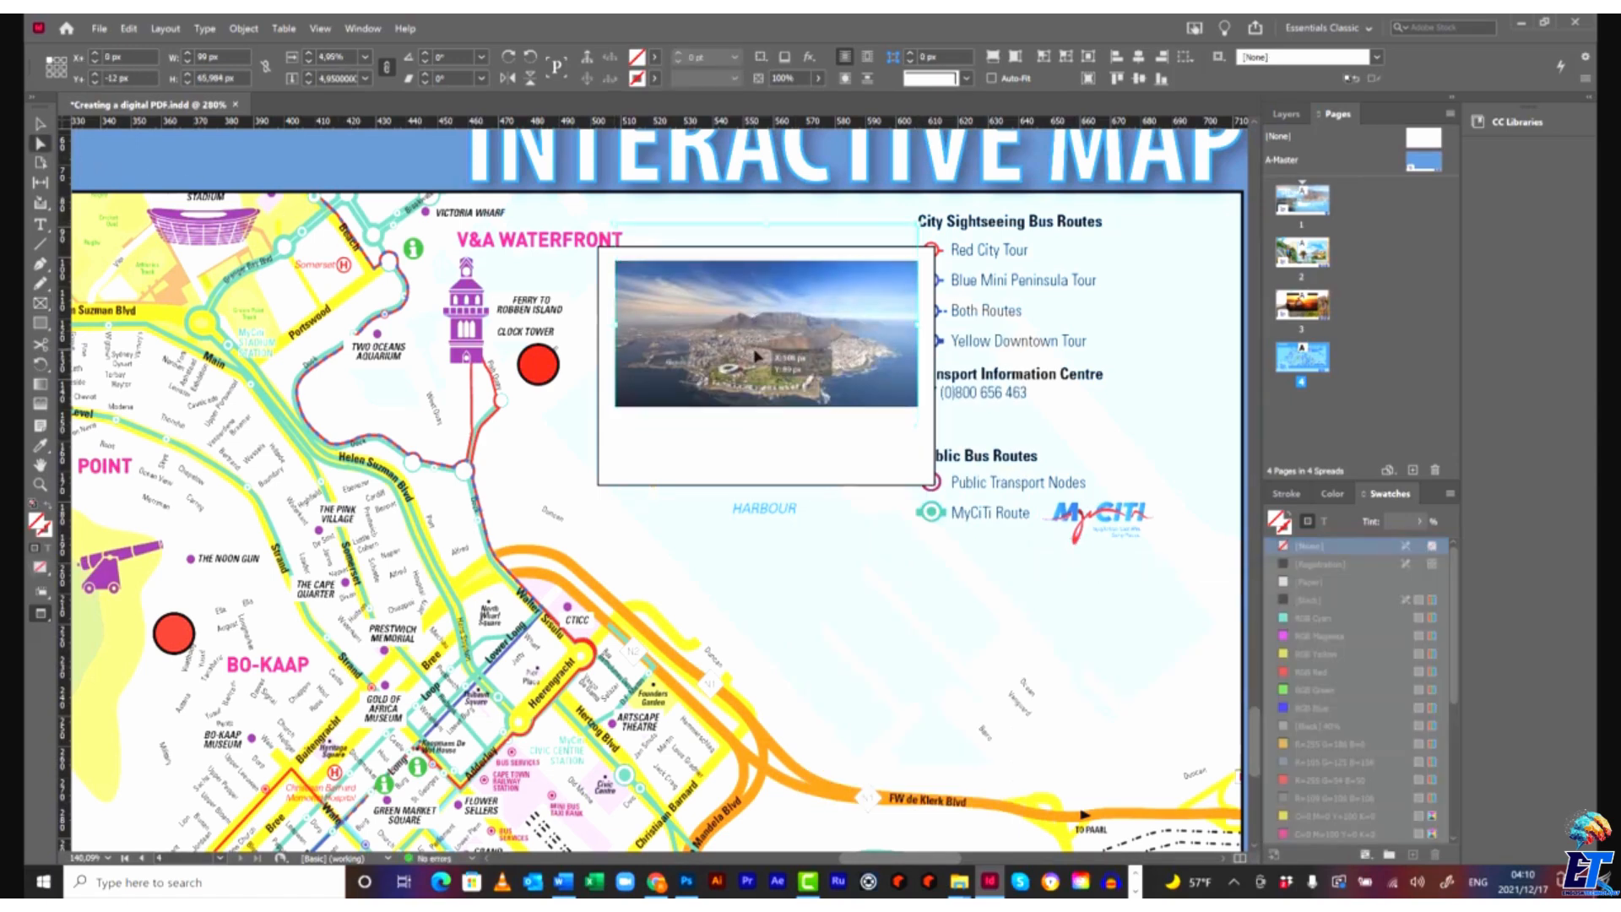
Draw a text frame as wide as the photo beneath it and switch the screen mode to Normal.
left_click(39, 124)
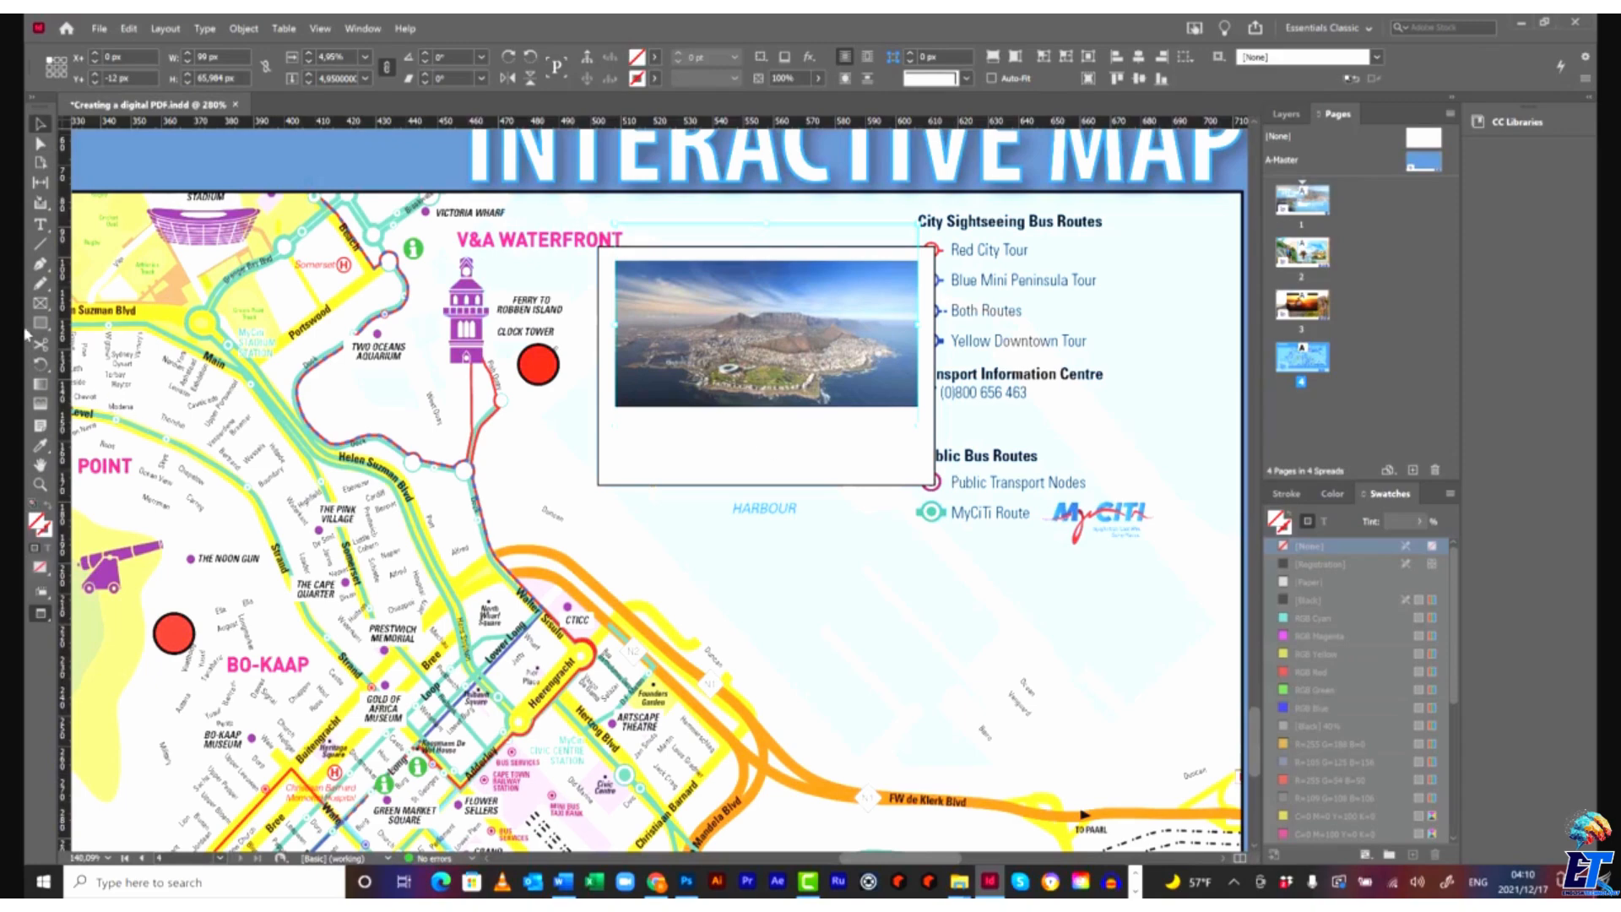
left_click(40, 225)
left_click_drag(614, 437, 912, 462)
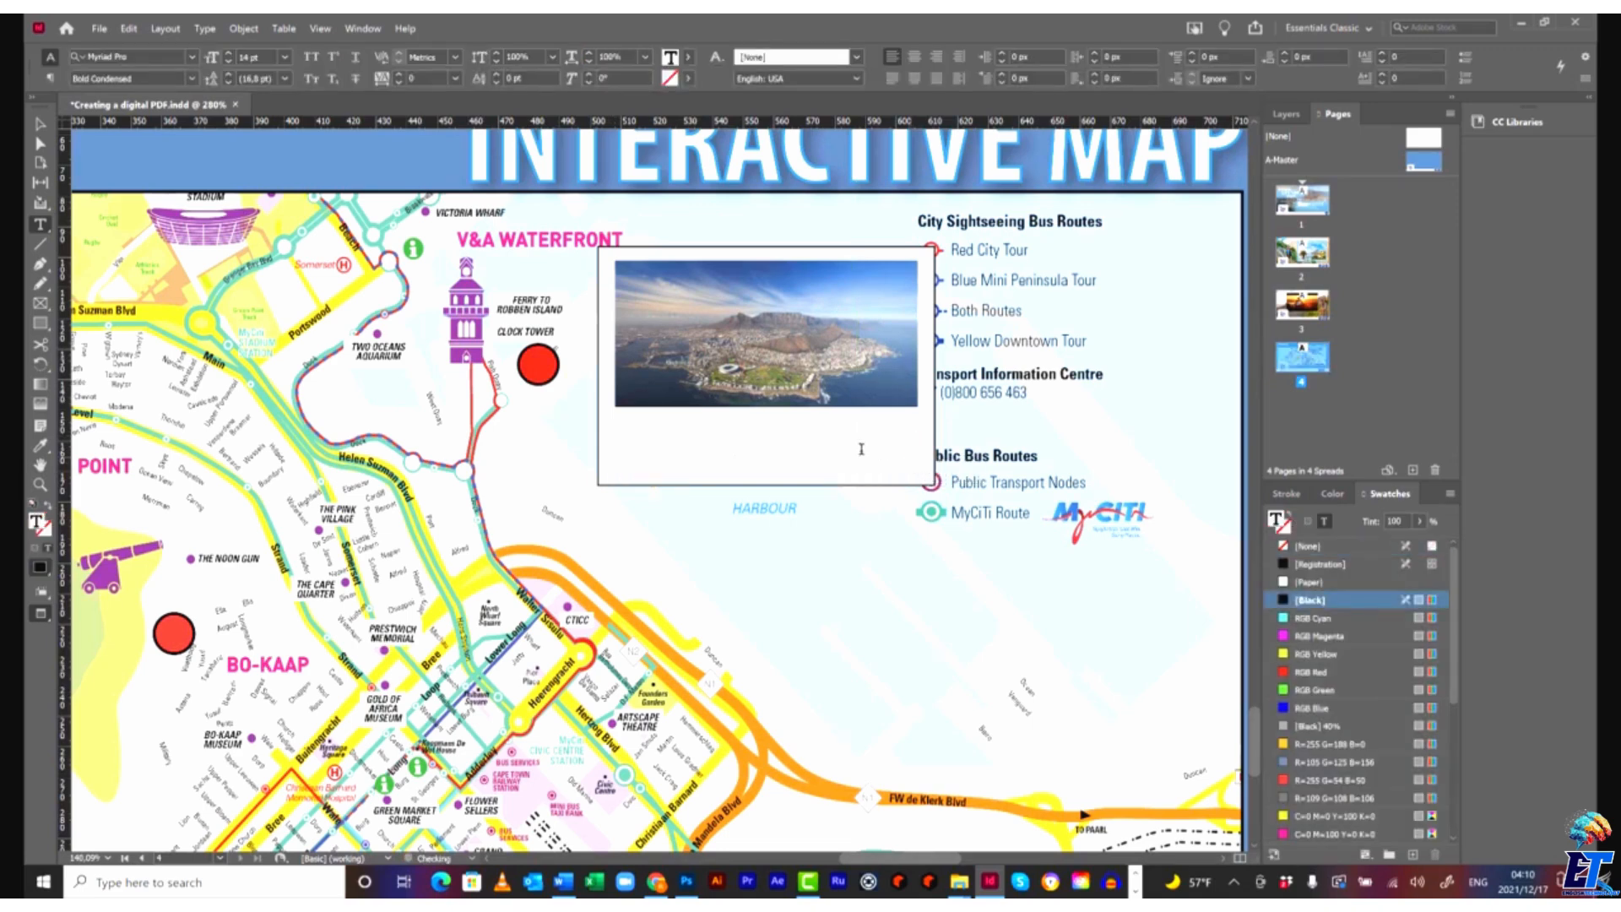
left_click(38, 614)
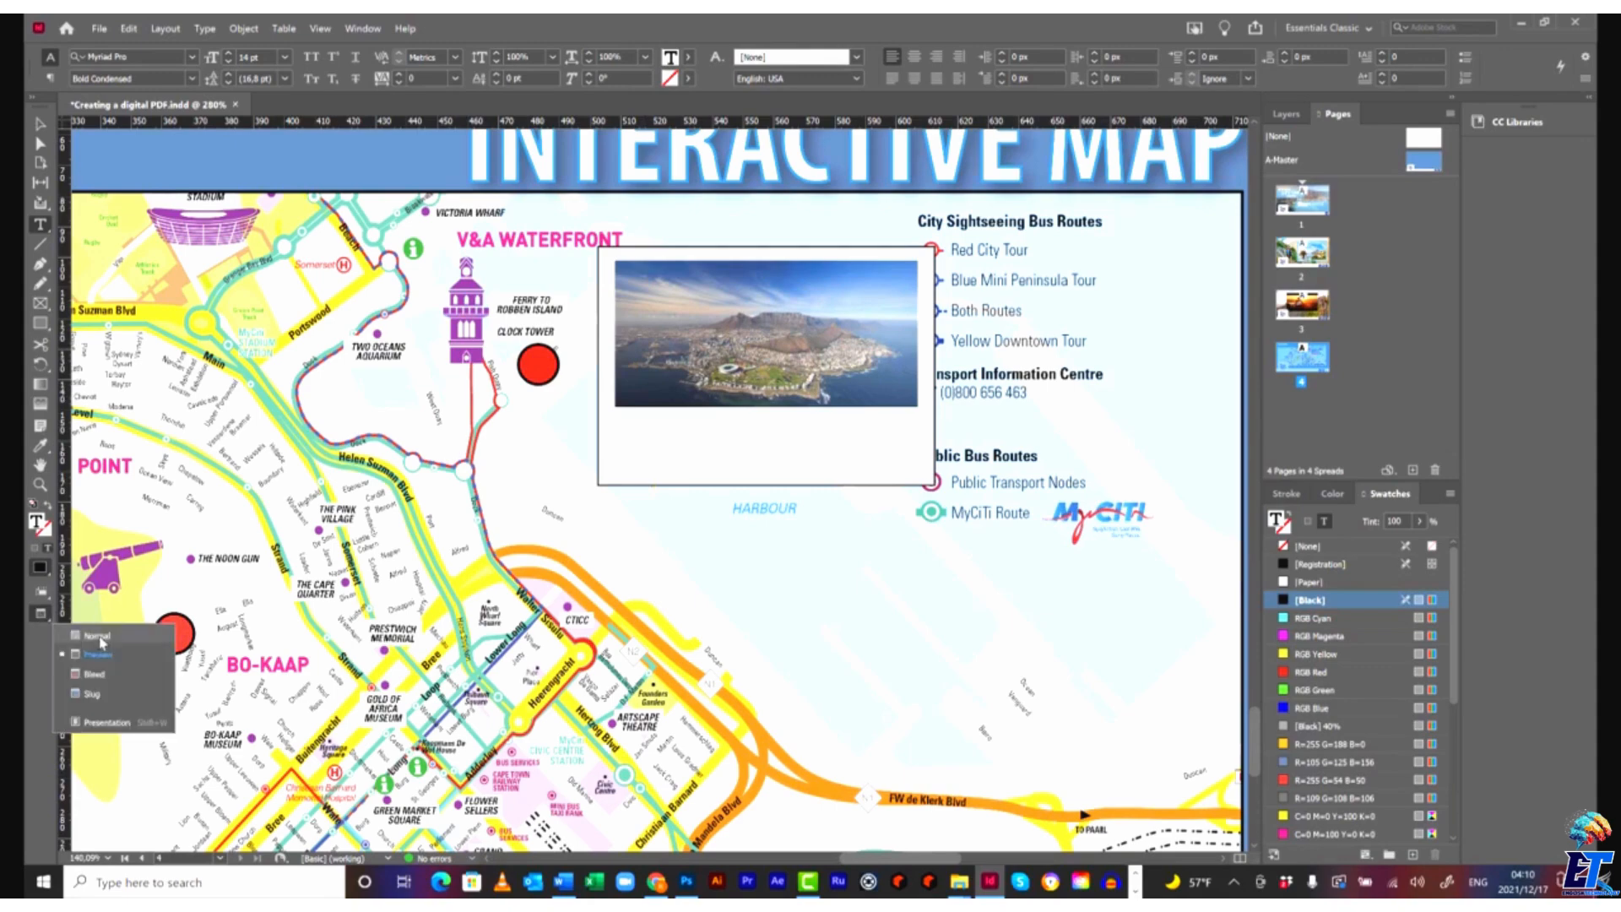
left_click(102, 644)
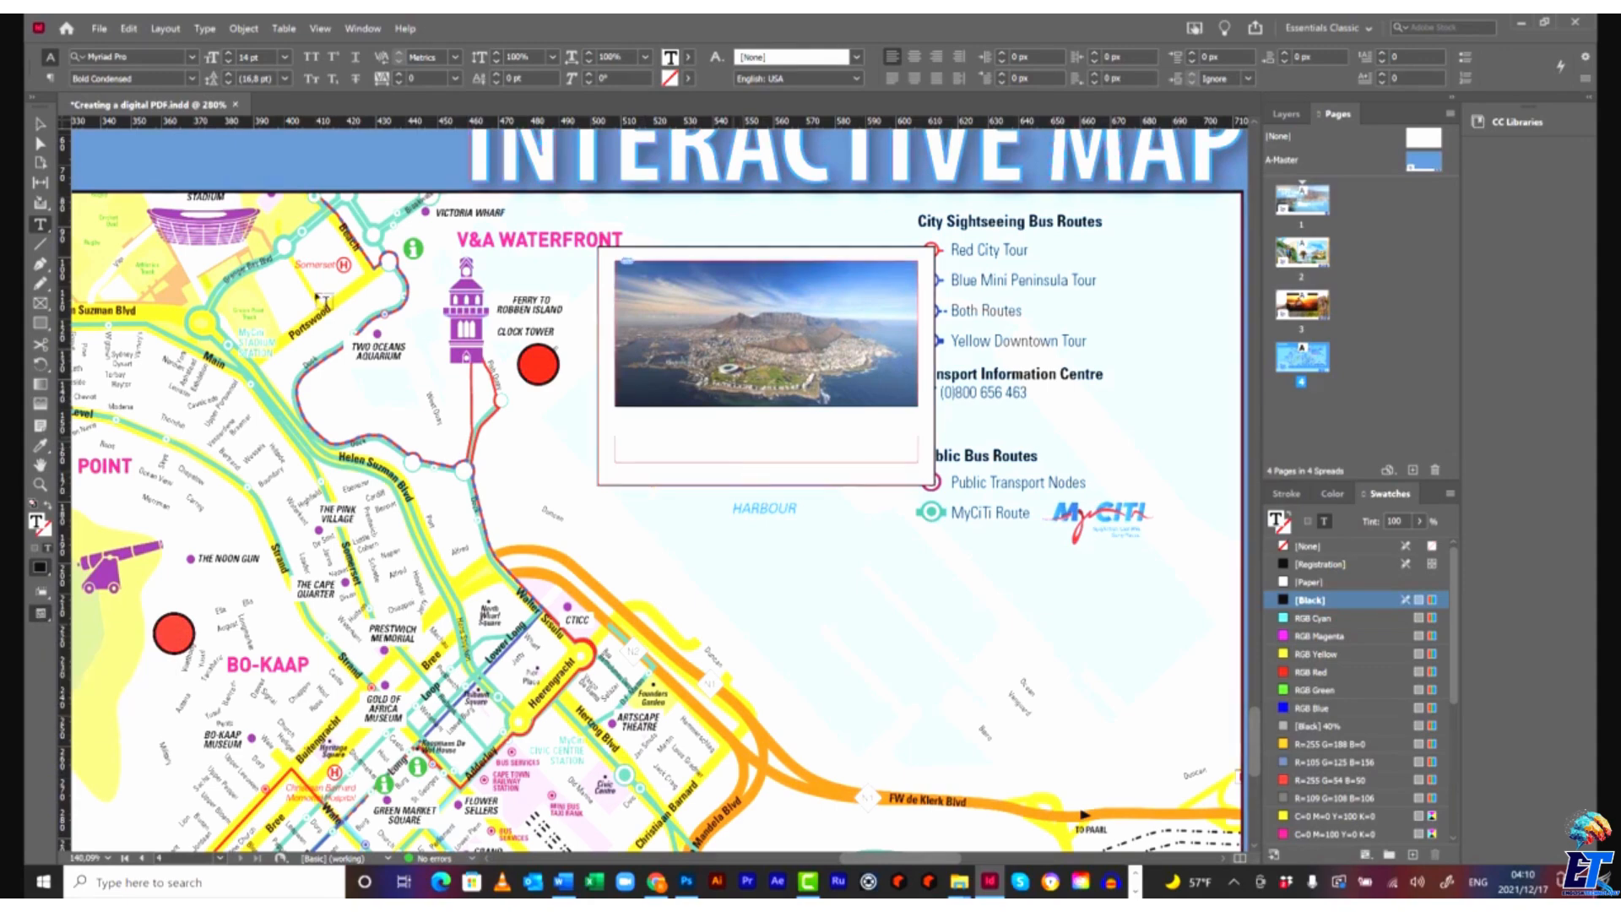
Extend the text frame upward towards the photo to a height of about 14 px.
left_click(42, 123)
left_click(769, 445)
left_click_drag(766, 437, 765, 420)
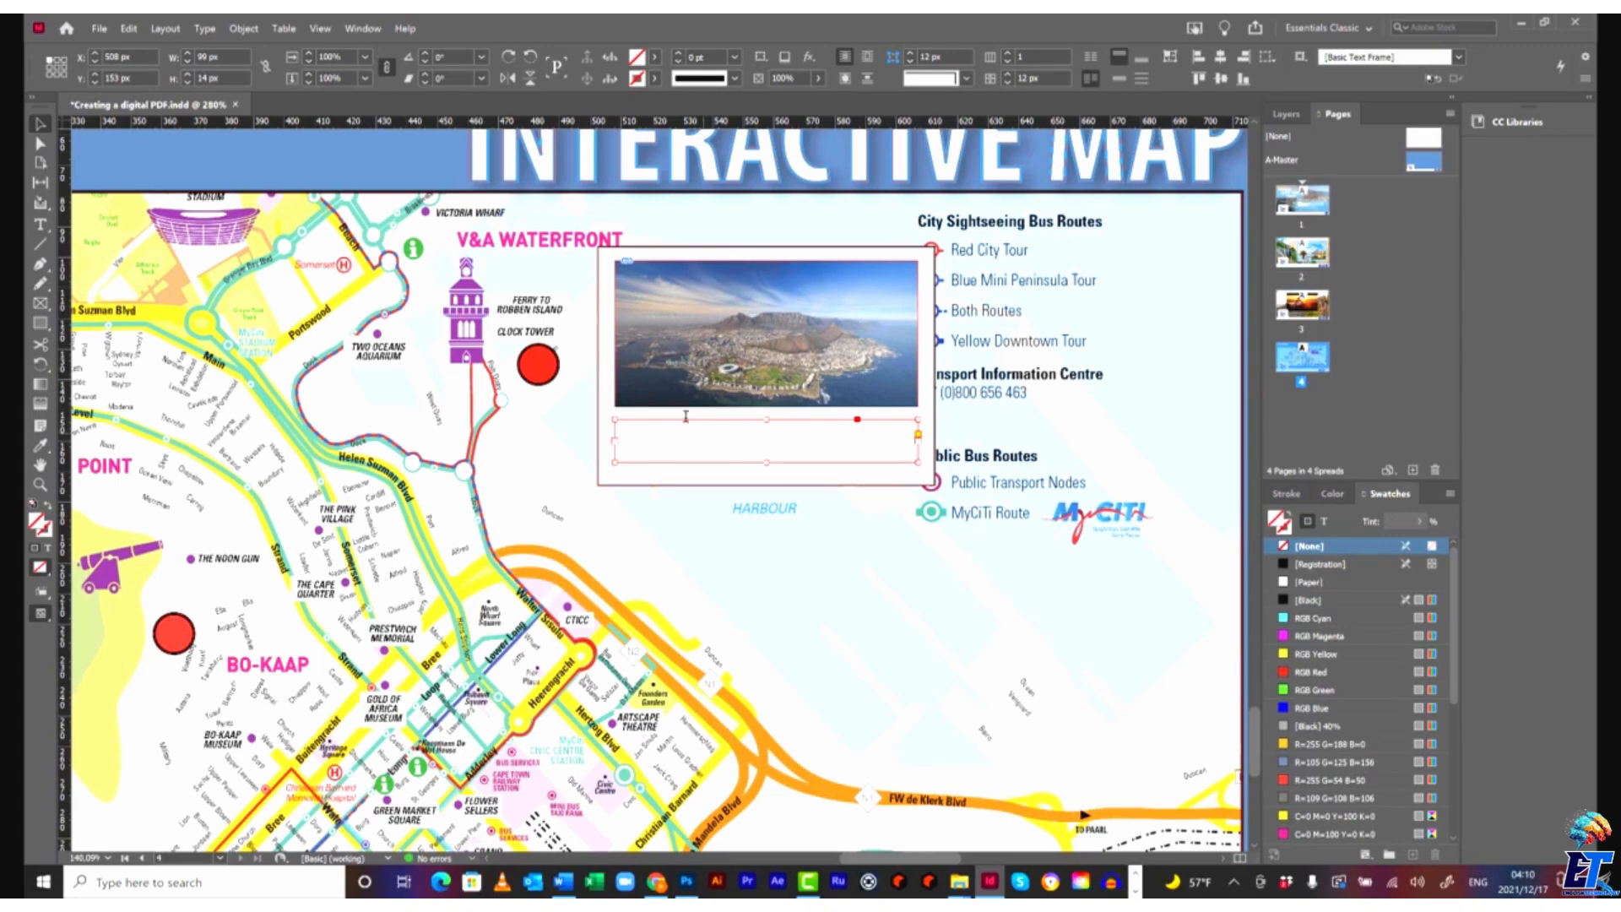
Enter the caption Cape Town Harbour in the text frame at a font size of 10 pt.
key("t")
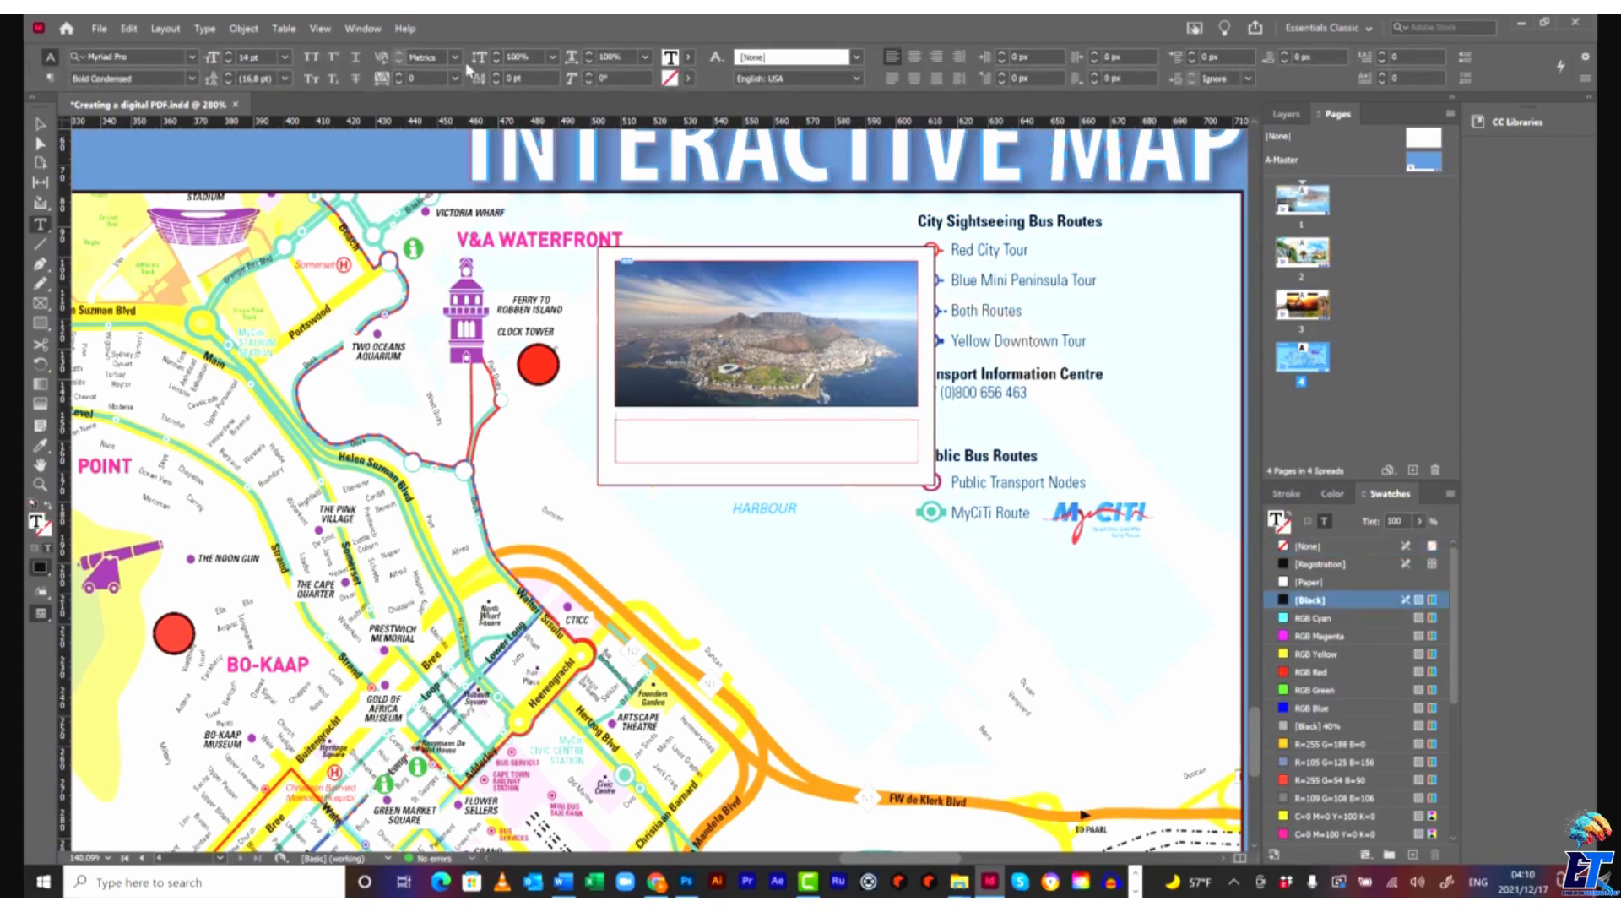
left_click(284, 57)
left_click(267, 147)
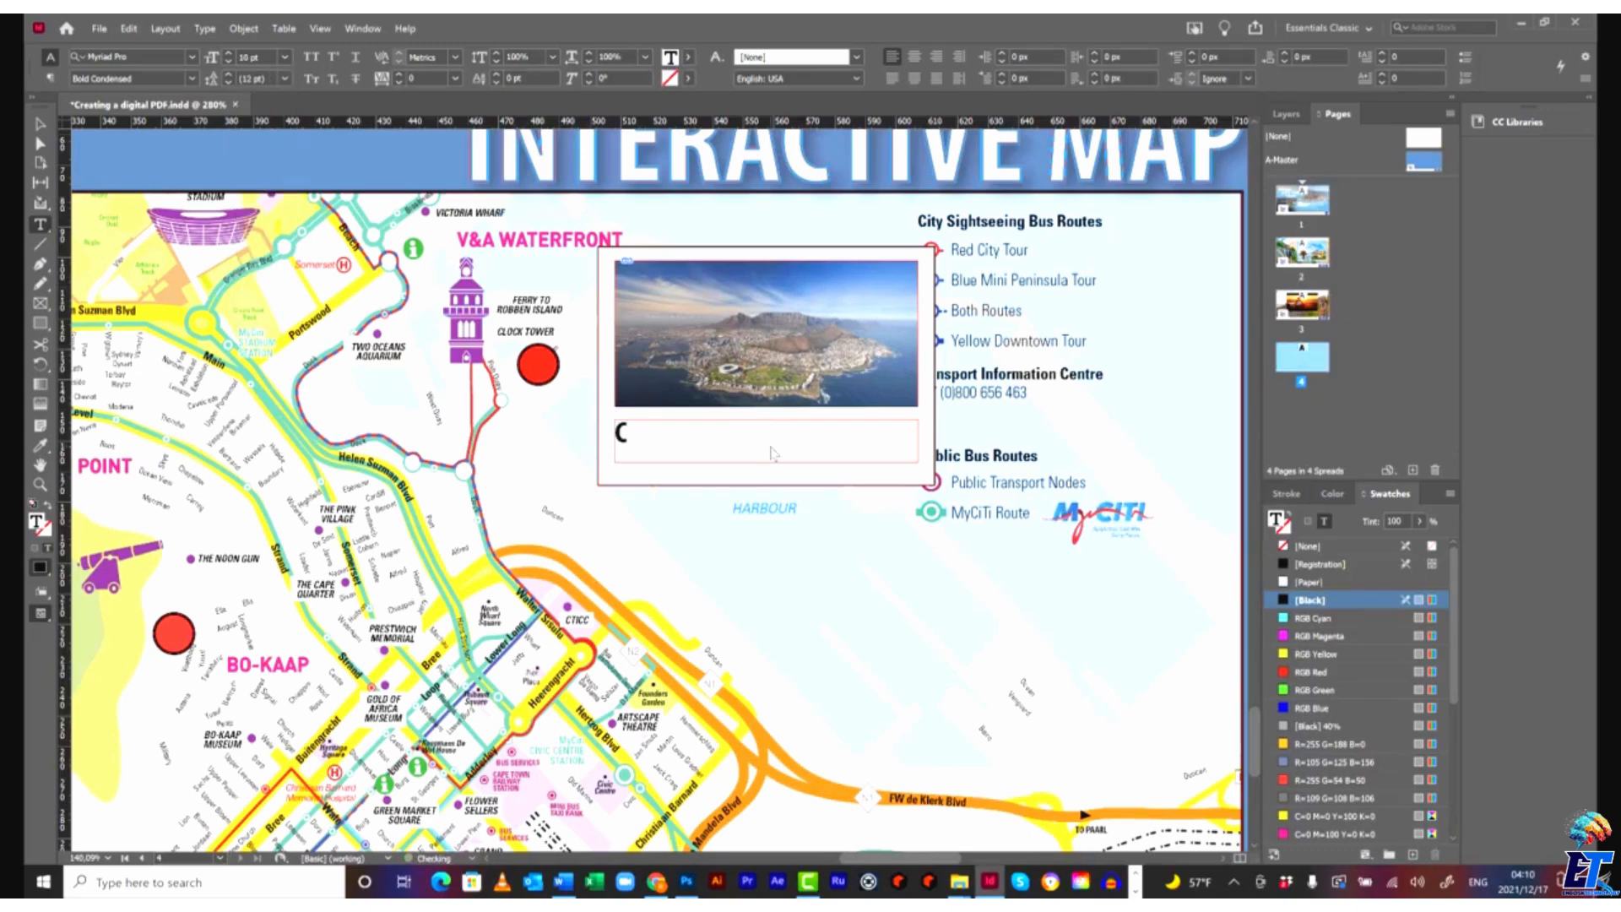
type("Cape tTown")
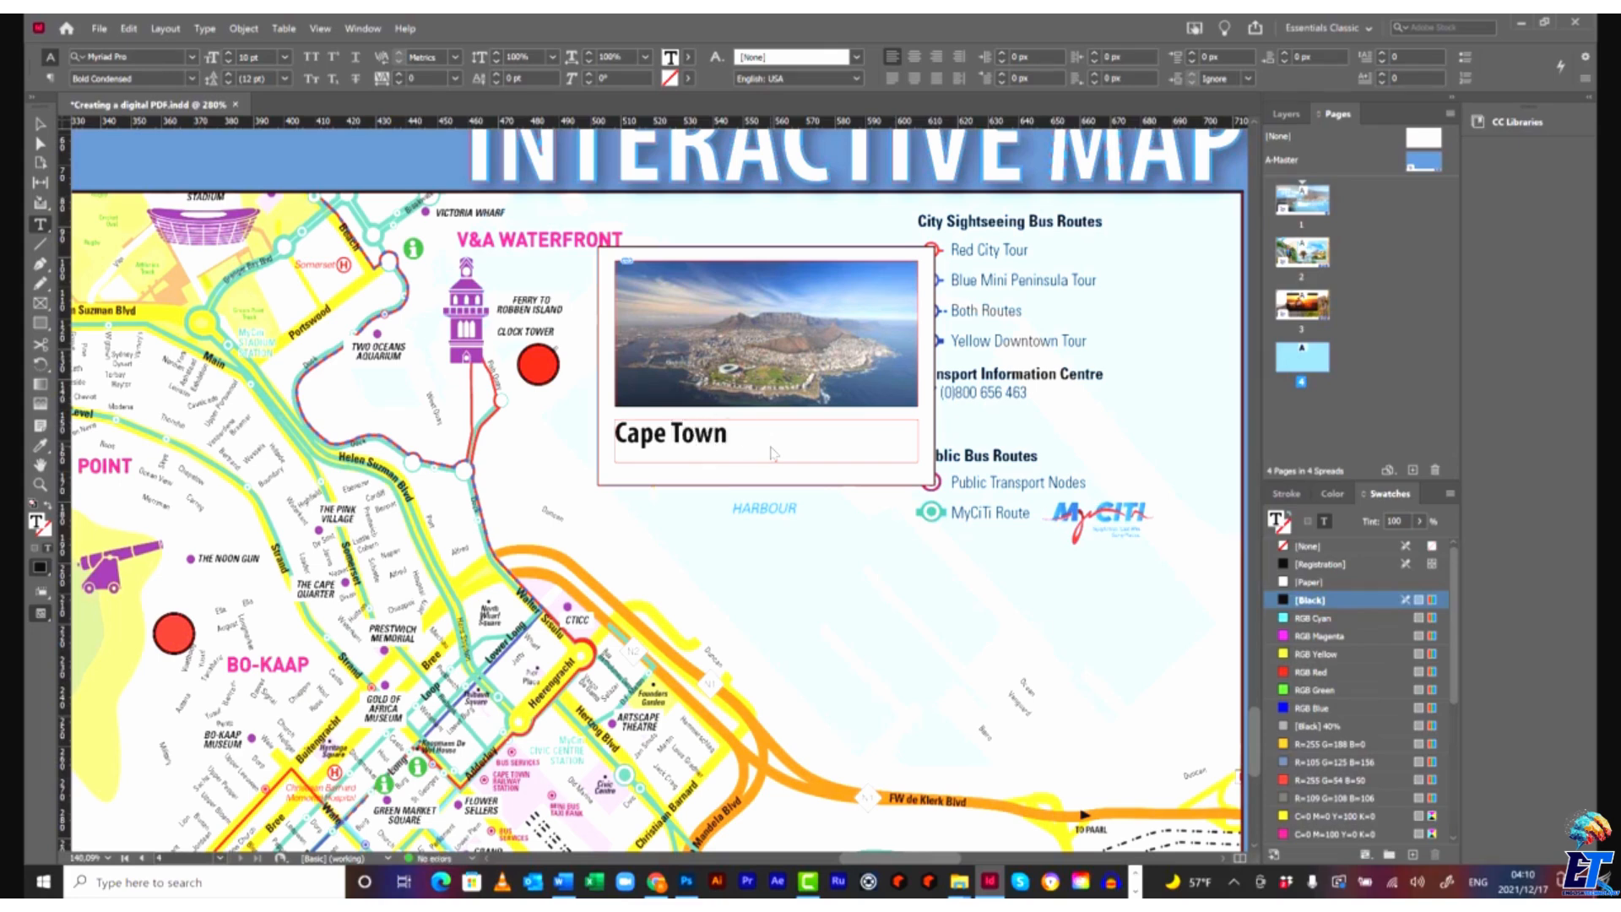
type(" Harbout")
key("BackSpace")
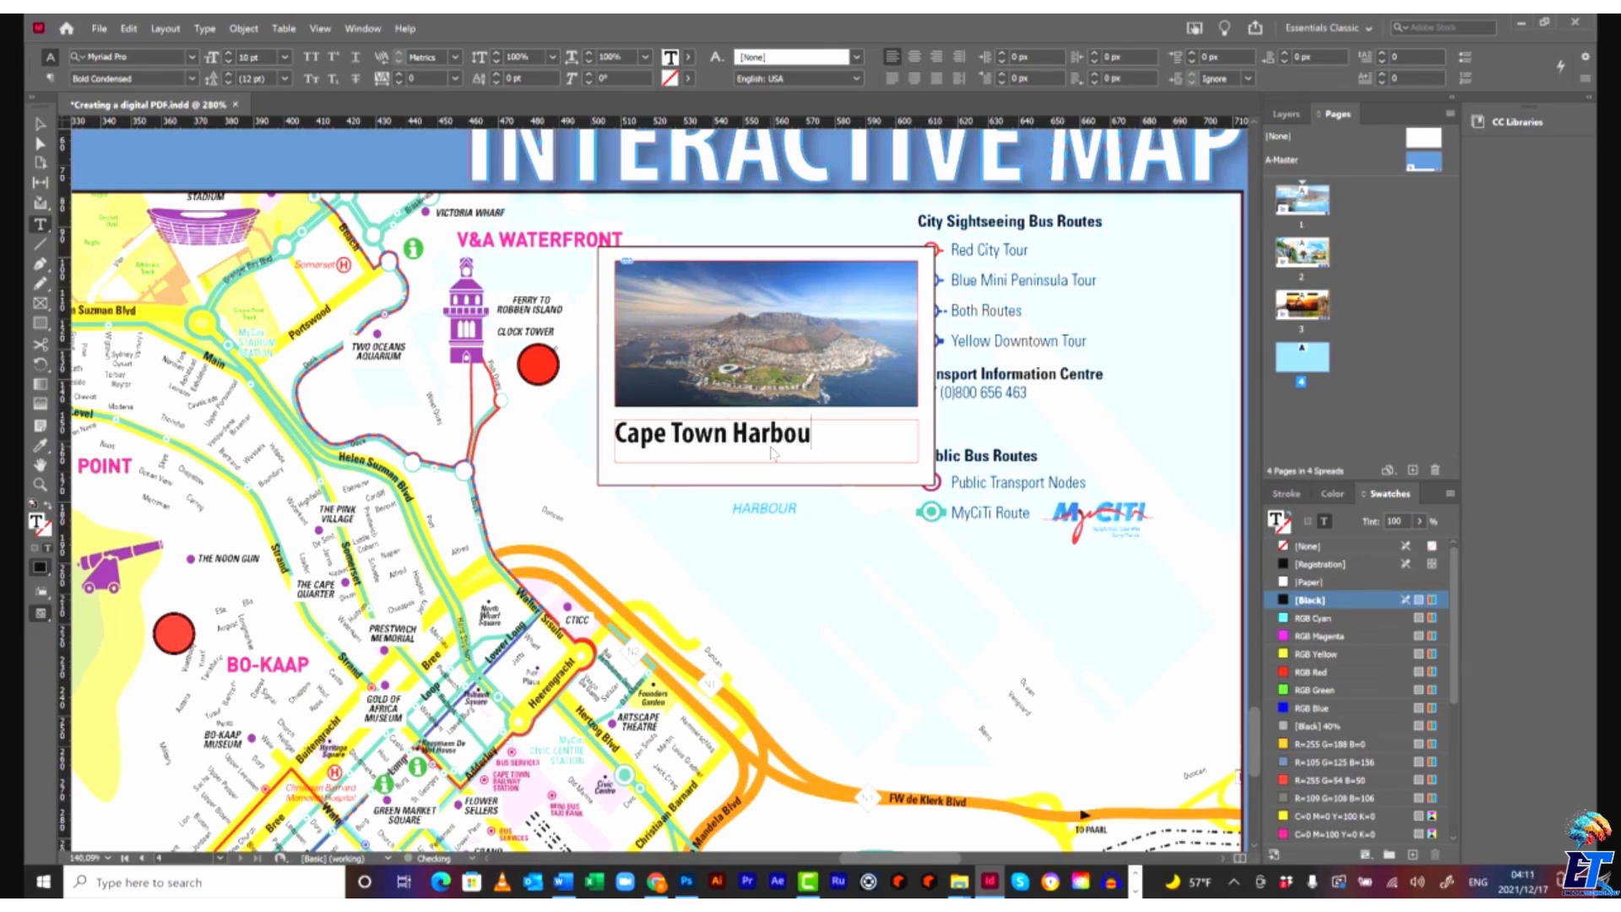
type("r")
Group the harbour photo, its Cape Town Harbour caption and the white background frame into one pop-up object.
left_click(42, 125)
left_click(775, 359)
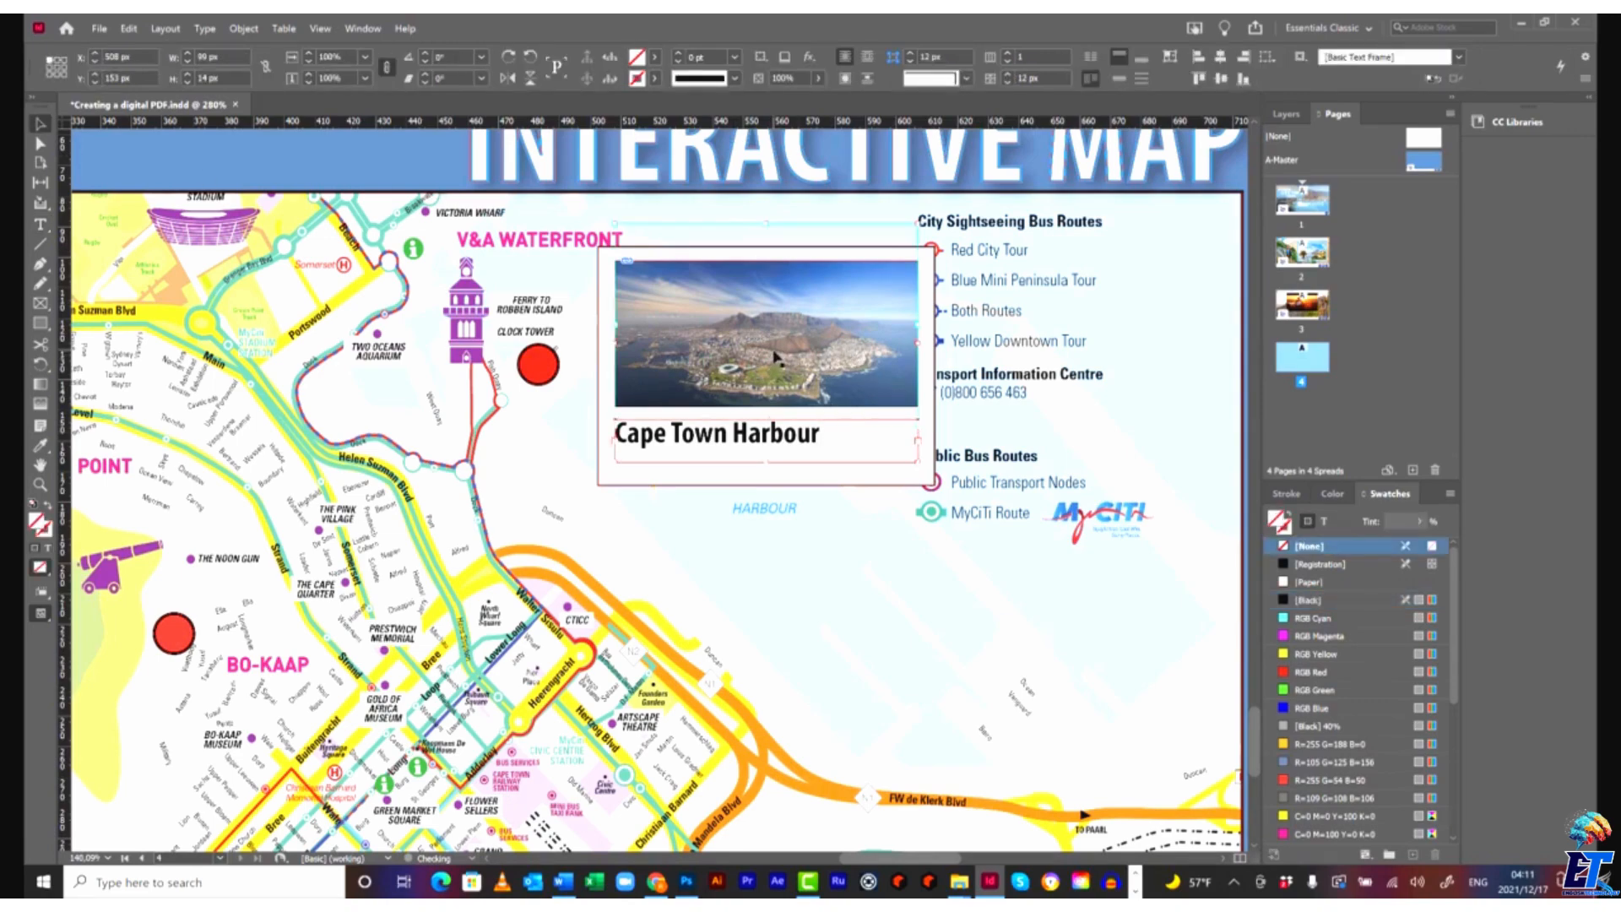
left_click(935, 373)
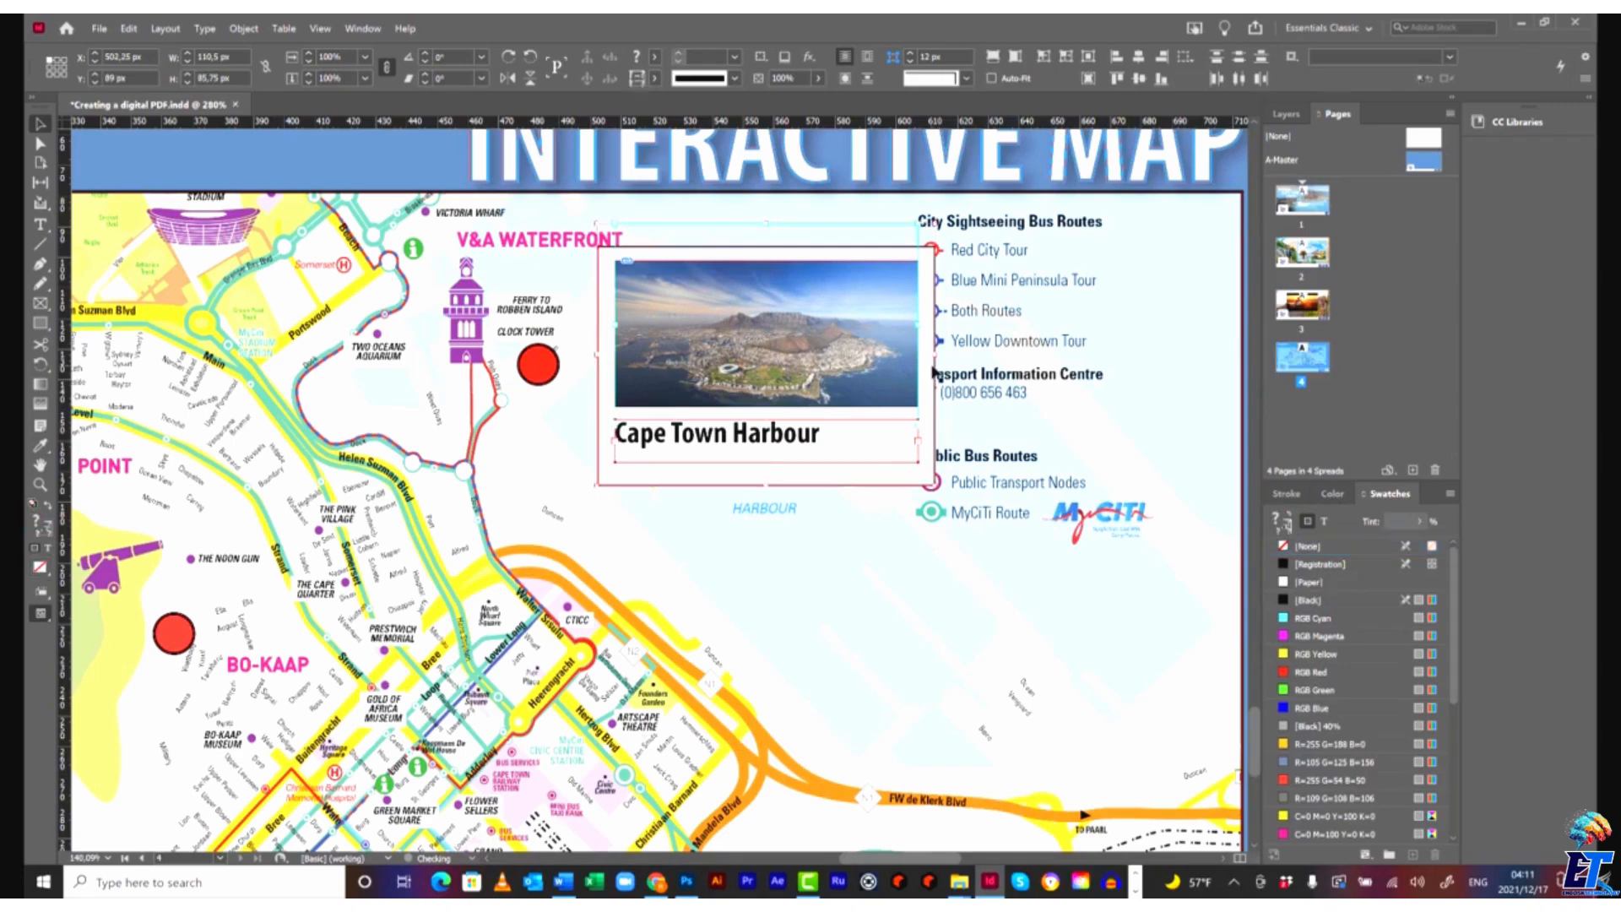
key("ctrl+0")
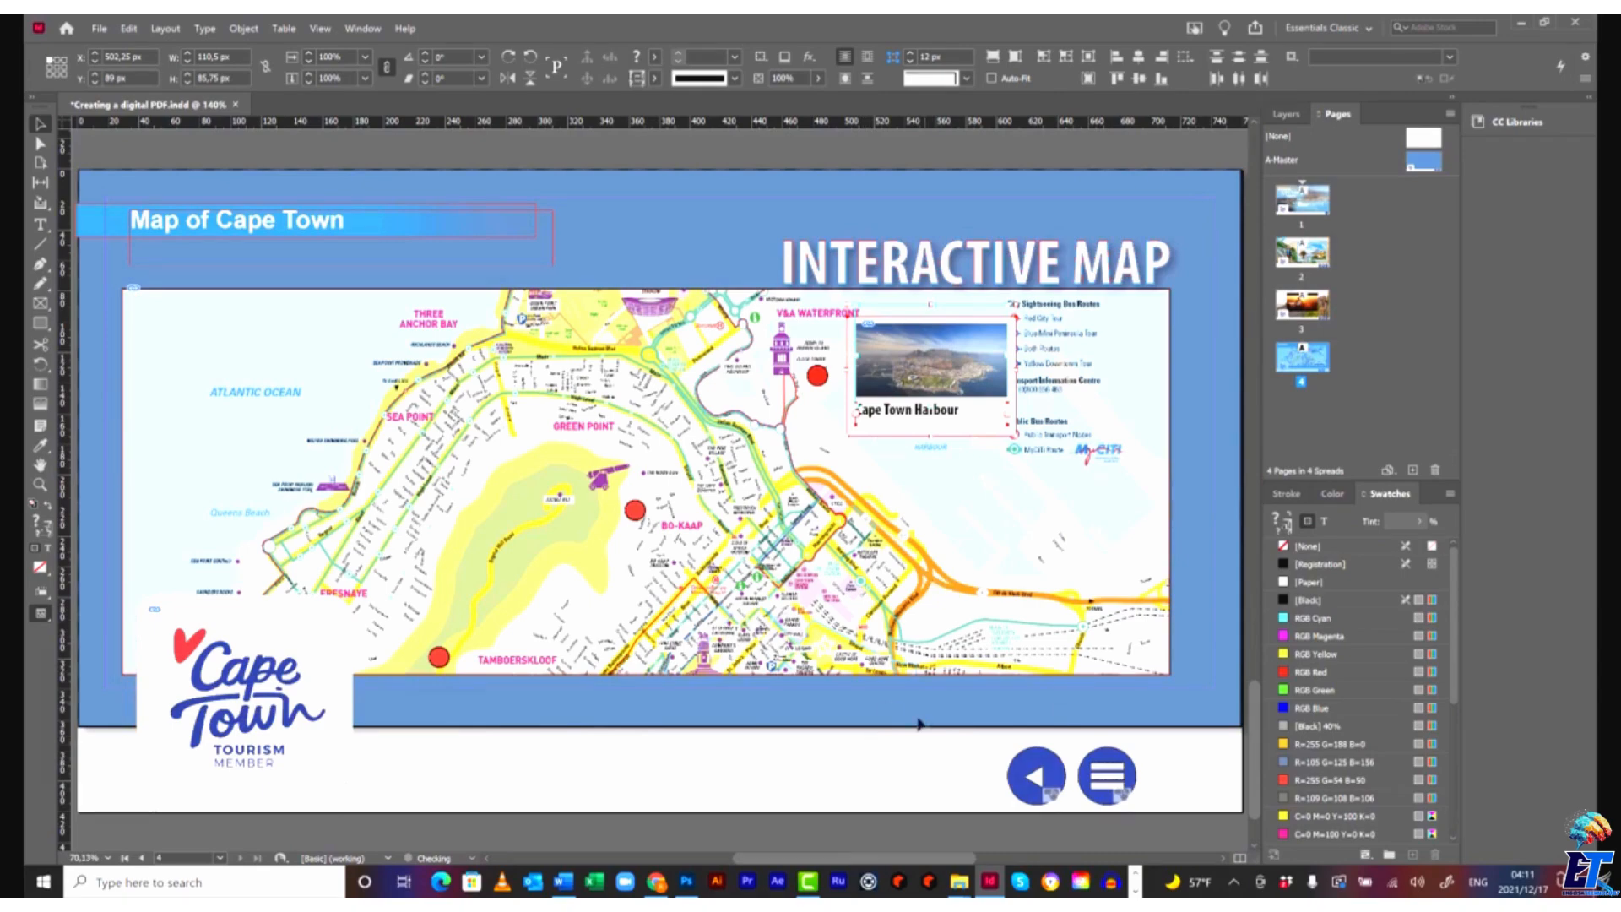
left_click(243, 29)
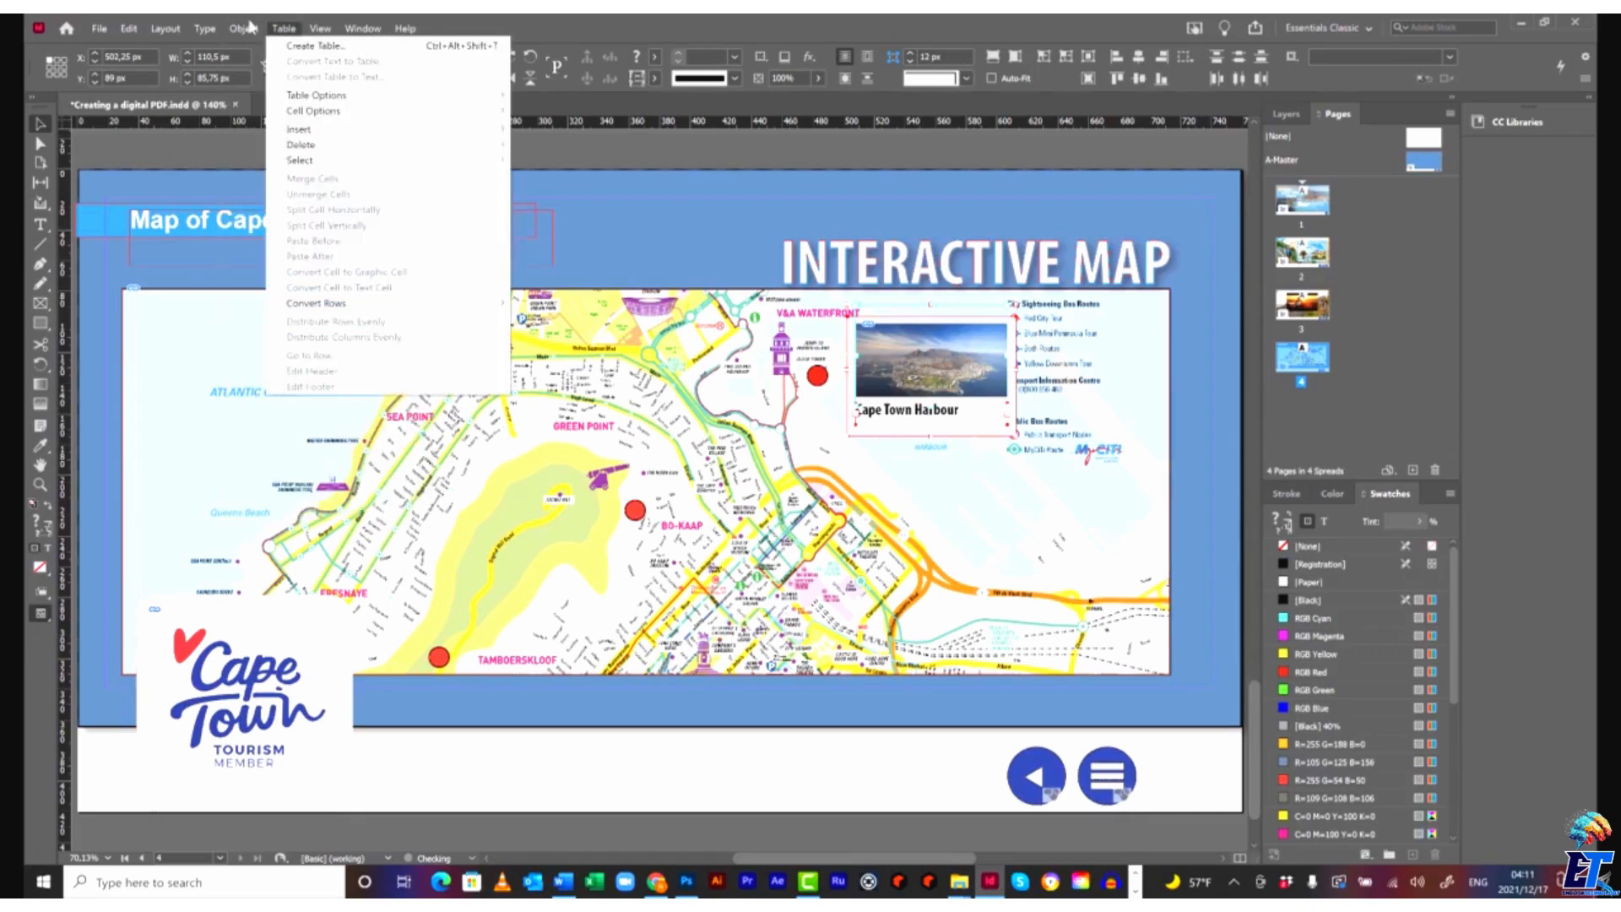
left_click(946, 158)
left_click(963, 400)
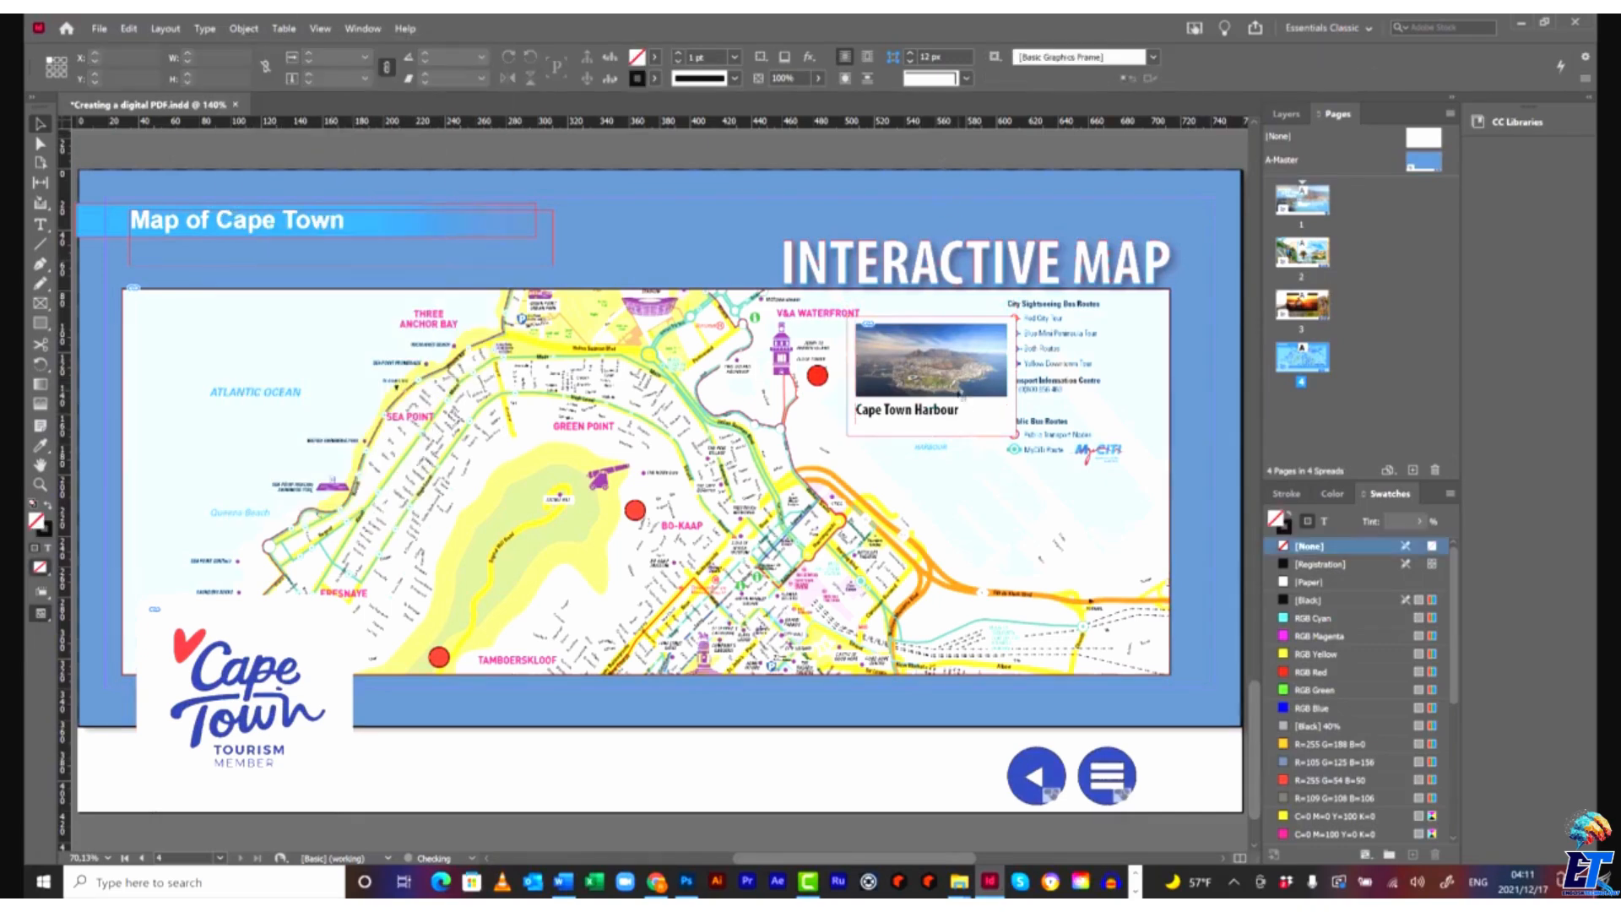
left_click(1015, 409, "shift")
left_click(1016, 407, "shift")
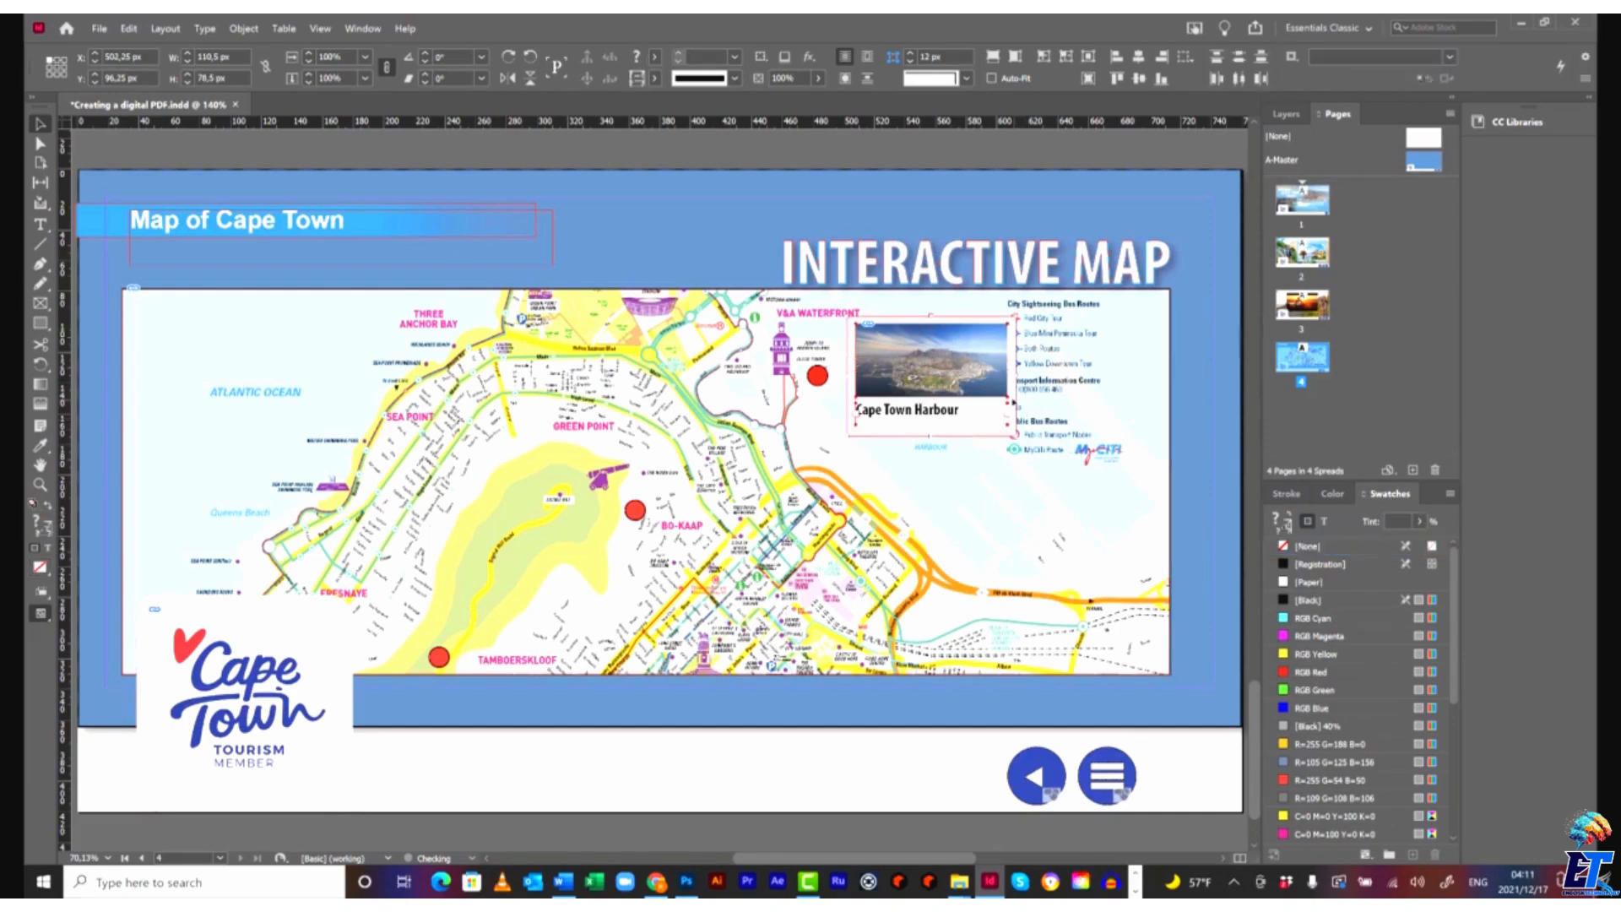
left_click(244, 28)
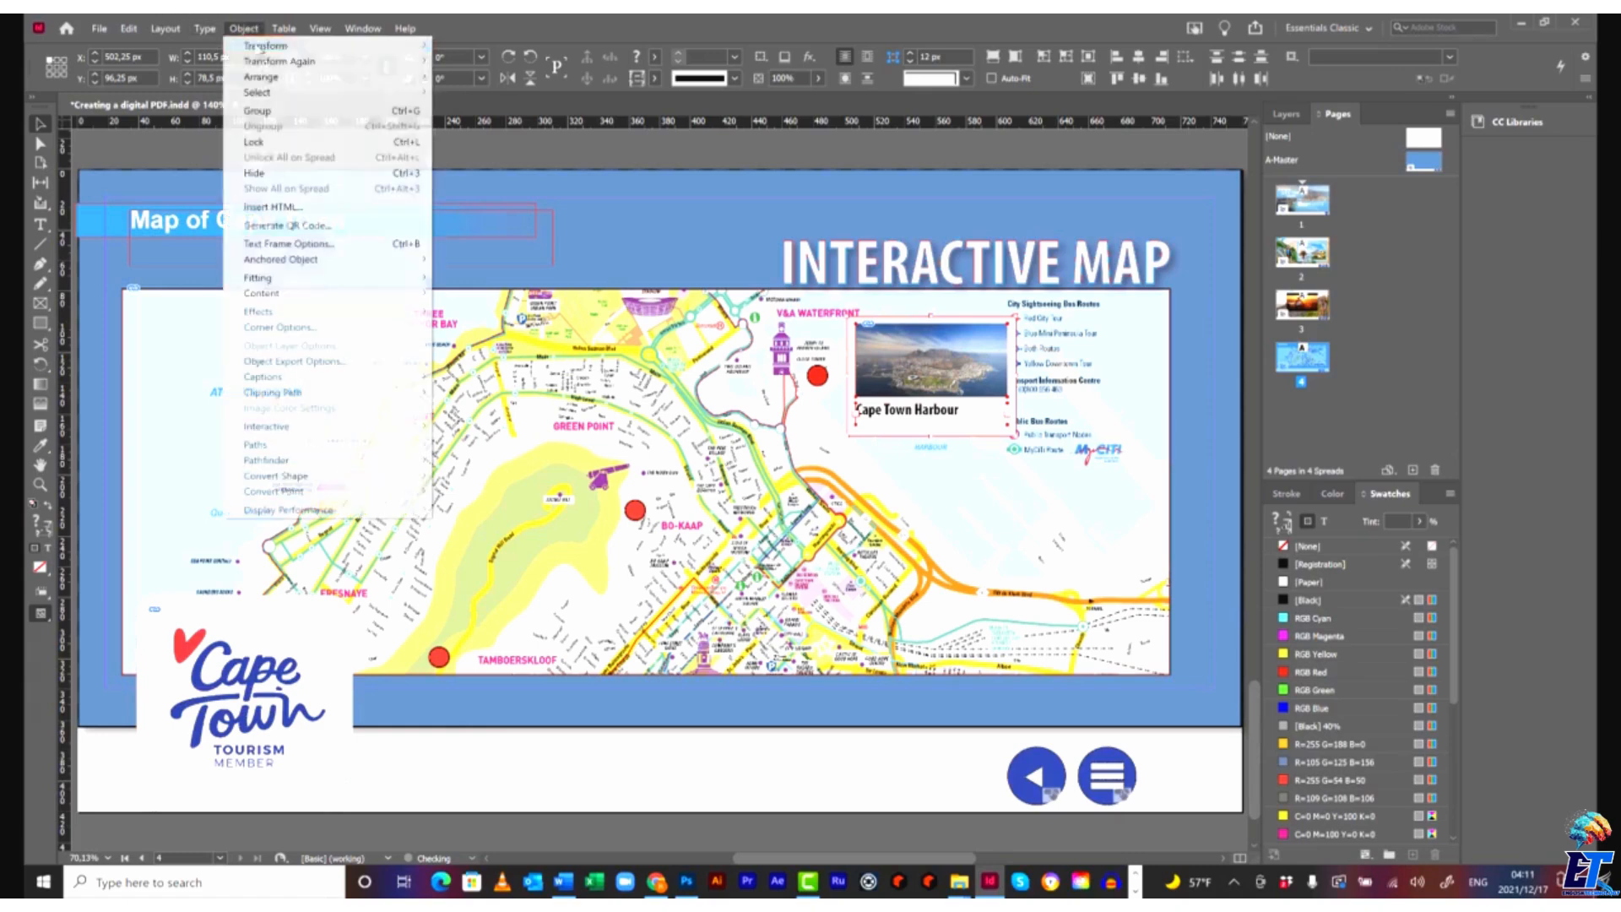
left_click(257, 110)
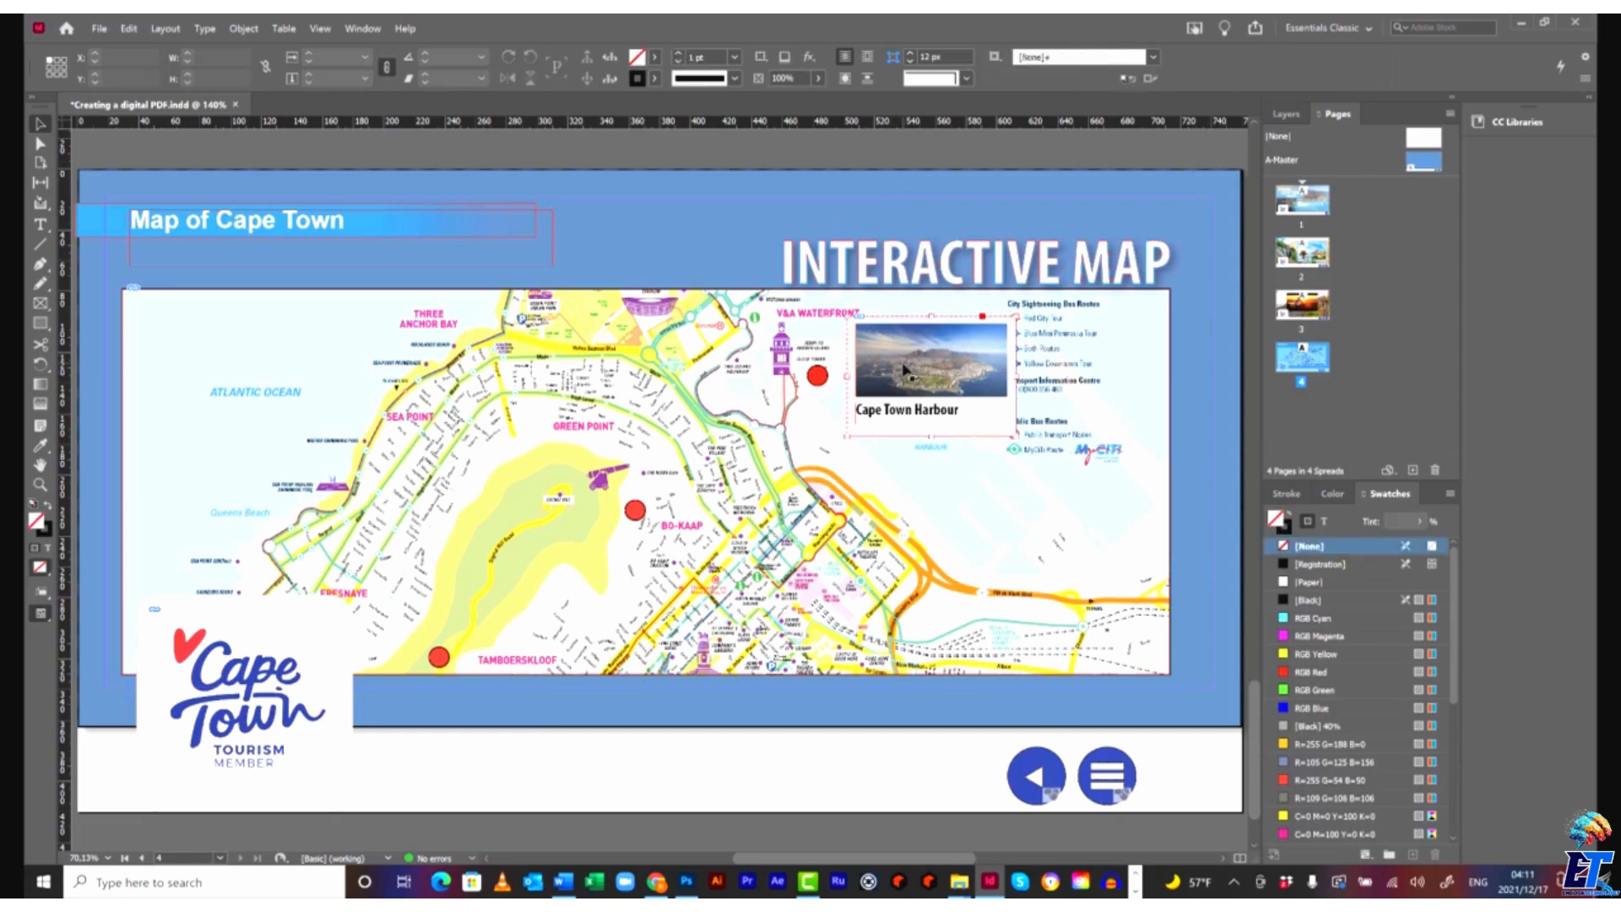
Duplicate the Cape Town Harbour pop-up group twice and place the copies beside the Bo-Kaap and Tamboerskloof red markers.
key("ctrl+v")
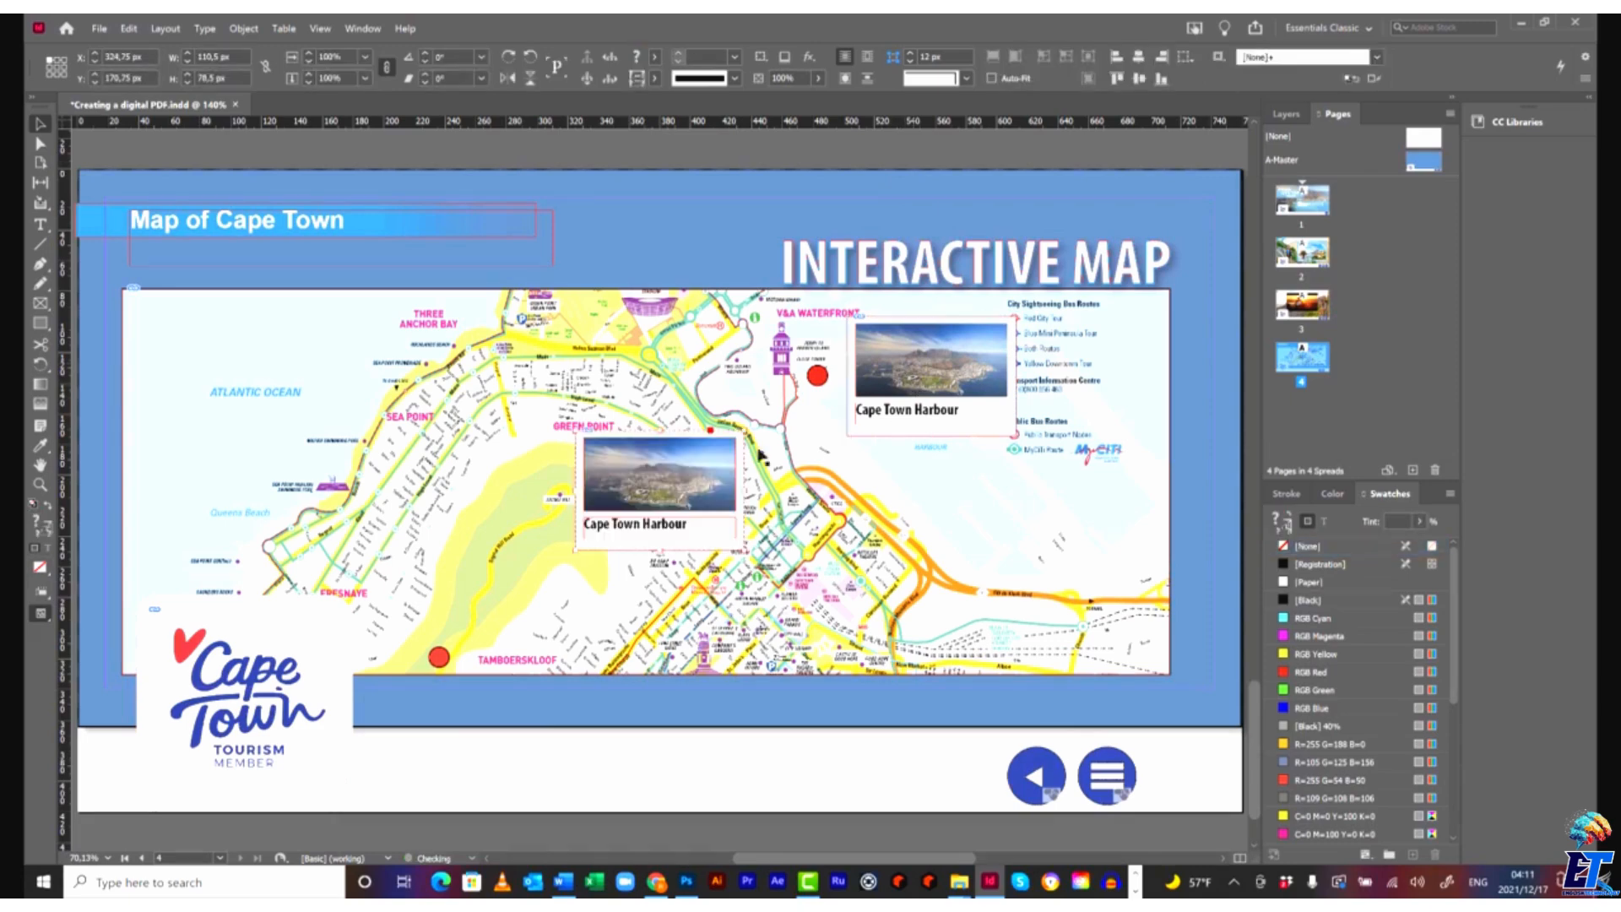
double_click(722, 483)
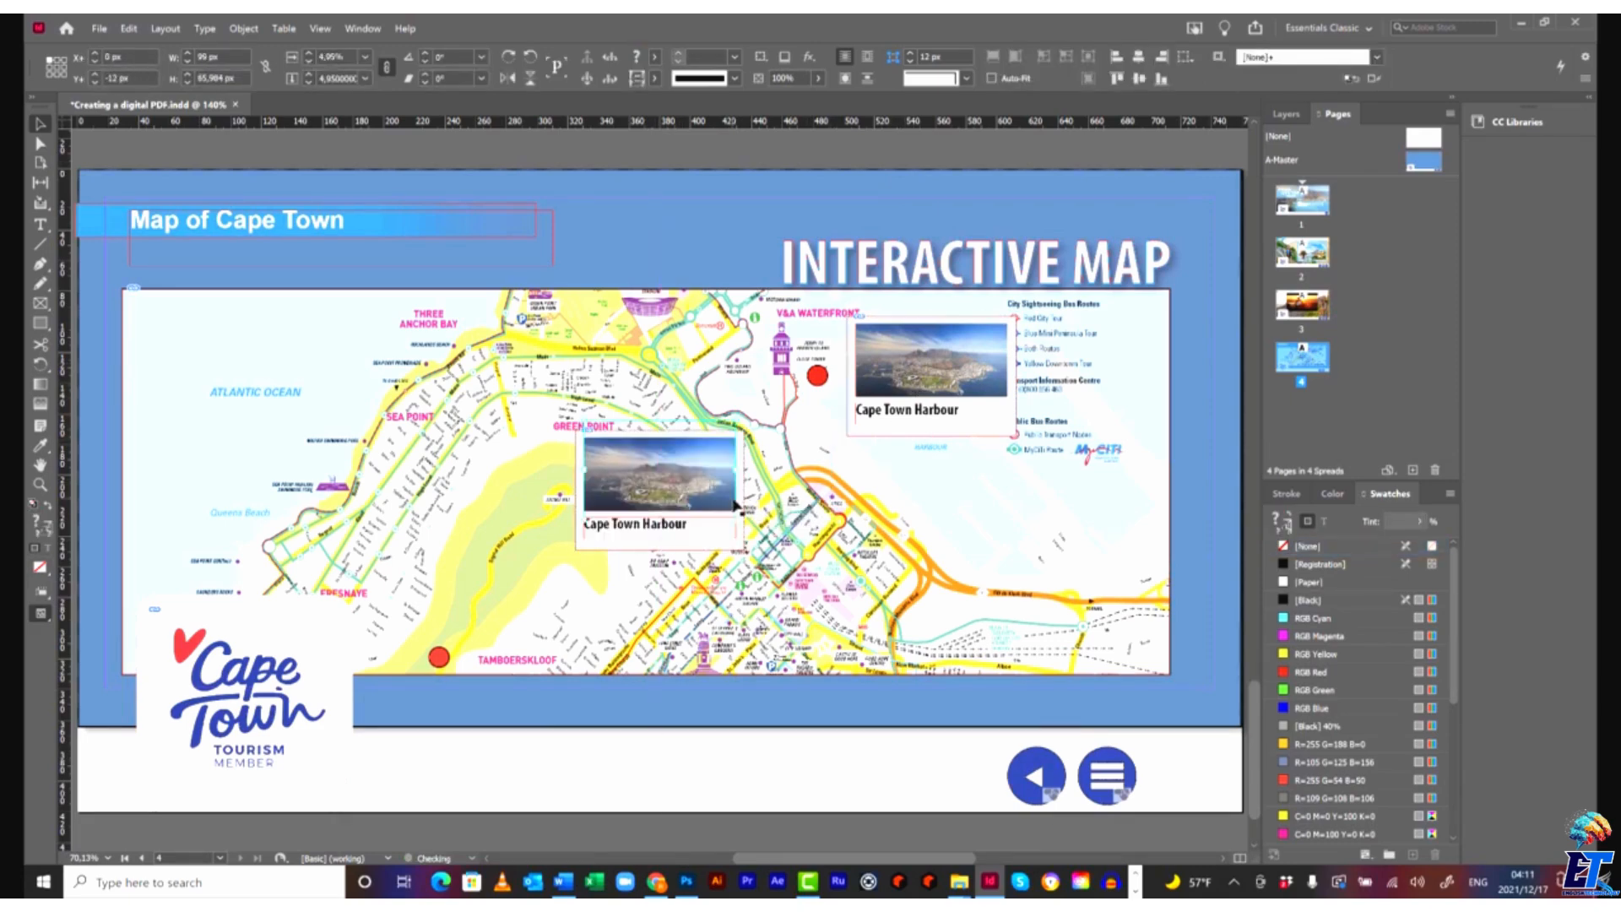
left_click(739, 481)
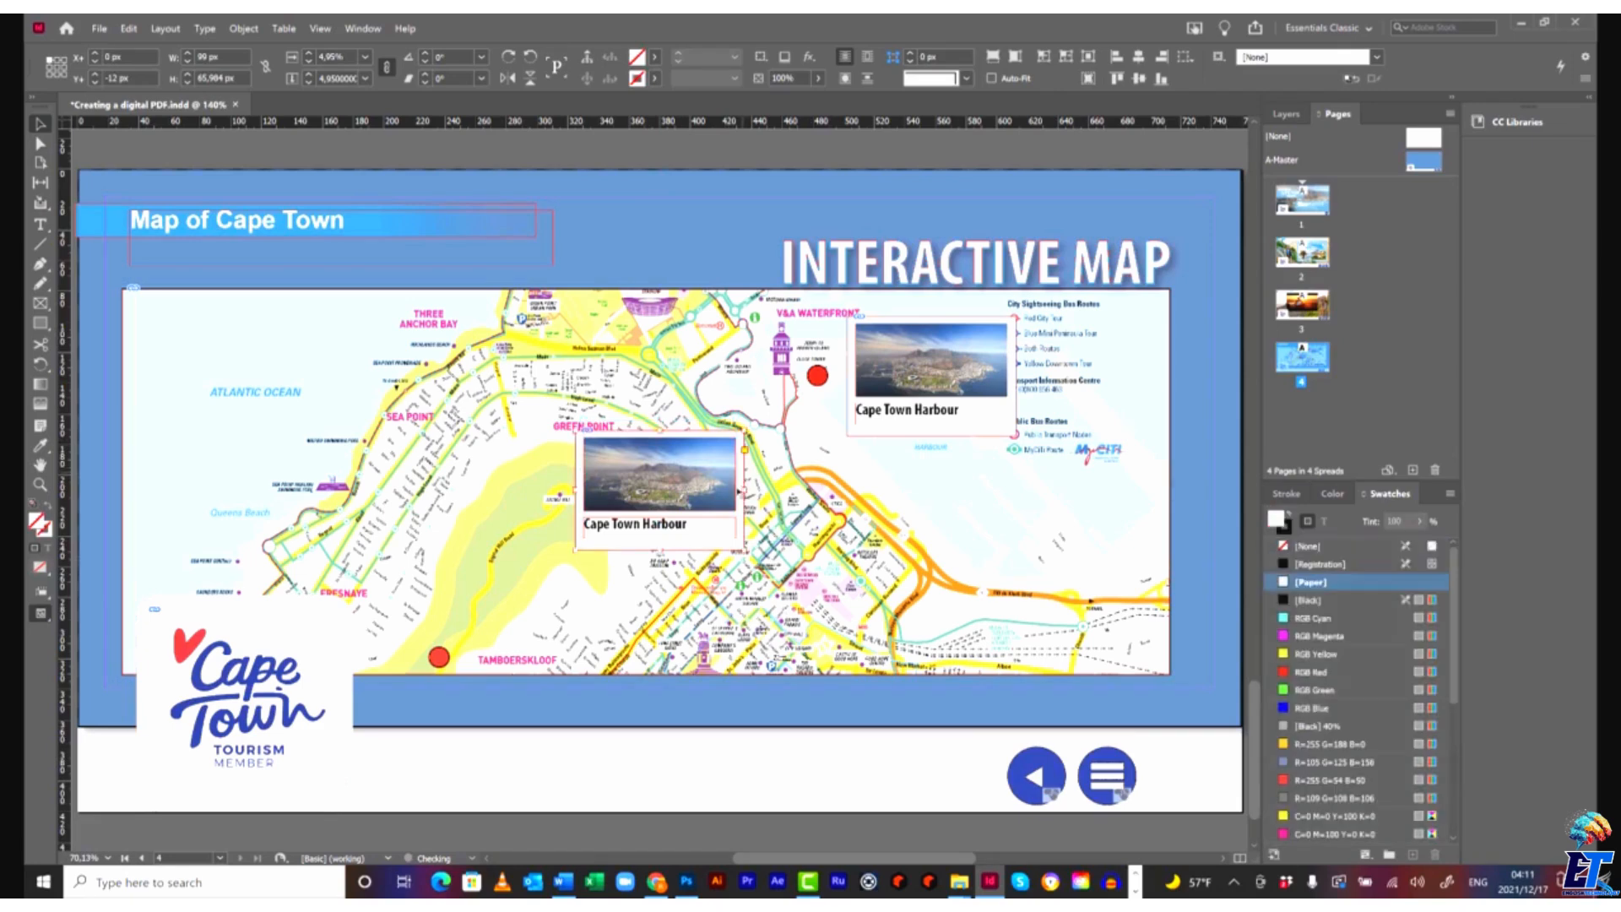
left_click(648, 358)
left_click_drag(685, 493, 716, 495)
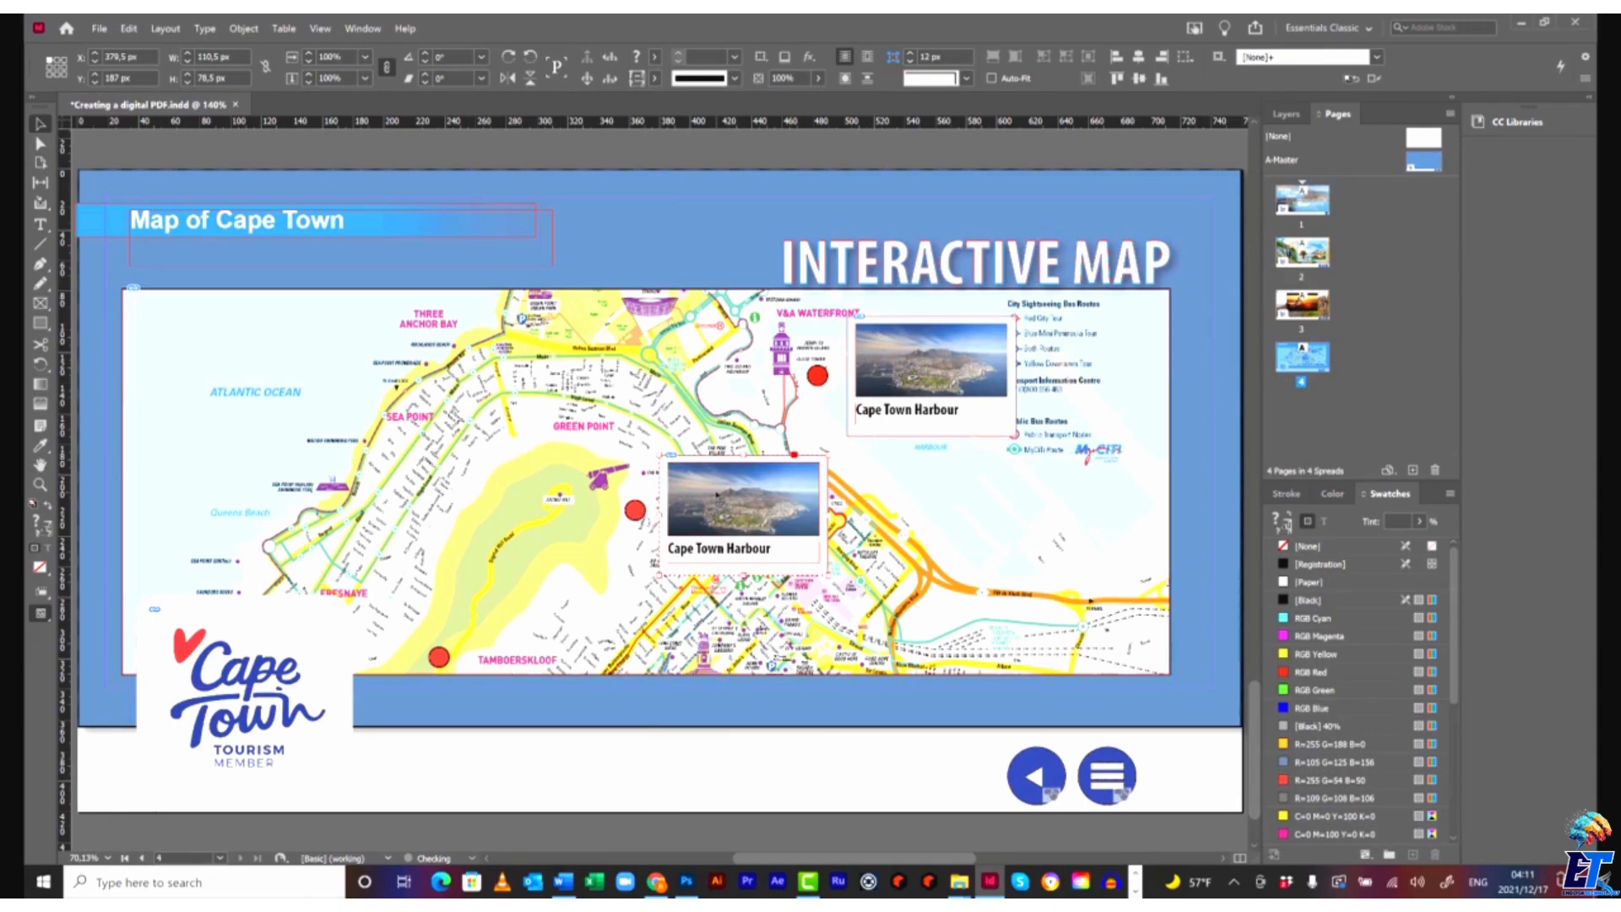
key("ctrl+v")
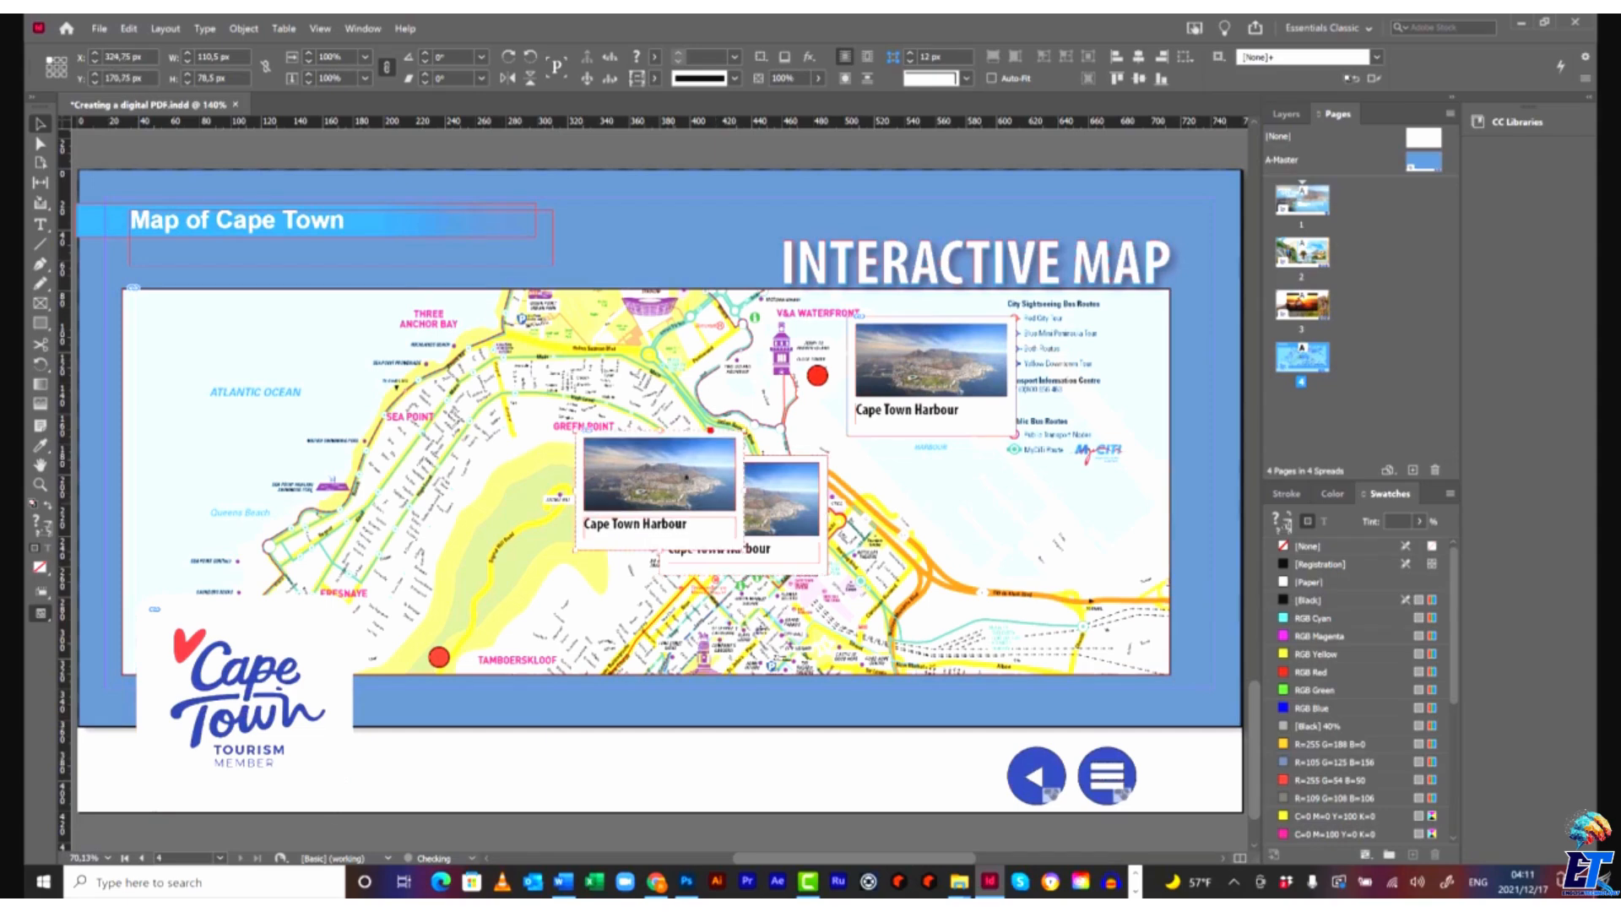
left_click_drag(704, 475, 594, 629)
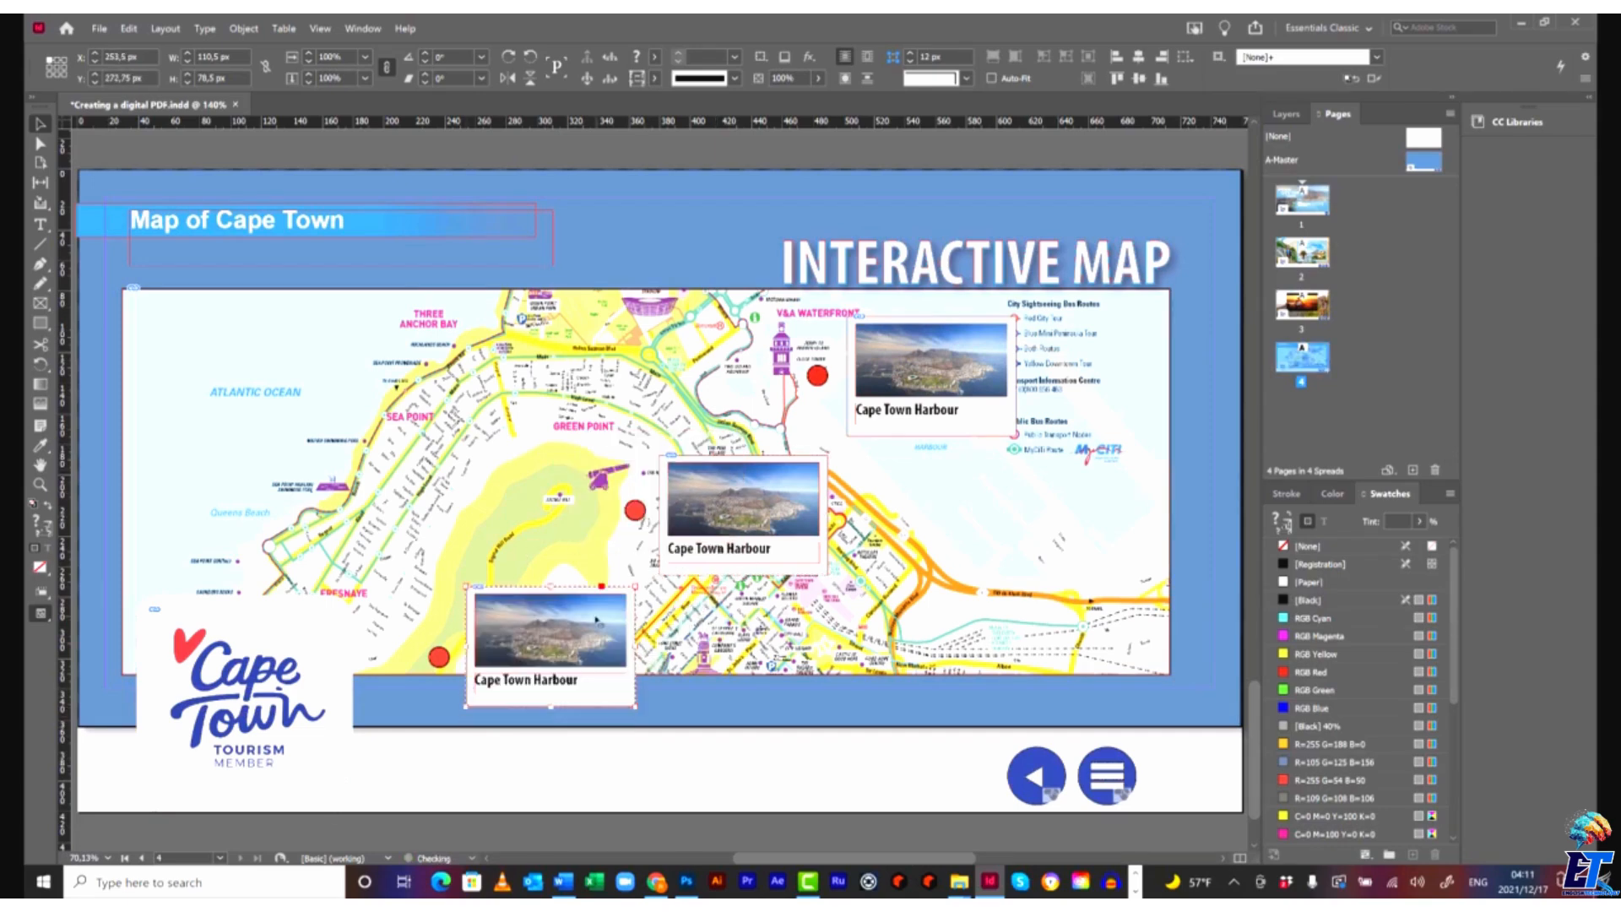
Replace the photo in the Bo-Kaap pop-up with Cape_Town_Clifton_Beach2.jpg, keeping the default image import options.
left_click(760, 485)
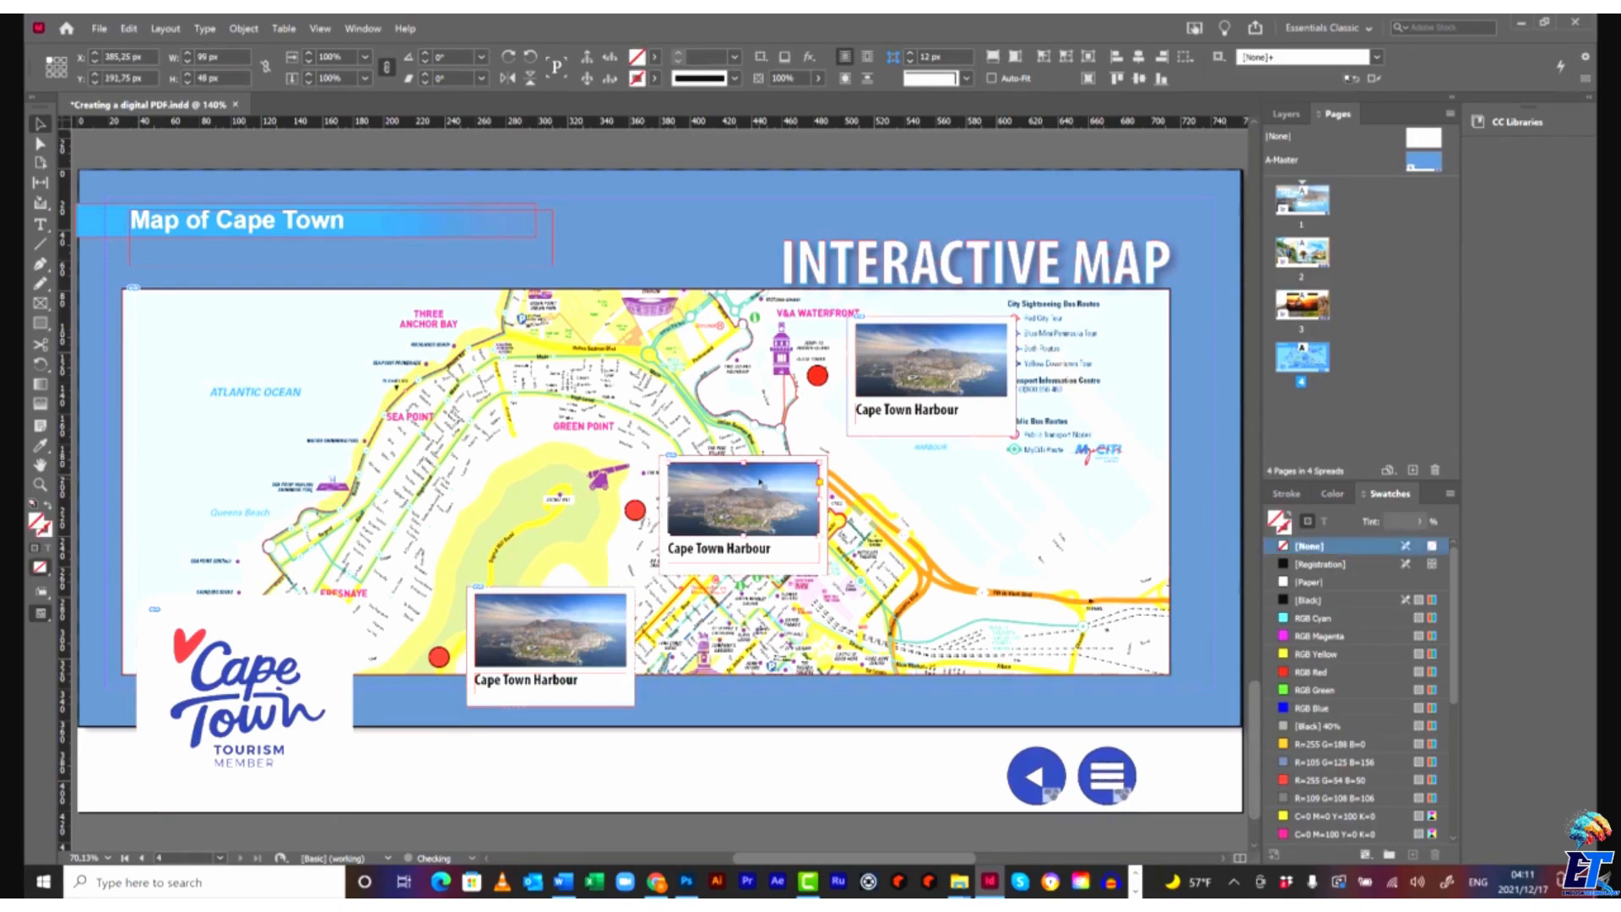
left_click(99, 28)
key("Escape")
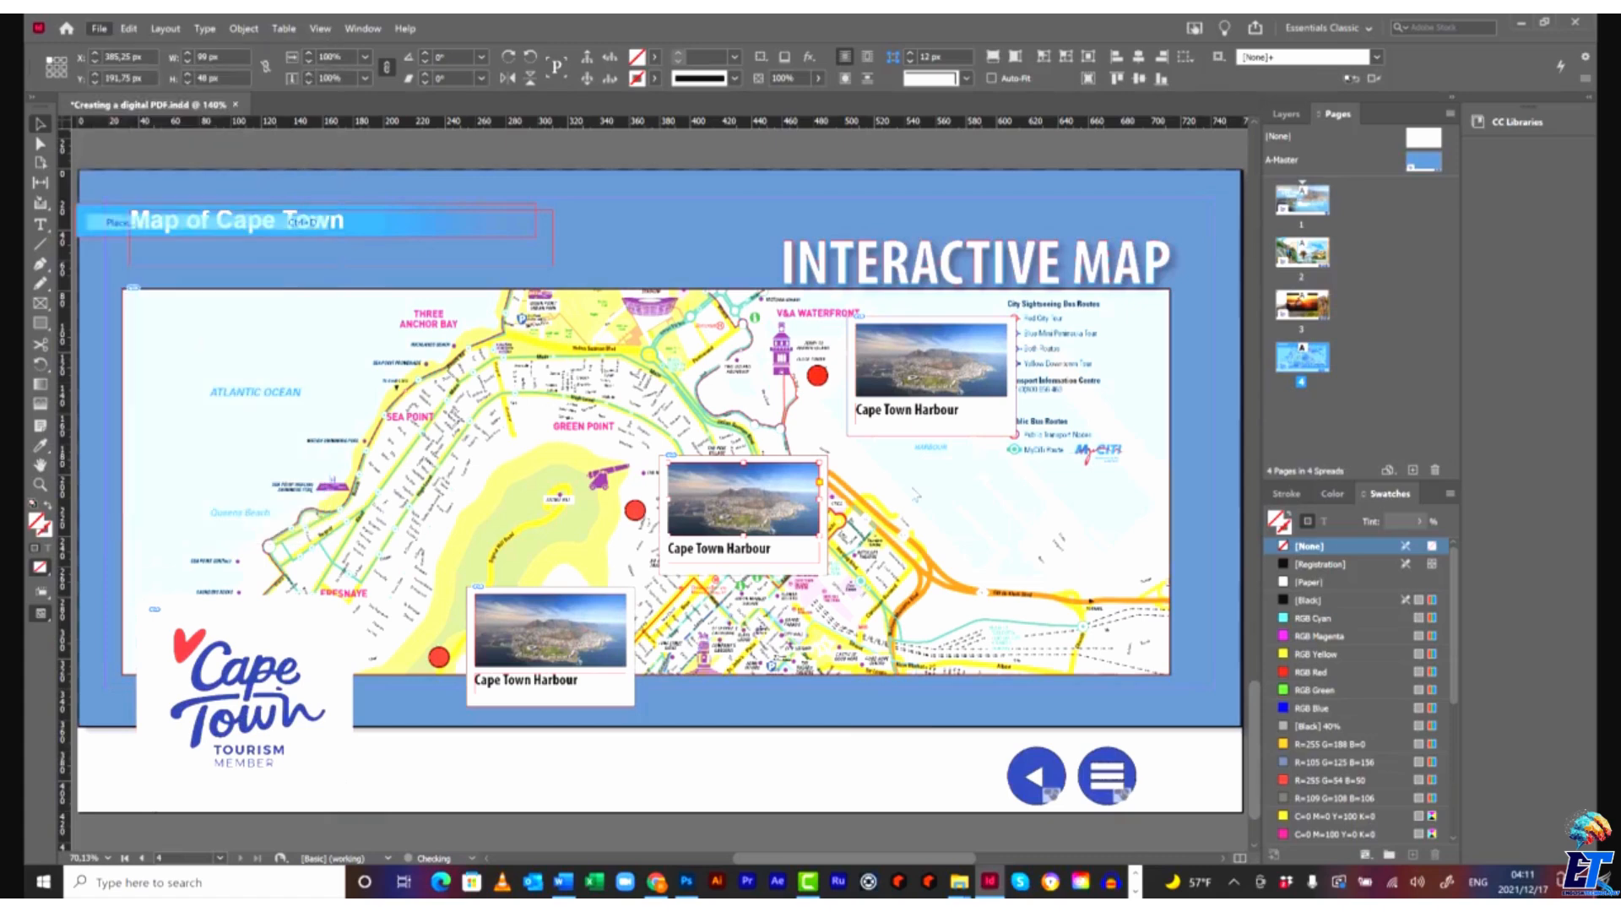
key("ctrl+d")
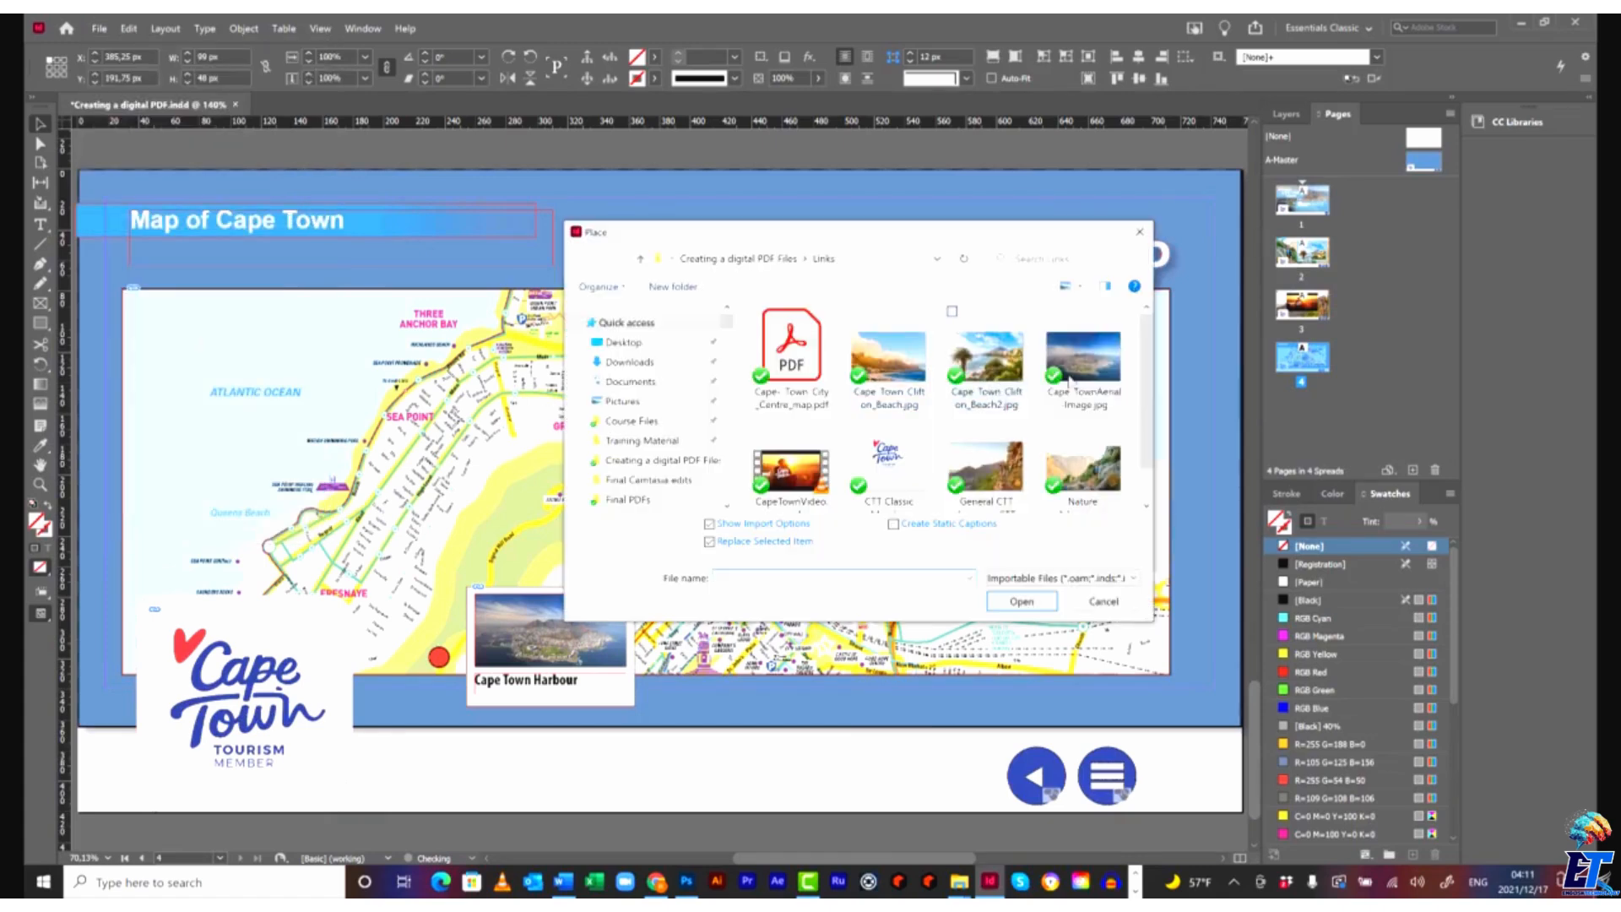
double_click(1001, 376)
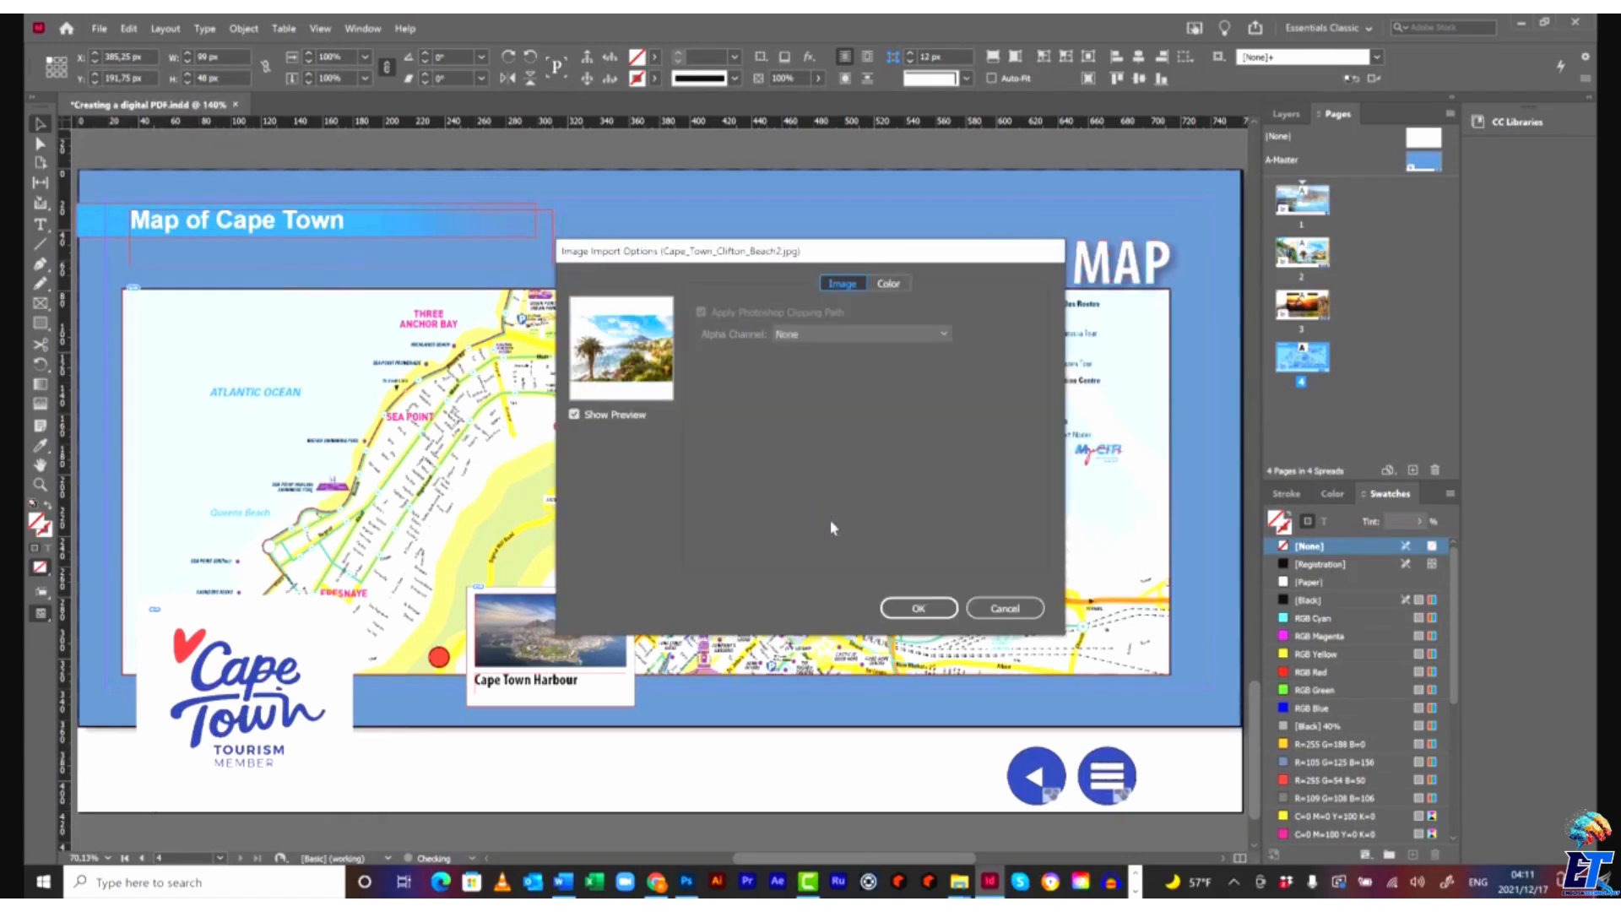
left_click(917, 608)
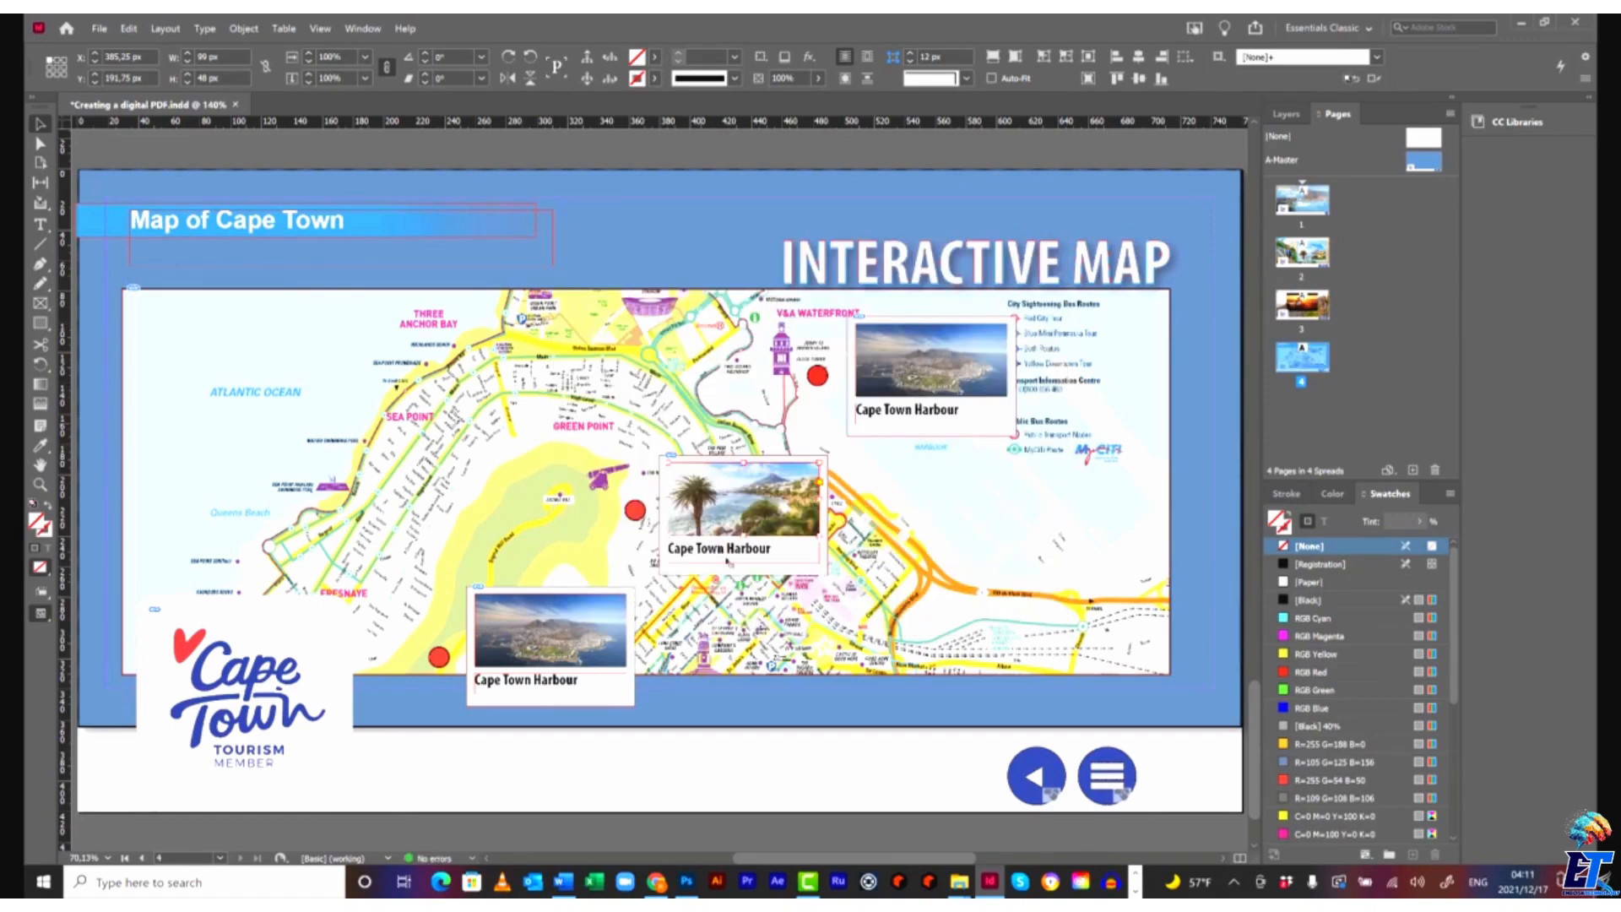
Change the caption of the Bo-Kaap pop-up to Clifton Beach.
left_click(765, 550)
left_click_drag(766, 550, 596, 552)
type("Clifton Beach")
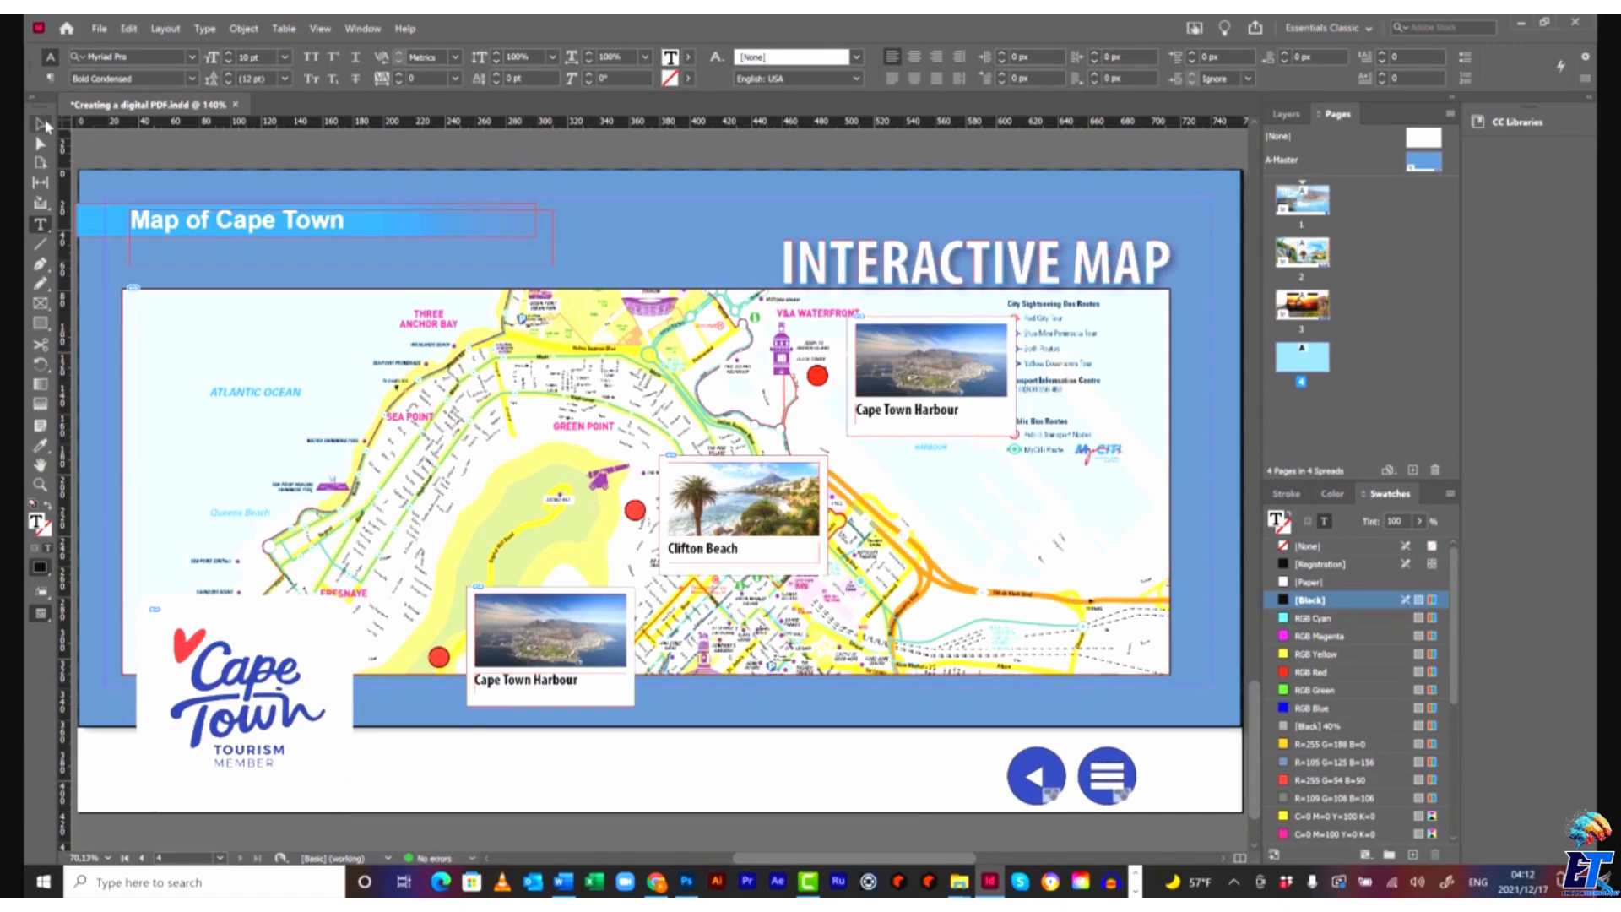
Replace the photo in the Tamboerskloof pop-up with Nature Adventure - Outdoor Activities.jpg, keeping the default image import options.
left_click(618, 626)
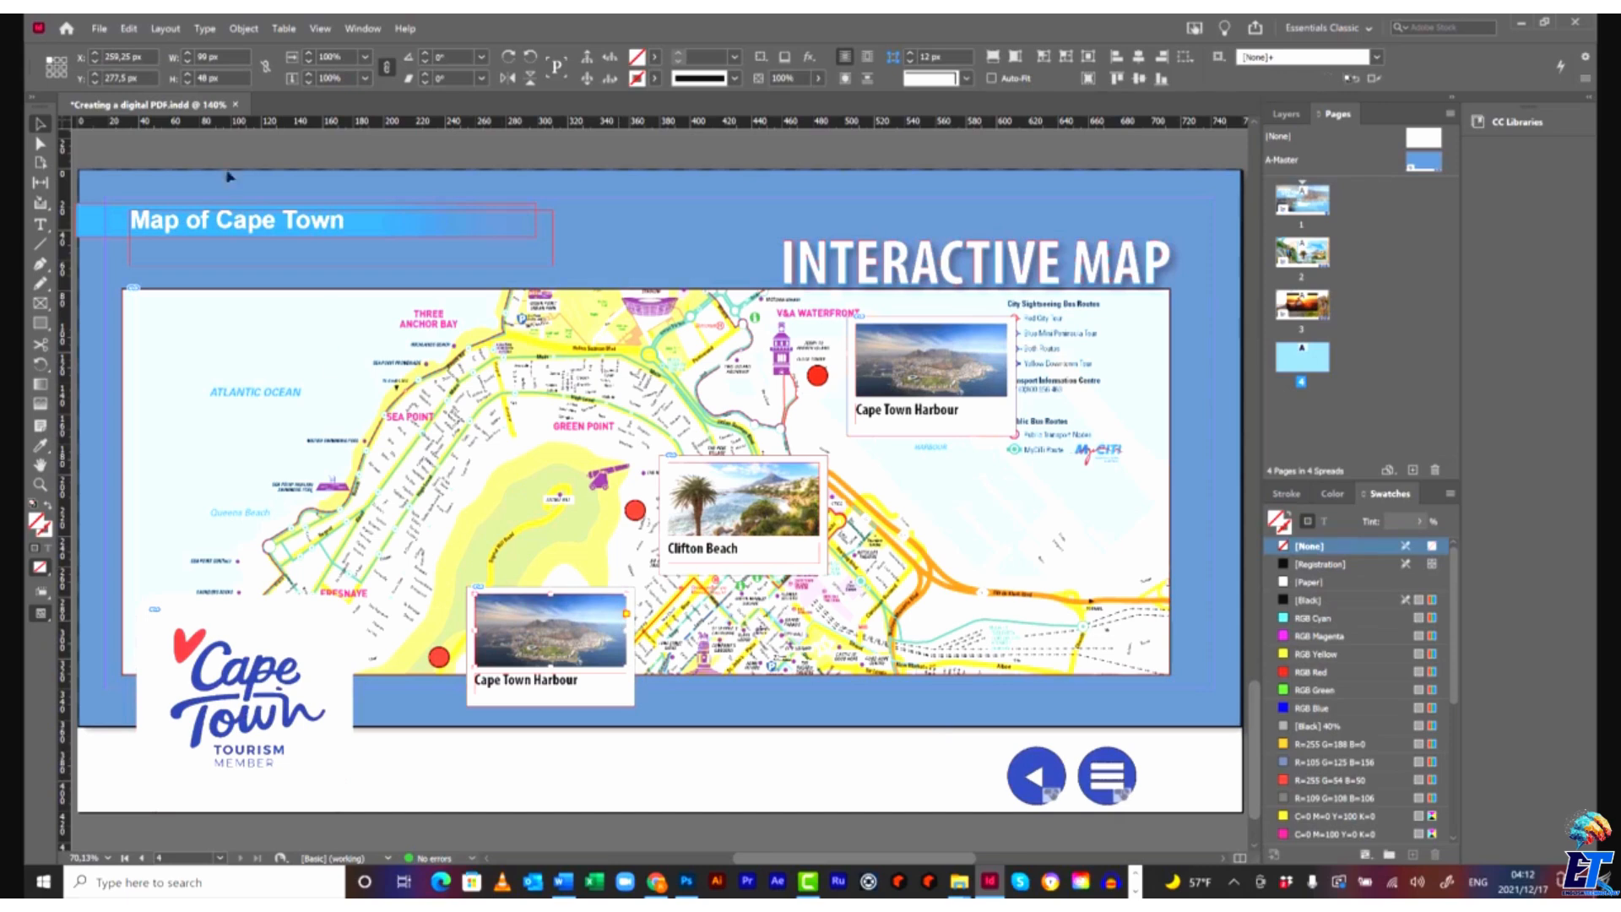
left_click(99, 28)
left_click(169, 211)
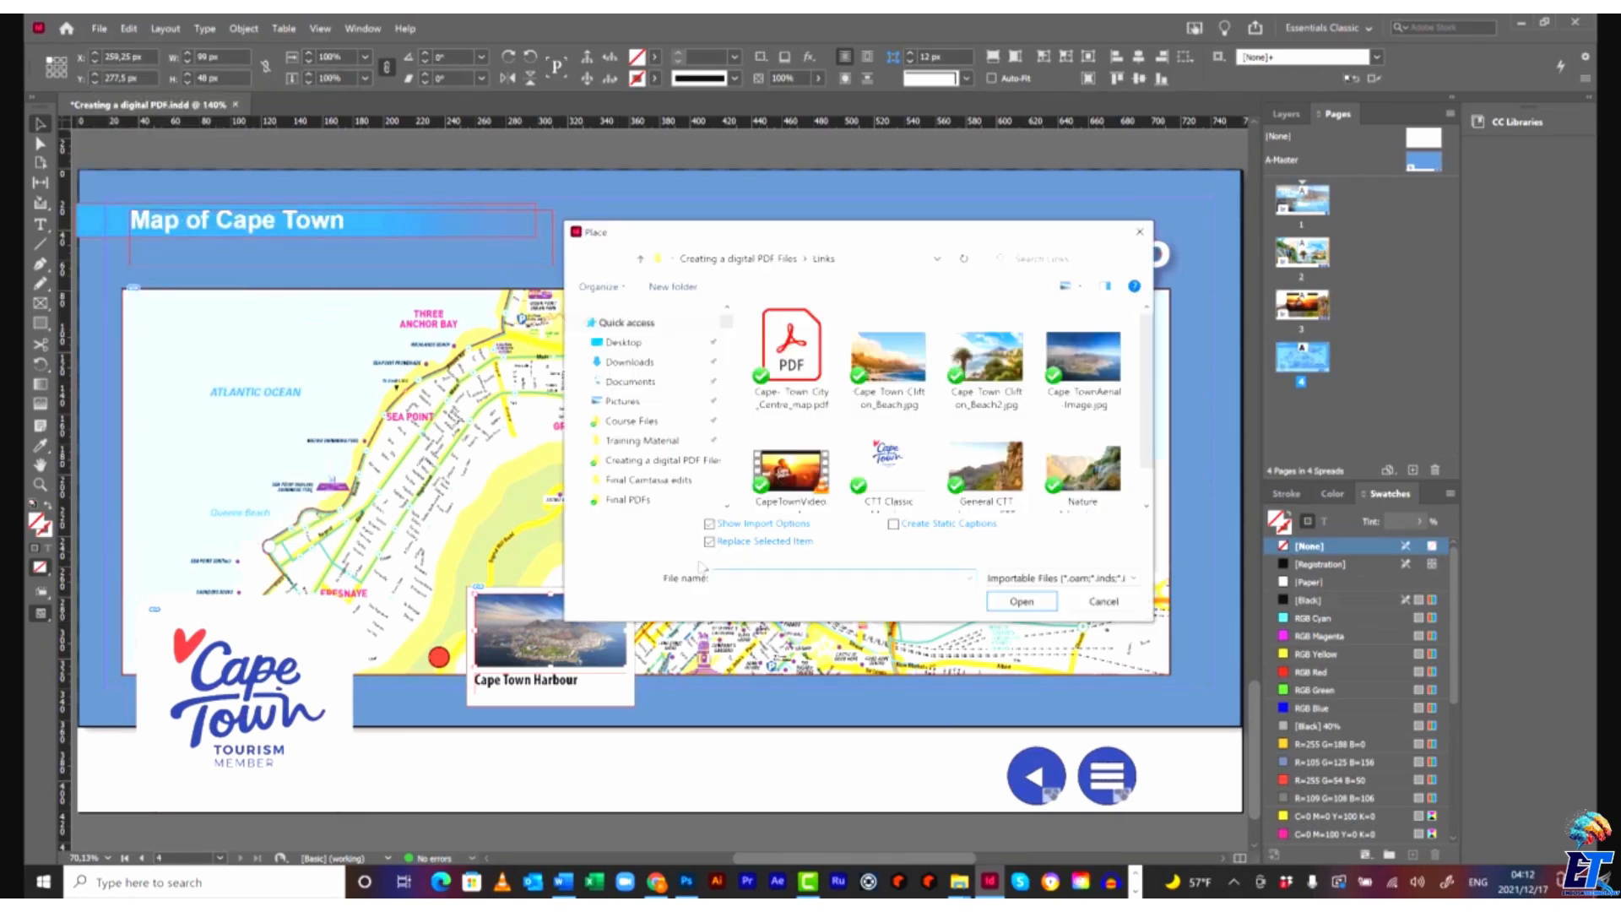
scroll(1148, 454, "down", 1)
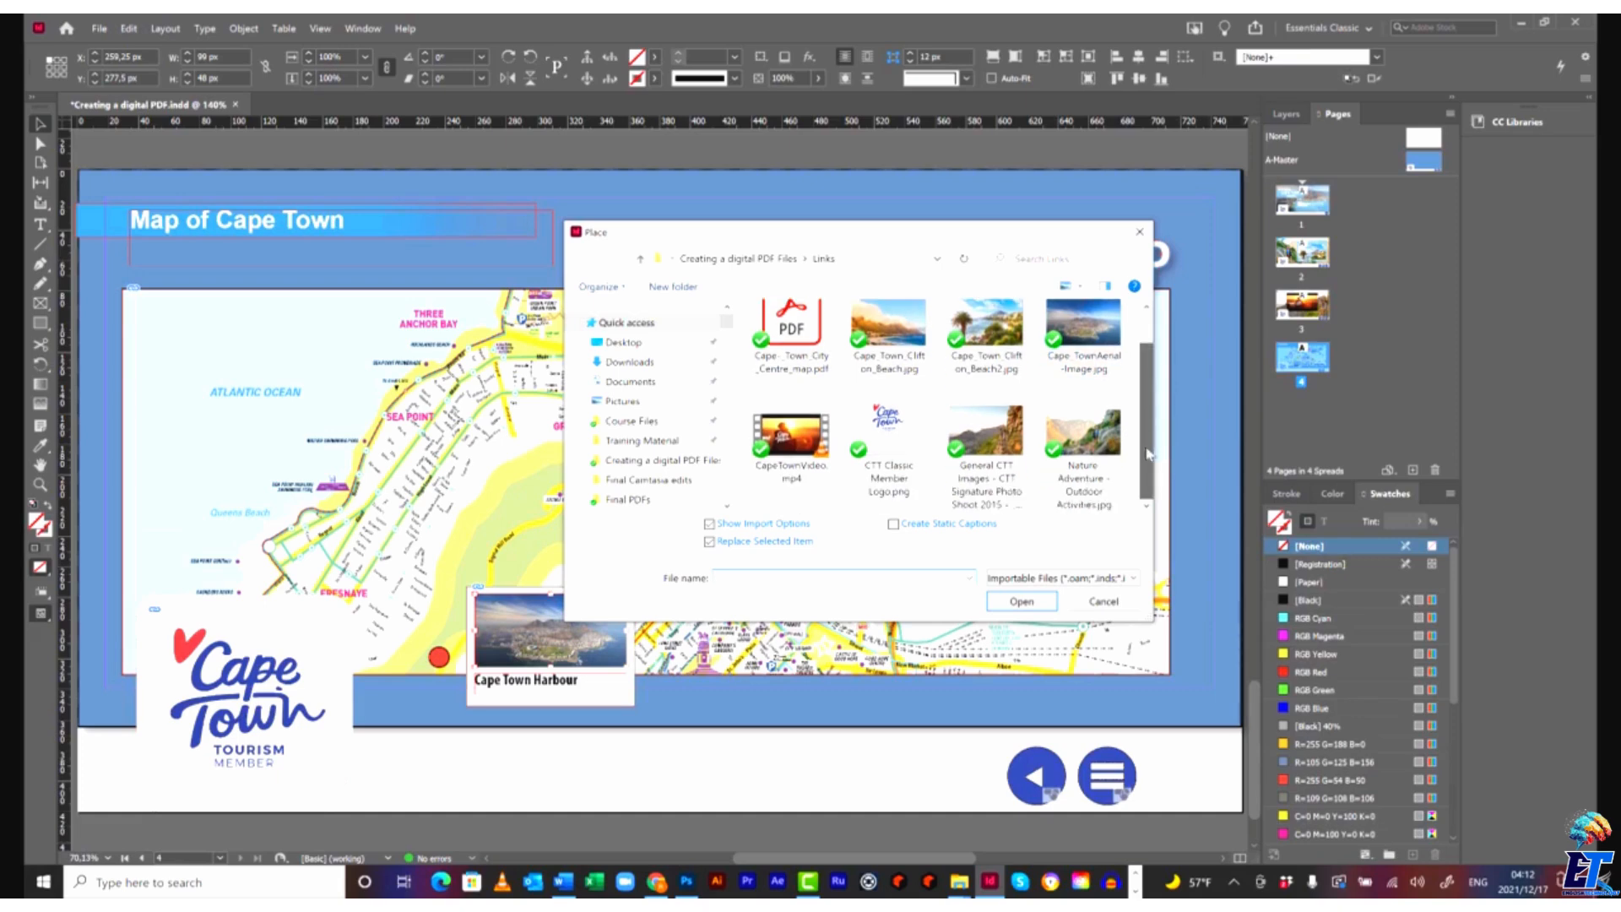
double_click(1084, 435)
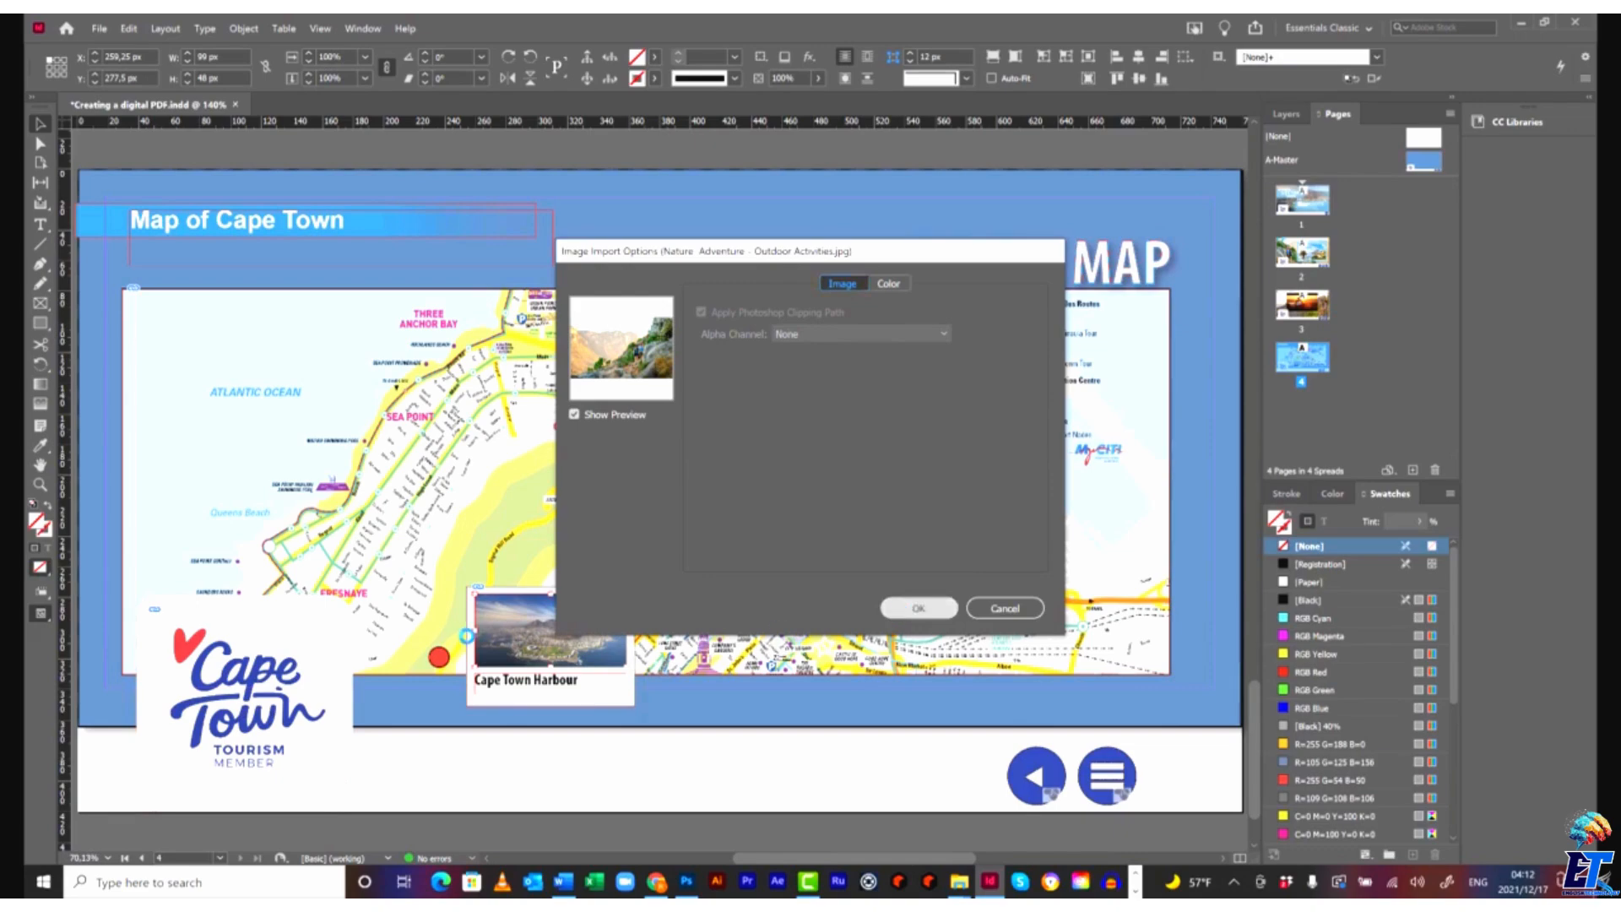
key("Return")
Change the caption of the Tamboerskloof pop-up to Table Mountain and deselect everything.
double_click(581, 676)
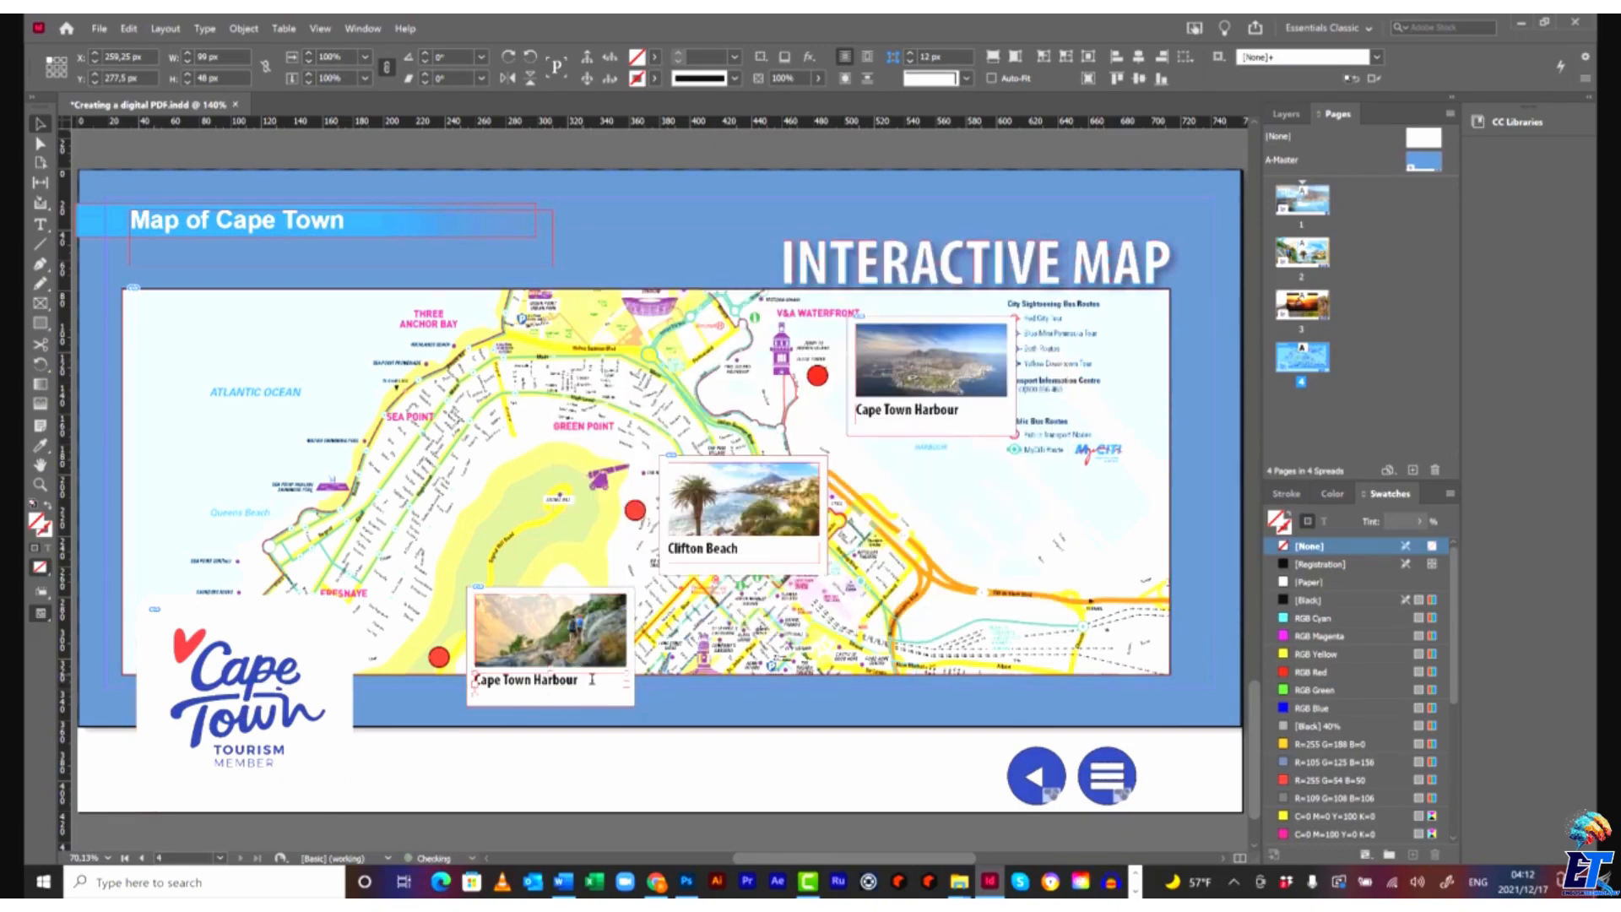
triple_click(453, 678)
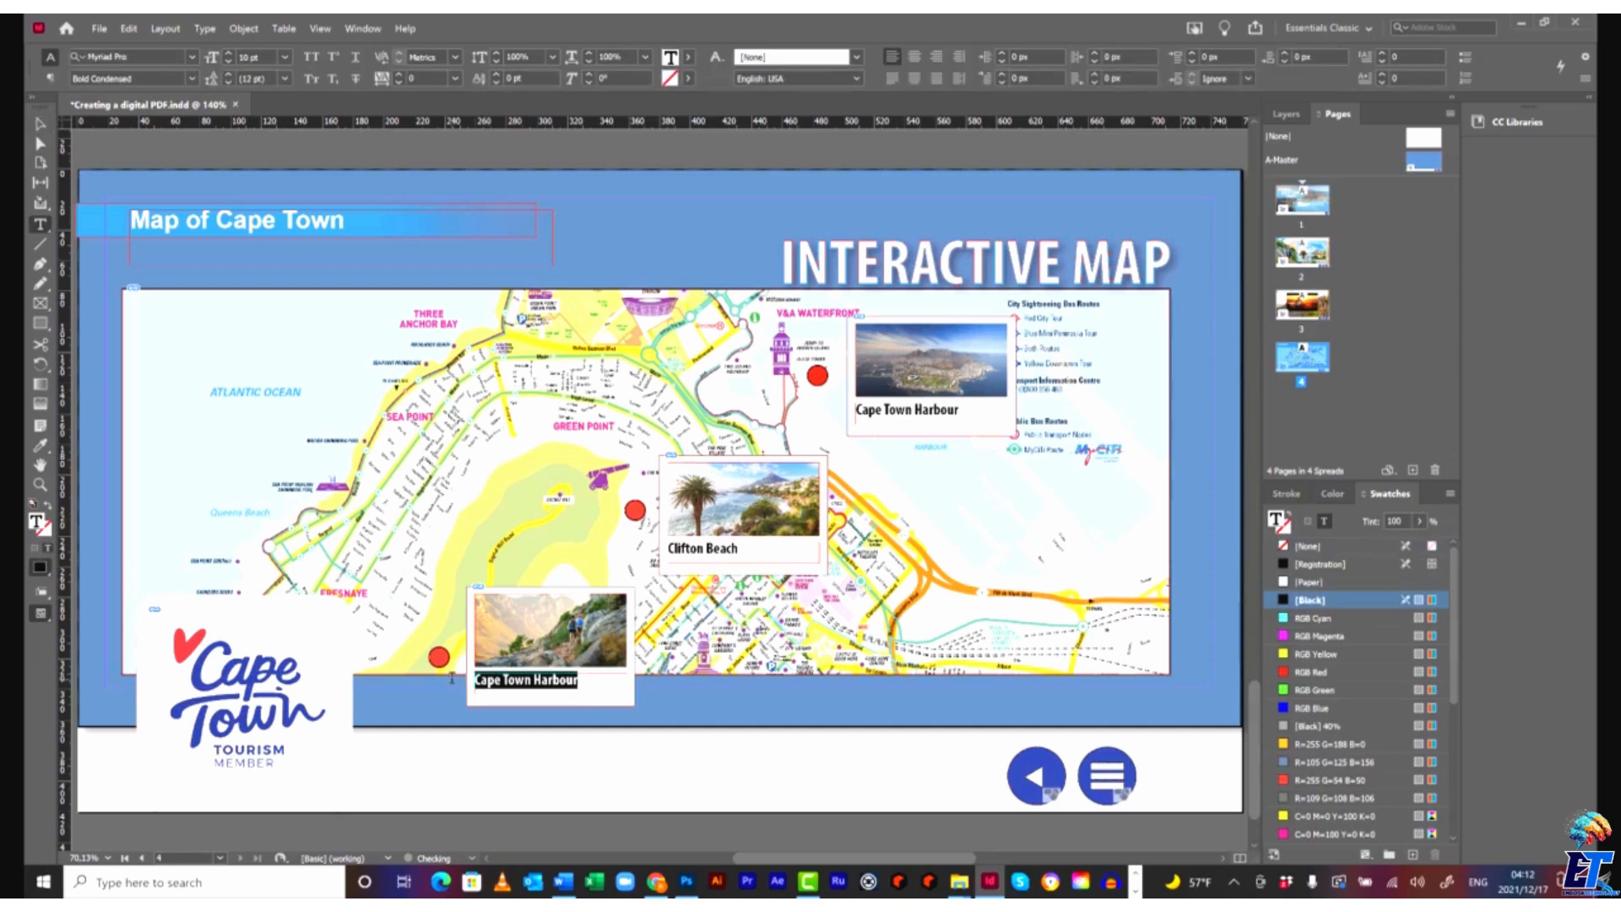
type("C")
type("Table Mountain")
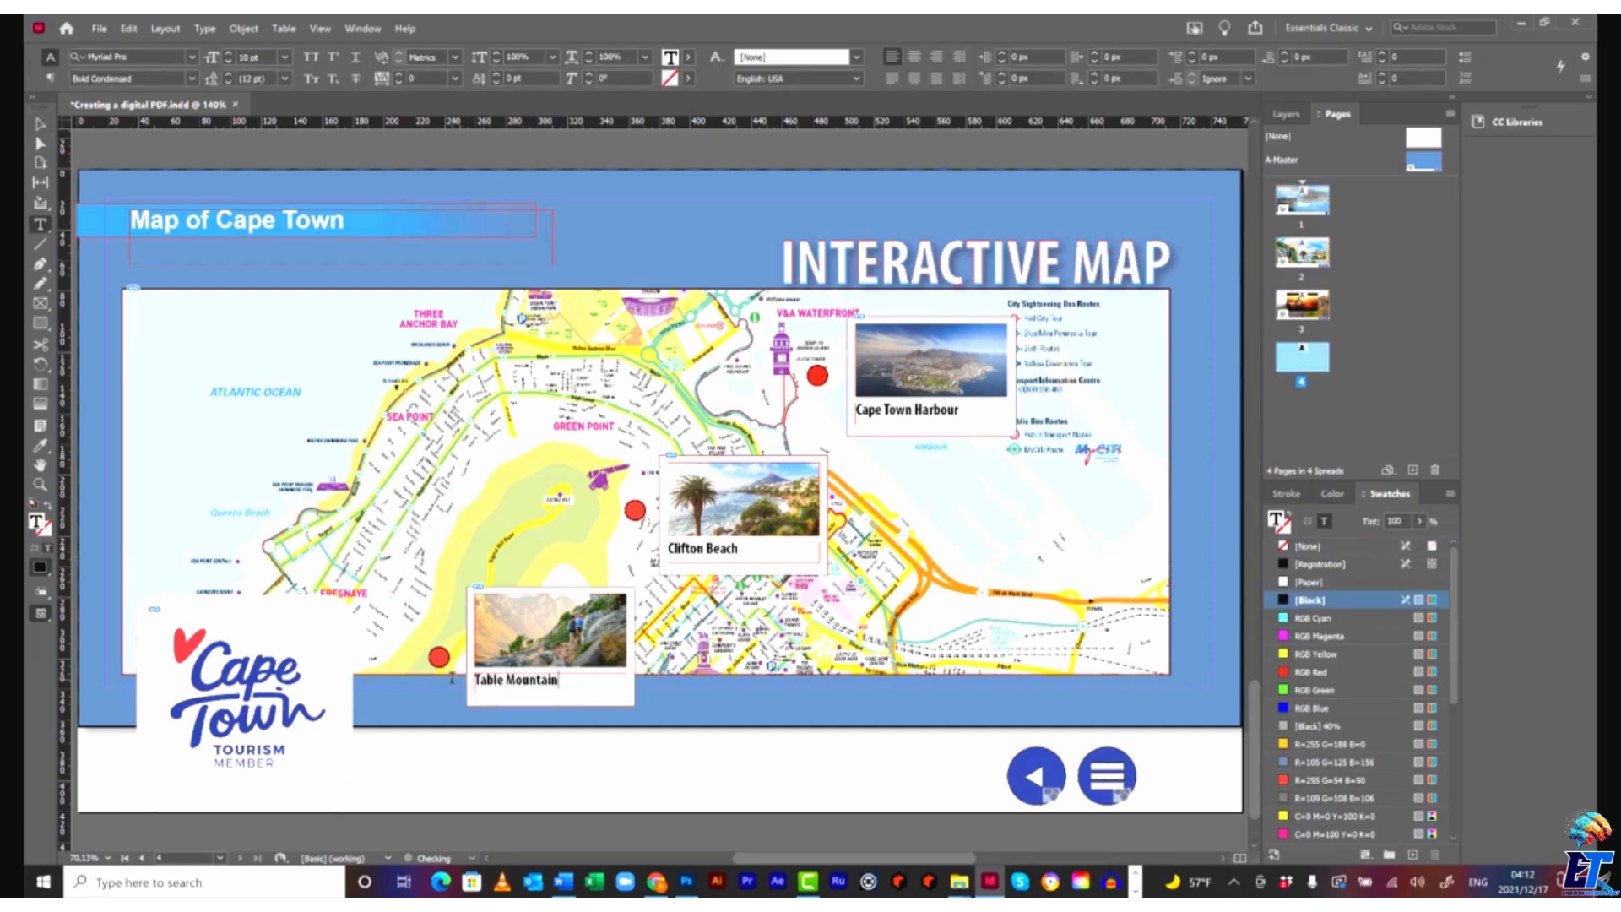
left_click(40, 124)
left_click(680, 179)
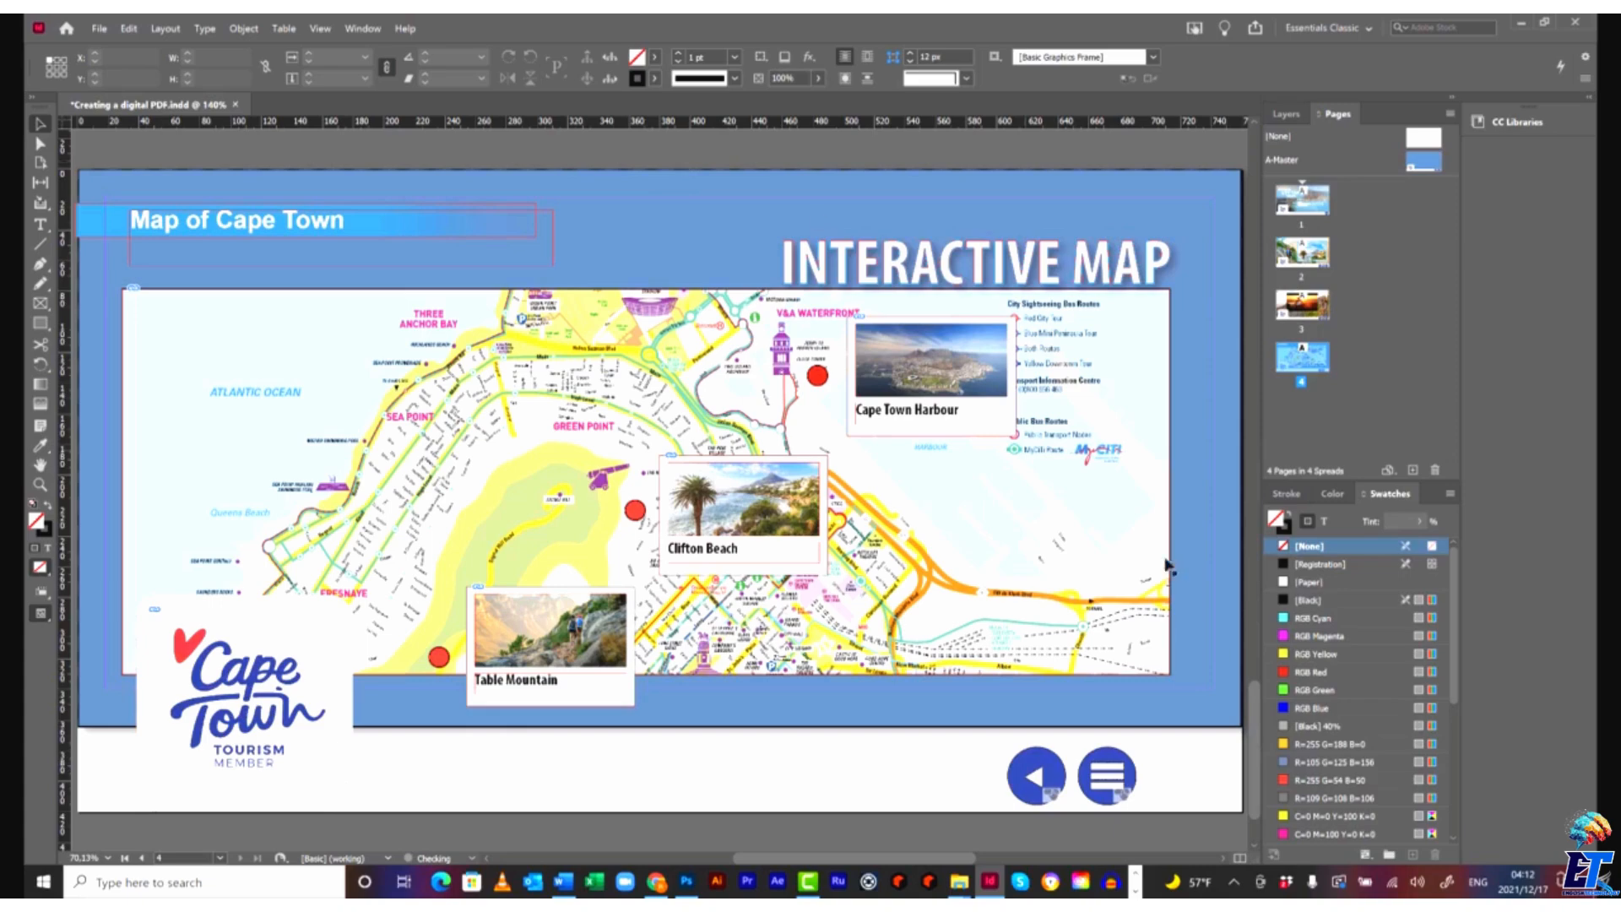
Return to the cover page with the index and save the document.
scroll(1262, 772, "up", 5)
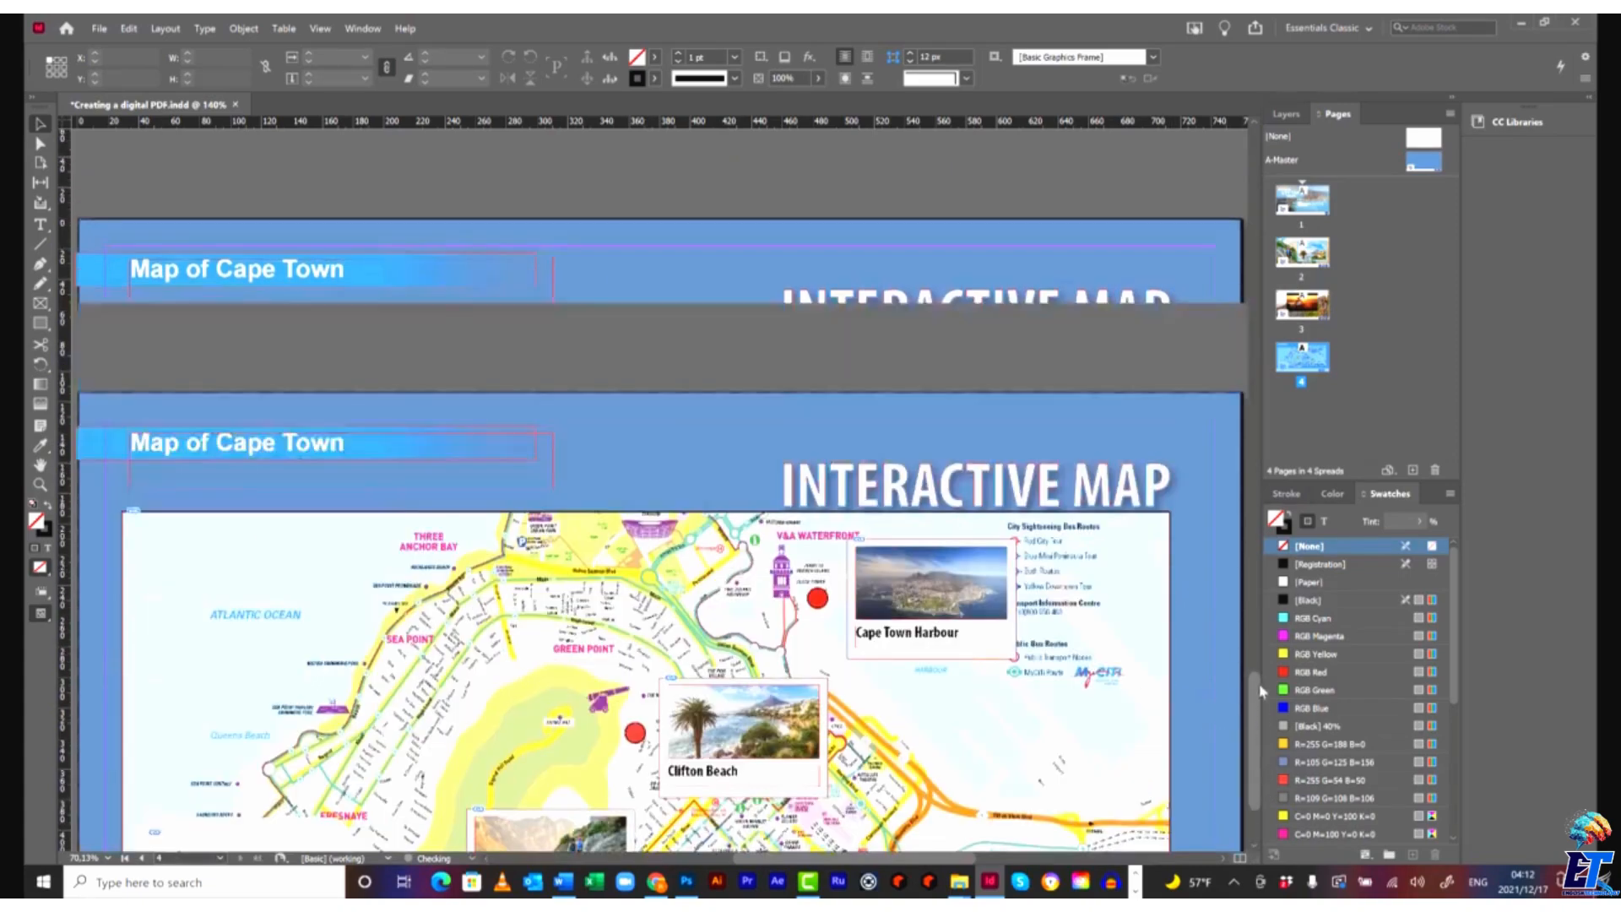
scroll(1228, 580, "up", 10)
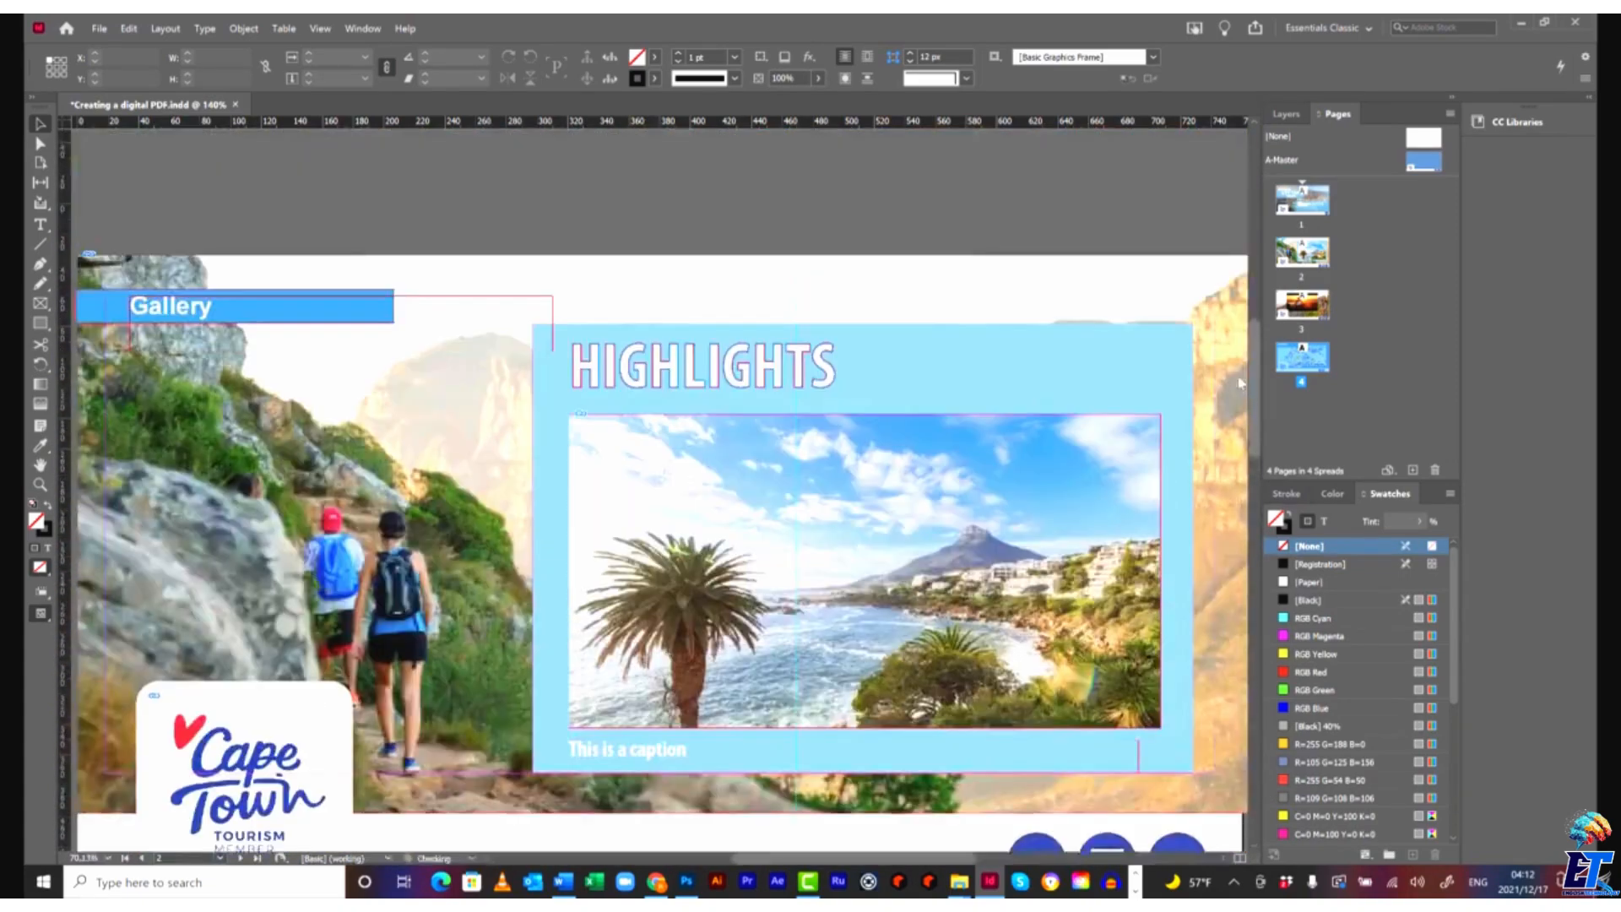
scroll(1252, 237, "down", 1)
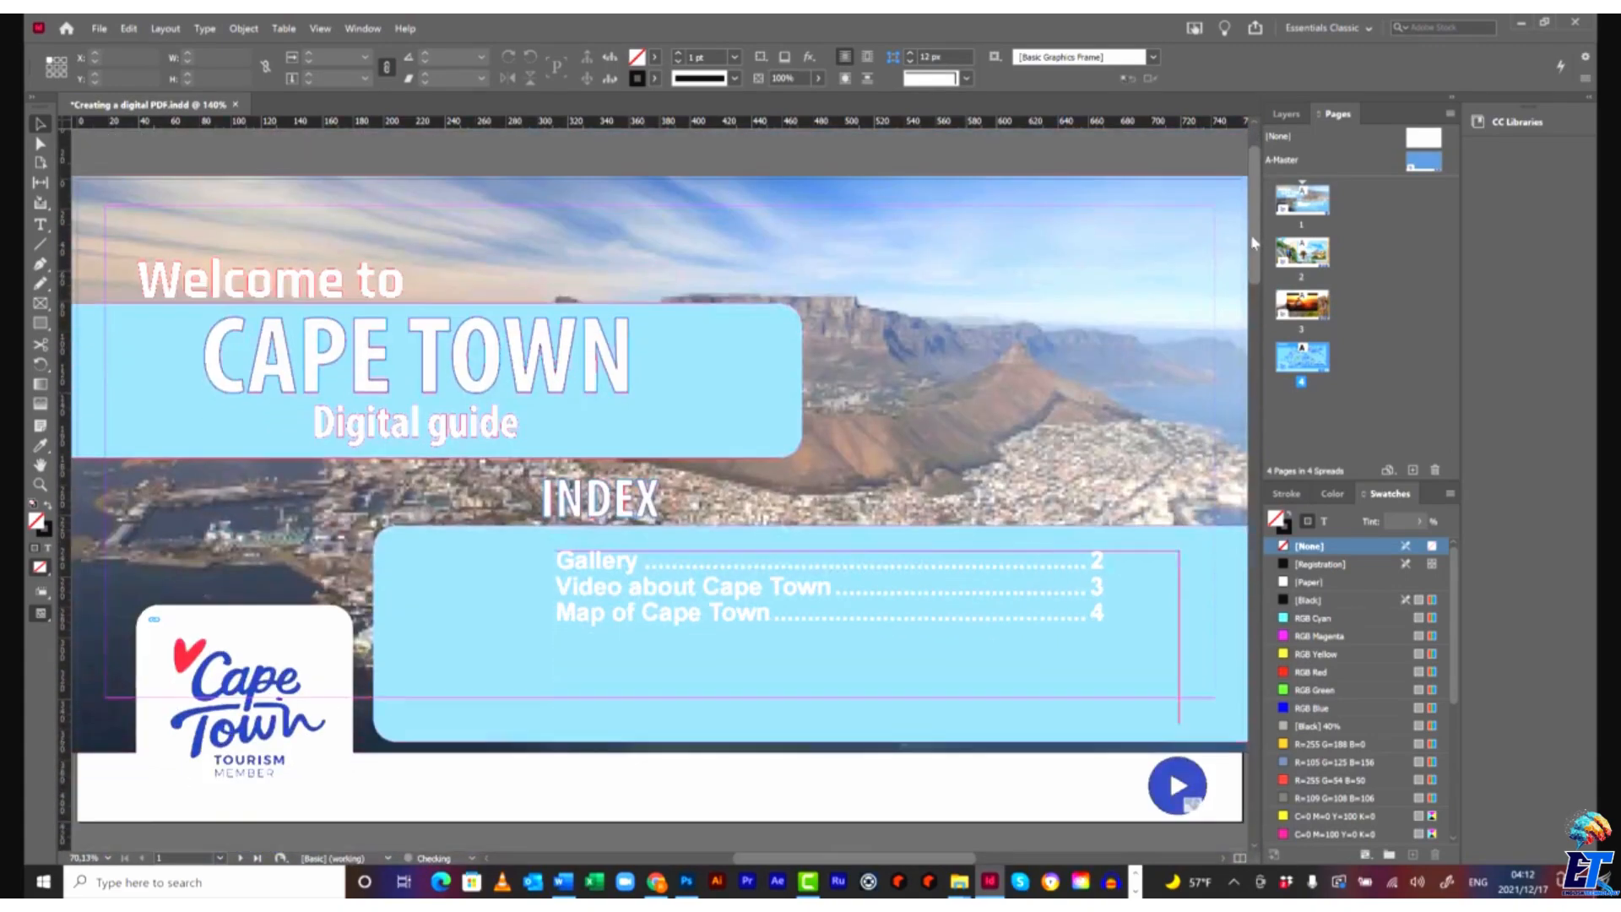
left_click(101, 29)
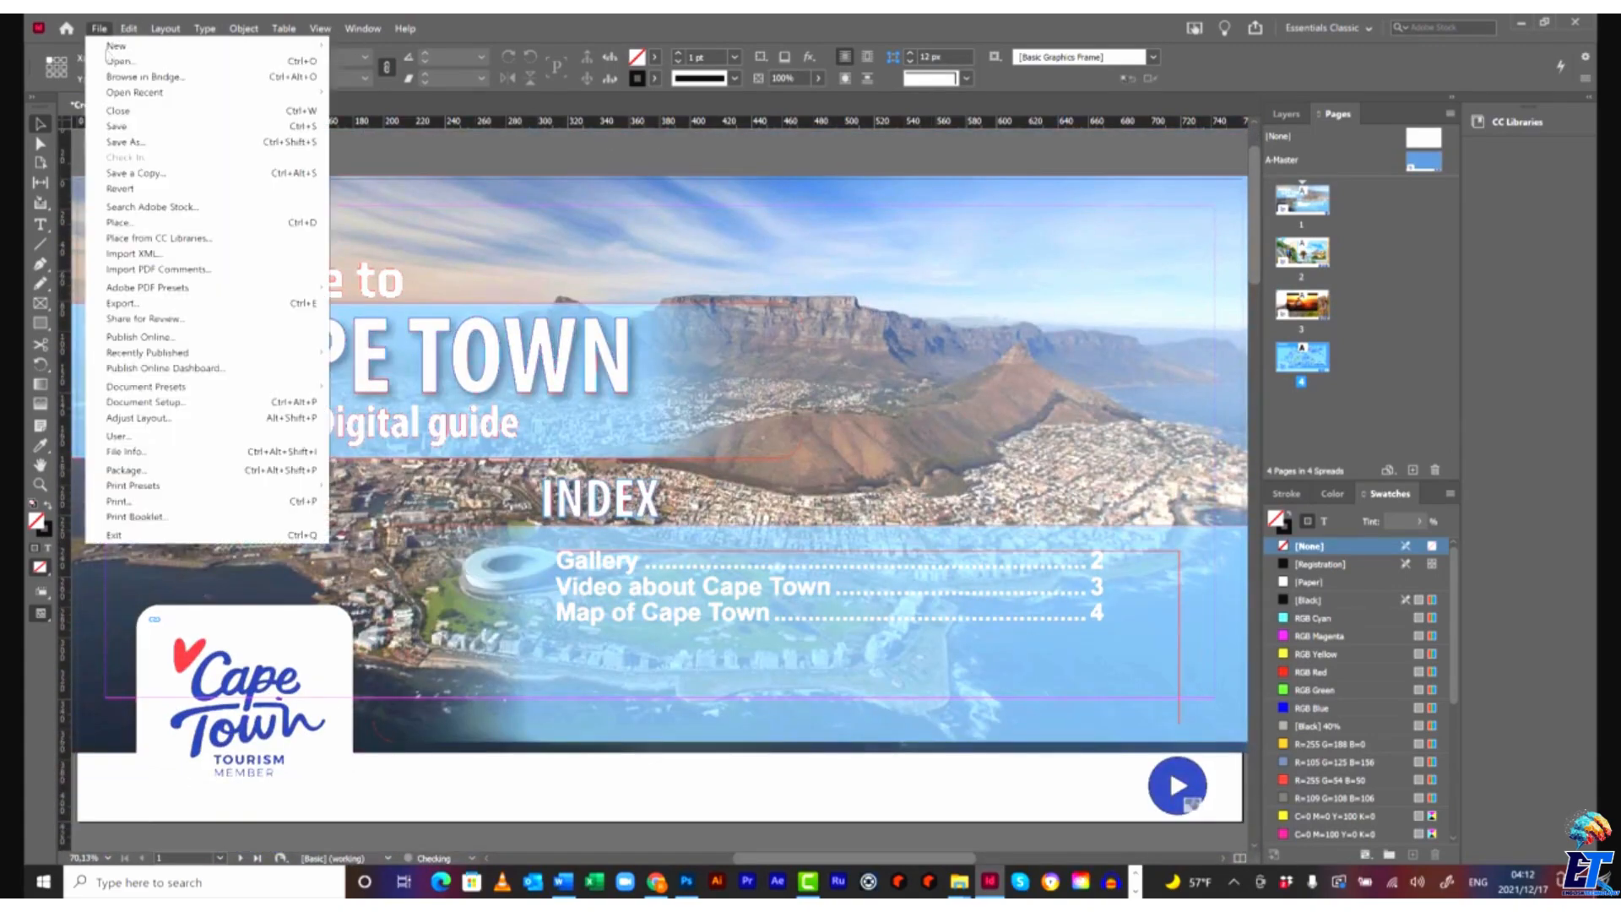
left_click(107, 129)
Export all pages as the interactive PDF Creating a digital PDF.pdf in Course Files, replacing the existing file and keeping the export settings.
left_click(100, 28)
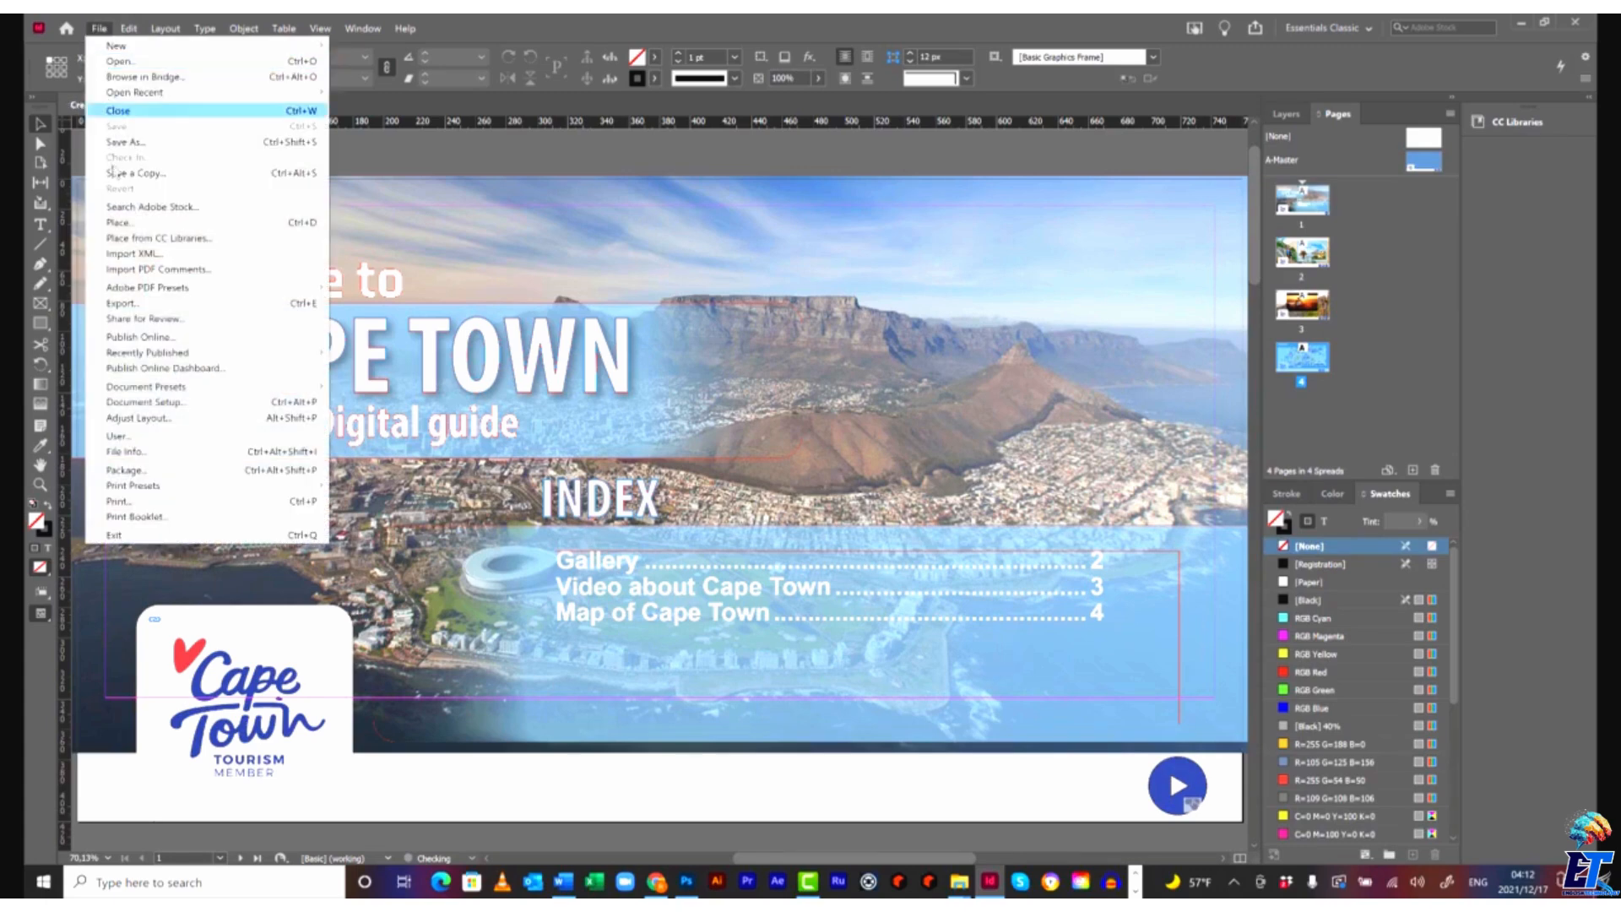
left_click(135, 303)
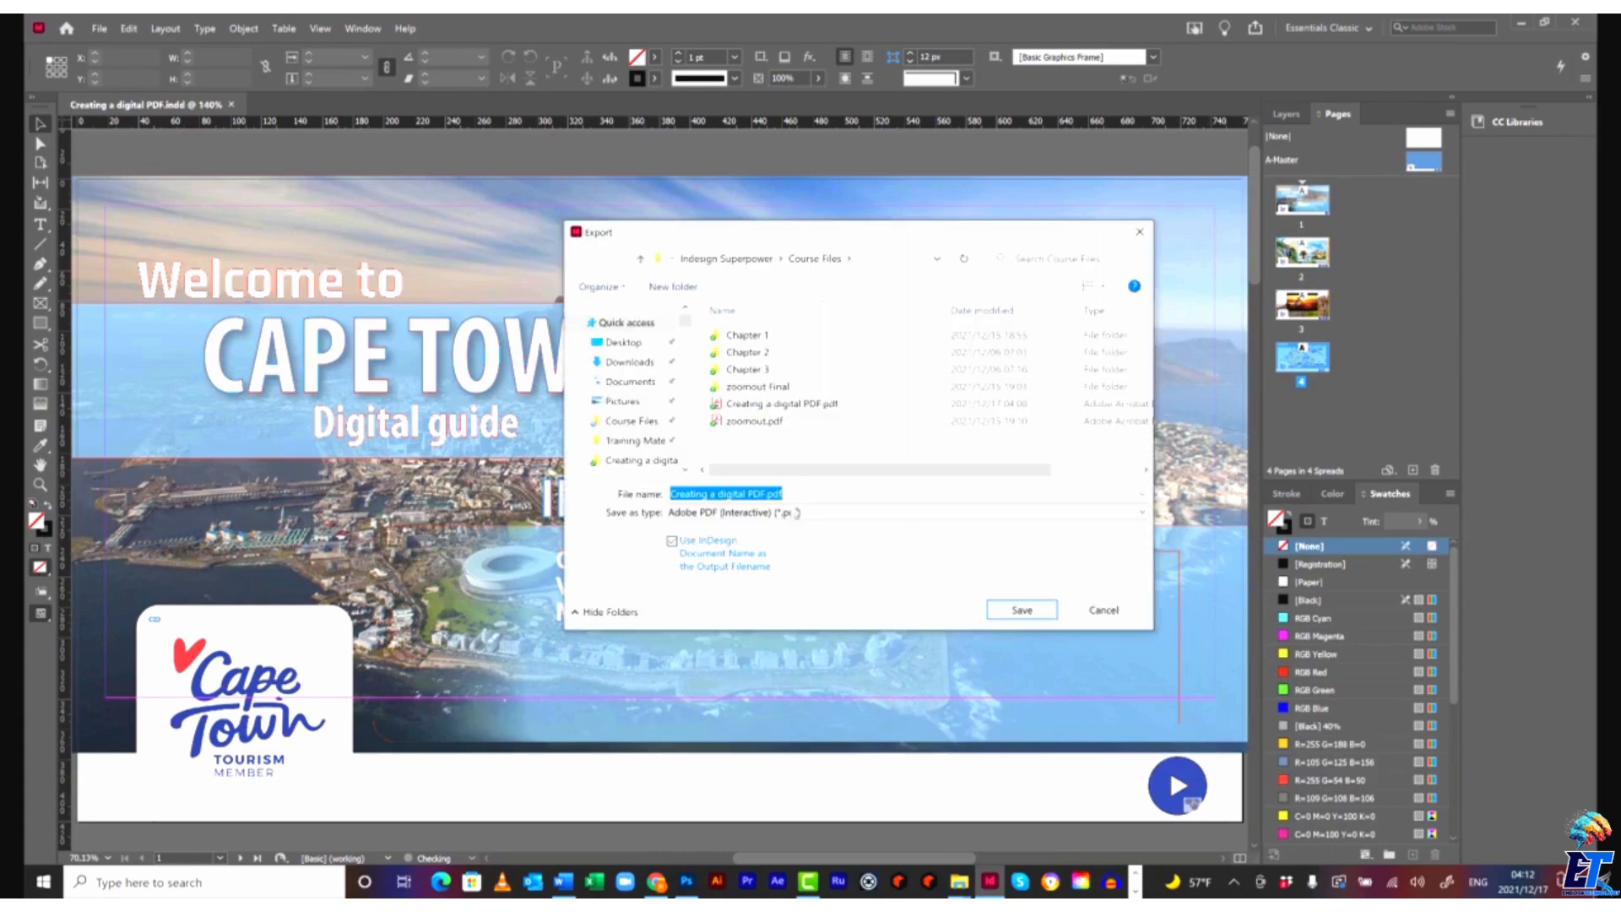
left_click(1022, 609)
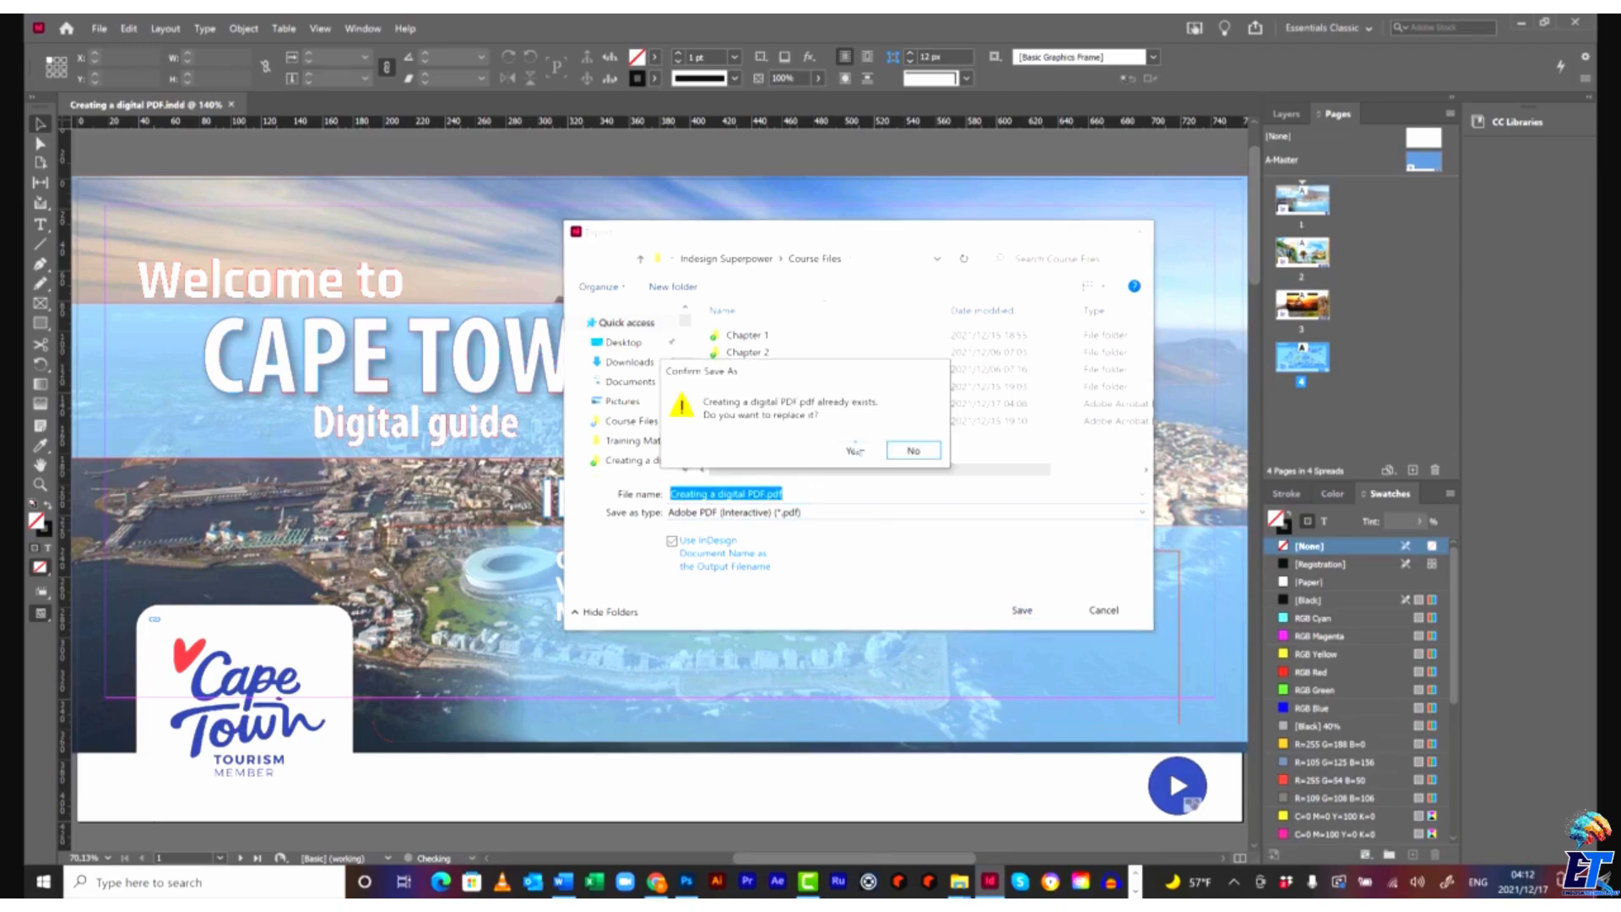
left_click(854, 450)
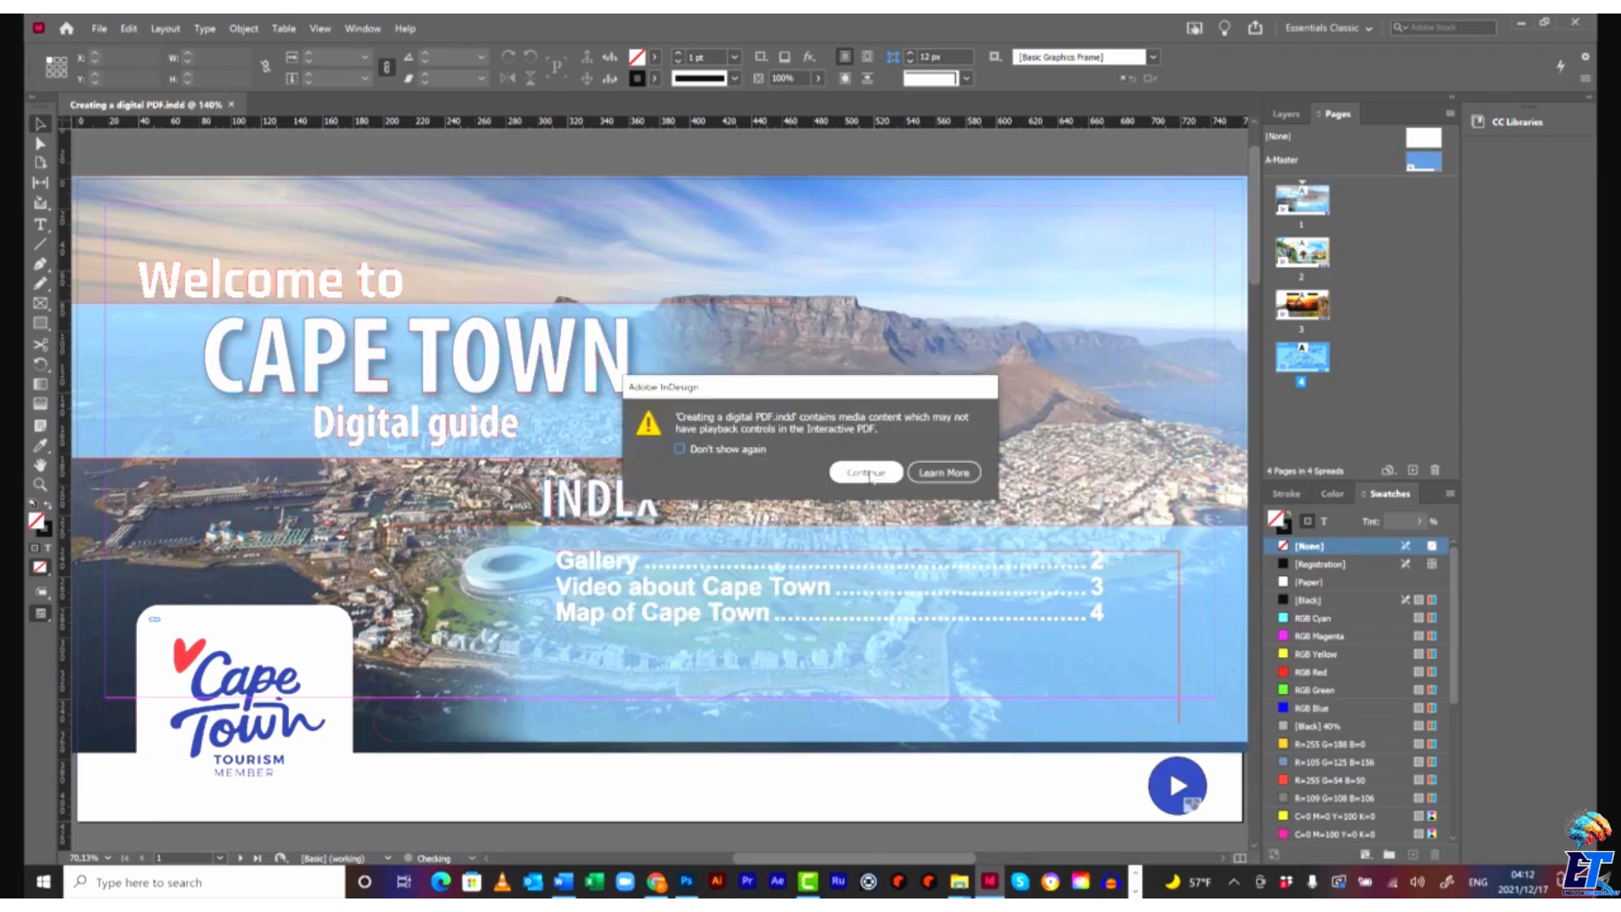
left_click(865, 473)
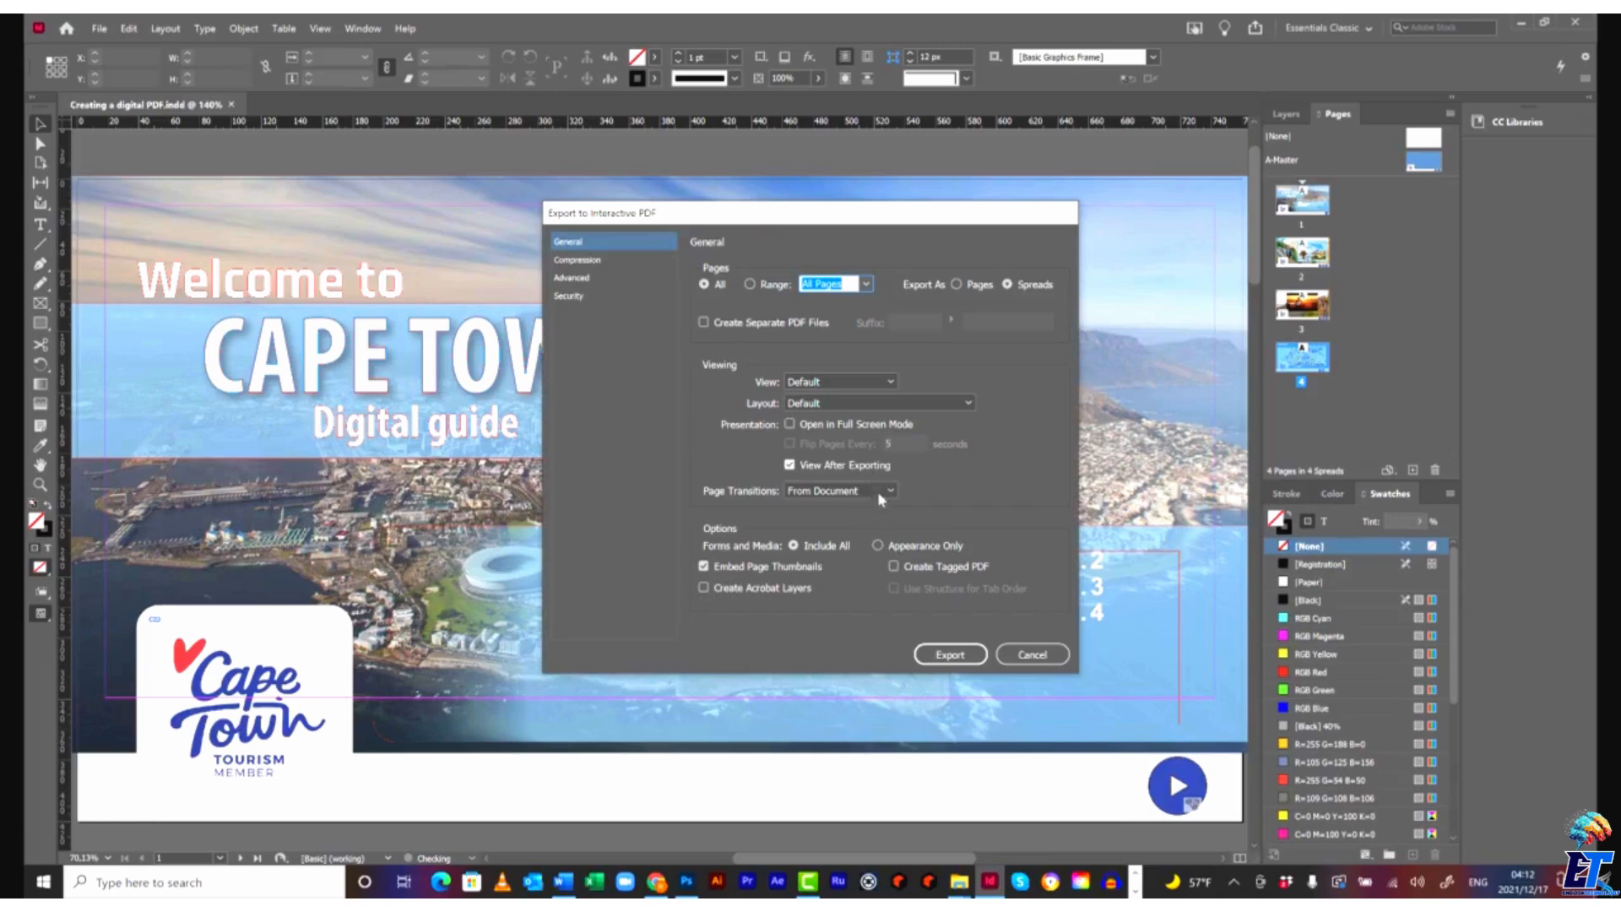
left_click(953, 648)
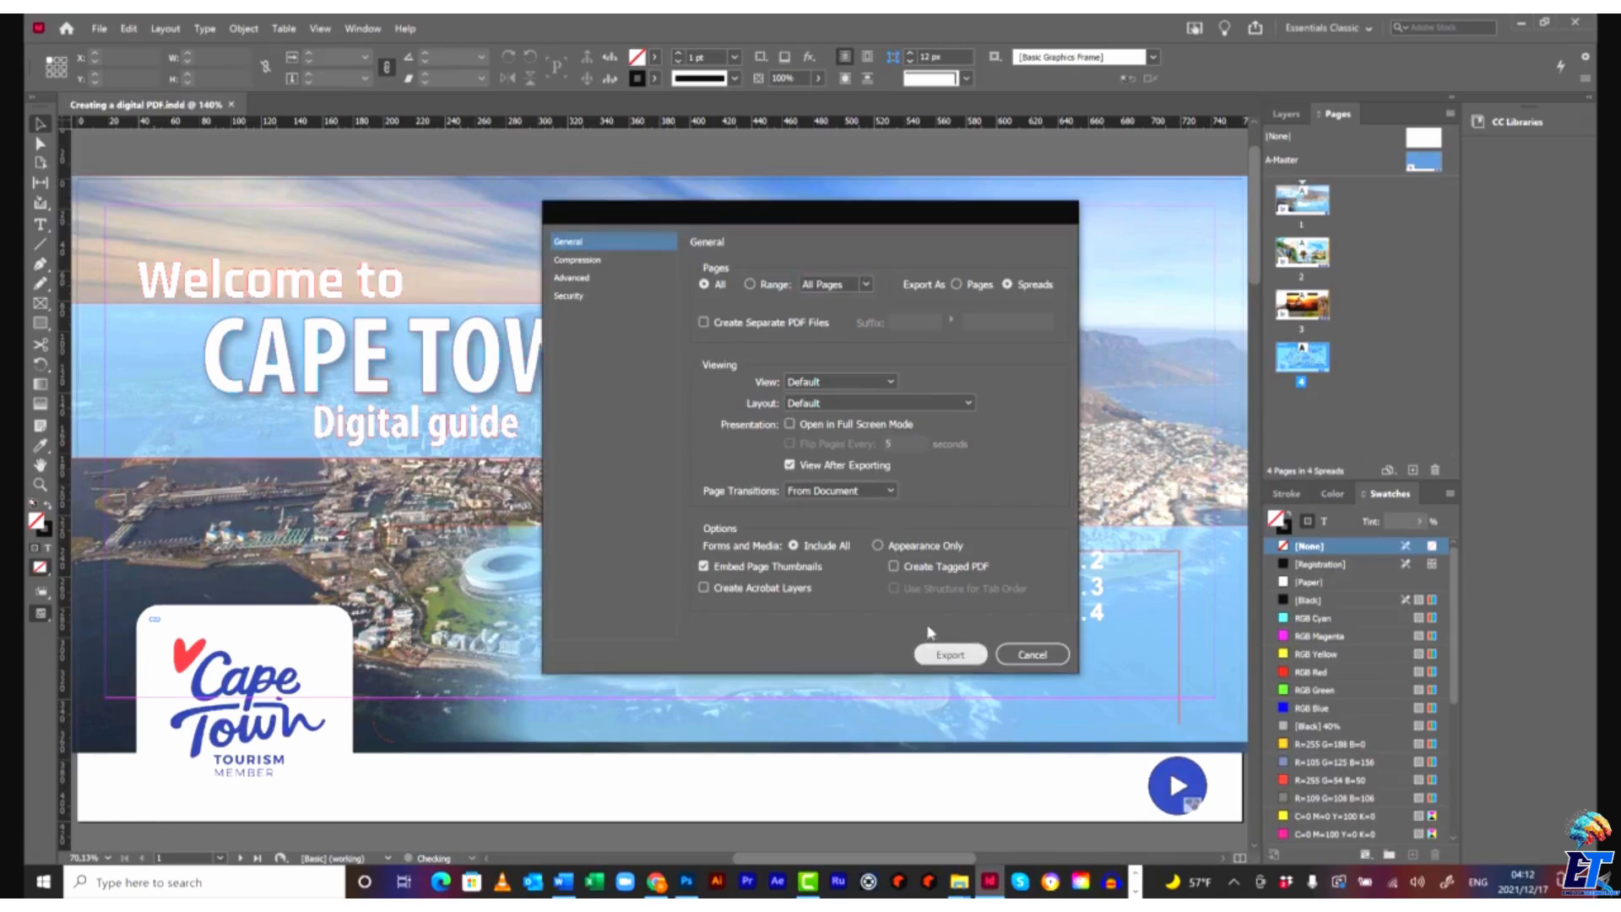